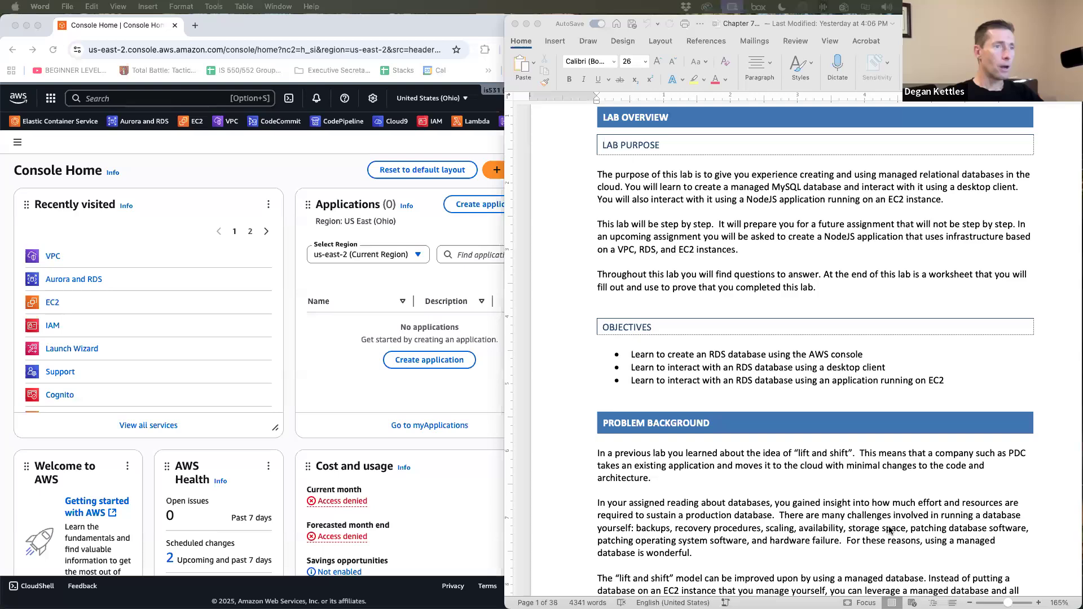
- Scroll the lab handout from Lab Overview past the Solution Design diagram to RDS steps 1–3
scroll(807, 499, down, 6)
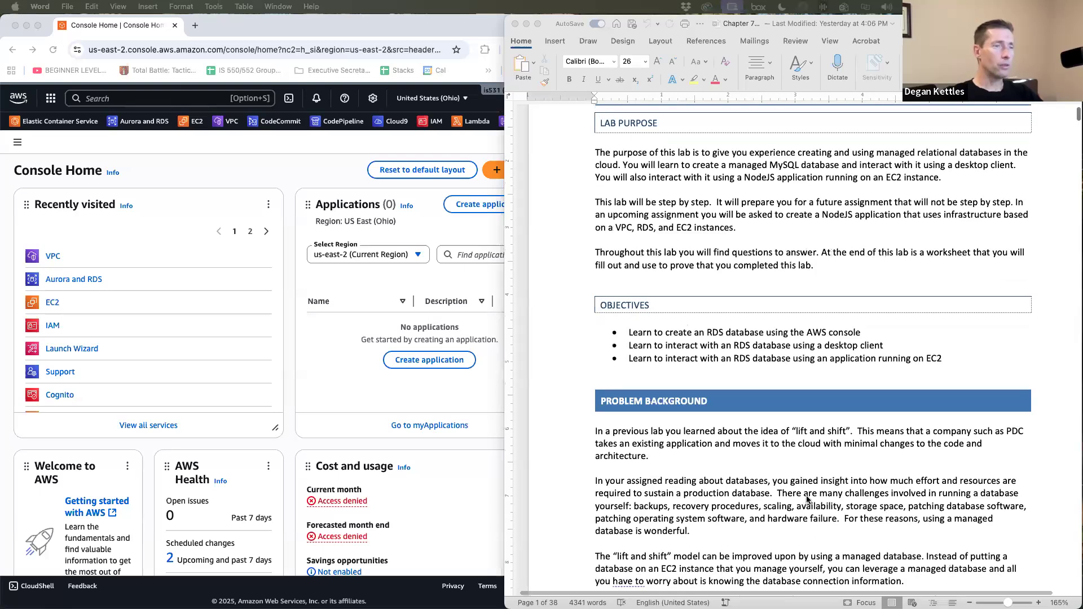
scroll(807, 499, down, 6)
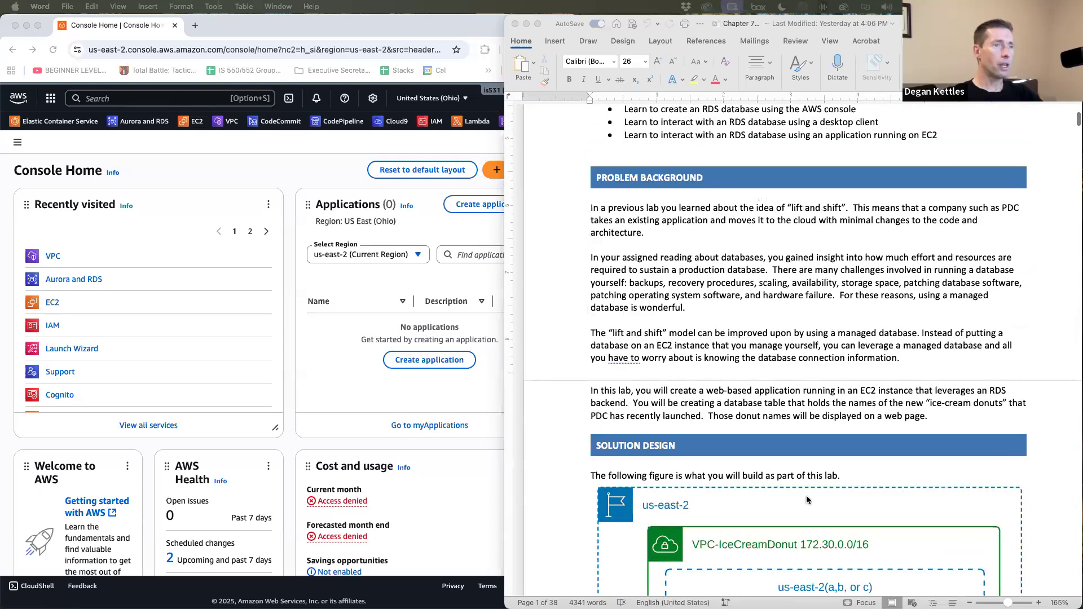
scroll(807, 495, down, 9)
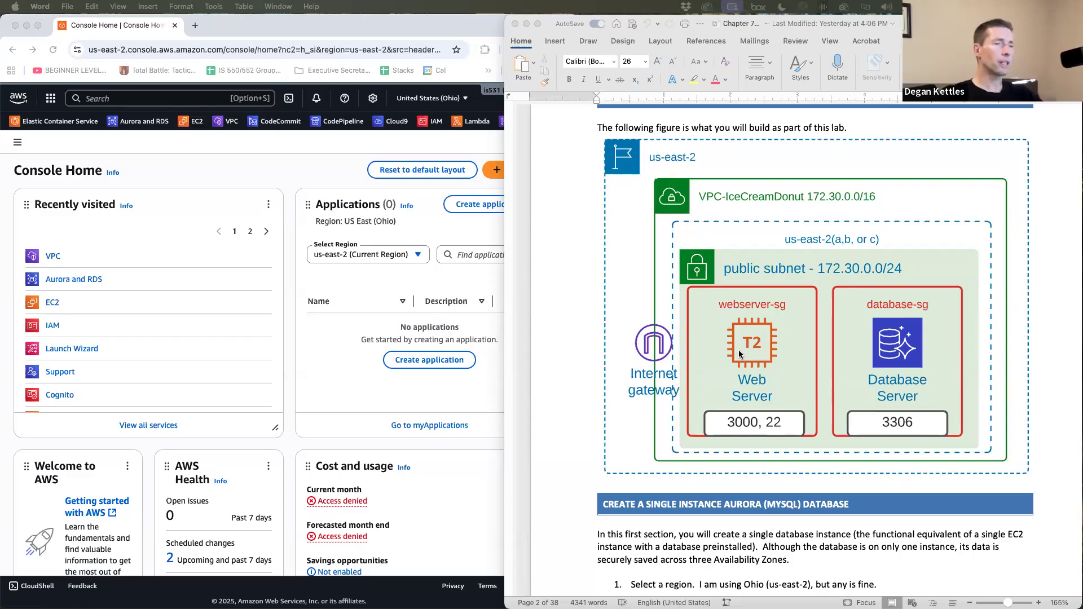
scroll(740, 383, down, 15)
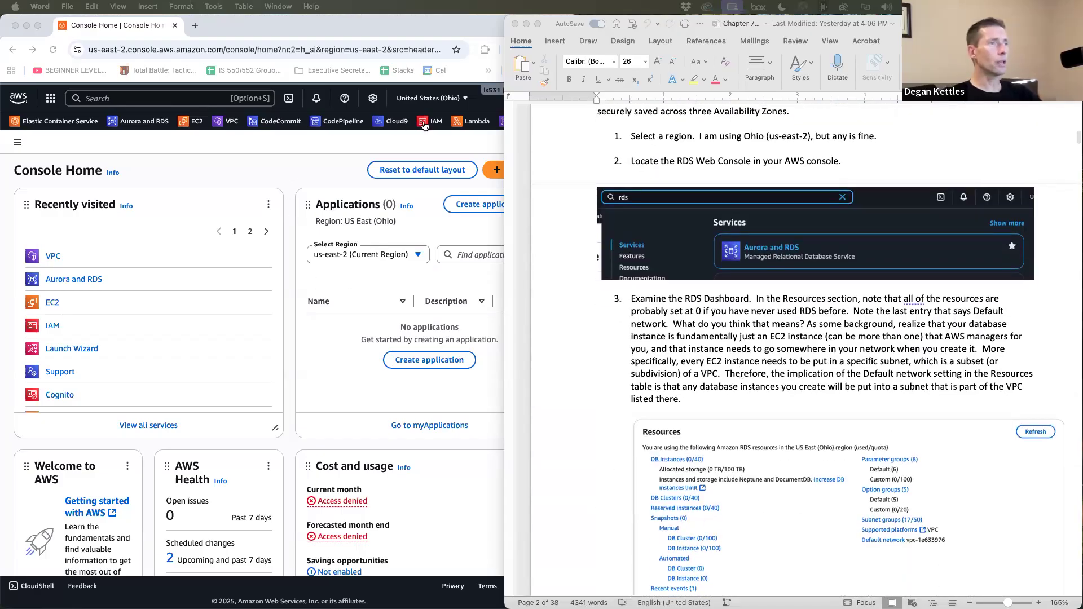
- Confirm the console region is US East (Ohio) and open Aurora and RDS via an 'rds' search
click(411, 136)
click(438, 99)
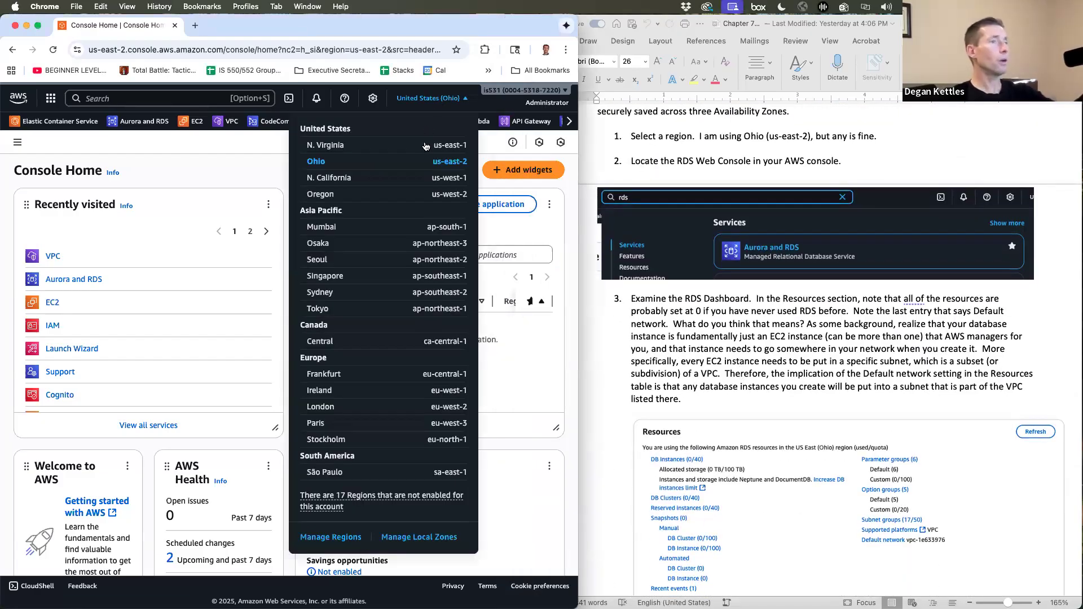
click(632, 282)
click(126, 101)
text(rds)
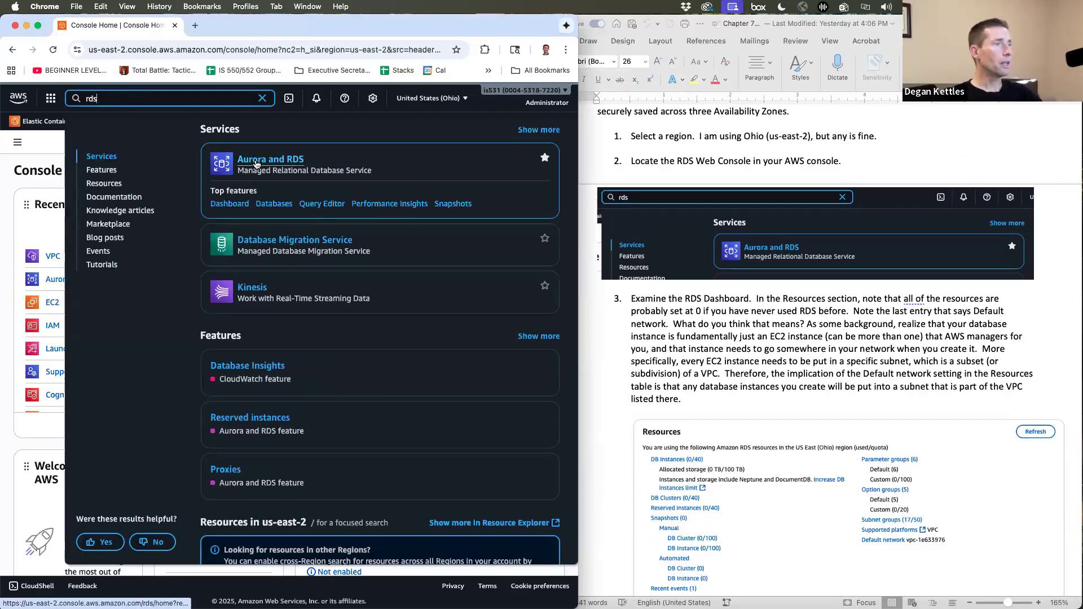
click(257, 164)
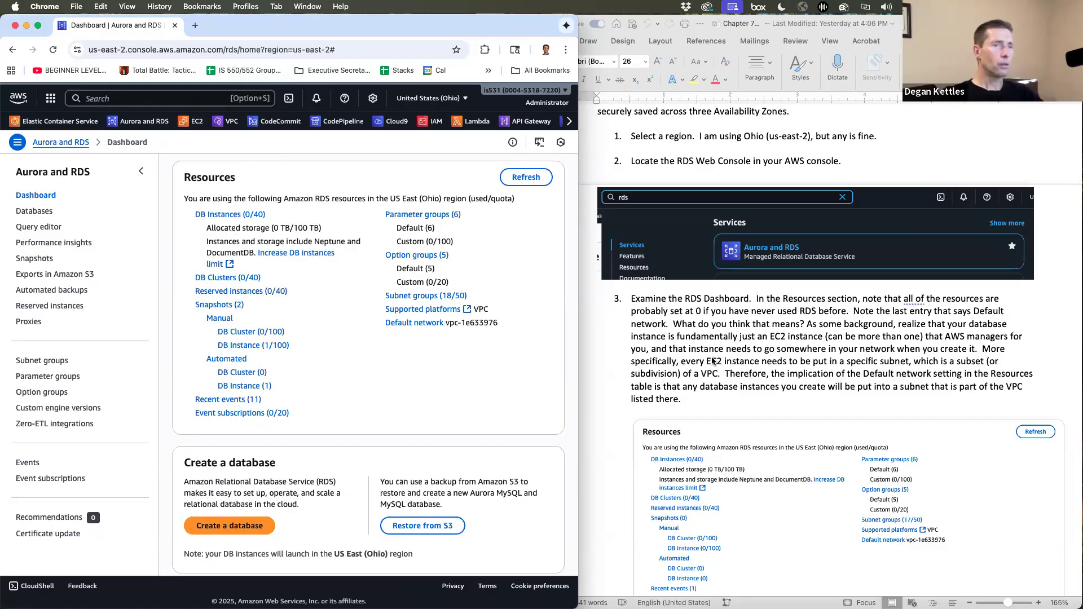
scroll(705, 356, down, 5)
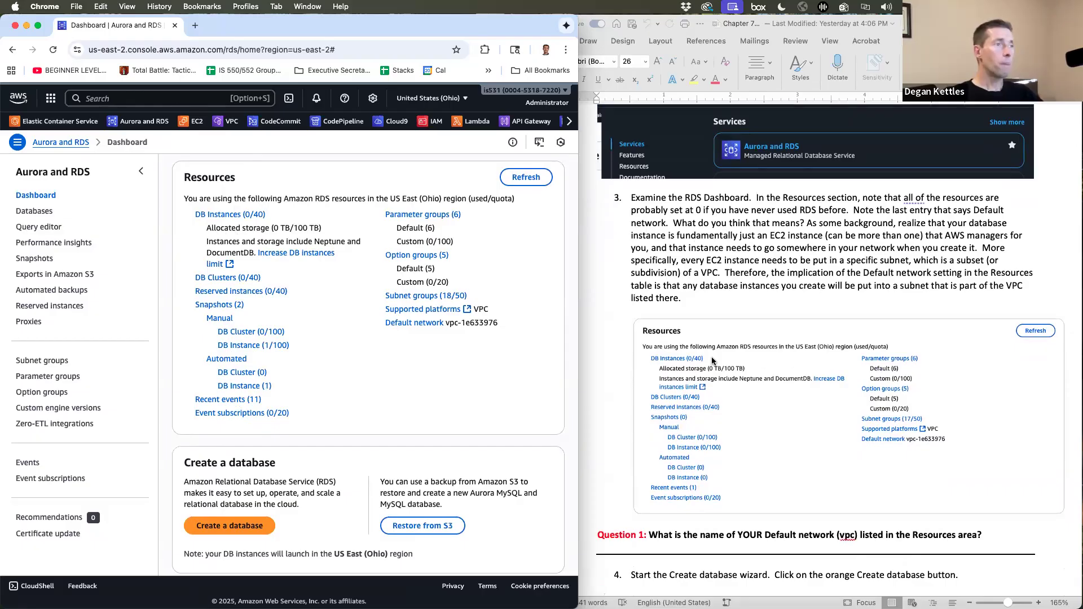
scroll(713, 360, down, 6)
scroll(712, 361, up, 6)
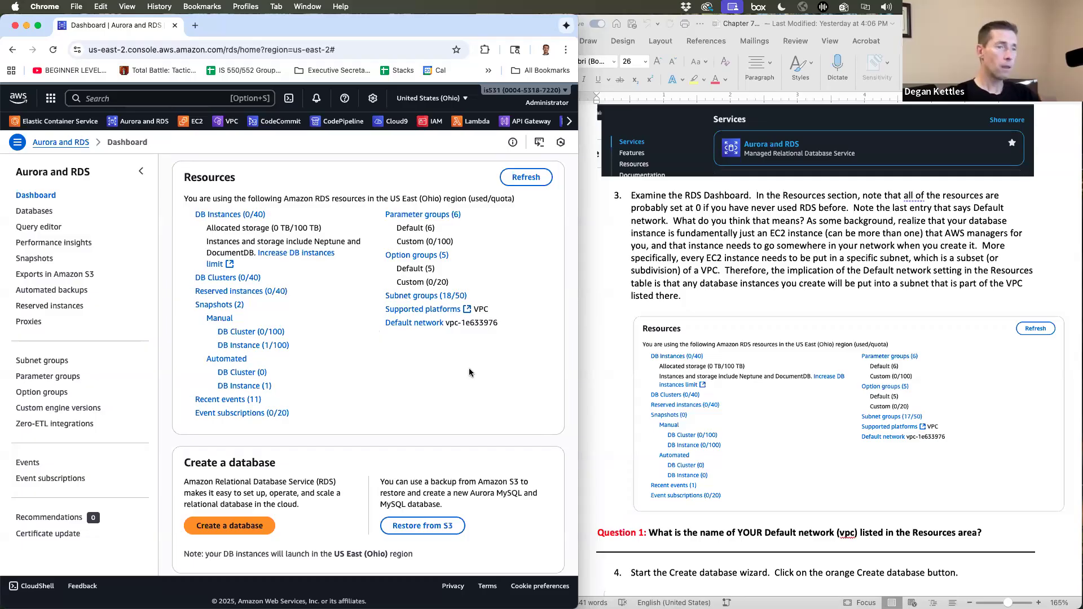
scroll(763, 457, down, 6)
scroll(763, 452, down, 2)
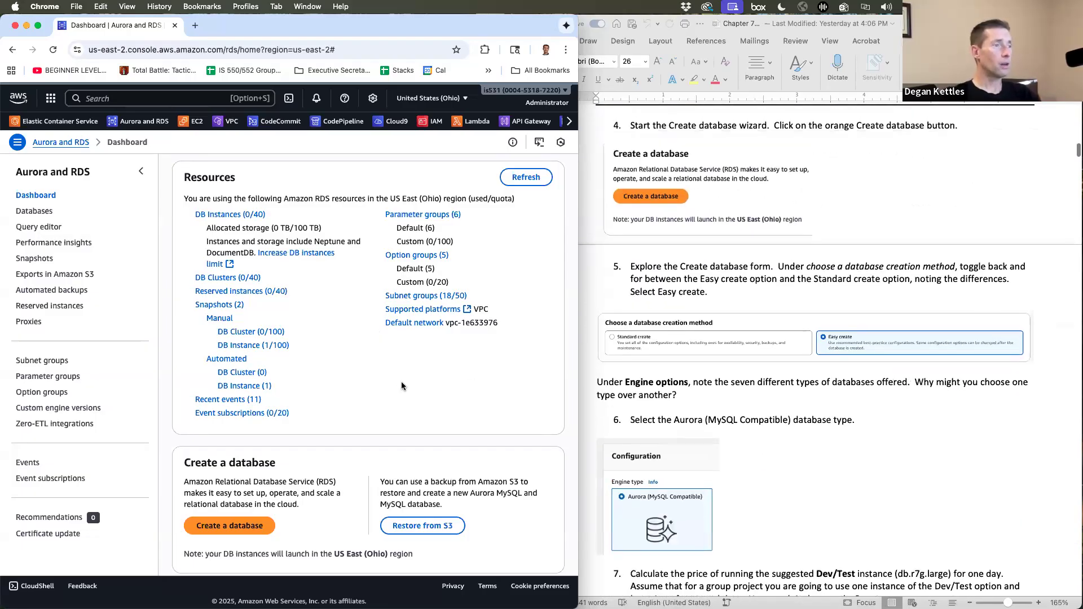
- Open the Create database form and scroll through its Standard create settings
click(220, 525)
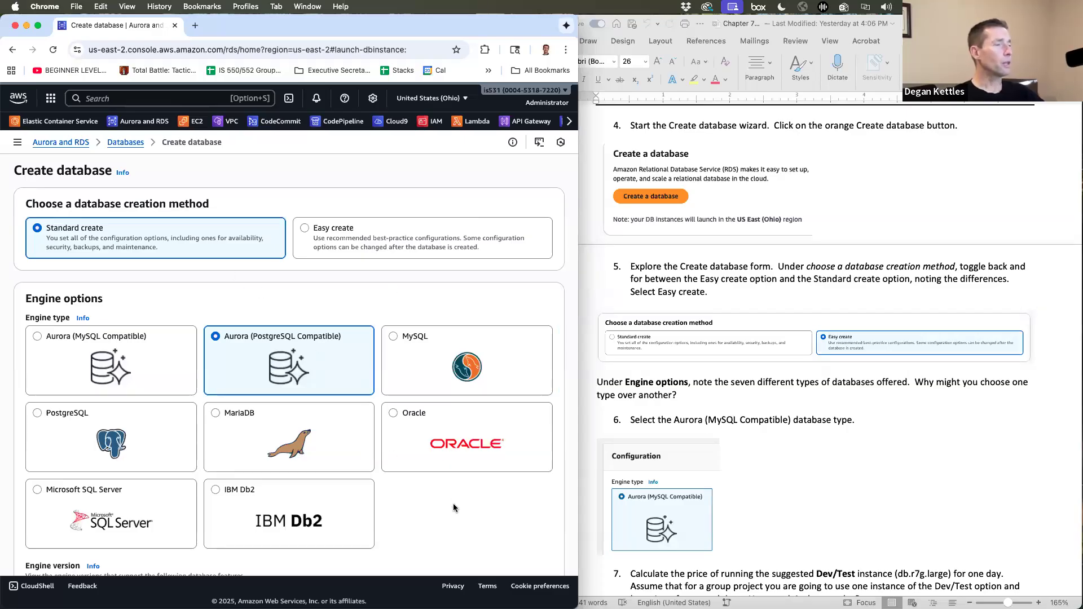
scroll(452, 503, down, 3)
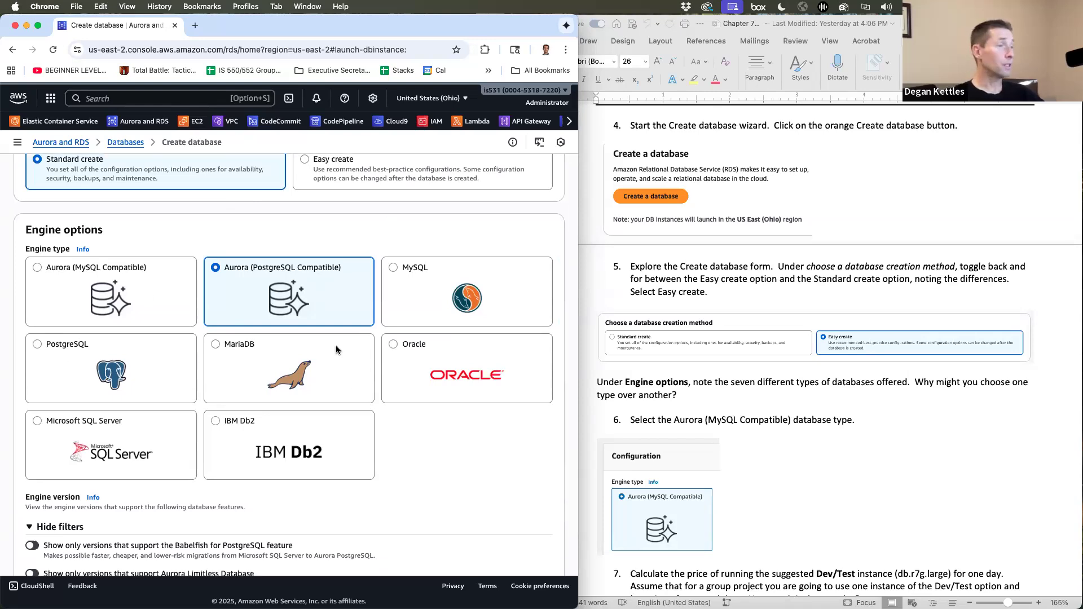
scroll(301, 470, down, 5)
scroll(301, 470, down, 18)
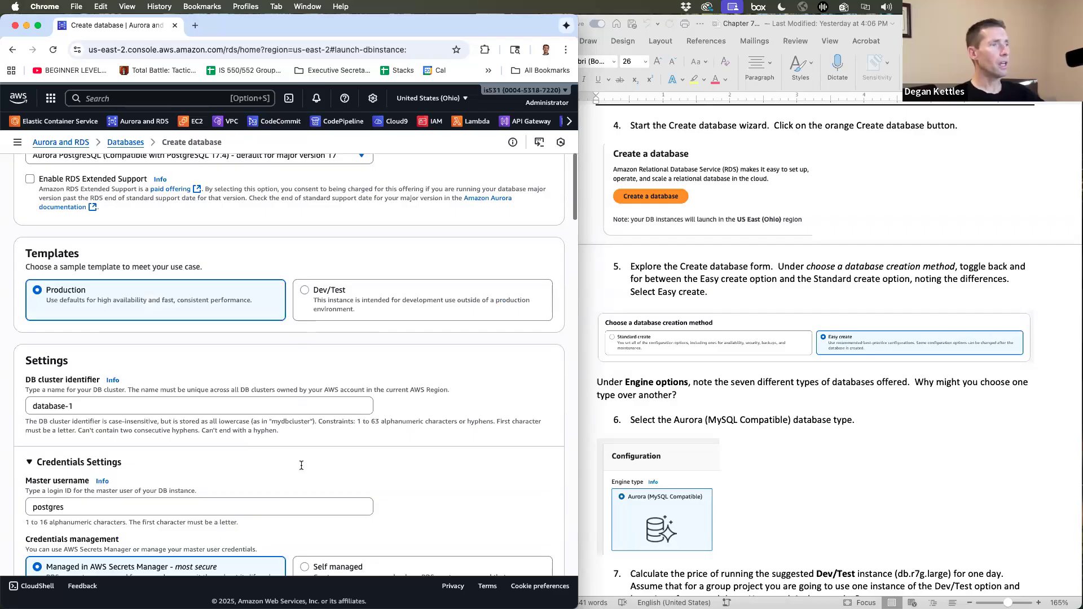
scroll(301, 469, down, 20)
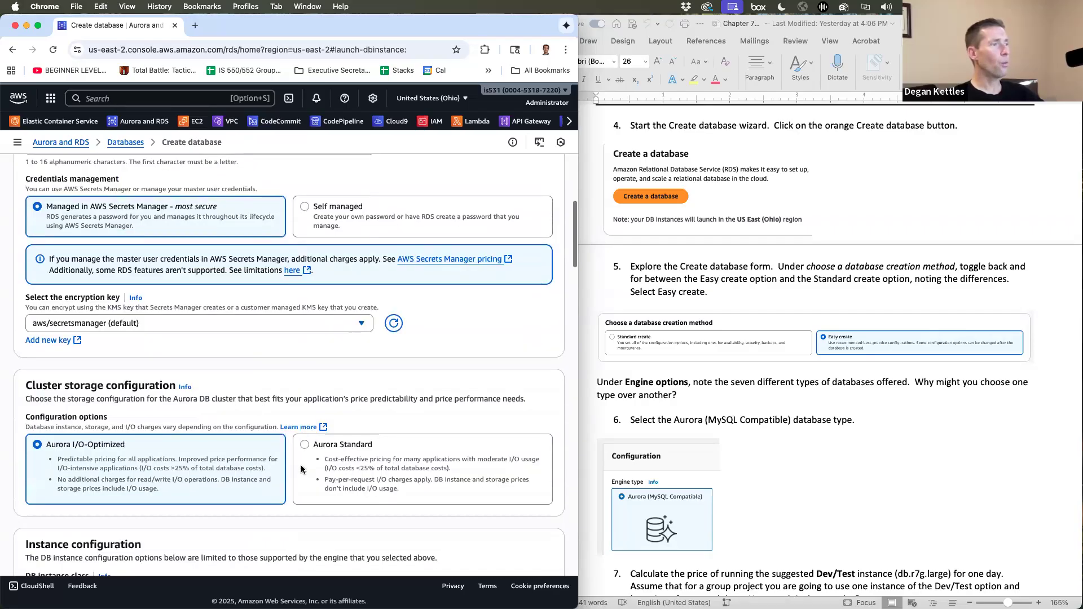
scroll(301, 466, down, 15)
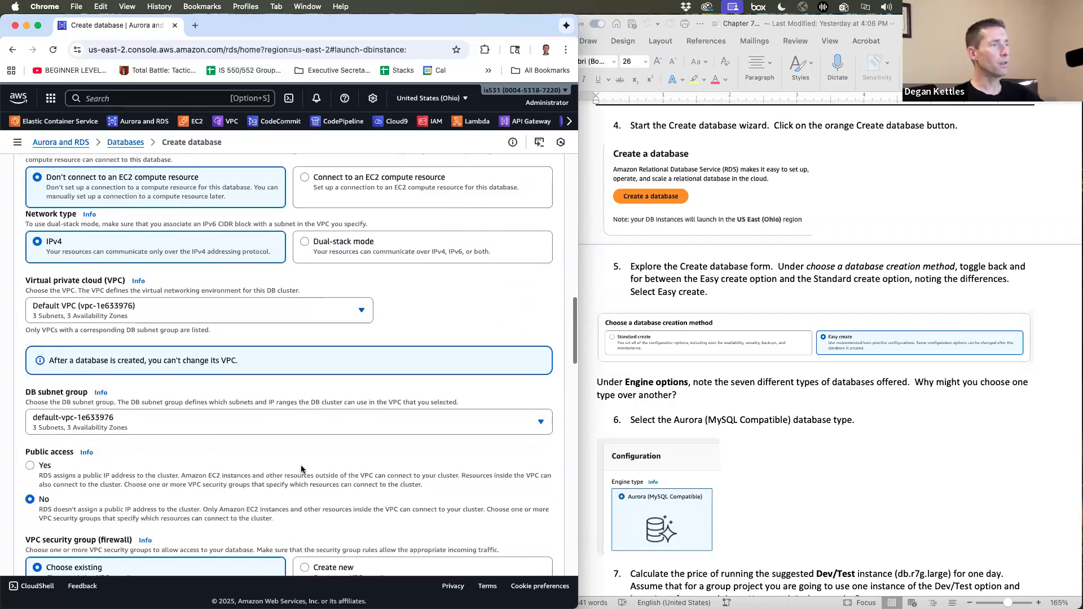
scroll(300, 469, down, 2)
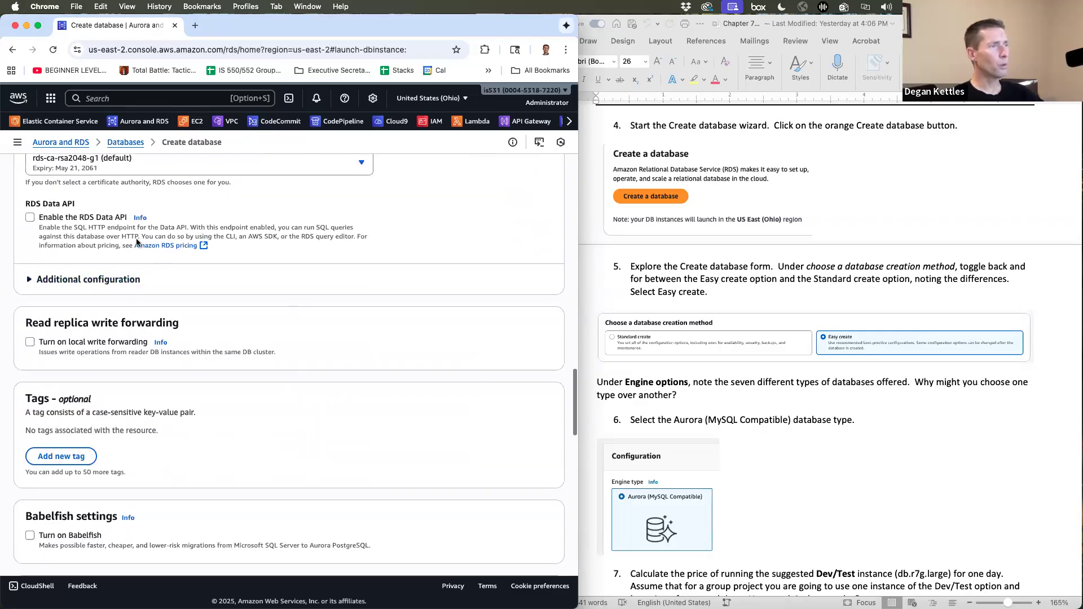
- Peek at Additional configuration for the database port, review the remaining form, and scroll back up
click(29, 271)
click(30, 274)
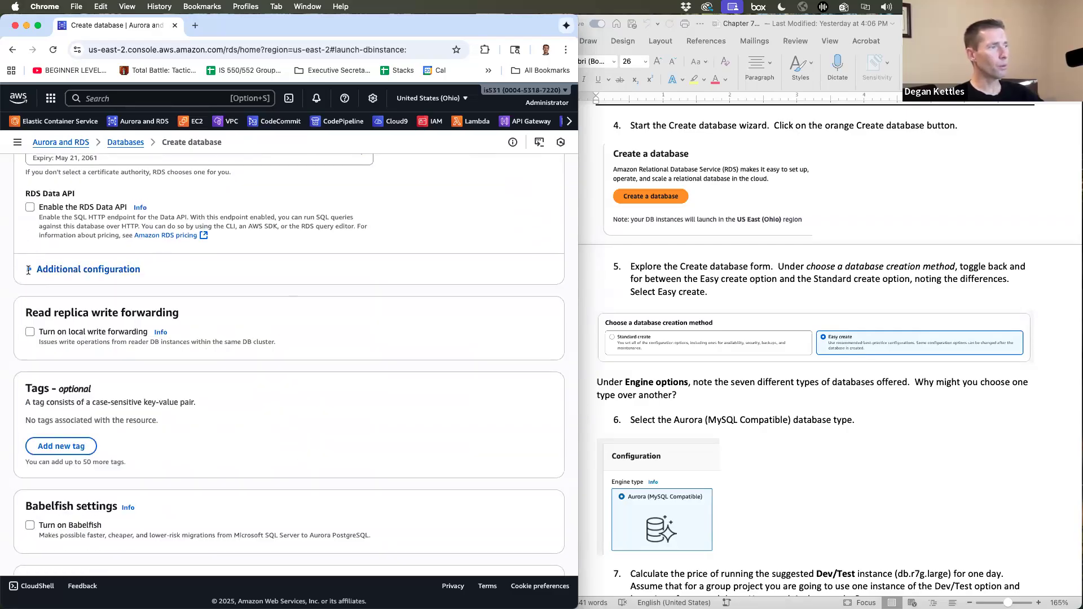
scroll(136, 333, down, 4)
scroll(181, 370, down, 10)
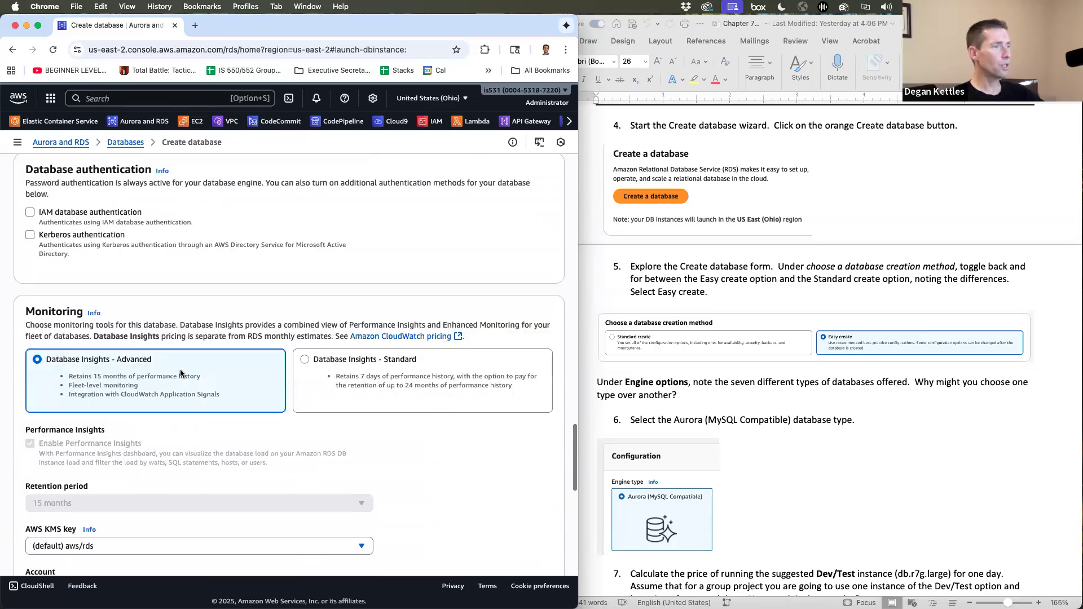
scroll(180, 370, down, 10)
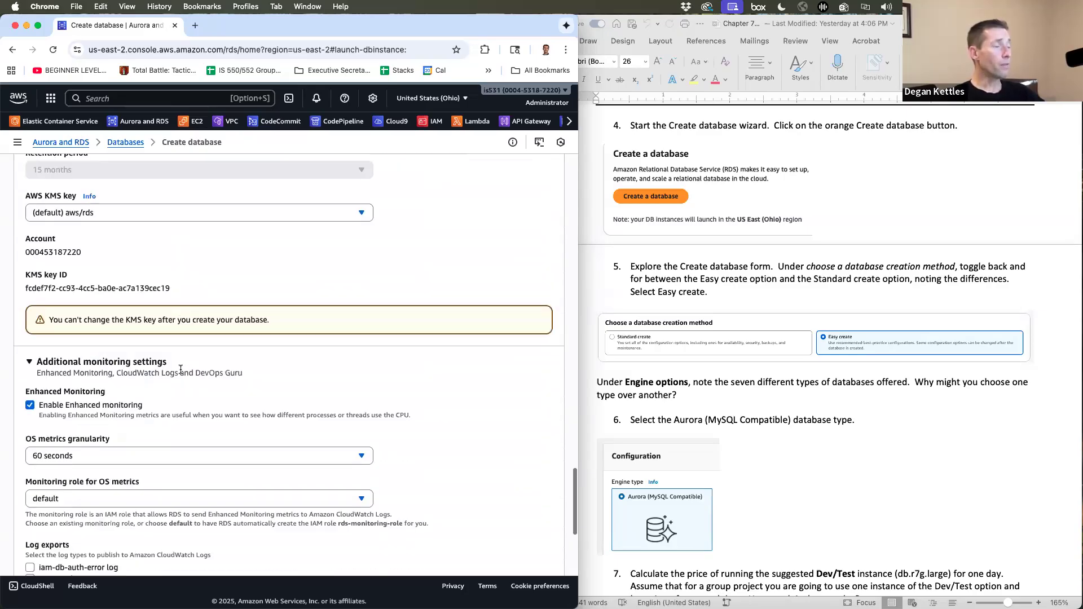
scroll(180, 373, down, 10)
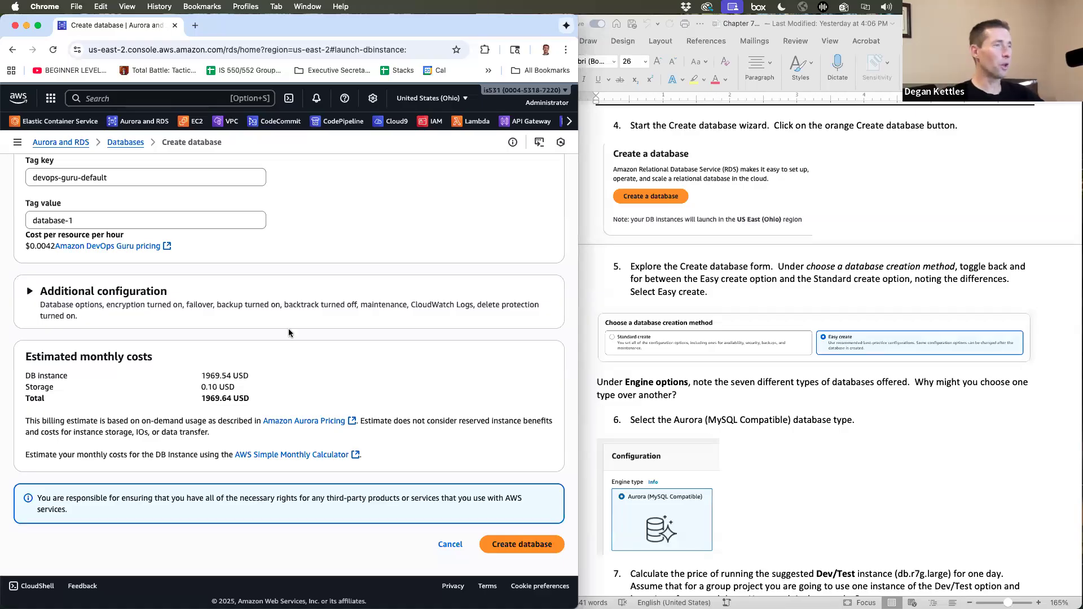
scroll(289, 329, up, 20)
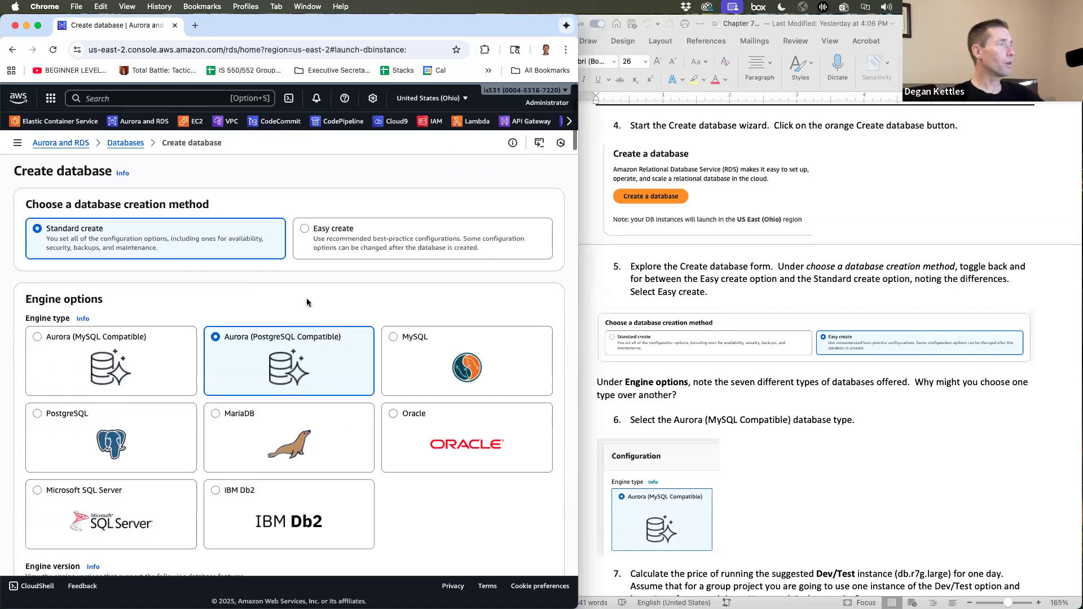
- Switch the database form to Easy create and review the simplified options
click(305, 228)
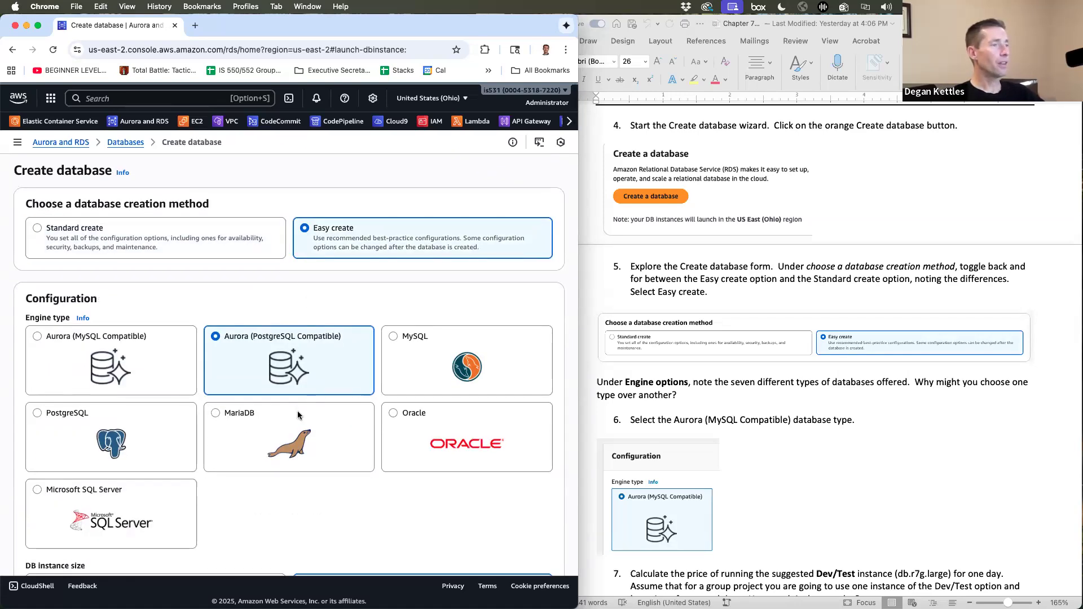
scroll(296, 410, down, 7)
scroll(298, 416, down, 5)
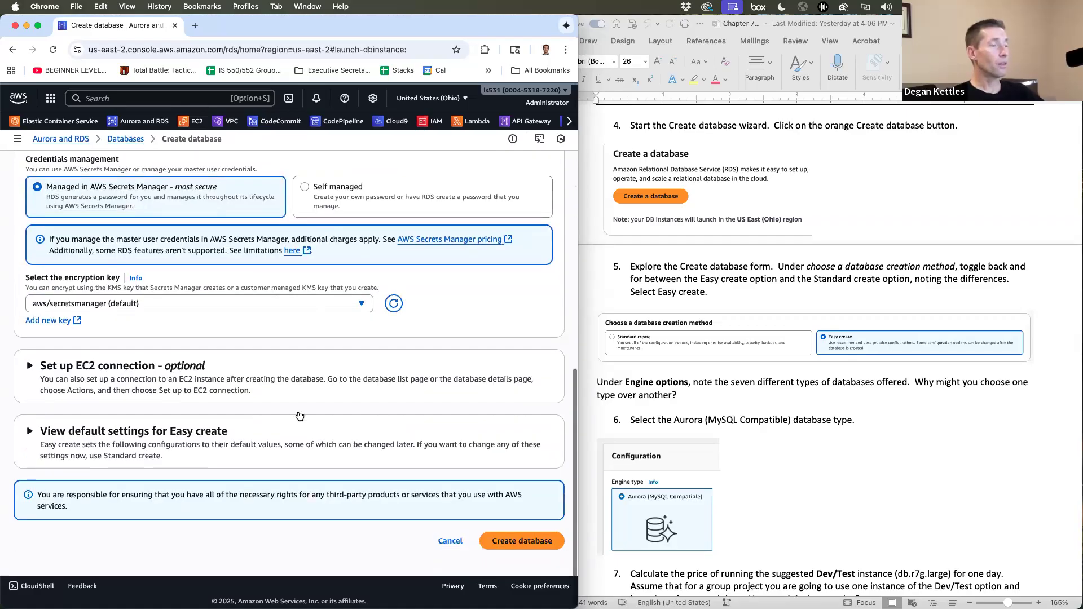
scroll(297, 416, up, 12)
scroll(298, 416, down, 8)
scroll(297, 411, up, 8)
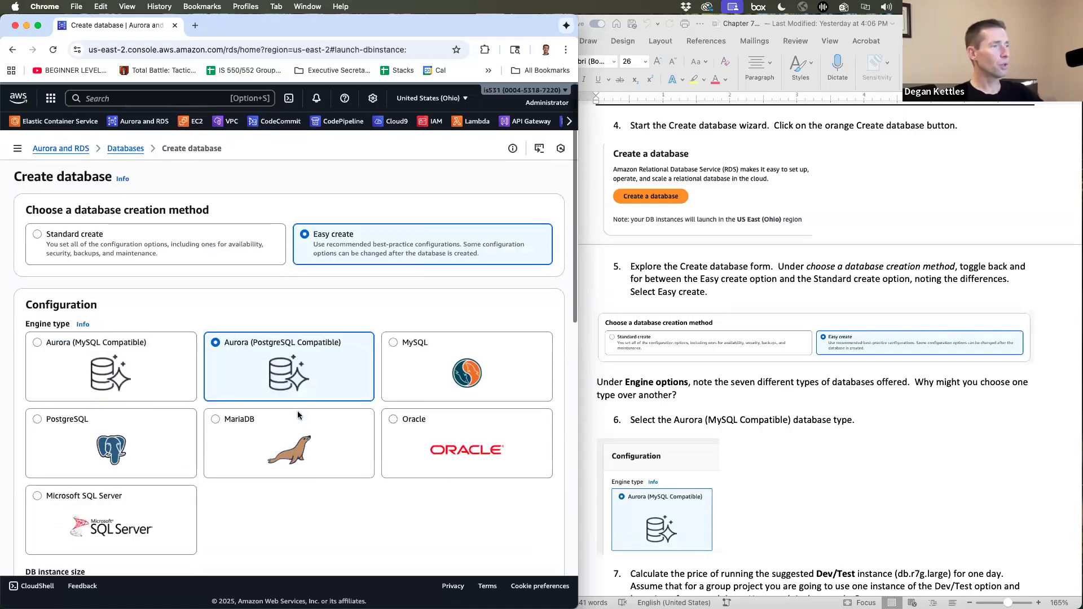
scroll(297, 411, down, 8)
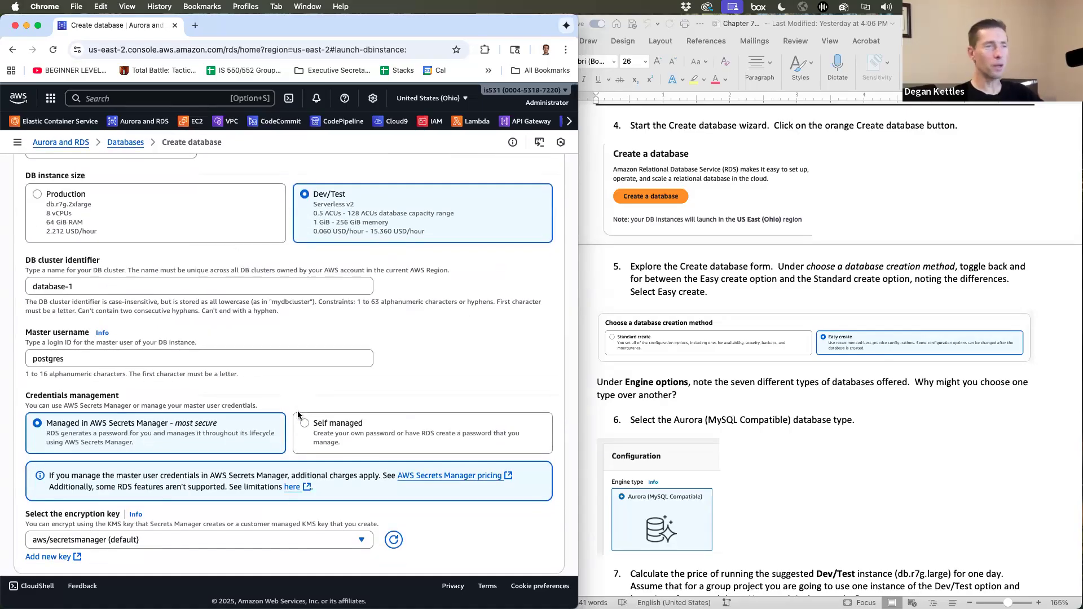
- Read the next database-creation steps in the Word lab handout
click(787, 470)
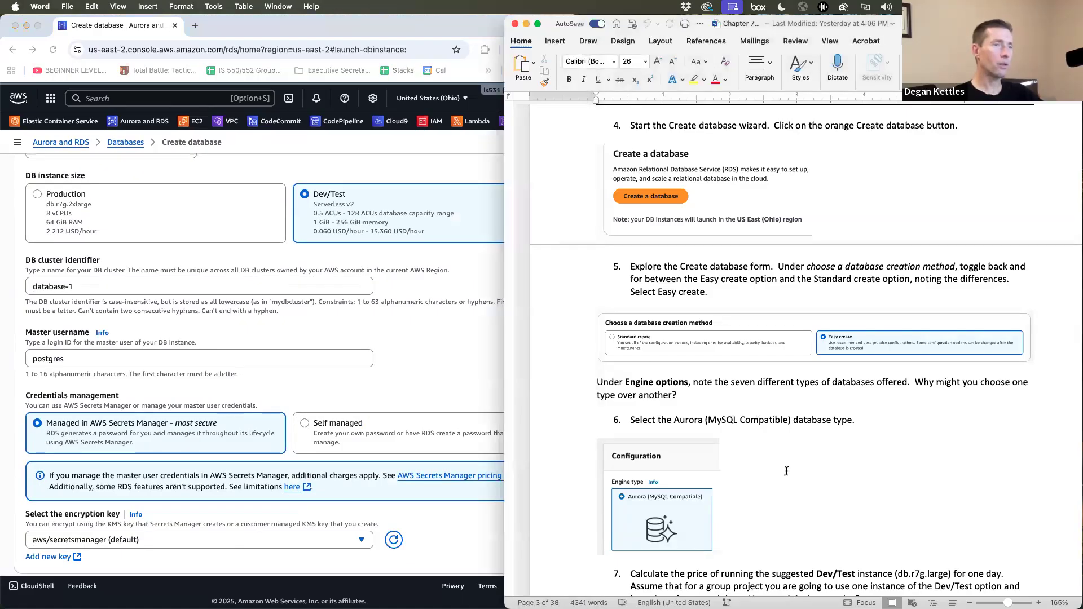
scroll(787, 471, down, 6)
scroll(787, 471, up, 7)
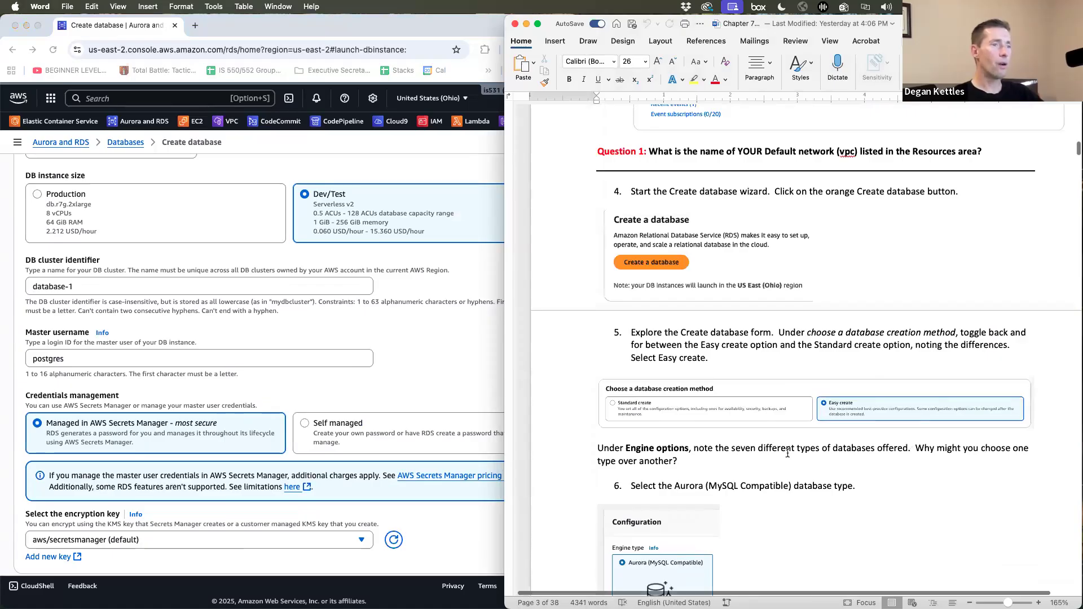
scroll(323, 348, up, 1)
scroll(323, 346, down, 4)
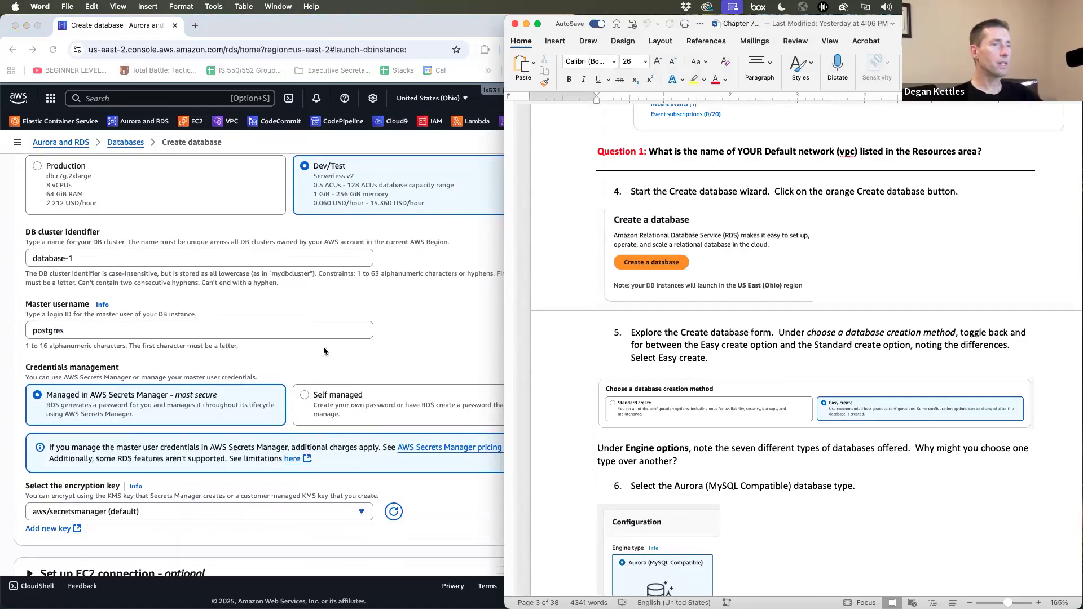
scroll(324, 346, up, 11)
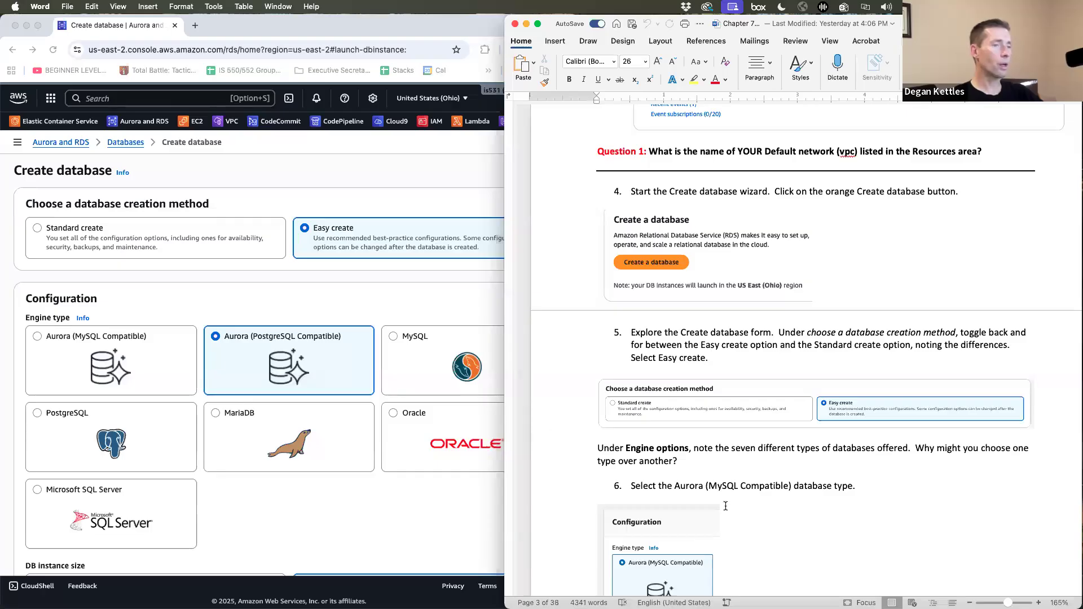
- Choose Aurora (MySQL Compatible) as the engine and review the Easy create form
click(260, 509)
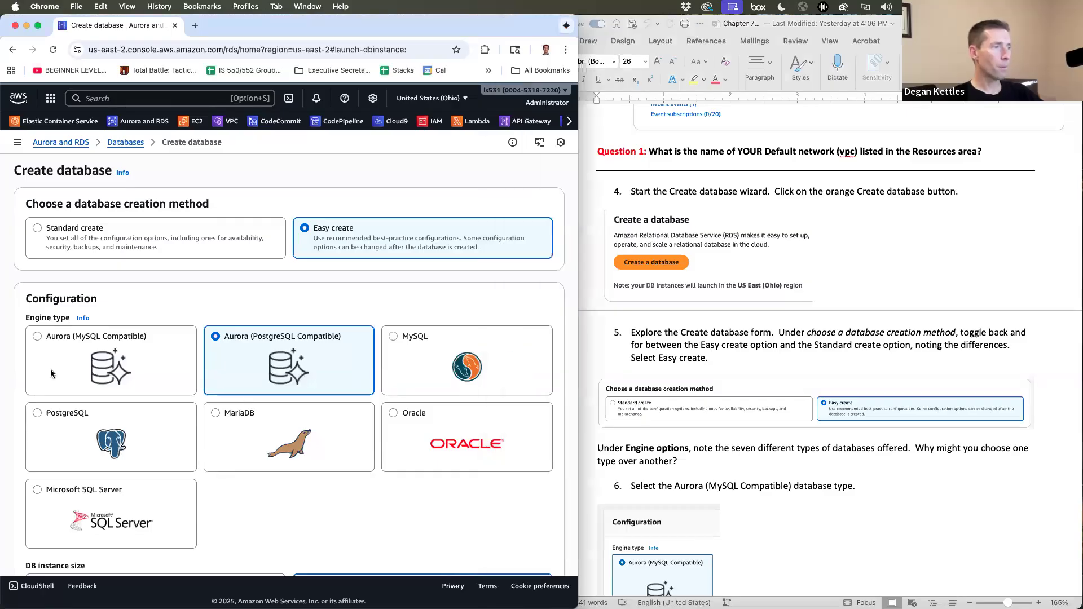
click(35, 335)
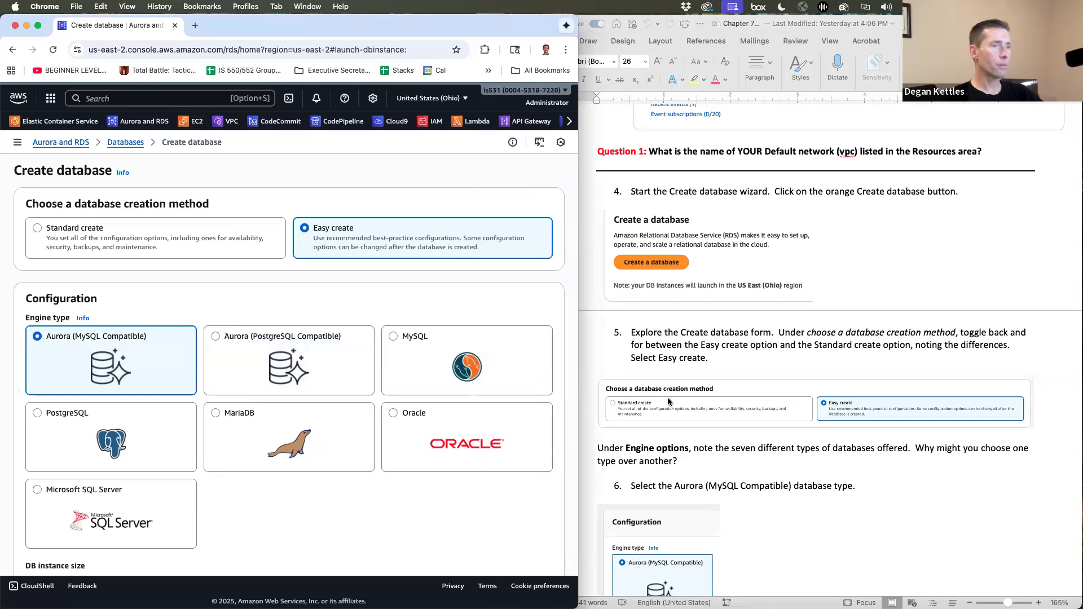
scroll(668, 397, down, 6)
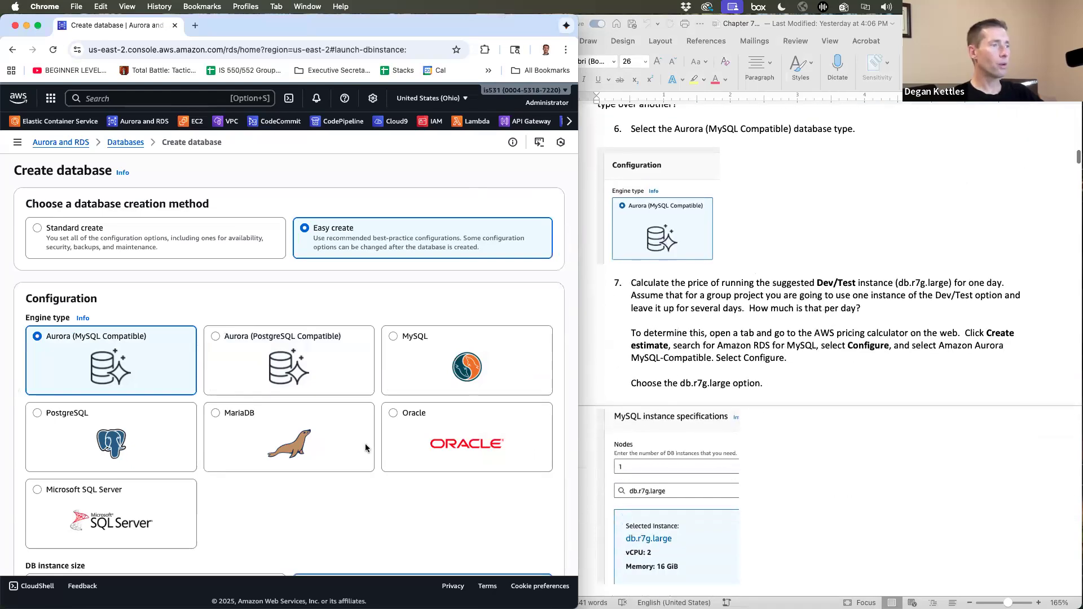
scroll(364, 443, down, 7)
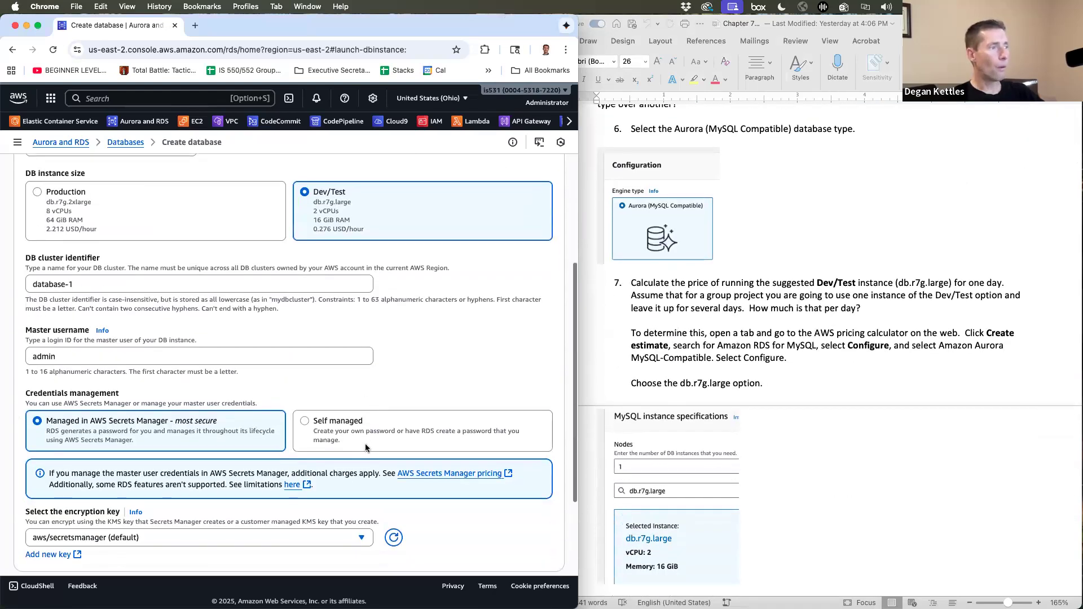
scroll(366, 447, down, 3)
scroll(365, 448, up, 6)
scroll(364, 447, up, 3)
scroll(365, 448, down, 5)
scroll(365, 447, down, 5)
scroll(364, 444, up, 10)
scroll(364, 445, down, 1)
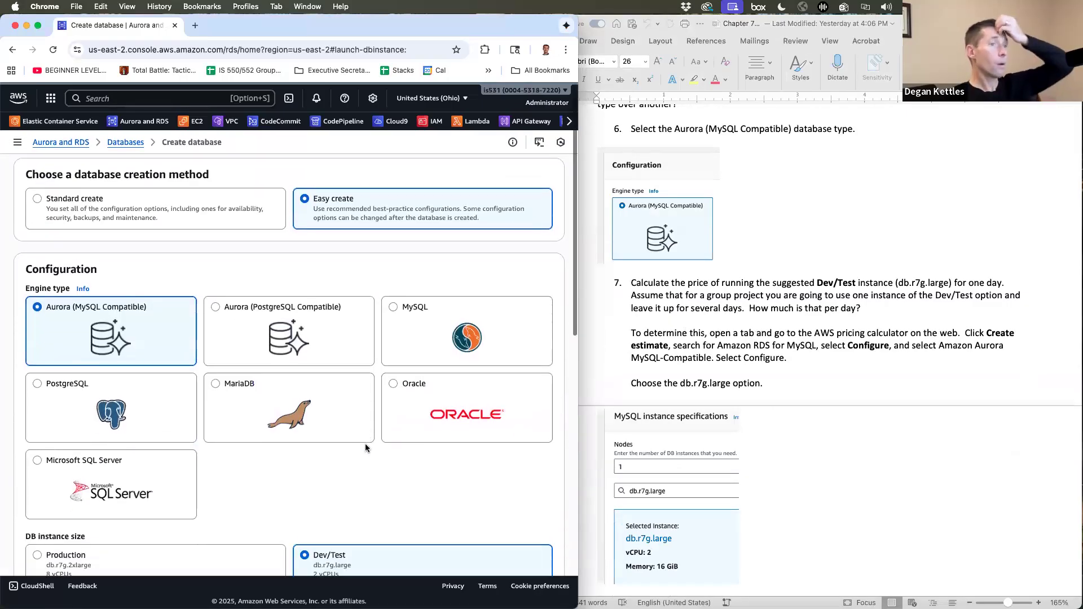
scroll(365, 447, down, 3)
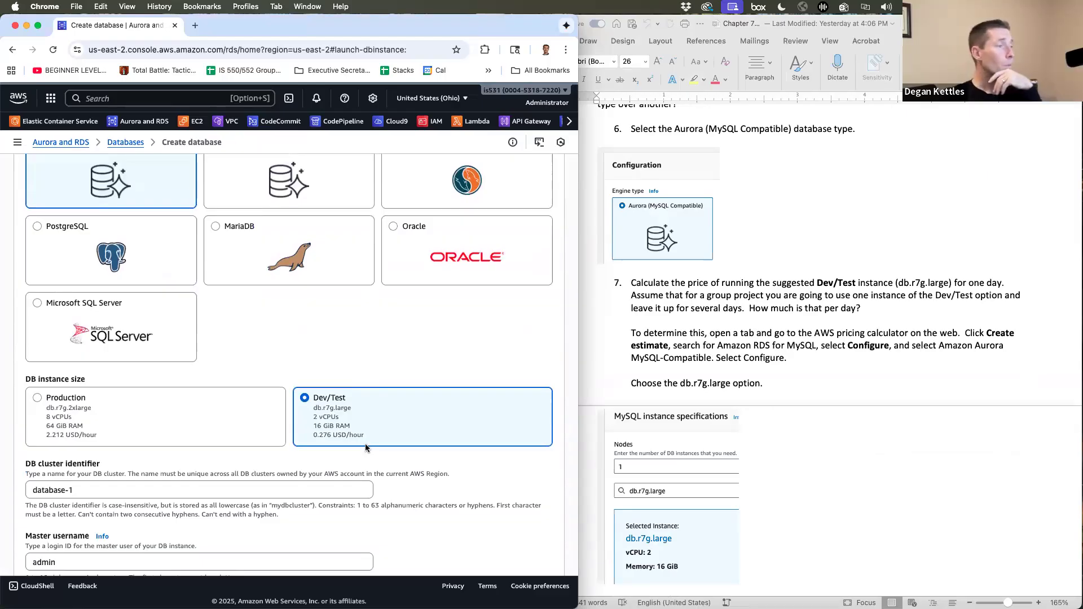
scroll(365, 445, down, 1)
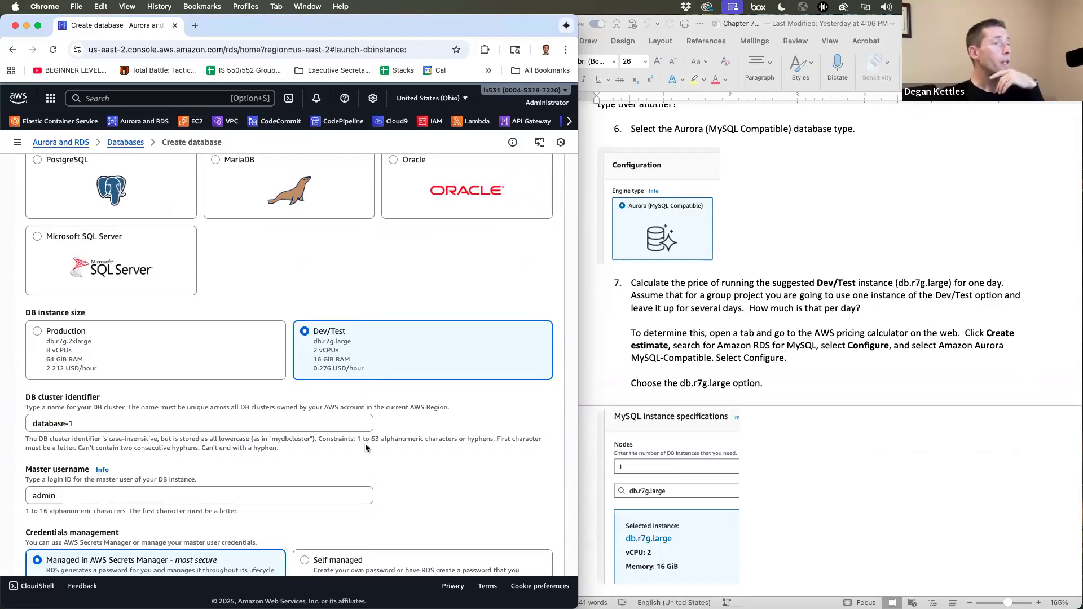
scroll(365, 444, up, 1)
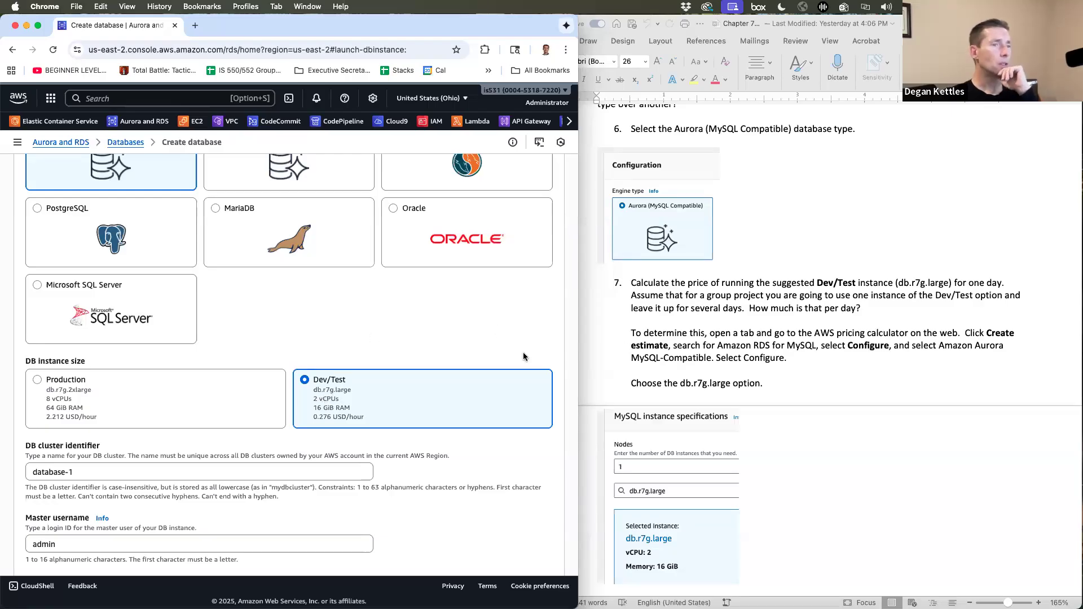
scroll(868, 244, up, 4)
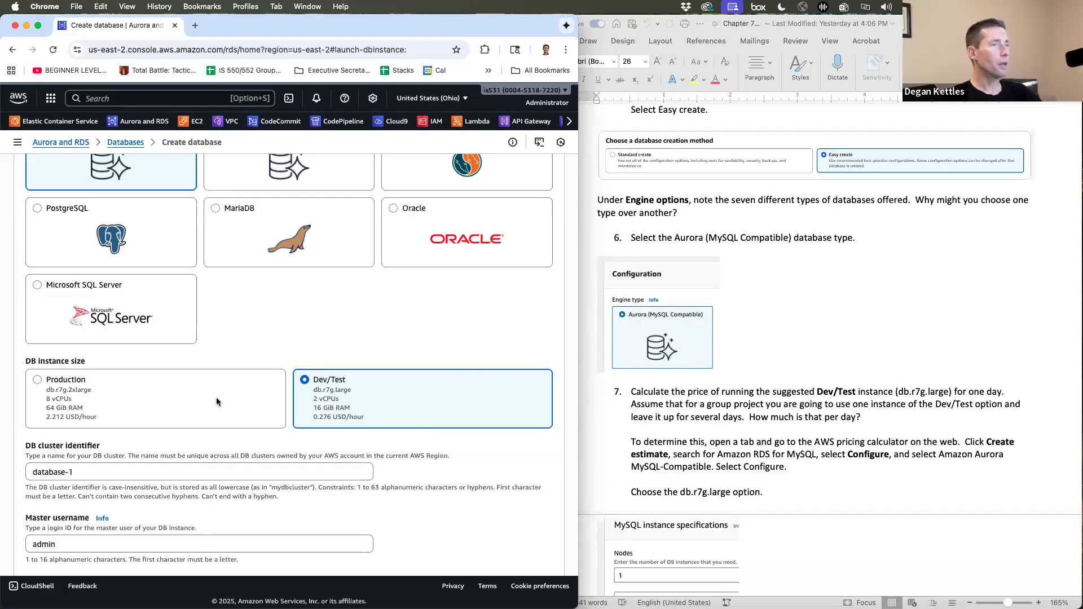
- Open the AWS Pricing Calculator in a new tab via an 'aws calc' search
click(196, 26)
text(aws calc)
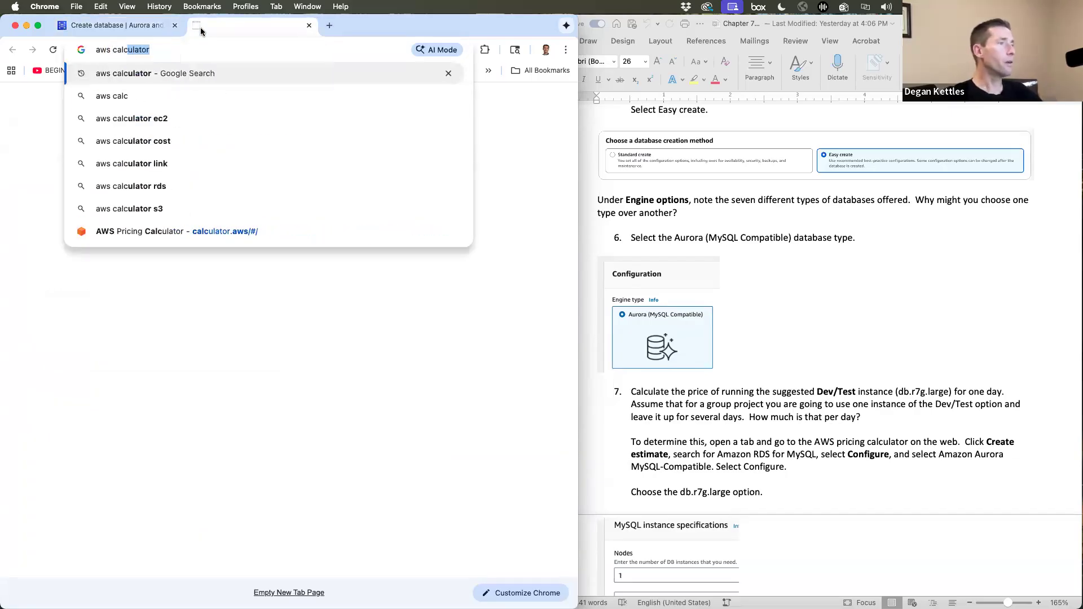
key(Return)
click(62, 238)
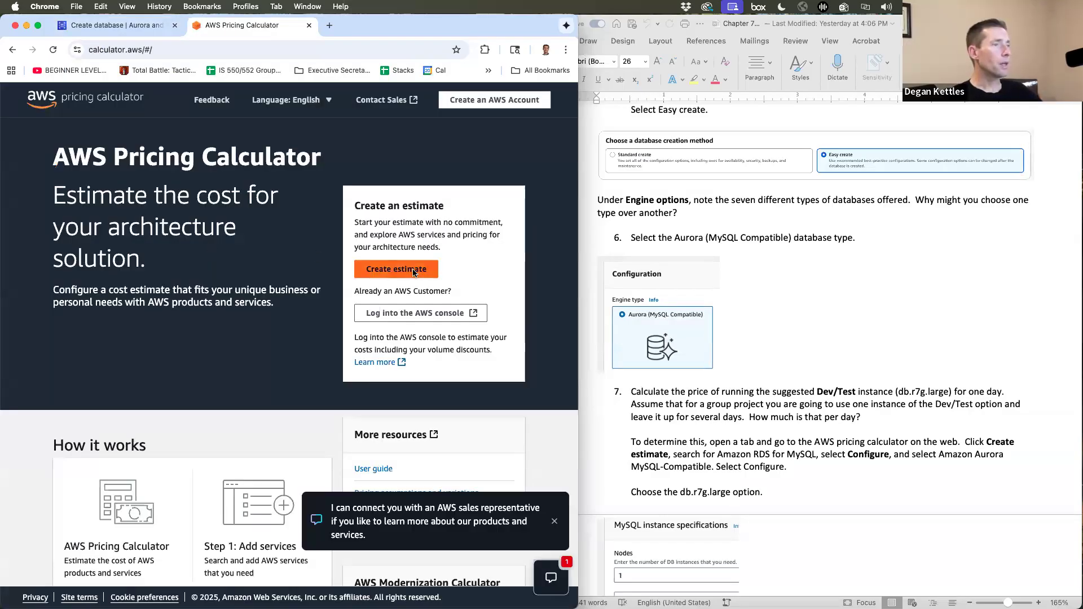
- Start a new estimate, search services for Amazon Aurora, and configure Aurora MySQL-Compatible
click(414, 272)
click(160, 329)
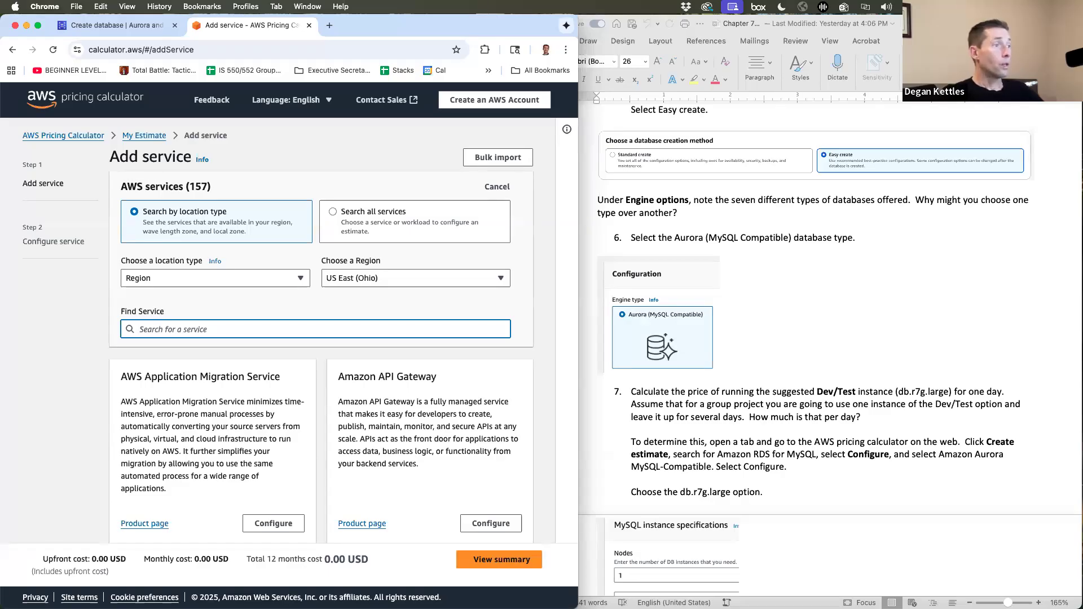
text(rds my)
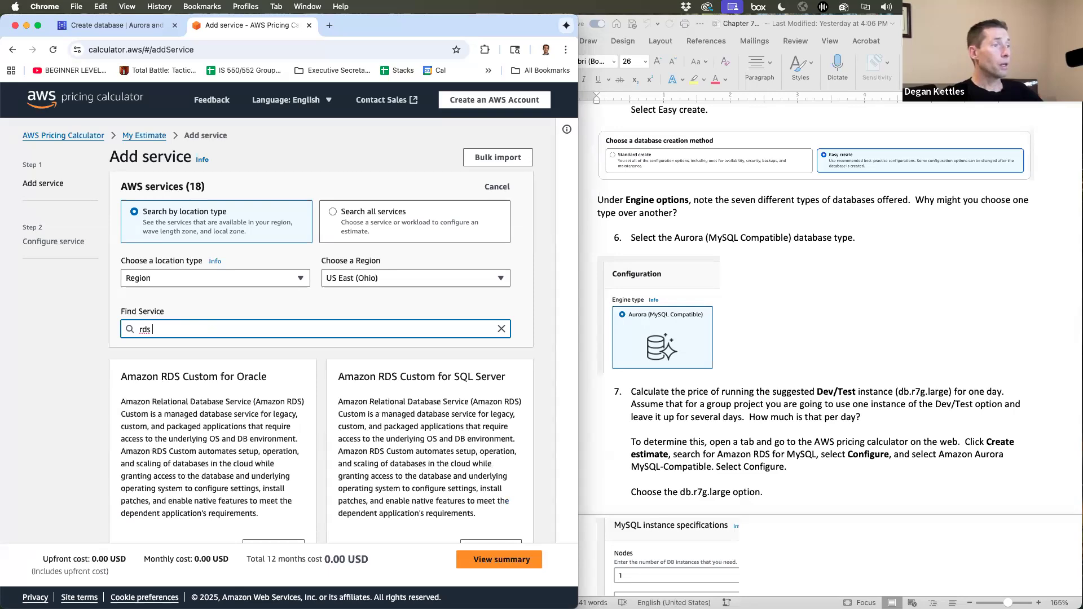
key(BackSpace)
key(BackSpace)
key(BackSpace)
key(BackSpace)
key(BackSpace)
key(BackSpace)
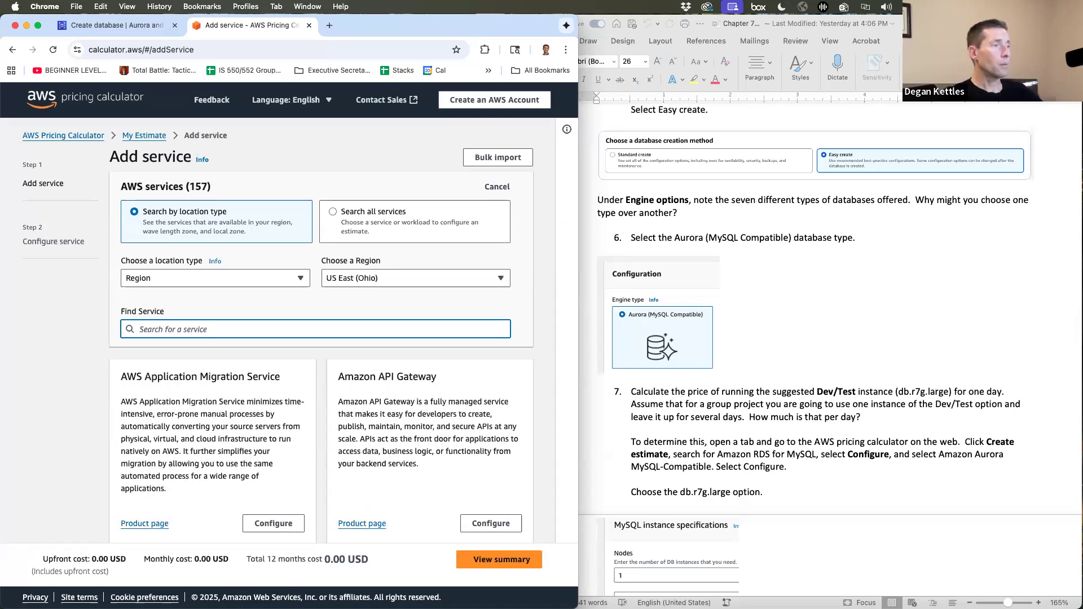
text(amazon rds)
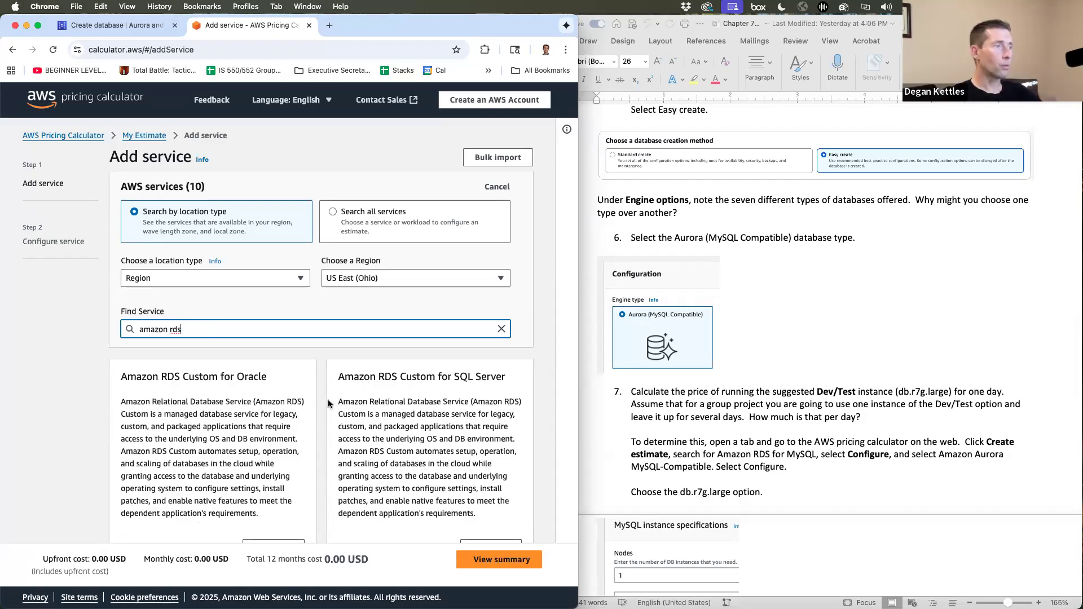
double_click(177, 329)
text(aurora)
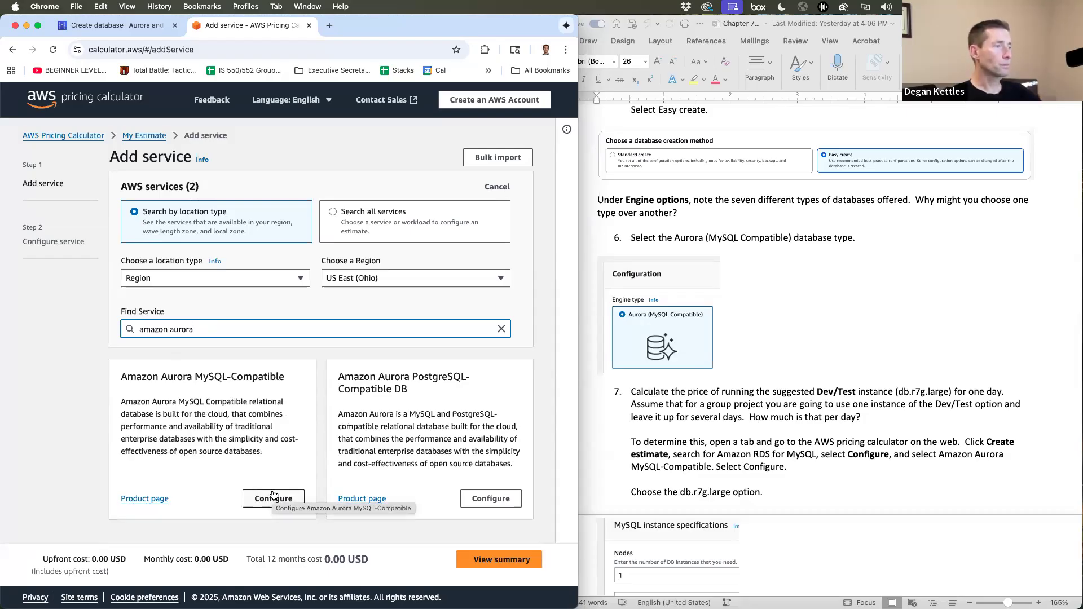
click(273, 497)
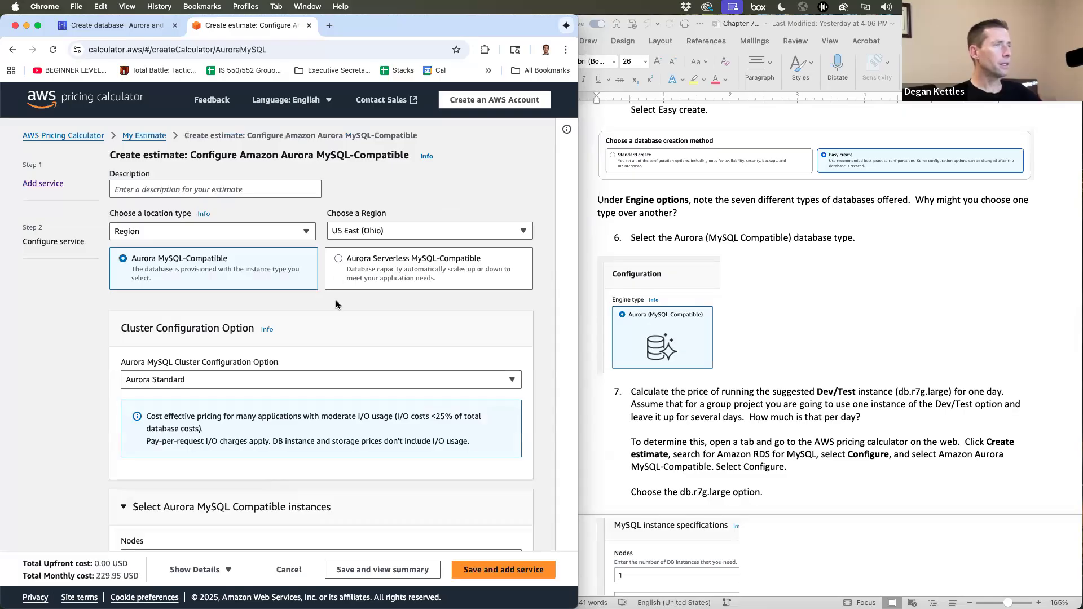
- Set the Aurora MySQL estimate's instance type to db.r7g.large
scroll(330, 384, down, 6)
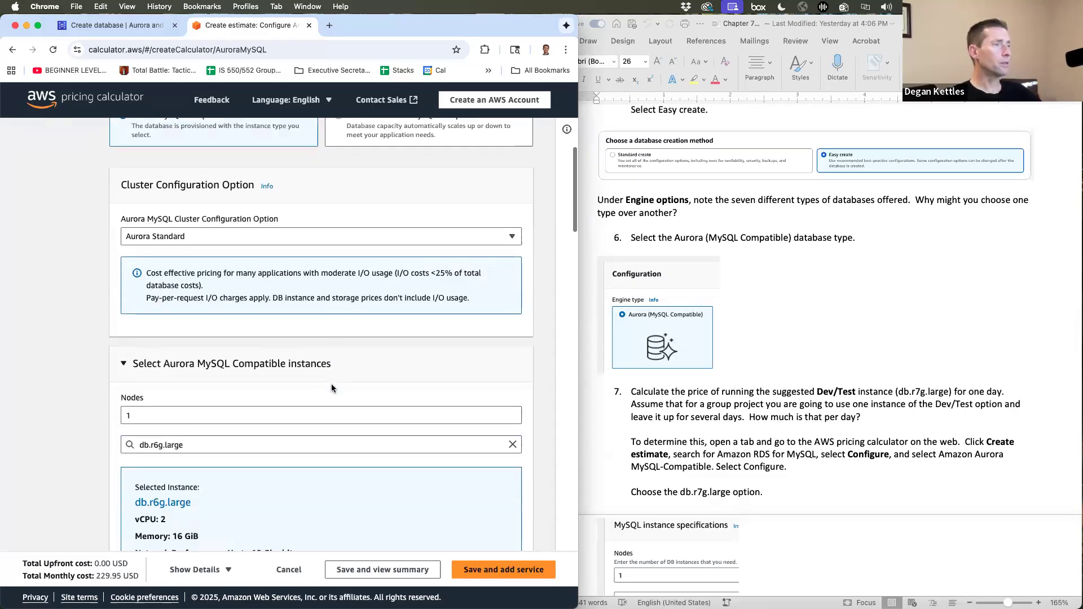
click(192, 265)
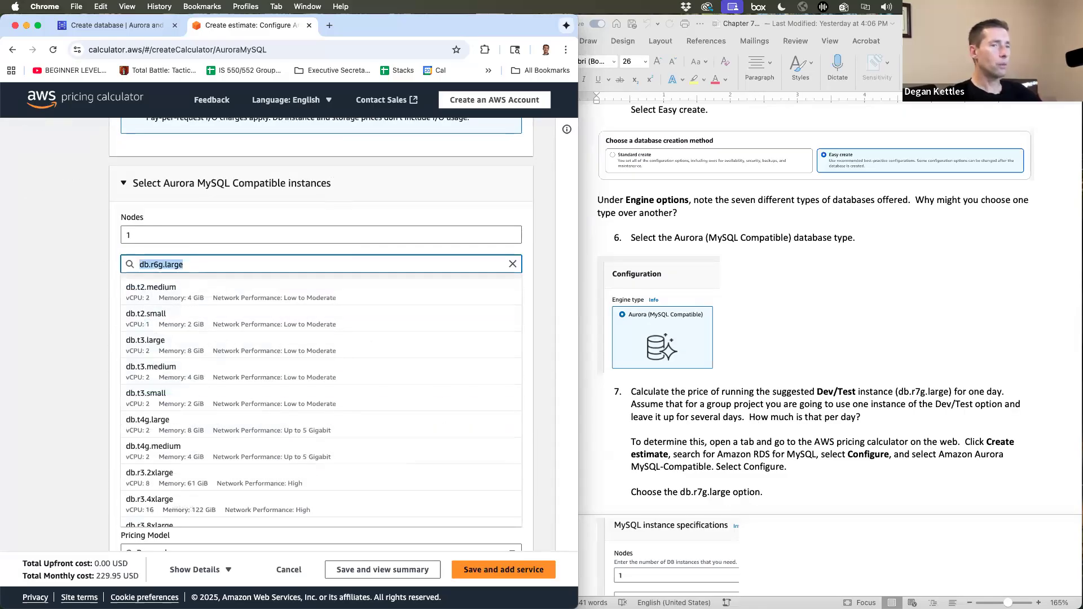
text(db.r7)
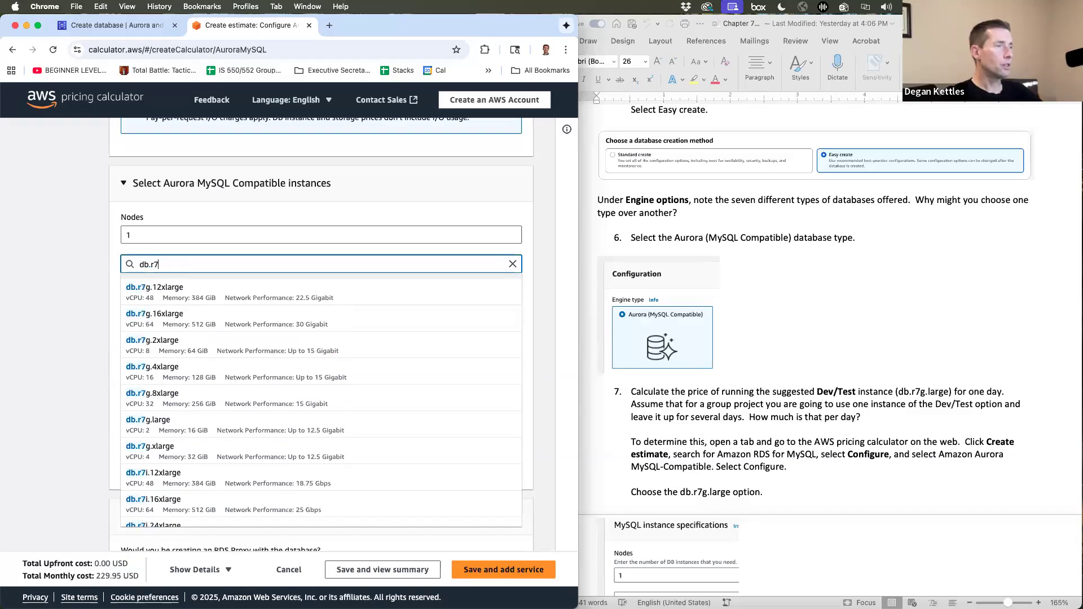
text(g.la)
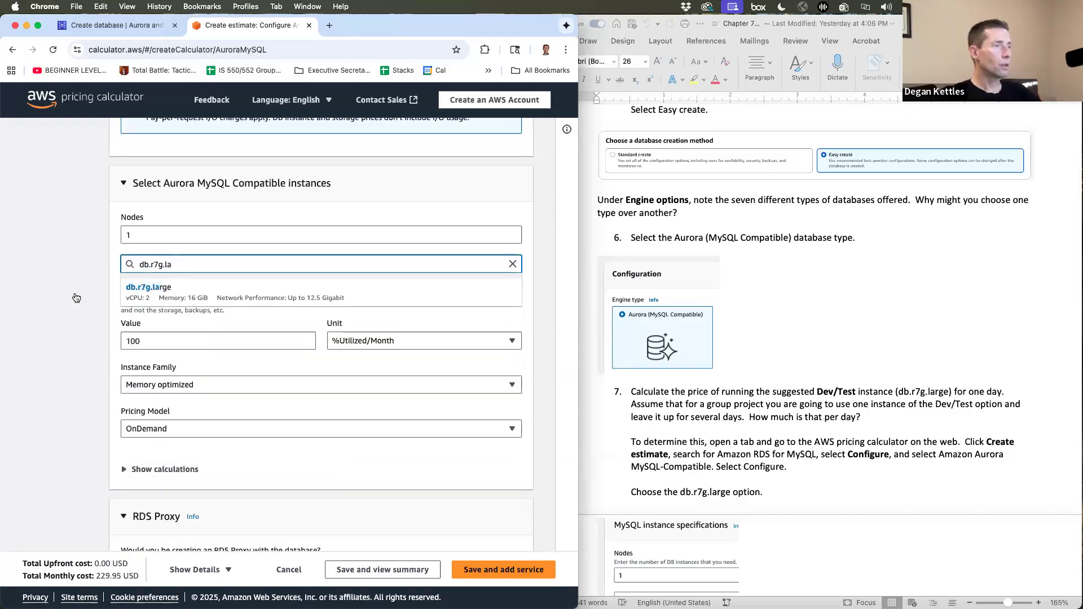
click(148, 291)
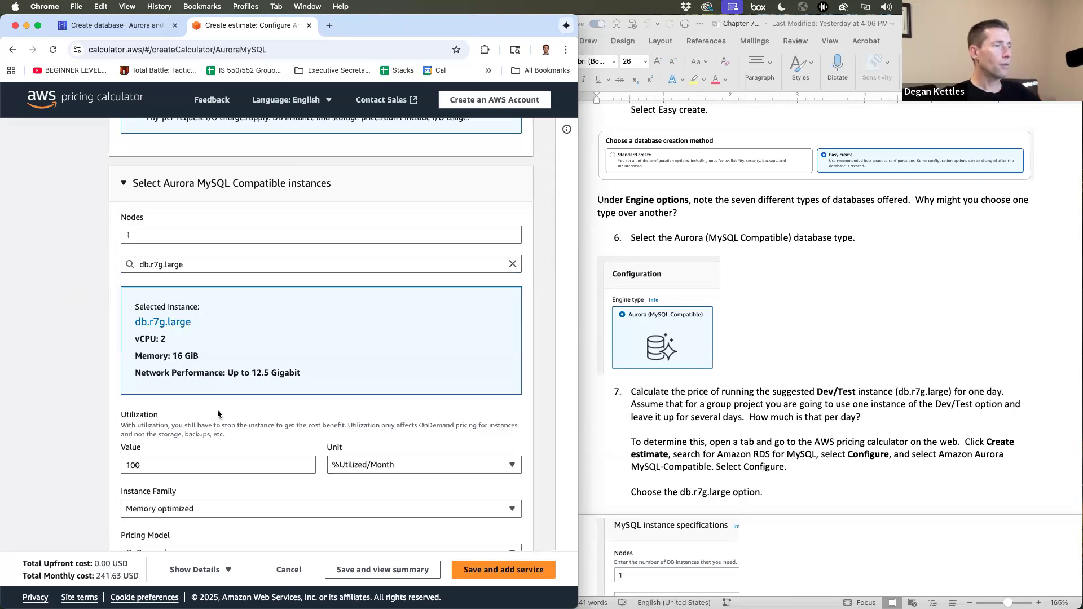
- Enter 30 GB of storage, bringing the monthly total to 245.16 USD
scroll(218, 414, down, 10)
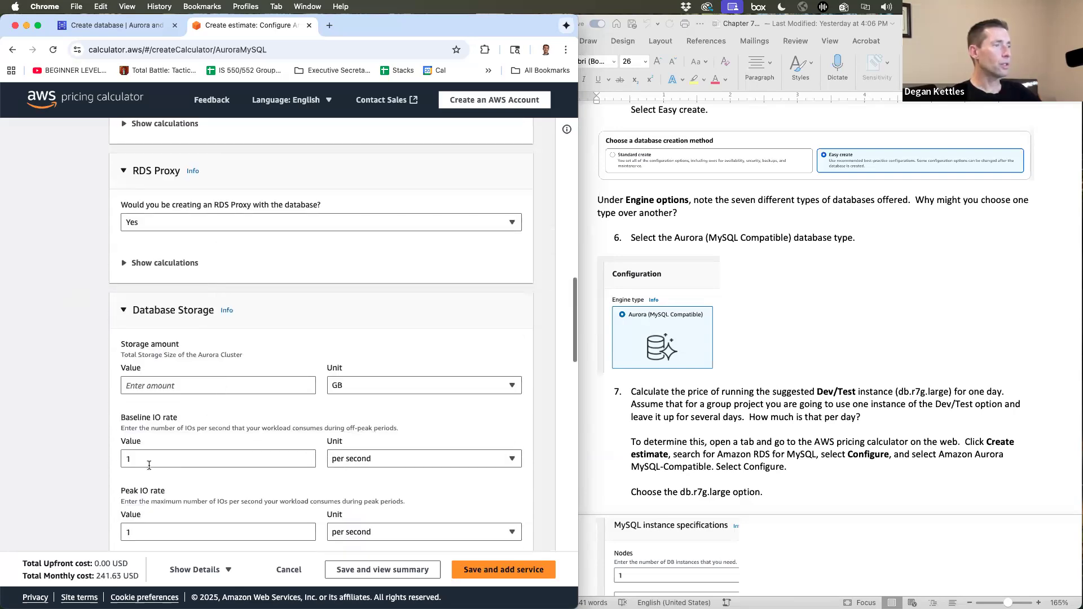
scroll(167, 458, down, 3)
scroll(167, 458, up, 2)
click(147, 314)
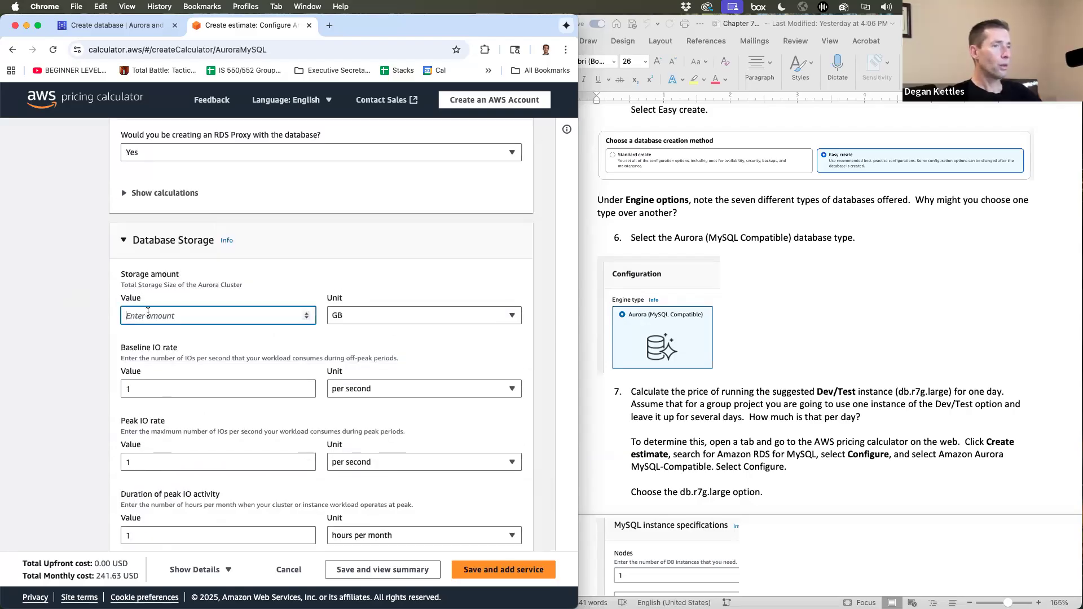
text(30)
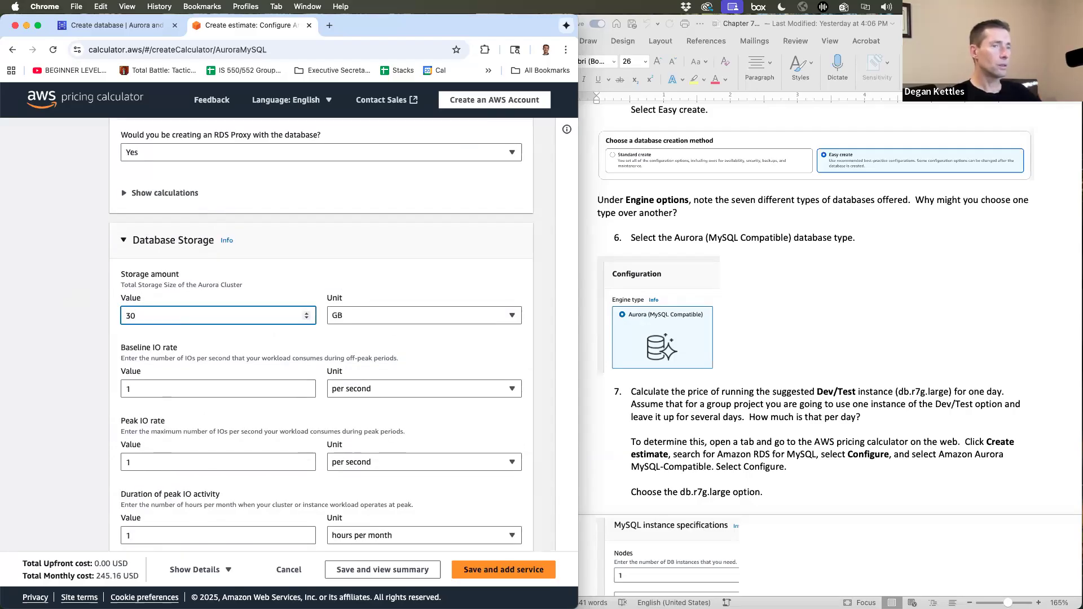
click(107, 314)
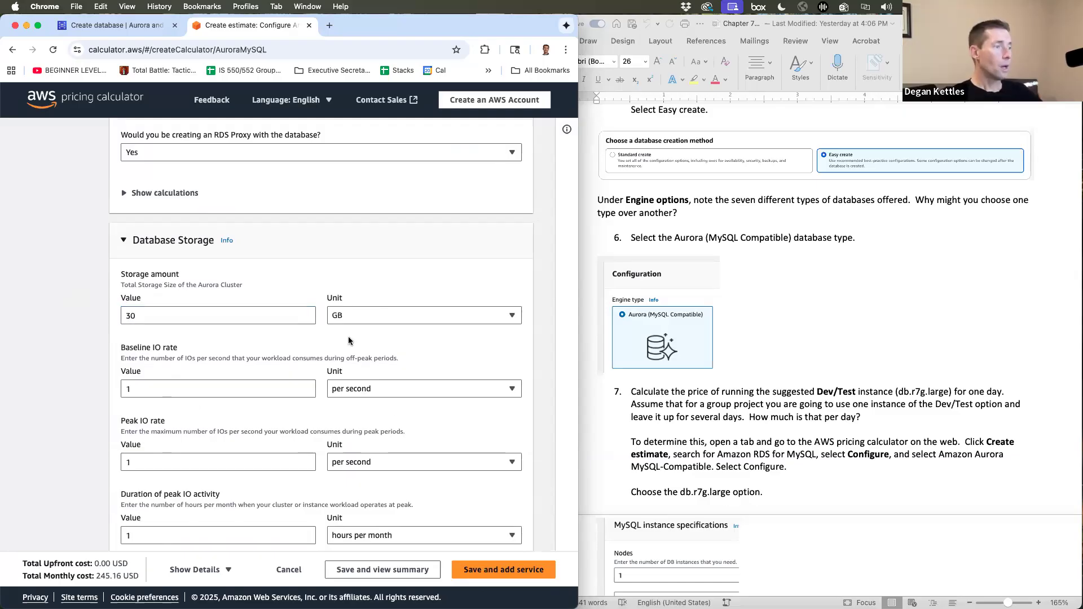
scroll(349, 341, down, 2)
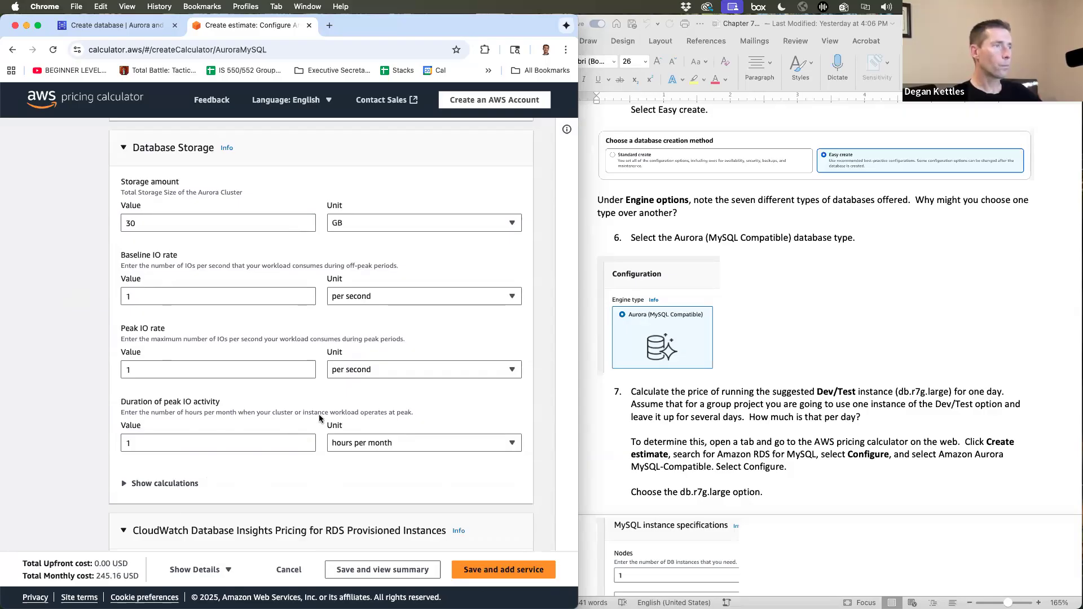
scroll(319, 417, up, 4)
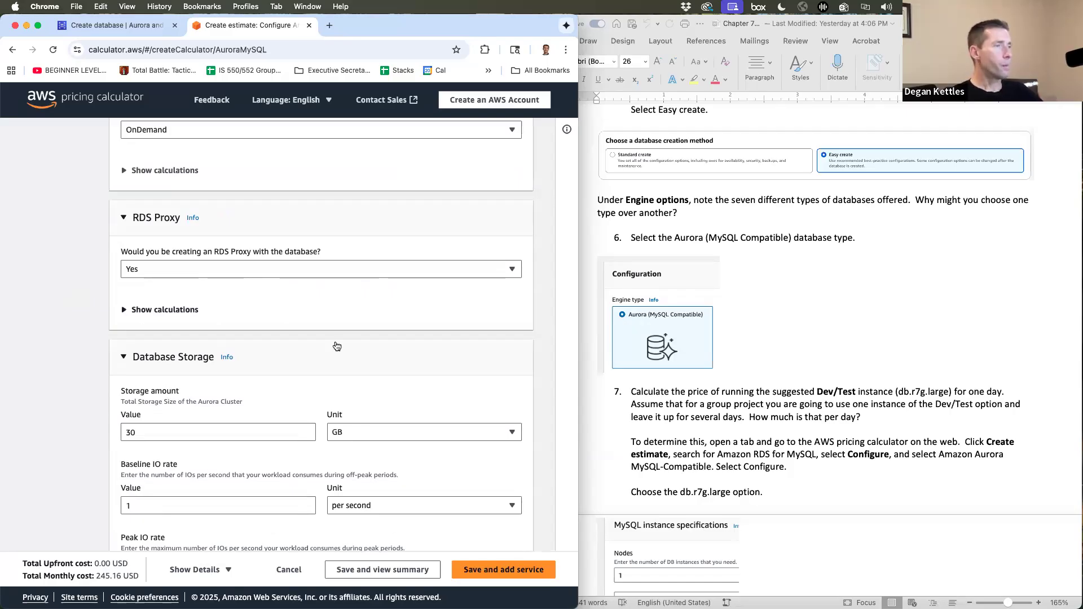
scroll(324, 318, up, 8)
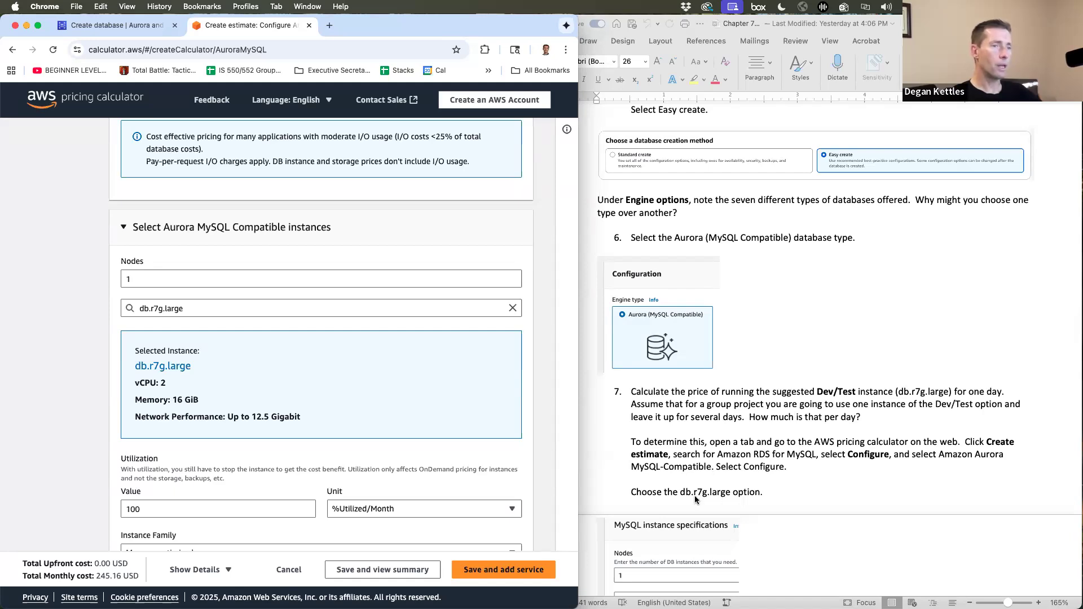
- Edit step 7's instance type in the Word handout so it reads db.r7g.large, and return to the browser
click(141, 26)
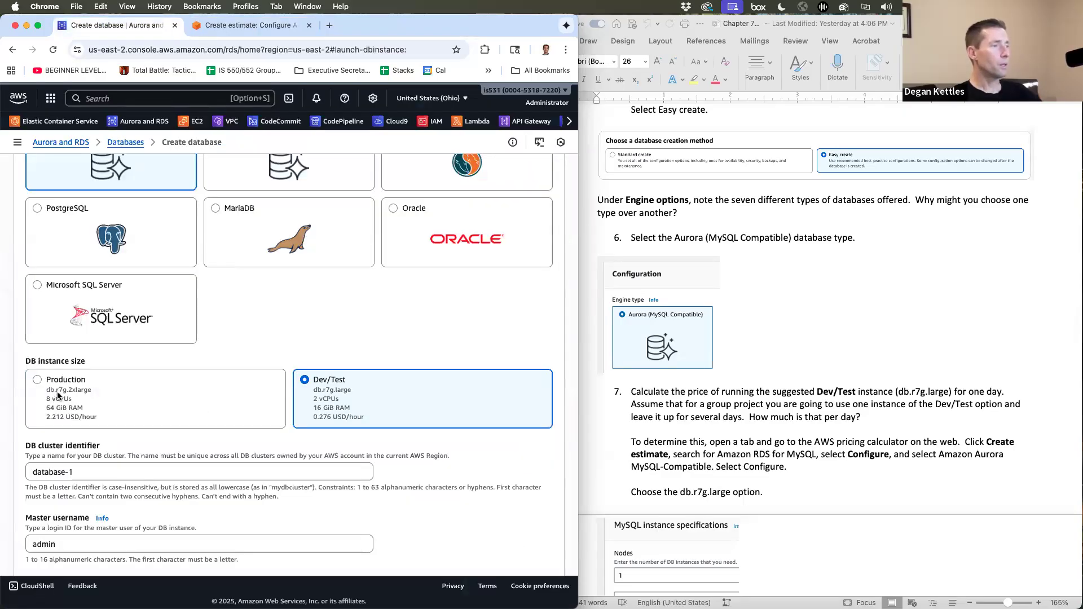
click(705, 495)
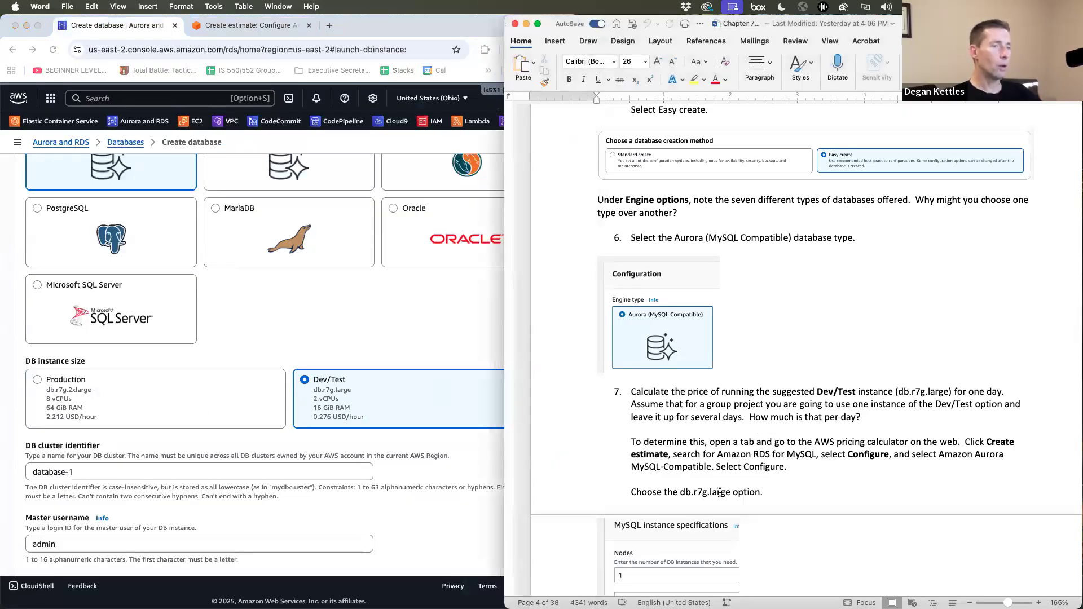
text(s)
key(BackSpace)
text(2x)
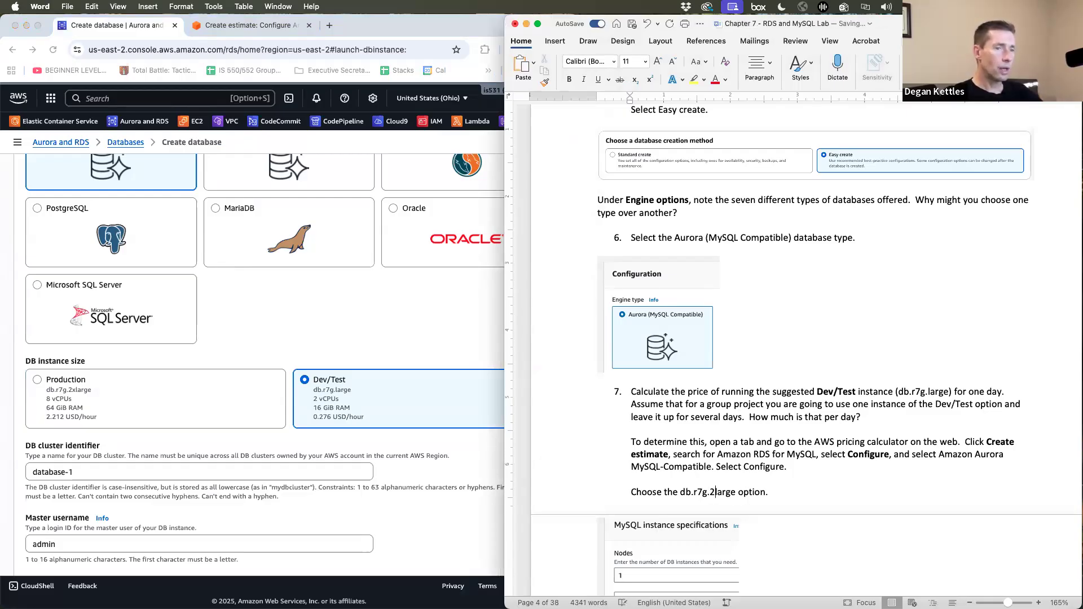
scroll(869, 443, down, 15)
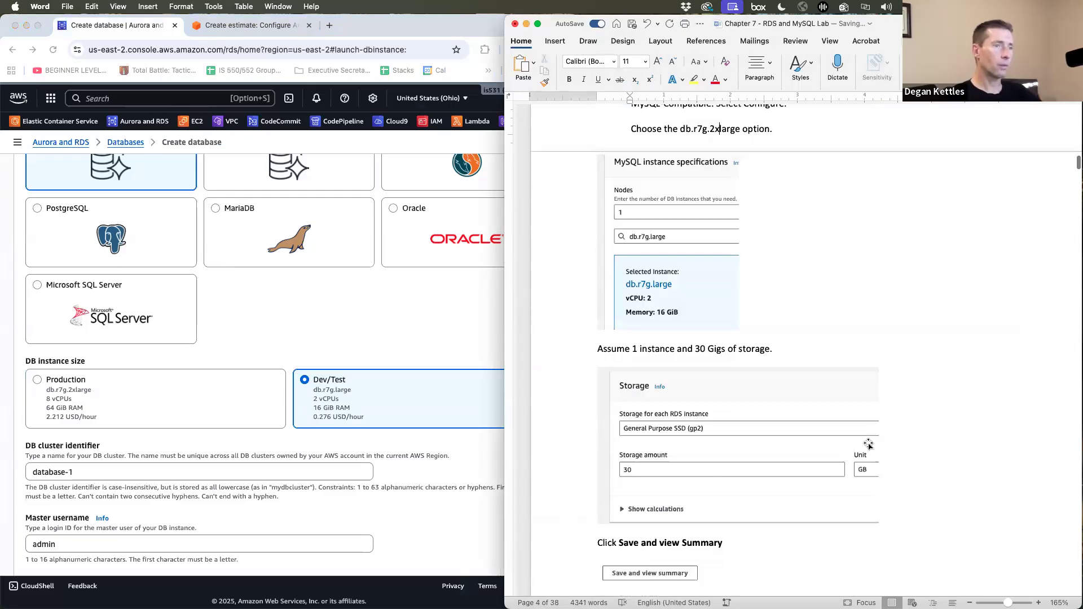
scroll(869, 443, down, 2)
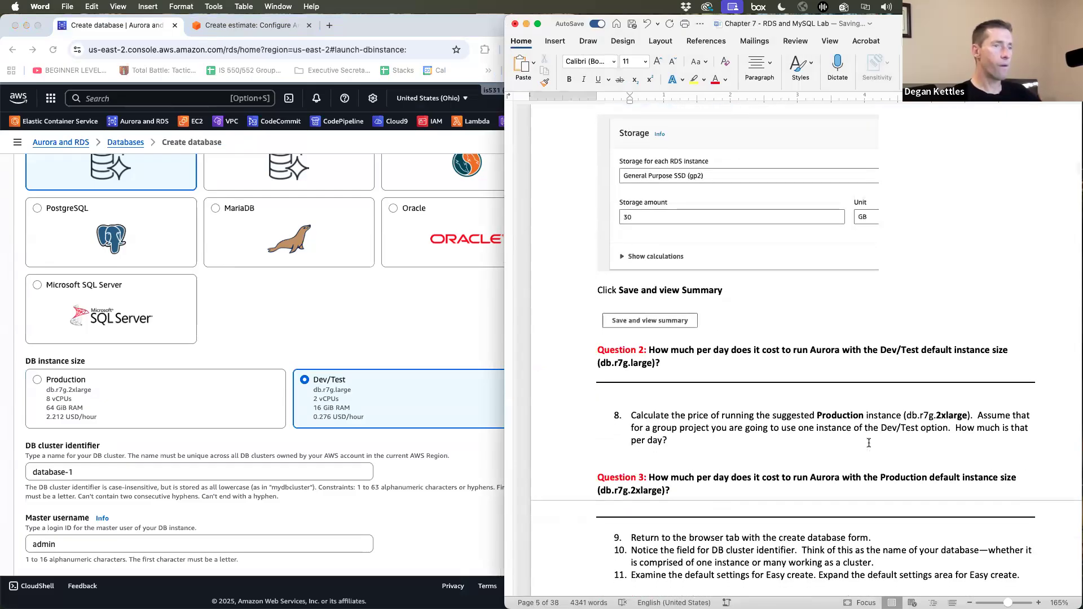
scroll(869, 443, up, 12)
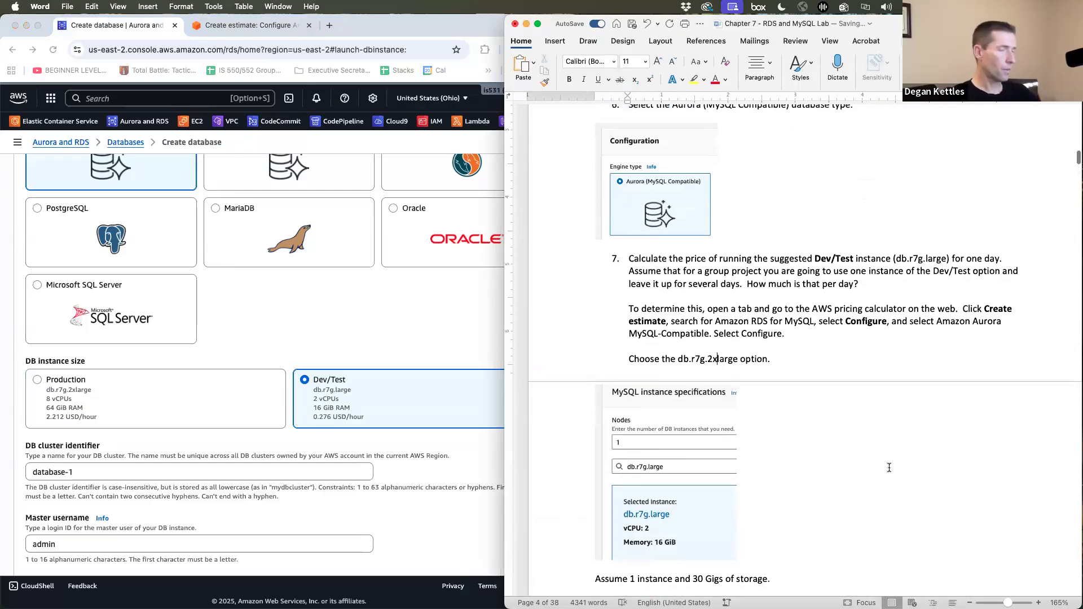
key(BackSpace)
key(BackSpace)
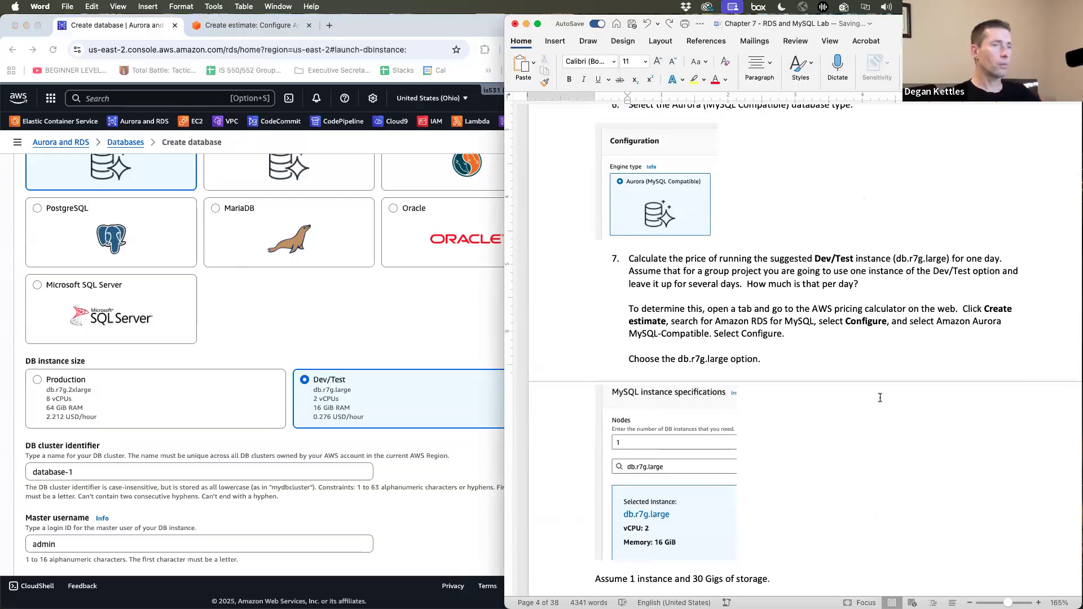
click(880, 398)
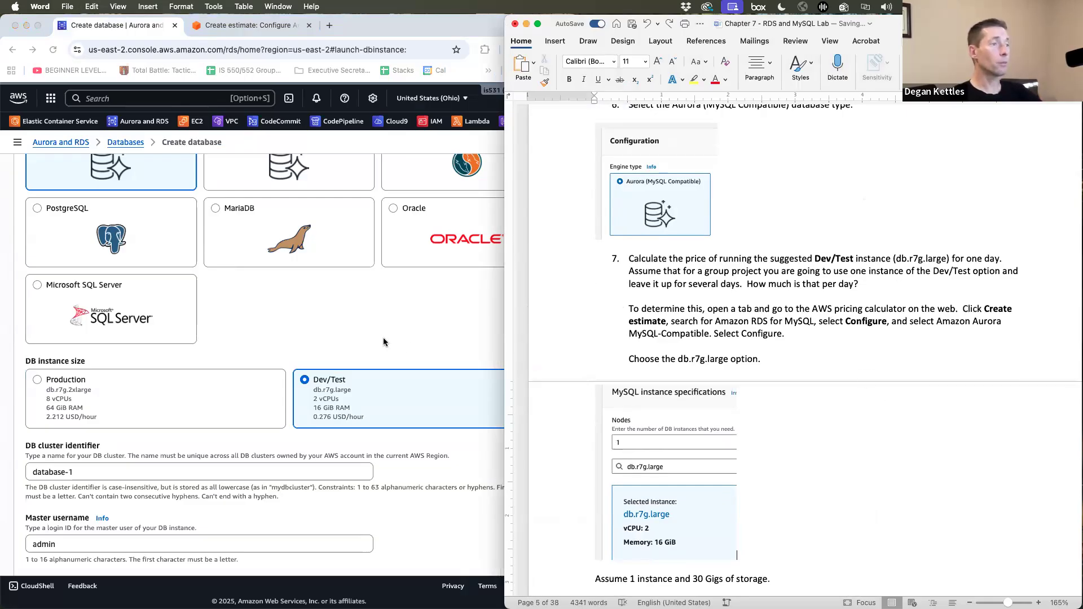
click(401, 359)
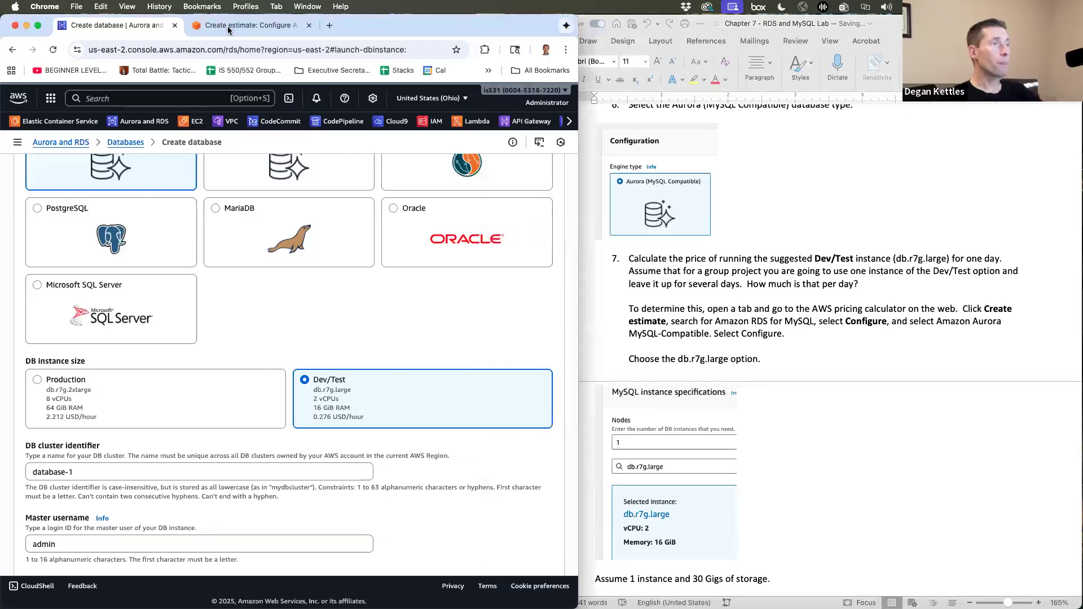
- Switch the Aurora MySQL estimate to db.r7g.2xlarge, for a 971.51 USD monthly total
click(228, 27)
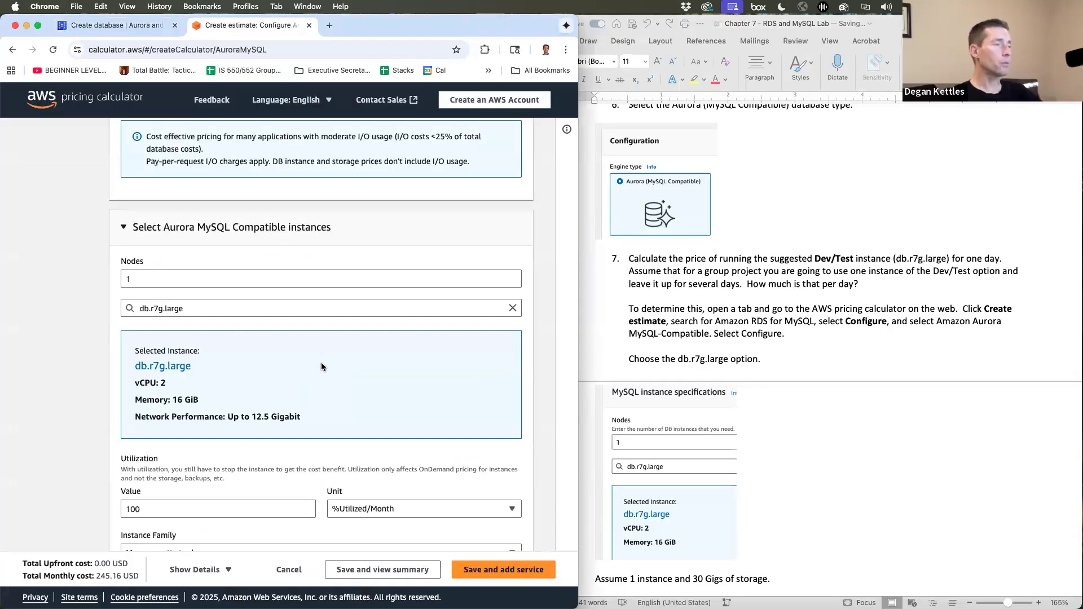
scroll(321, 367, down, 2)
scroll(373, 414, down, 1)
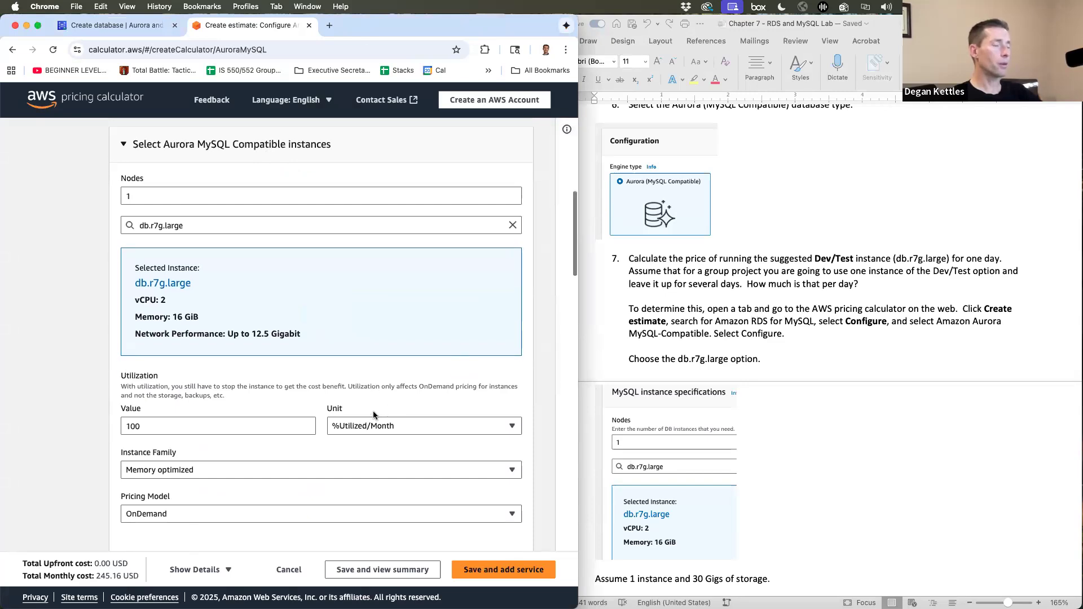
scroll(787, 433, down, 8)
scroll(787, 434, down, 3)
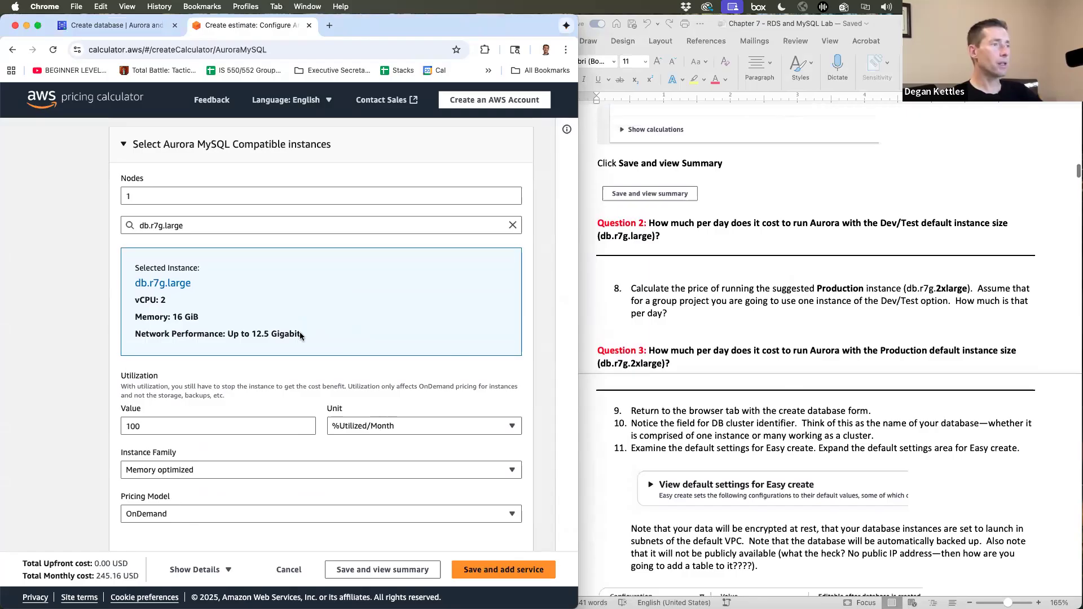
scroll(172, 470, up, 5)
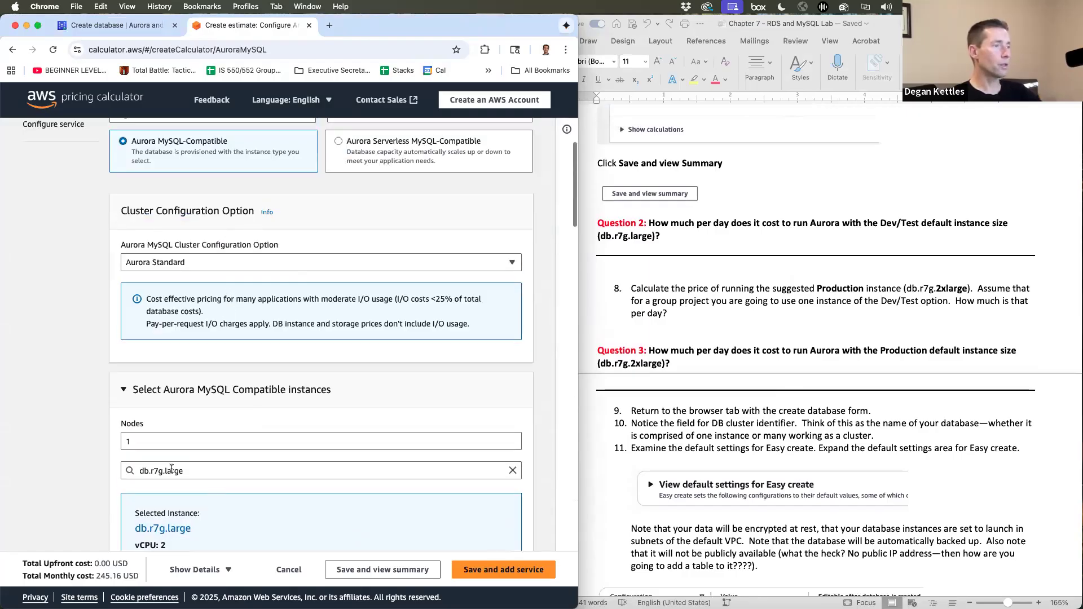
click(171, 470)
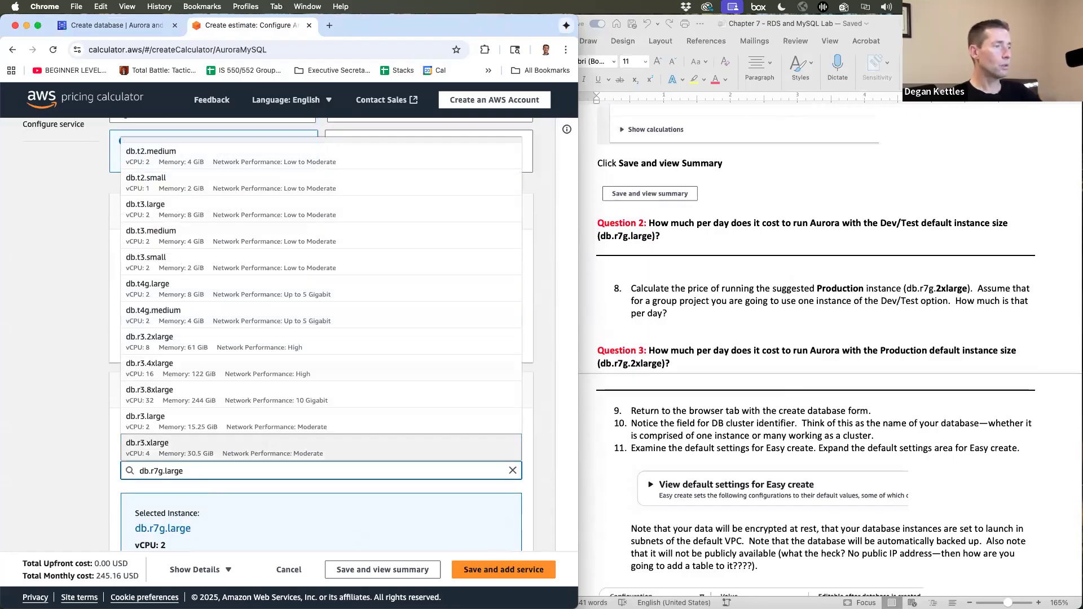
key(Escape)
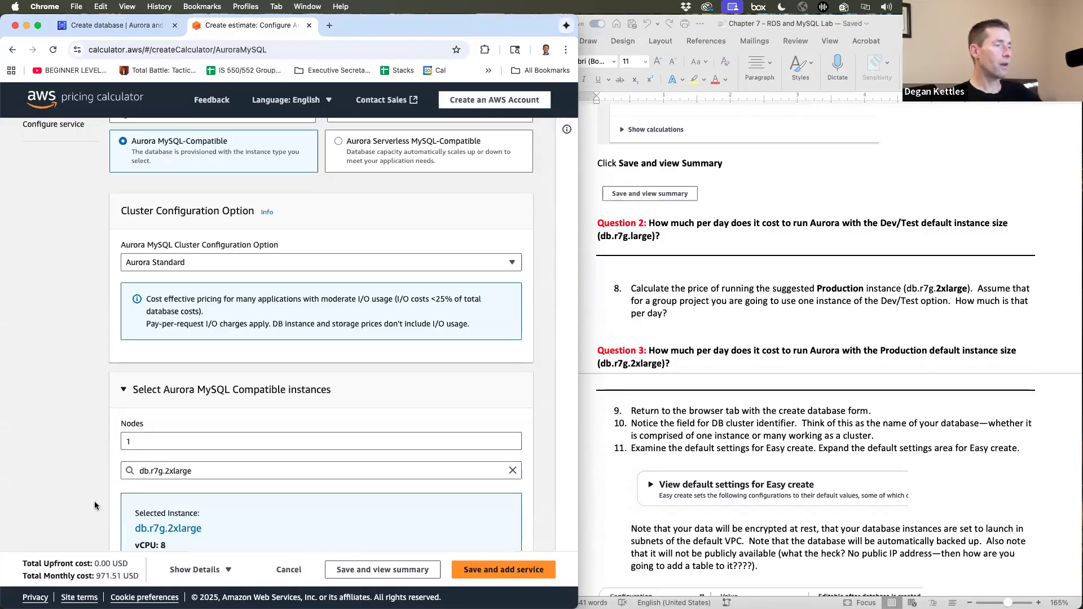
click(330, 26)
- Calculate 975/31 (≈31.45 daily cost) in Google and return to the estimate
text(=975/31)
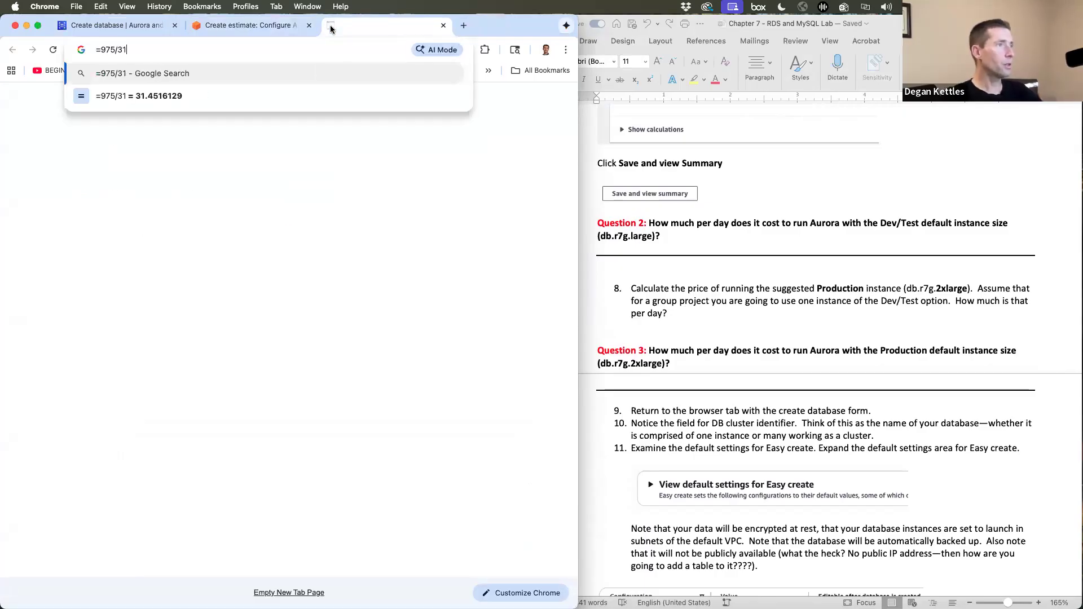
key(Return)
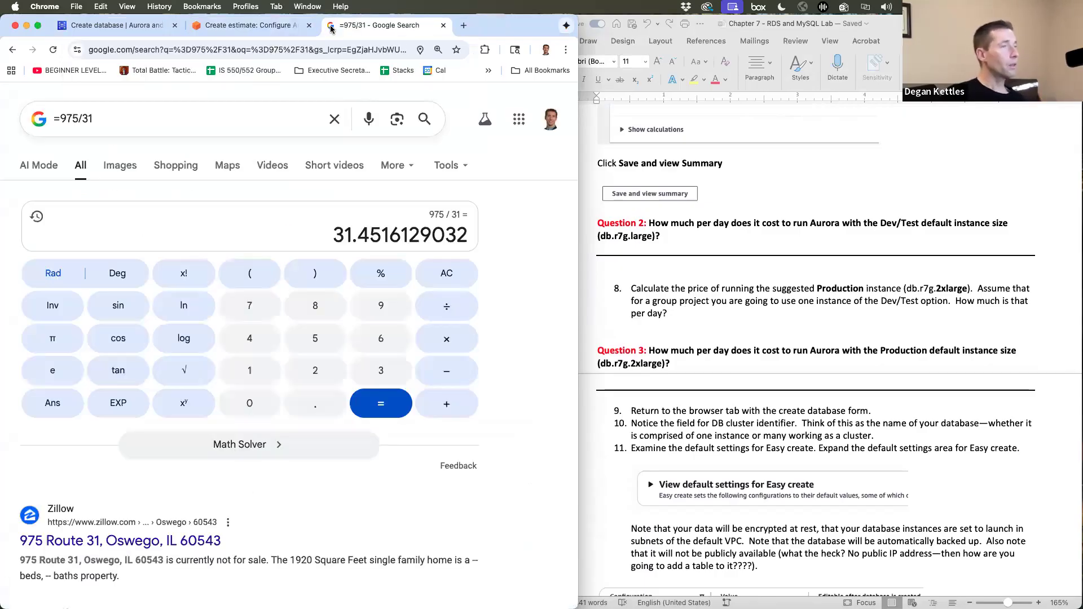
click(252, 25)
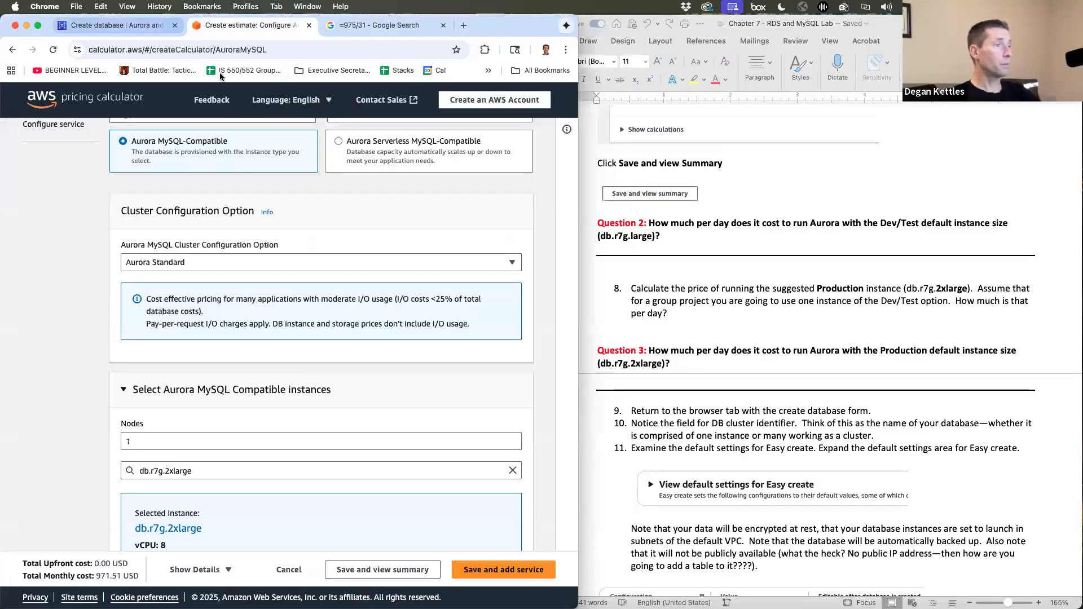
- Back on the Create database form, choose the Production instance size, db.r7g.2xlarge
click(112, 26)
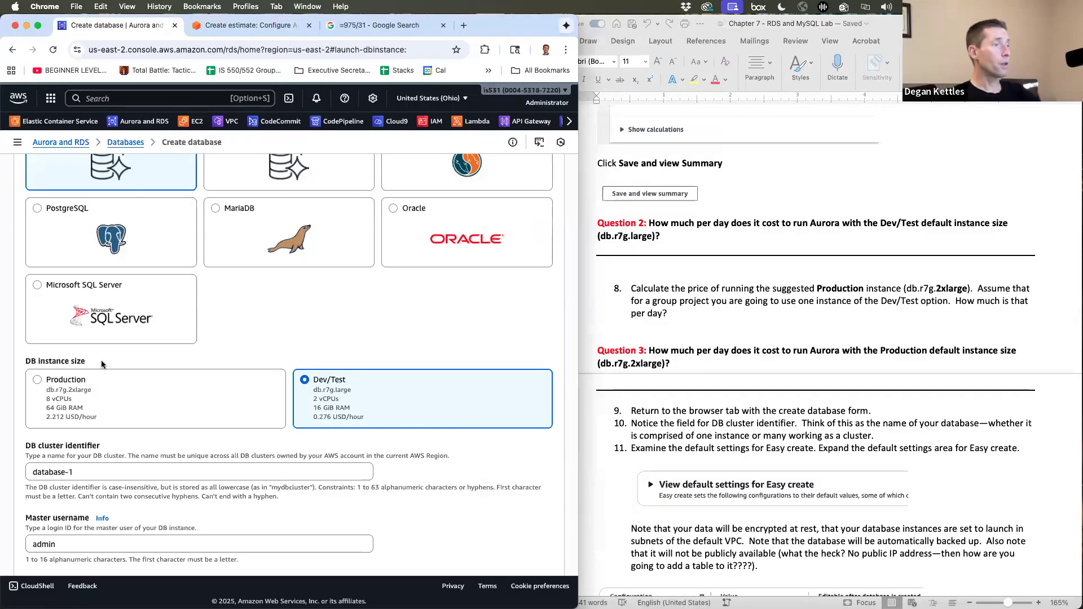
click(73, 374)
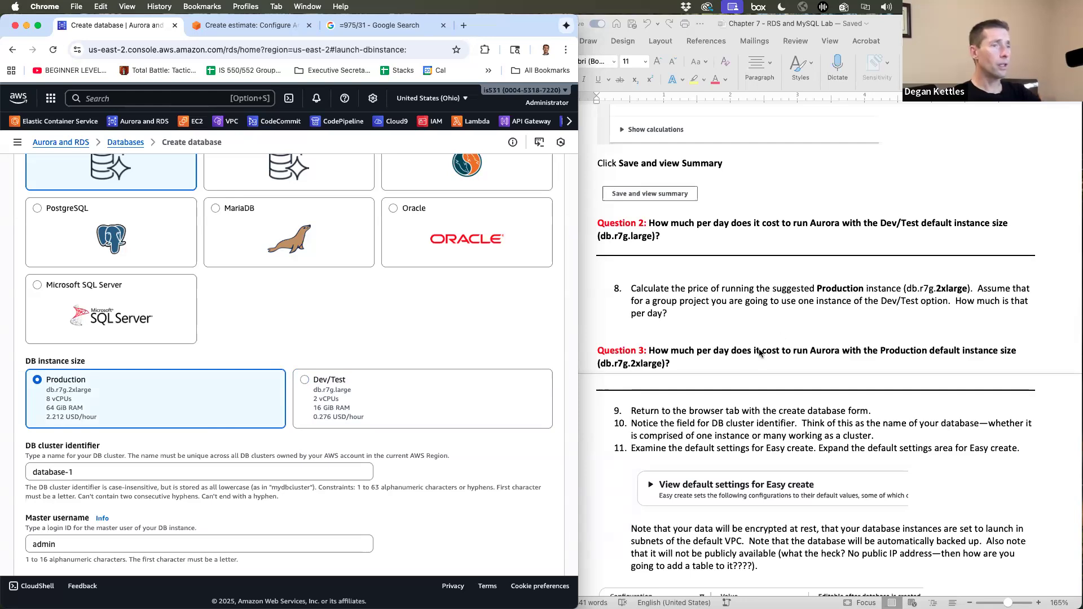
scroll(321, 450, down, 10)
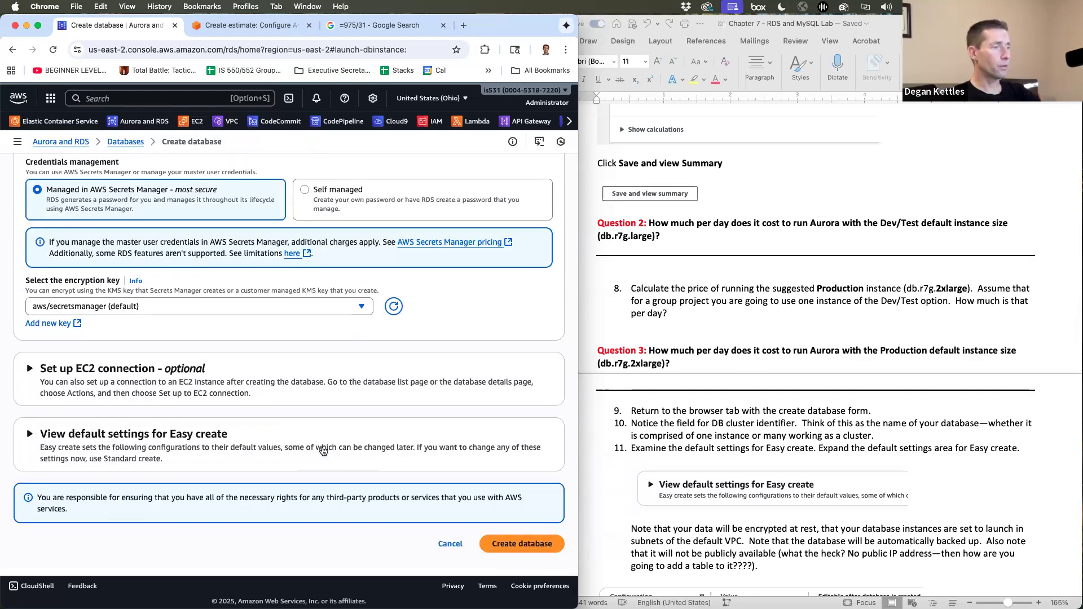
scroll(322, 449, up, 15)
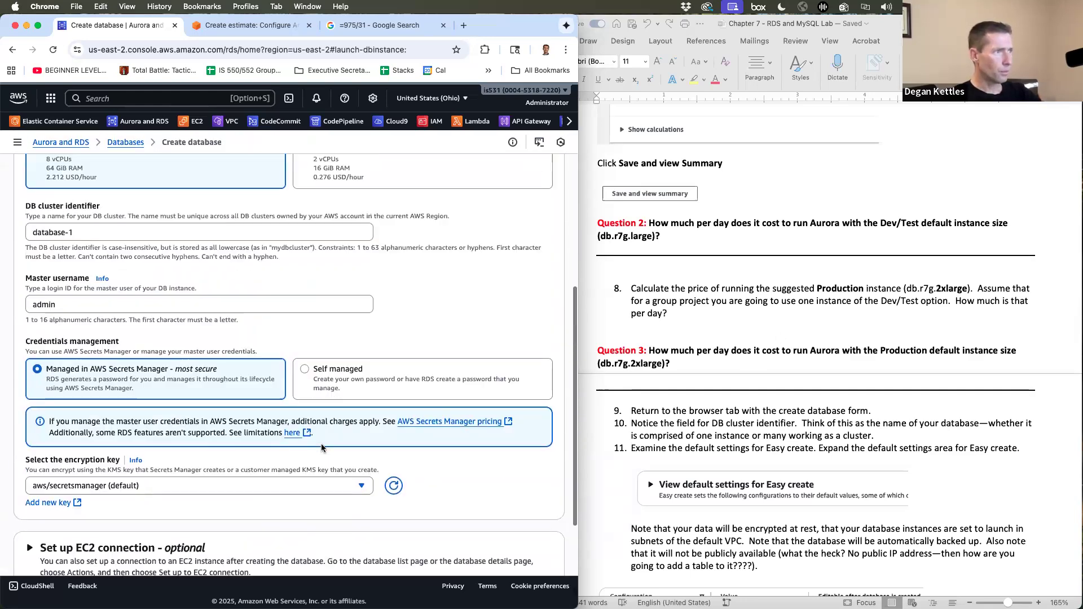
- Switch the database creation method to Standard create
scroll(321, 445, down, 10)
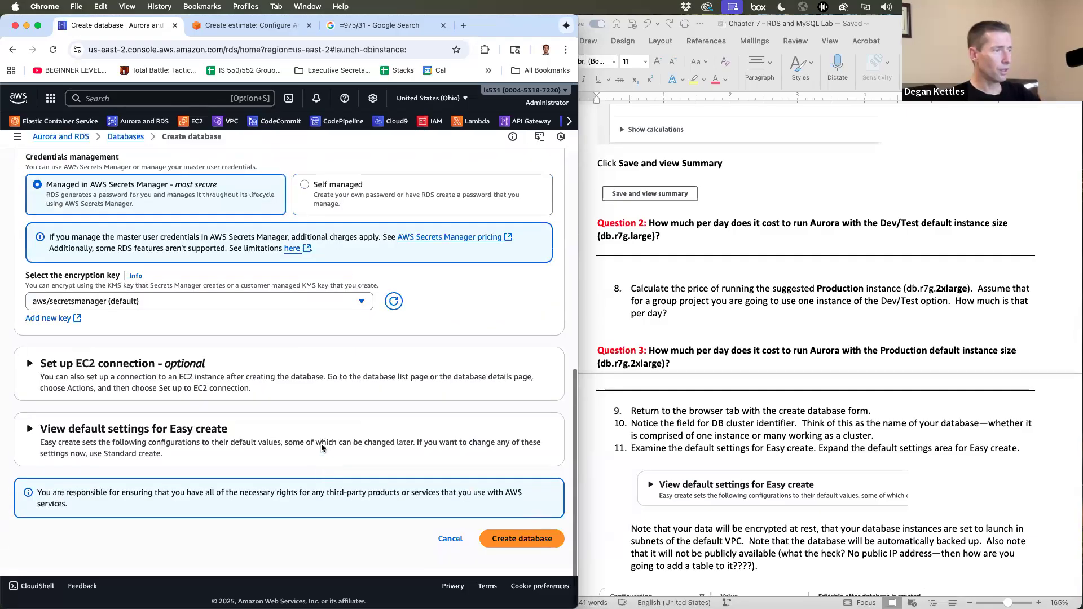
scroll(322, 448, up, 2)
scroll(321, 448, up, 15)
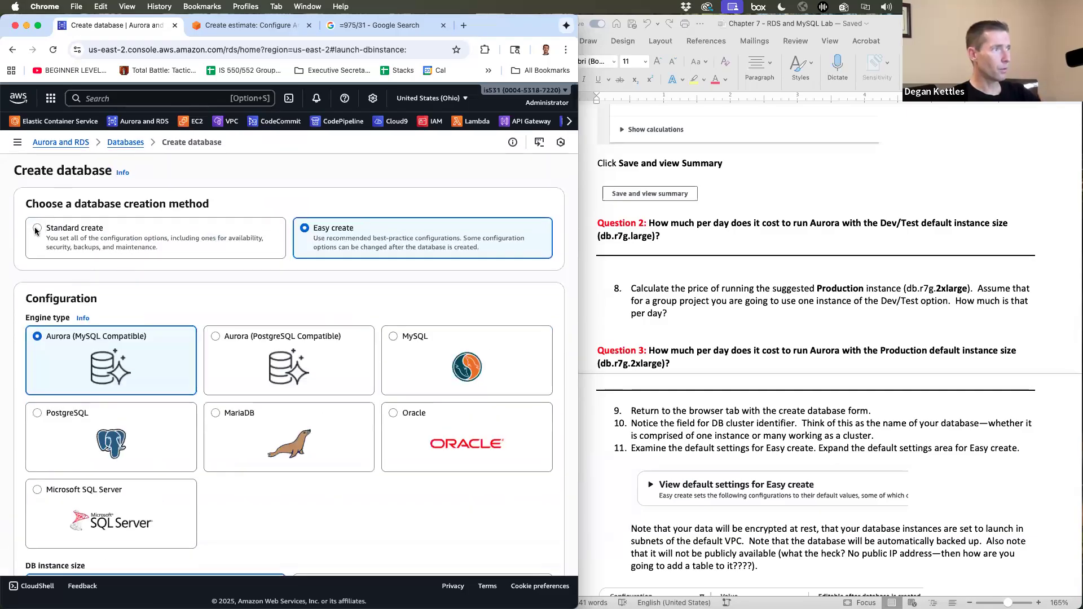
click(75, 240)
- Choose the Dev/Test template and check the 201.48 USD estimated monthly cost
scroll(194, 351, down, 20)
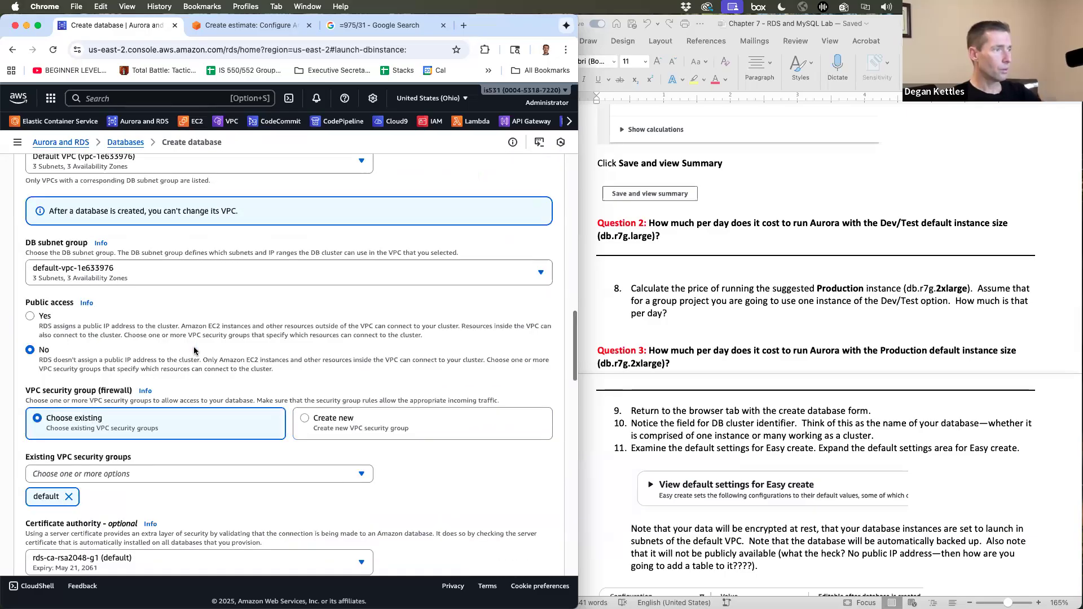
scroll(194, 351, up, 1)
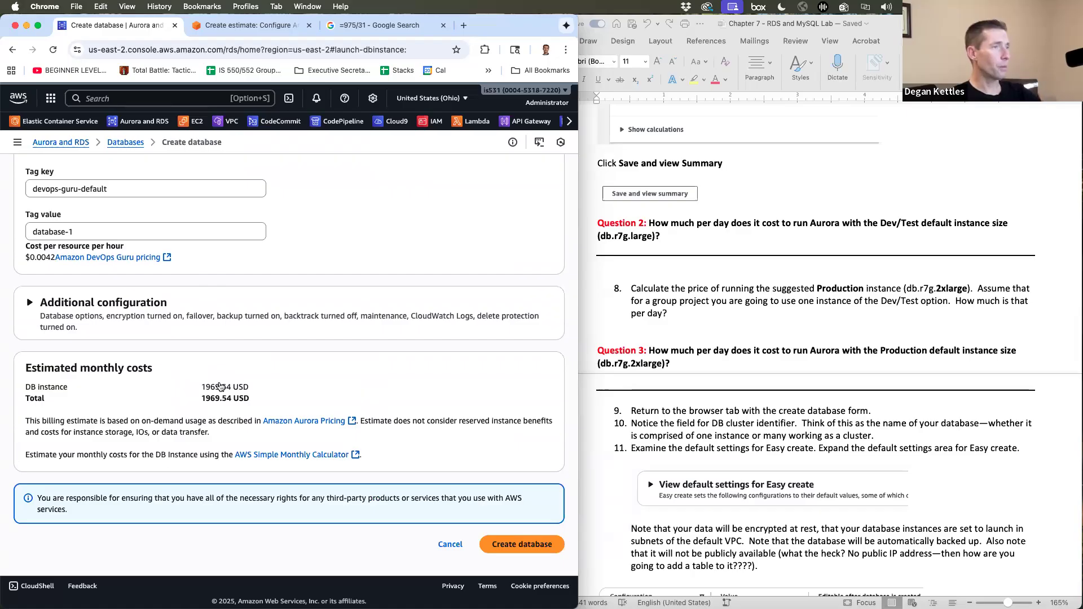
scroll(220, 387, up, 20)
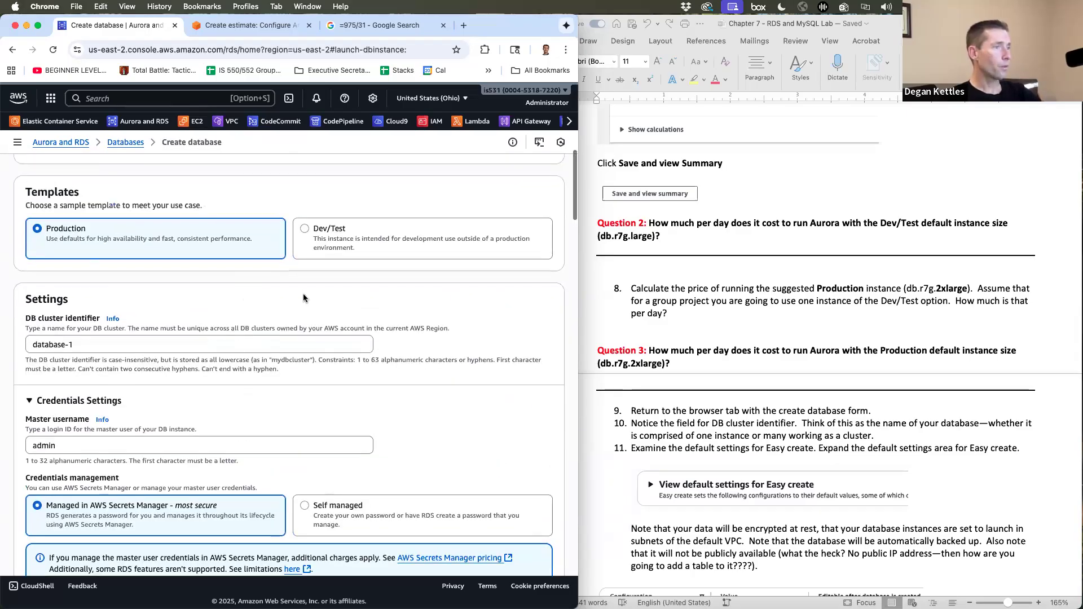
scroll(303, 298, up, 5)
click(305, 378)
scroll(255, 429, down, 1)
scroll(255, 429, down, 20)
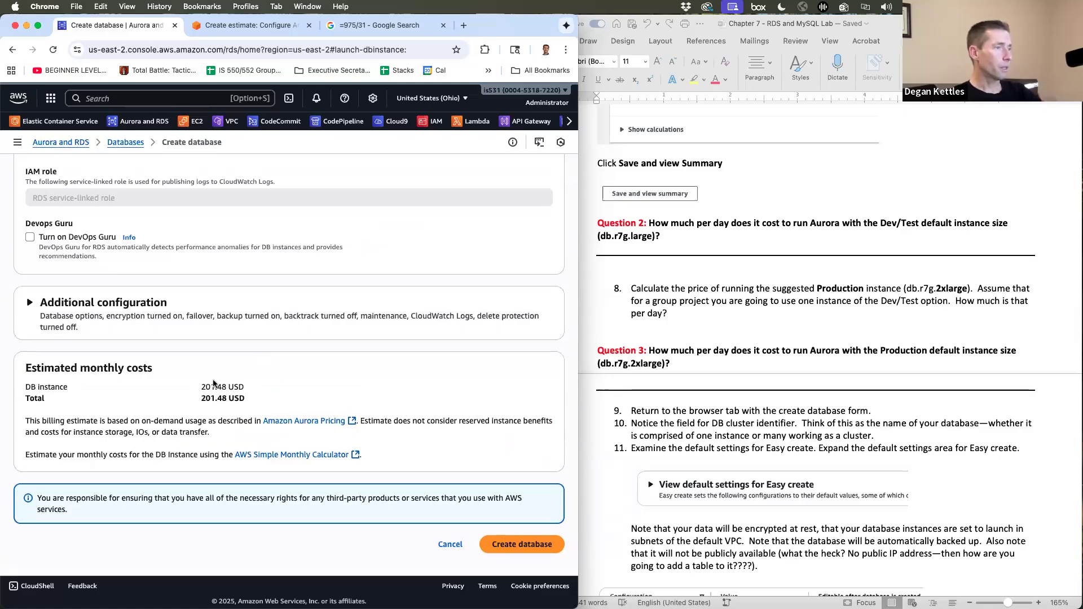
scroll(231, 338, up, 20)
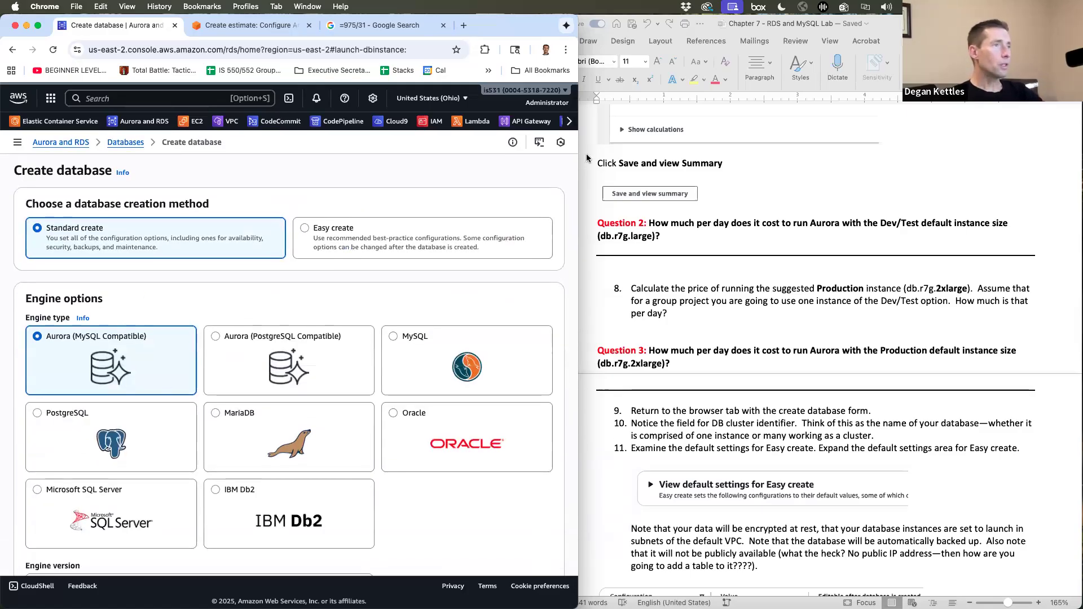
click(269, 26)
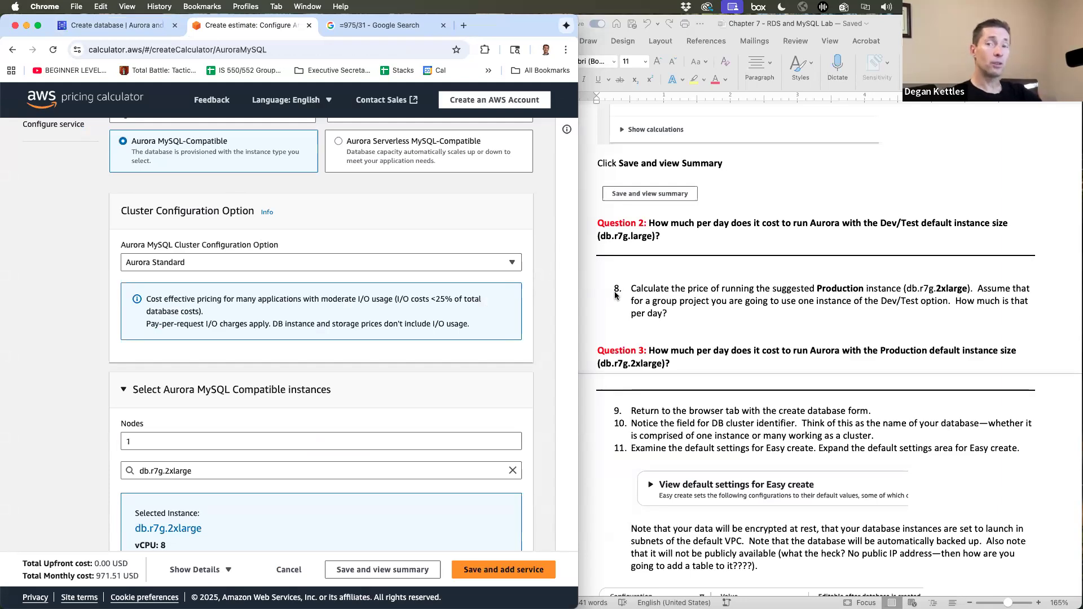
- Scroll through the lab instructions document in Word
click(807, 427)
scroll(807, 427, down, 10)
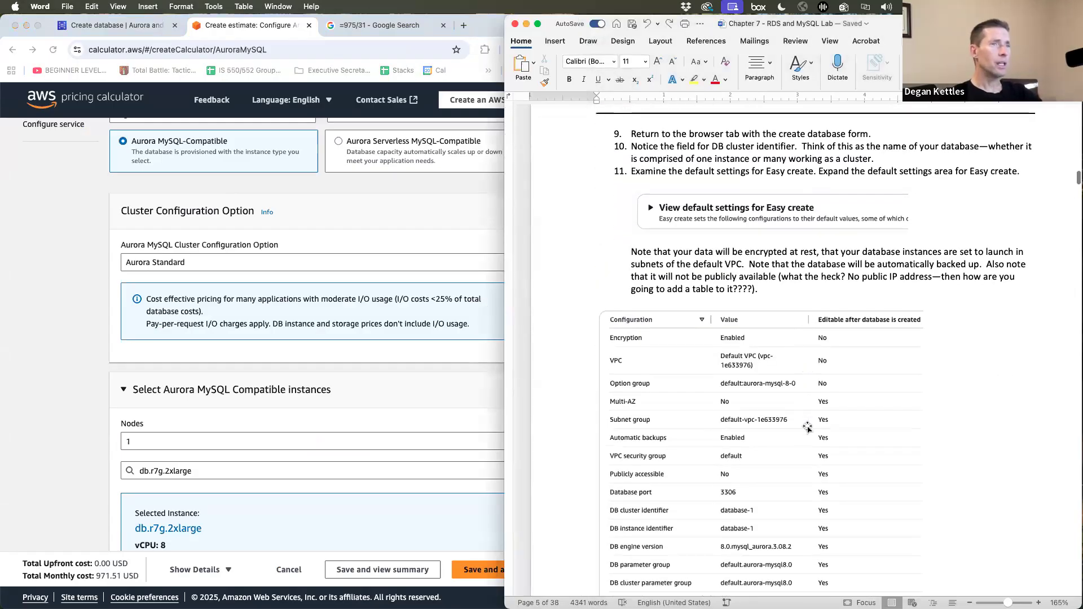
scroll(641, 222, up, 2)
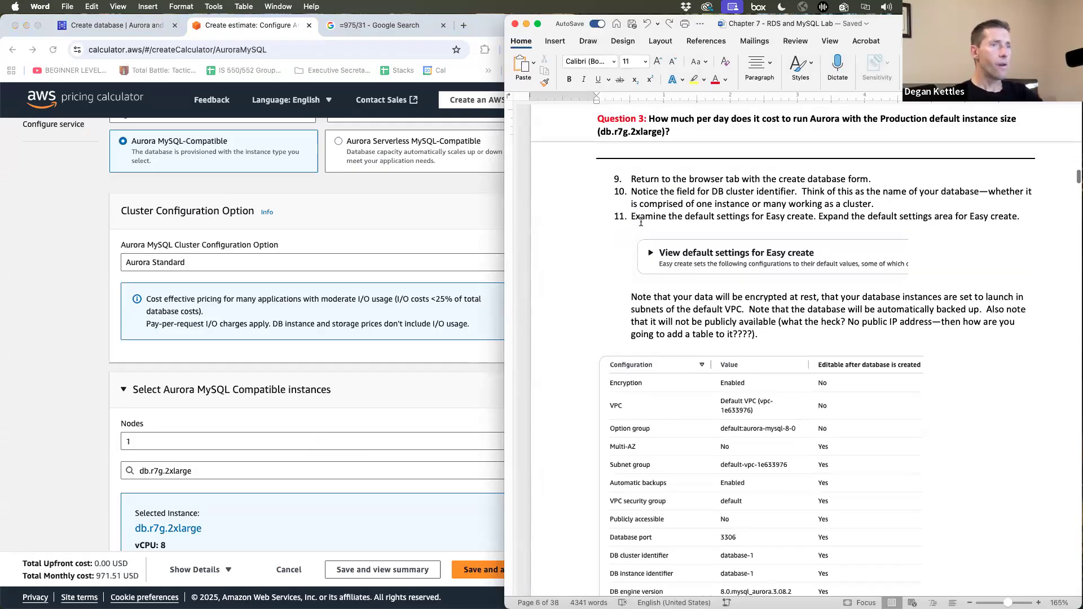
scroll(641, 221, up, 5)
scroll(643, 343, down, 6)
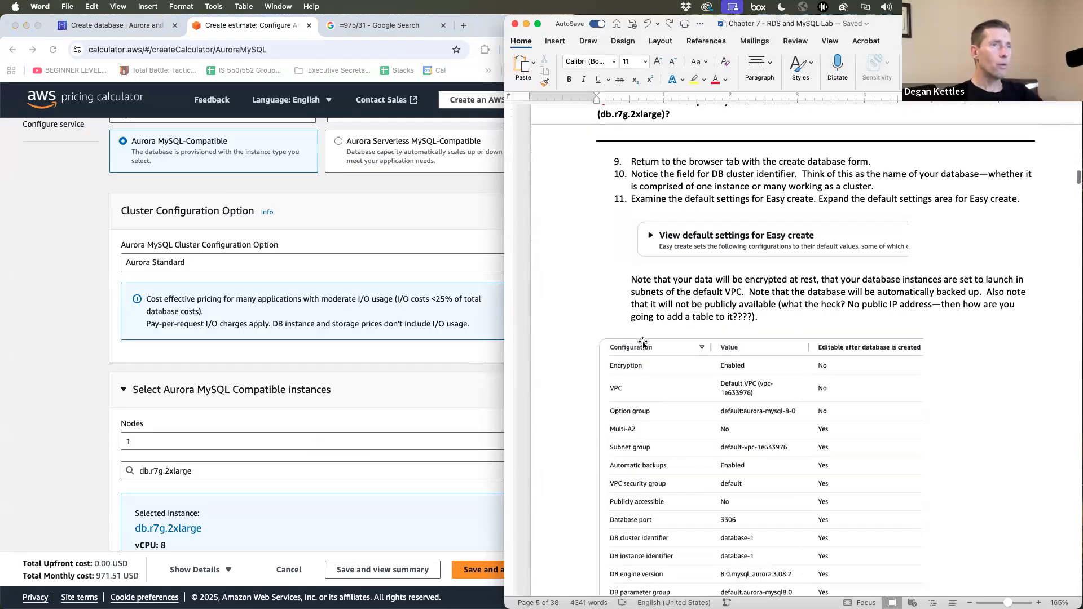
scroll(644, 344, down, 2)
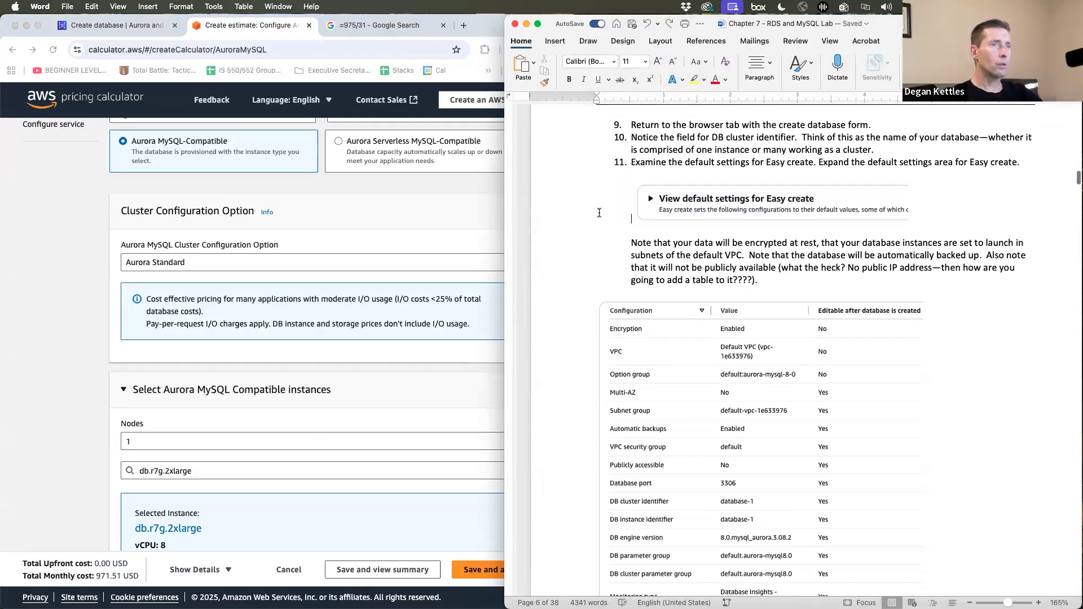
- Review the Aurora MySQL pricing estimate, then close the Create estimate tab
click(69, 279)
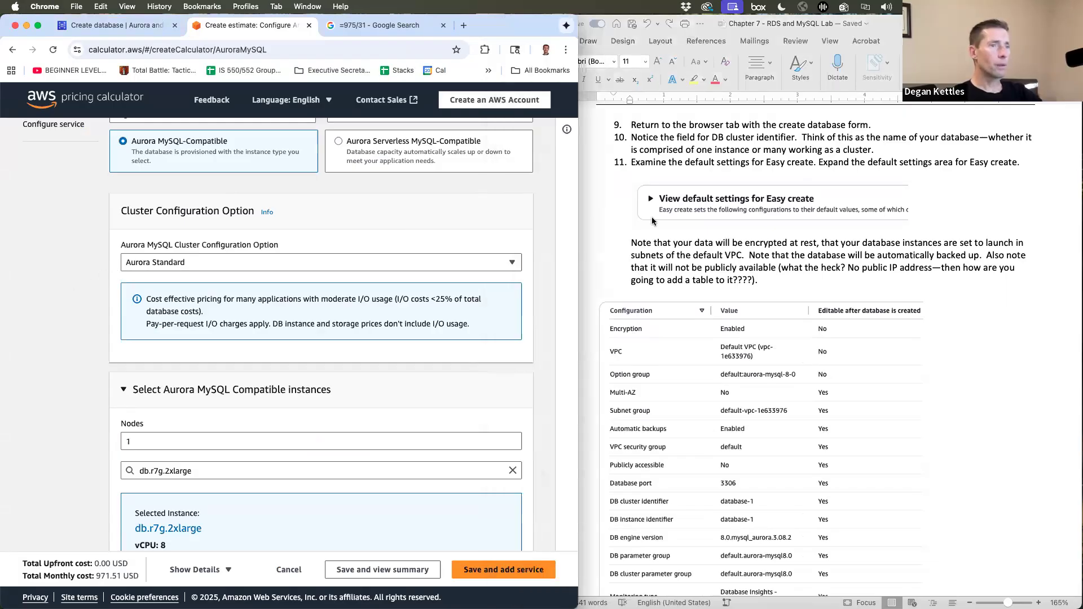
scroll(651, 218, up, 8)
scroll(652, 221, up, 12)
scroll(651, 220, up, 8)
scroll(712, 344, down, 10)
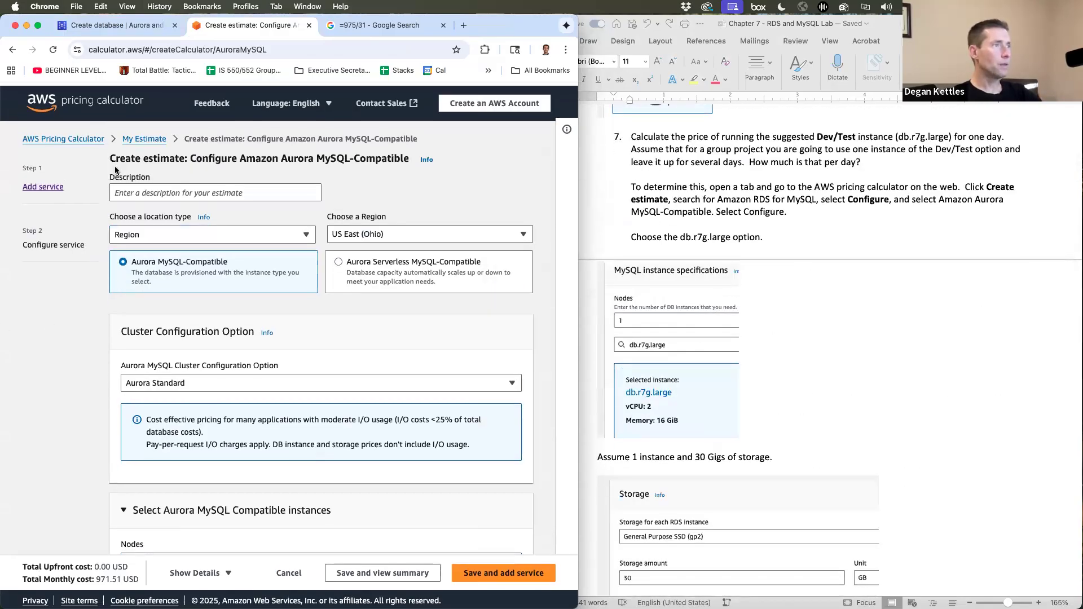
click(309, 25)
- Close the leftover Google Search tab and set the creation method to Easy create
click(310, 27)
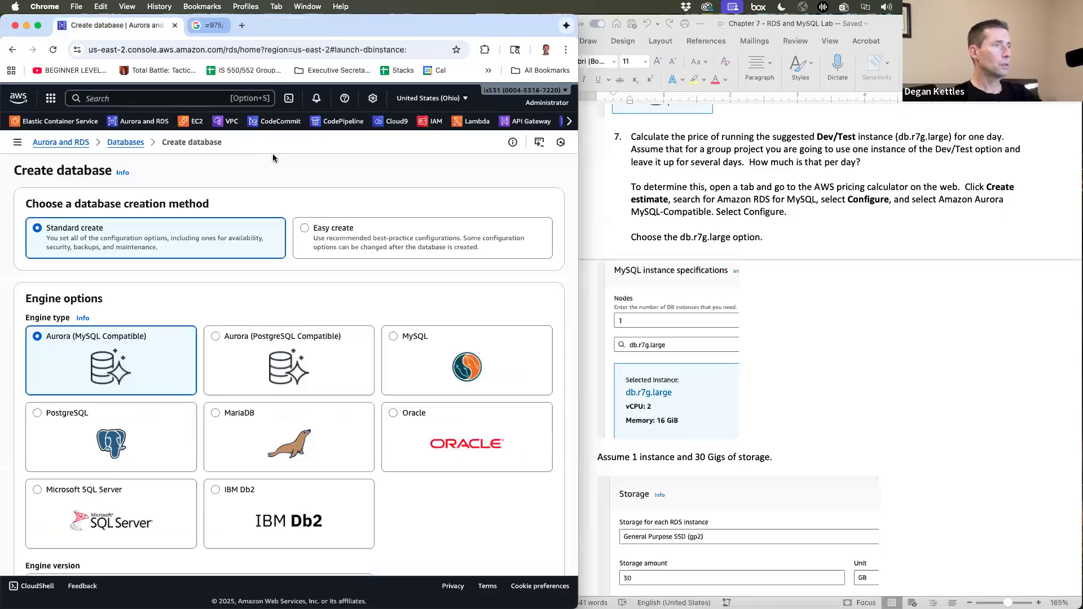
click(307, 226)
scroll(381, 346, down, 10)
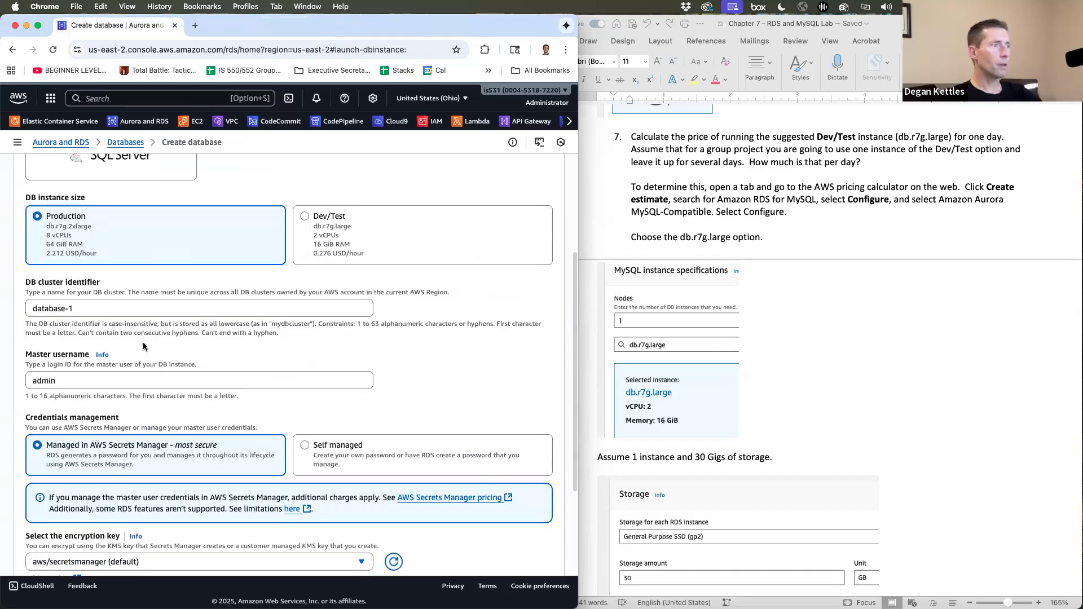
- Scroll down through the lab instructions document
click(824, 360)
scroll(824, 361, down, 15)
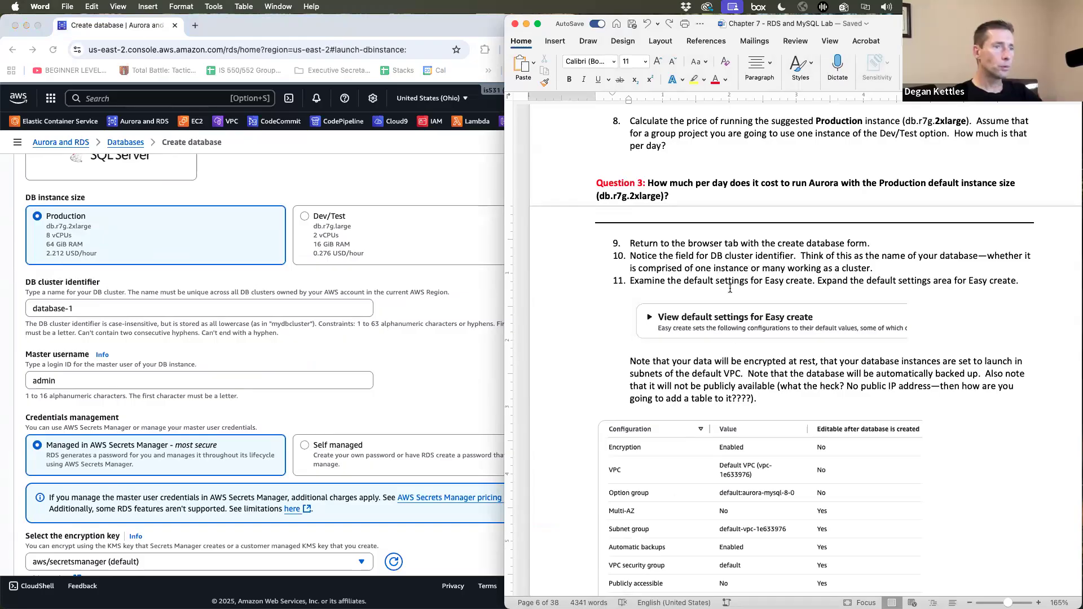
scroll(735, 339, down, 5)
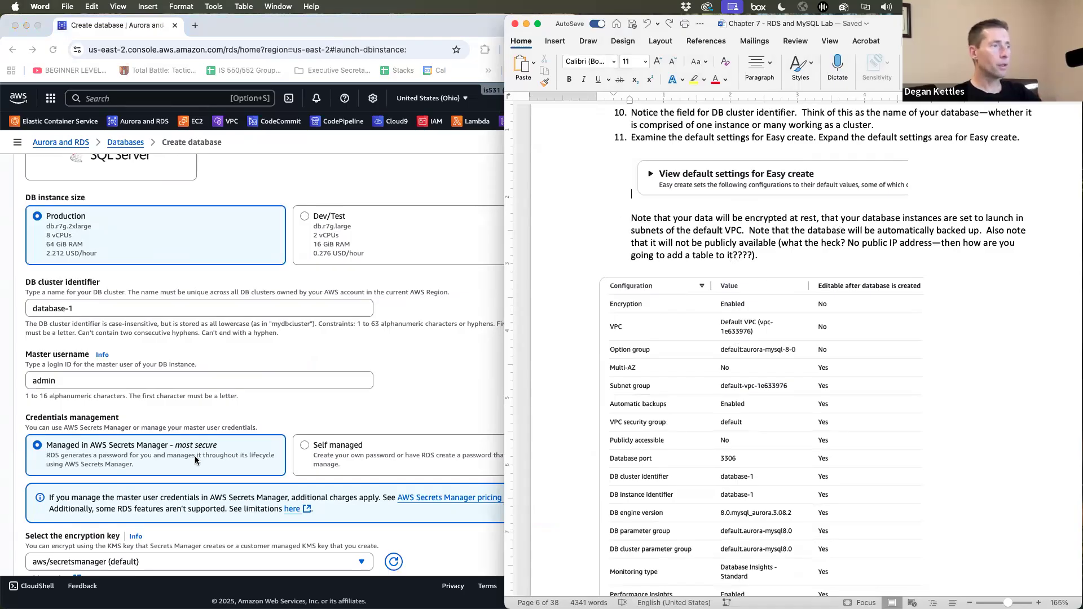
scroll(195, 456, down, 5)
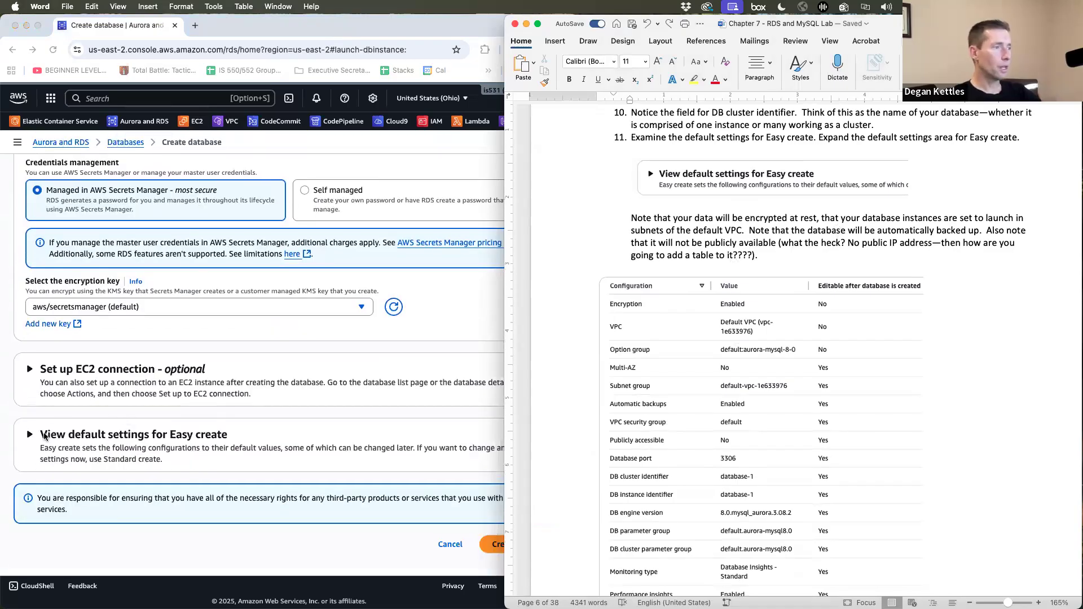
- Expand 'View default settings for Easy create' and highlight the default VPC value
click(35, 435)
click(35, 435)
scroll(197, 415, down, 5)
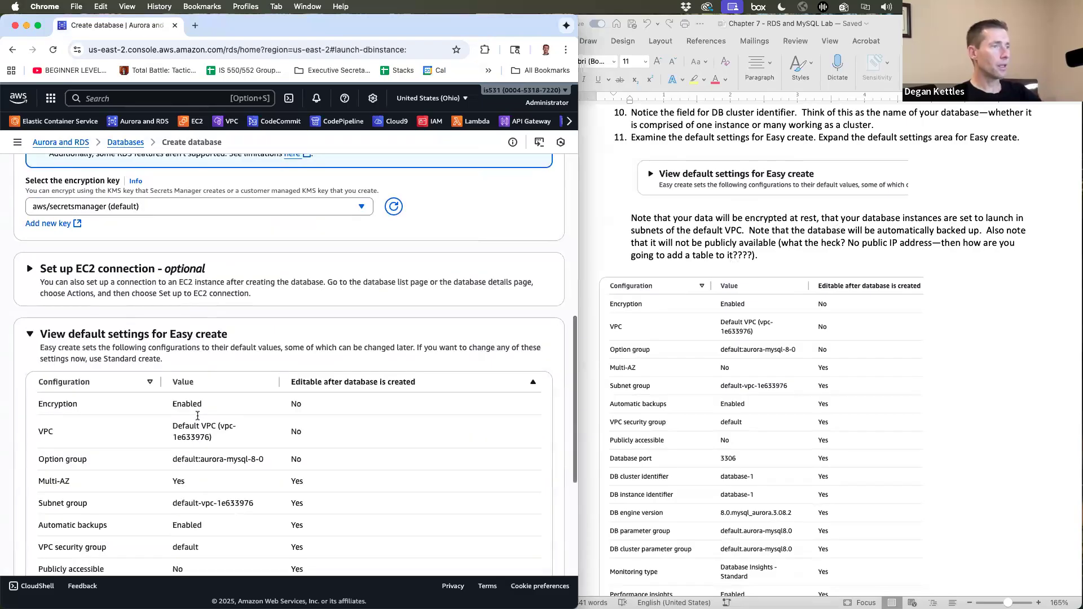
scroll(198, 418, down, 2)
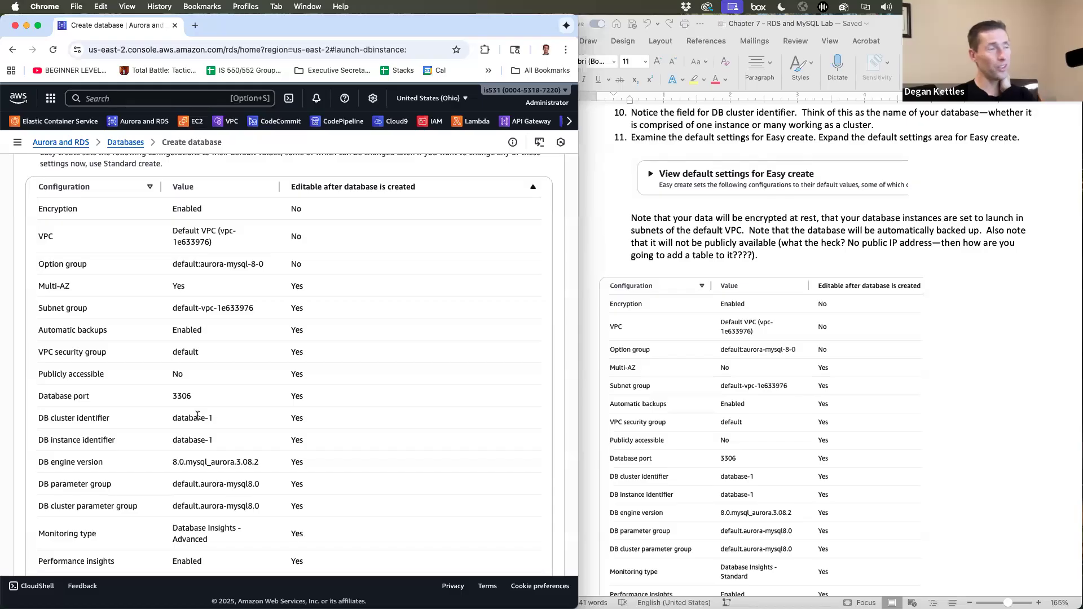
scroll(198, 416, down, 1)
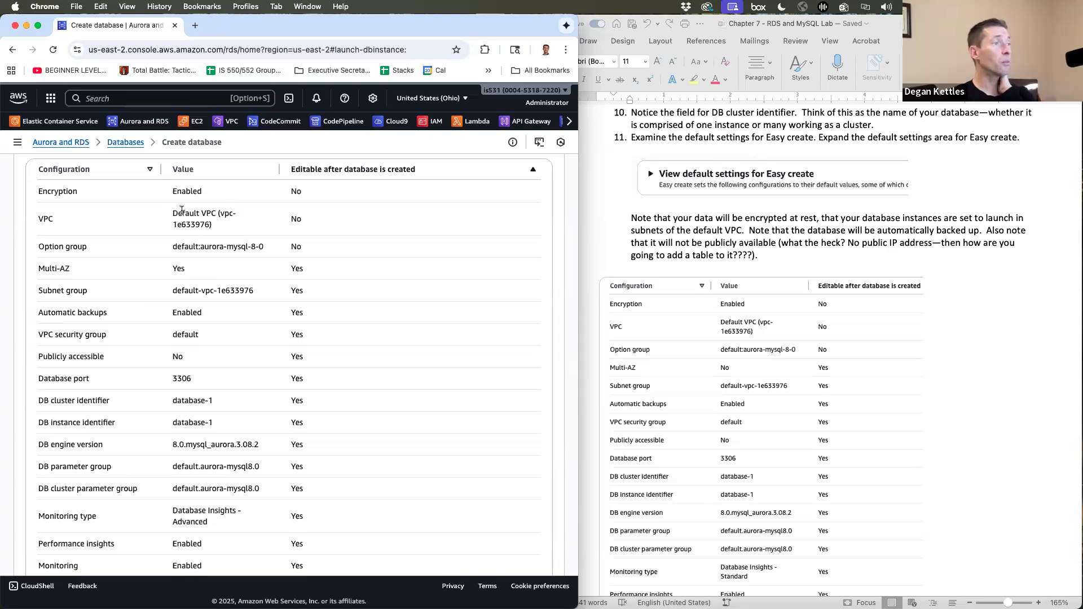
drag(182, 213, 235, 227)
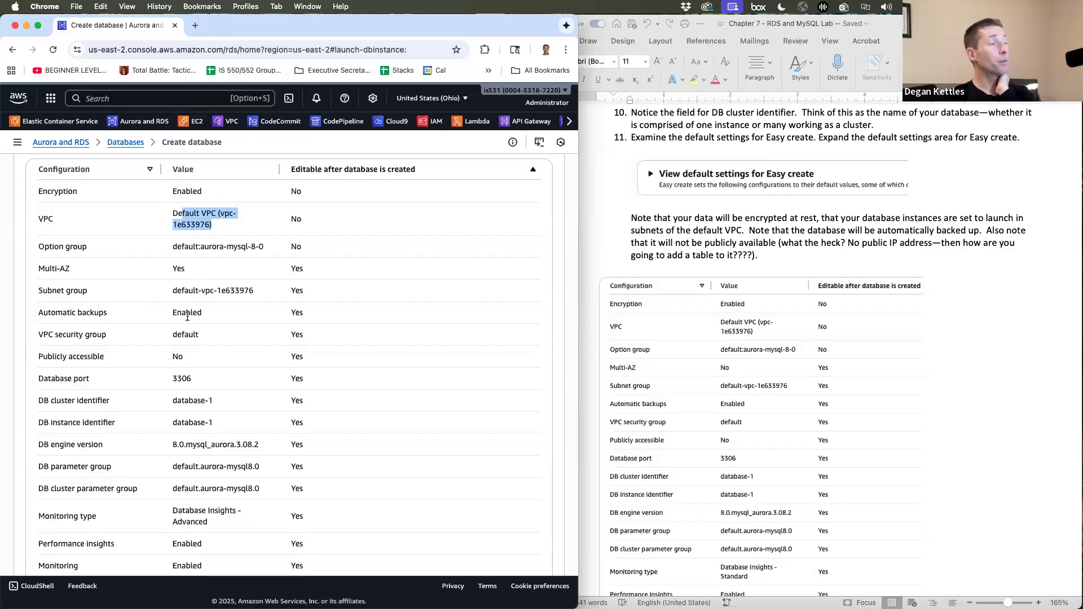
scroll(192, 313, down, 1)
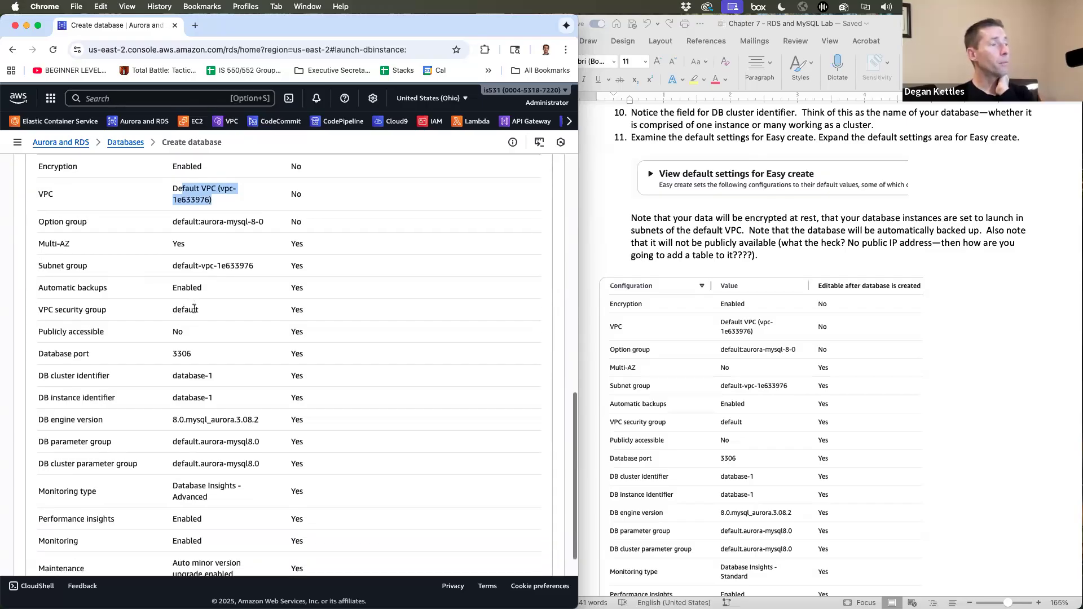
scroll(195, 309, down, 2)
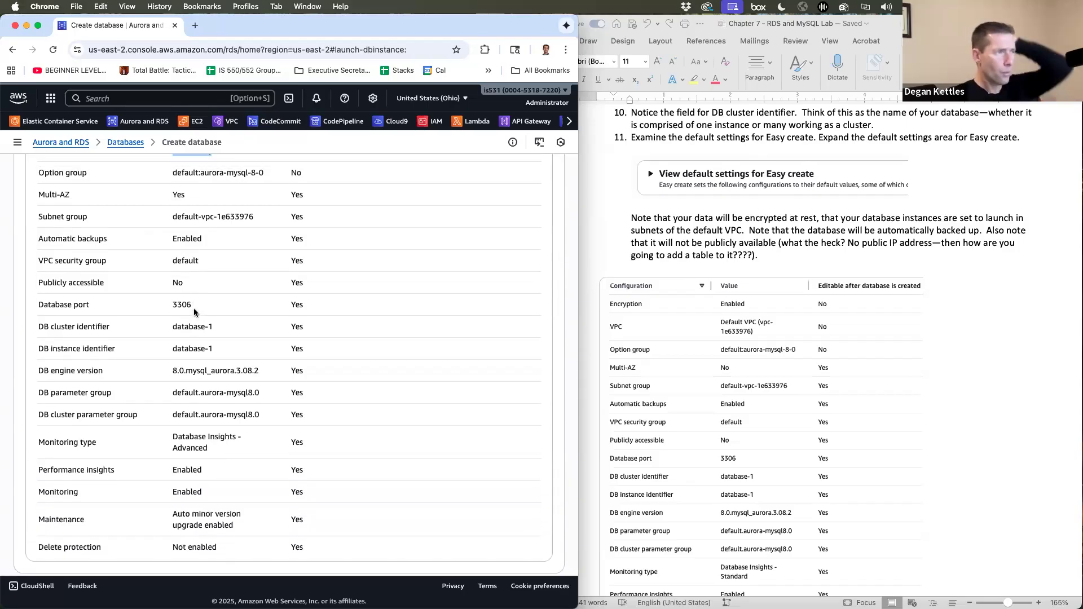
drag(185, 282, 172, 281)
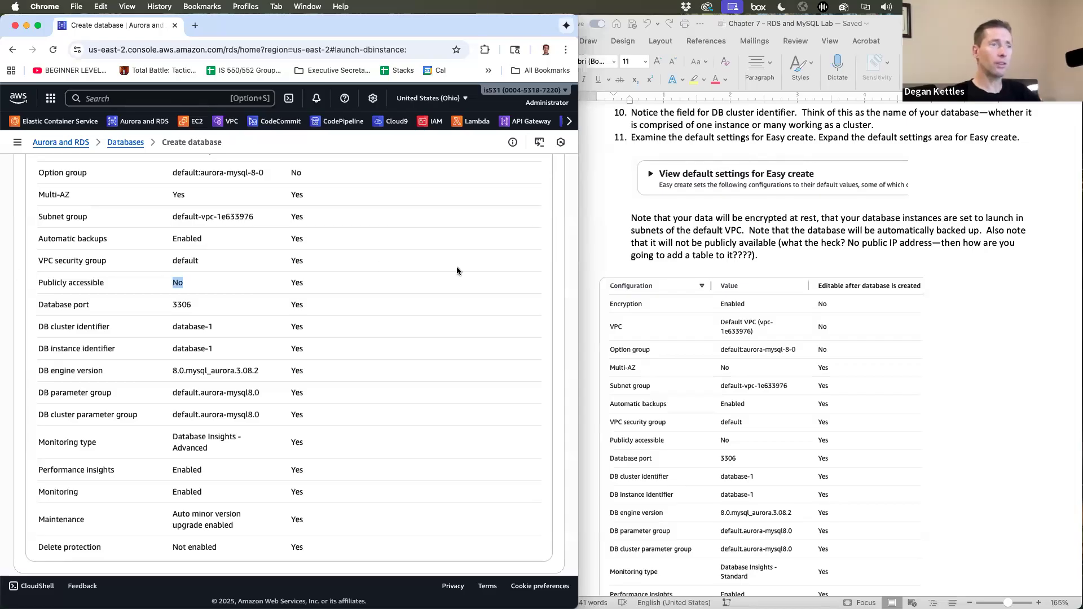
- Read step 13 in the Word lab instructions
click(701, 317)
scroll(701, 315, down, 10)
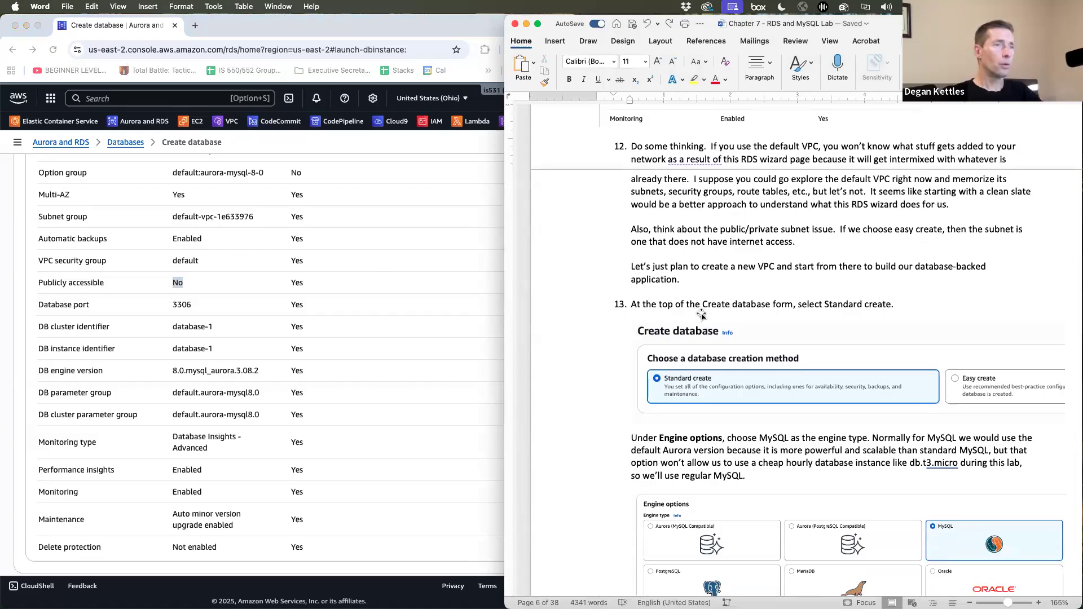
scroll(701, 313, down, 5)
- Return to the Create database form and select Standard create
click(320, 329)
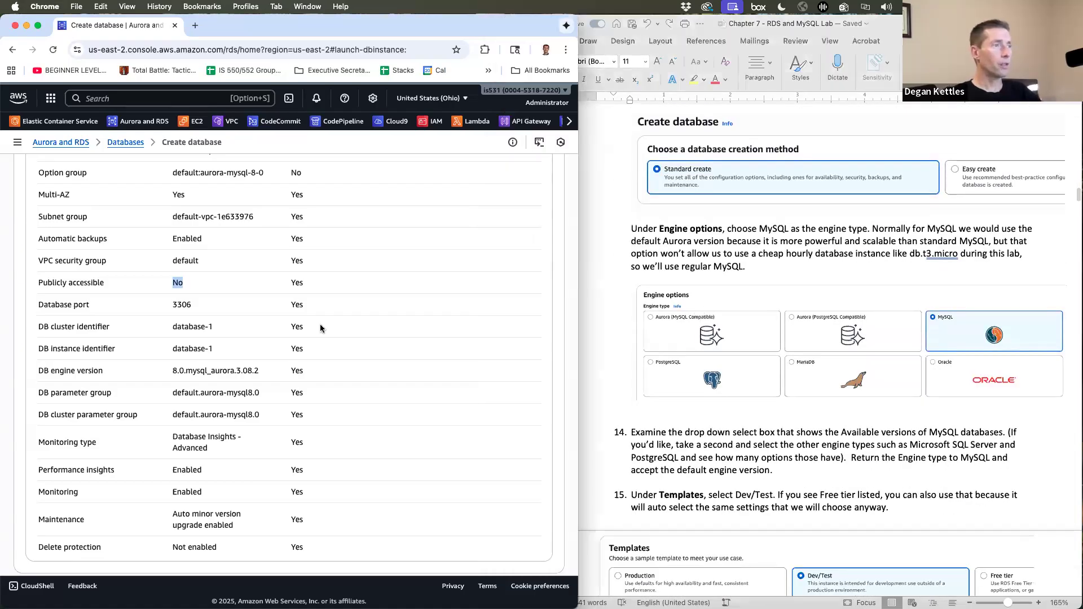
scroll(320, 319, up, 15)
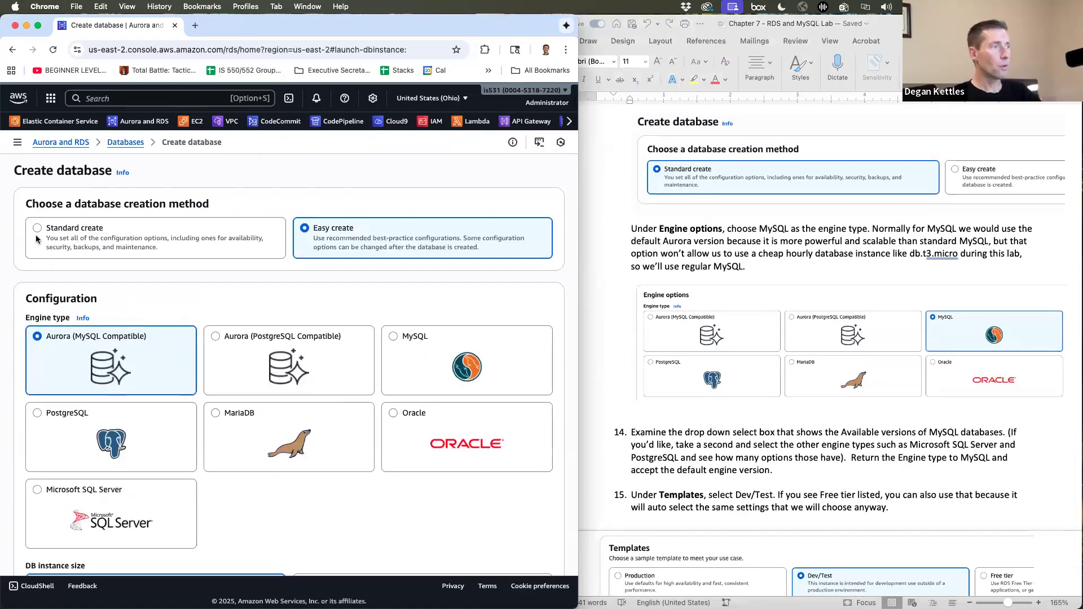
click(36, 230)
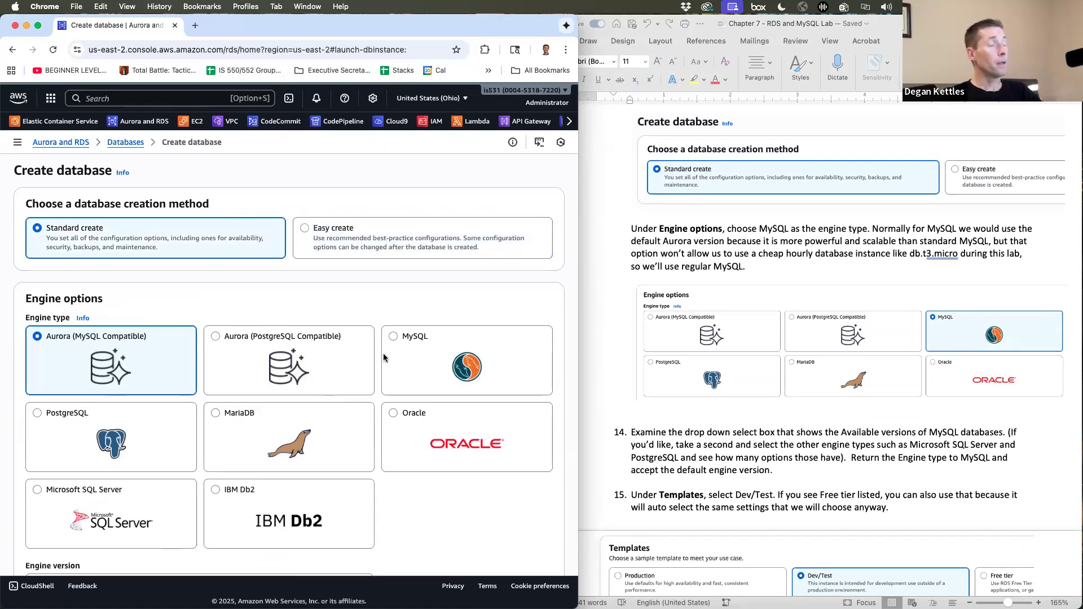
scroll(384, 355, down, 1)
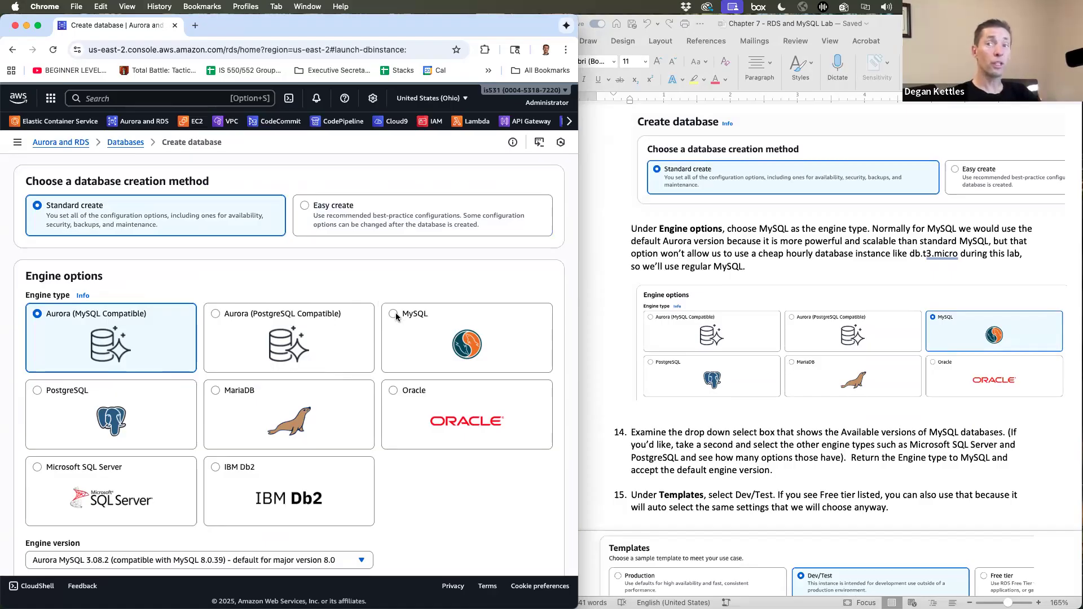
- Select the MySQL engine and browse its version list, keeping MySQL 8.0.42
click(394, 314)
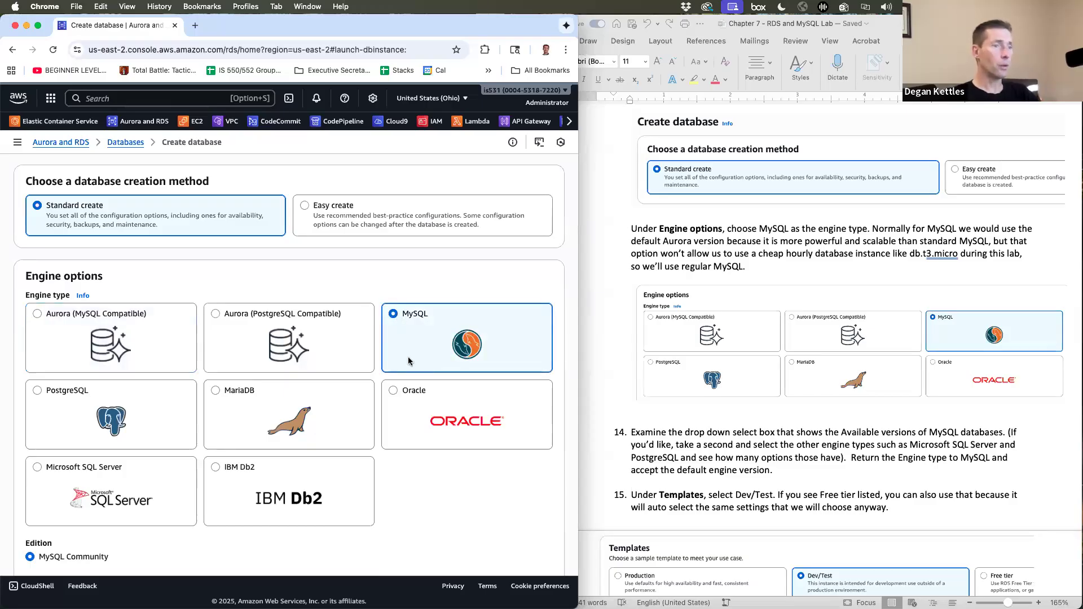
scroll(408, 361, down, 3)
scroll(409, 362, down, 3)
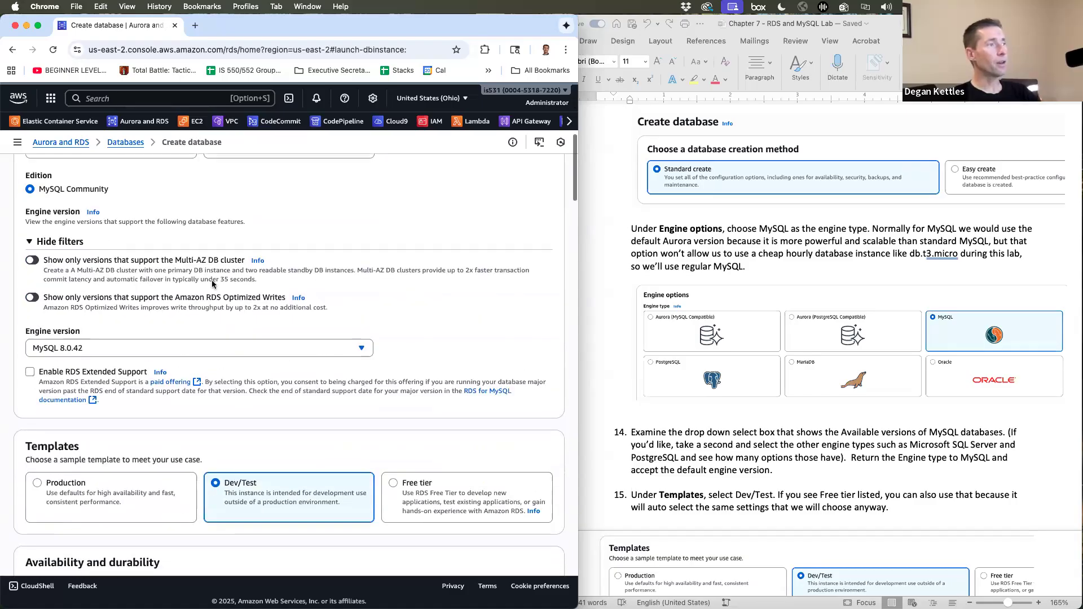
click(272, 347)
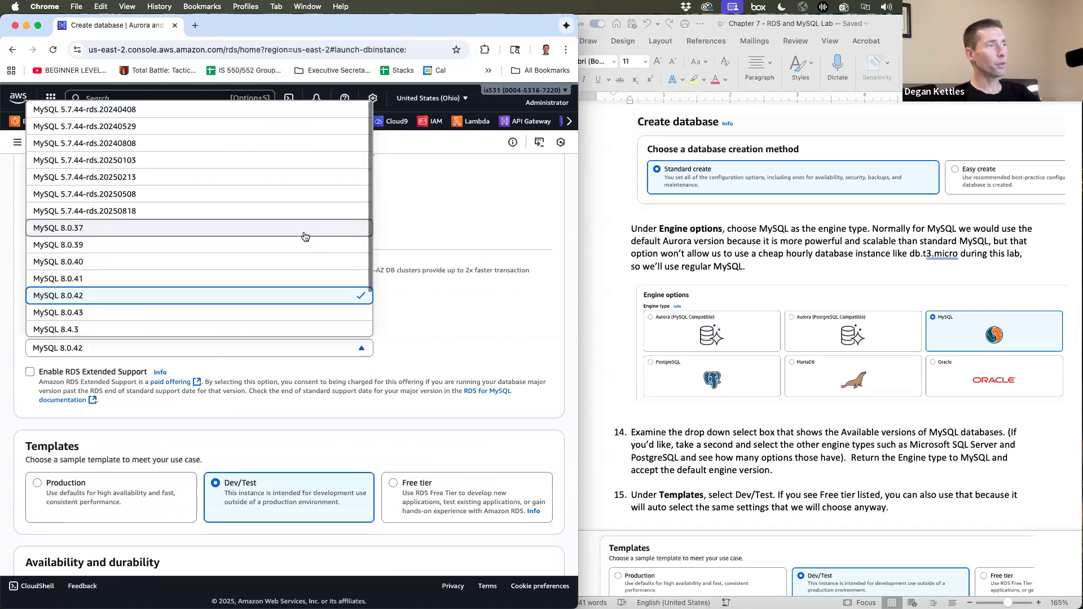
scroll(305, 236, down, 2)
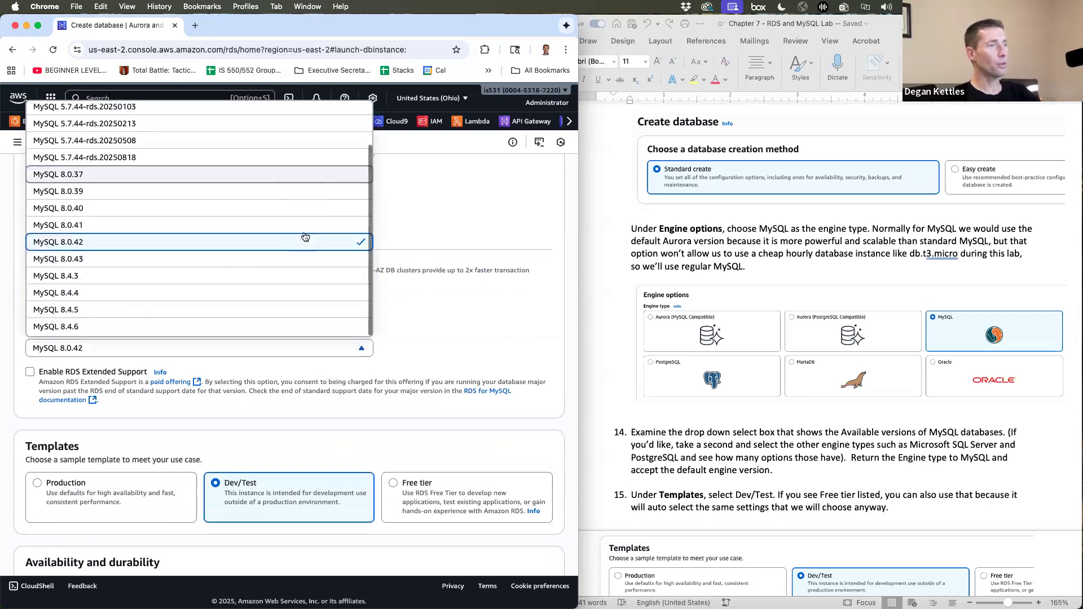
click(306, 236)
scroll(493, 242, down, 2)
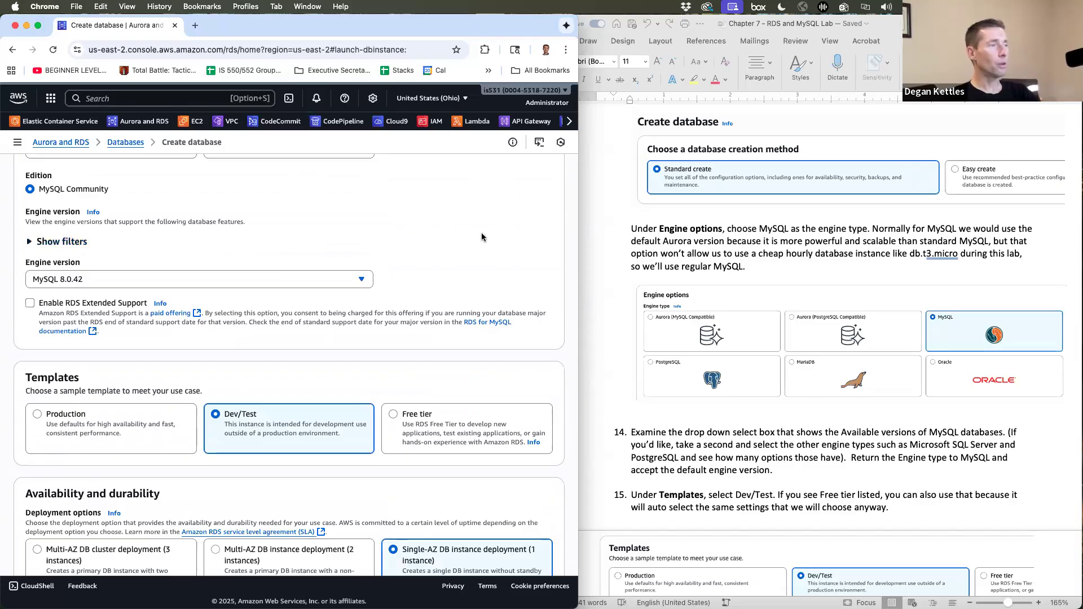
scroll(482, 234, up, 5)
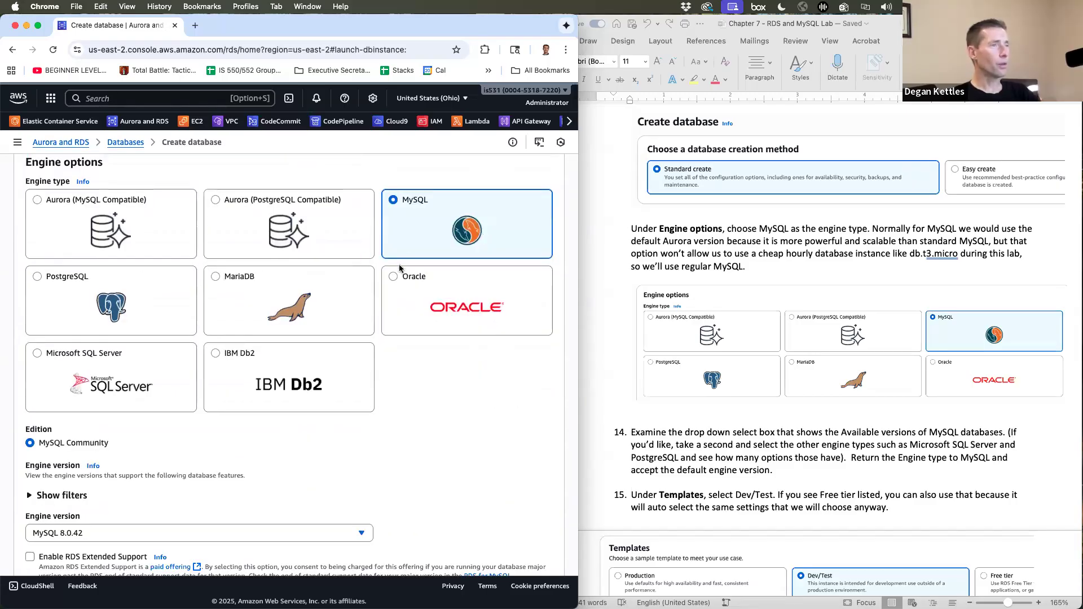
- Select the Oracle engine and browse its available engine versions
click(393, 279)
scroll(330, 387, down, 4)
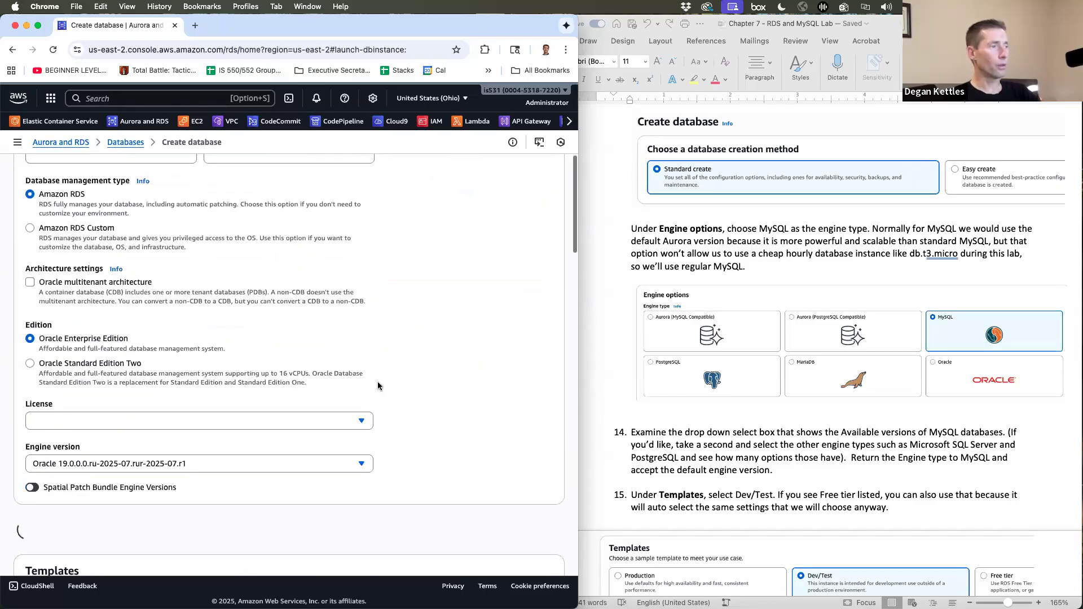
scroll(270, 361, down, 2)
click(216, 334)
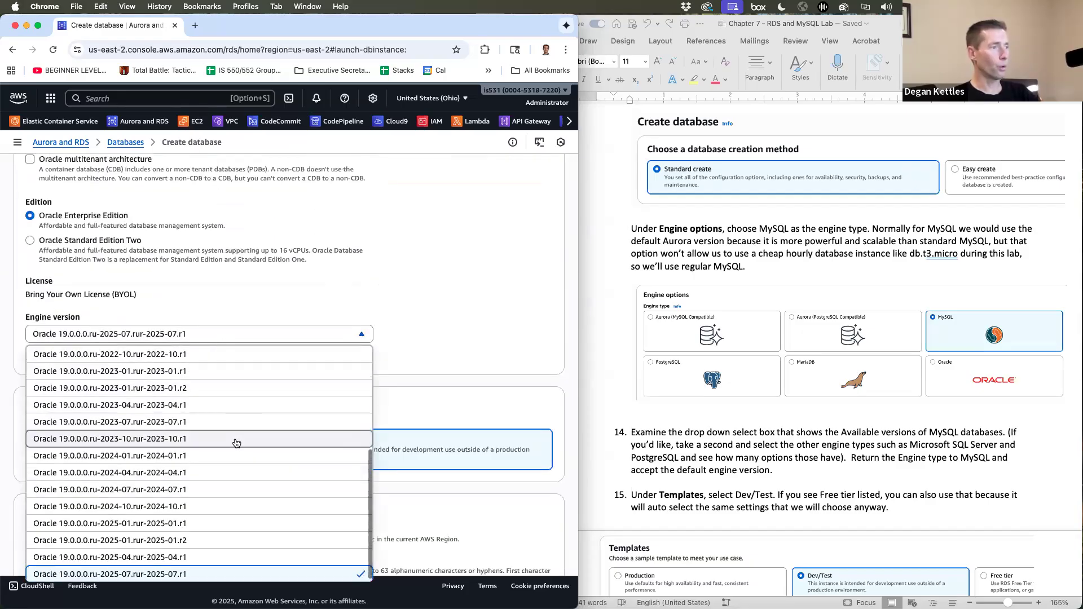
scroll(237, 443, up, 3)
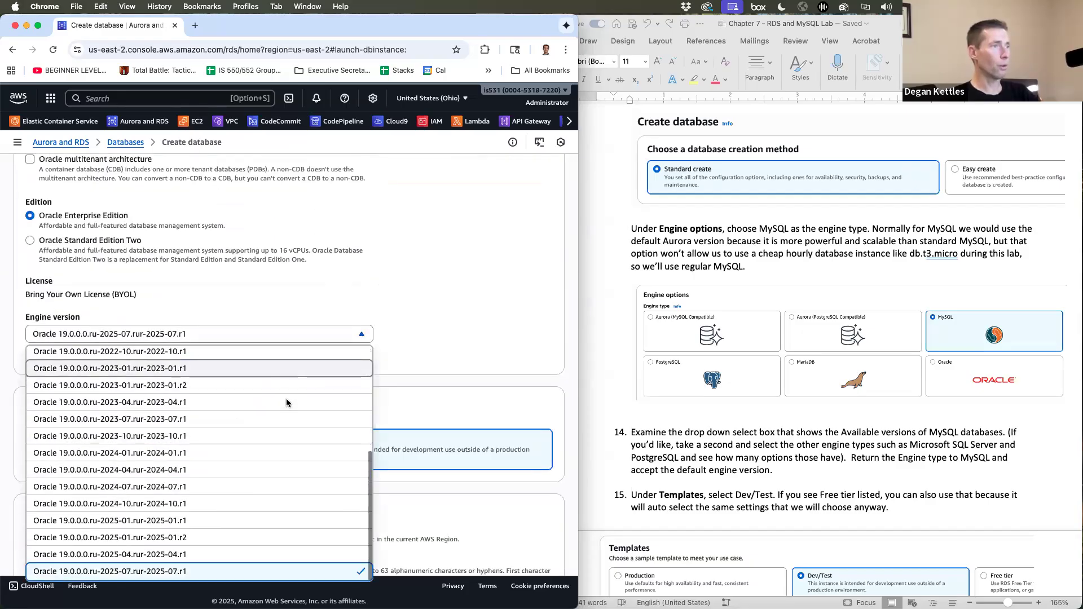
scroll(286, 398, up, 6)
scroll(286, 399, up, 3)
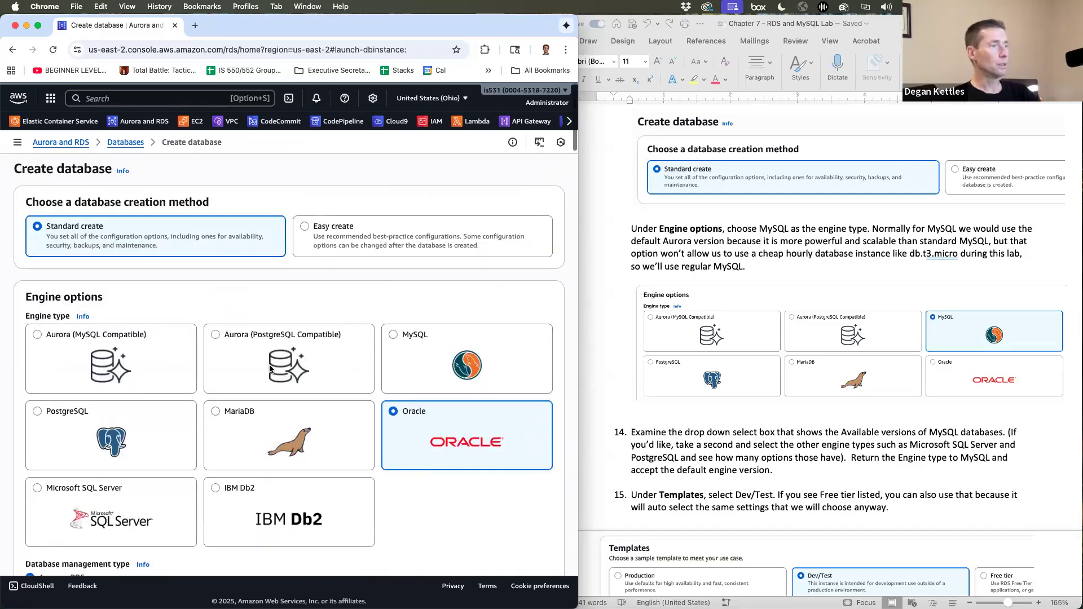
- Browse PostgreSQL engine versions, then set the engine back to MySQL 8.0.42
click(37, 411)
scroll(214, 434, down, 3)
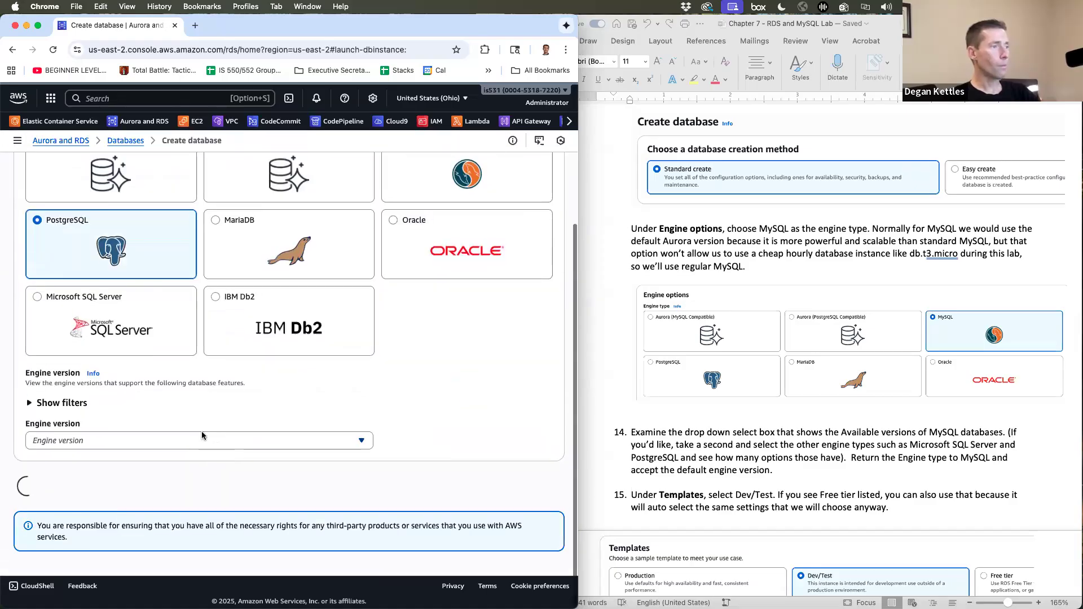
scroll(201, 442, down, 5)
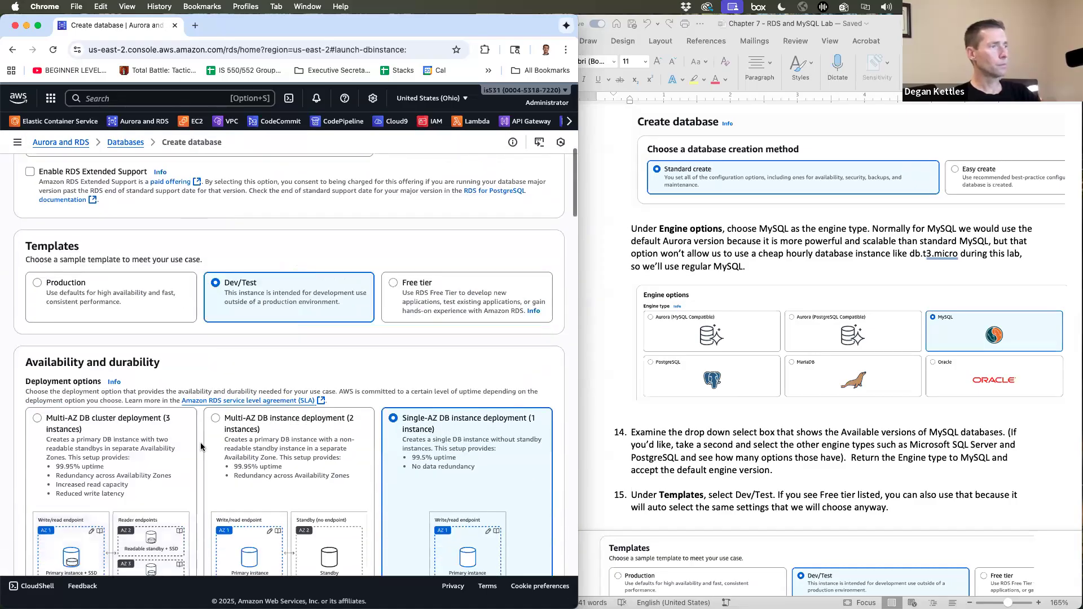
scroll(201, 447, up, 5)
click(180, 397)
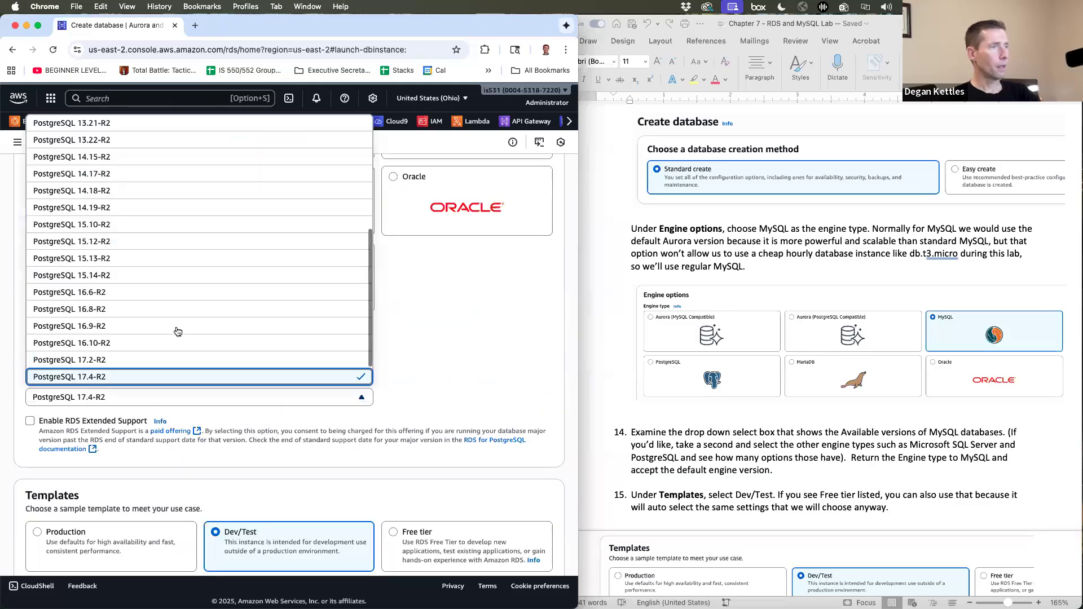
scroll(178, 331, up, 5)
scroll(180, 329, down, 10)
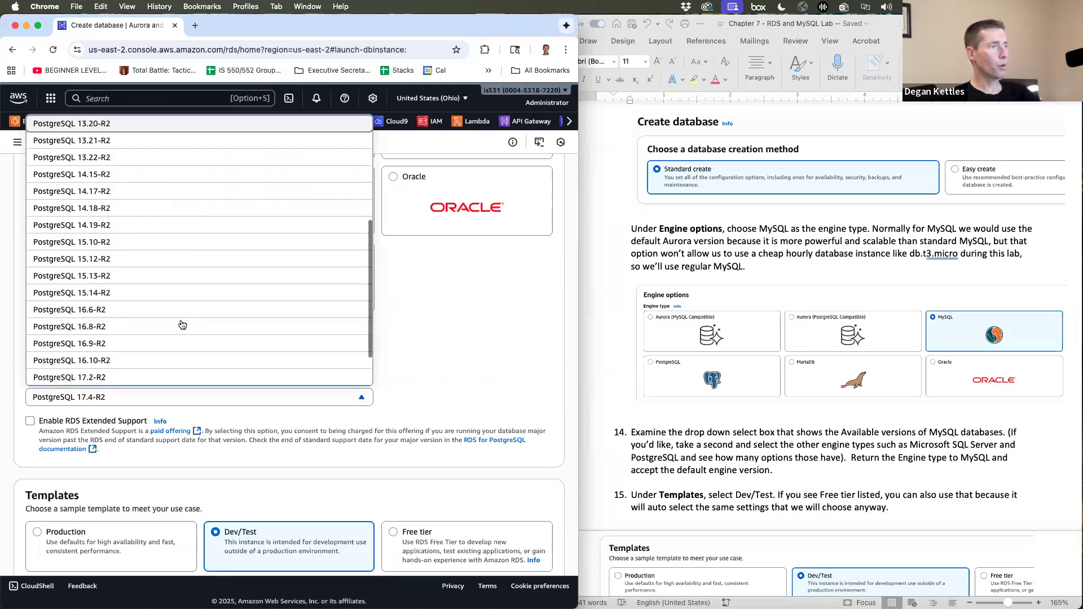
scroll(181, 325, up, 15)
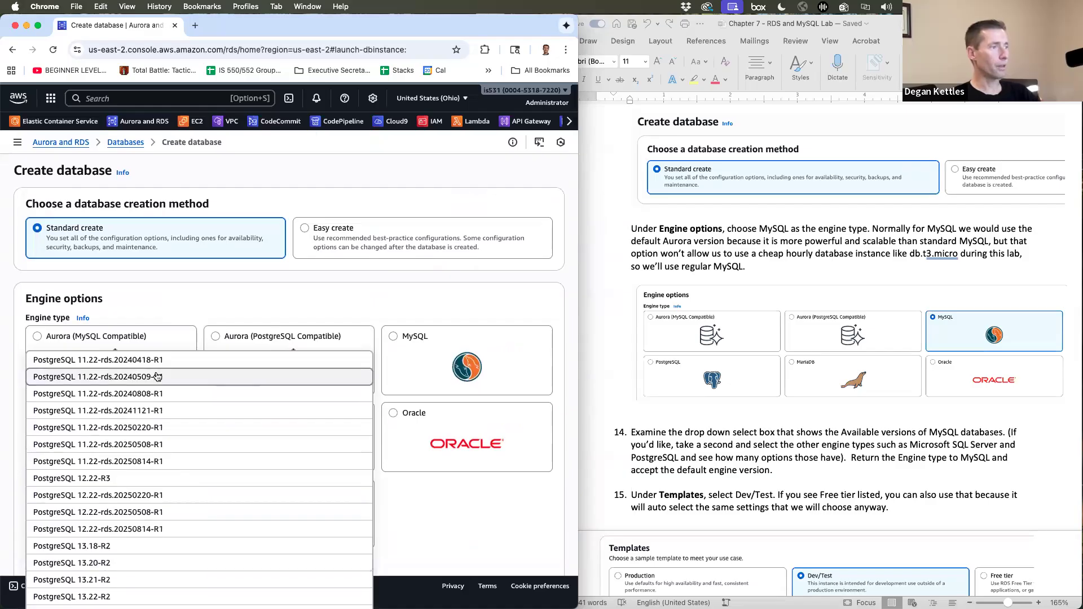
scroll(193, 461, down, 5)
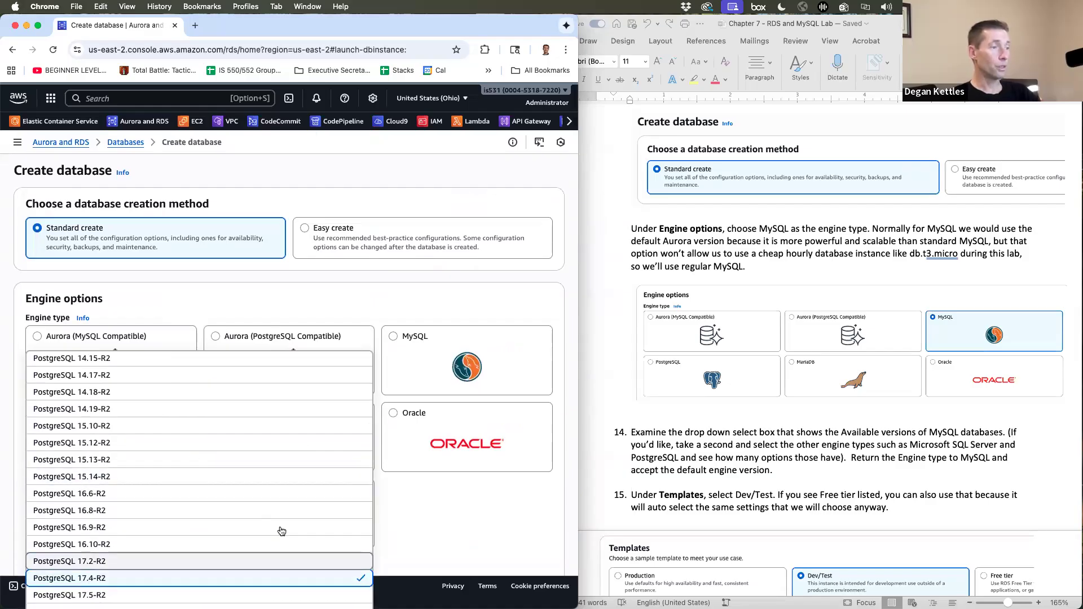
click(471, 523)
click(394, 336)
scroll(297, 357, down, 5)
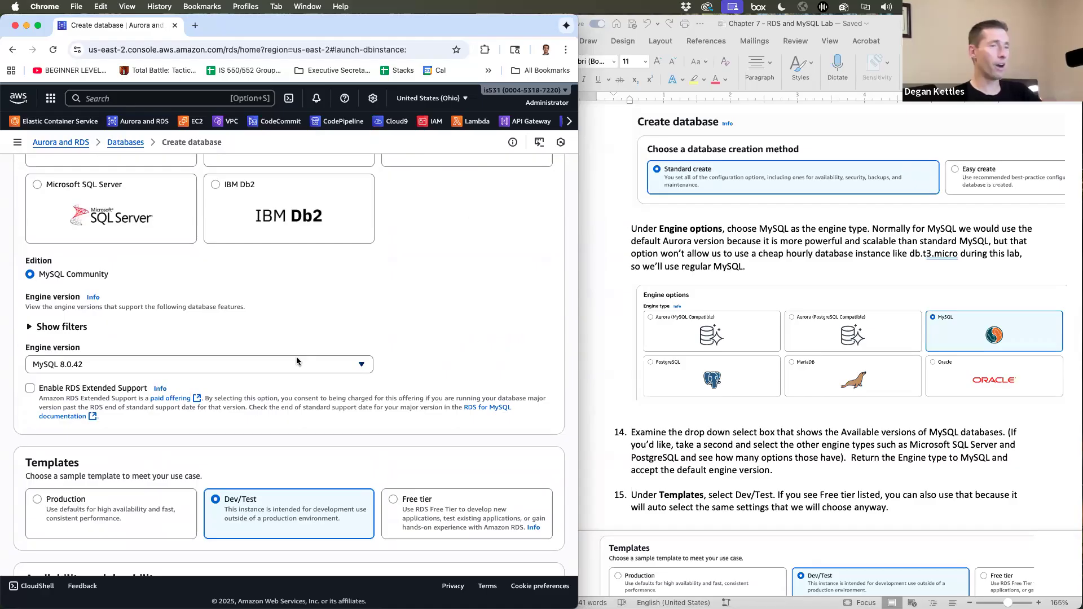
- Scroll the Word lab handout to step 16 on Single-AZ deployment, then return to Chrome
click(827, 386)
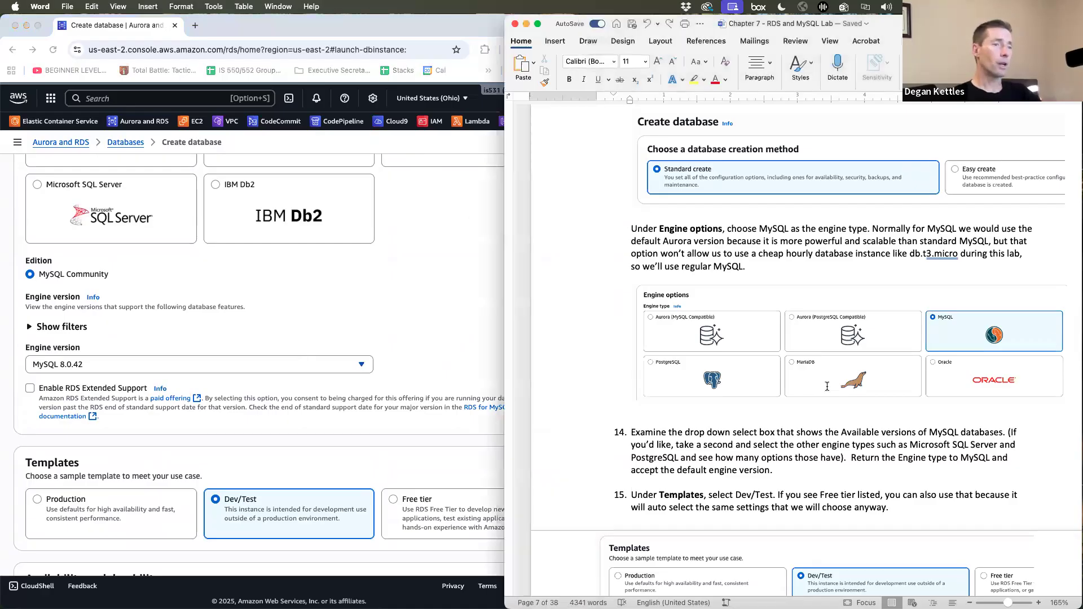
scroll(827, 386, down, 10)
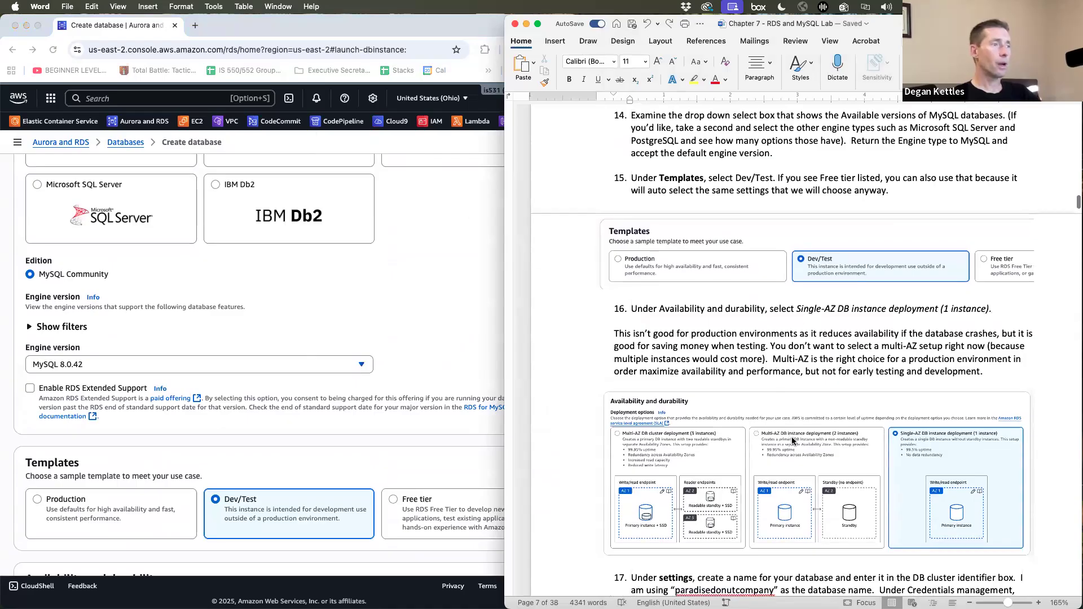
scroll(417, 218, down, 5)
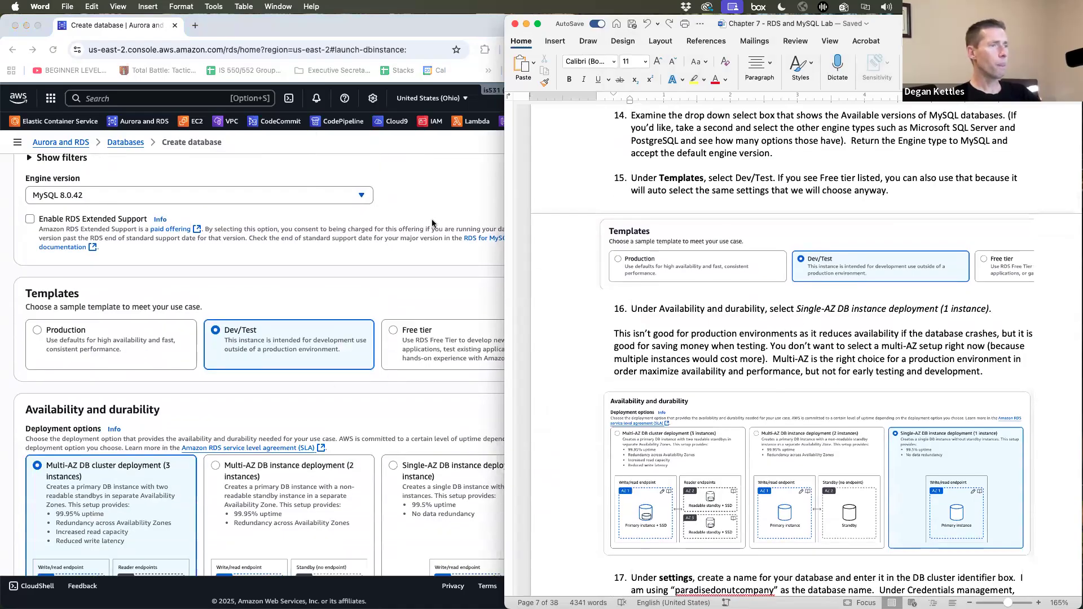
click(431, 220)
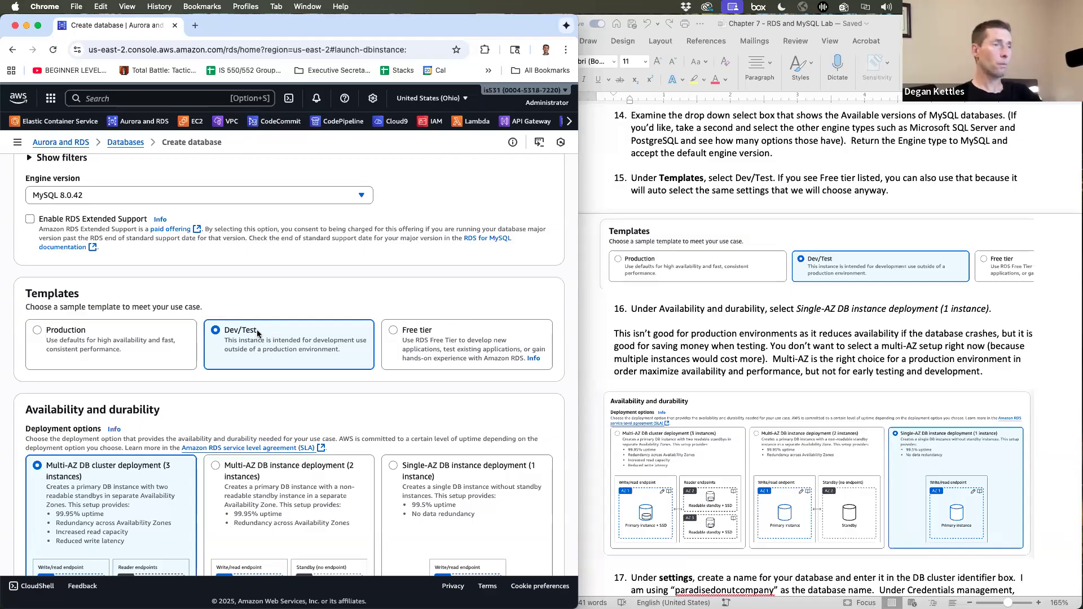
scroll(209, 325, down, 1)
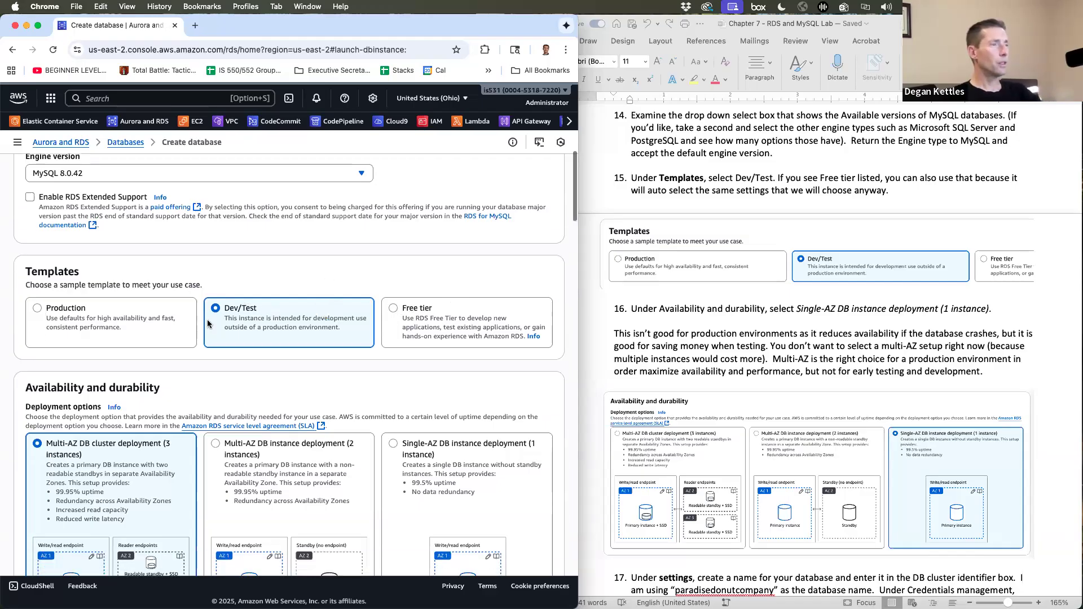
click(394, 309)
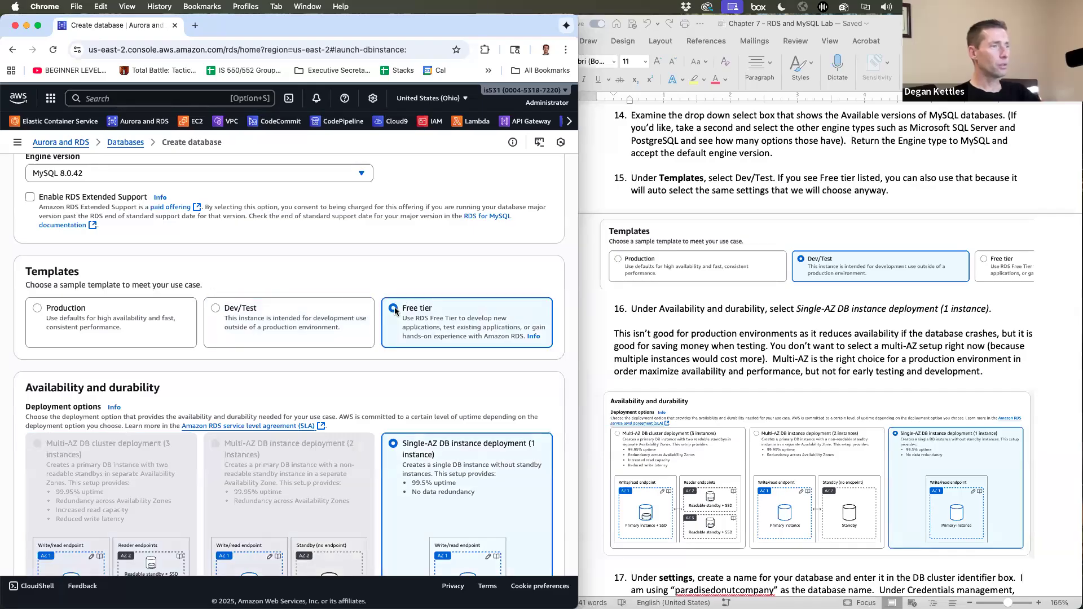
click(215, 309)
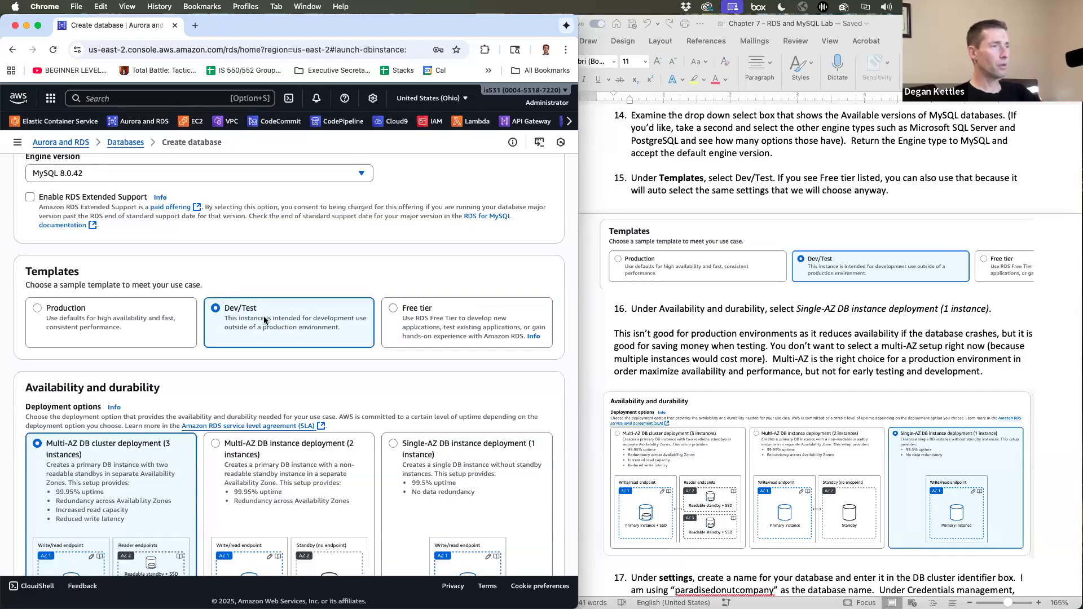
scroll(169, 372, down, 2)
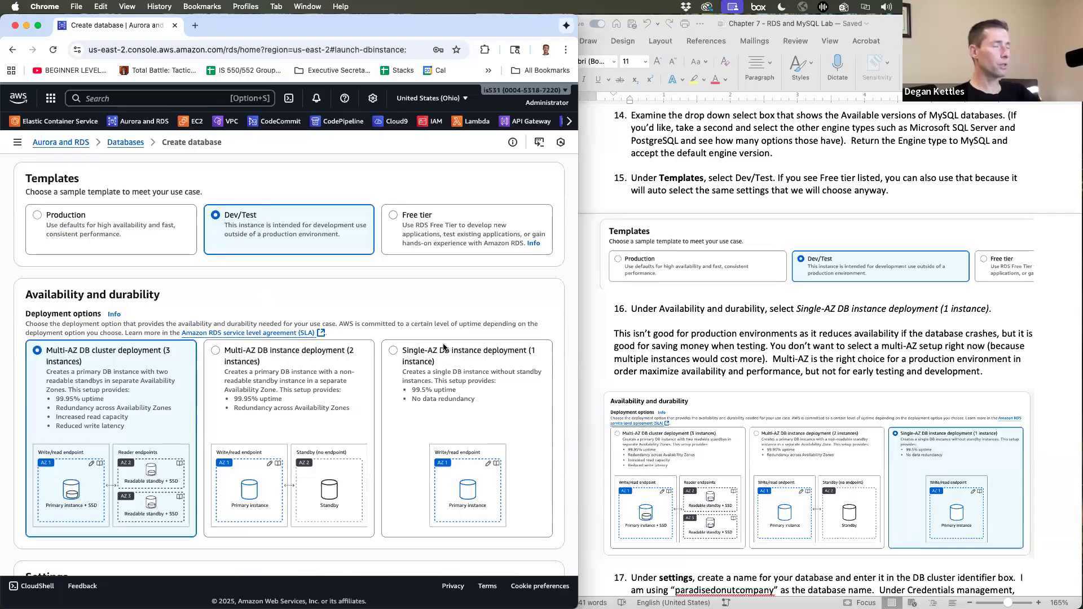
scroll(444, 347, up, 2)
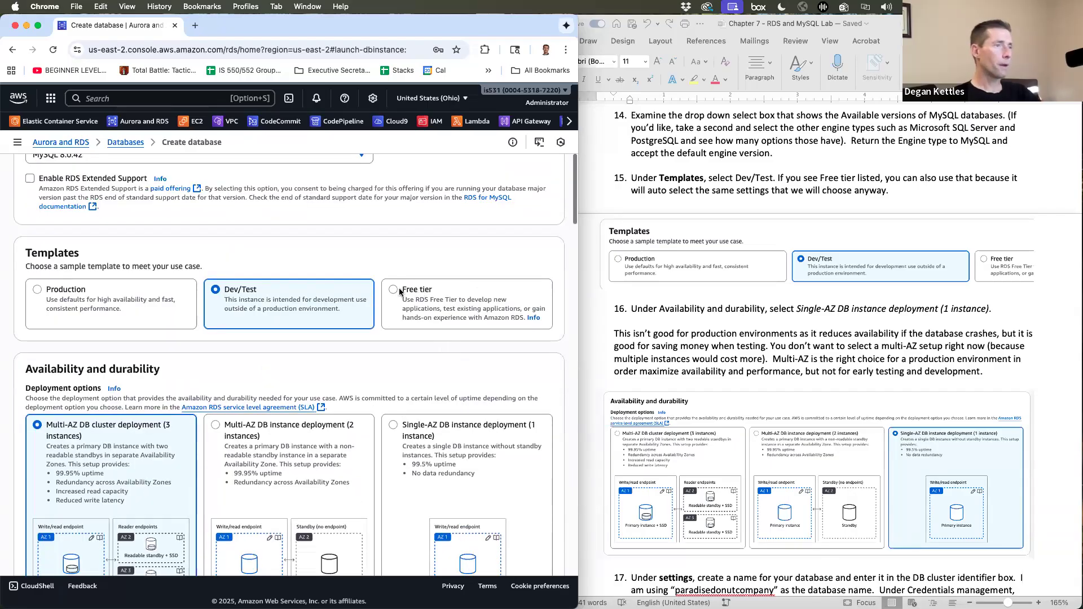
click(400, 290)
scroll(291, 324, down, 1)
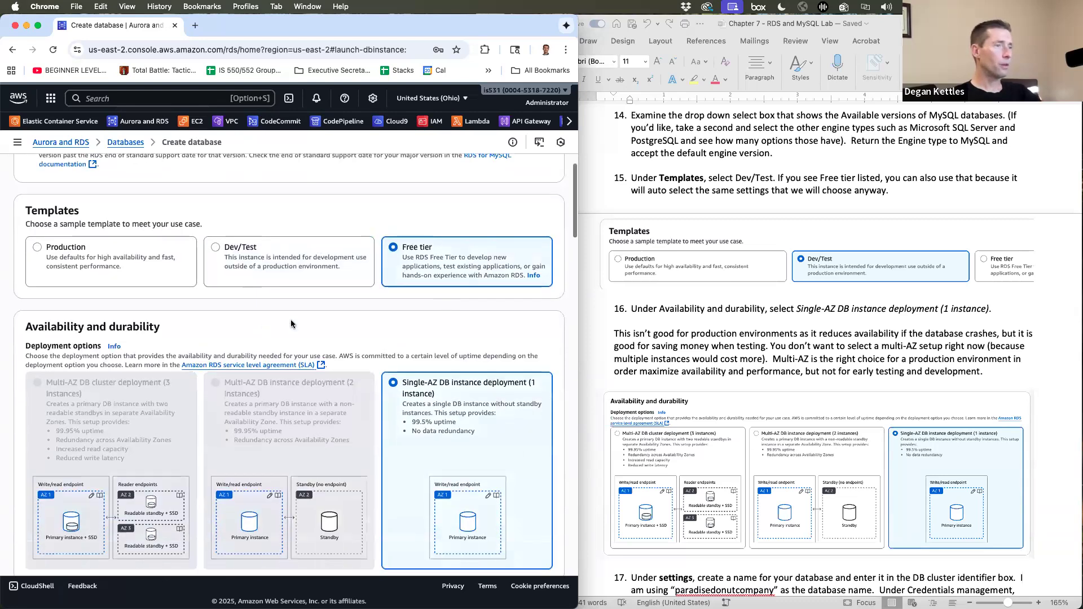
click(215, 238)
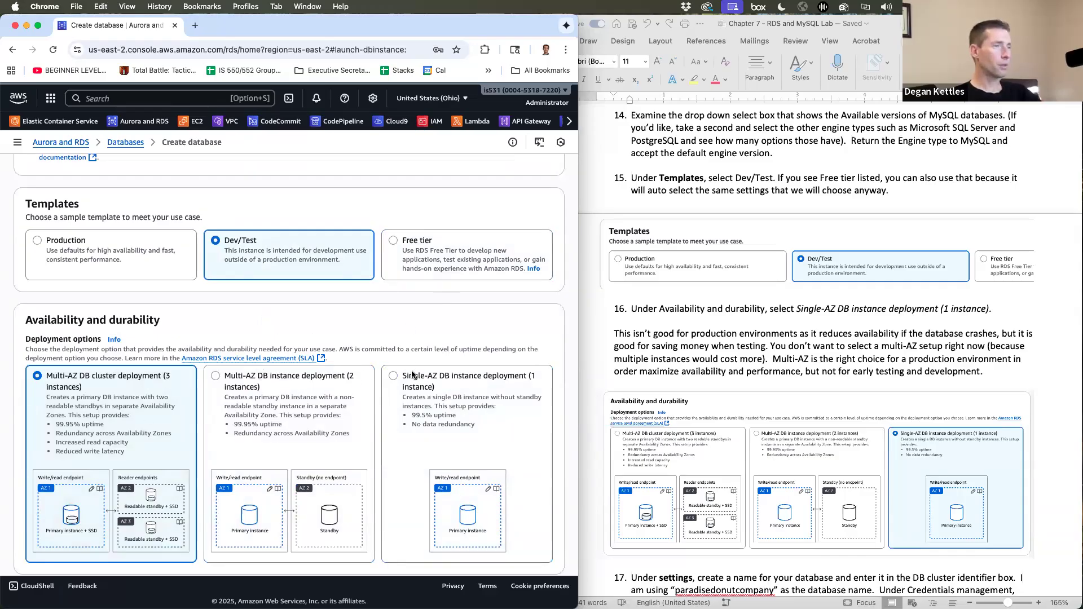
- Choose Single-AZ DB instance deployment (1 instance) under Availability and durability
click(394, 377)
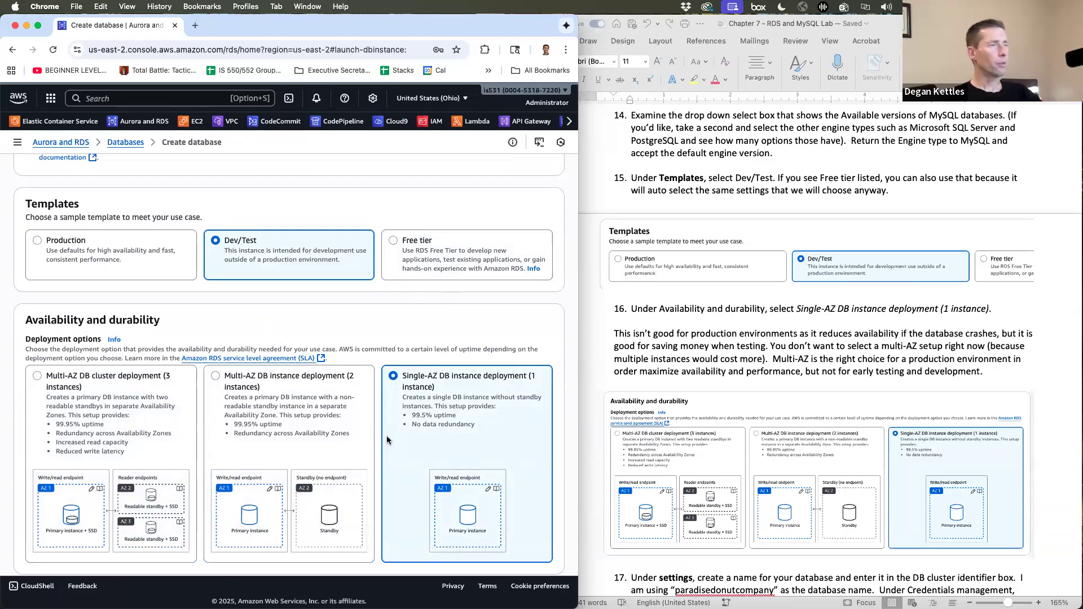
scroll(387, 435, down, 3)
scroll(387, 435, up, 2)
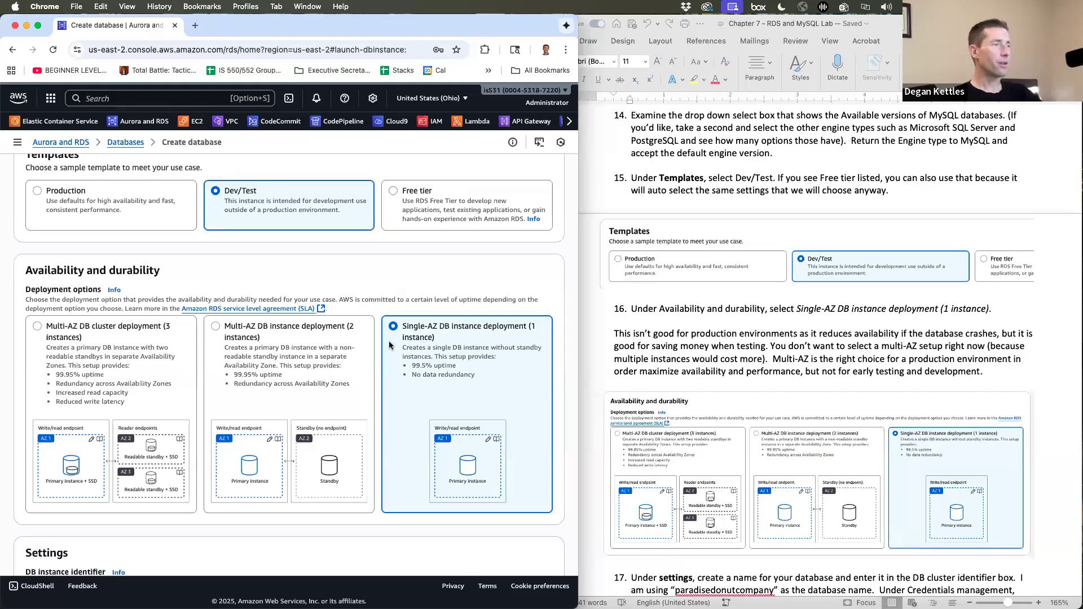
scroll(338, 353, up, 1)
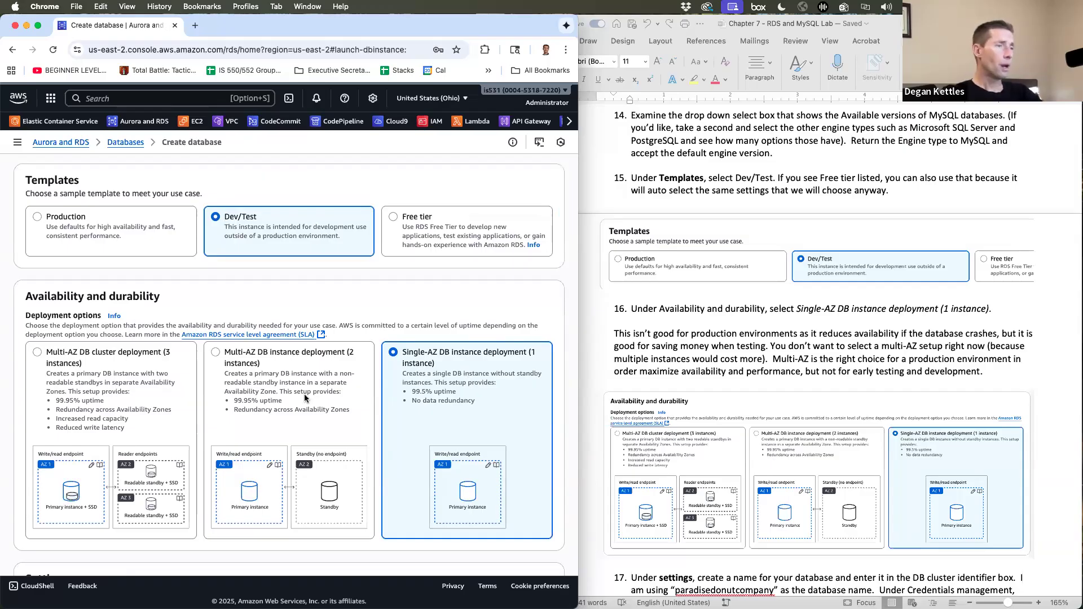
scroll(327, 402, down, 1)
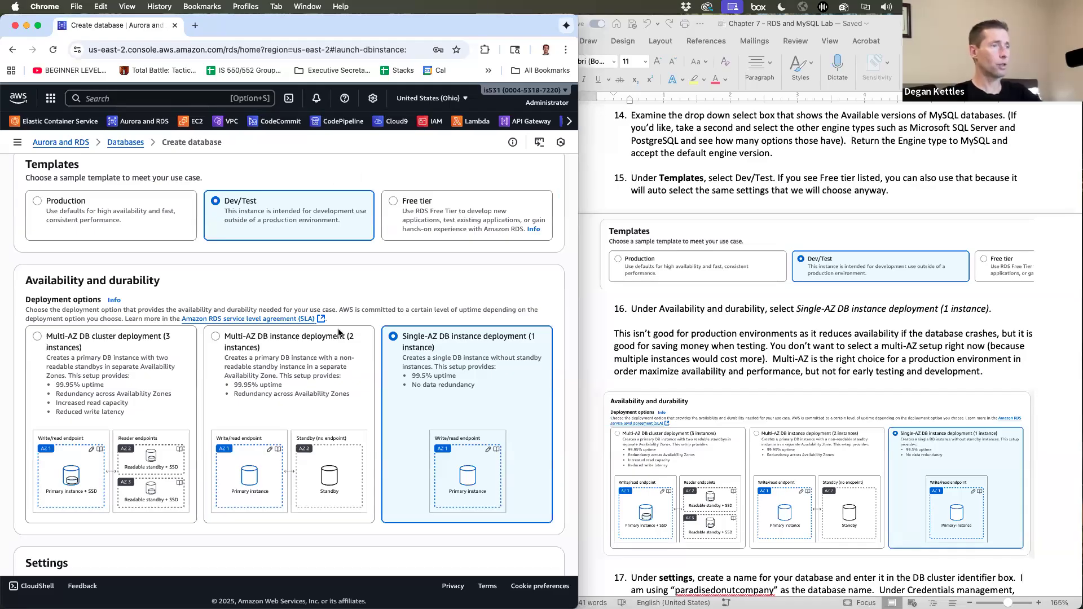
- Replace the DB instance identifier database-1 with paradisedonutcompany, fixing the typo
scroll(337, 335, down, 5)
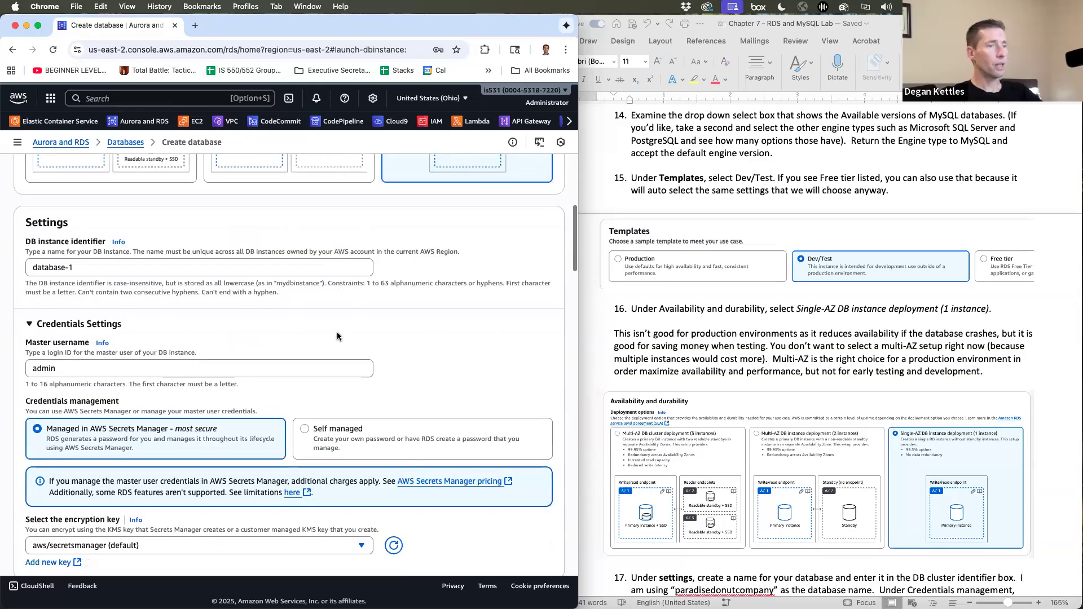
scroll(771, 377, down, 3)
scroll(771, 377, down, 10)
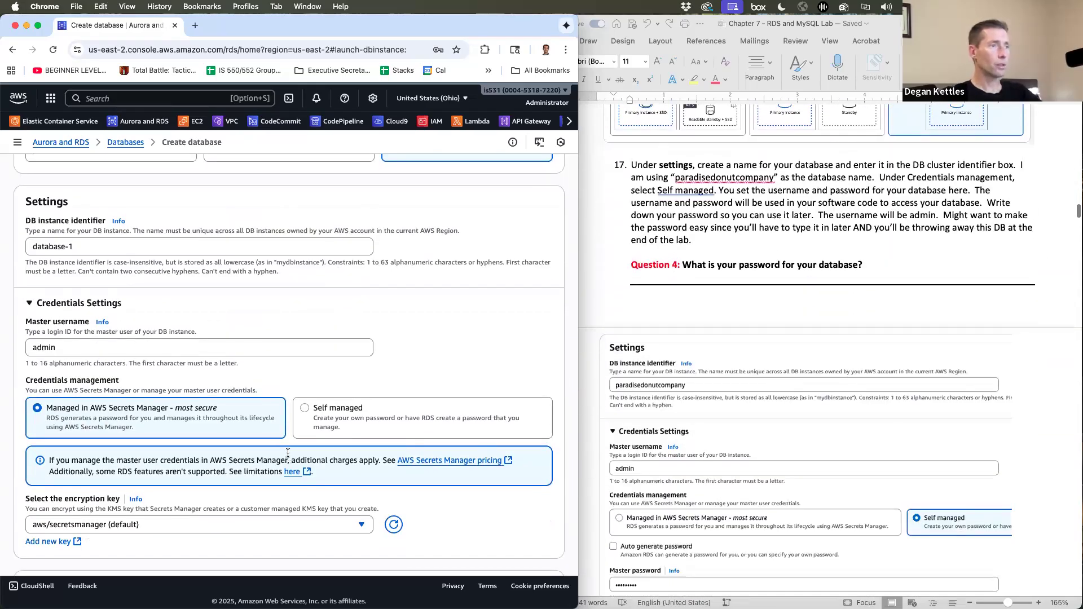
scroll(287, 456, up, 4)
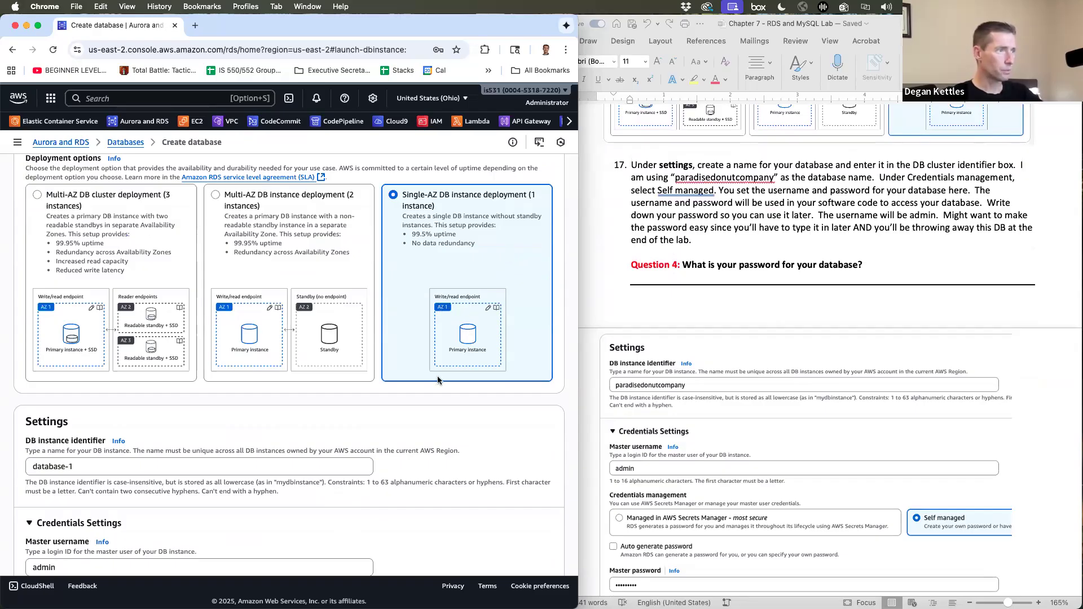
scroll(437, 378, down, 5)
scroll(438, 380, down, 1)
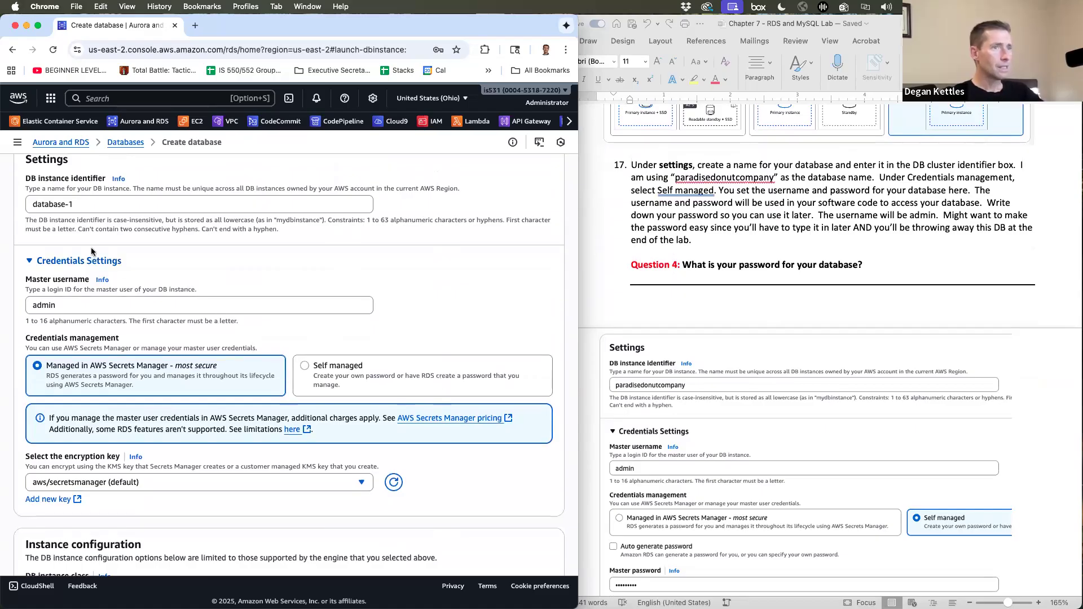
triple_click(99, 202)
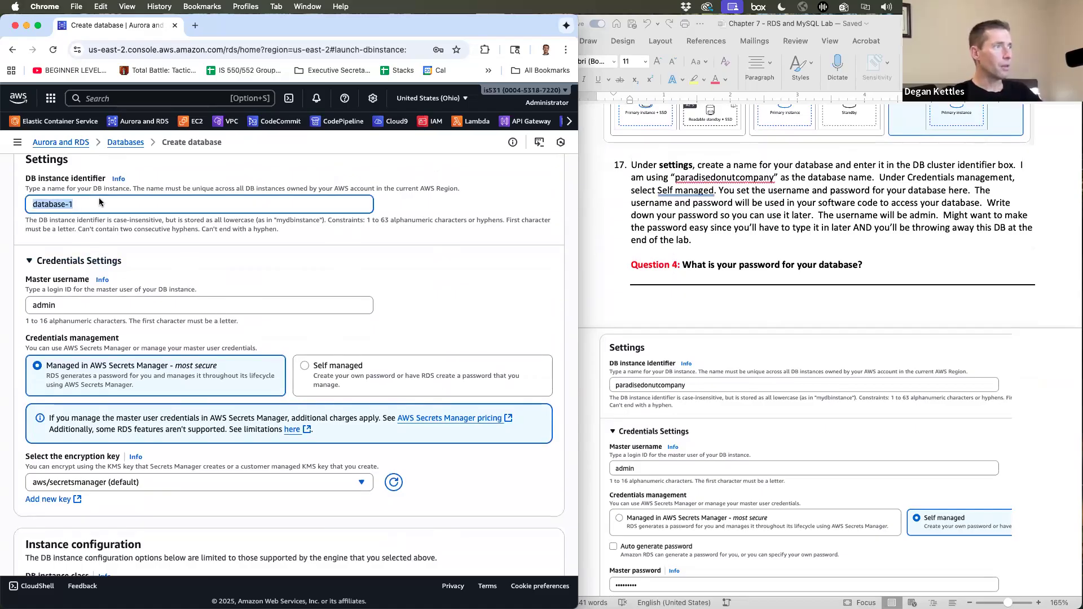
text(paradisedonutcompna)
key(BackSpace)
key(BackSpace)
text(any)
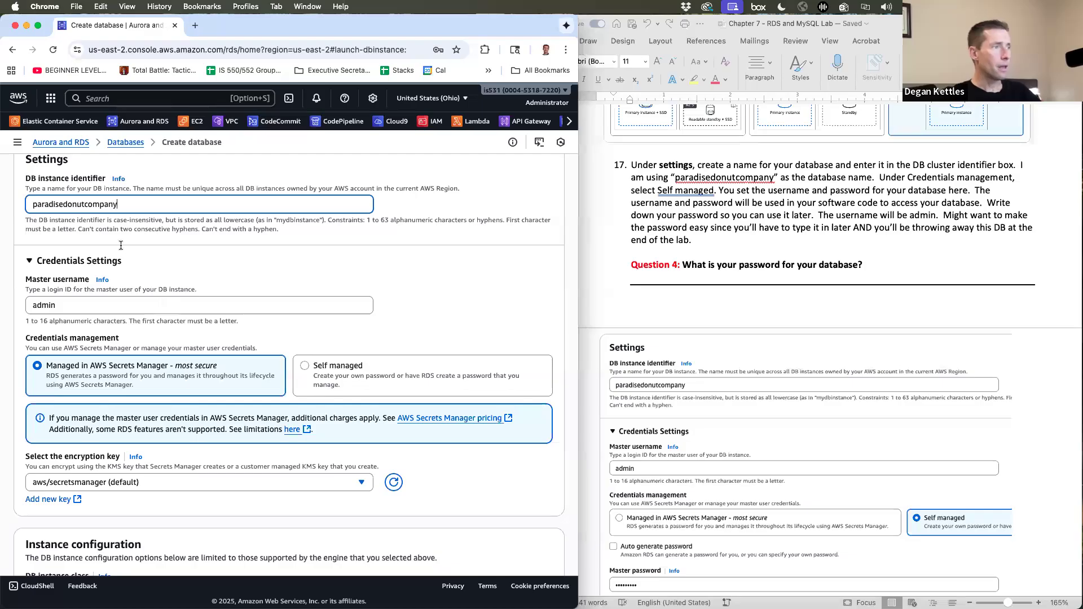
scroll(145, 290, down, 1)
scroll(167, 292, down, 1)
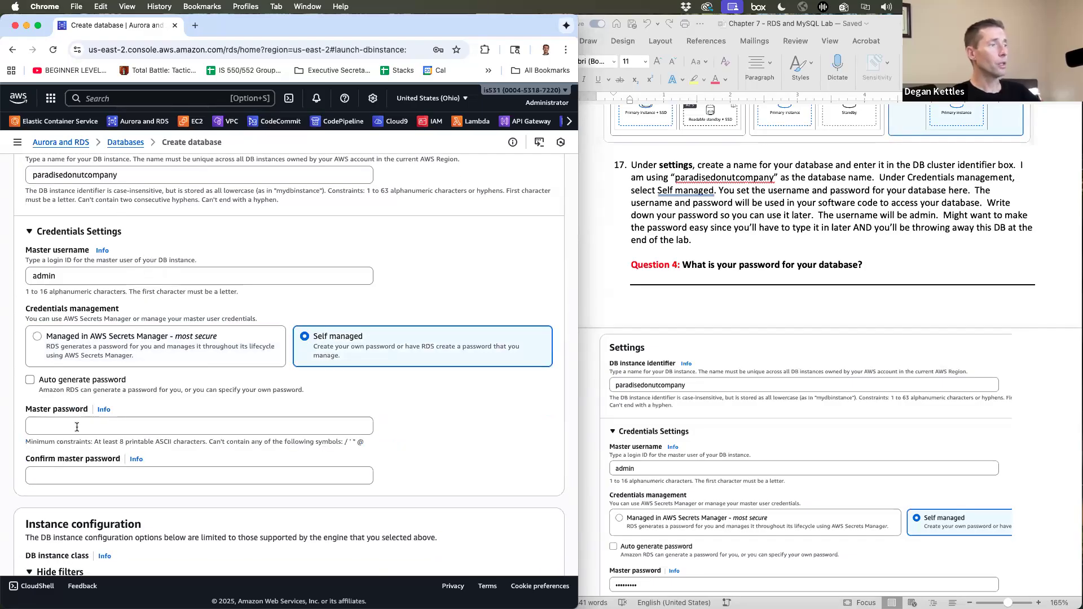
- Enter the admin user's master password and type it again in Confirm master password
click(76, 428)
text(password)
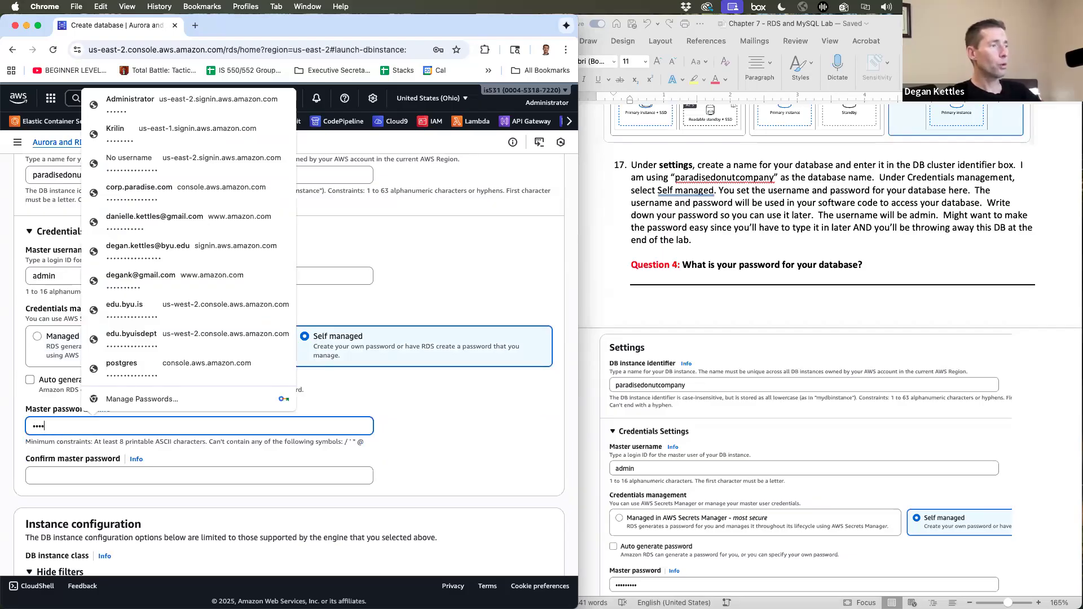
text(1)
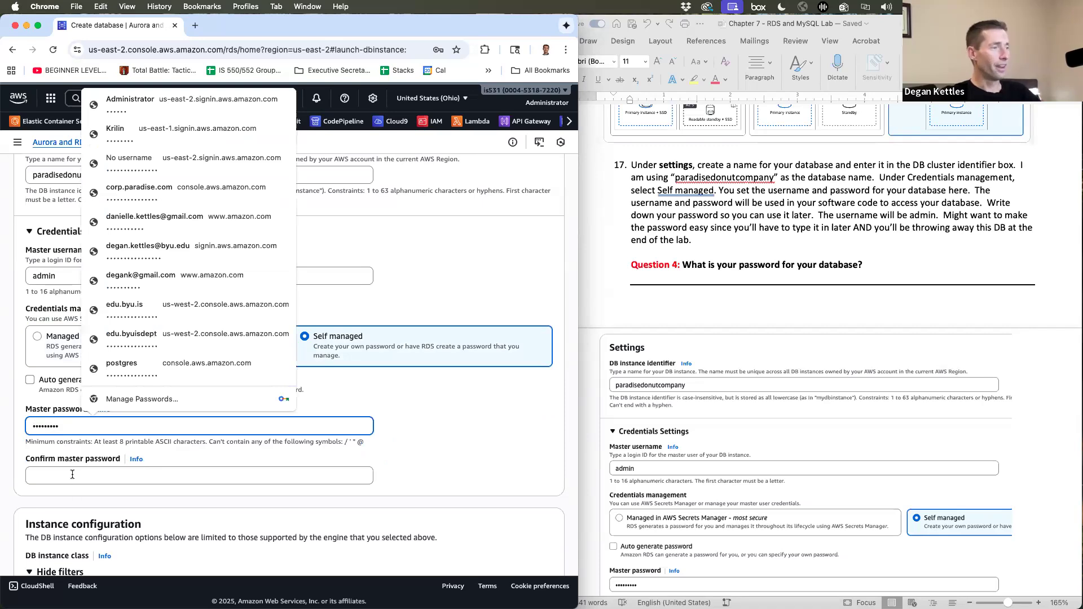
key(Tab)
text(password1)
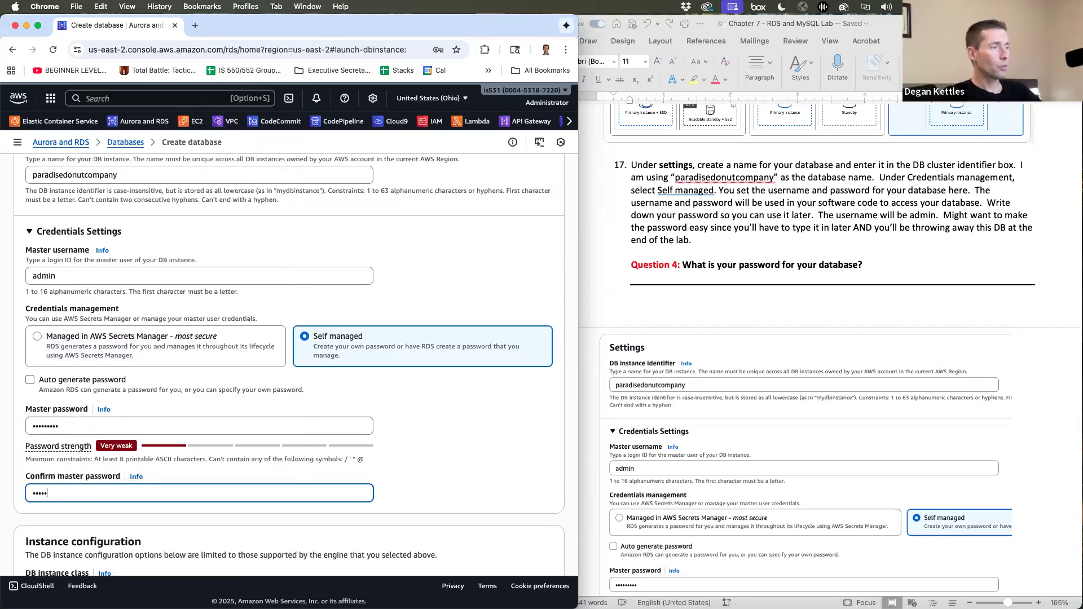
click(470, 434)
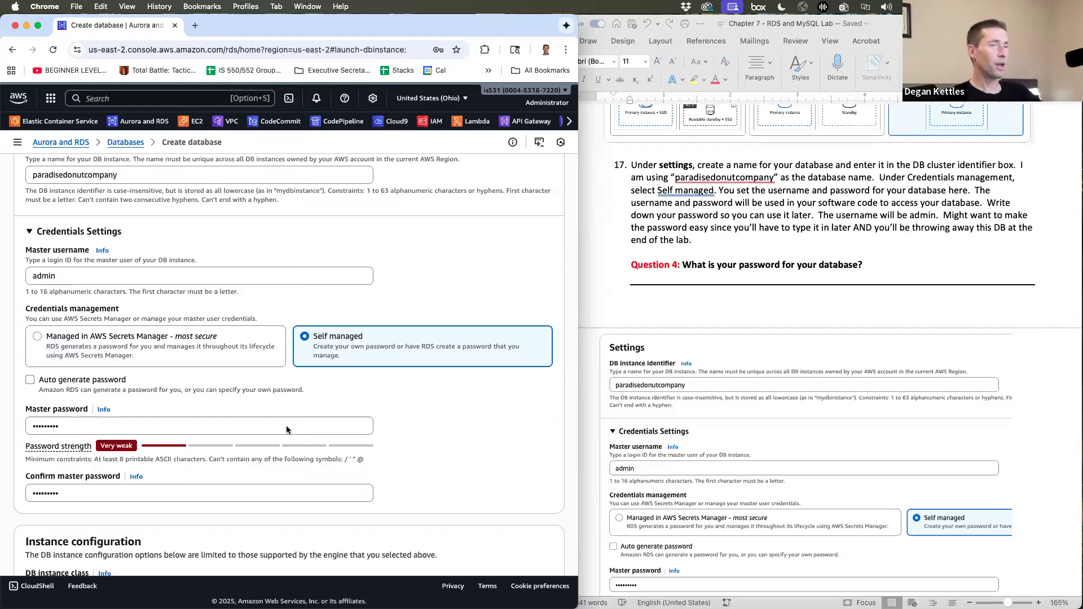
- Change the DB instance class from db.m7g.large to Burstable db.t3.micro
scroll(736, 401, down, 5)
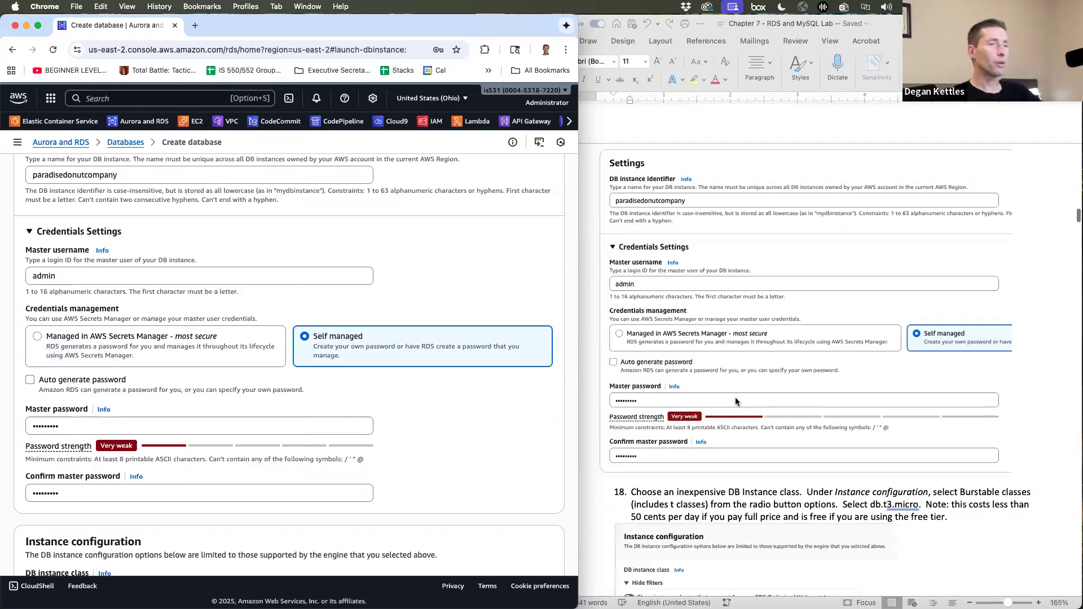
scroll(735, 402, up, 1)
scroll(716, 454, down, 8)
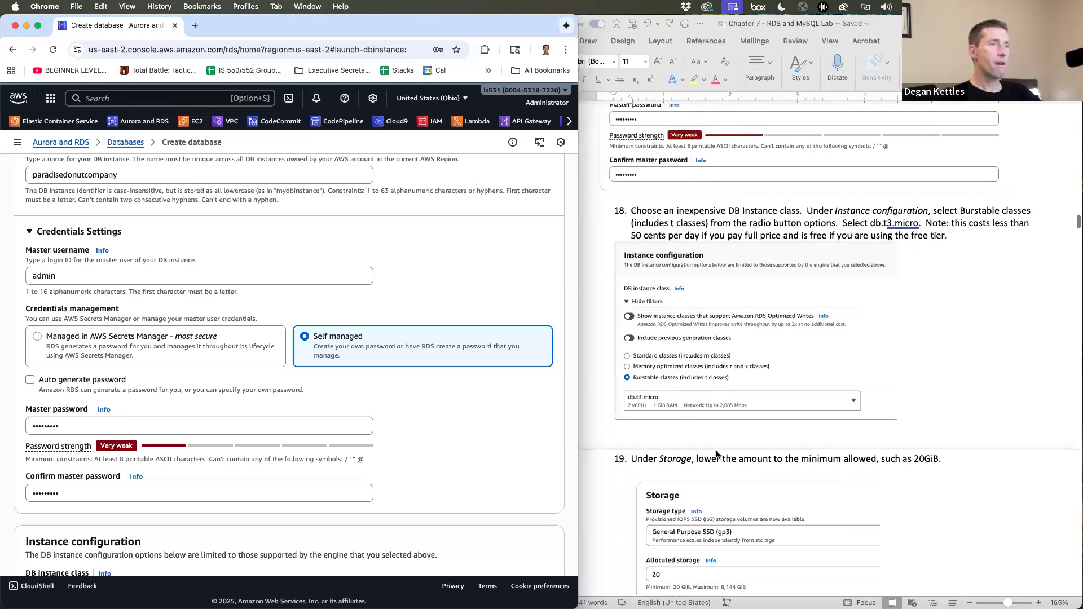
scroll(716, 455, down, 2)
scroll(404, 457, down, 5)
scroll(404, 462, down, 5)
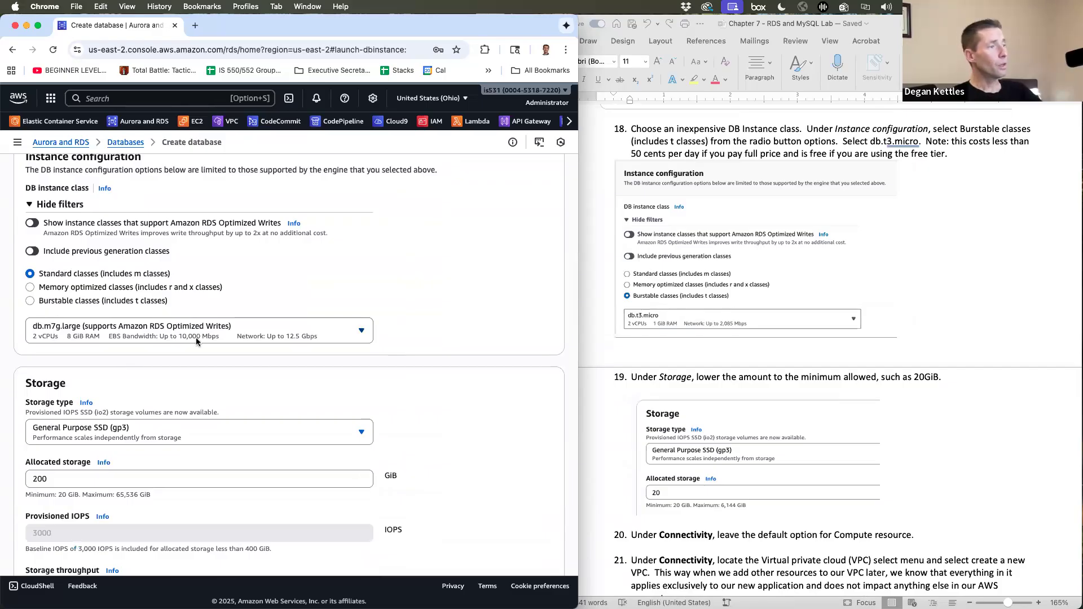
click(121, 338)
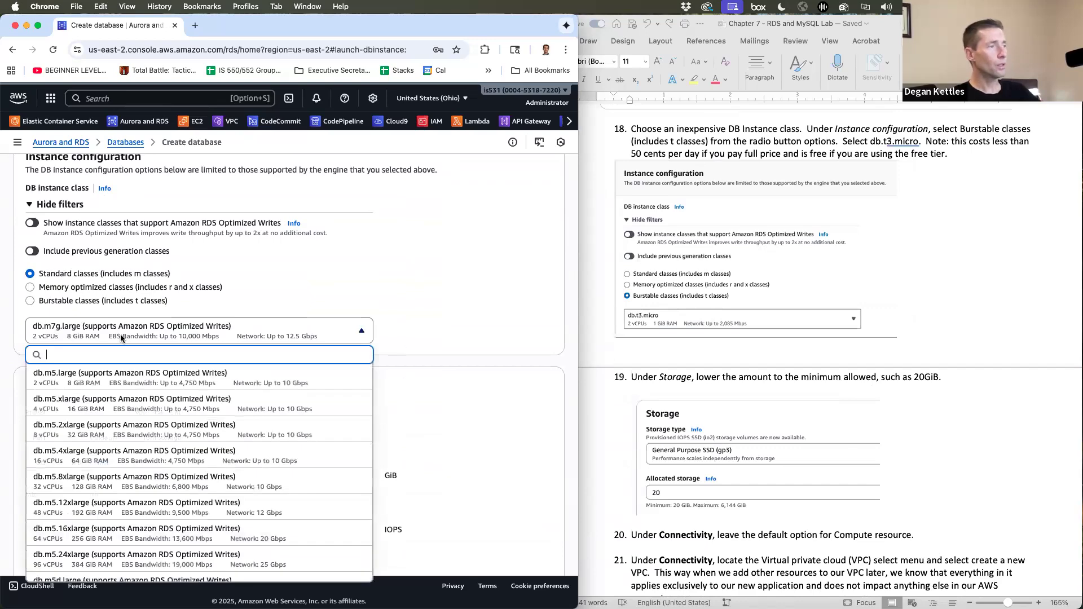
click(297, 280)
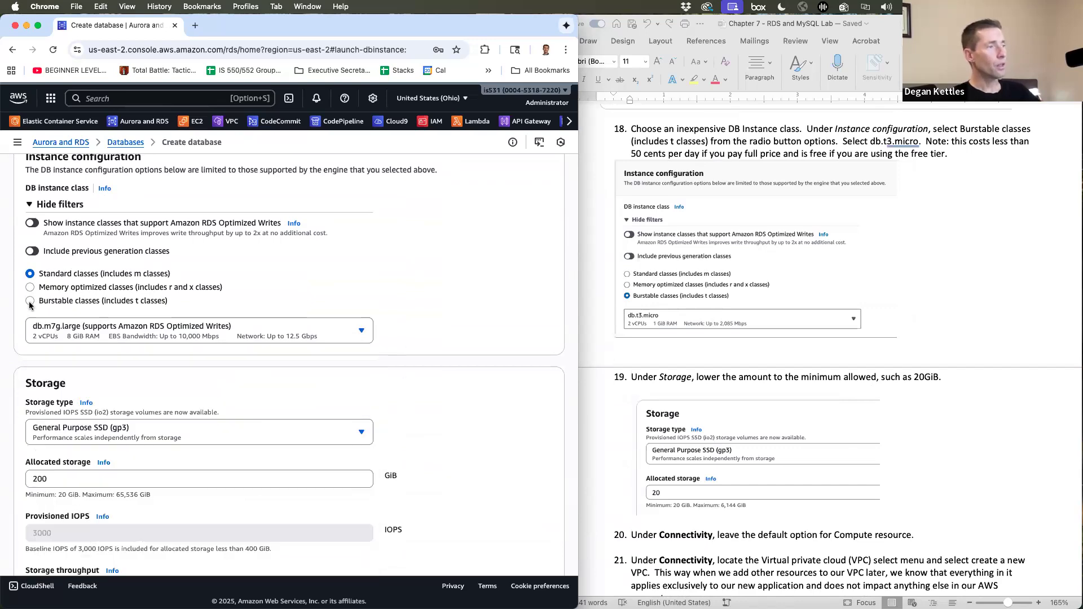
click(31, 303)
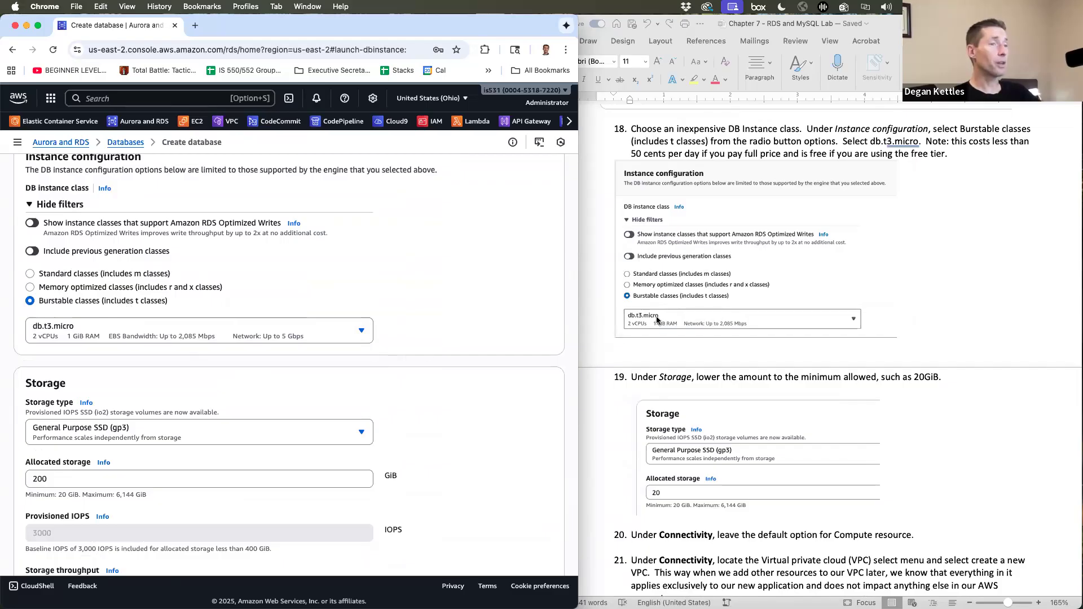
- Reduce the gp3 allocated storage from 200 GiB to 20 GiB
scroll(383, 367, down, 3)
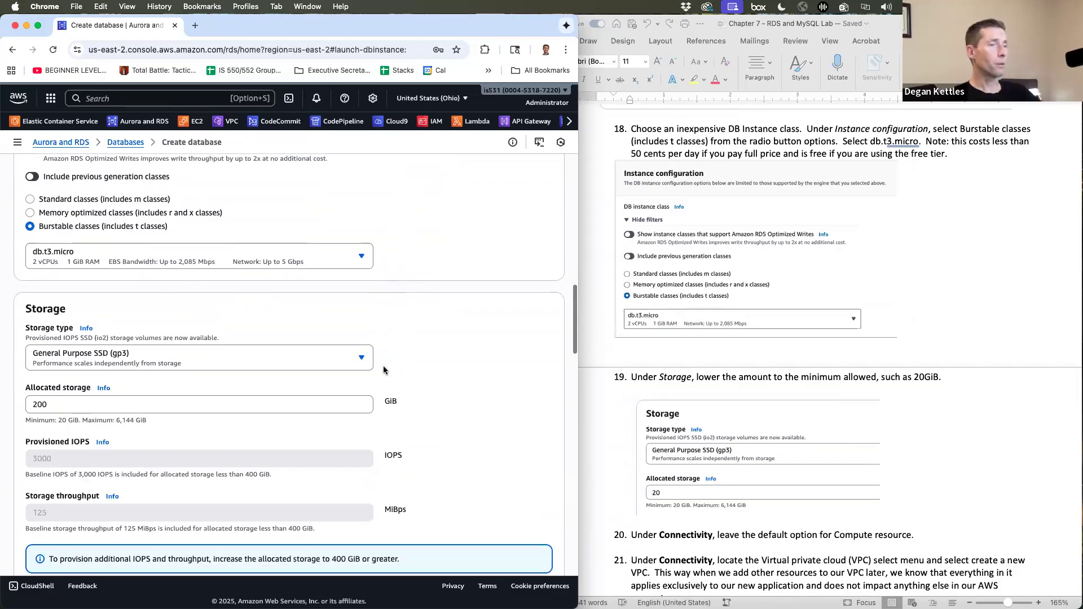
scroll(384, 370, down, 2)
double_click(40, 283)
text(20)
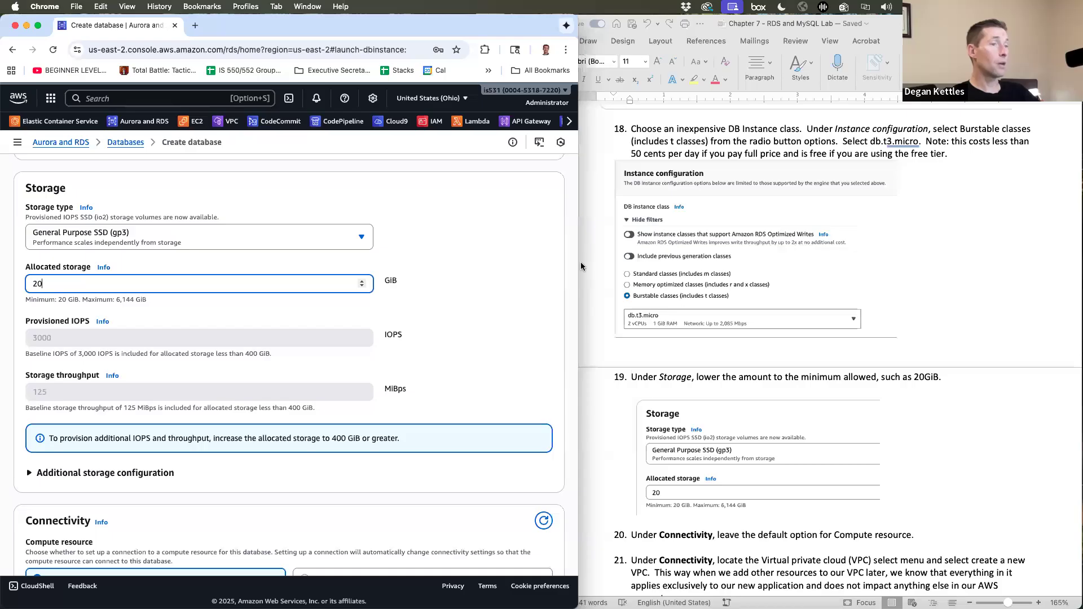
scroll(668, 372, down, 2)
scroll(668, 372, down, 10)
scroll(465, 372, down, 4)
scroll(465, 371, down, 6)
scroll(465, 372, down, 2)
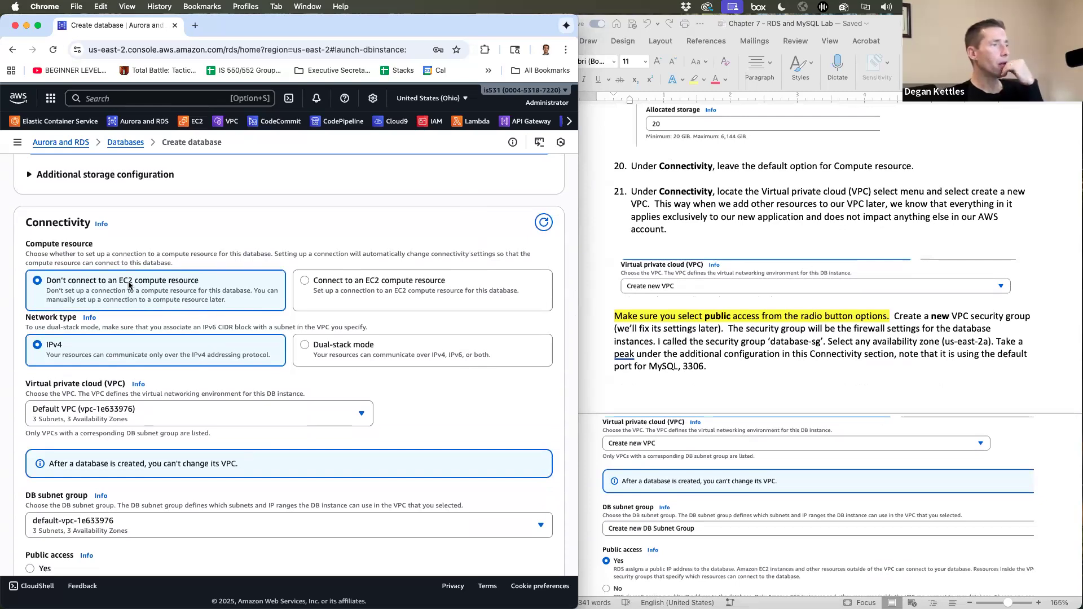
- Select Create new VPC with a new DB subnet group, and set Public access to Yes
scroll(160, 419, down, 5)
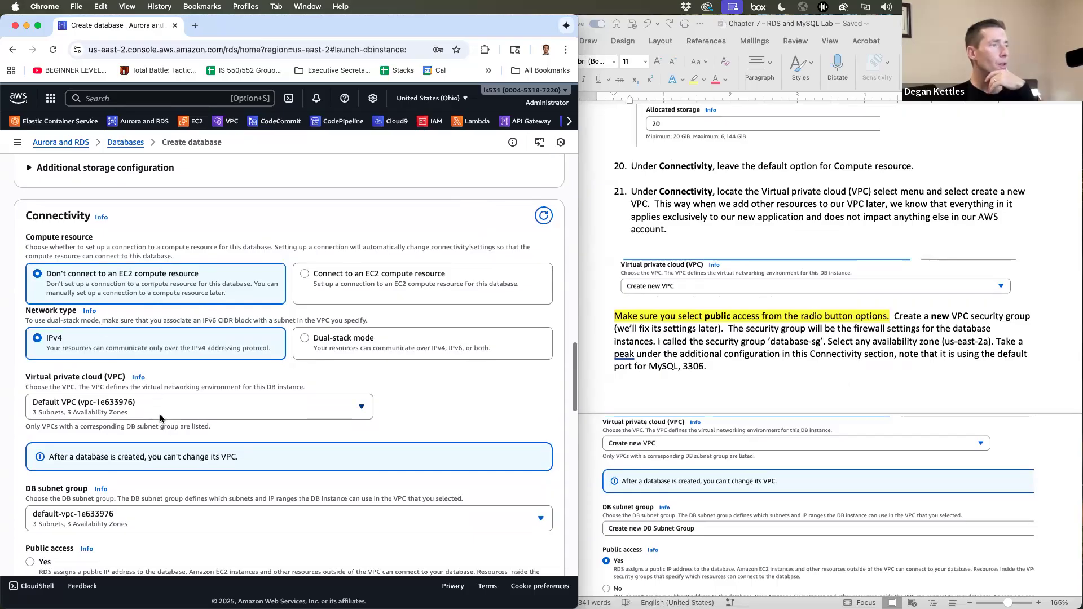
scroll(160, 419, down, 1)
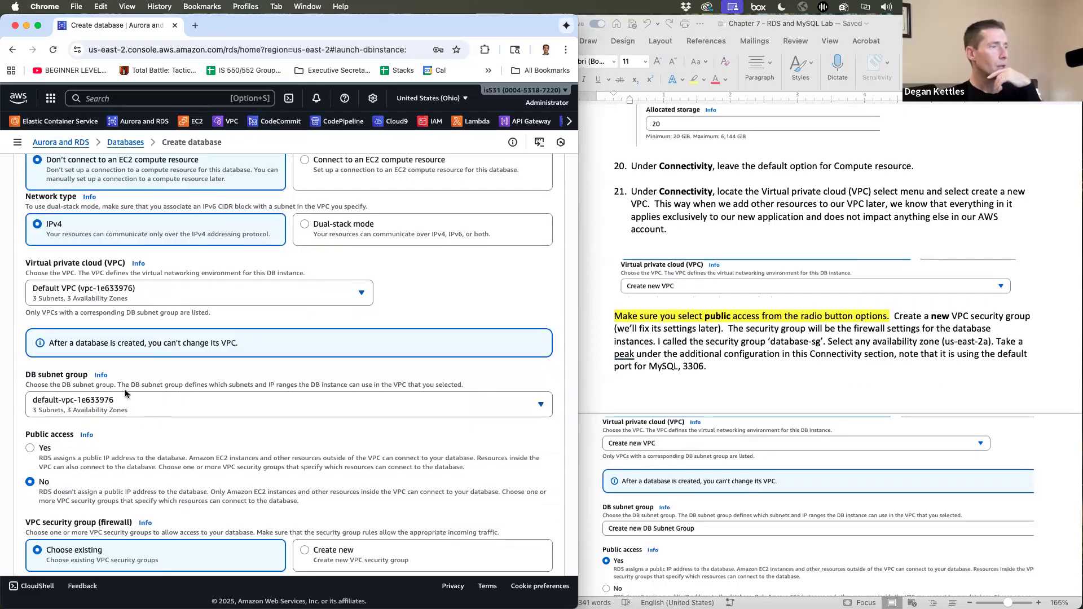
click(108, 291)
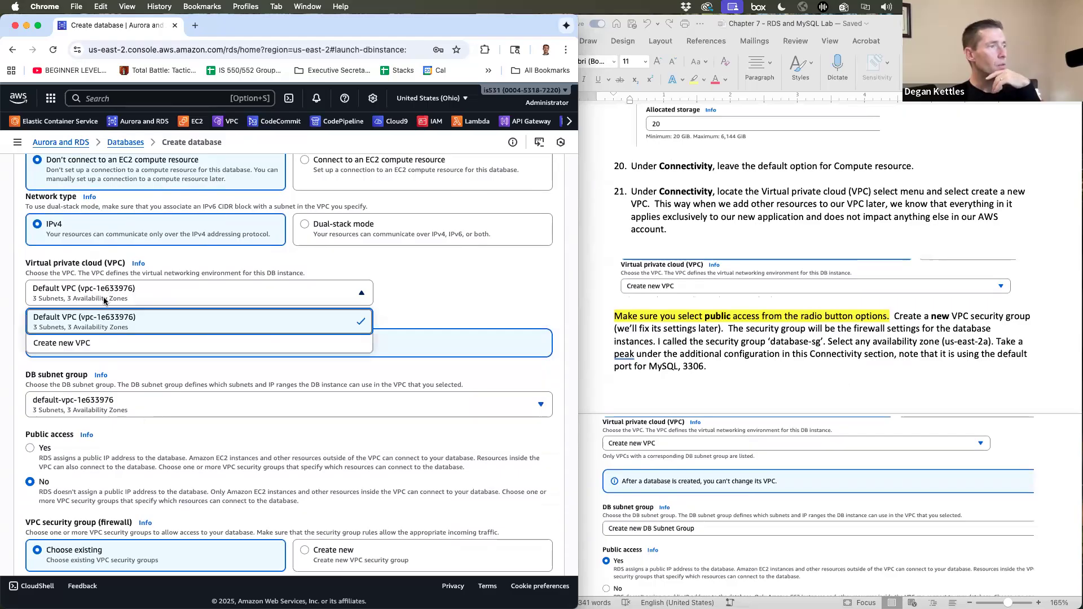
click(103, 348)
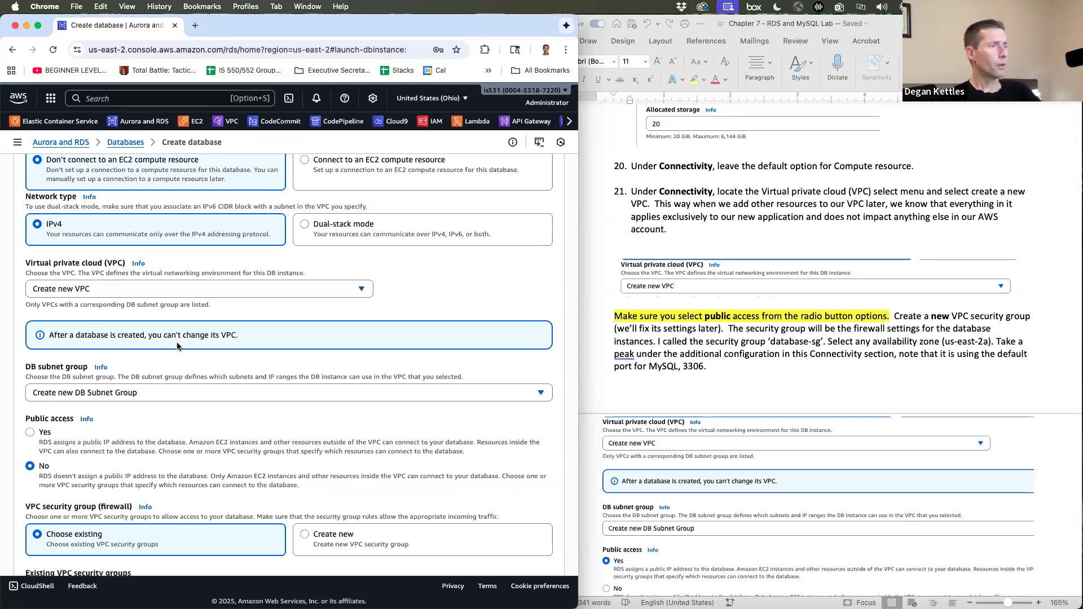
scroll(177, 346, down, 2)
click(31, 397)
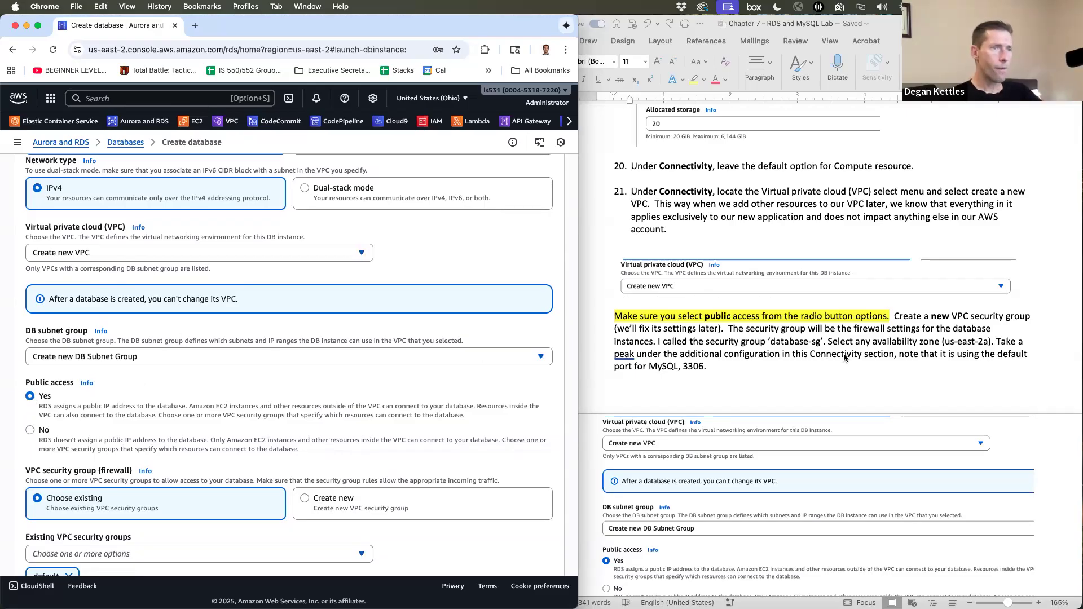
- Create a new VPC security group named database-sg
scroll(844, 356, down, 2)
scroll(844, 357, down, 4)
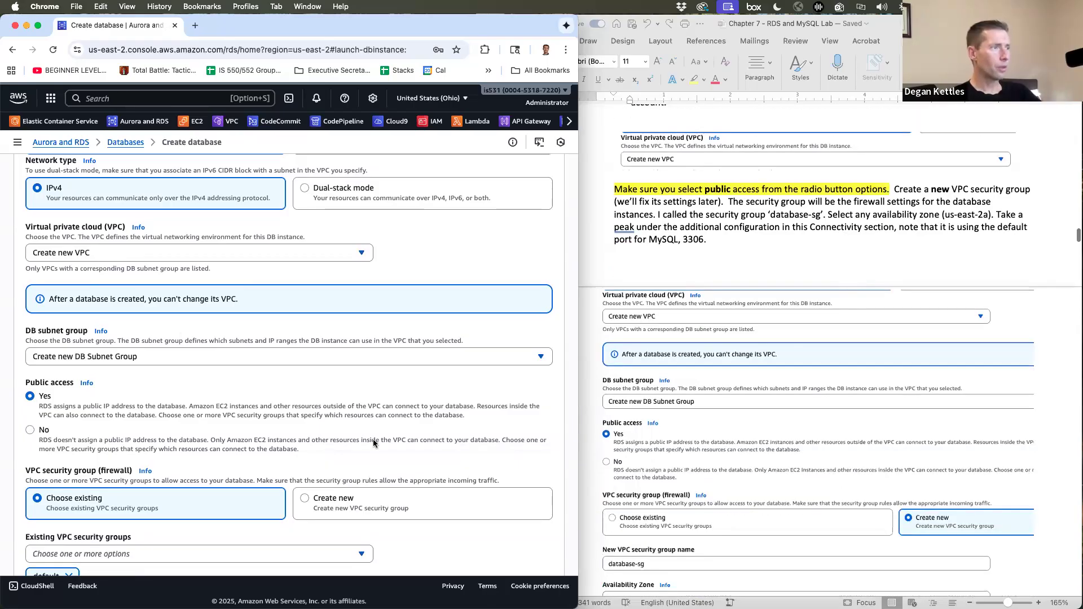
scroll(373, 443, down, 3)
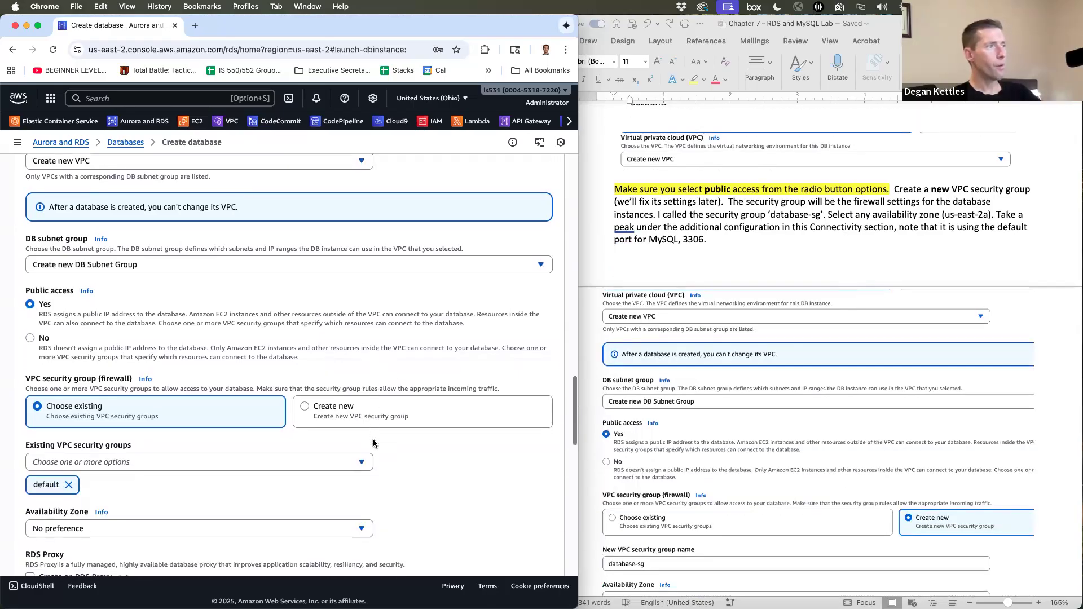
scroll(374, 443, down, 2)
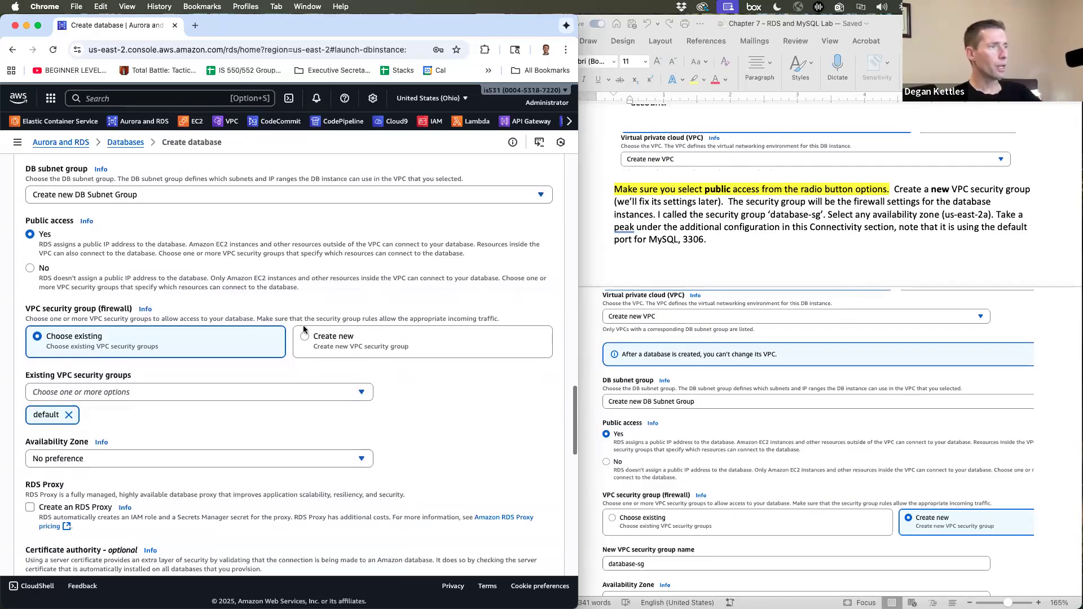
click(304, 336)
click(123, 392)
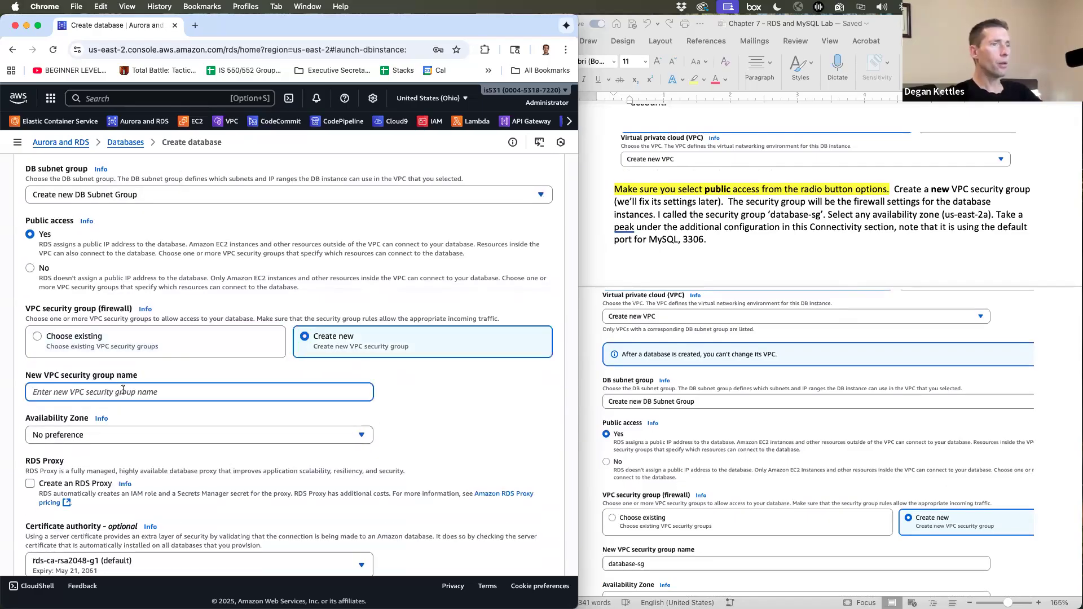
text(database-sg)
- Set the Availability Zone to us-east-2a and expand Additional configuration to see port 3306
scroll(128, 394, down, 2)
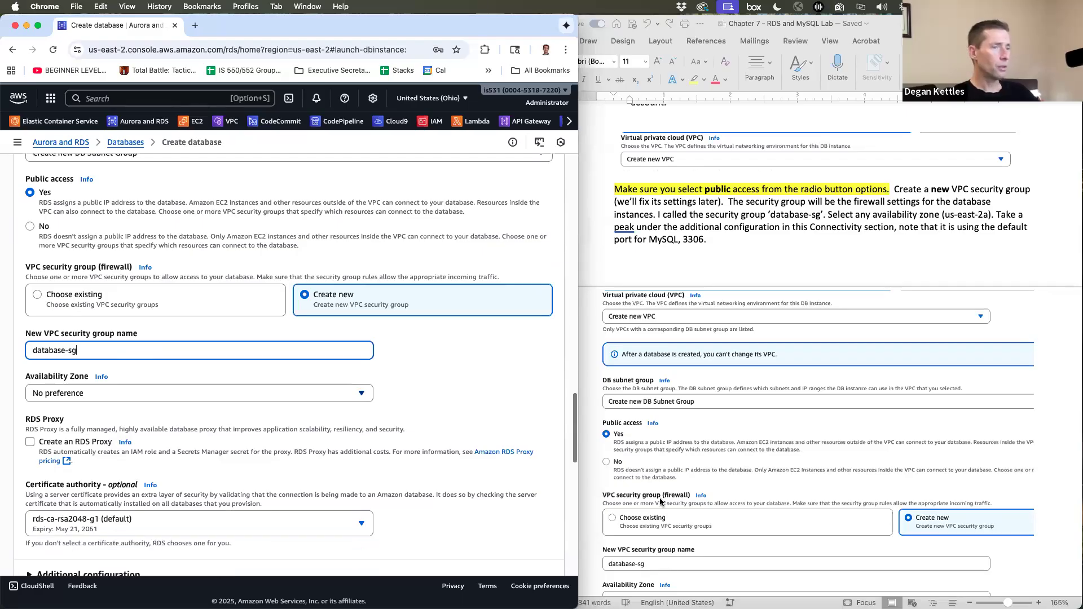
scroll(818, 339, down, 4)
click(88, 389)
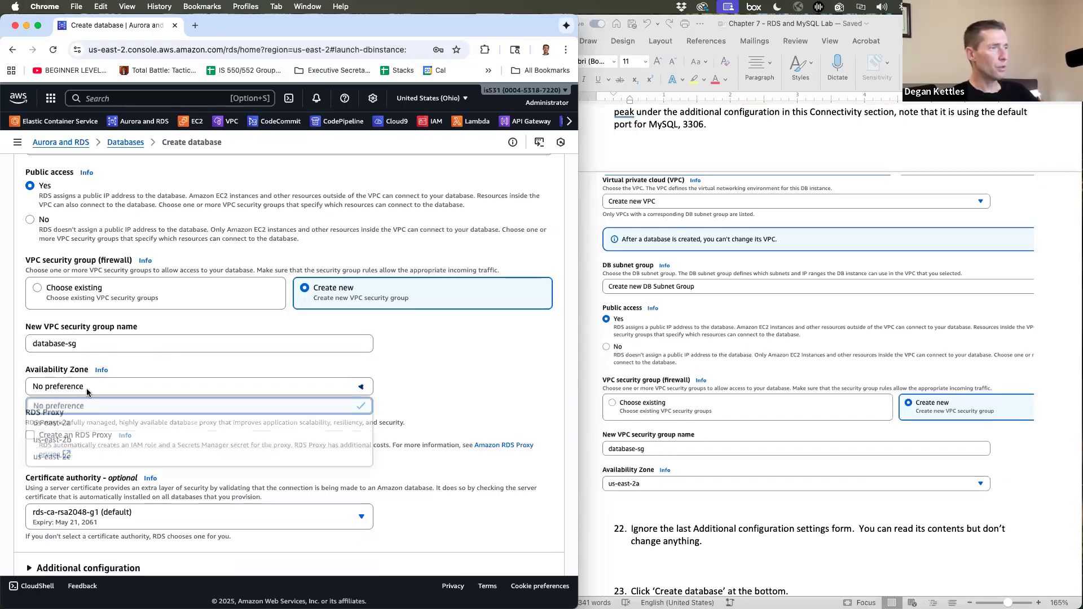
click(74, 425)
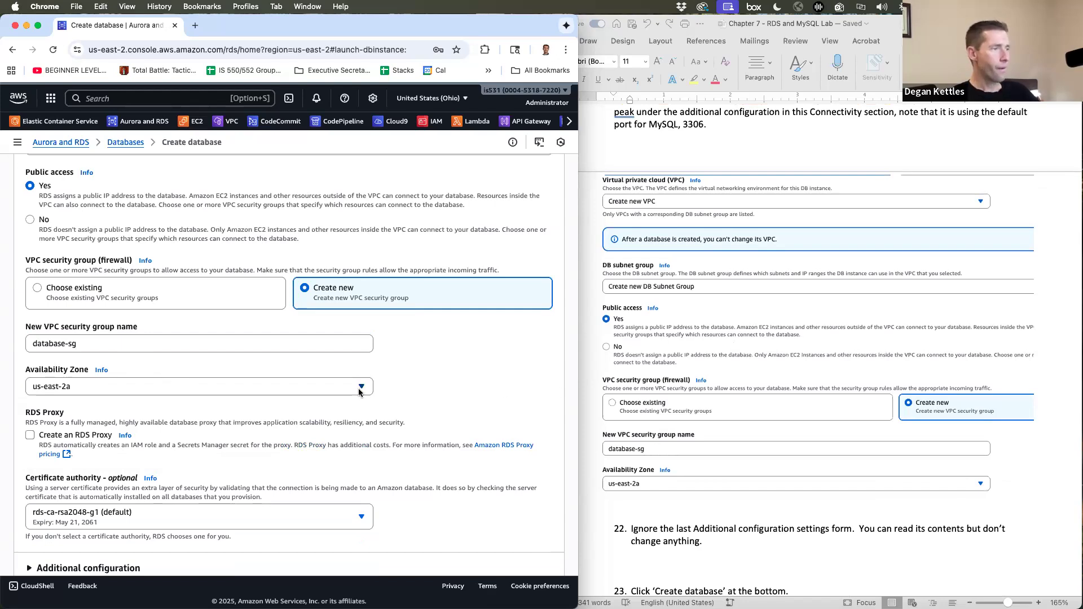
scroll(647, 415, down, 5)
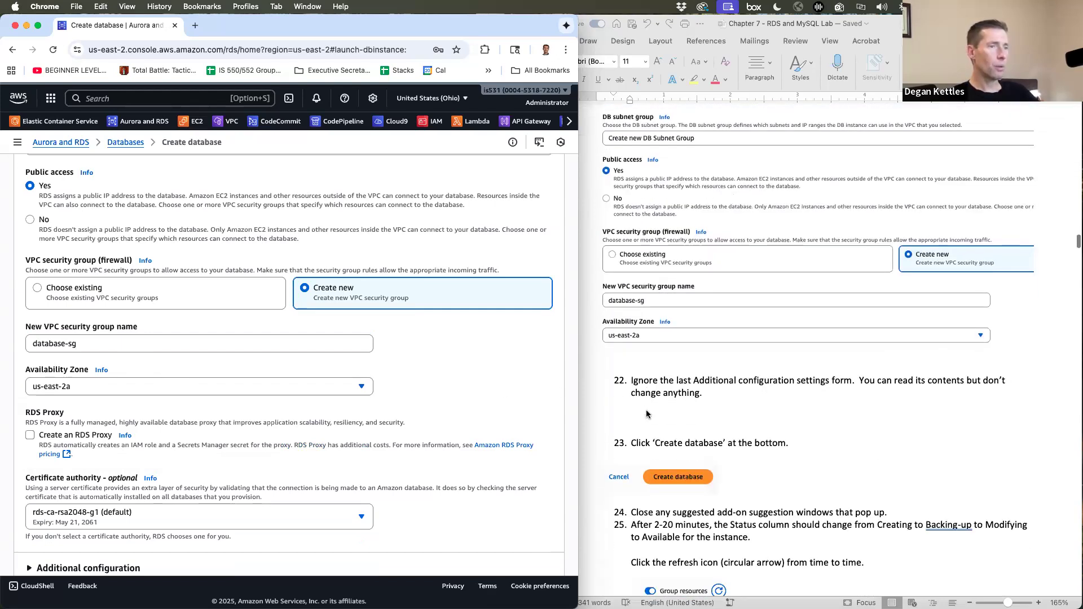
click(647, 415)
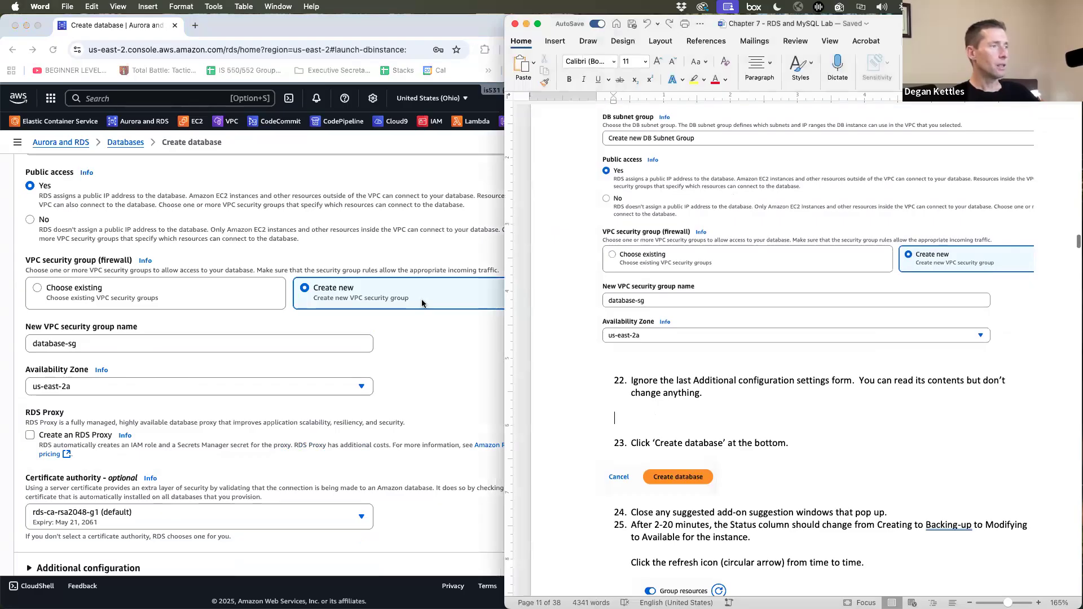
click(459, 374)
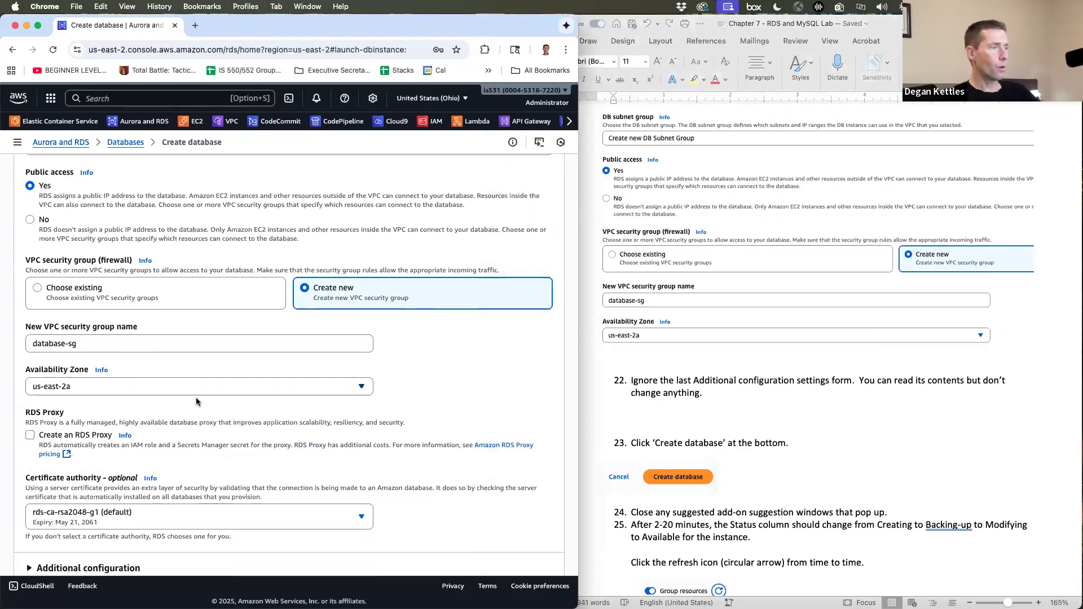
scroll(191, 395, down, 5)
click(114, 417)
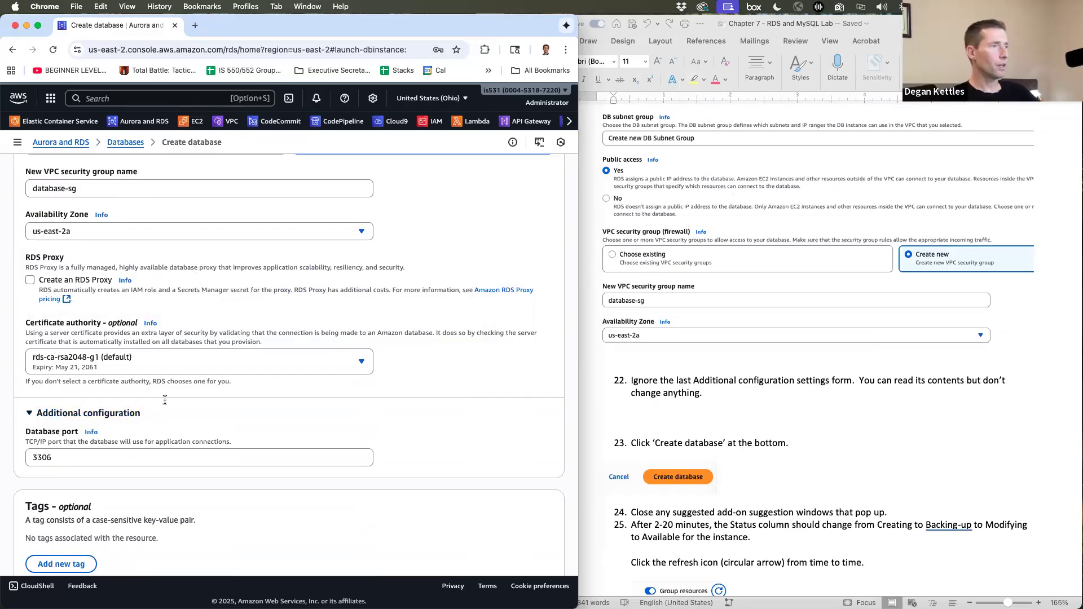
- Submit the paradisedonutcompany MySQL database with Create database
scroll(226, 341, up, 20)
scroll(226, 341, down, 15)
scroll(656, 387, up, 5)
scroll(656, 387, down, 5)
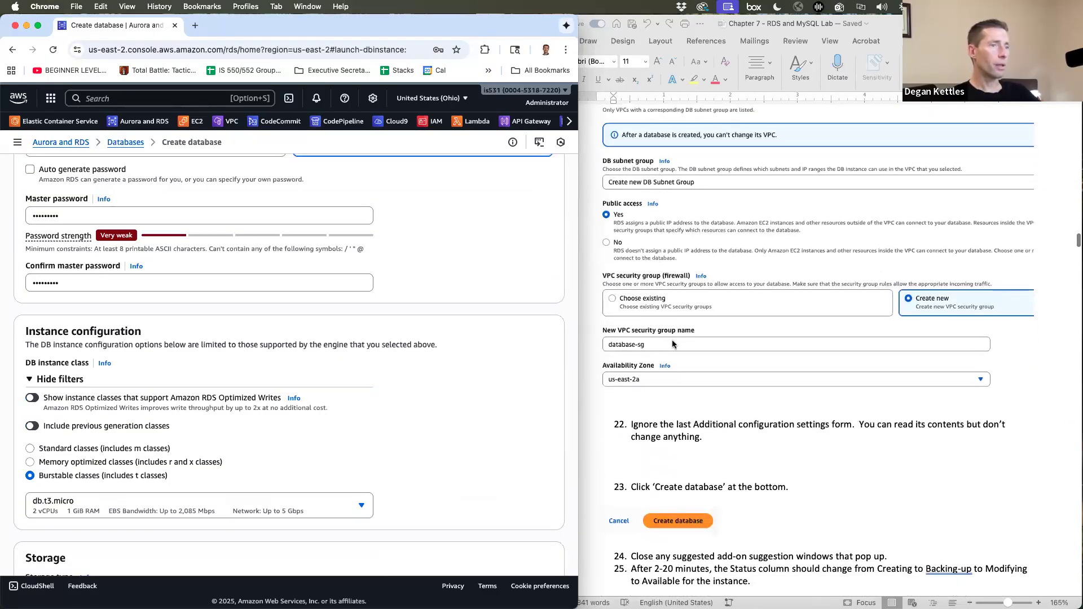
scroll(693, 391, down, 2)
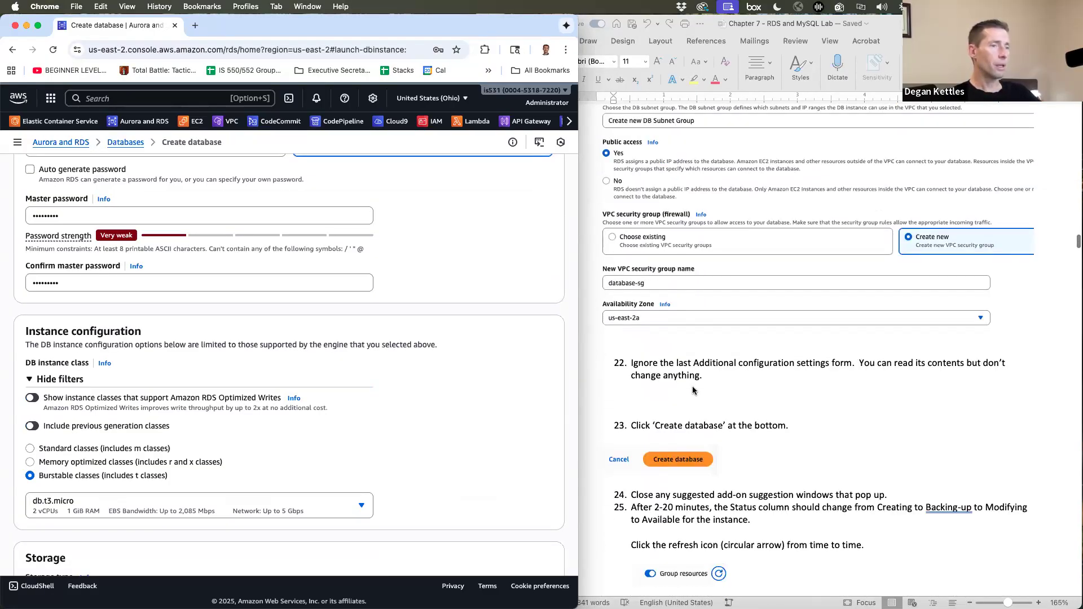
scroll(693, 390, down, 1)
scroll(294, 455, down, 15)
scroll(294, 455, down, 15)
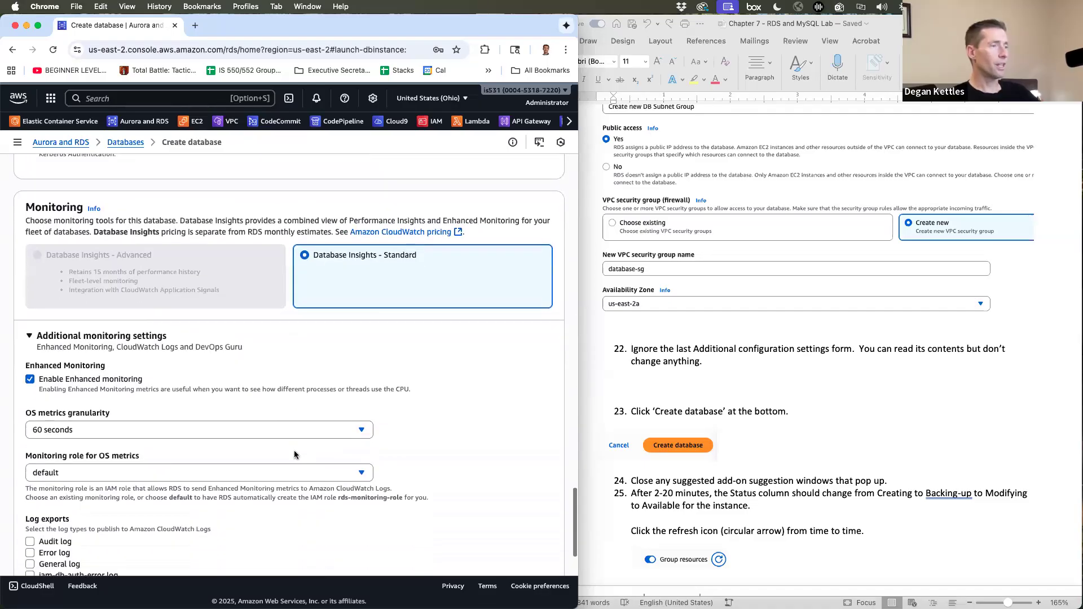
scroll(295, 455, down, 10)
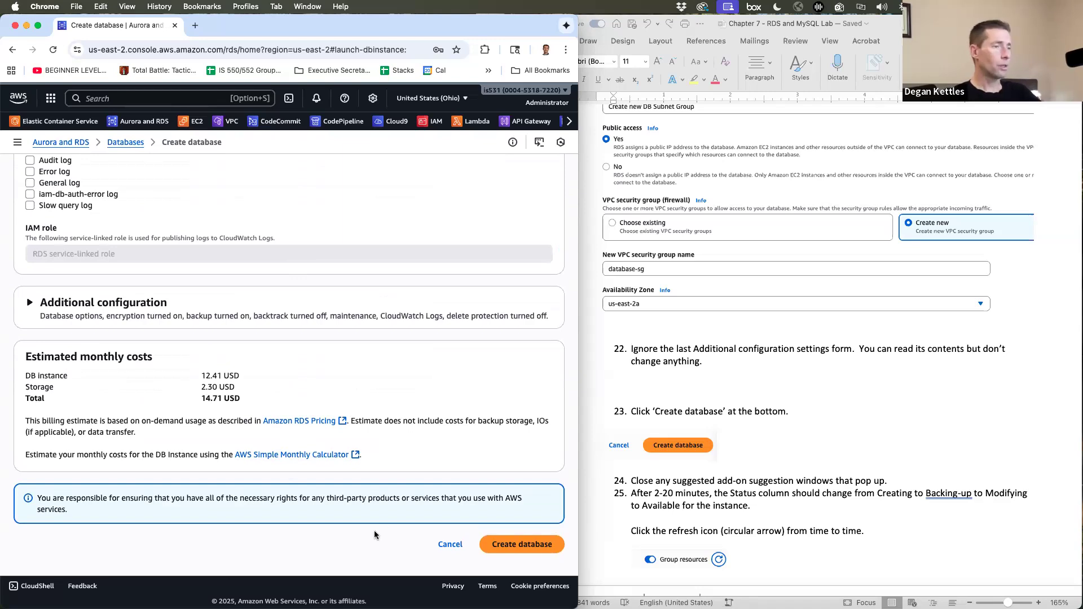
click(512, 552)
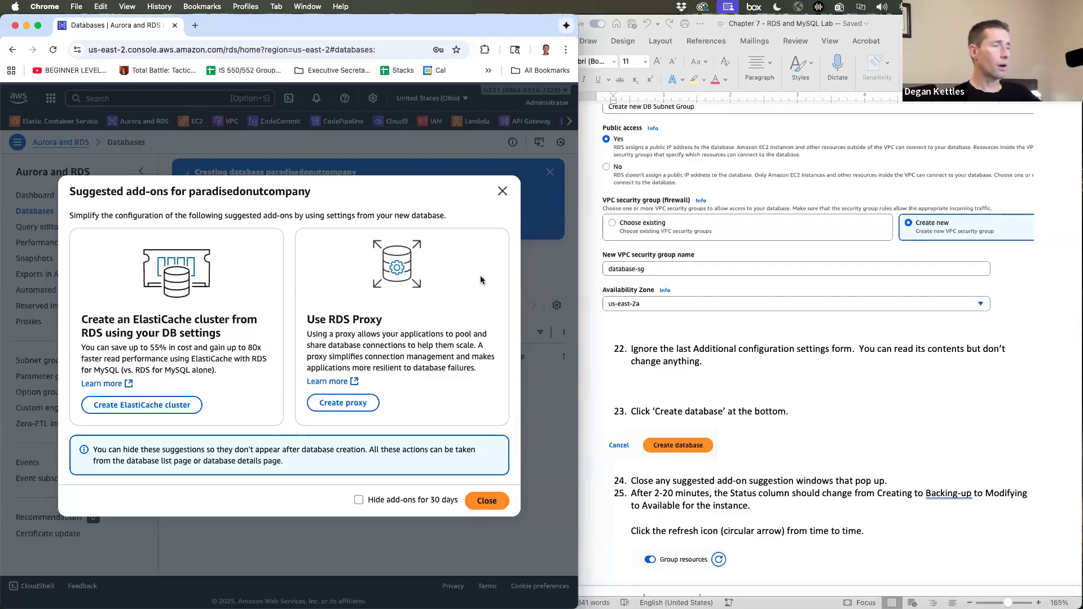
- Close Suggested add-ons and wait until paradisedonutcompany shows status Available
click(483, 502)
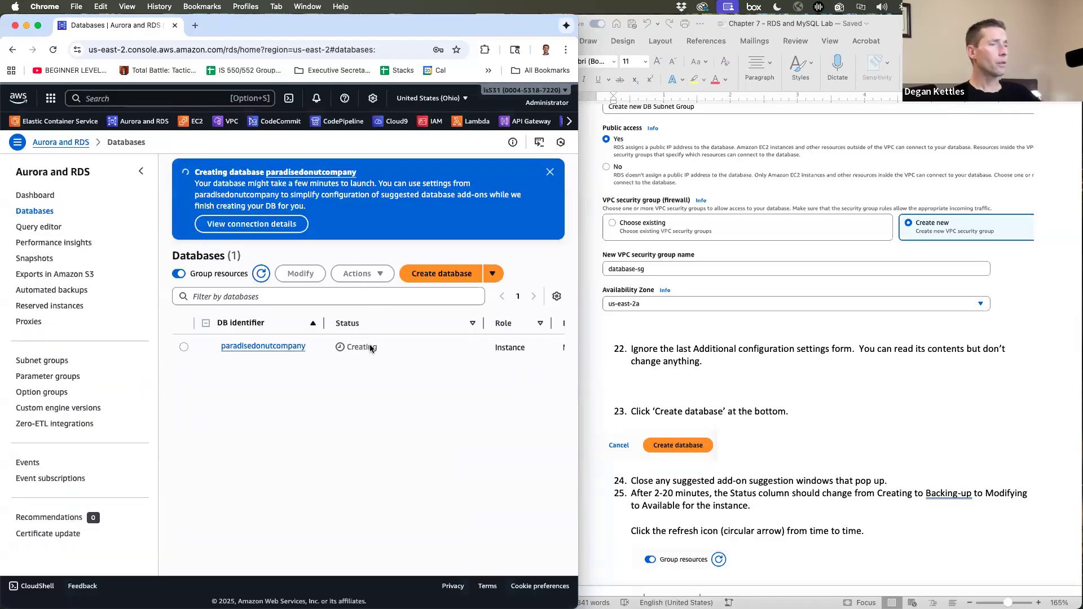
scroll(795, 450, down, 10)
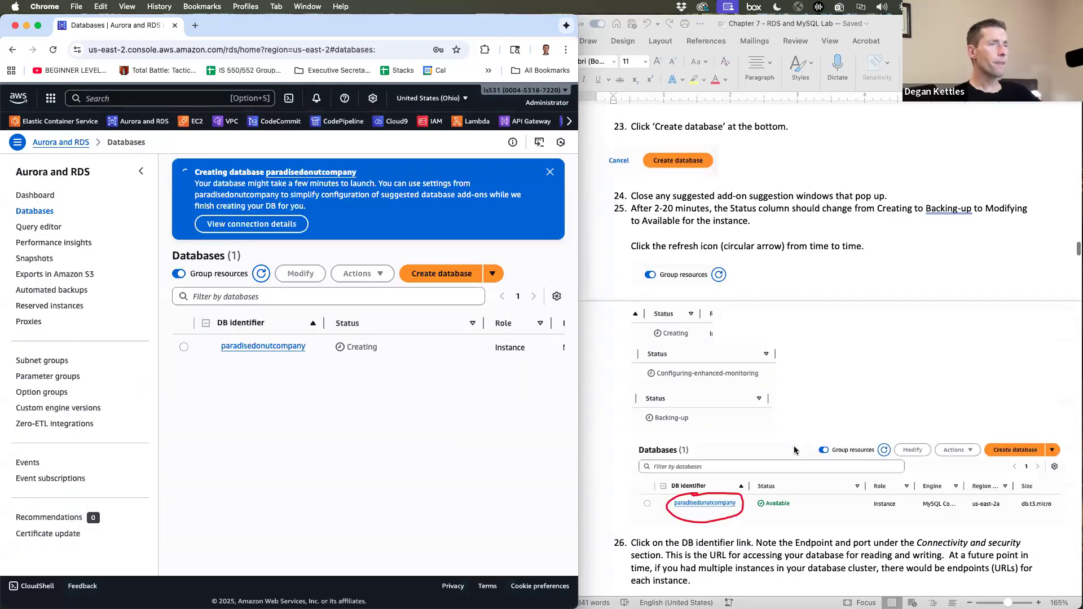
scroll(794, 449, down, 2)
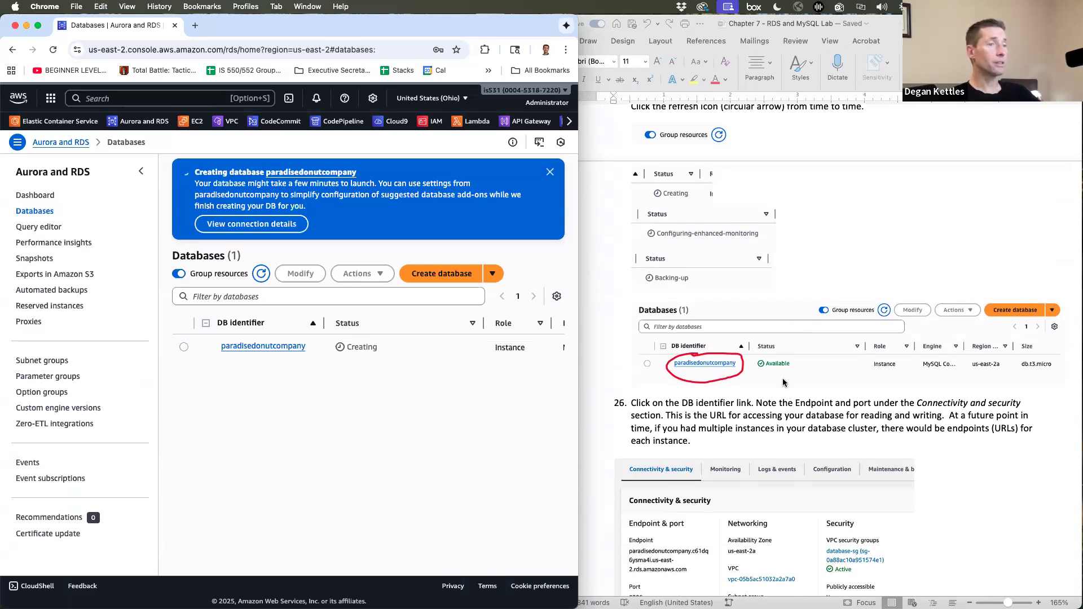
scroll(784, 408, down, 4)
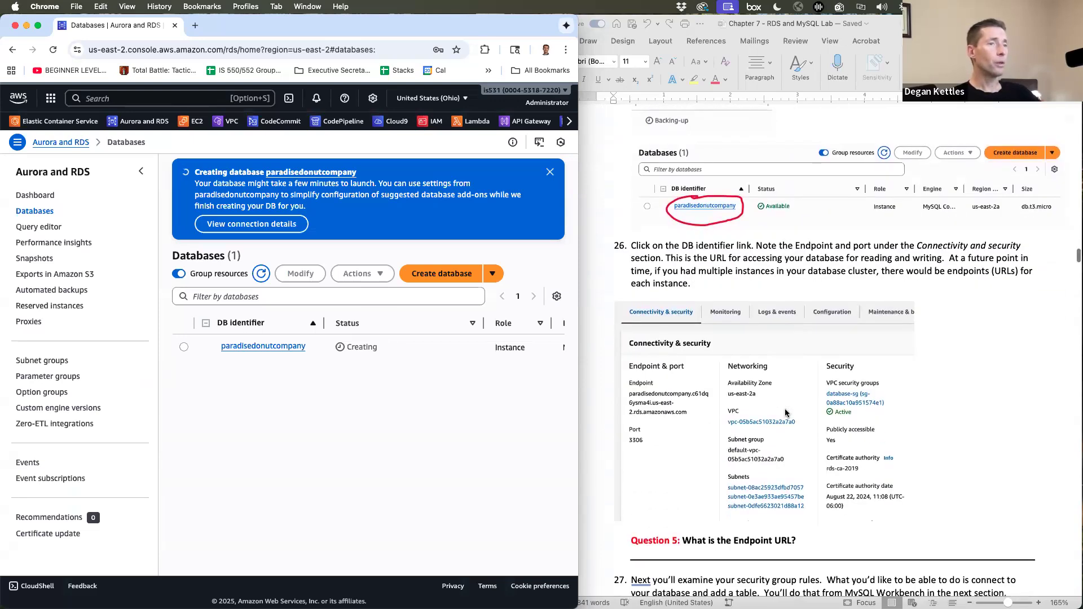
scroll(794, 273, up, 3)
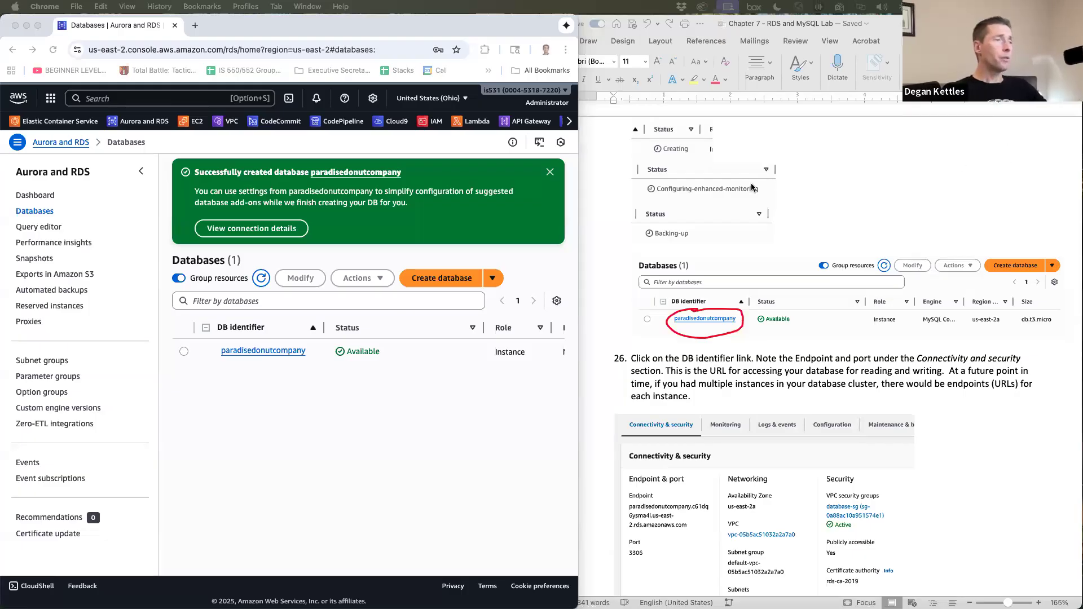
click(292, 301)
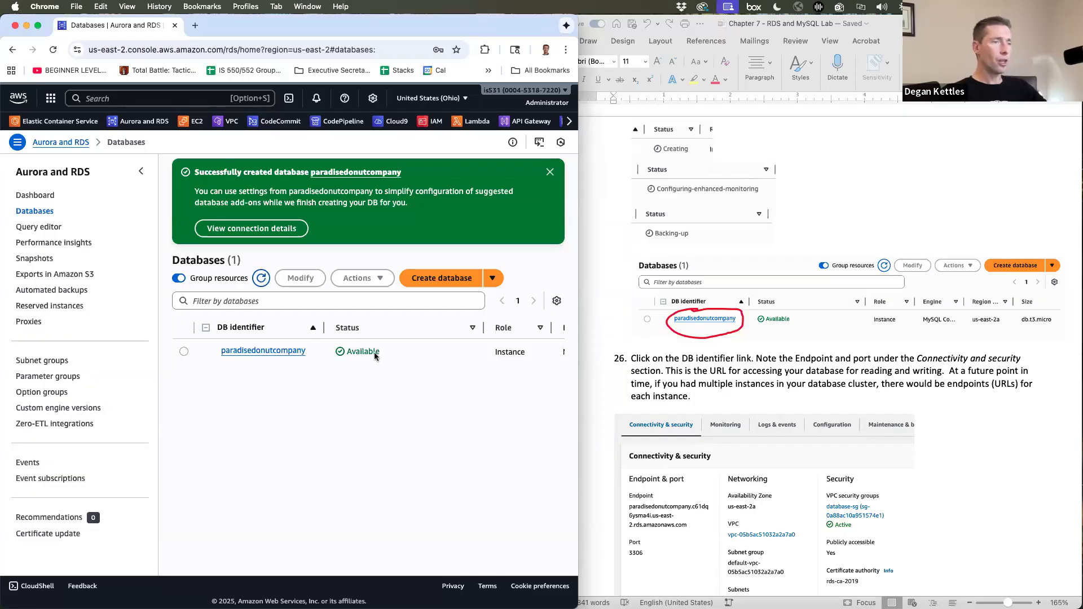
scroll(784, 387, down, 5)
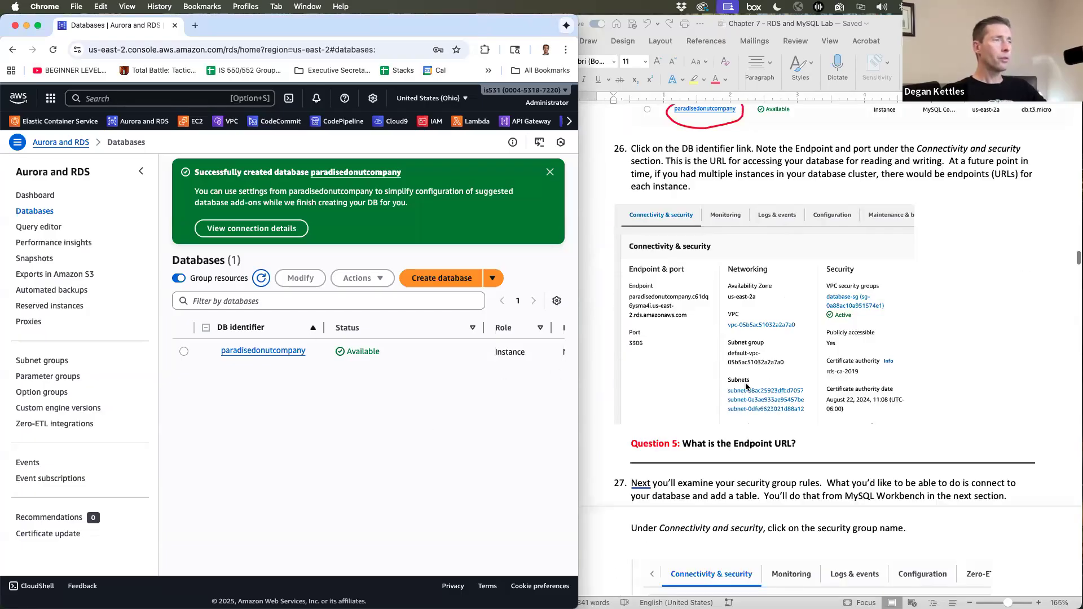
- Open paradisedonutcompany's details and select its endpoint hostname under Connectivity & security
click(270, 351)
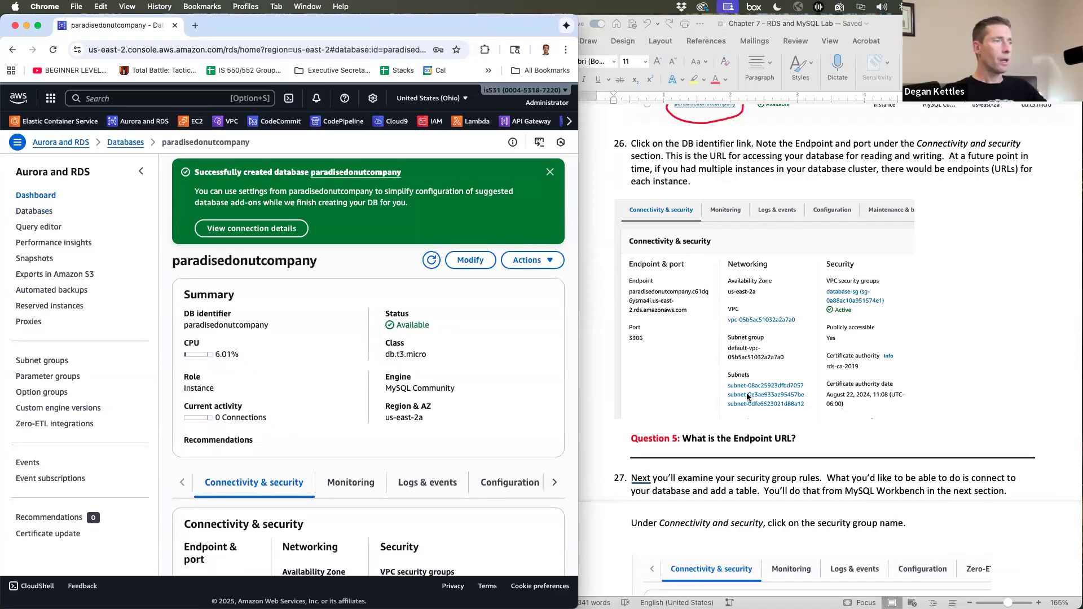
scroll(620, 398, down, 1)
scroll(400, 389, down, 5)
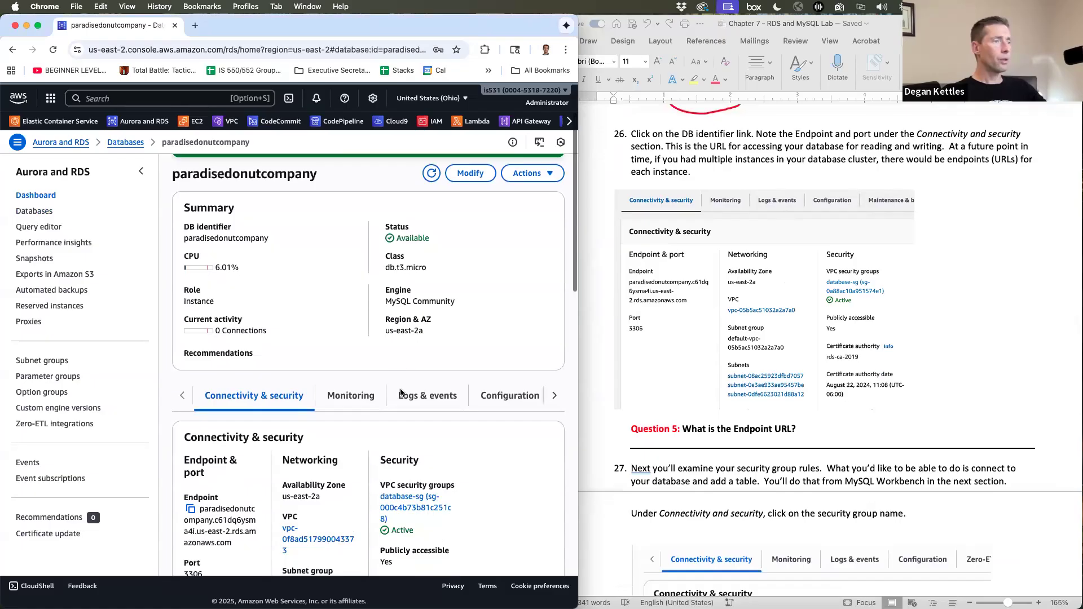
scroll(401, 393, up, 4)
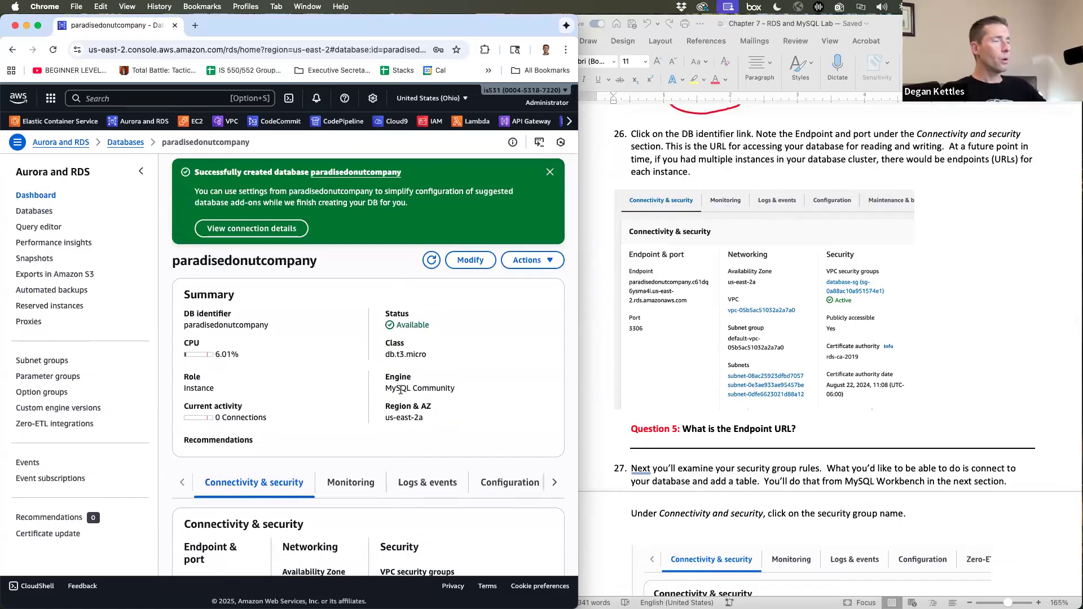
scroll(400, 393, down, 1)
scroll(400, 392, down, 8)
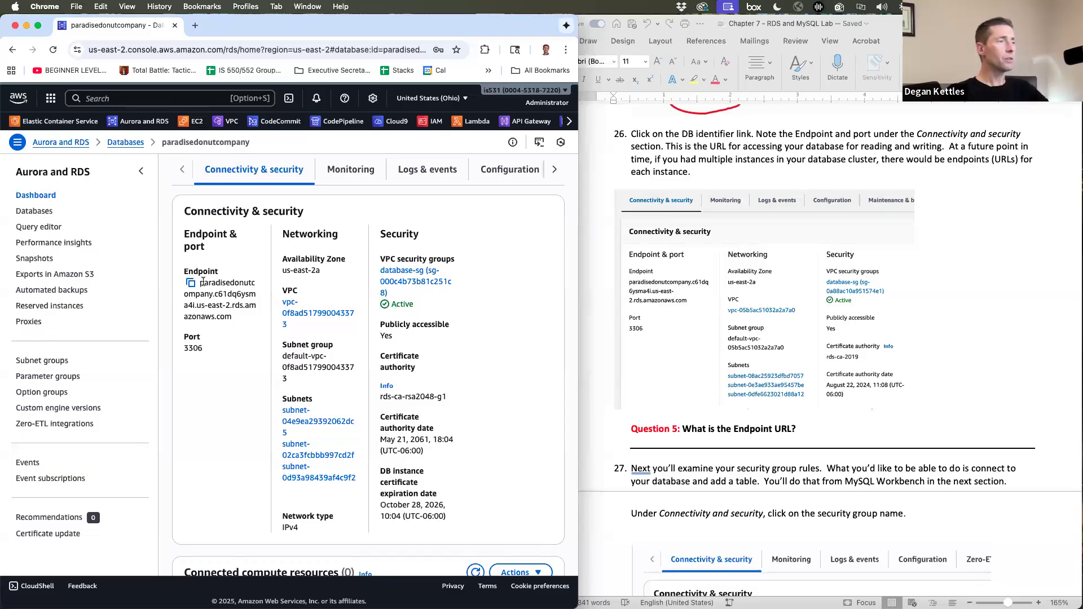
drag(220, 297, 230, 311)
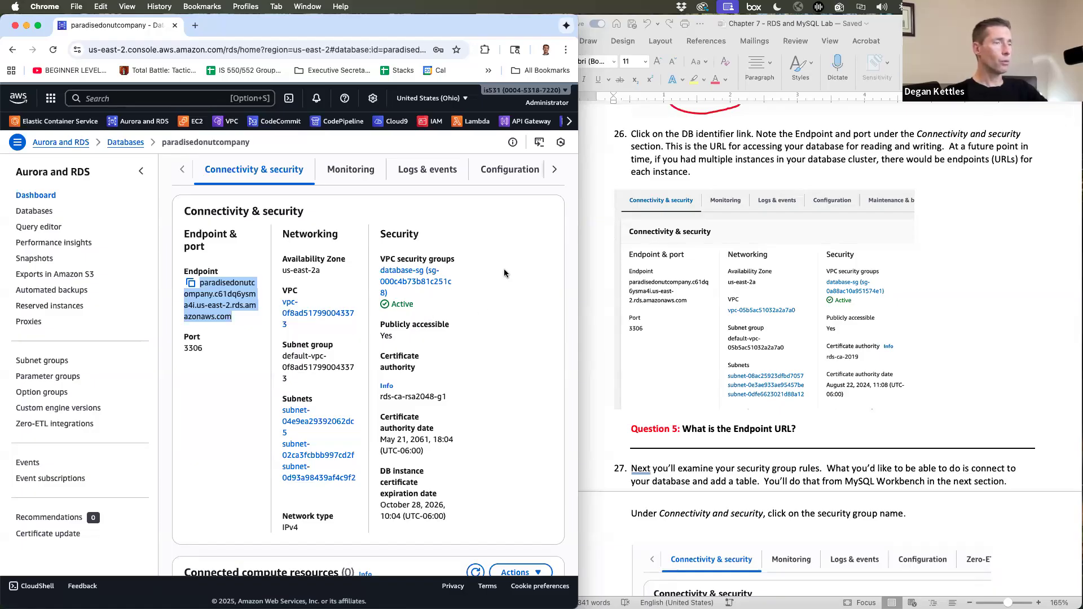
- Follow the database-sg security group link to the EC2 Security Groups page
scroll(828, 364, down, 1)
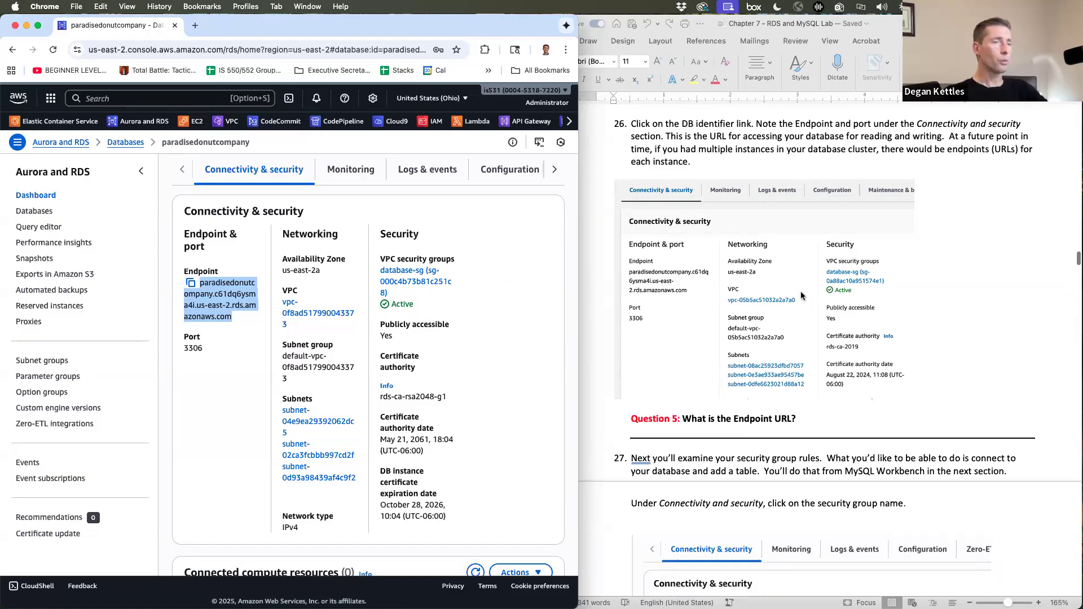
scroll(852, 391, down, 5)
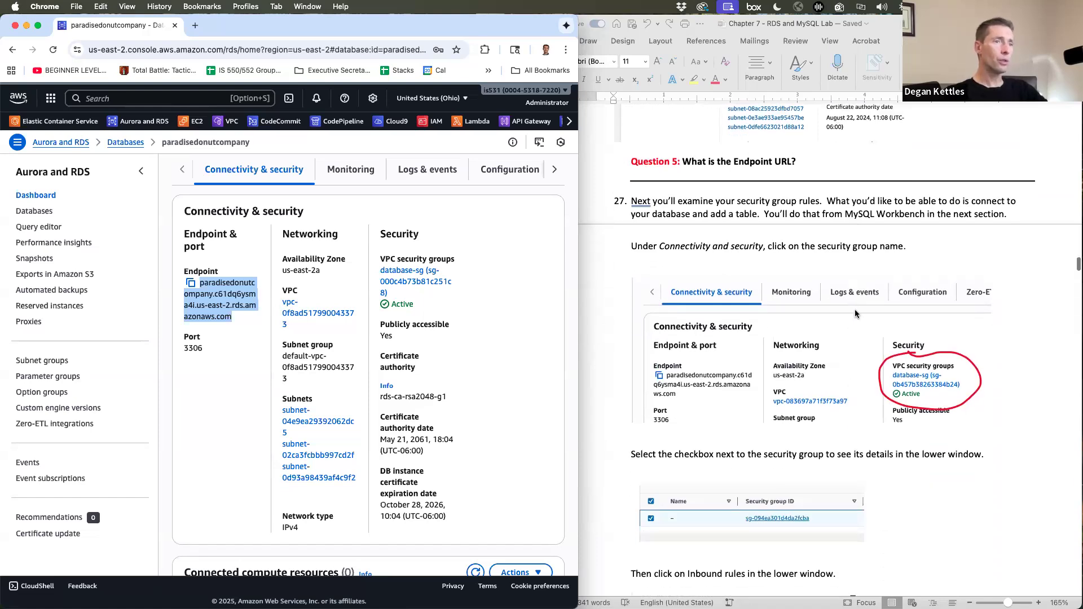
scroll(855, 309, down, 2)
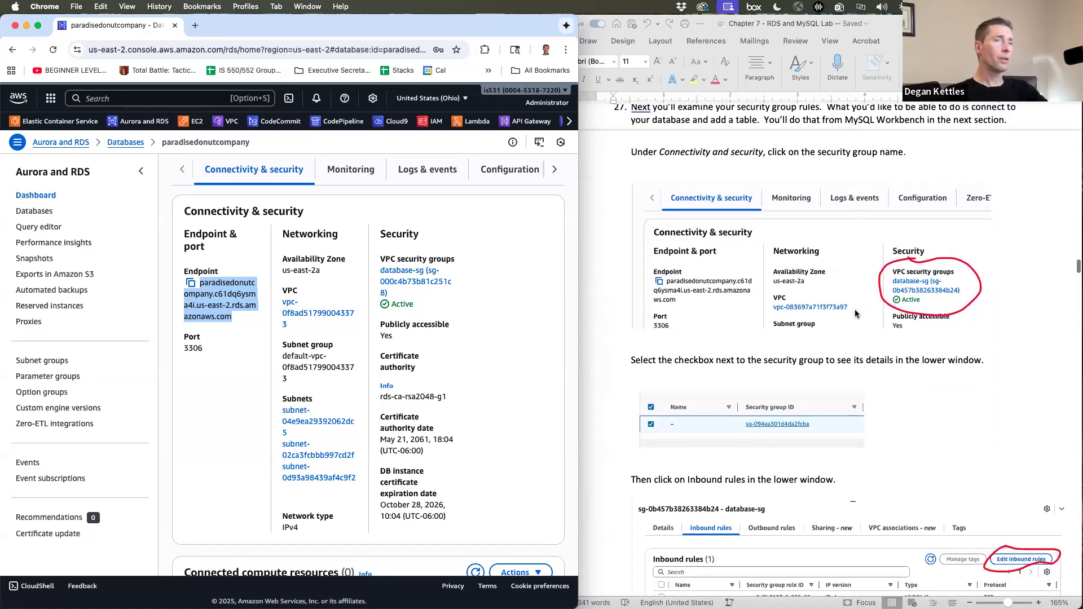
click(536, 307)
click(427, 282)
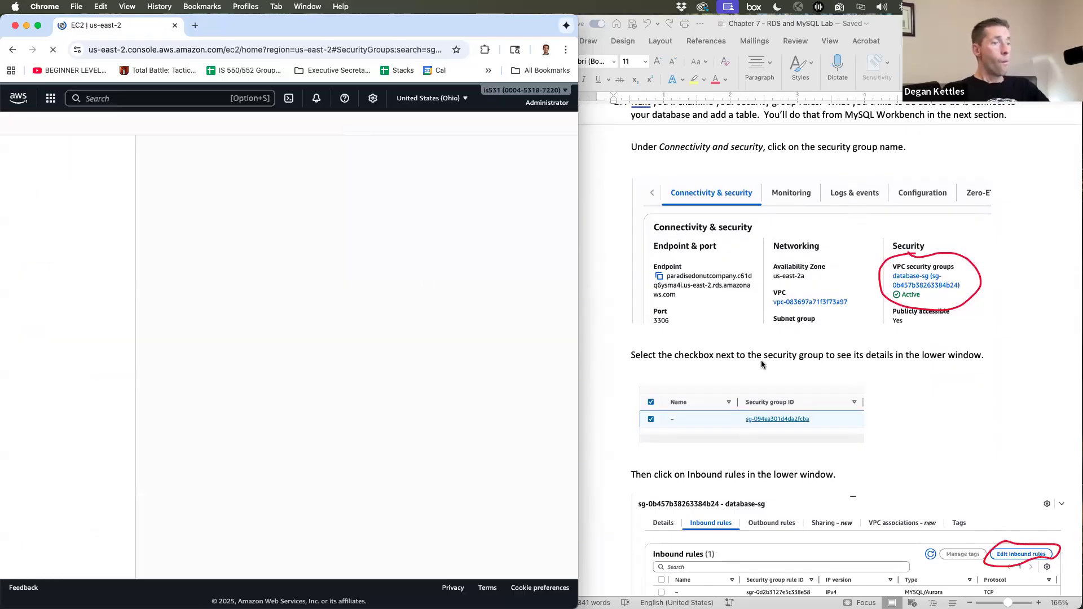
- Select database-sg and view its inbound rule: MySQL/Aurora TCP 3306 from a single /32 source
scroll(761, 363, down, 2)
scroll(761, 364, down, 2)
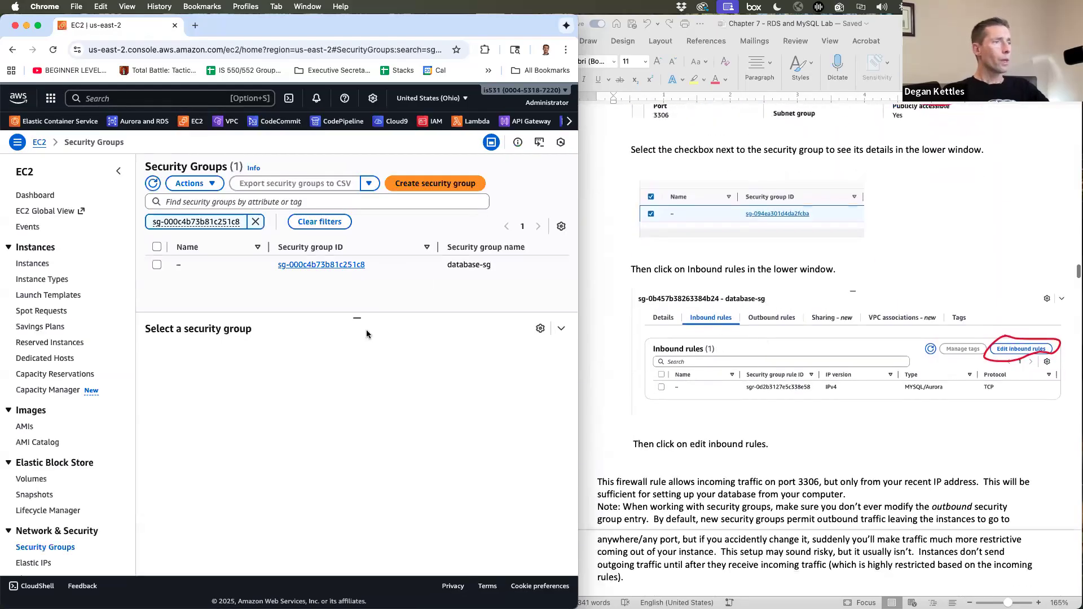
click(156, 264)
click(279, 361)
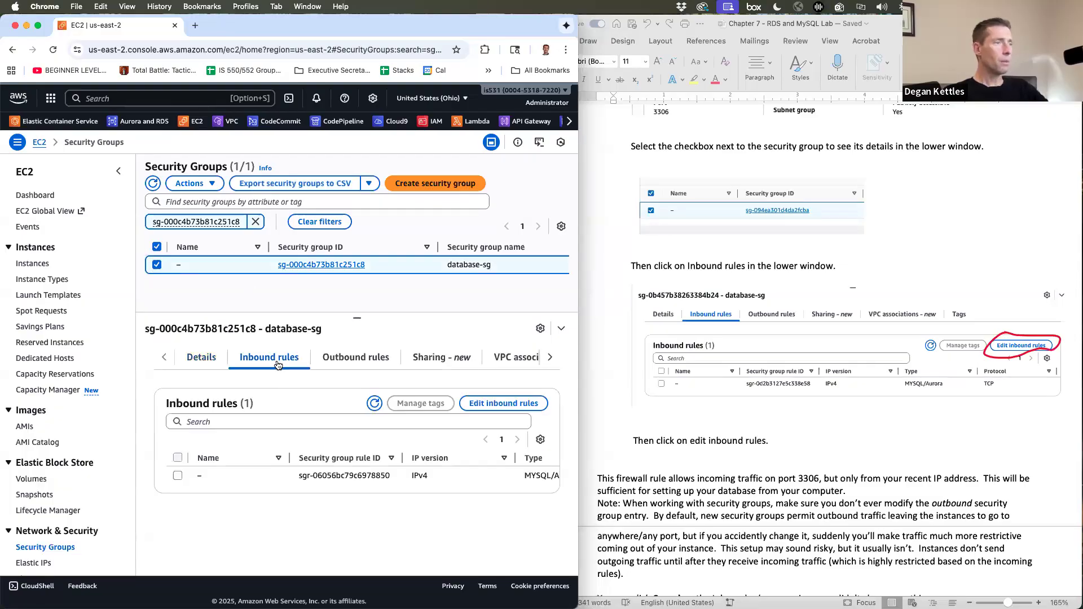
scroll(425, 476, right, 6)
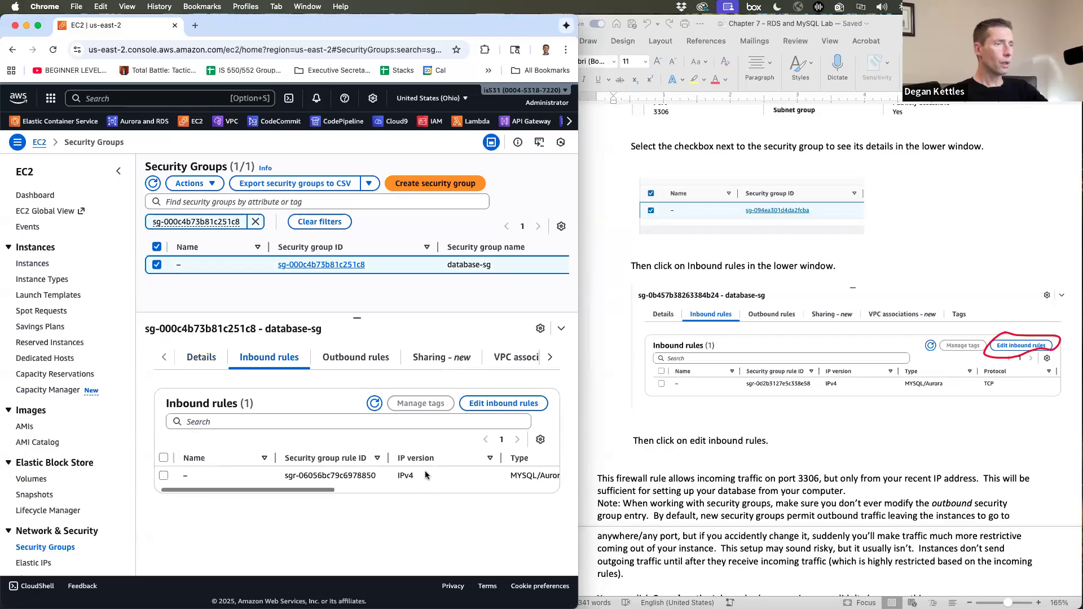
scroll(426, 476, right, 3)
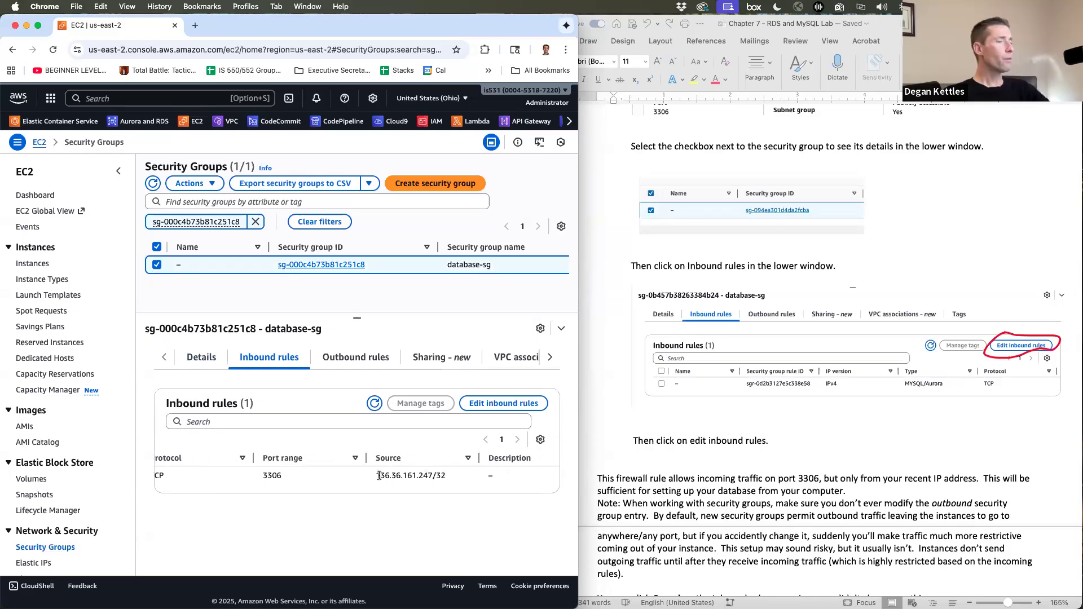
click(514, 404)
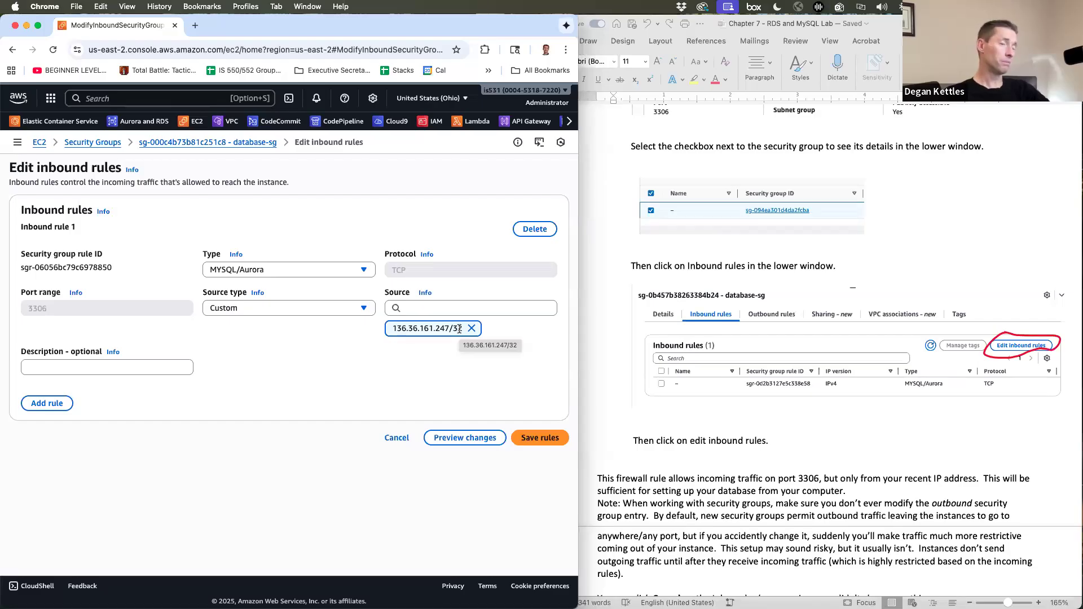
- Review the port 3306 /32 rule in Edit inbound rules, then leave without saving
scroll(777, 456, down, 5)
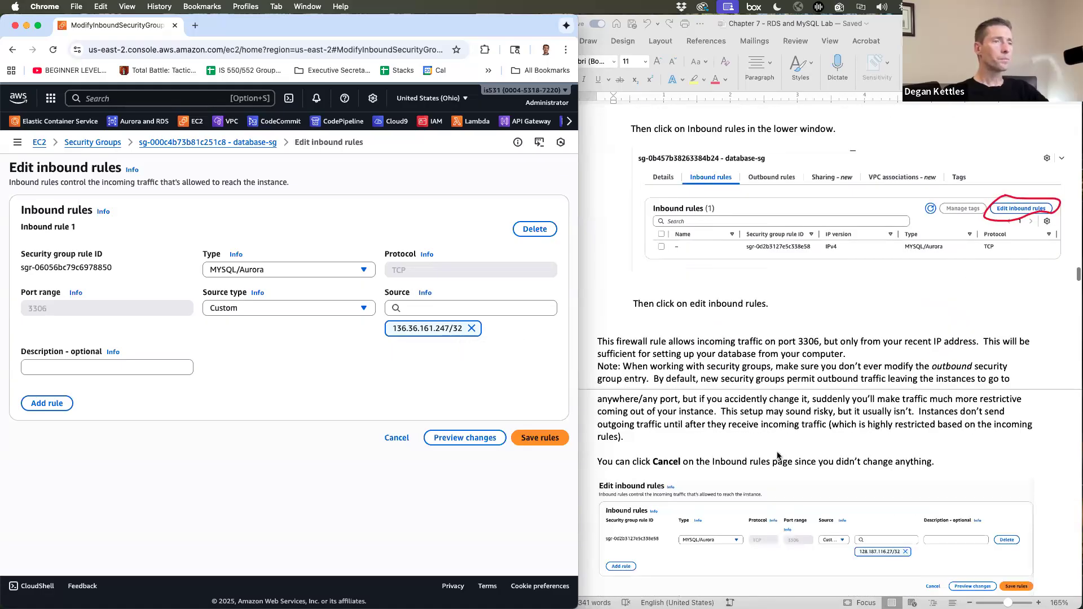
scroll(777, 456, down, 3)
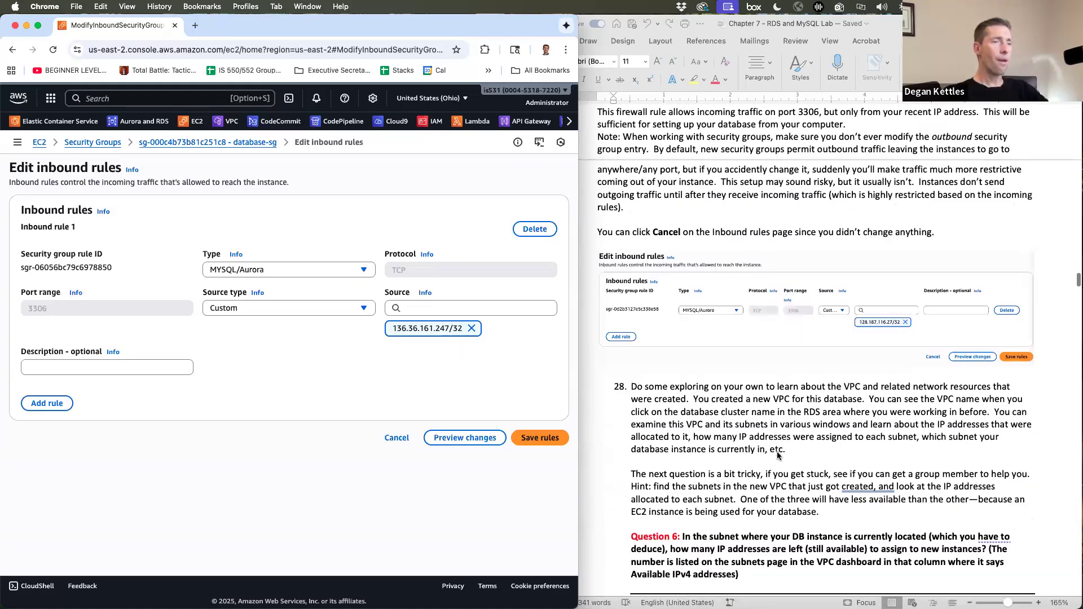
scroll(777, 456, down, 1)
scroll(777, 455, down, 3)
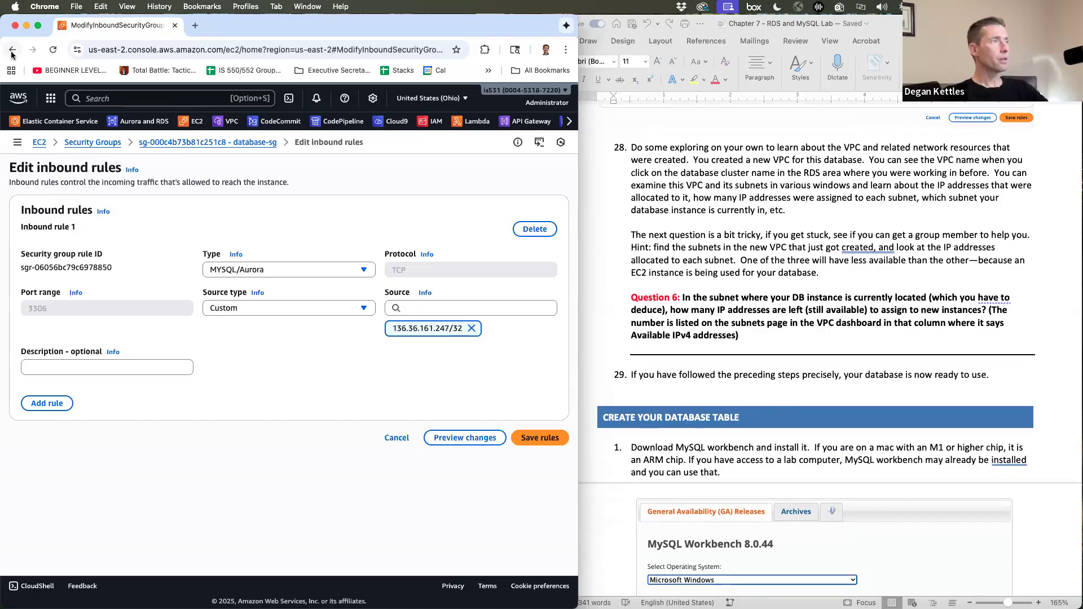
click(12, 51)
click(12, 51)
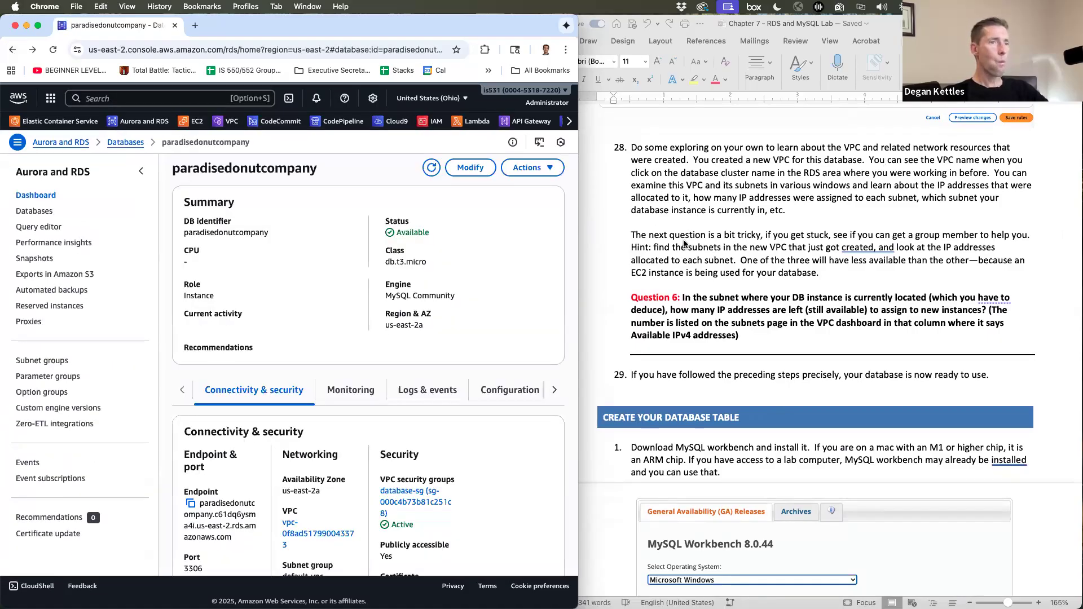
scroll(684, 243, up, 6)
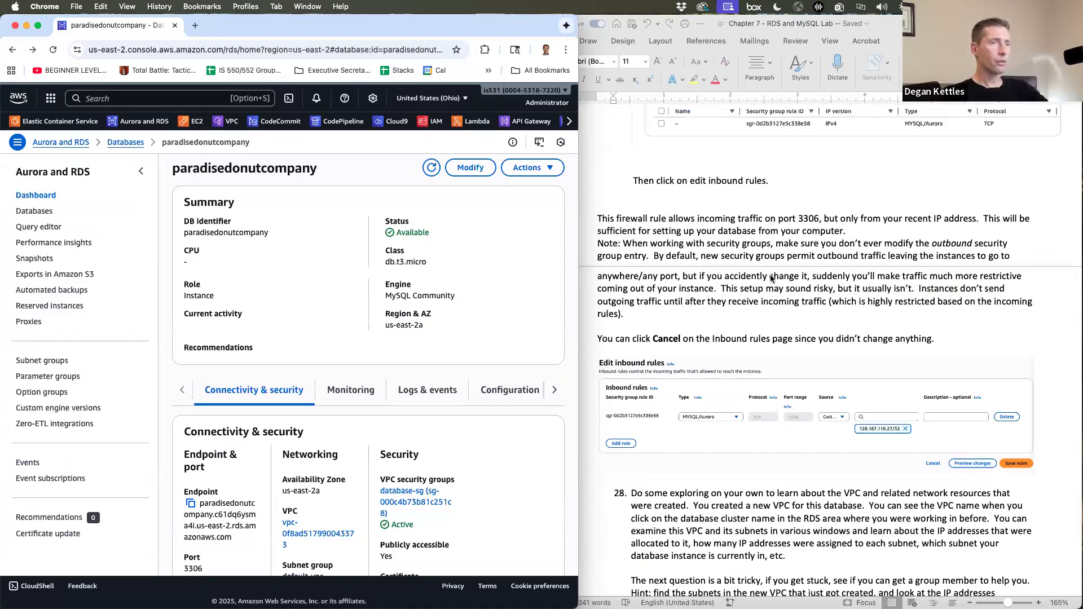
scroll(786, 333, down, 5)
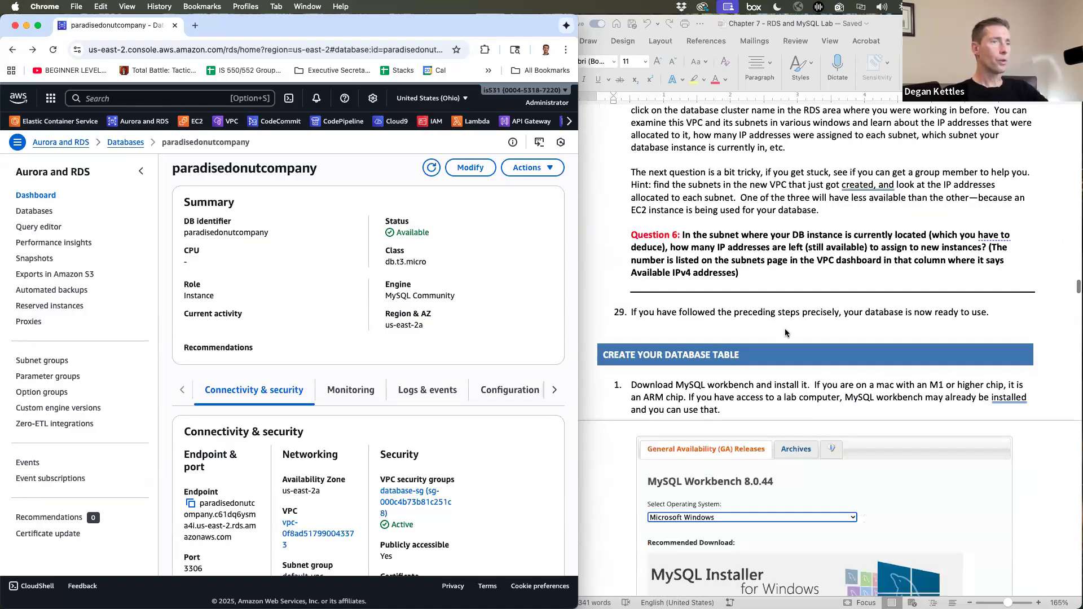
scroll(338, 342, down, 4)
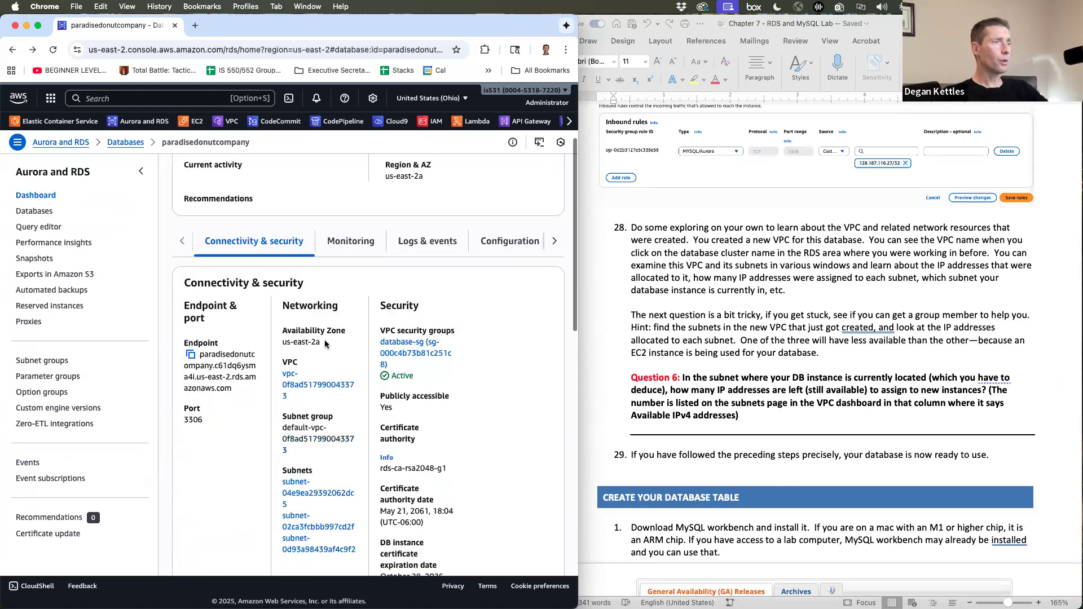
click(297, 343)
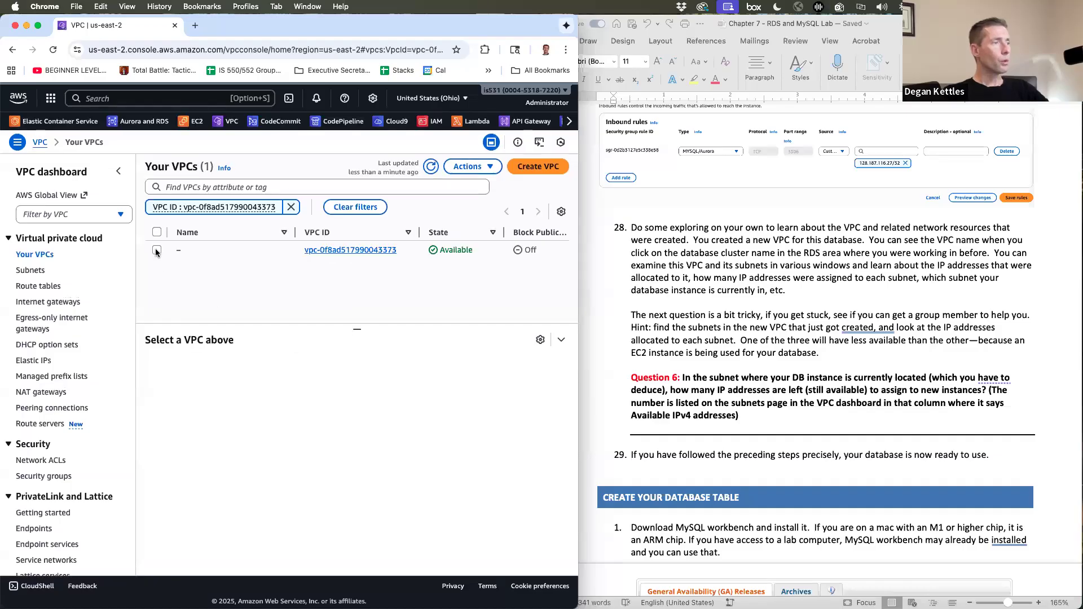
- Select the VPC, note the /16 part of its 172.30.0.0/16 CIDR, and bring up its resource map
click(157, 250)
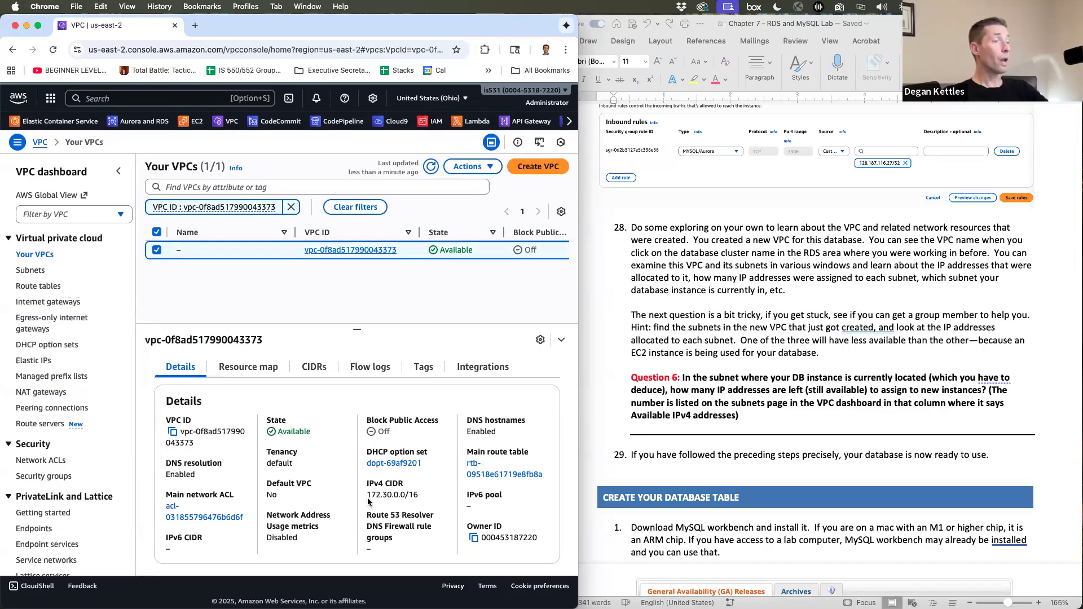
drag(399, 495, 419, 496)
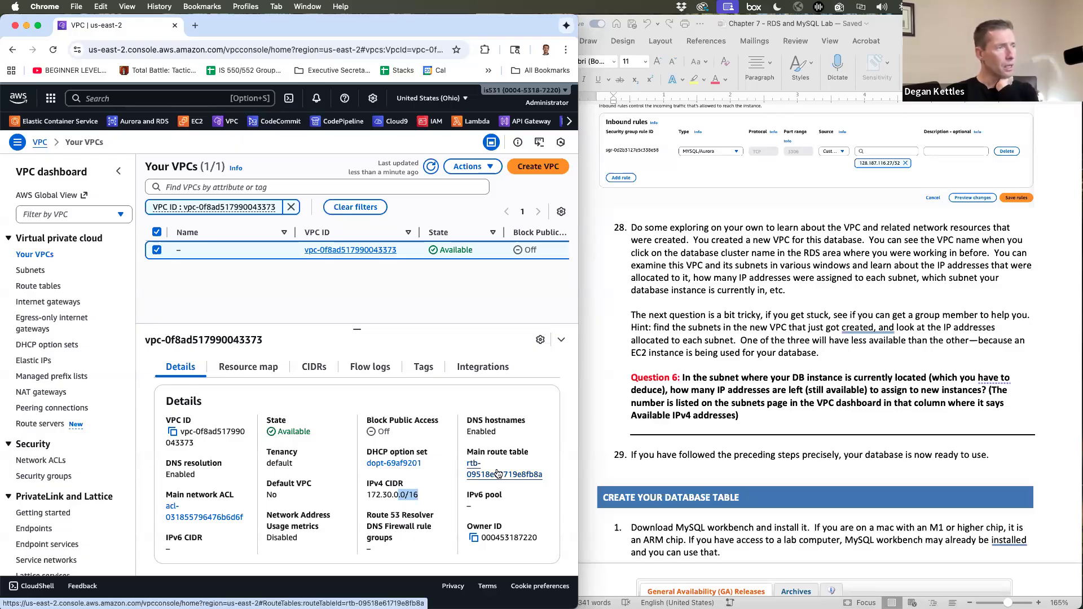
click(236, 373)
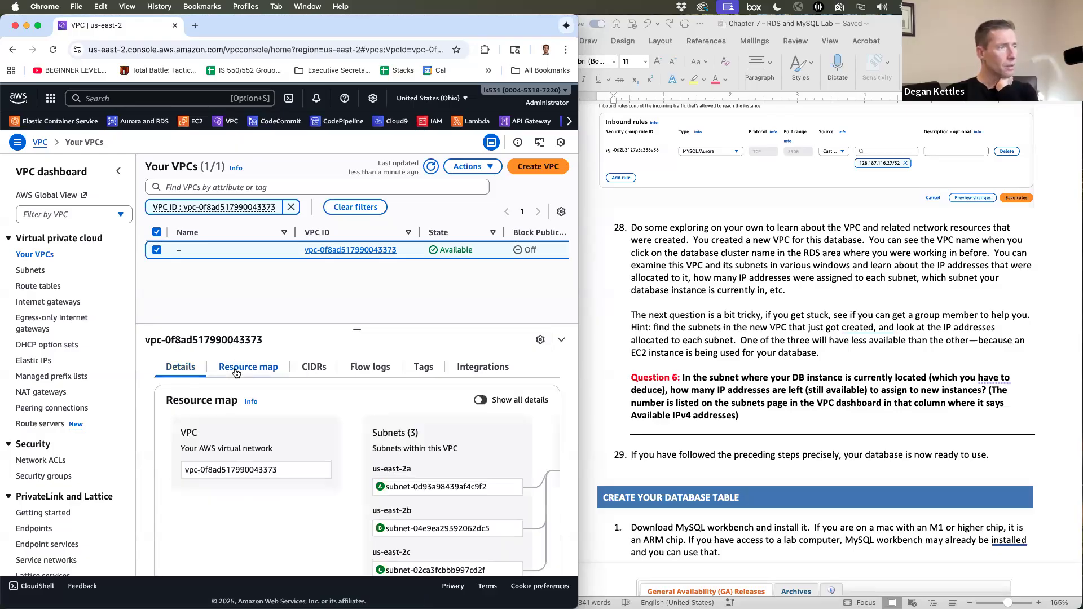
- Scan the resource map: three subnets in us-east-2a/2b/2c, one route table, an internet gateway
scroll(473, 454, down, 1)
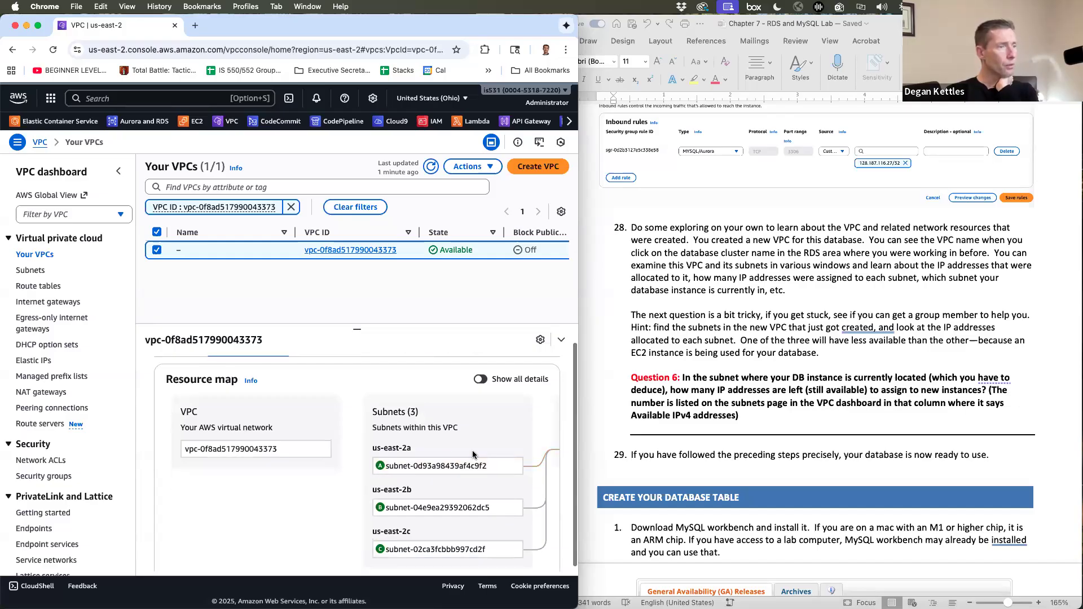
scroll(446, 468, down, 1)
scroll(415, 469, up, 2)
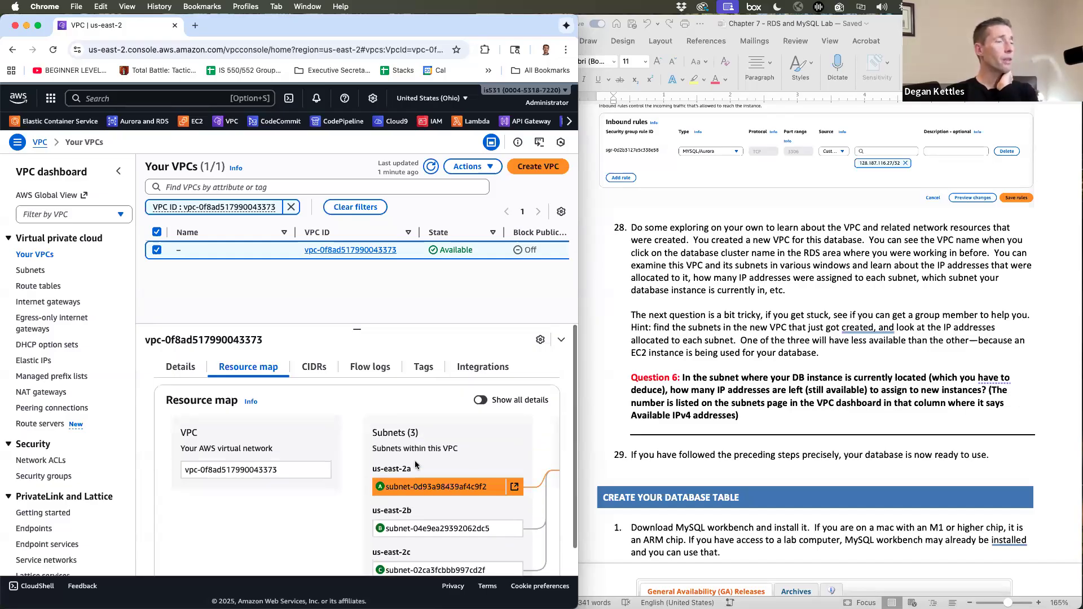
scroll(415, 464, down, 1)
scroll(415, 465, right, 5)
scroll(415, 464, right, 1)
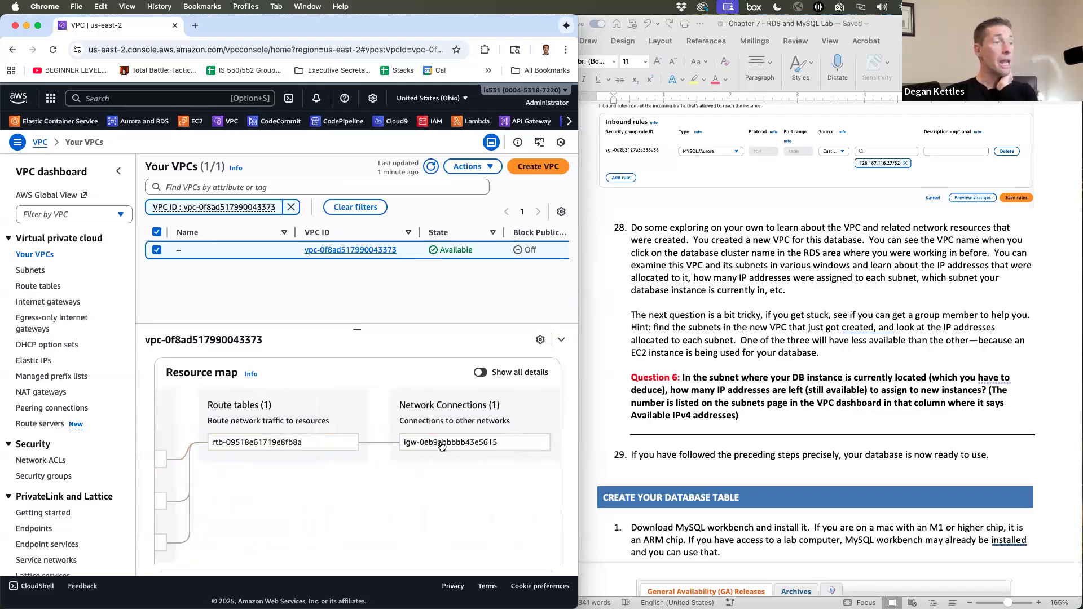
scroll(263, 494, left, 2)
scroll(263, 494, left, 5)
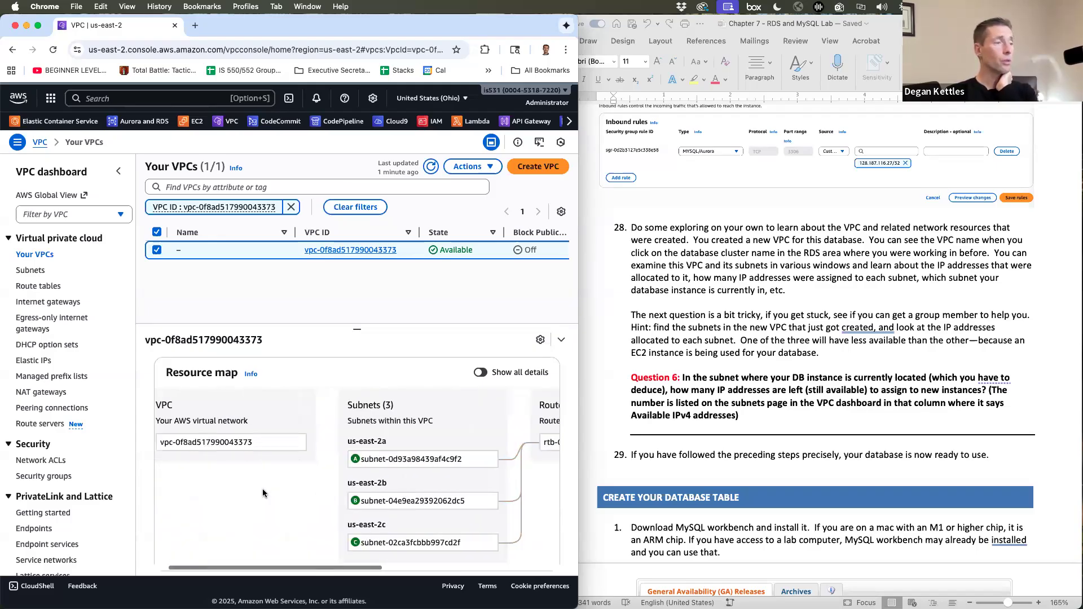
scroll(263, 494, right, 3)
scroll(263, 494, right, 5)
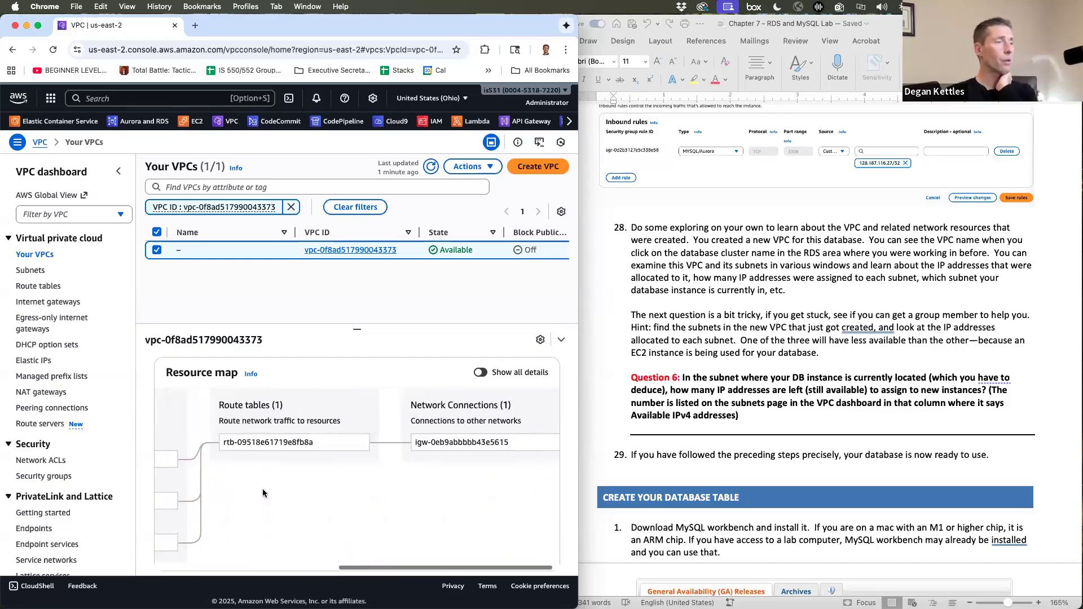
scroll(263, 494, left, 4)
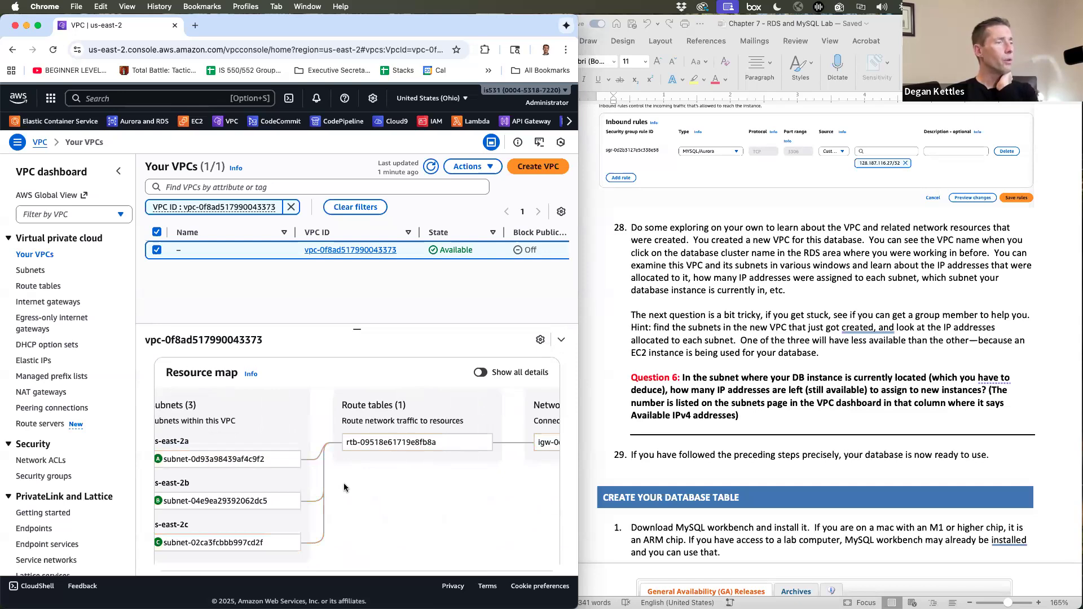
scroll(341, 474, left, 3)
scroll(346, 480, left, 2)
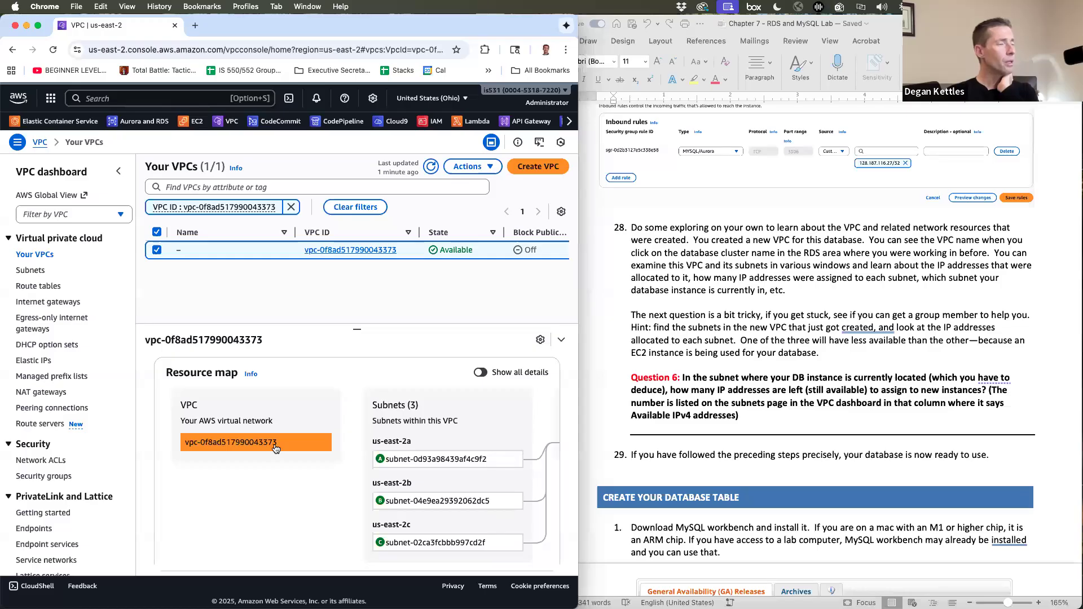
- Open the Subnets list, enlarge the table area, and sort the six subnets by VPC
click(35, 272)
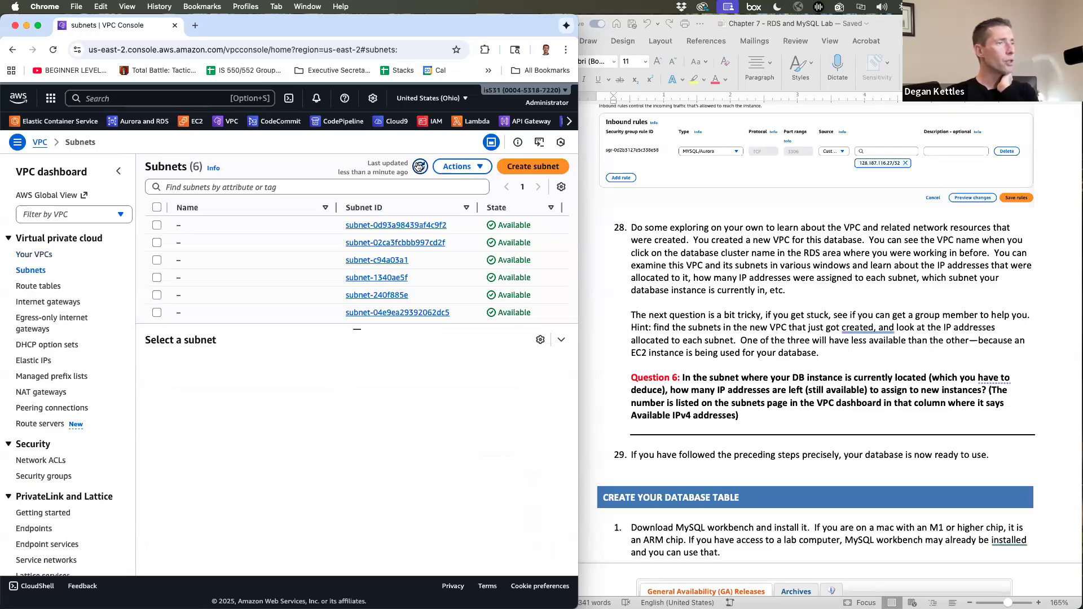
drag(358, 327, 365, 371)
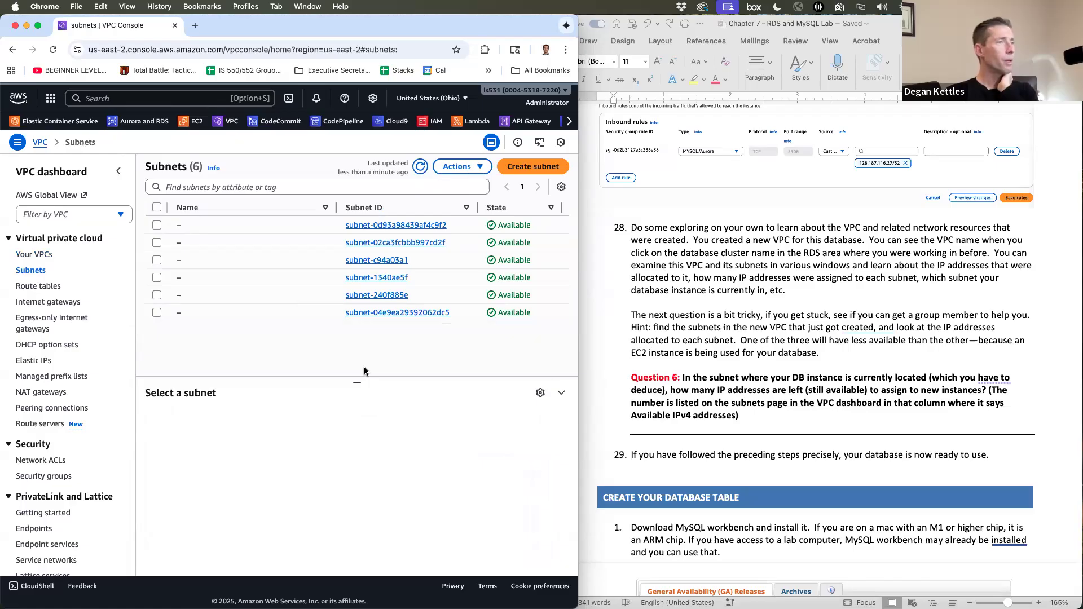
scroll(429, 202, right, 10)
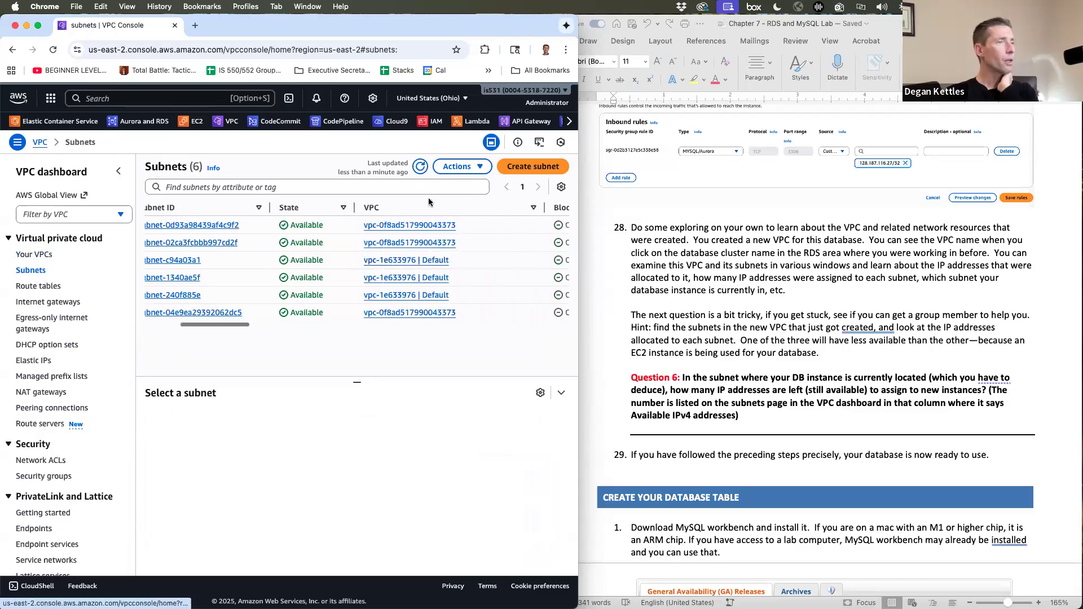
click(429, 206)
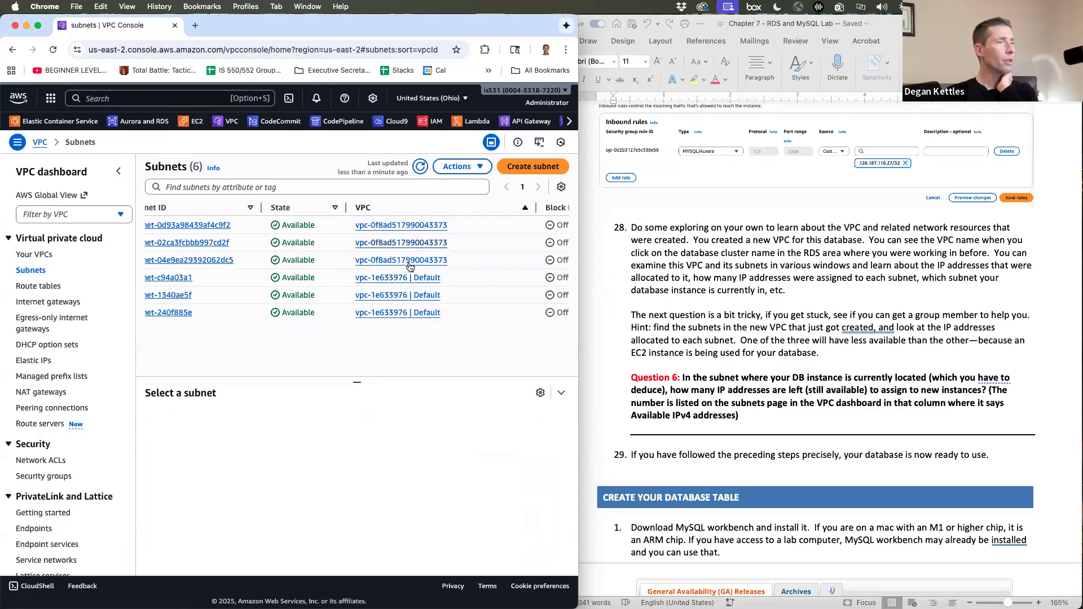
- Bring the IPv4 CIDR column into view, showing the new VPC's three 172.30.x.0/24 subnets
scroll(320, 267, left, 10)
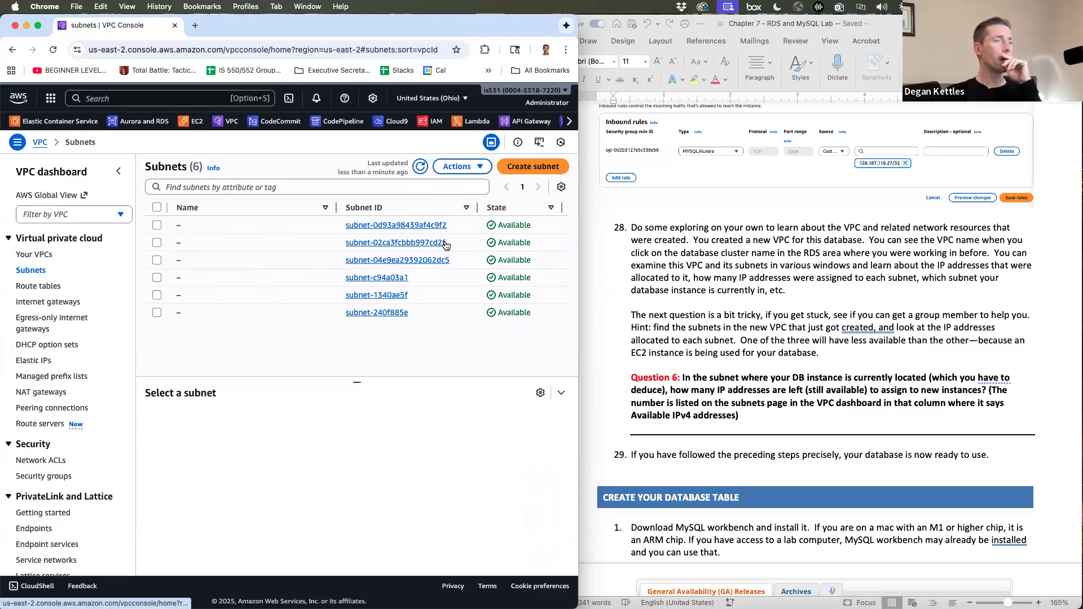
scroll(445, 242, right, 5)
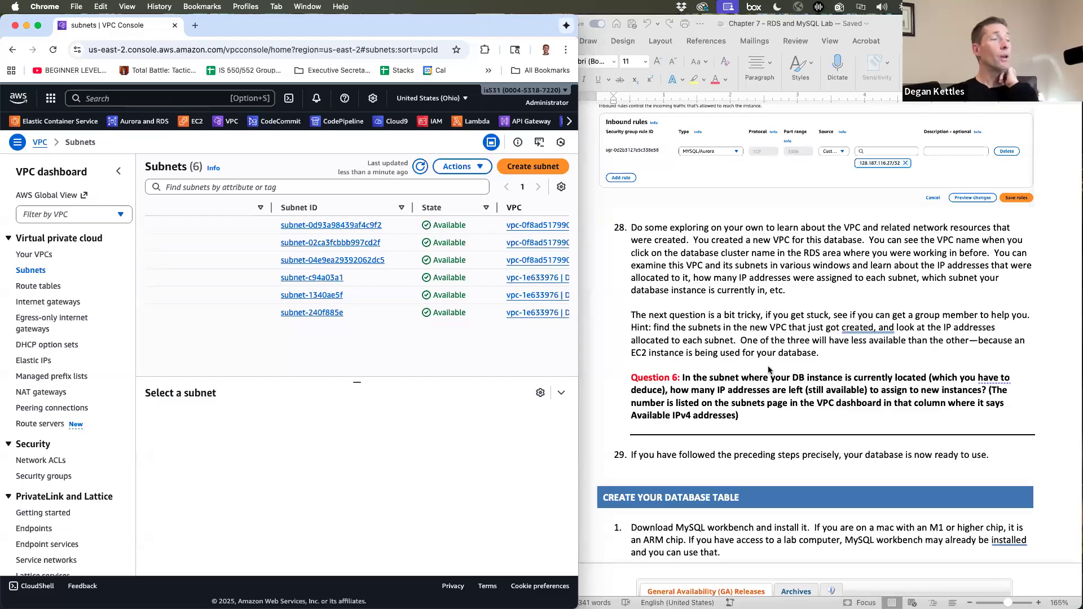
scroll(291, 260, left, 3)
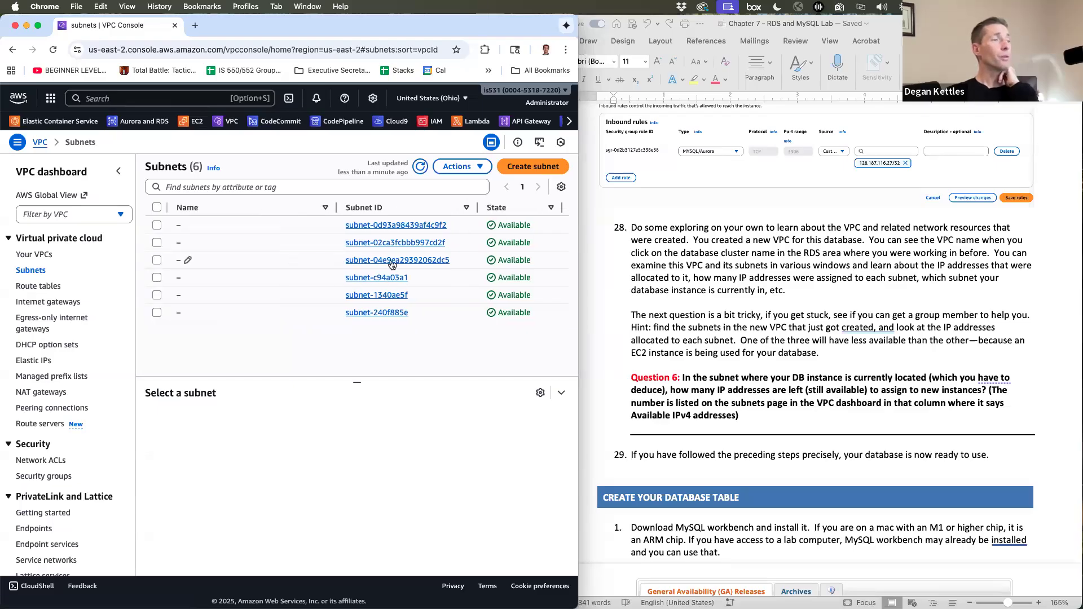
scroll(378, 262, right, 2)
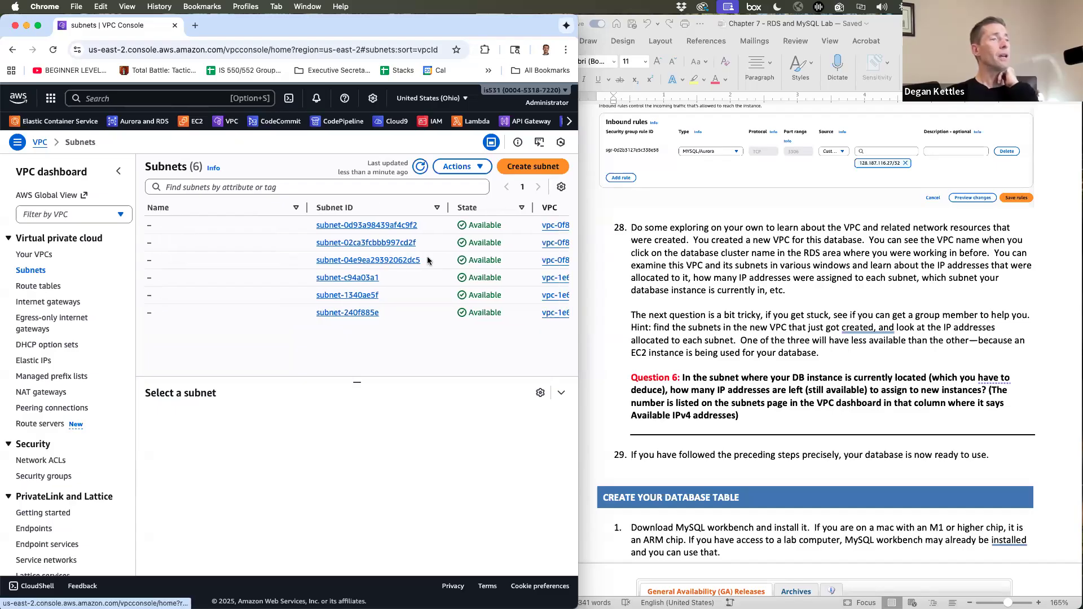
scroll(428, 260, right, 3)
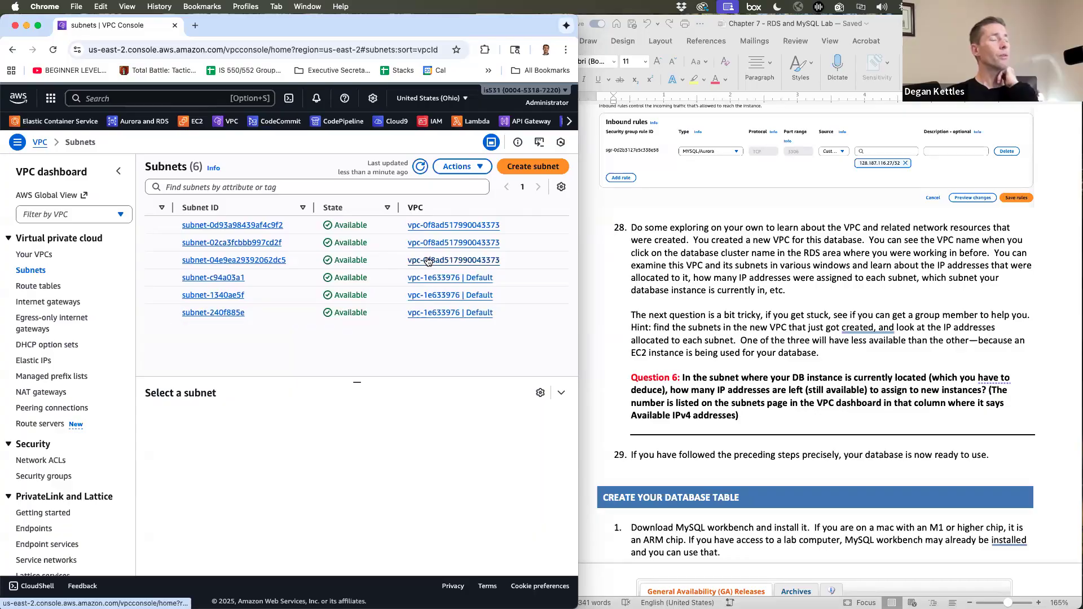
scroll(428, 260, right, 3)
scroll(428, 260, right, 5)
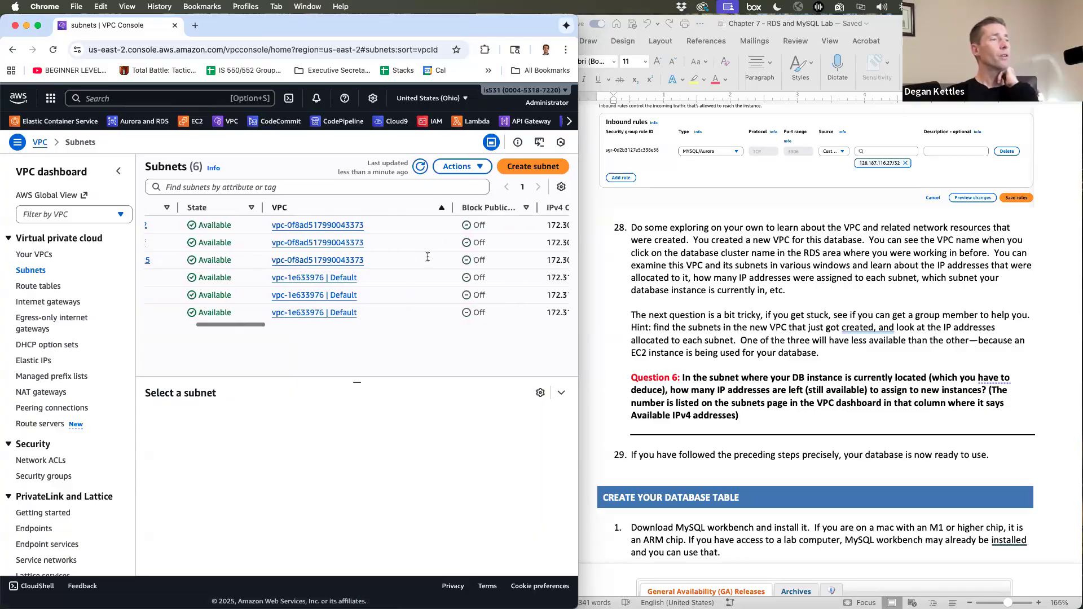
scroll(428, 257, right, 2)
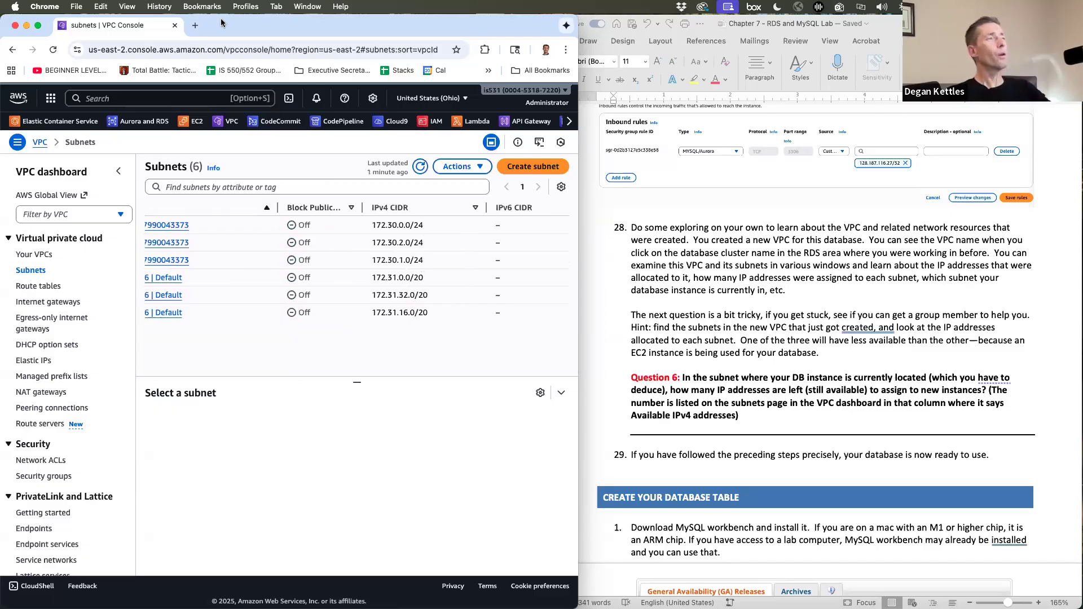
- Calculate =32-24 (result 8) in a new Google Search tab, then return to the Subnets tab
click(195, 27)
text(=)
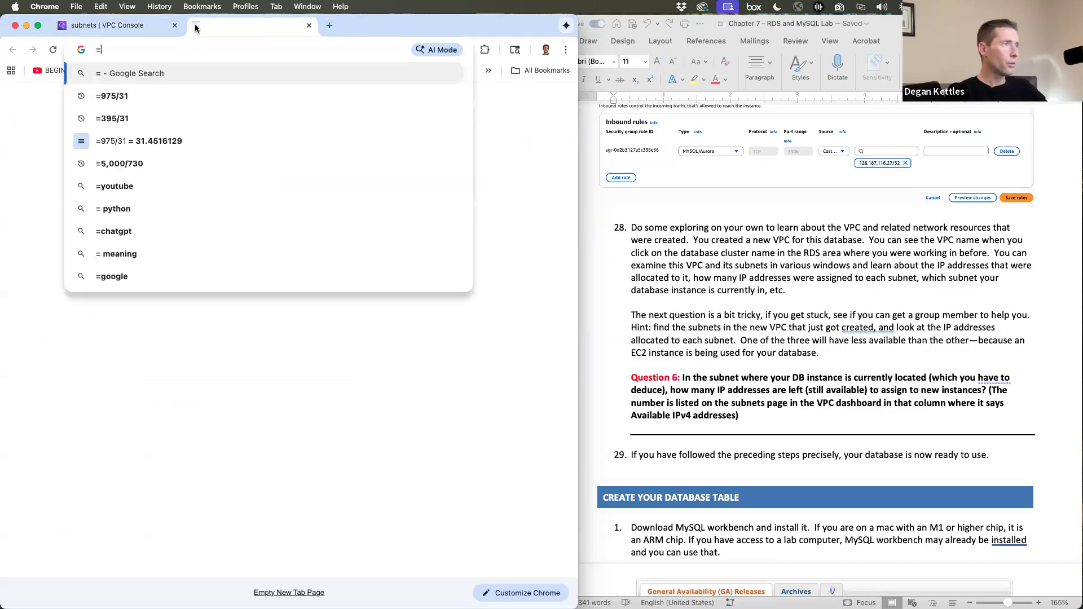
text(32-24)
key(Return)
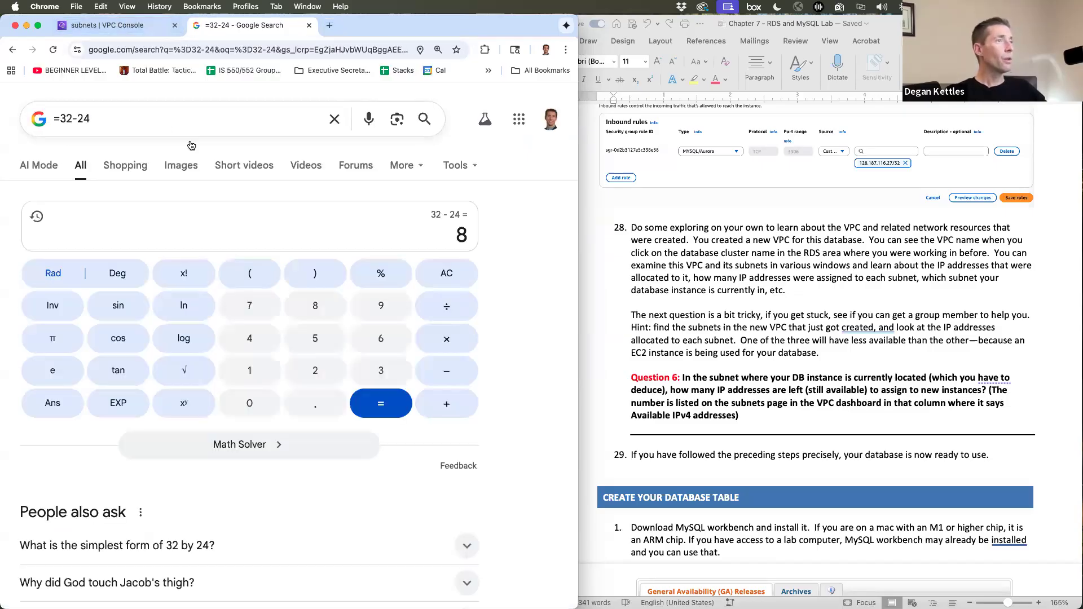
click(114, 27)
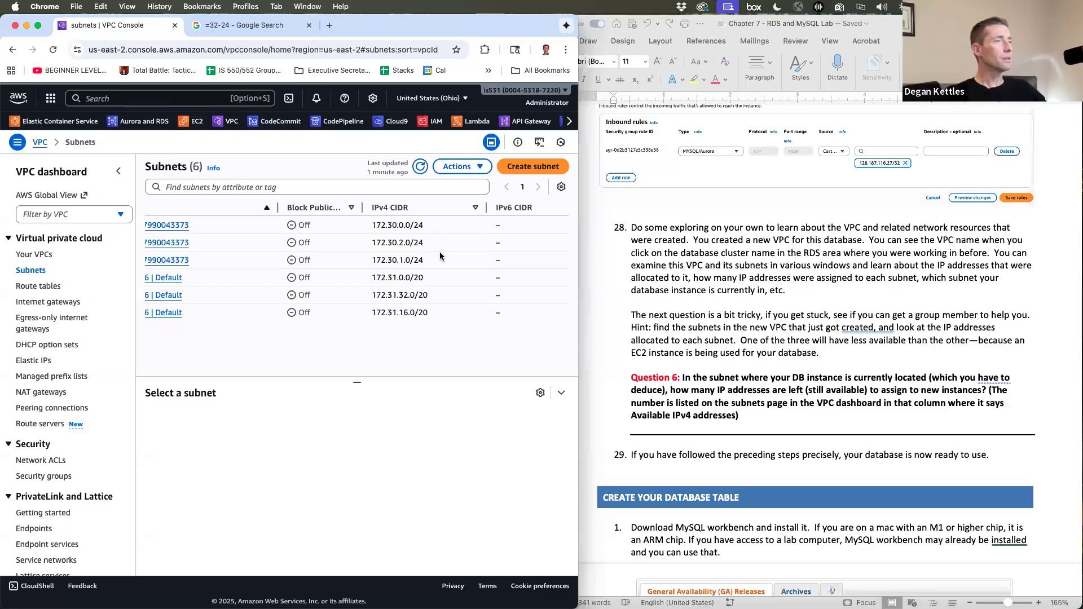
- Show the Available IPv4 addresses column: 250, 251, 251 for the new subnets, 4091 for default ones
scroll(440, 257, right, 10)
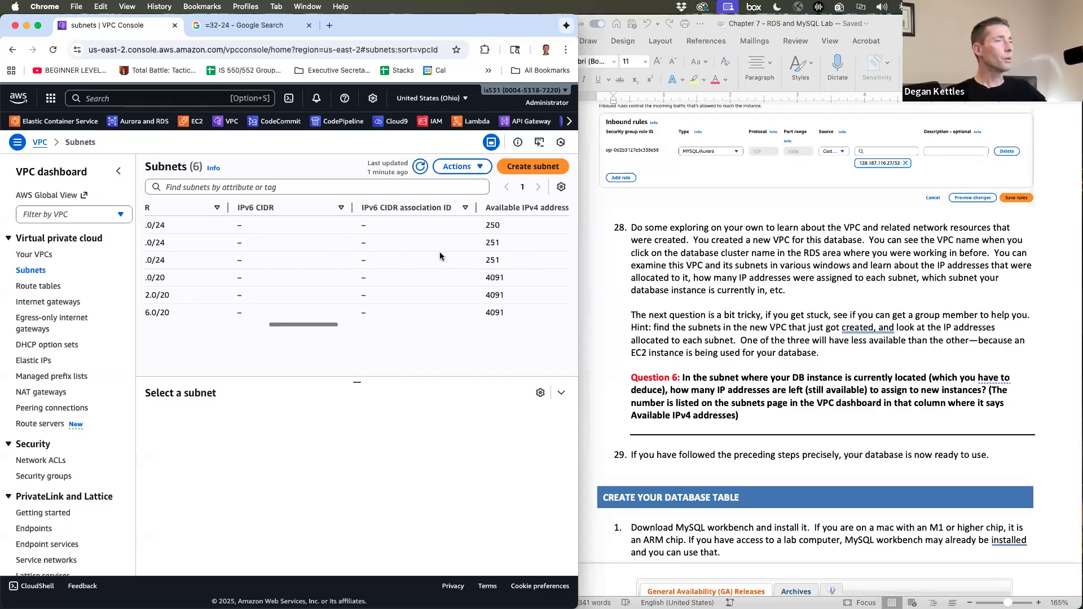
scroll(440, 243, right, 3)
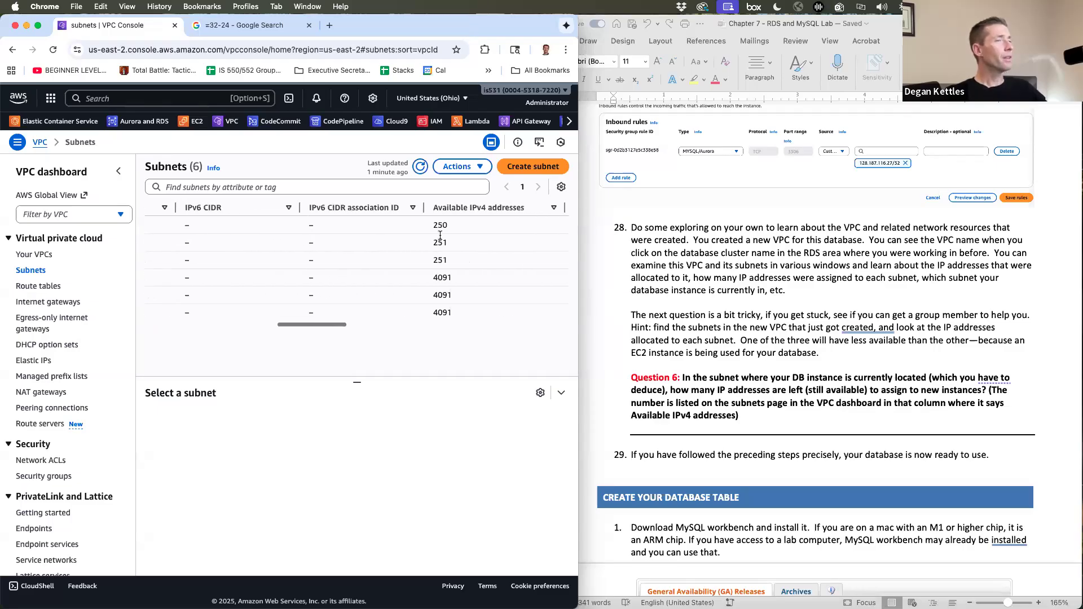
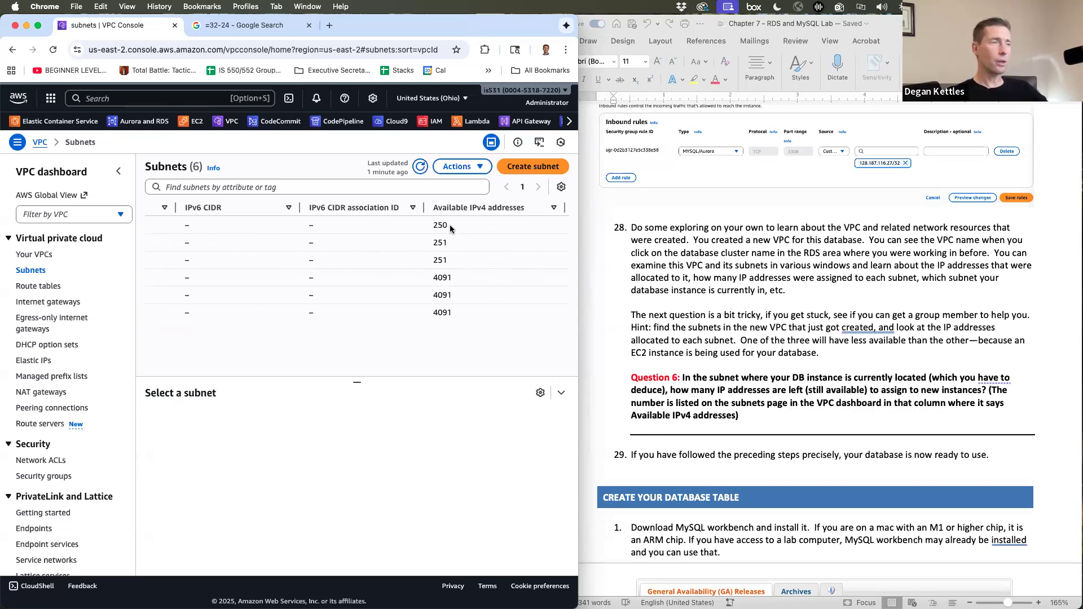
- Check the lab instructions, then scroll the subnet table back left to the Subnet ID column
click(763, 368)
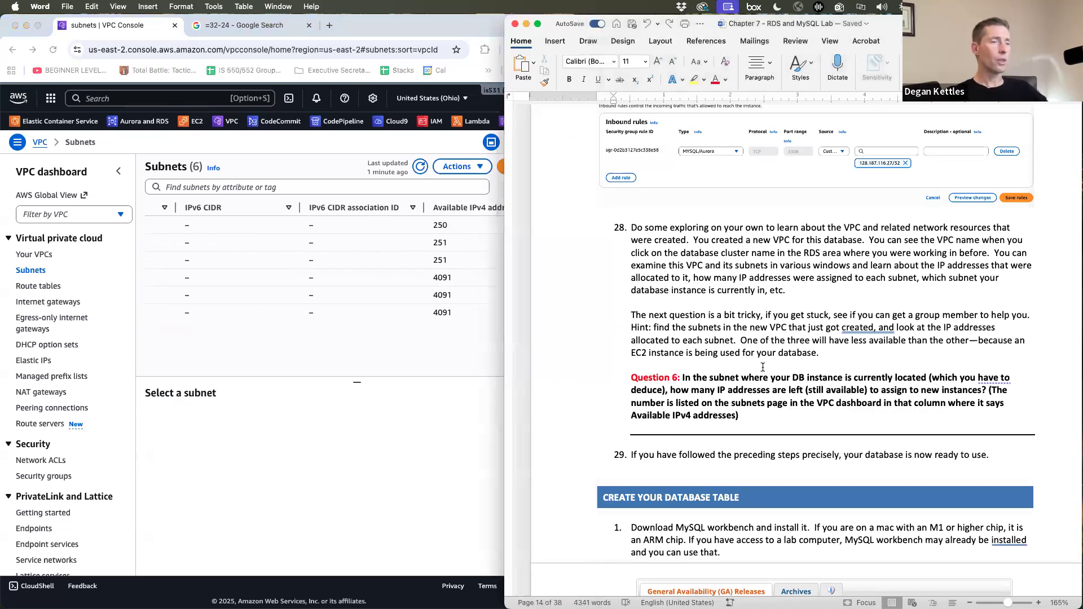
scroll(763, 368, down, 10)
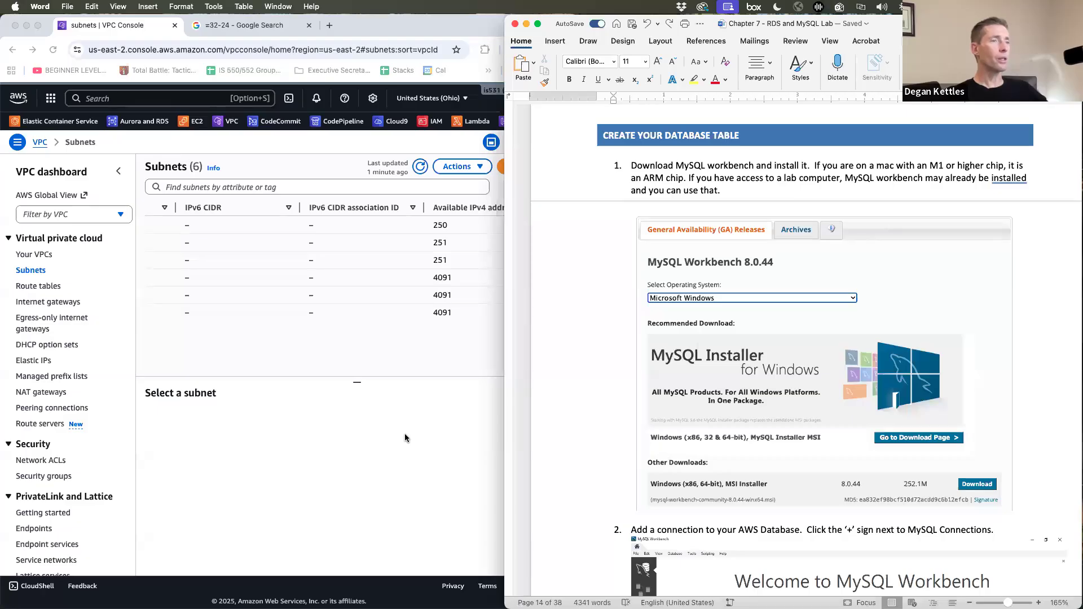
click(405, 438)
scroll(295, 311, left, 10)
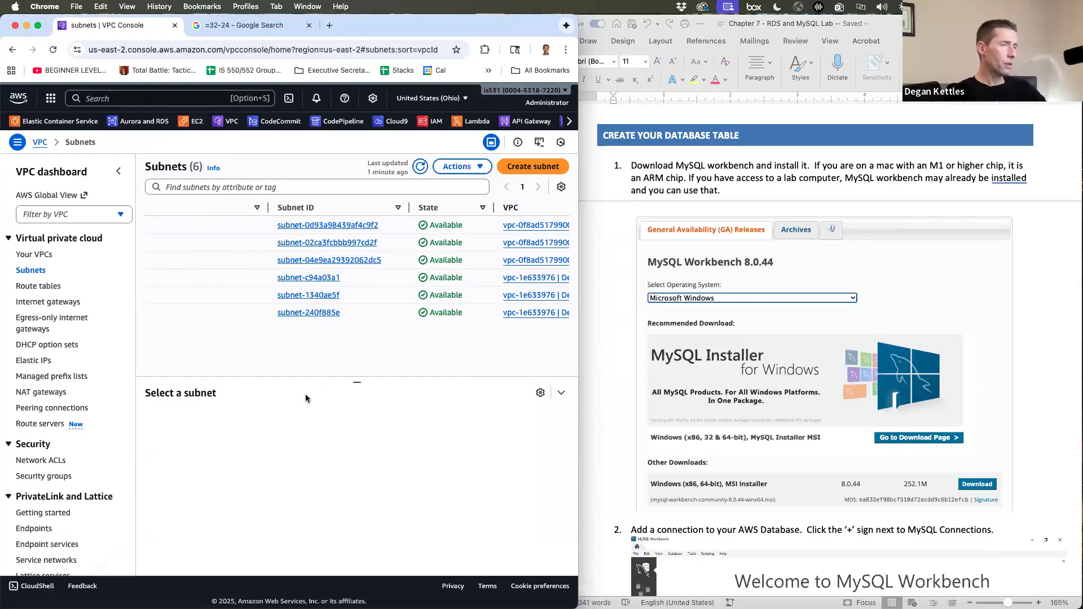
- Launch MySQL Workbench through system search
key(super+space)
text(mysq)
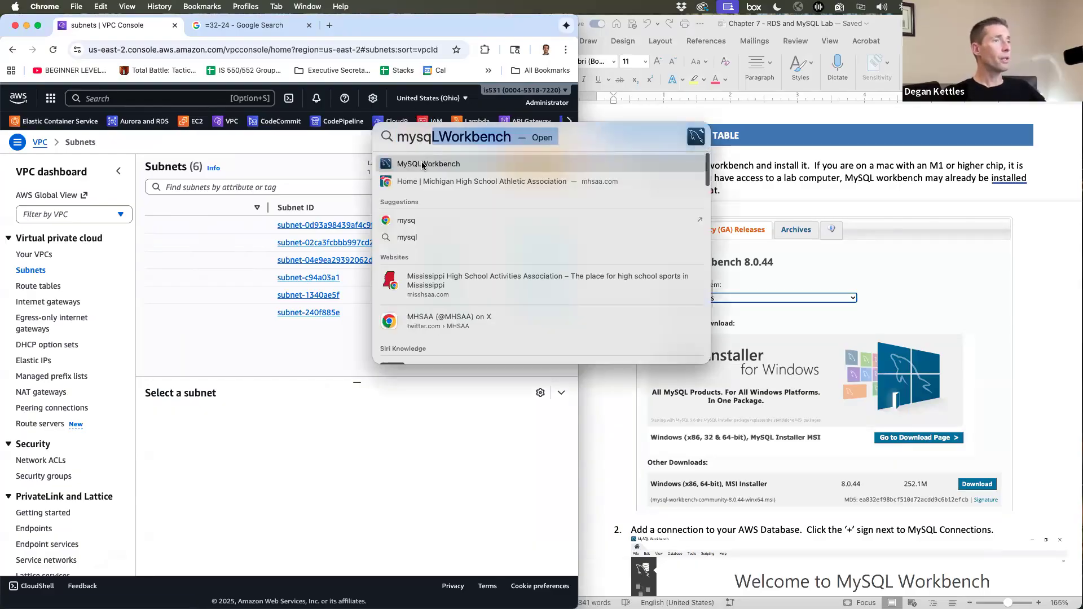
click(422, 163)
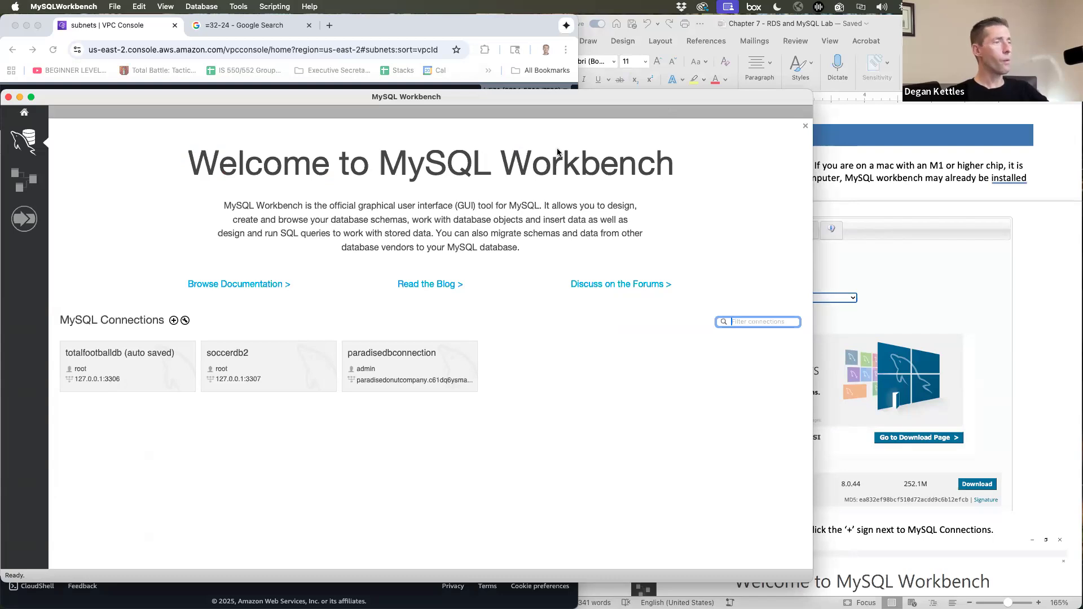
- Delete the old paradisedbconnection and begin a new MySQL connection
right_click(397, 377)
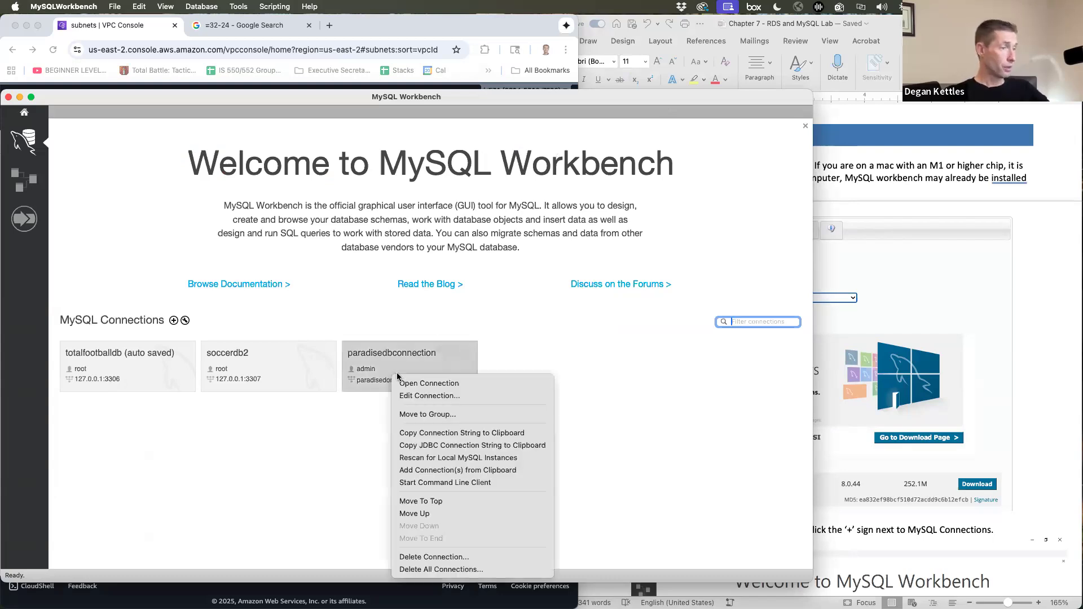
click(416, 558)
click(568, 239)
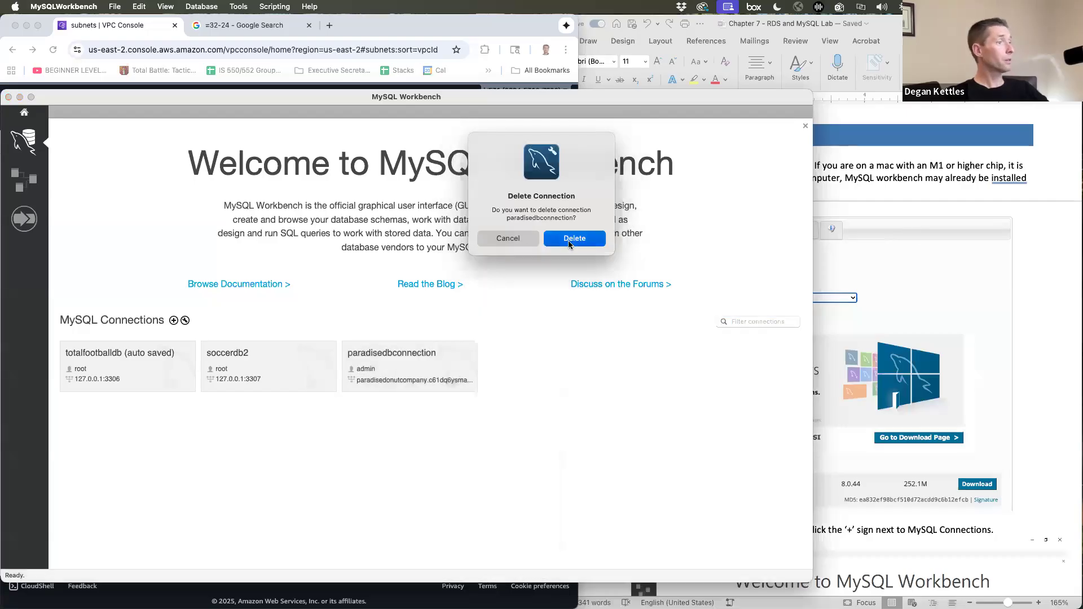
click(174, 320)
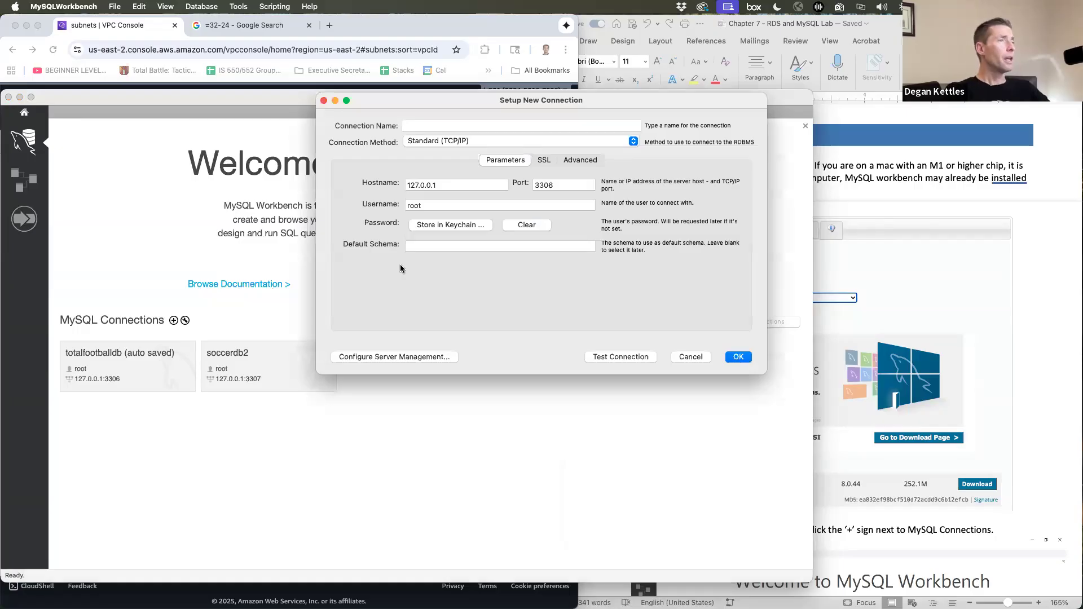
- Enter 'paradisedonutconnection' as the Connection Name, fixing the typo
click(425, 126)
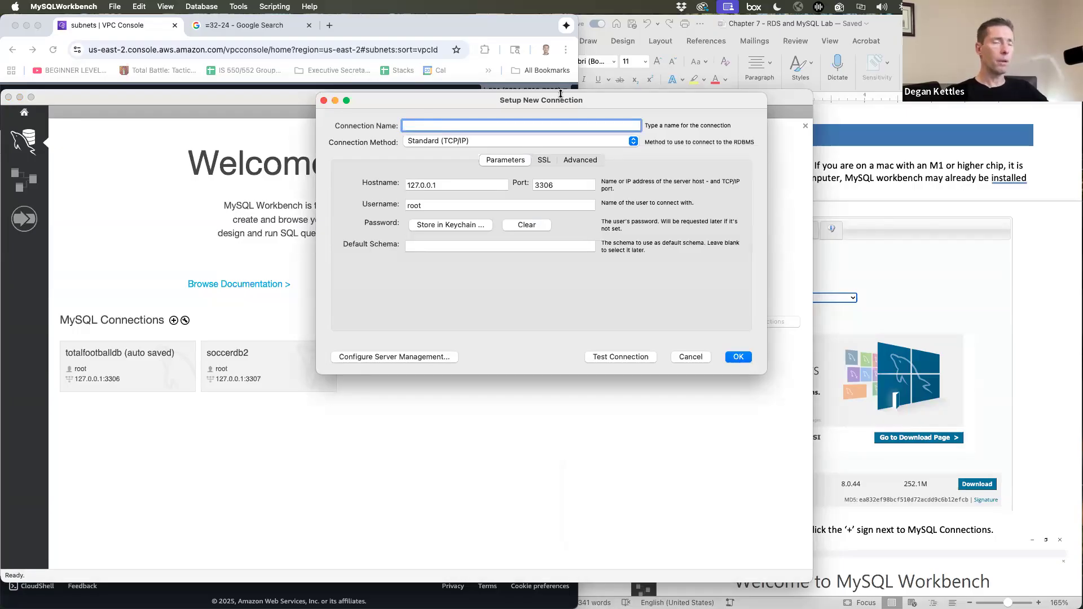
click(931, 279)
scroll(932, 276, down, 6)
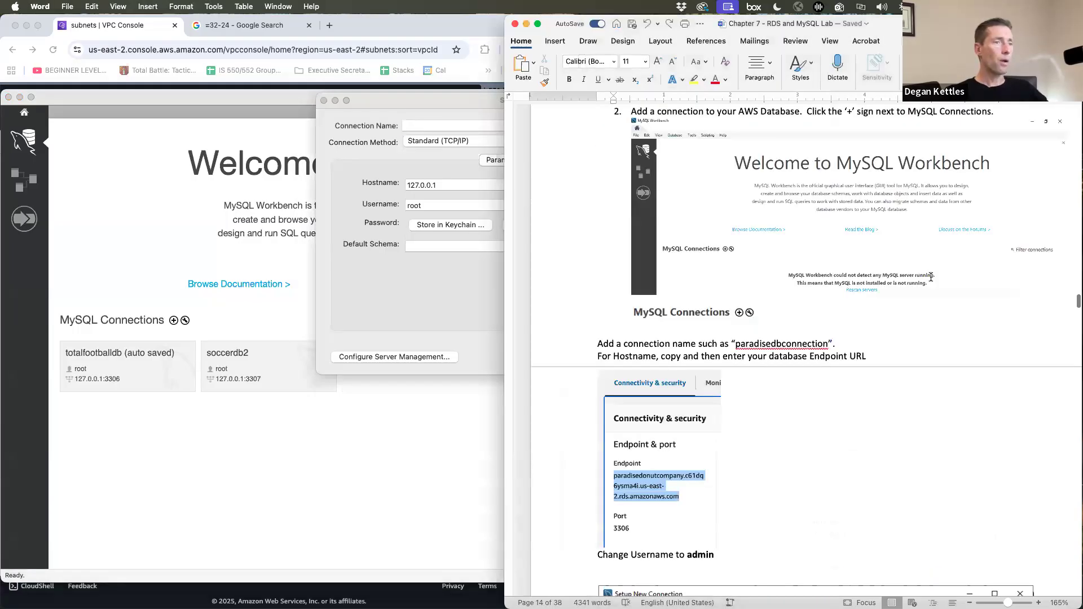
scroll(931, 278, down, 10)
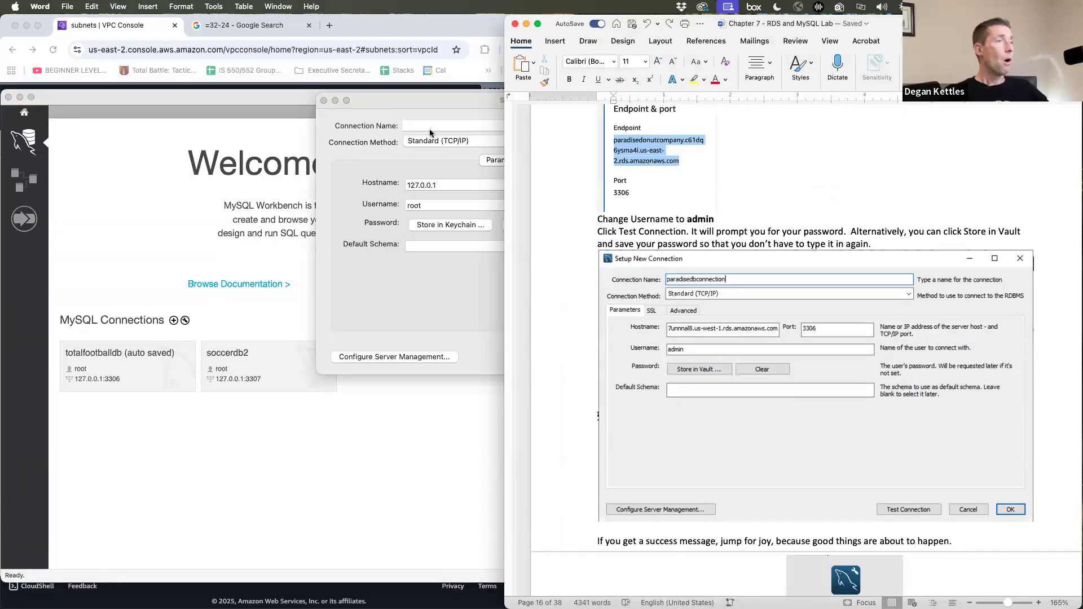
click(430, 130)
text(parad)
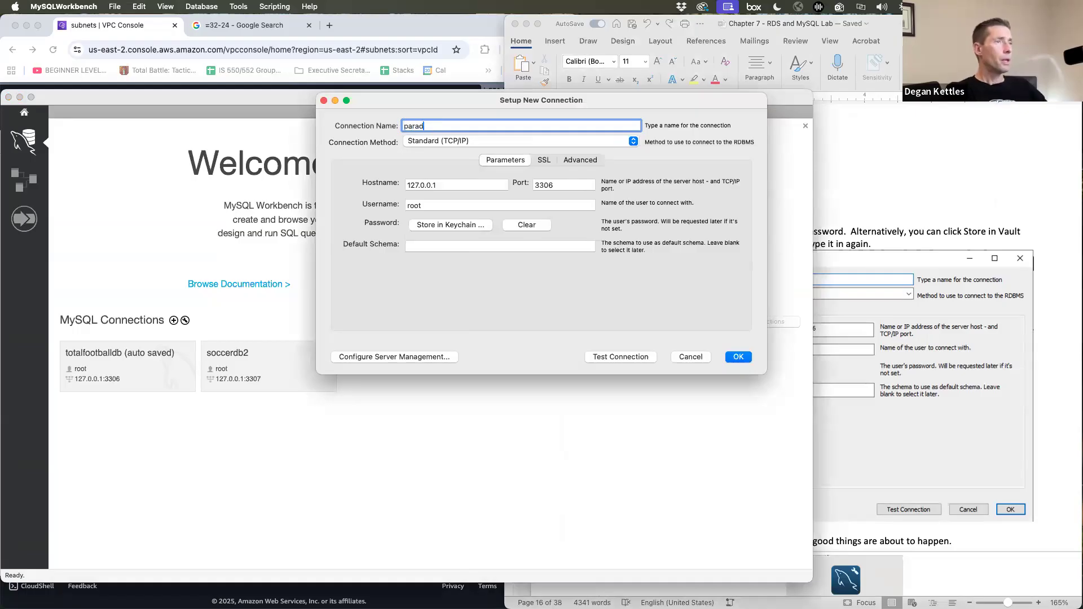
text(isedonutconnecgtion)
key(BackSpace)
key(BackSpace)
key(BackSpace)
key(BackSpace)
key(BackSpace)
text(tion)
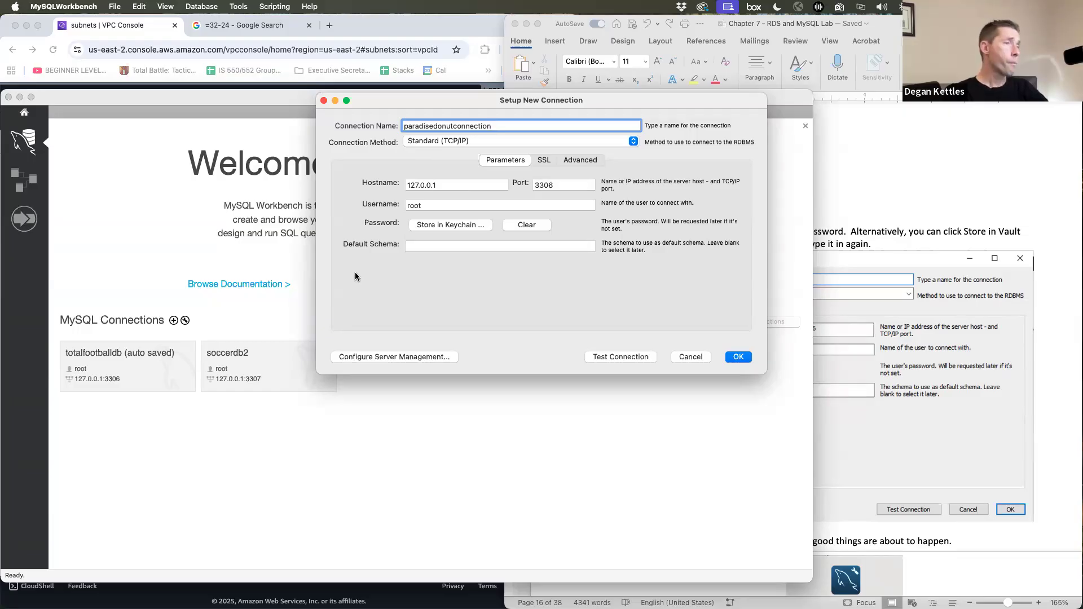
- Copy the paradisedonutcompany RDS instance endpoint from Connectivity & security
click(125, 26)
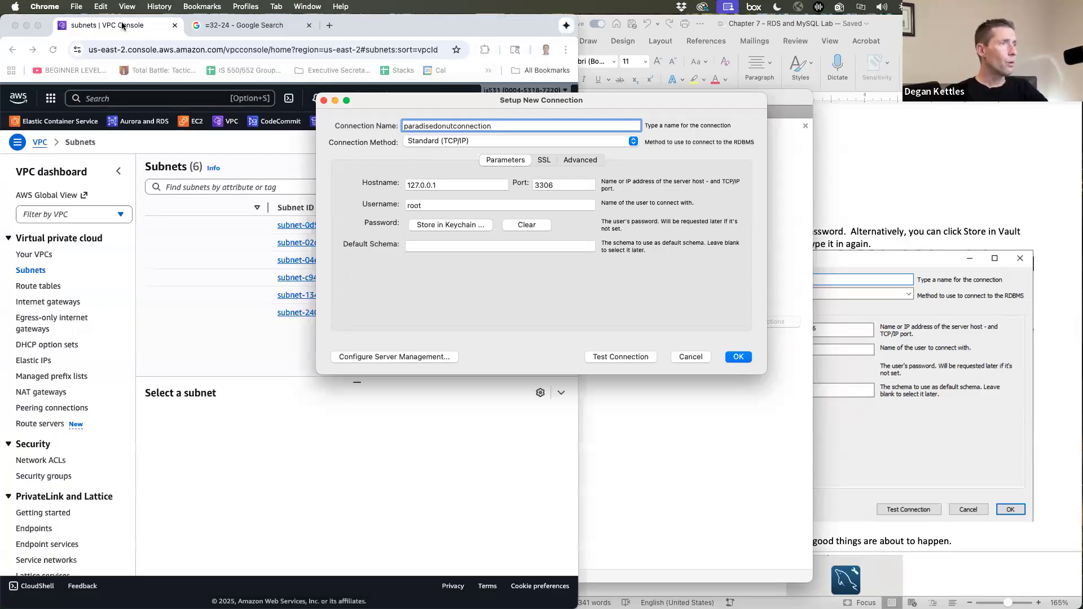
click(142, 125)
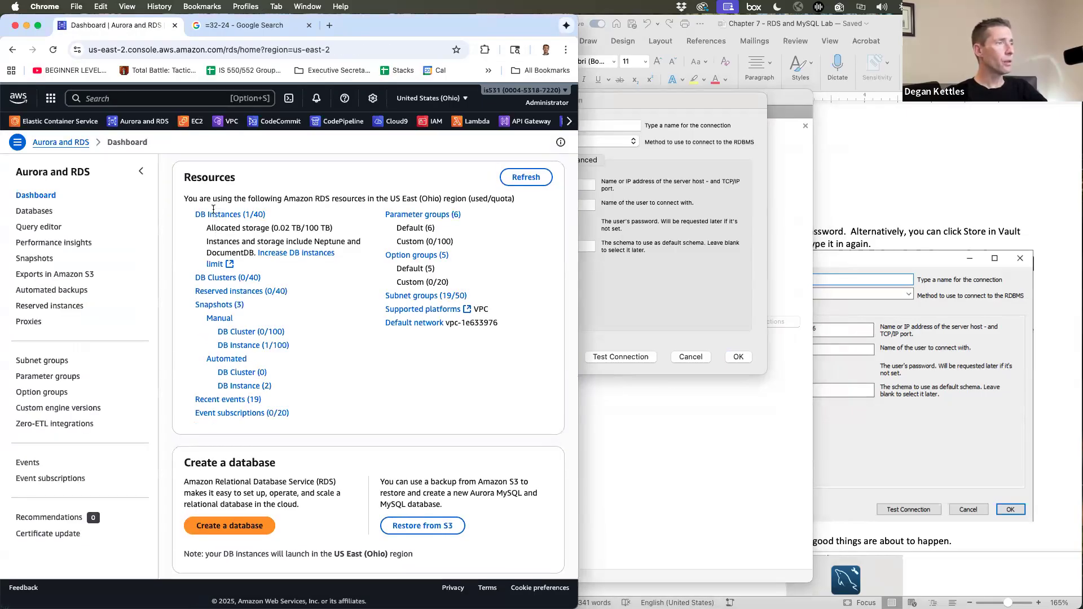
click(213, 217)
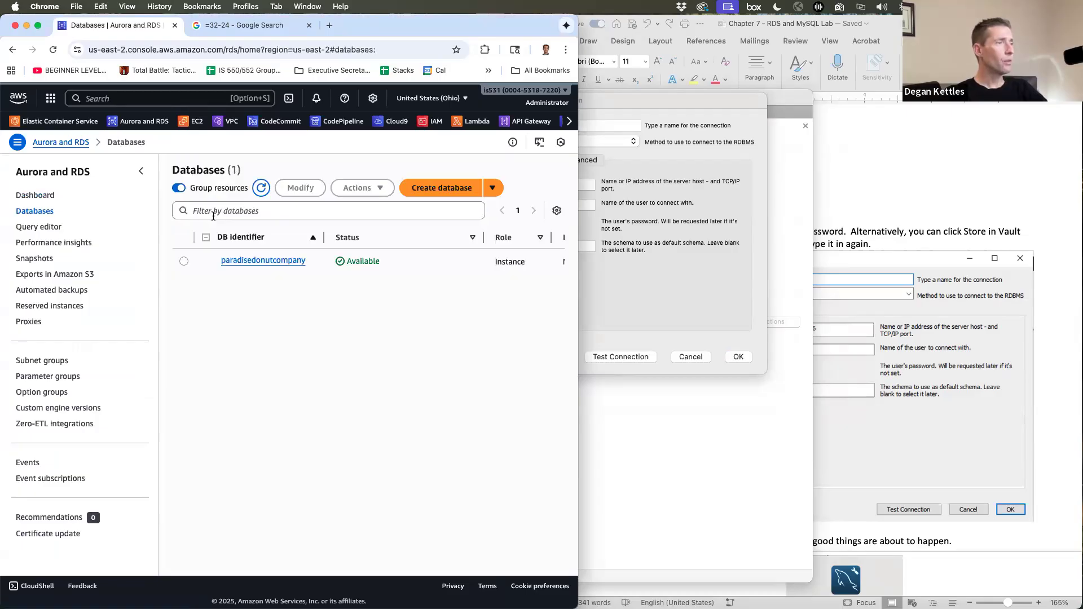
click(269, 262)
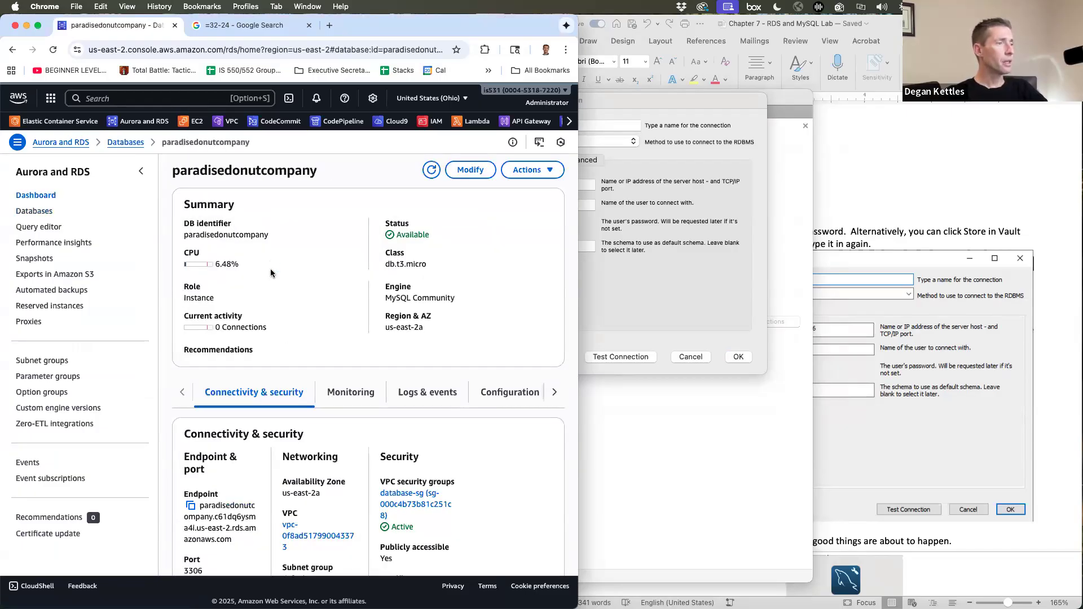
scroll(282, 332, down, 4)
click(191, 389)
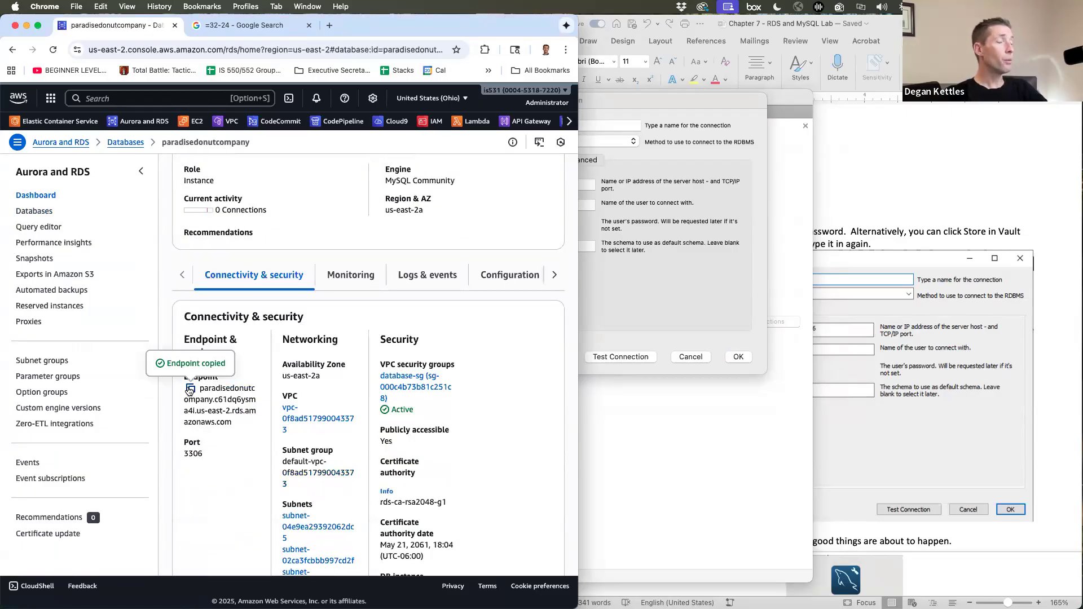
click(658, 269)
- Set Hostname to the pasted RDS endpoint and Username to admin
double_click(415, 186)
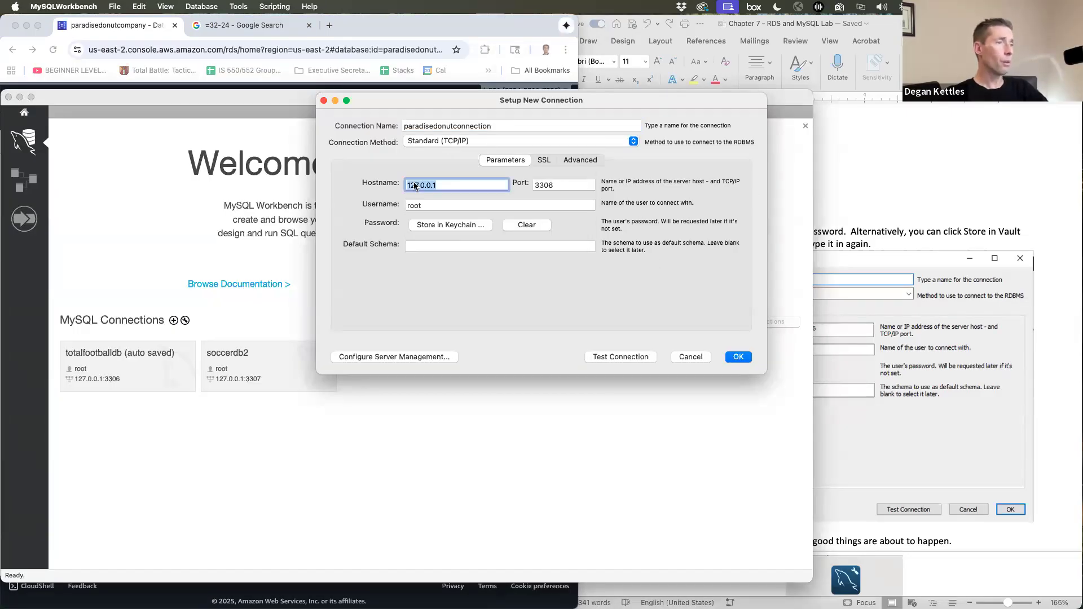
key(super+v)
key(Tab)
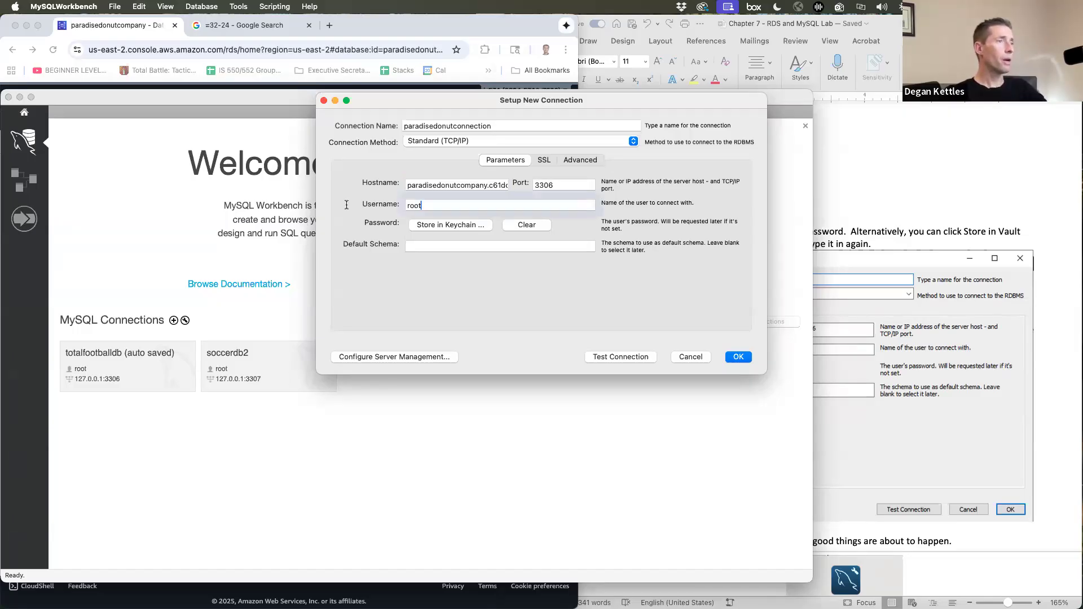
text(admin)
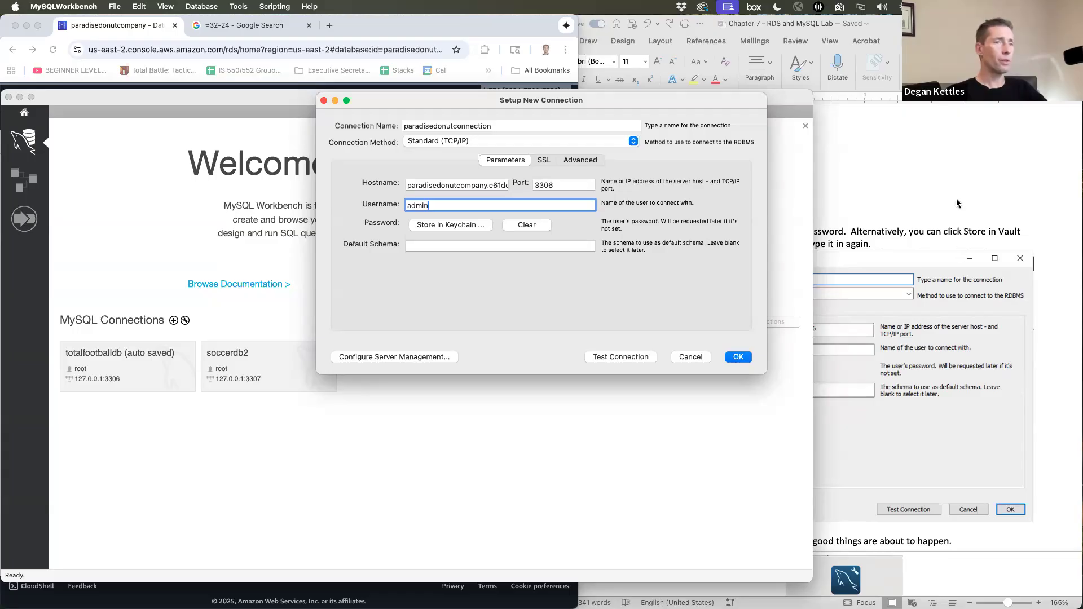
- Test the connection with the admin password and dismiss the success message
click(623, 356)
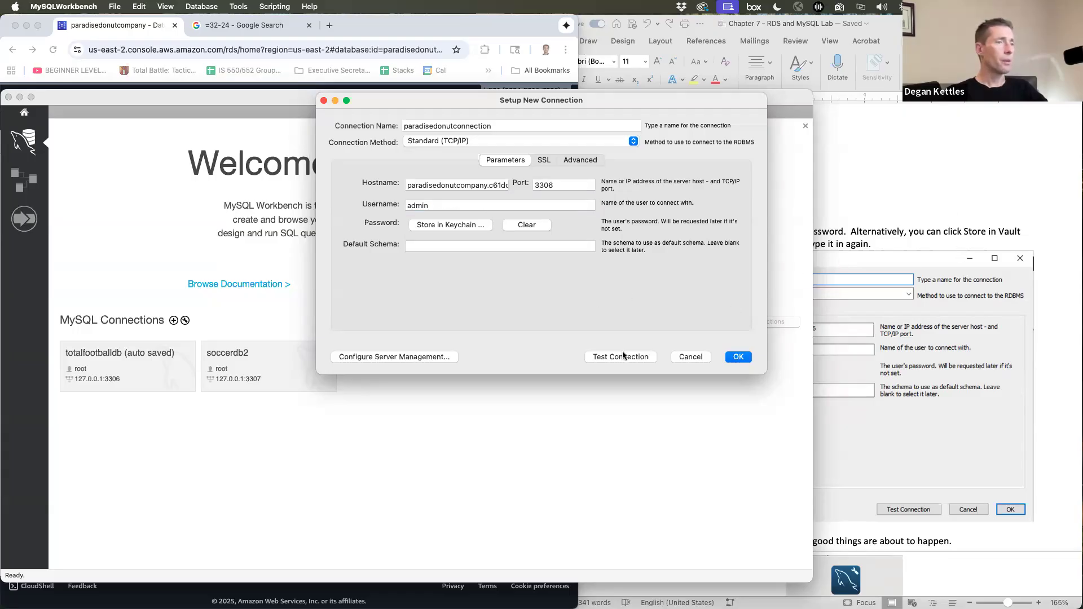
click(620, 358)
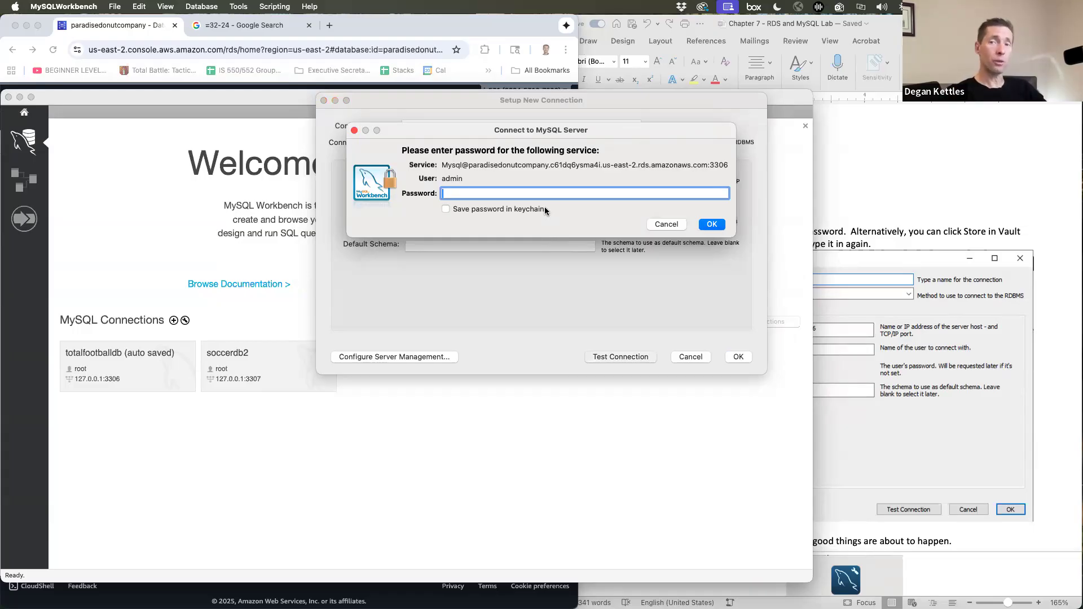
text(•••••••••)
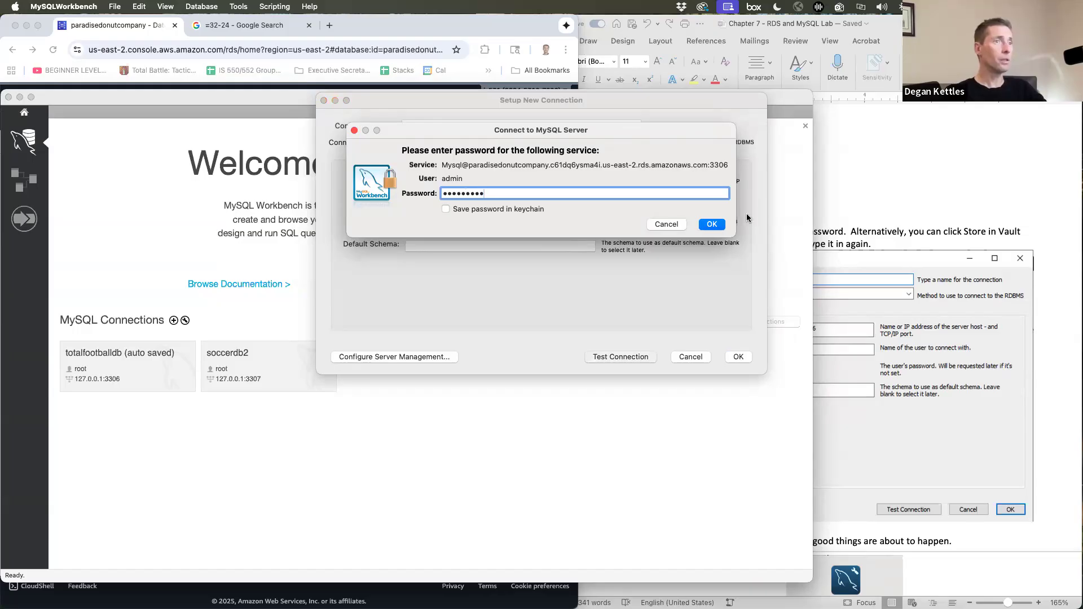
click(715, 224)
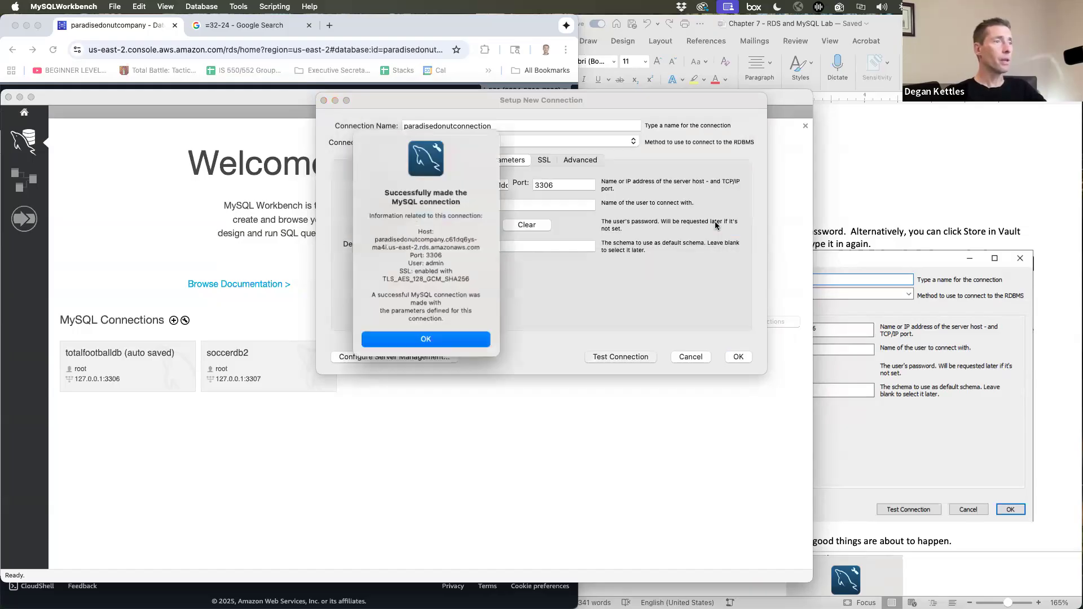
click(437, 339)
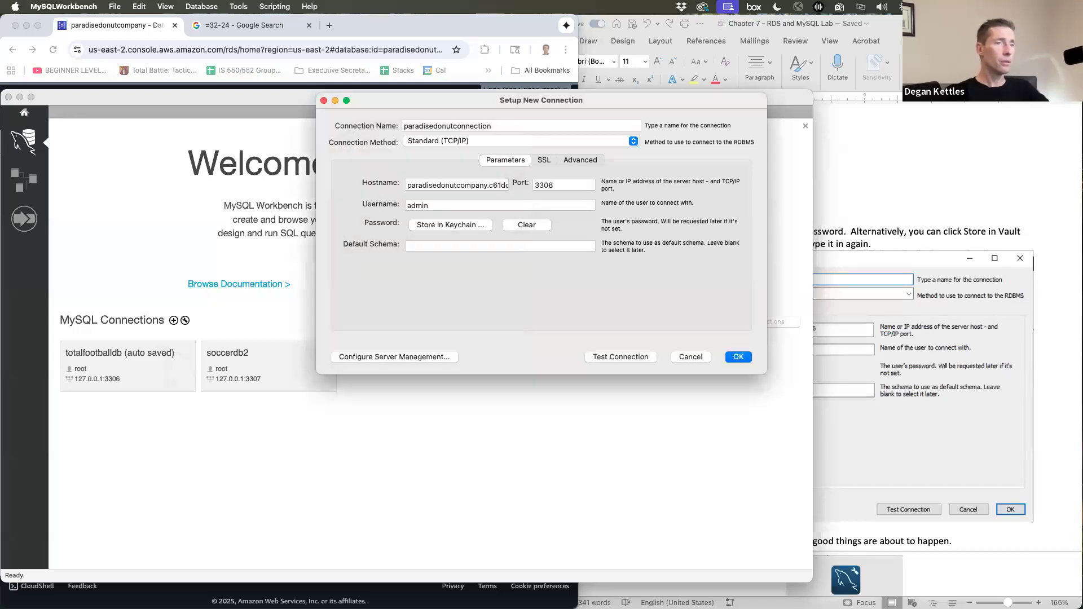
- Review the lab instructions and save the new connection
click(1051, 229)
scroll(1050, 229, down, 10)
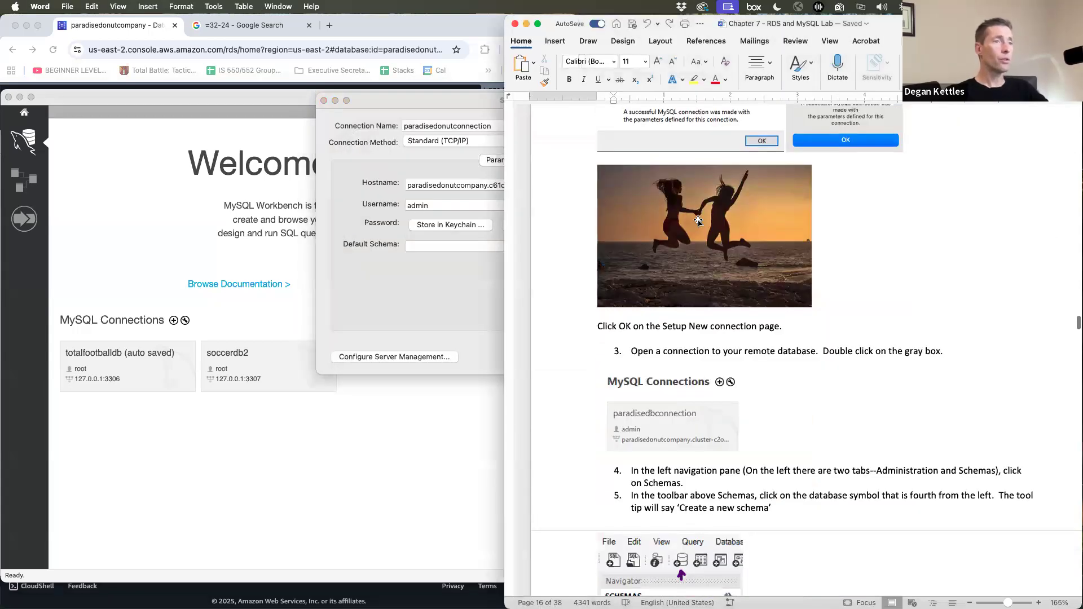
scroll(714, 274, down, 5)
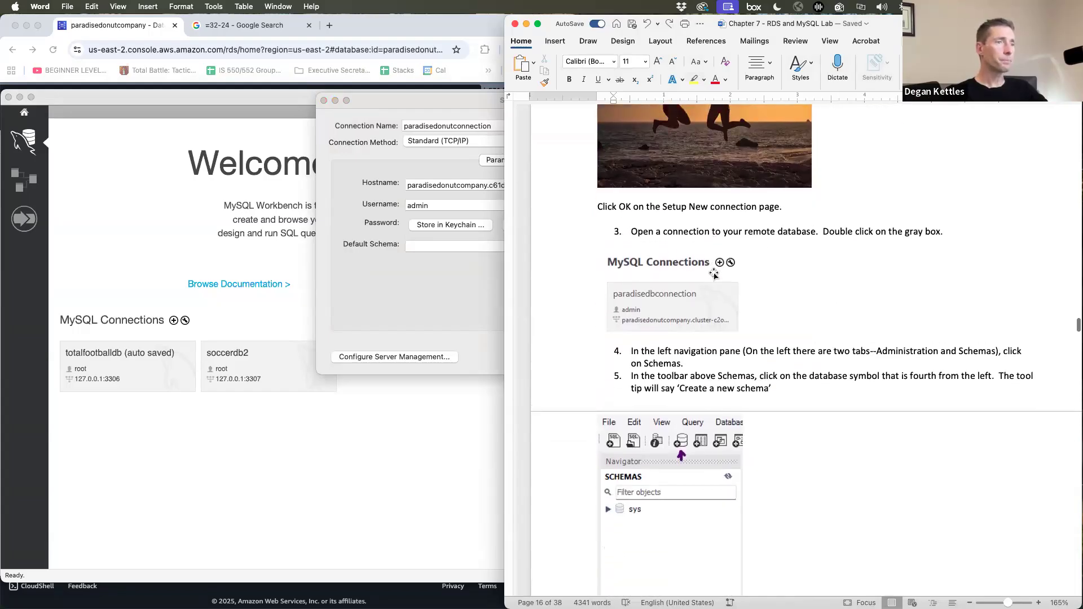
scroll(714, 274, down, 3)
click(408, 255)
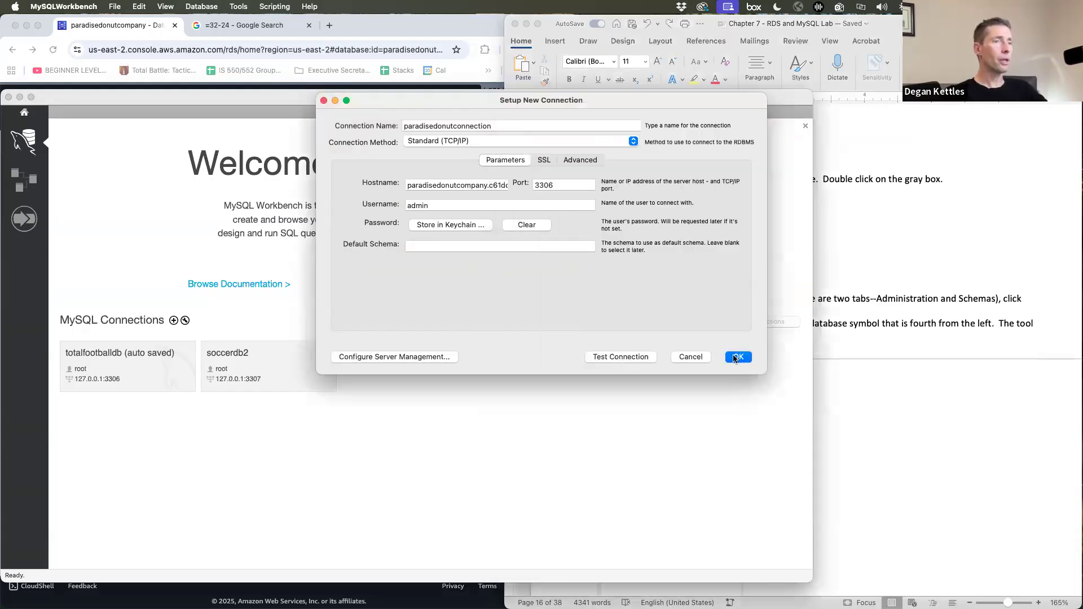
click(735, 356)
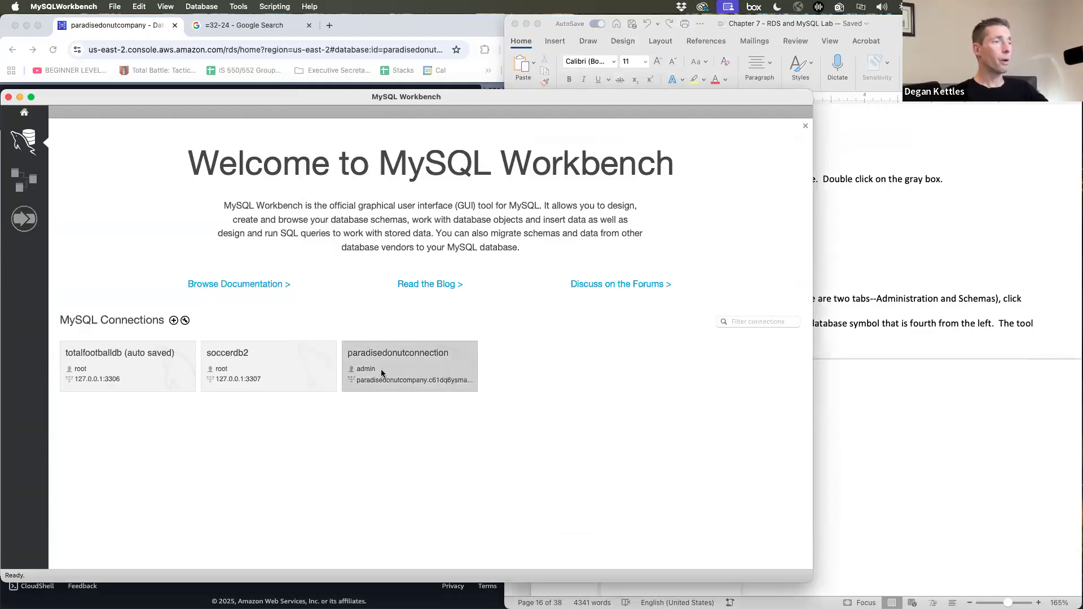
- Open the paradisedonutconnection session and show its schemas, where only sys exists
click(415, 377)
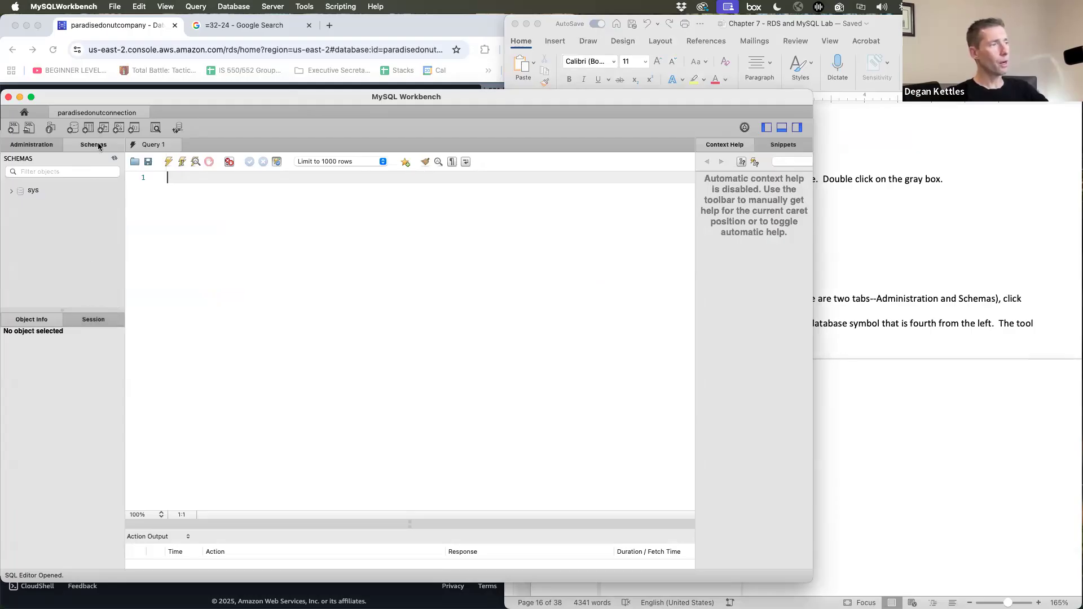
click(37, 192)
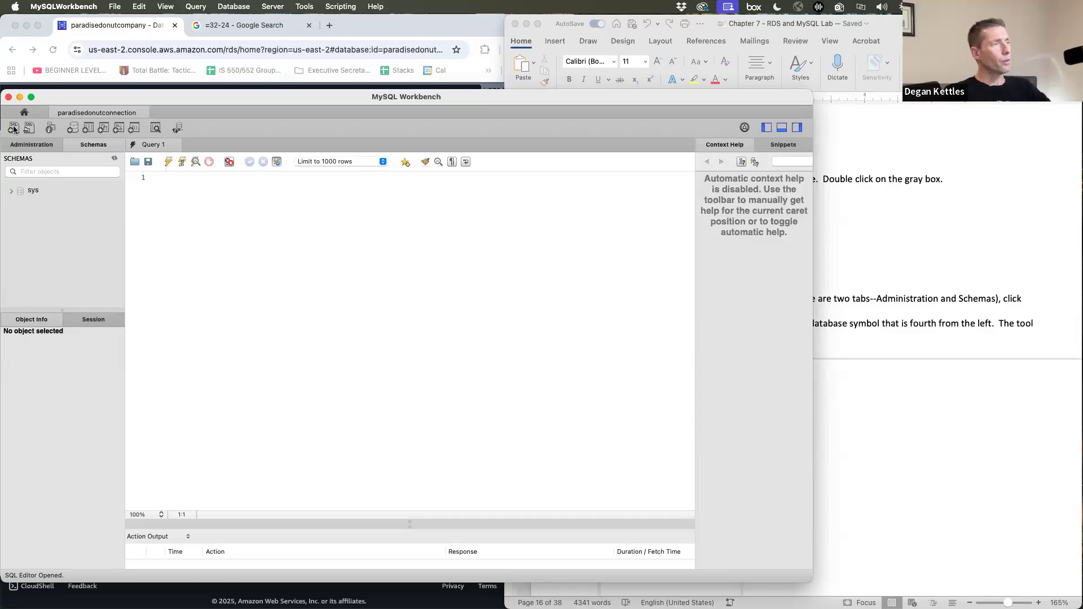
- Create the icecreamdonuts schema and apply its CREATE SCHEMA script
click(73, 129)
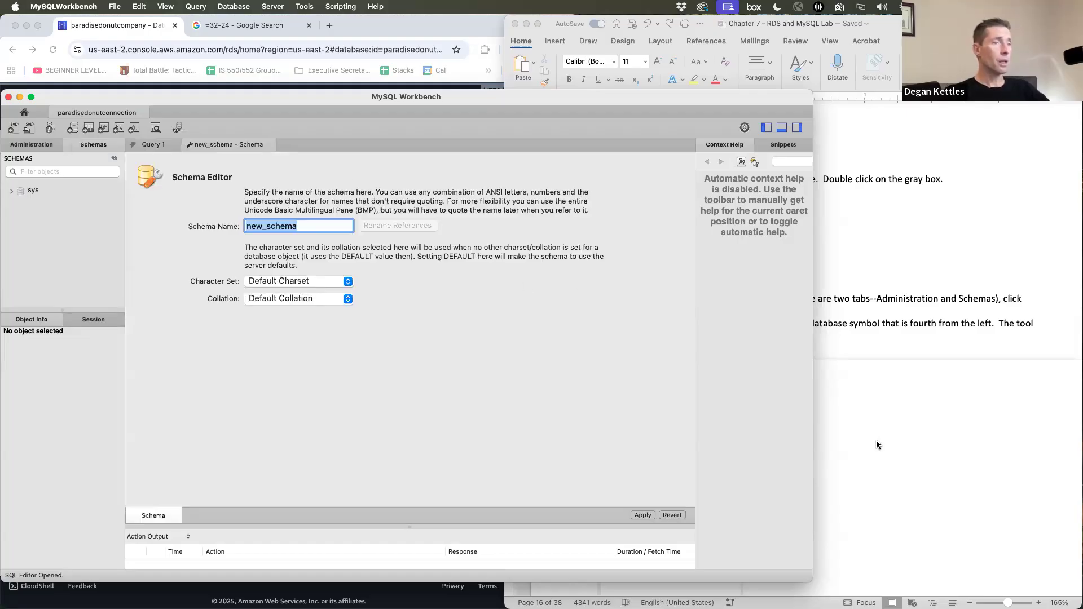
click(876, 440)
scroll(877, 442, down, 2)
scroll(877, 442, down, 12)
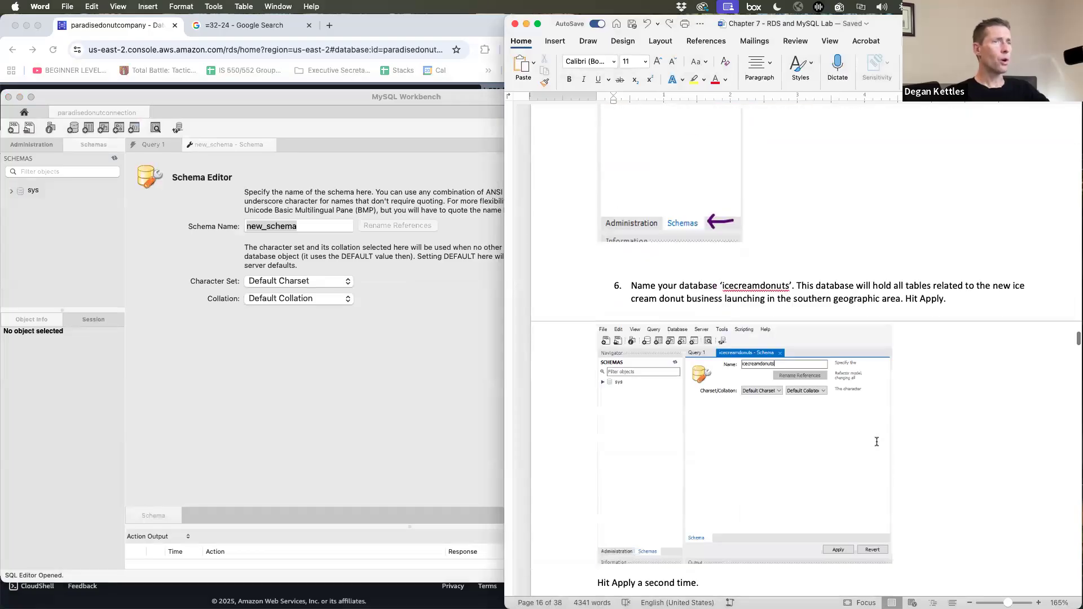
click(296, 208)
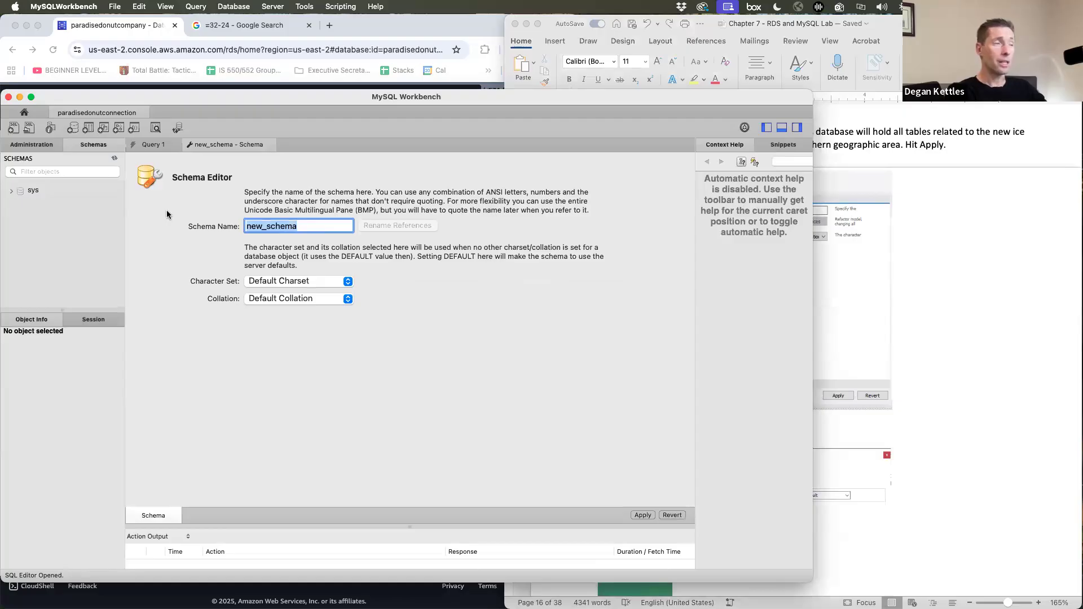
key(BackSpace)
text(icedonut)
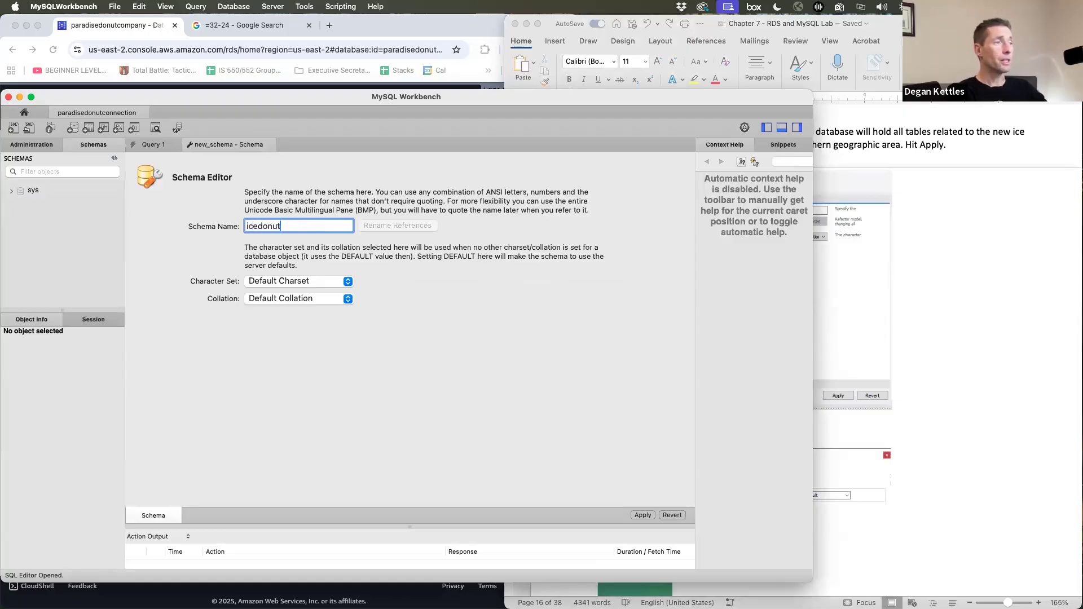
key(BackSpace)
key(BackSpace)
key(BackSpace)
key(BackSpace)
key(BackSpace)
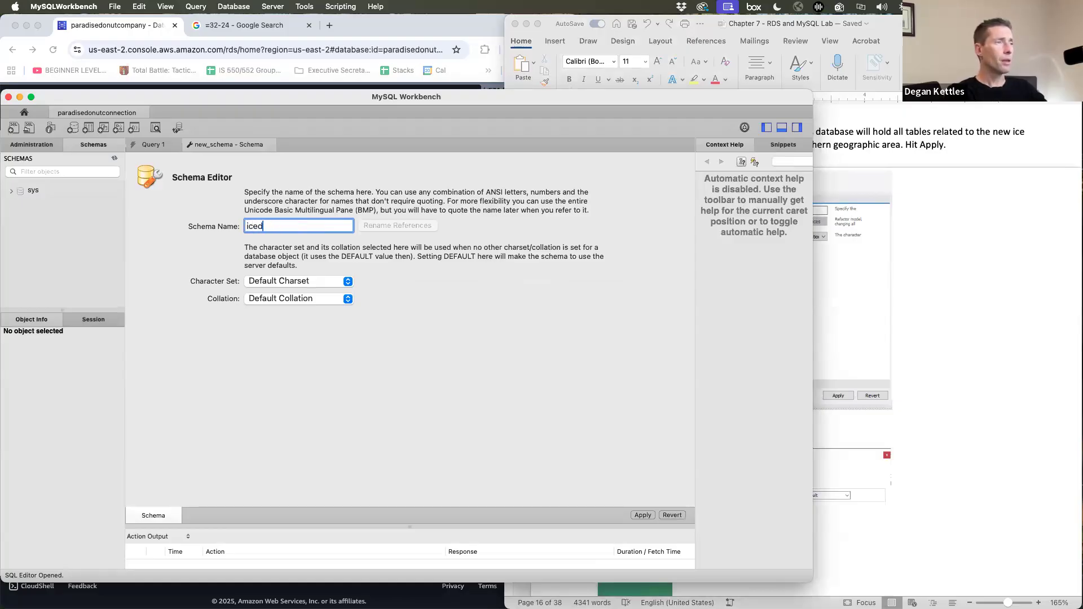
text(creamdonuts)
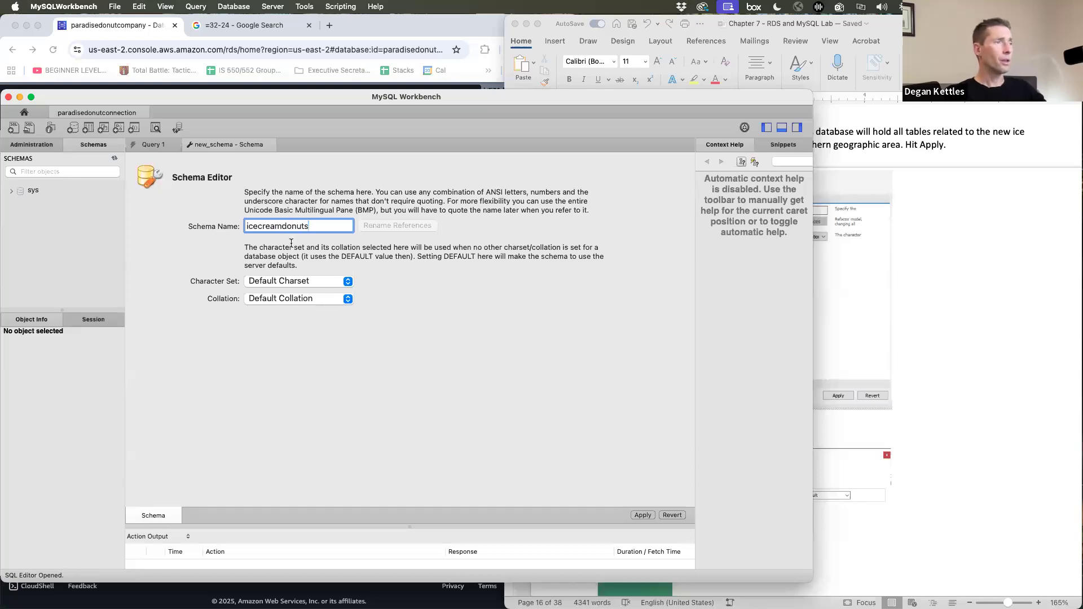
click(639, 516)
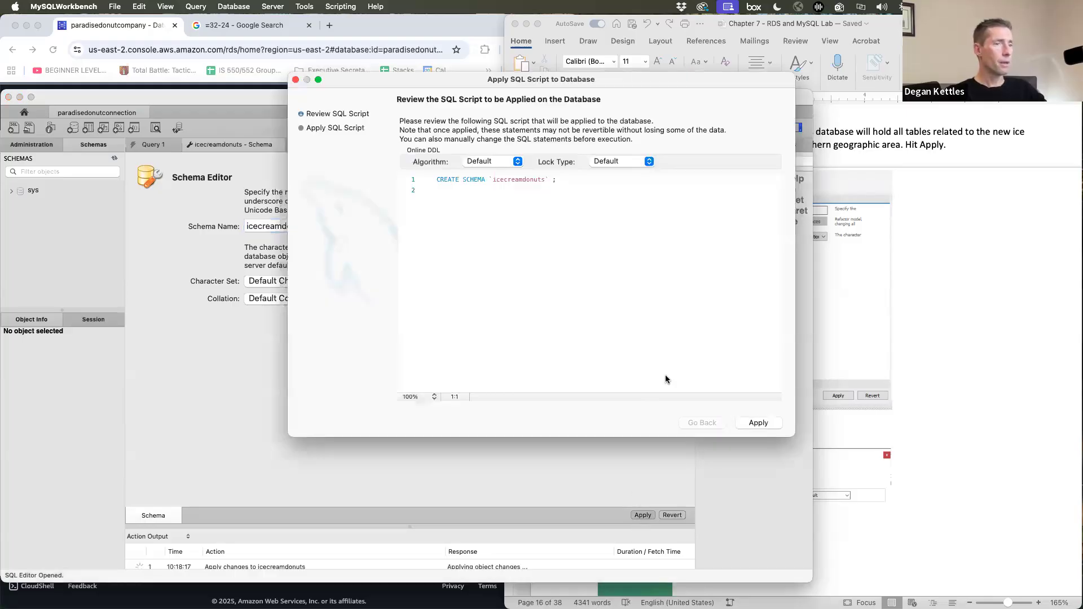
click(761, 425)
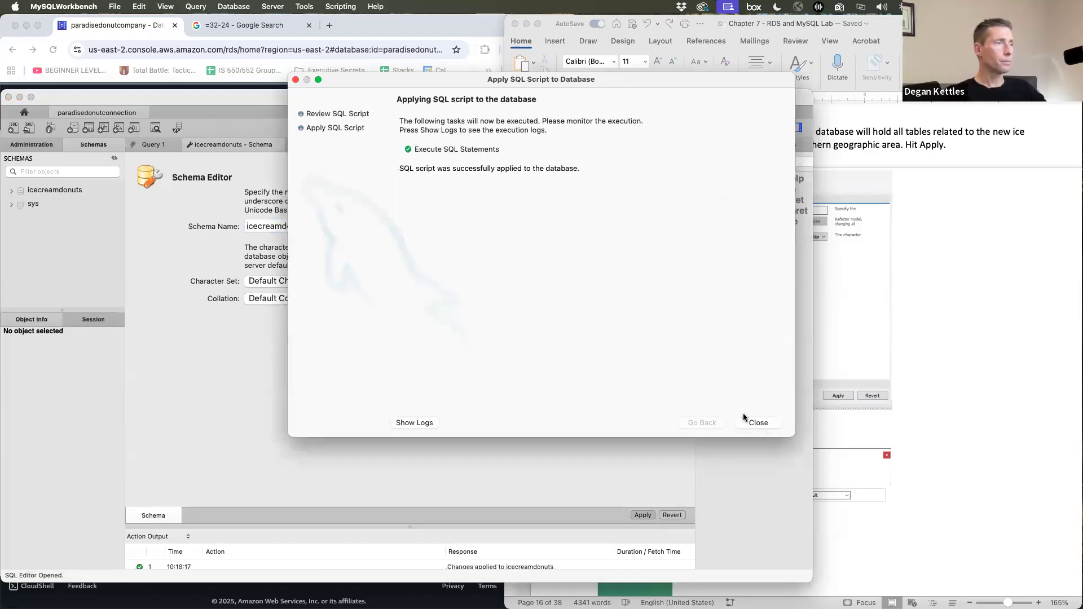
click(757, 423)
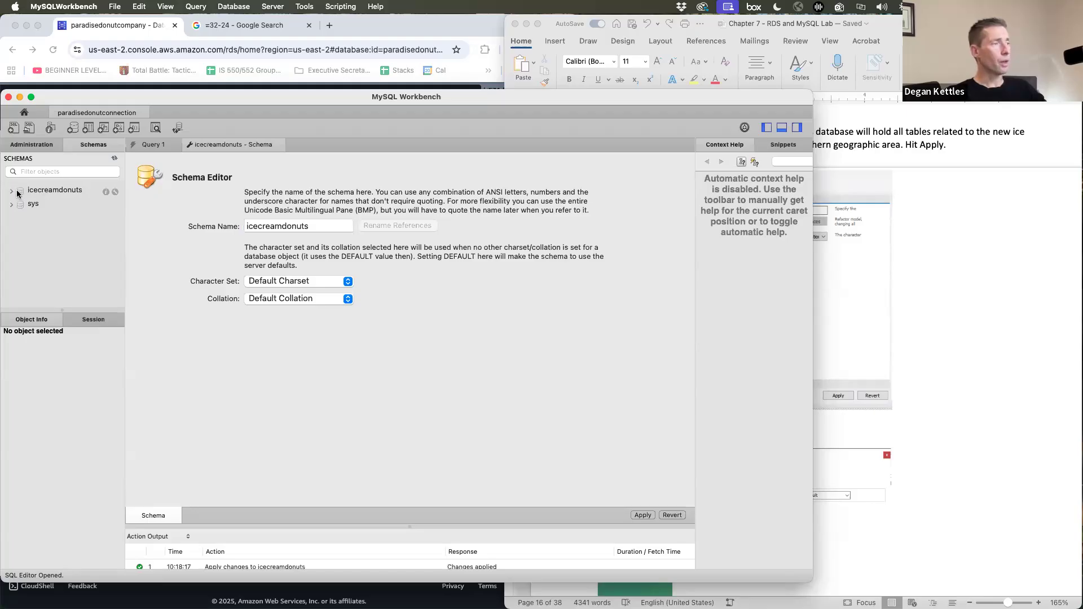
- Expand icecreamdonuts and open a new table editor from its Tables node
click(944, 305)
scroll(945, 306, down, 3)
scroll(945, 306, down, 10)
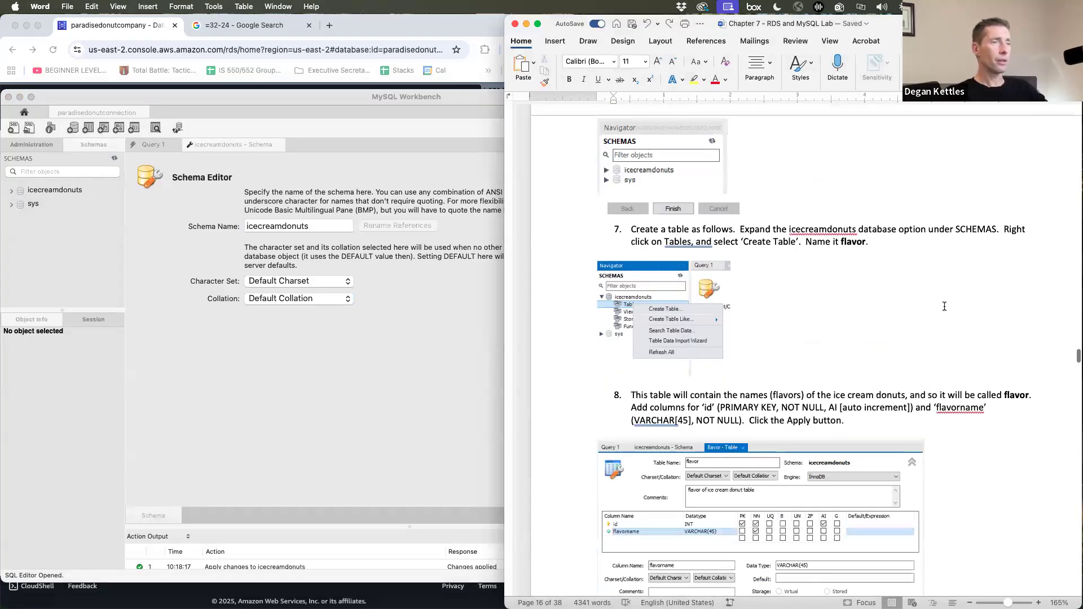
scroll(945, 306, down, 5)
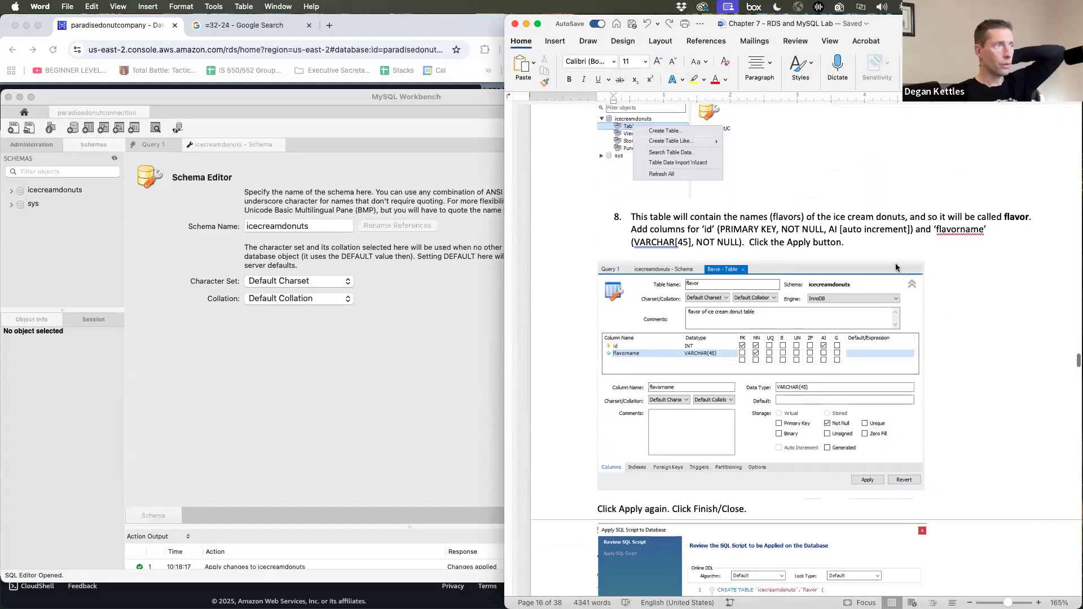
click(12, 190)
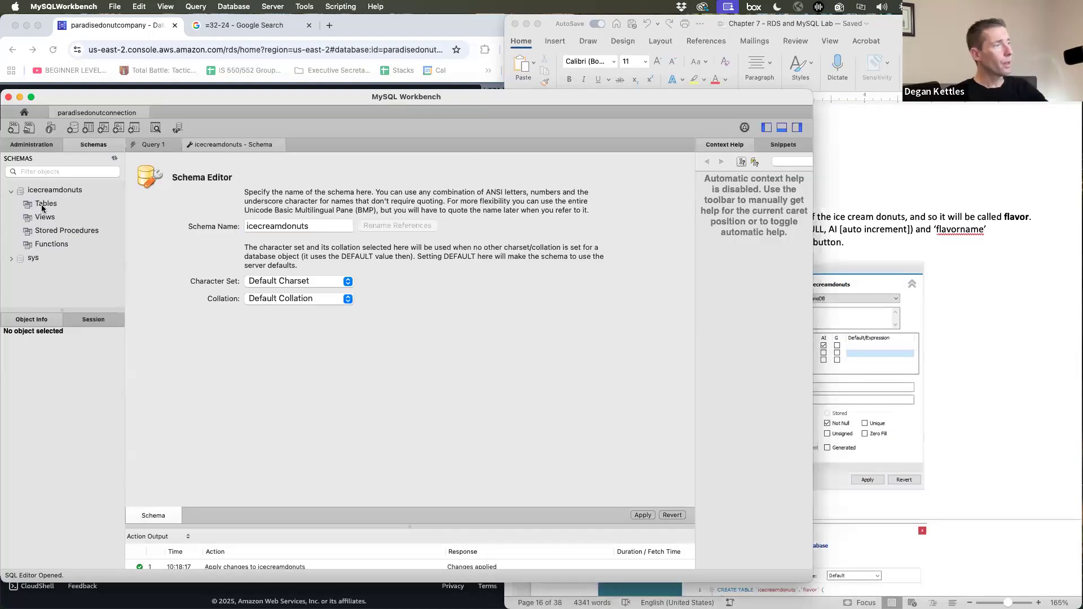
right_click(37, 208)
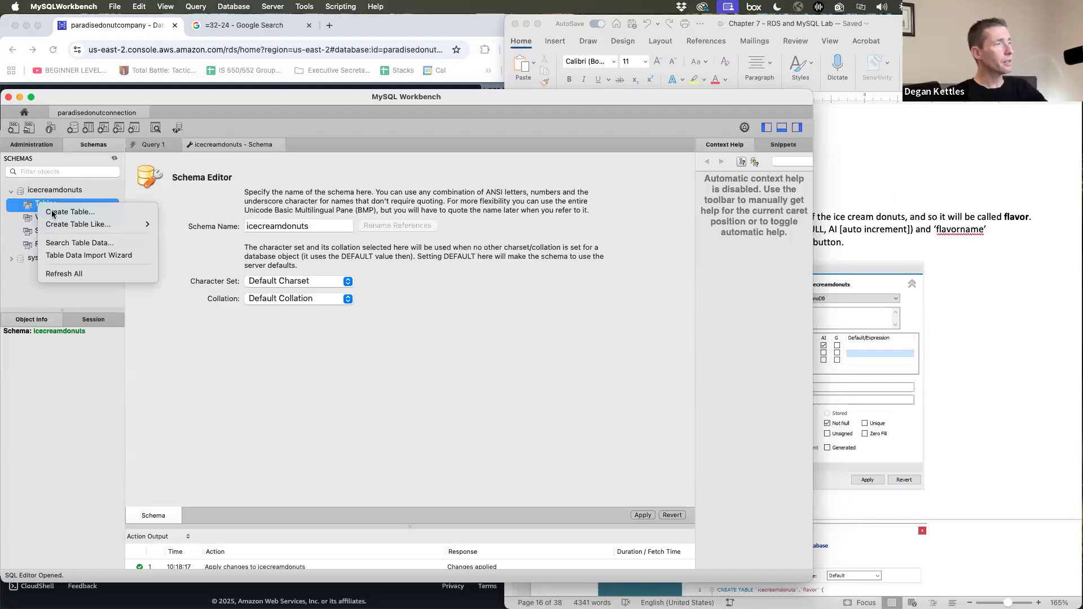
click(66, 217)
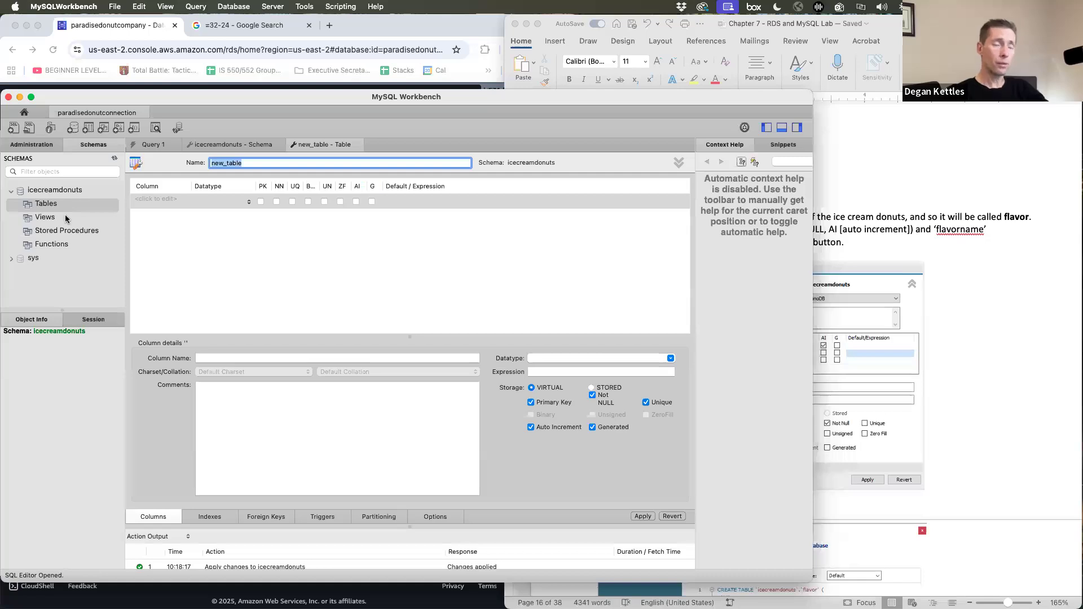
- Name the new table 'flavor'
click(971, 192)
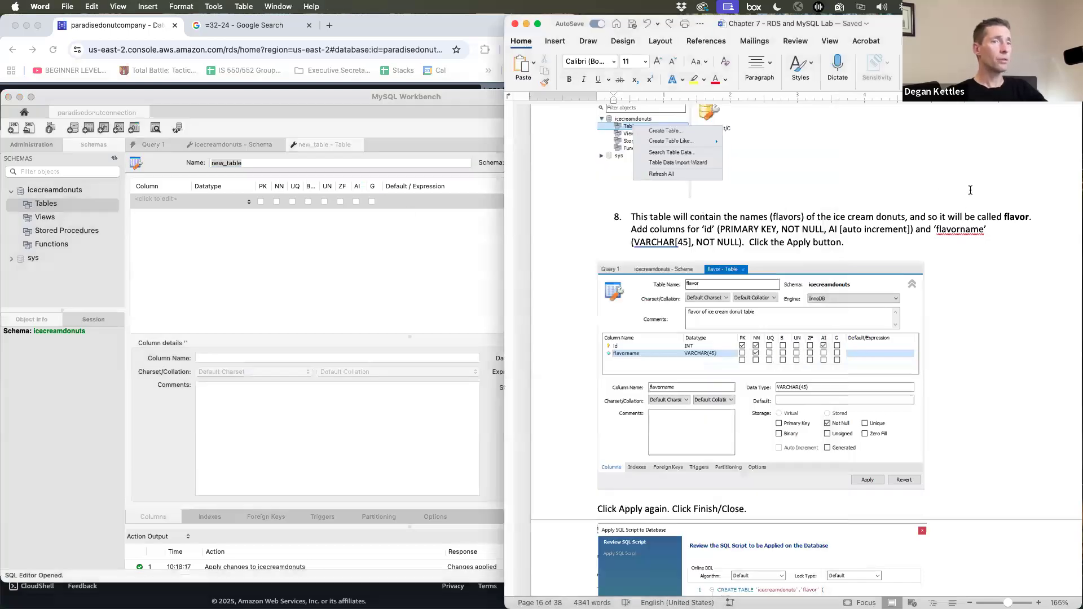
click(242, 165)
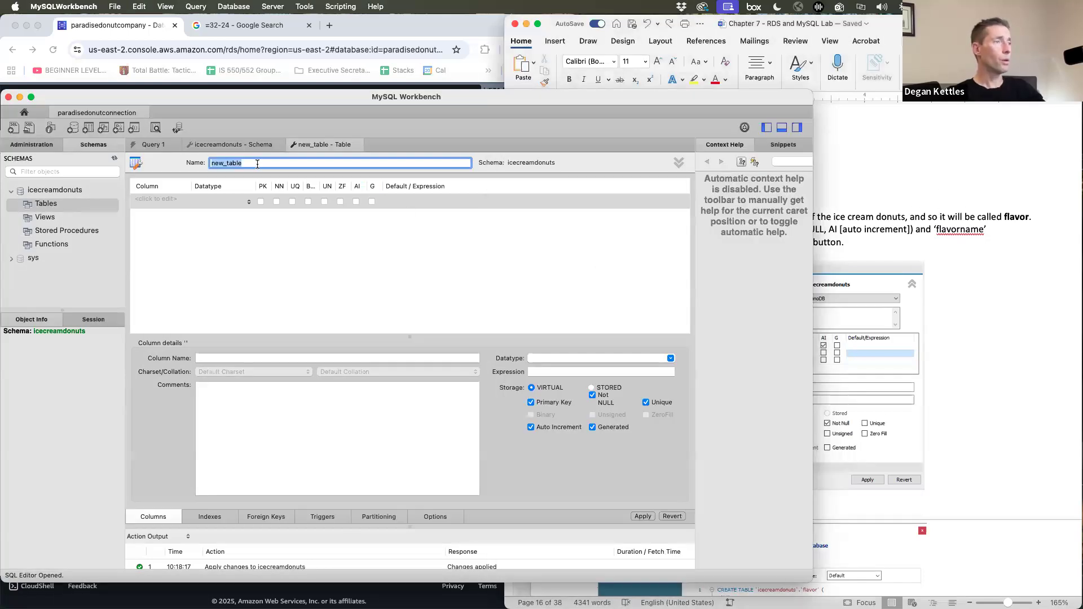
key(super+a)
text(flavor)
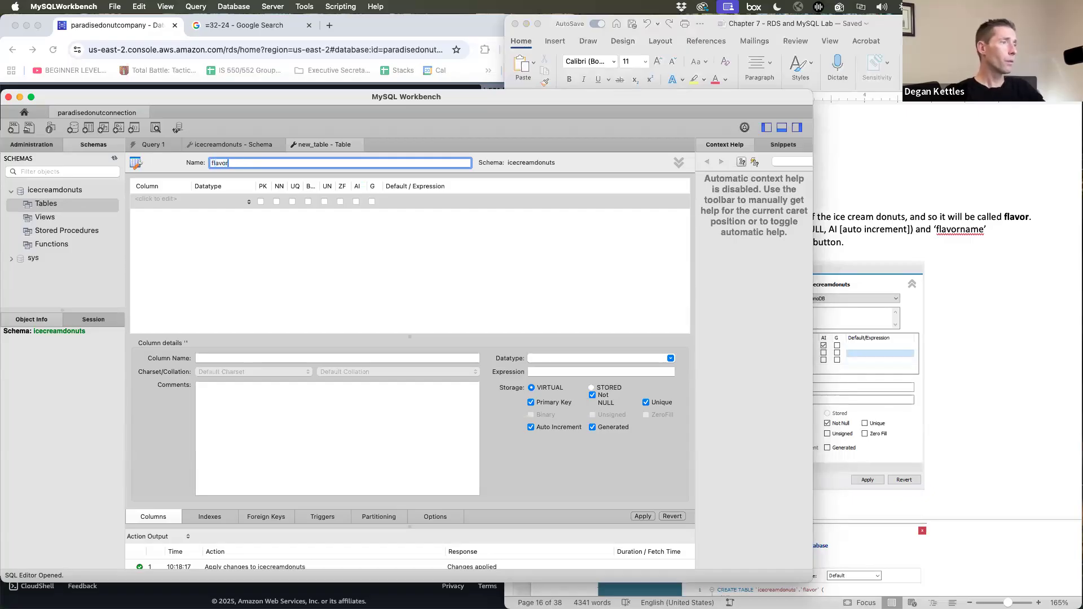
click(192, 237)
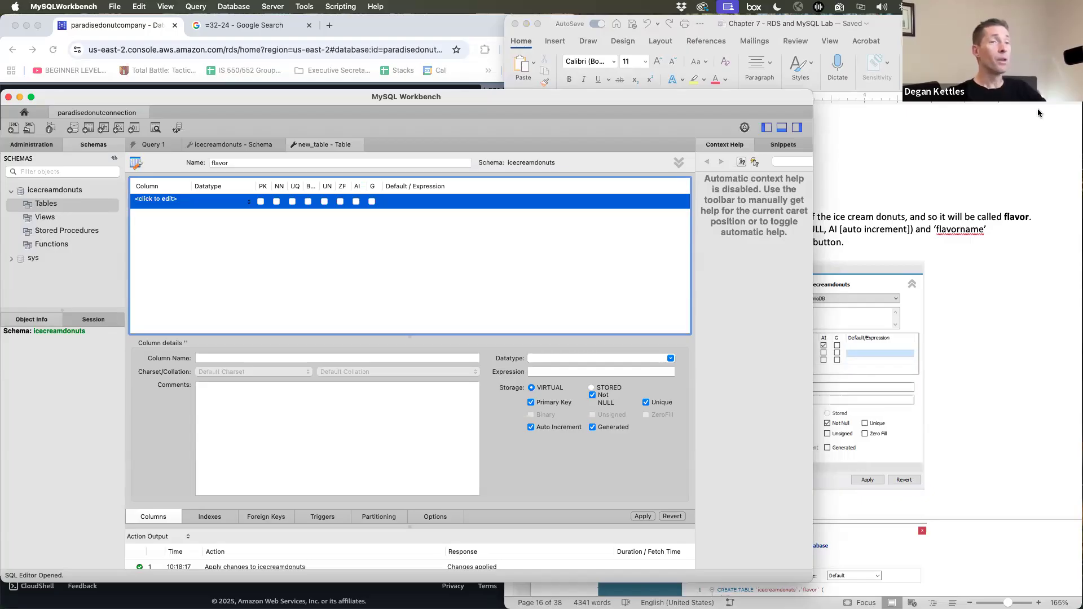
key(super+Tab)
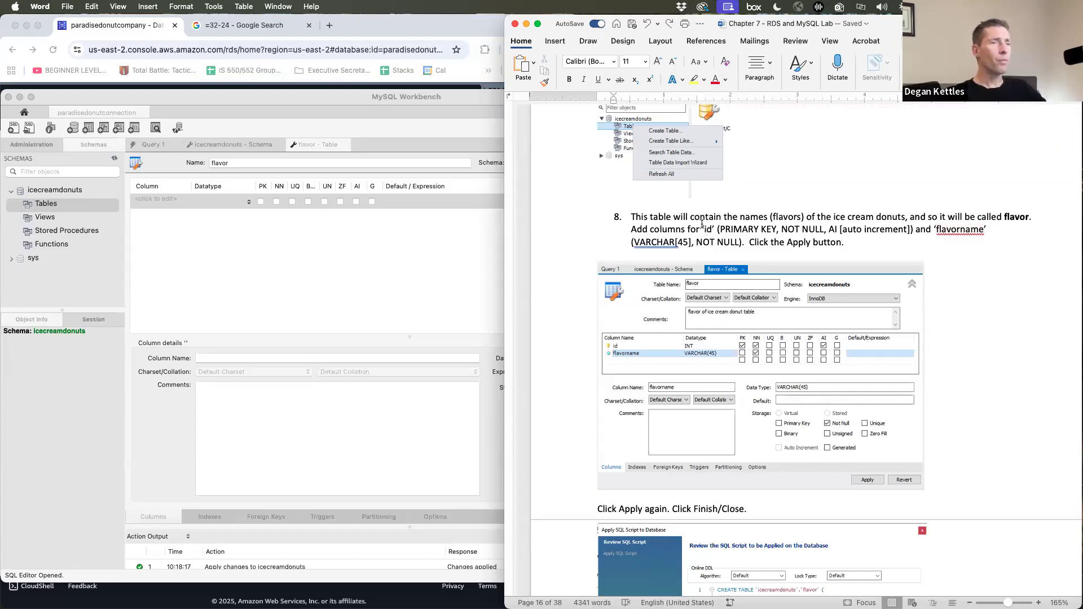
- Add an 'id' column marked not null and auto-increment
click(222, 251)
click(151, 199)
text(id)
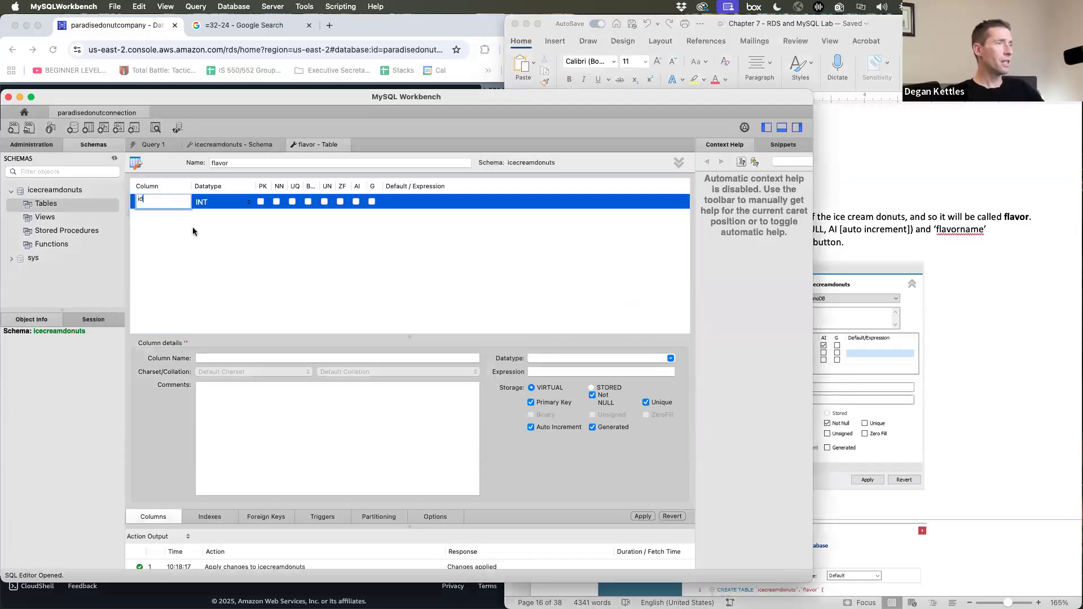
key(Return)
click(276, 202)
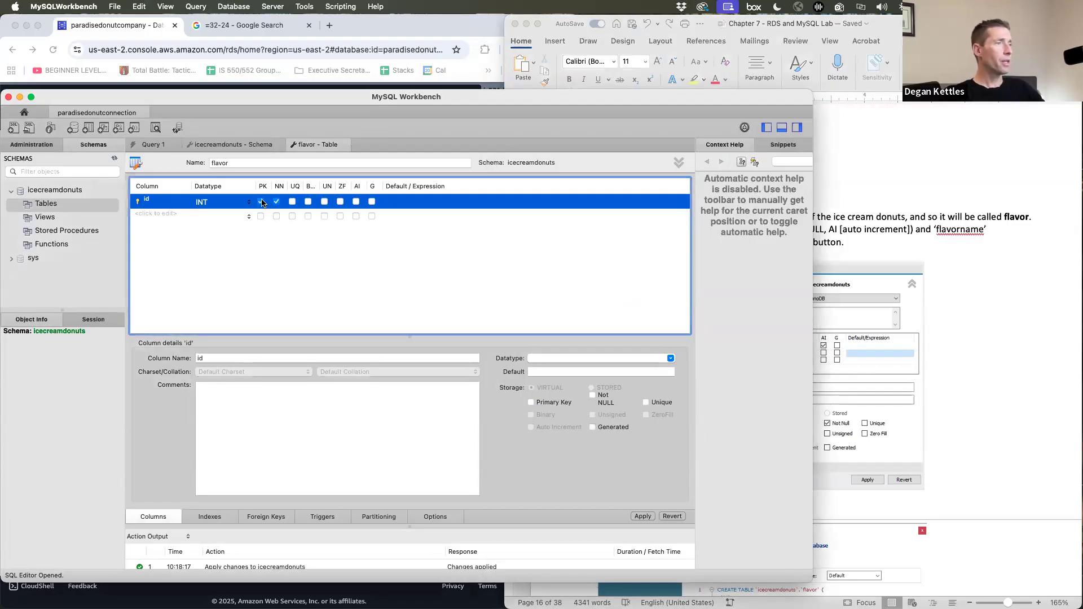
click(356, 201)
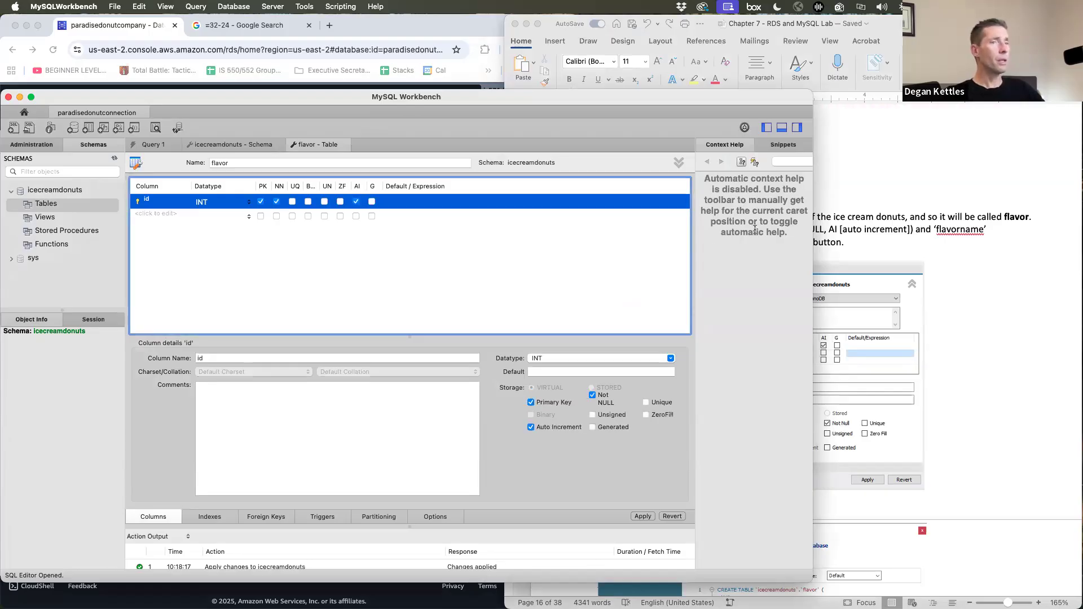
- Add a required 'flavorname' column marked not null
click(928, 233)
click(152, 217)
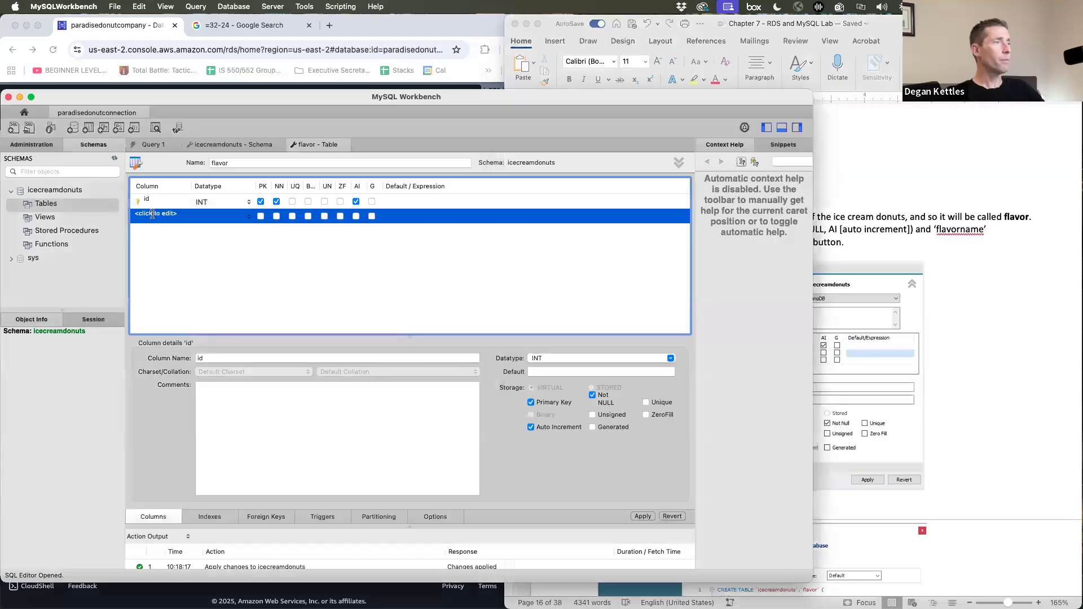
text(flavorname)
key(Return)
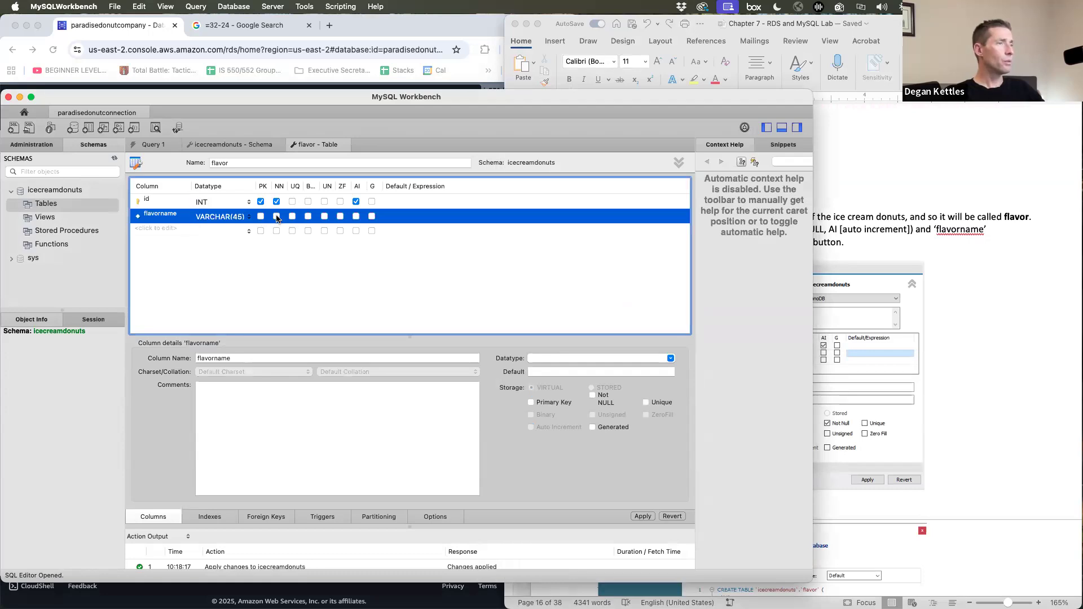
click(276, 217)
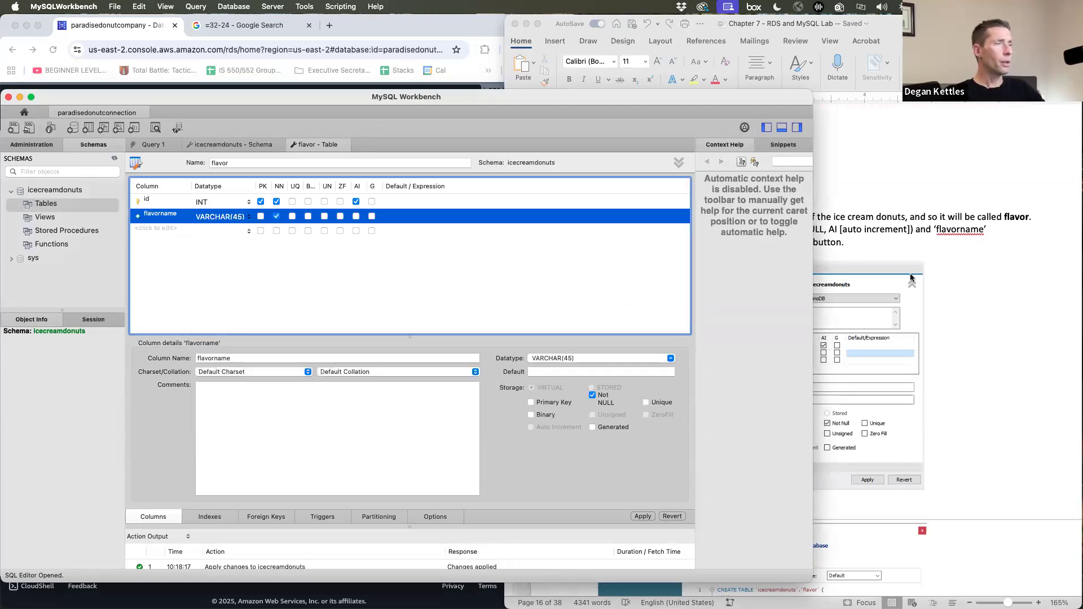
click(982, 266)
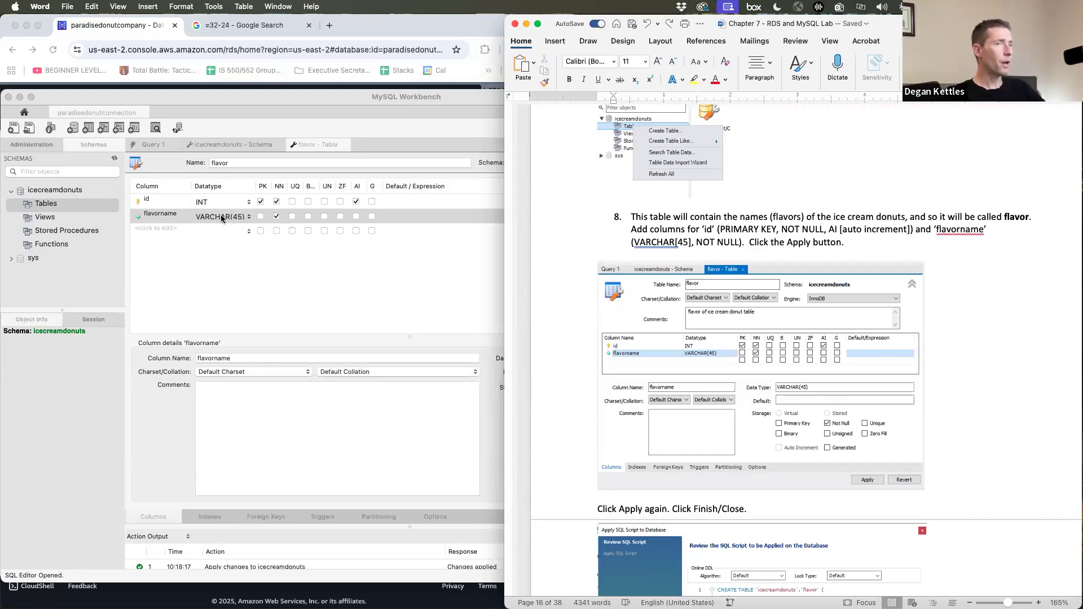
click(377, 289)
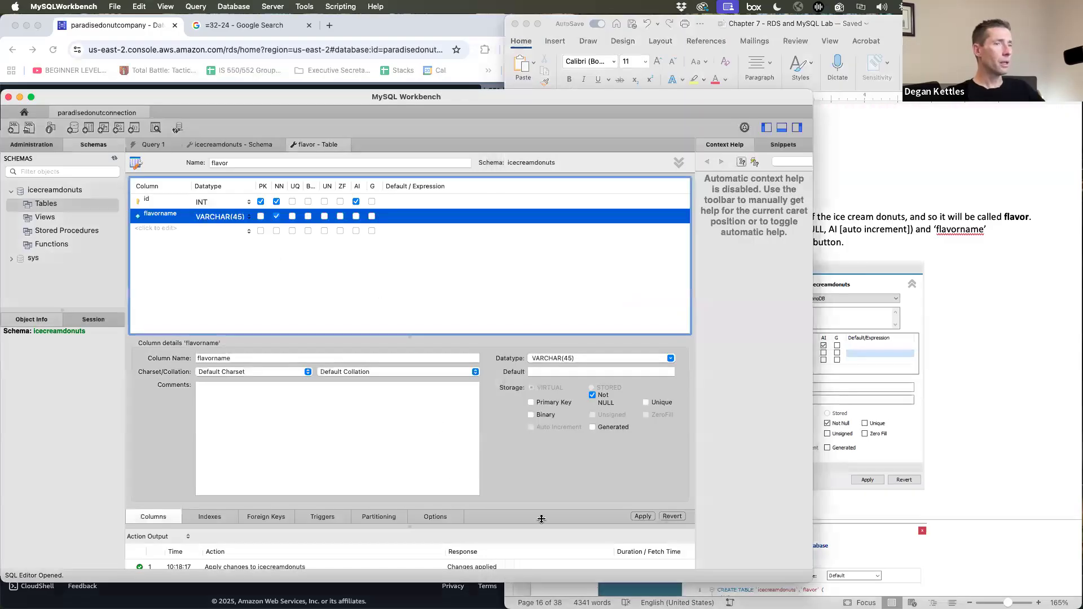
mouse_move(579, 100)
mouse_down()
mouse_move(579, 64)
mouse_move(572, 100)
mouse_up()
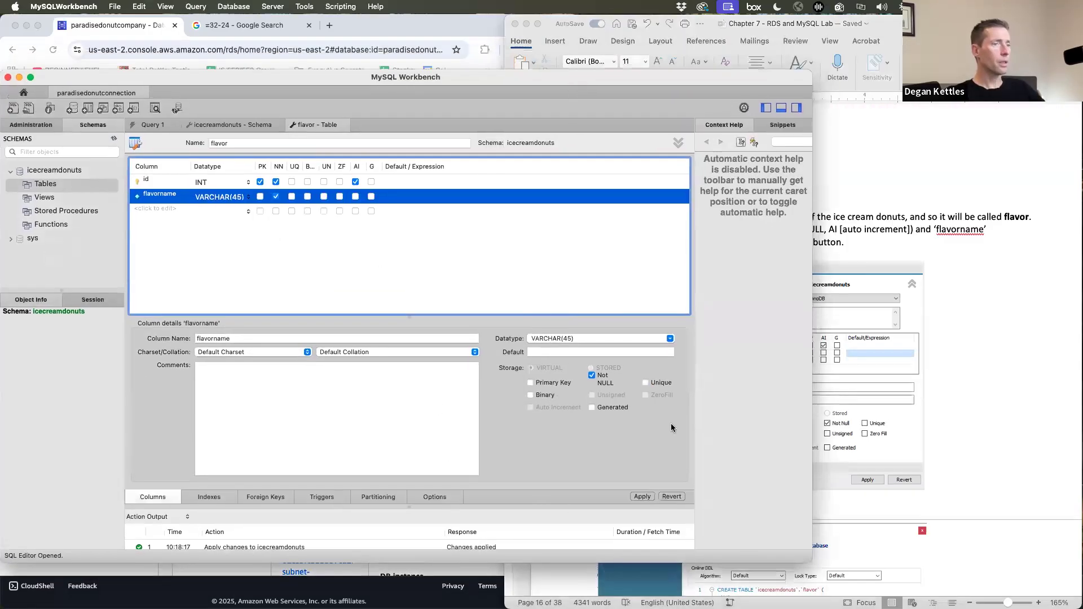
- Apply the CREATE TABLE script to create the flavor table on the server
click(642, 498)
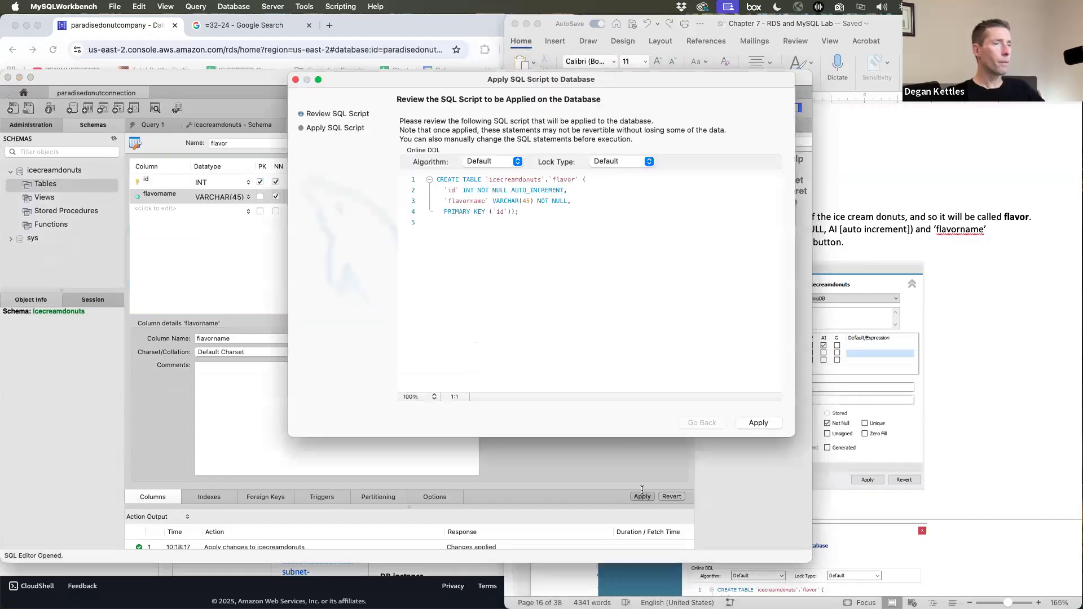
click(759, 423)
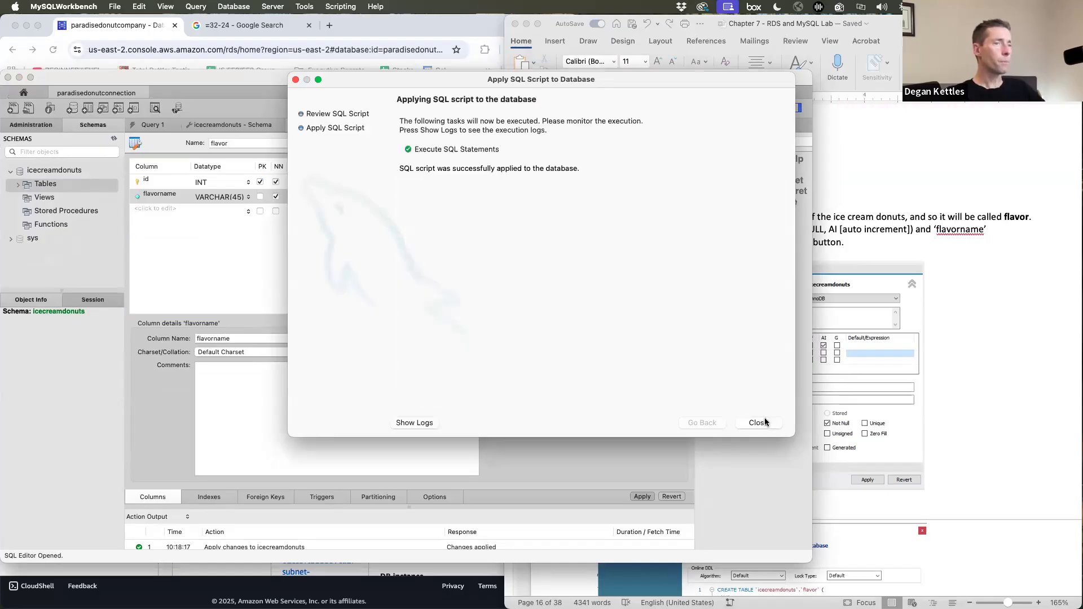
click(759, 424)
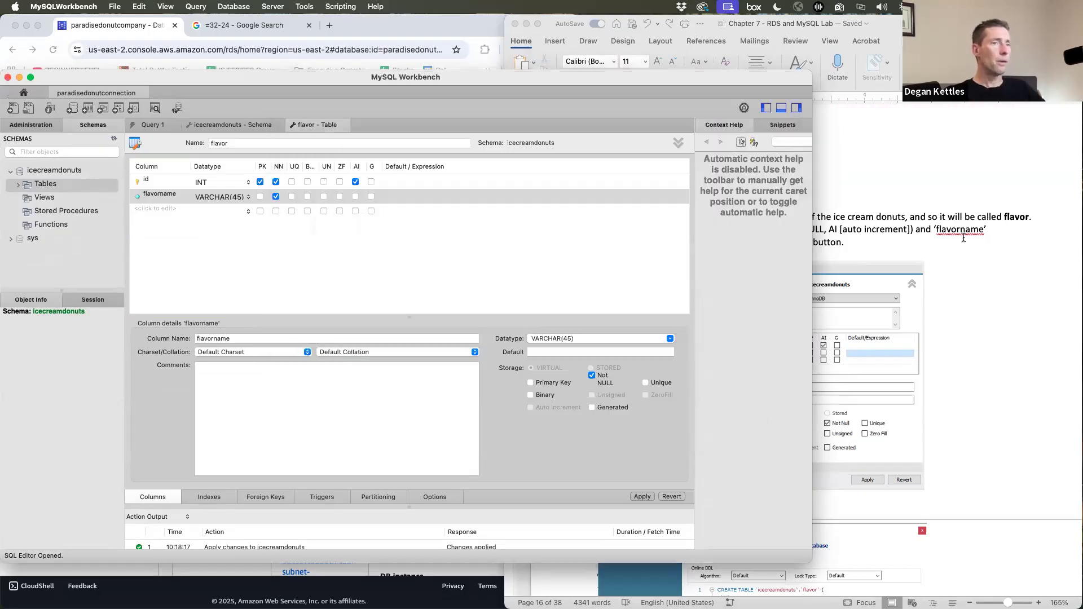
click(964, 239)
scroll(949, 310, down, 10)
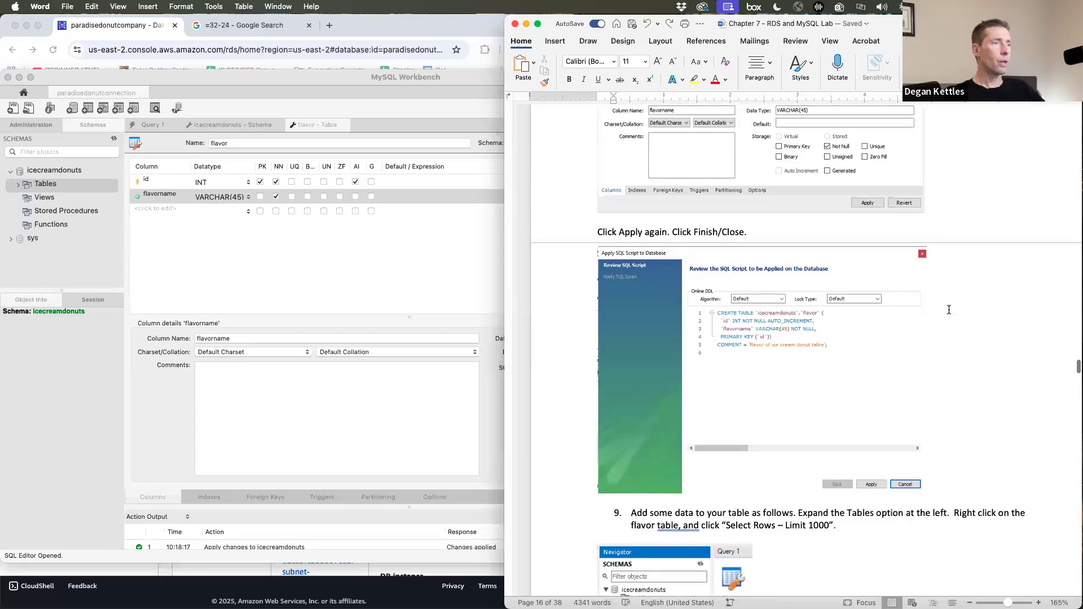
scroll(949, 310, down, 5)
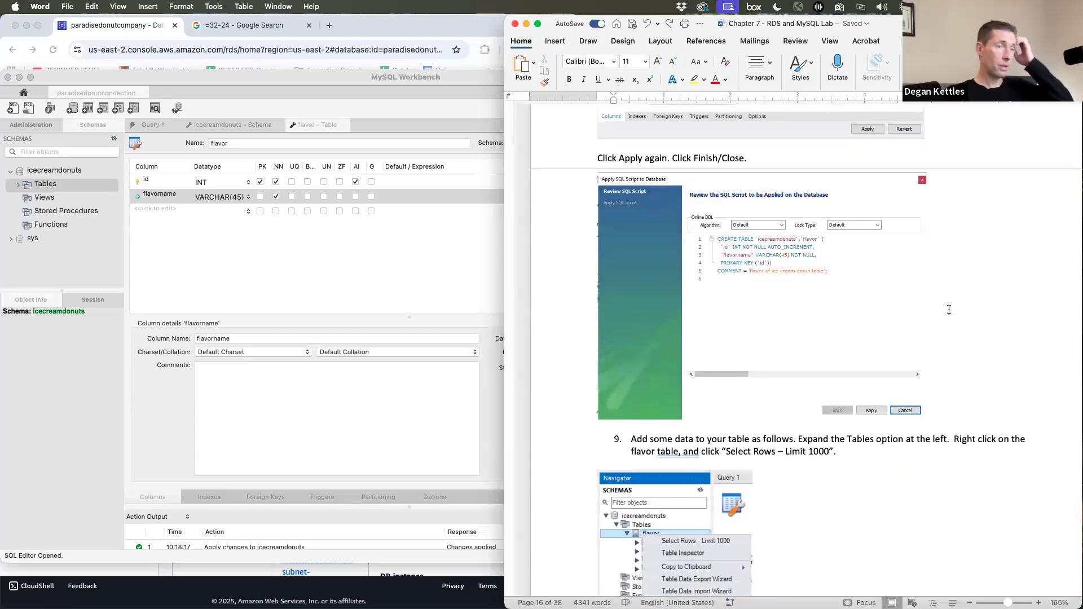
scroll(950, 310, down, 12)
- Run Select Rows - Limit 1000 on the flavor table, returning 0 rows
click(412, 279)
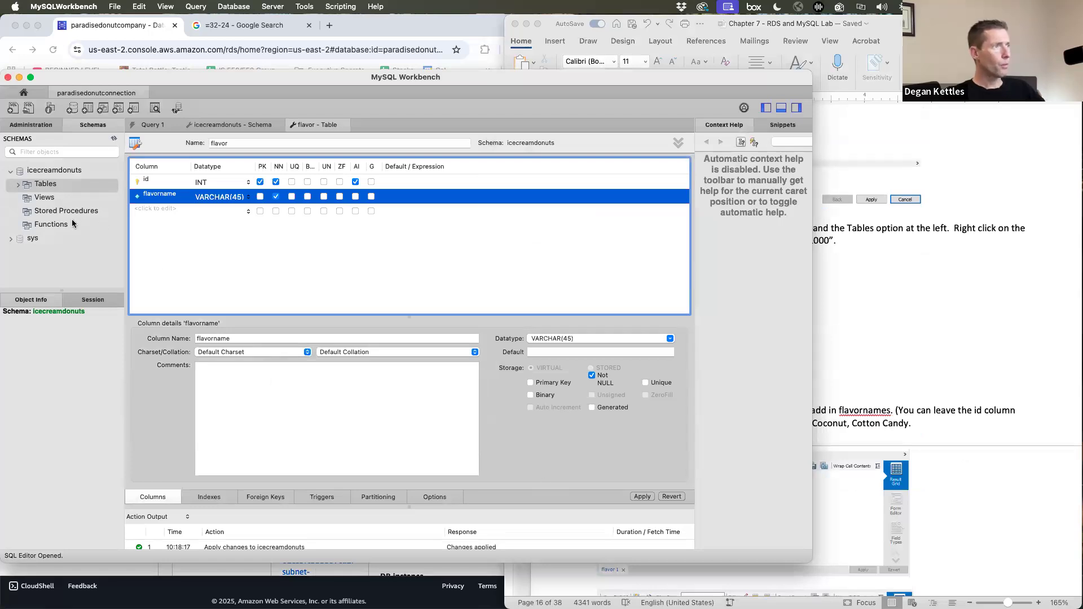
click(20, 187)
click(46, 200)
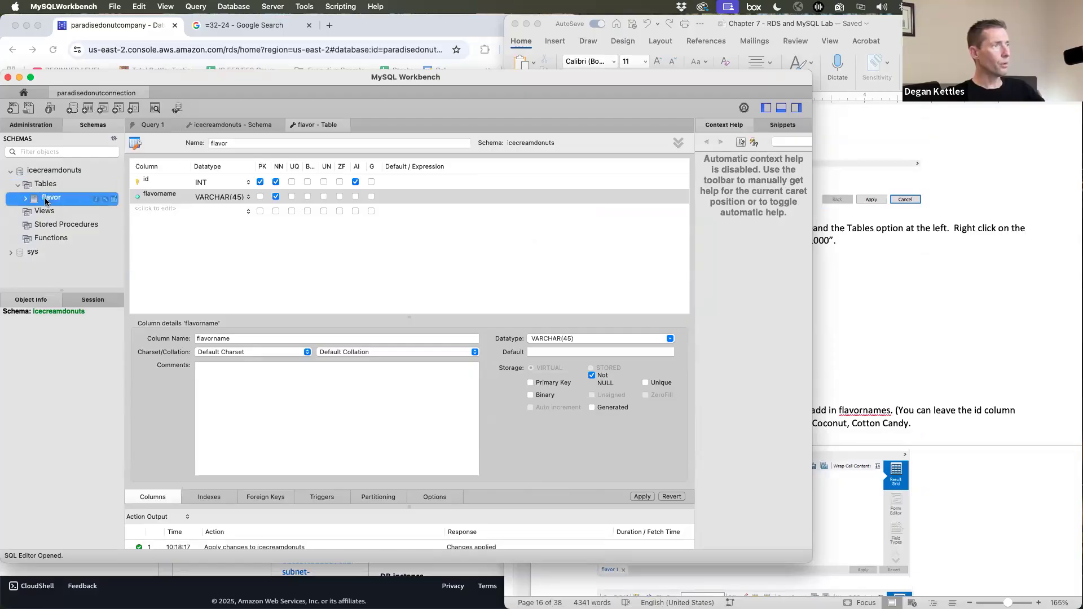
right_click(47, 201)
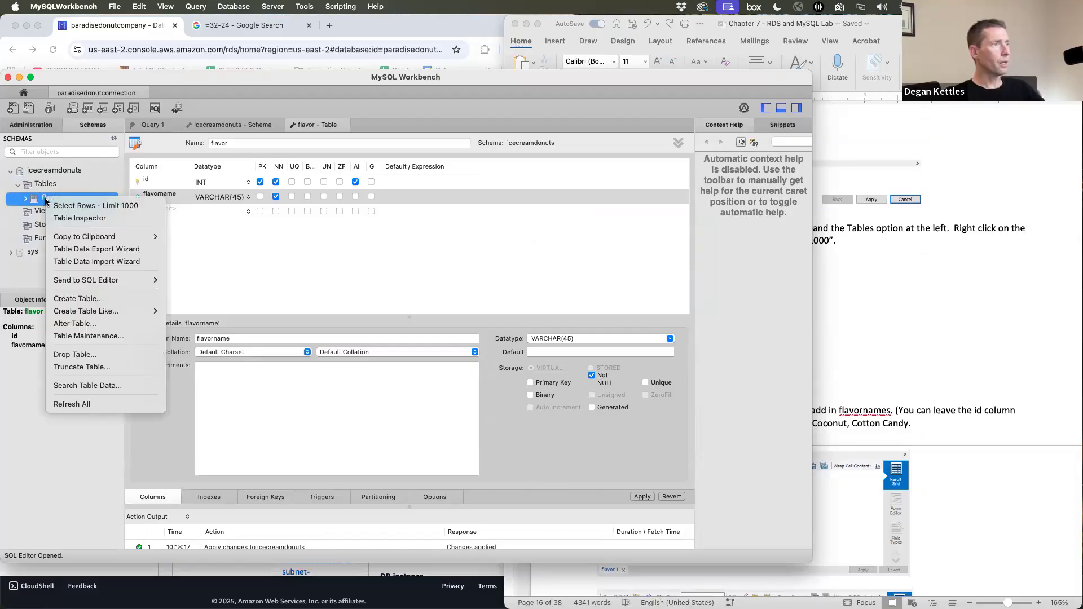
click(75, 207)
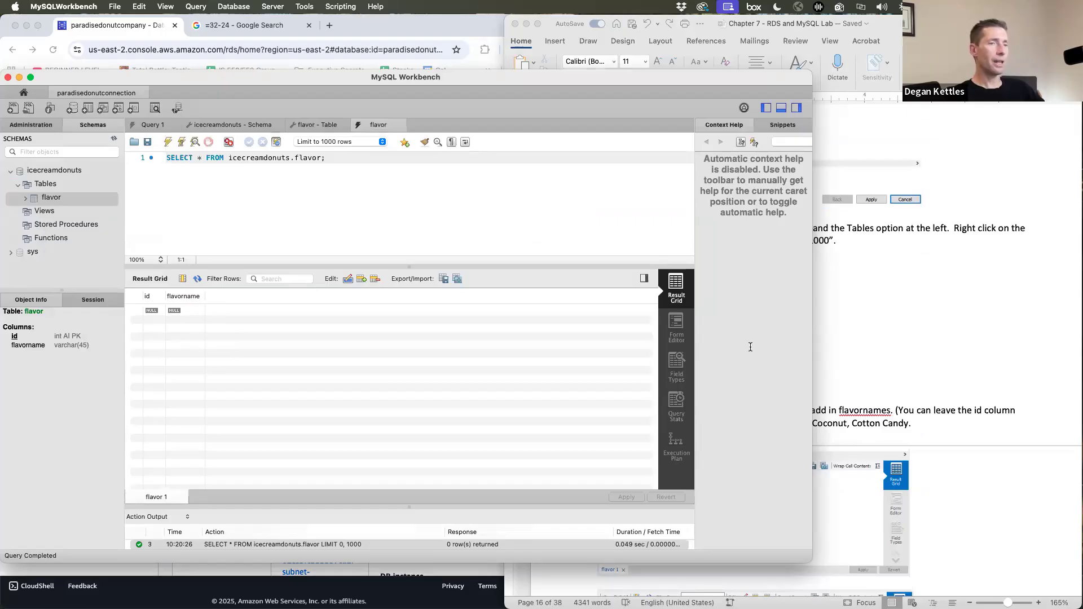
click(998, 348)
scroll(998, 348, down, 10)
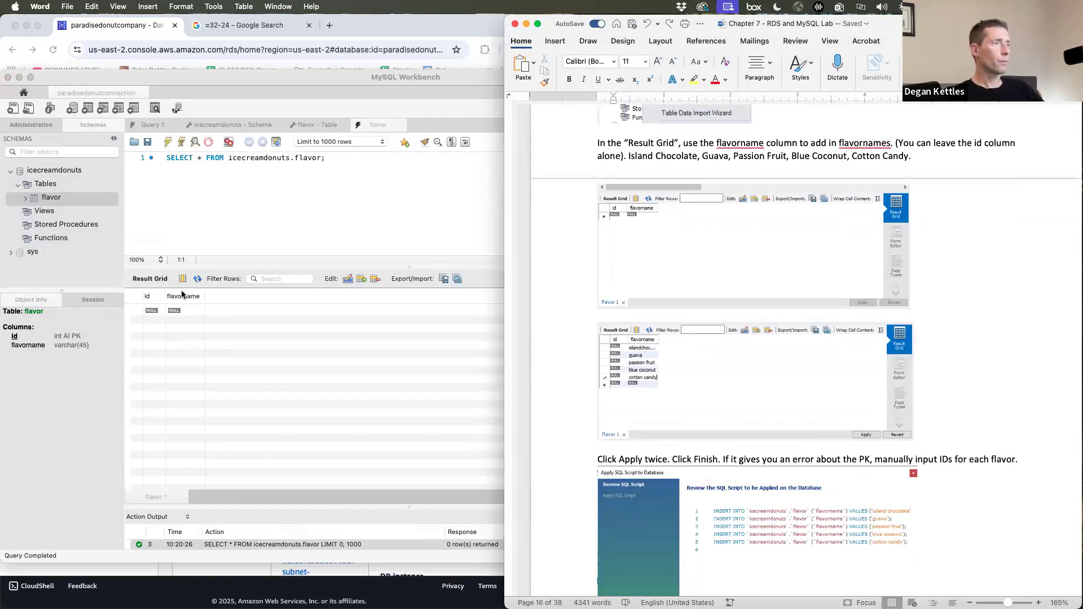
- Enter Island Chocolate and Guava as the first two flavor names in the Result Grid
double_click(177, 311)
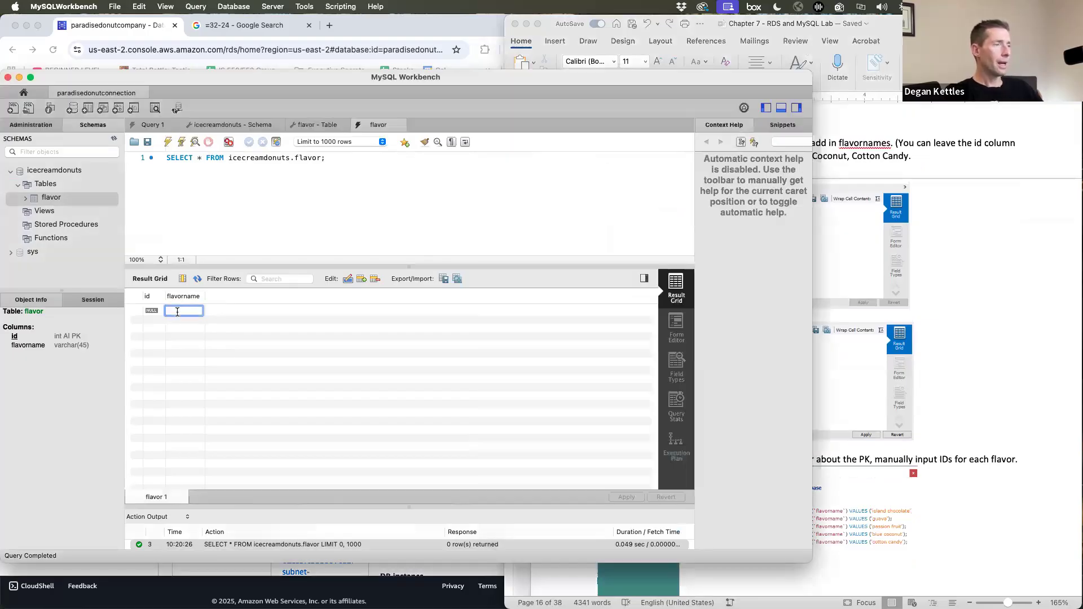
text(Island Chocolate)
key(Return)
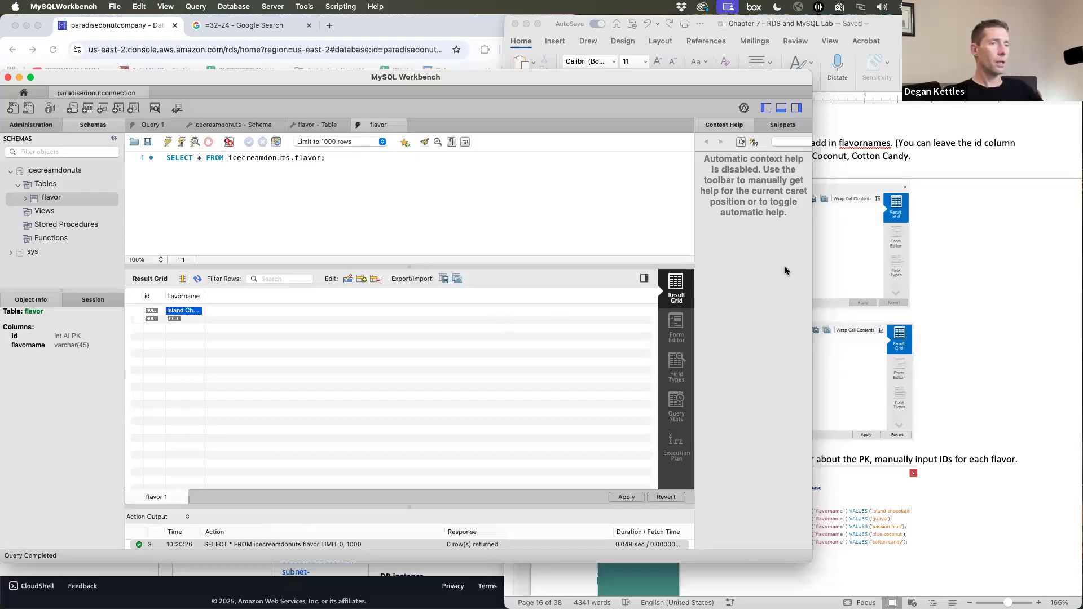
click(830, 271)
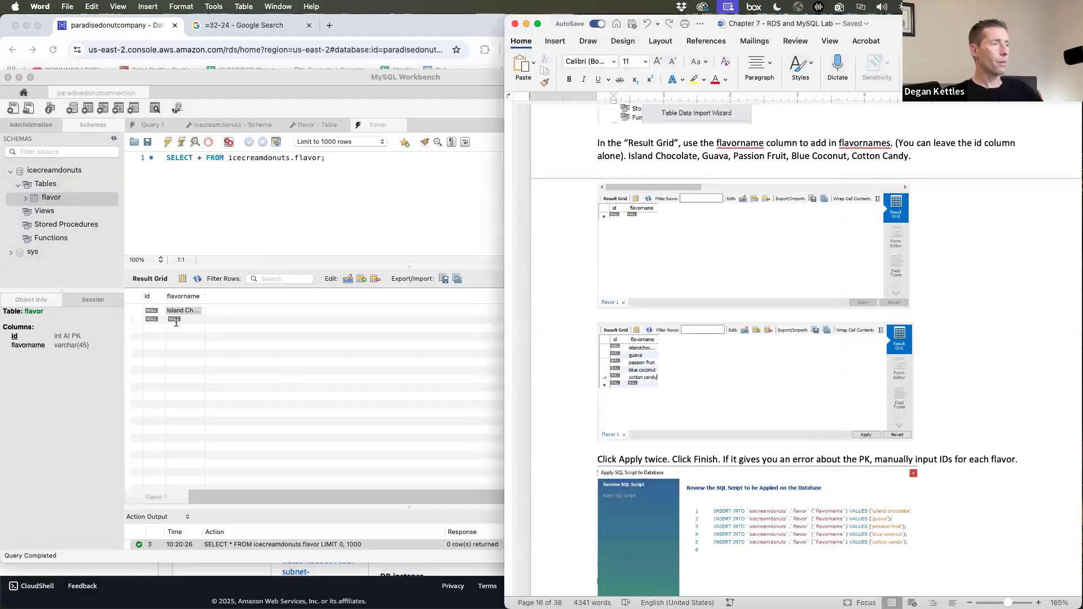
double_click(176, 320)
text(Guava)
key(Return)
- Enter Passion fruit, Blue Coconut and Cotton Candy as the third to fifth flavor names
click(1003, 251)
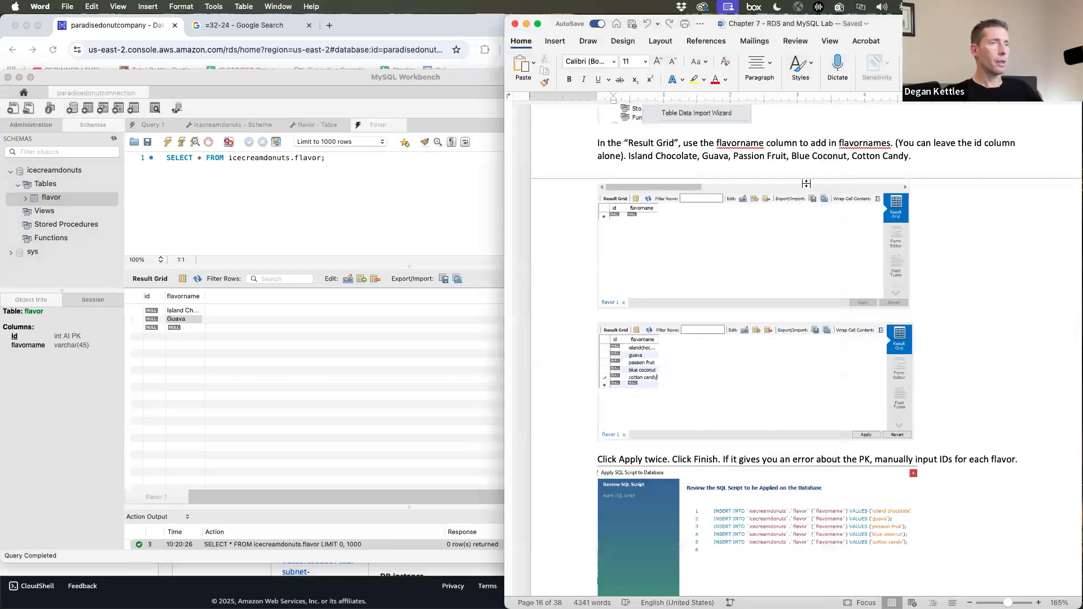
double_click(175, 327)
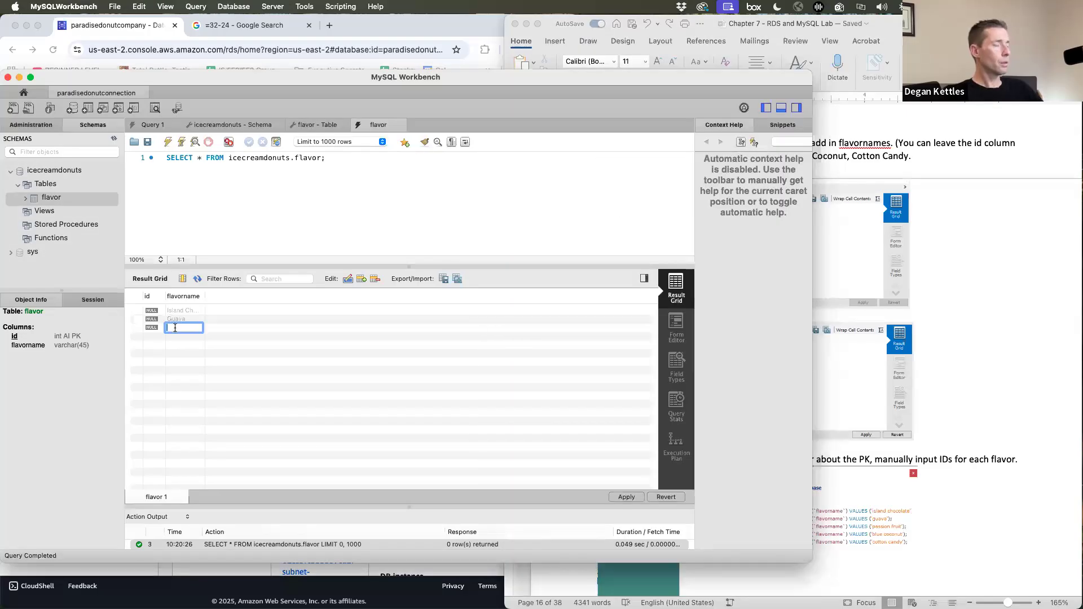
text(Passion fruit)
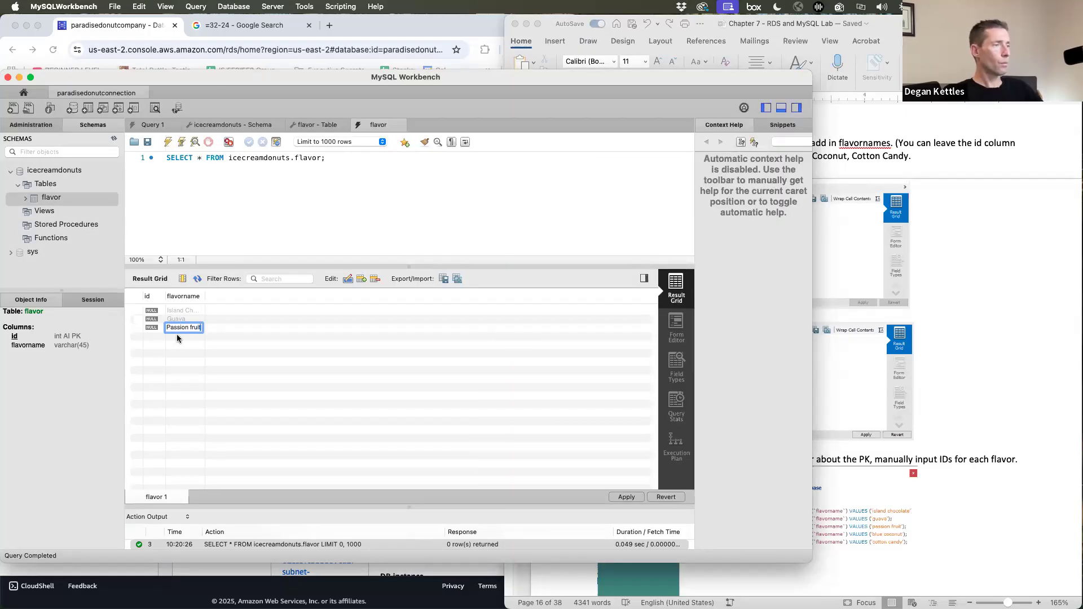
click(178, 337)
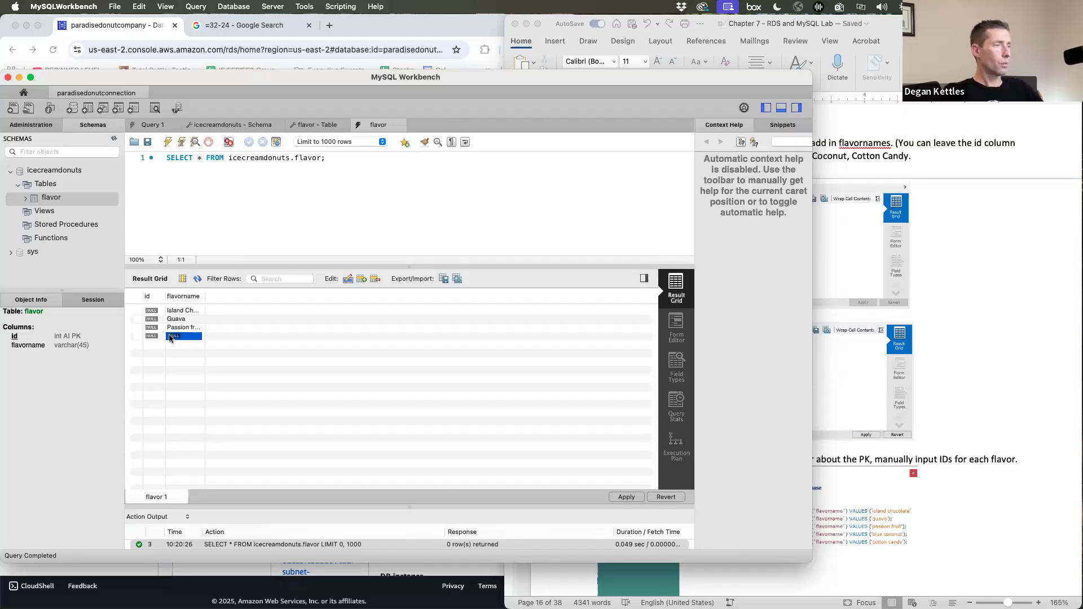
double_click(171, 337)
text(Bl)
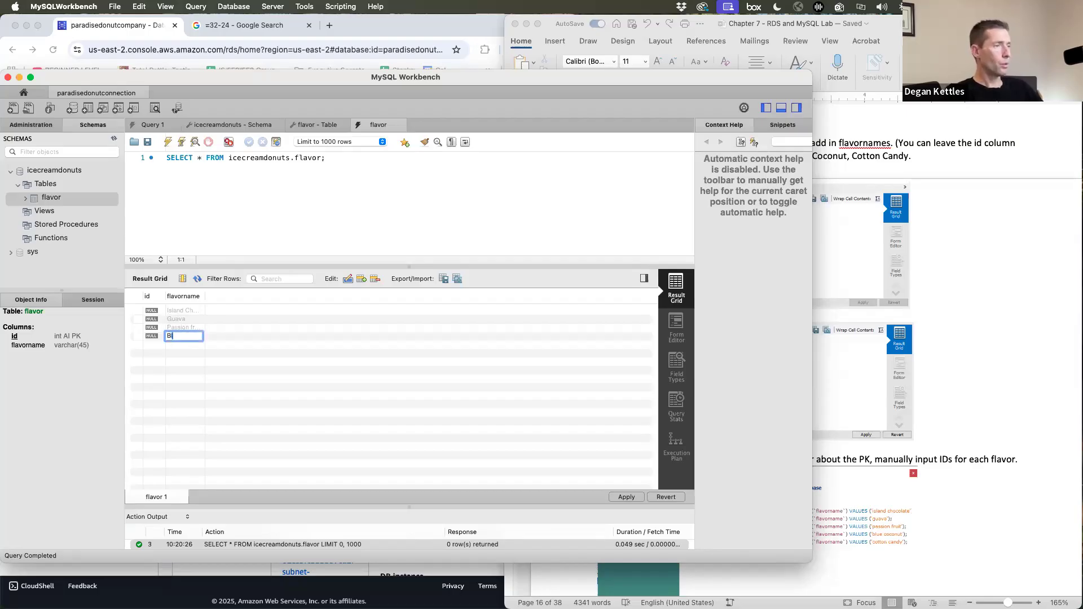
text(ue Coconut)
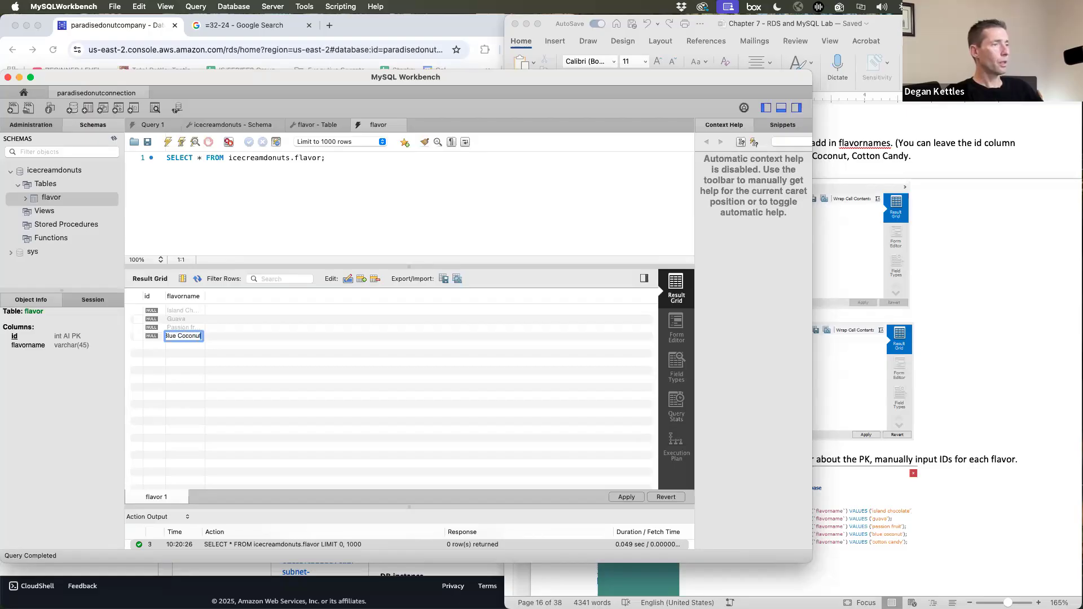
key(Return)
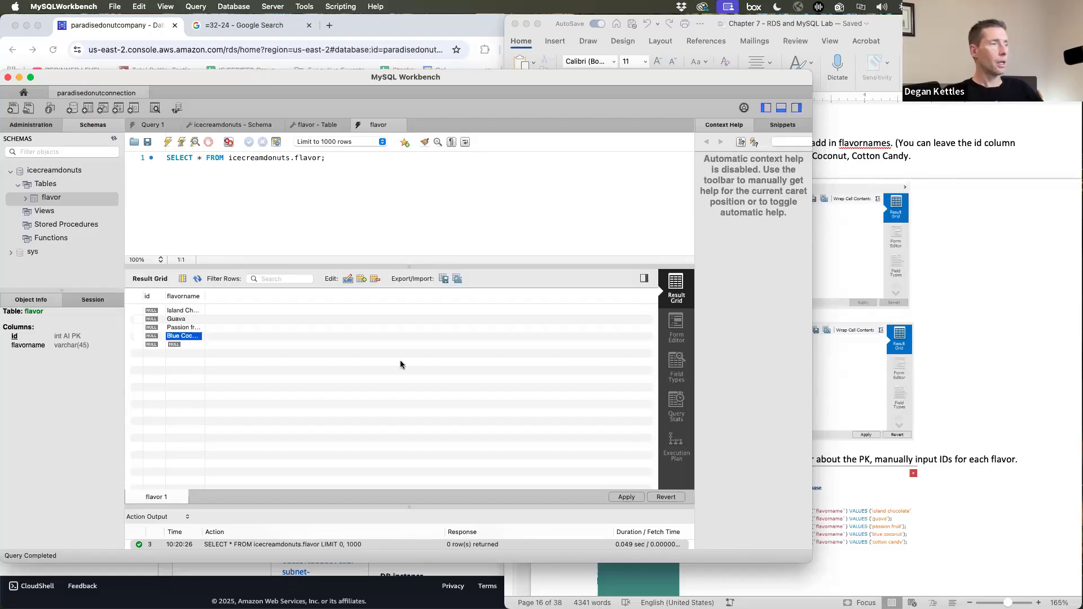
double_click(178, 346)
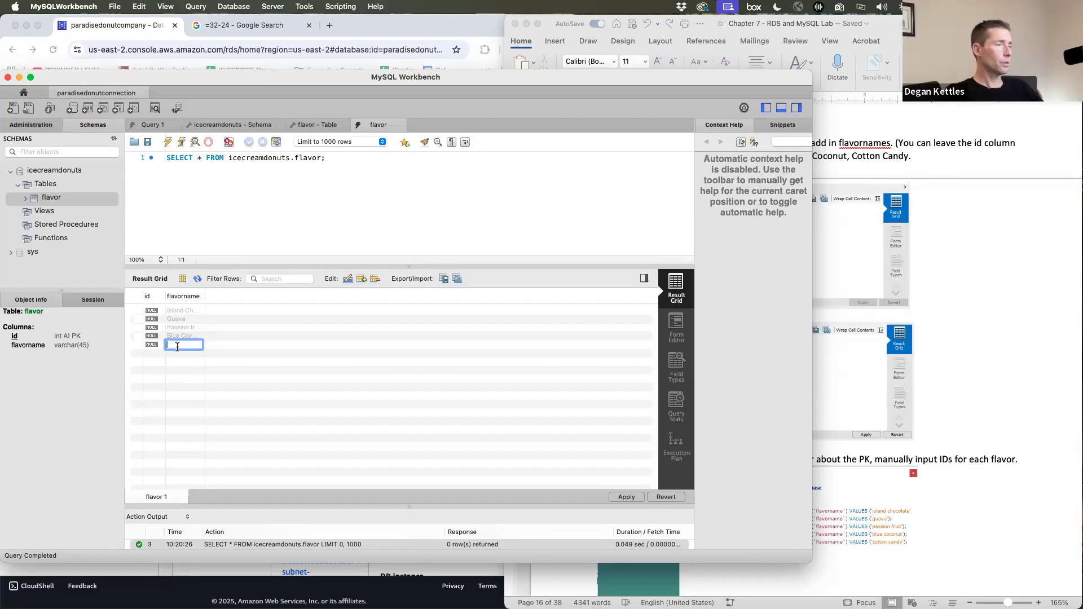
text(Cotton)
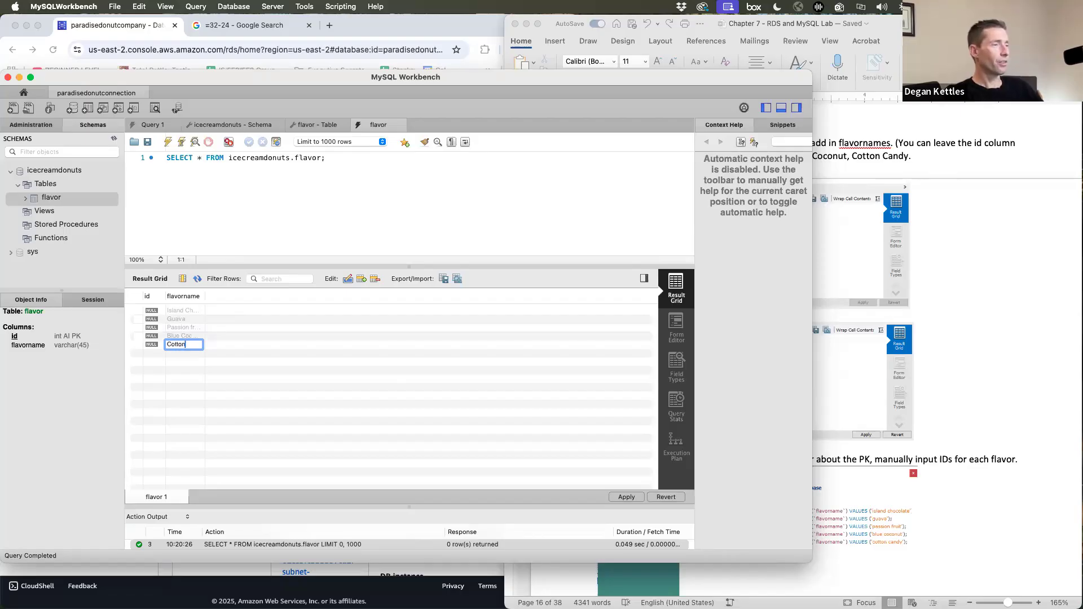
text( Candy)
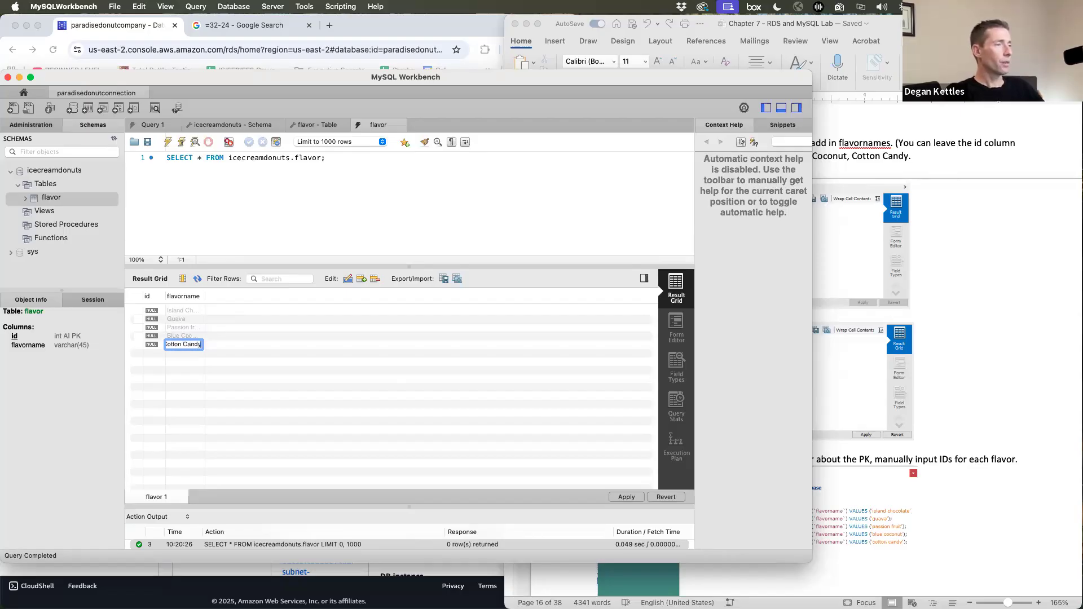
key(Return)
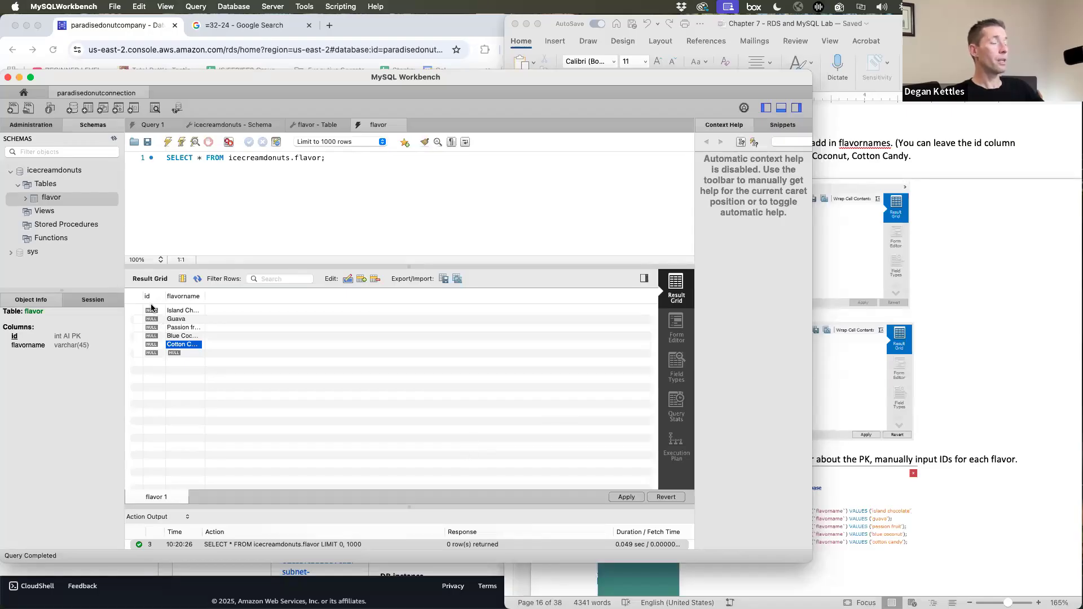
- Apply the five new rows to the flavor table, saving them with ids 1–5
click(633, 498)
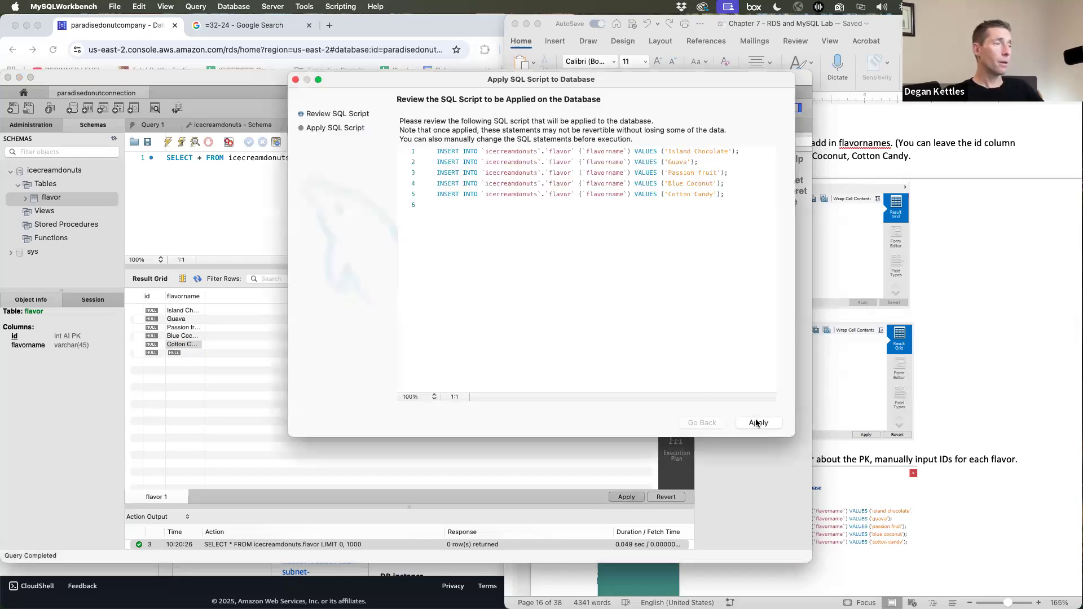
click(758, 423)
click(758, 423)
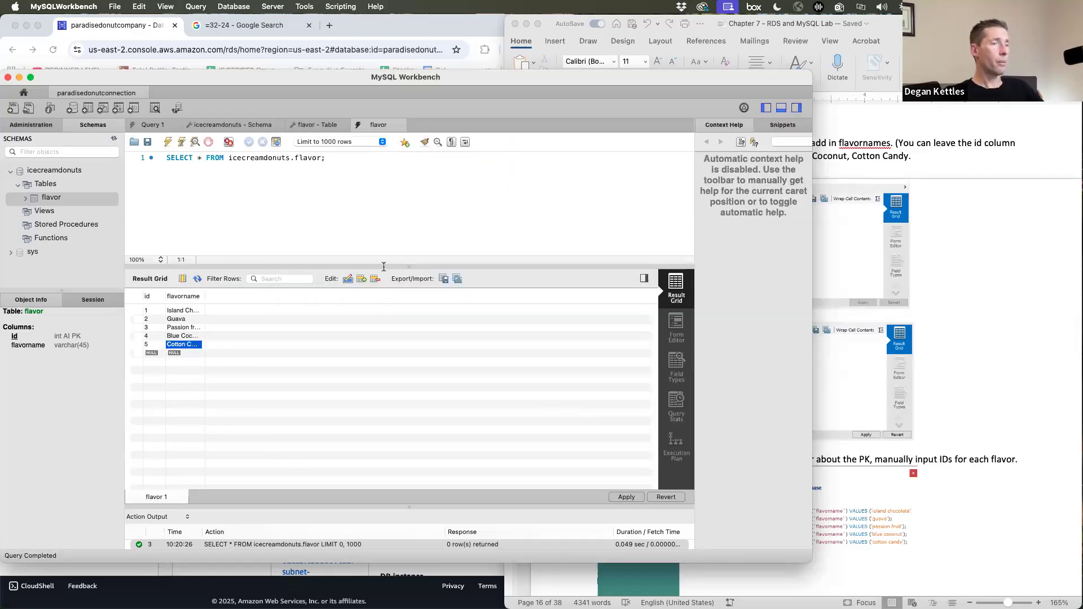
click(862, 370)
scroll(862, 370, down, 10)
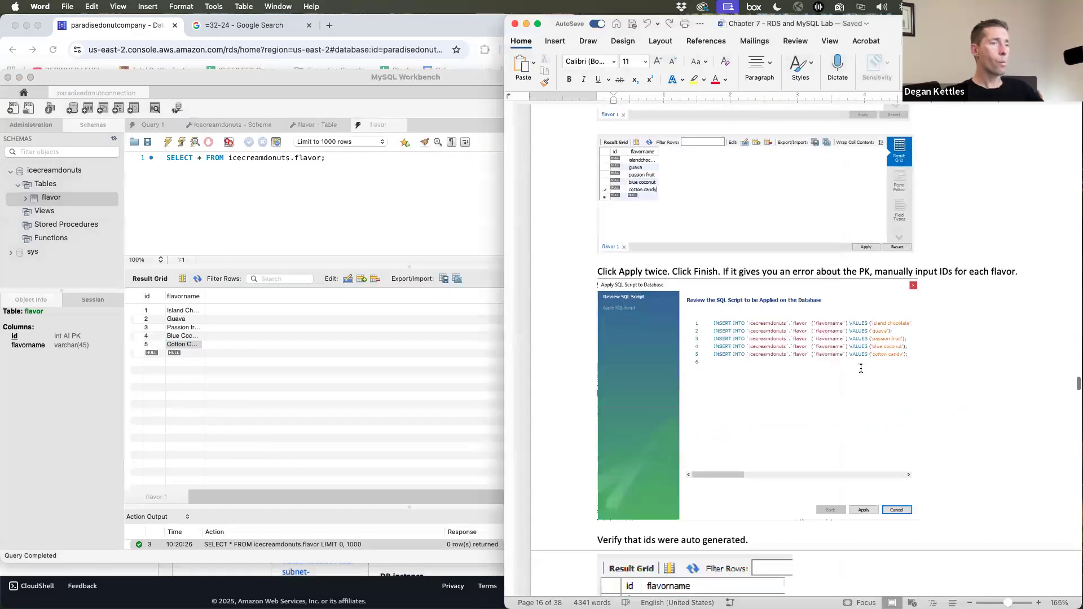
scroll(862, 369, down, 8)
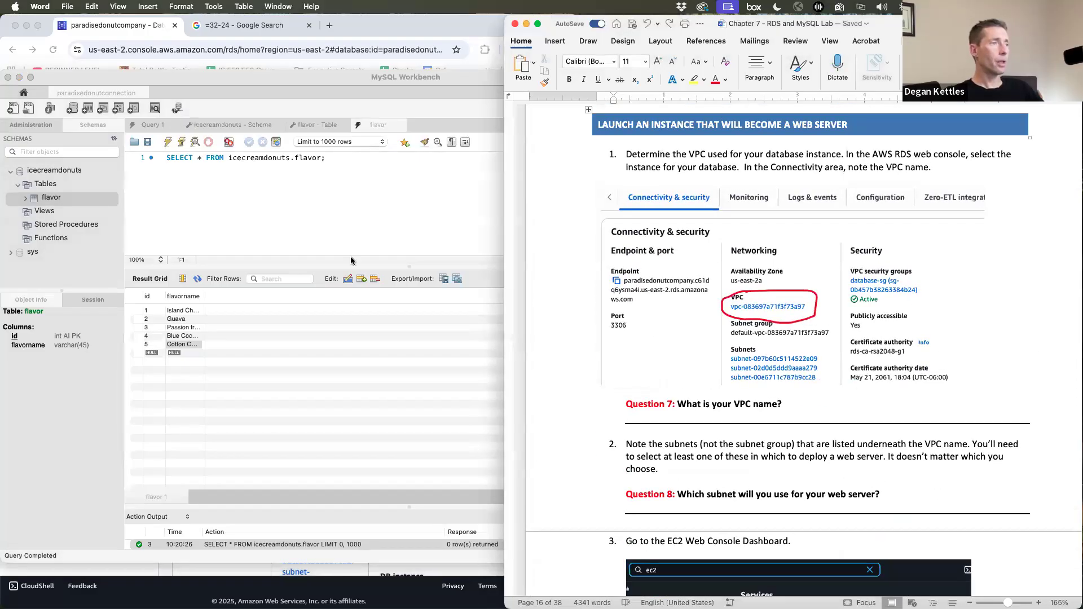
- Close MySQL Workbench and scroll to paradisedonutcompany's VPC and subnet details in RDS
click(320, 231)
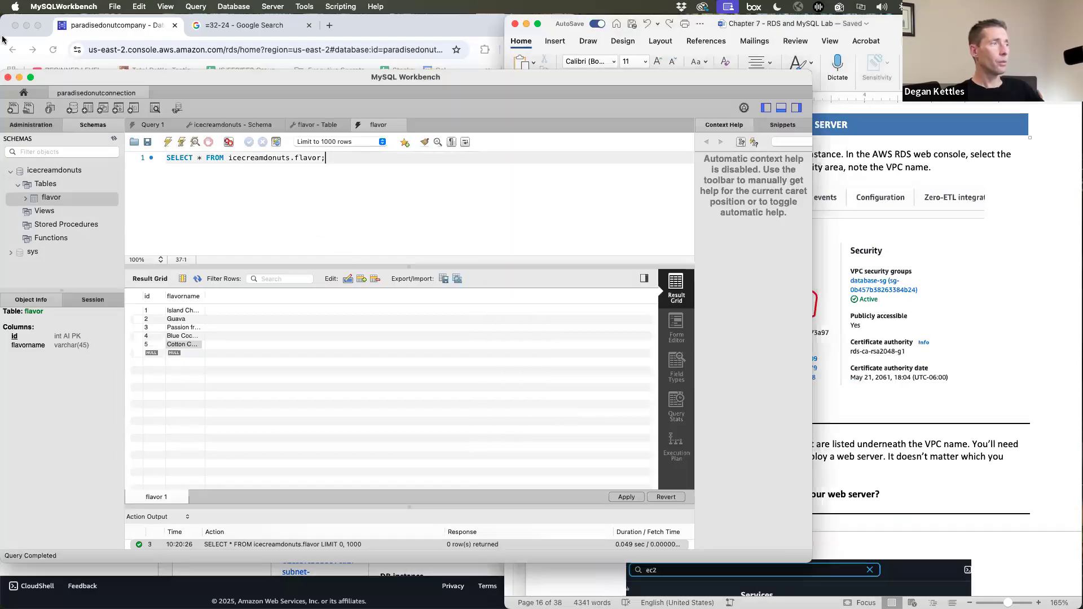
click(8, 77)
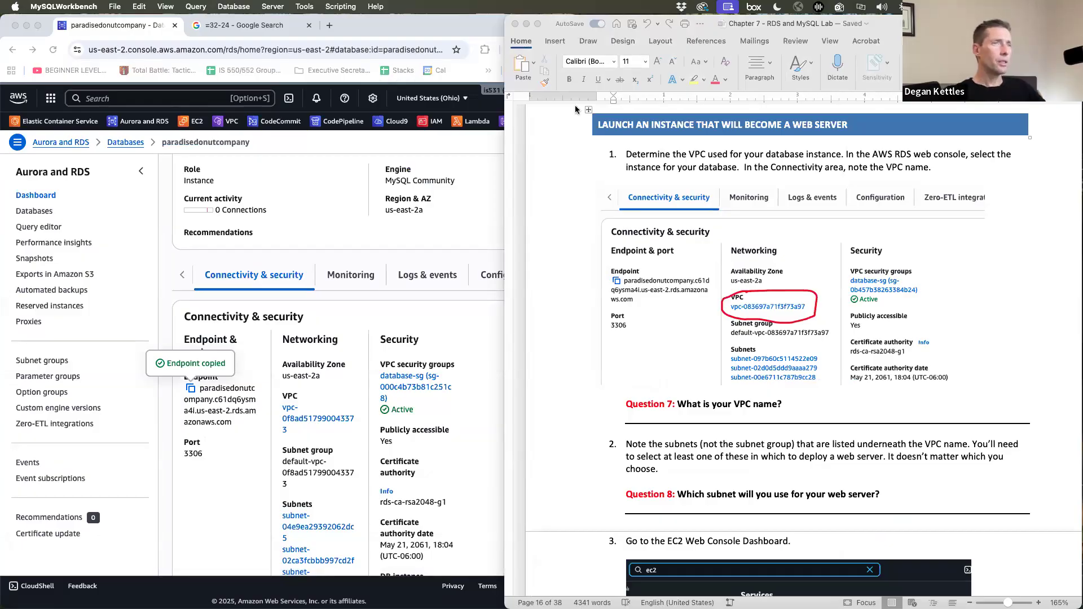
click(292, 181)
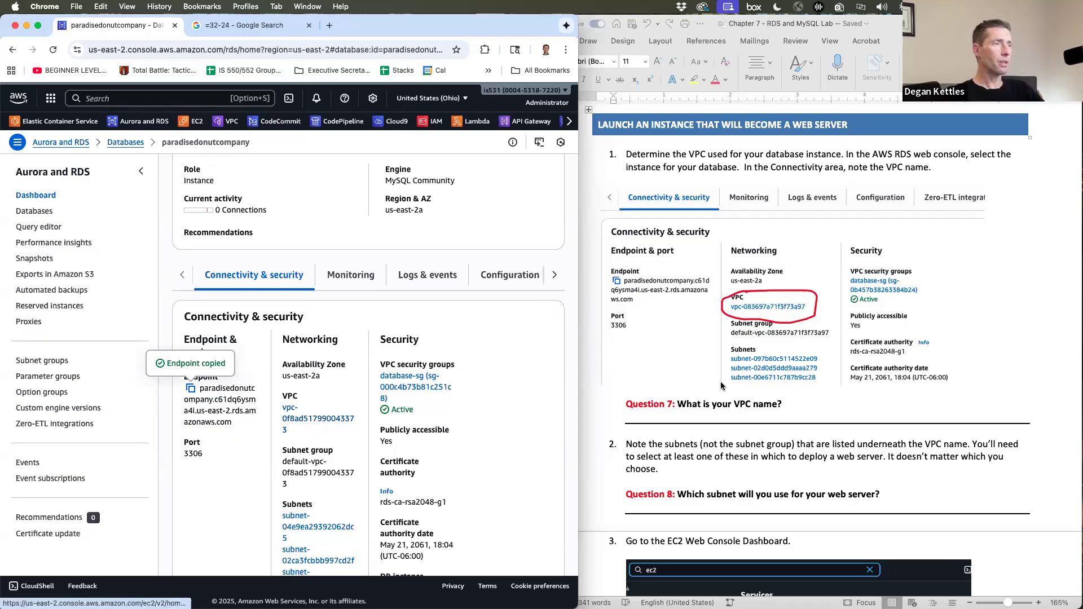
scroll(697, 359, down, 5)
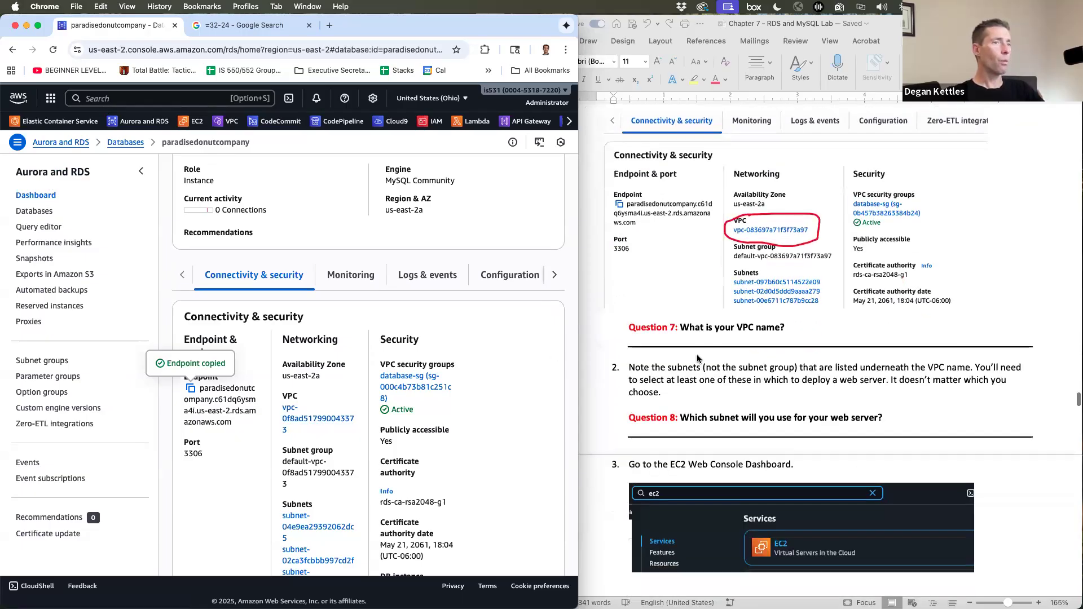
scroll(697, 359, down, 4)
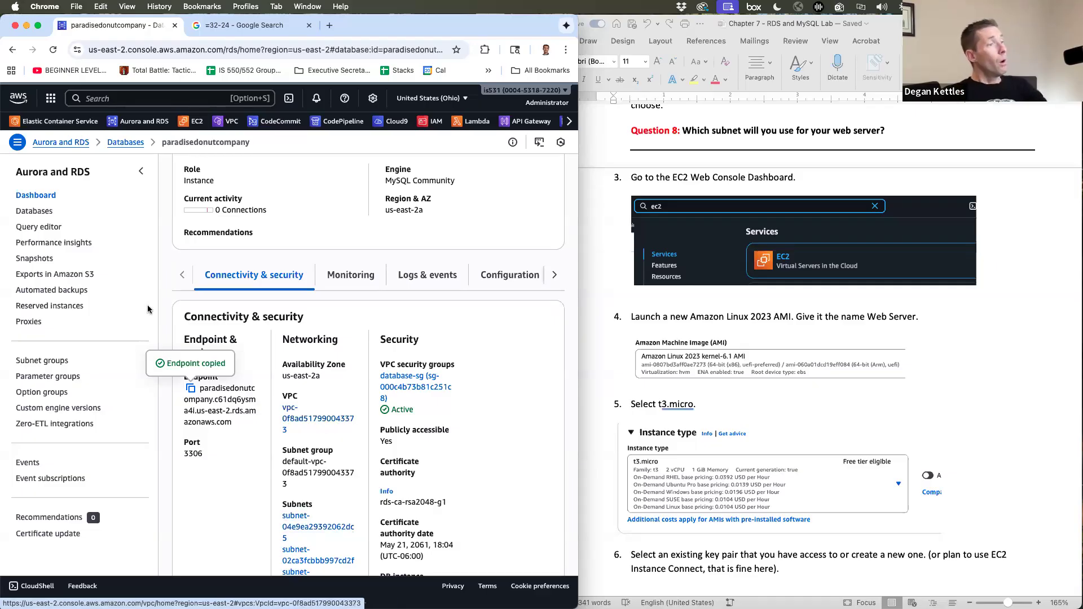
- Start launching a new EC2 instance named 'Web Server'
click(188, 124)
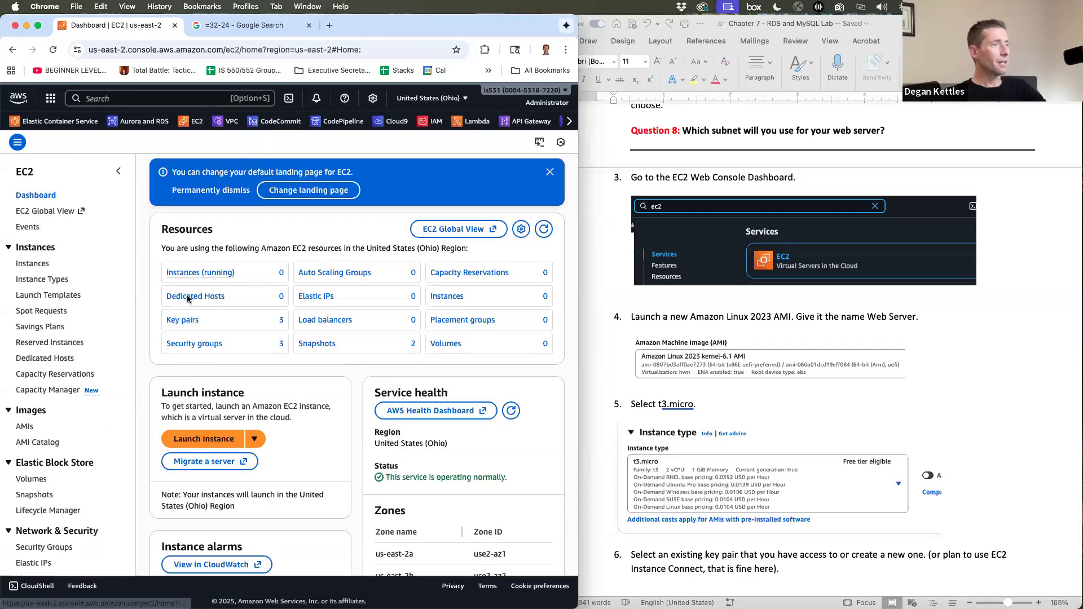
click(188, 443)
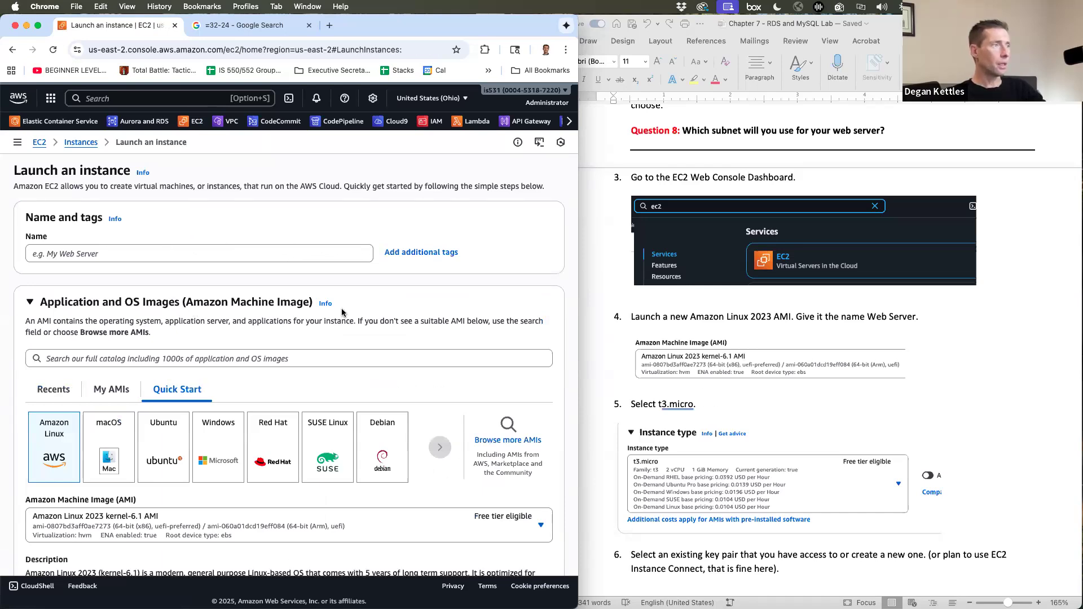
click(166, 254)
text(Web Server)
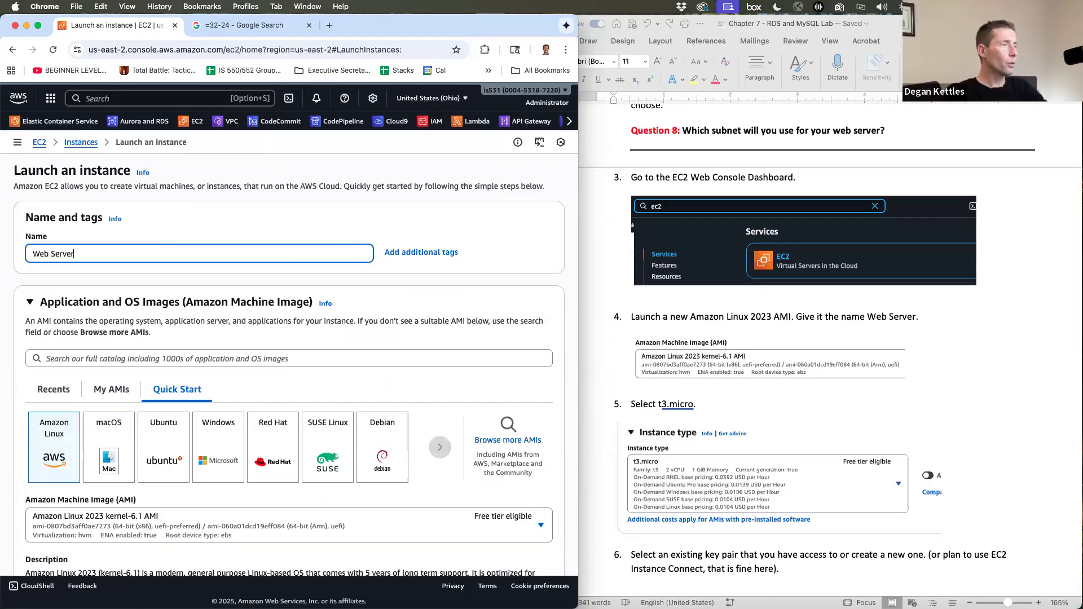
scroll(263, 326, down, 5)
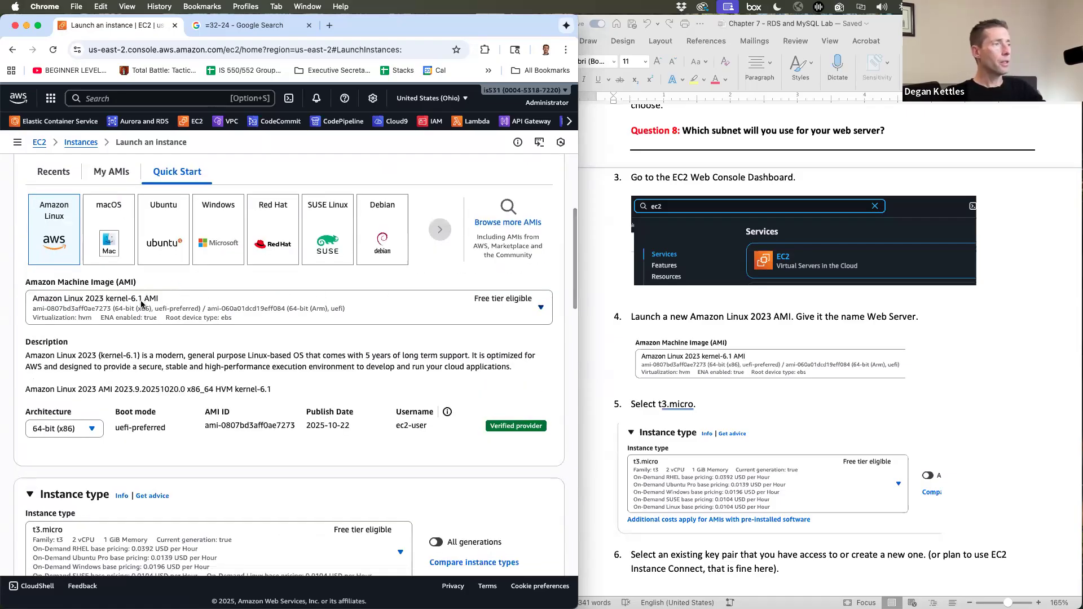
scroll(213, 325, down, 7)
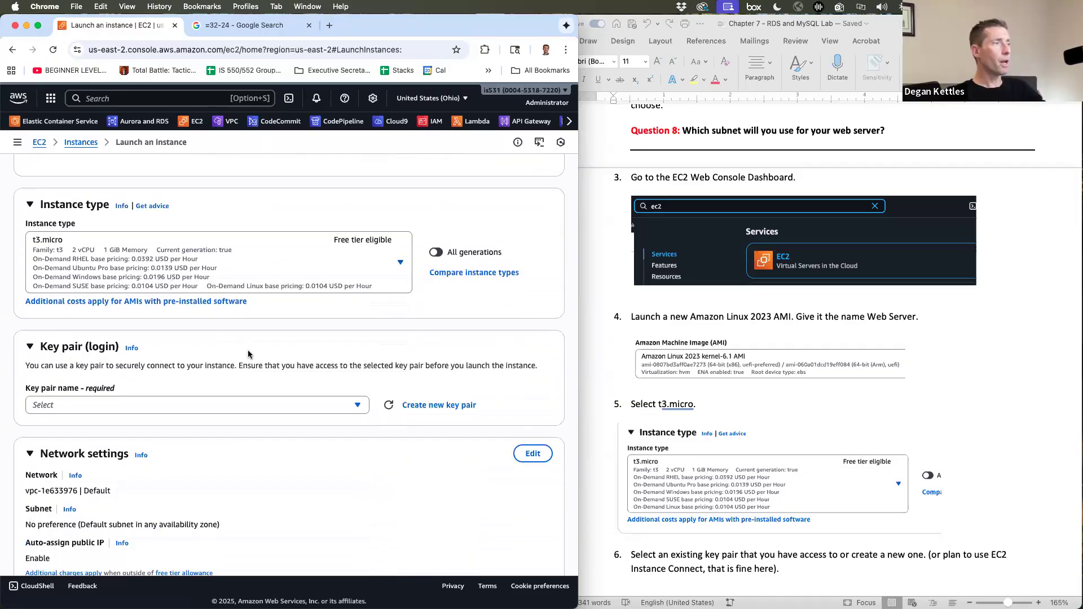
scroll(249, 354, down, 2)
scroll(248, 355, down, 2)
- Select the pdsserverkey key pair for the Web Server instance
click(171, 298)
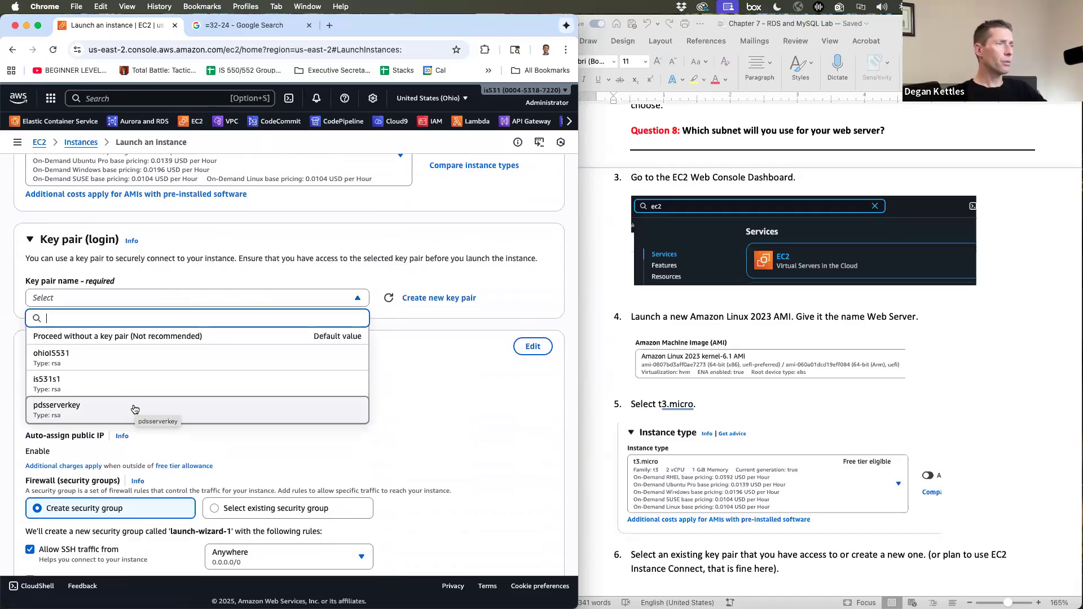
click(249, 232)
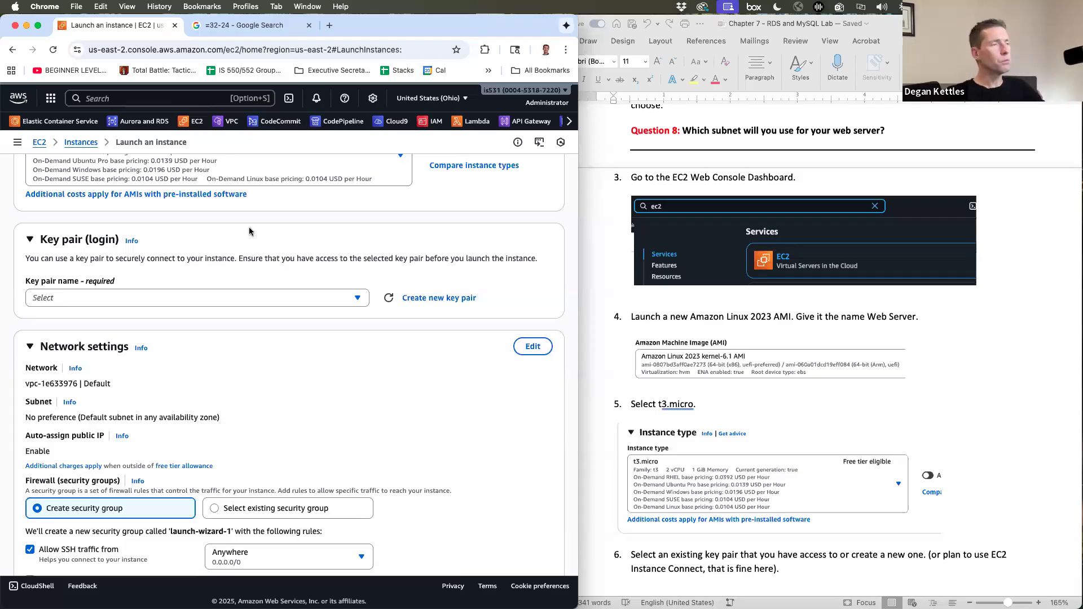
click(131, 298)
click(100, 408)
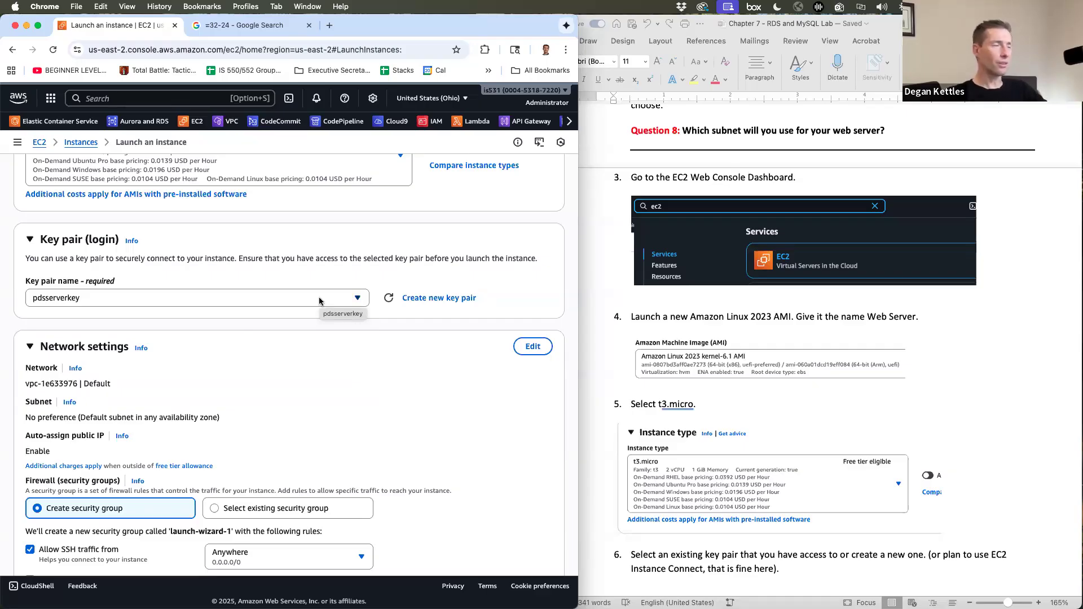
scroll(813, 356, down, 10)
scroll(812, 356, down, 5)
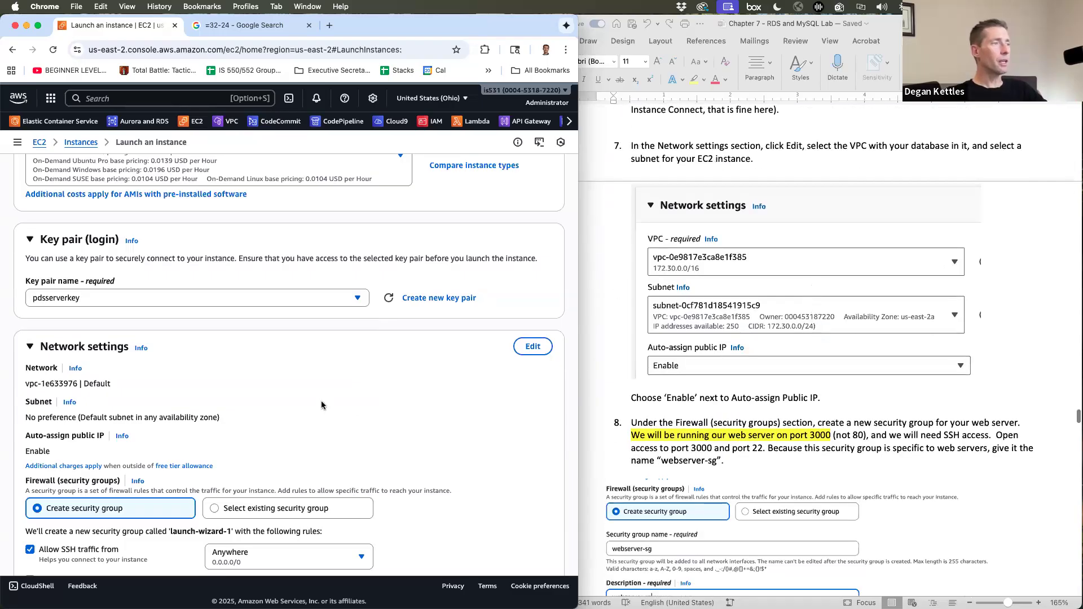
scroll(394, 392, down, 5)
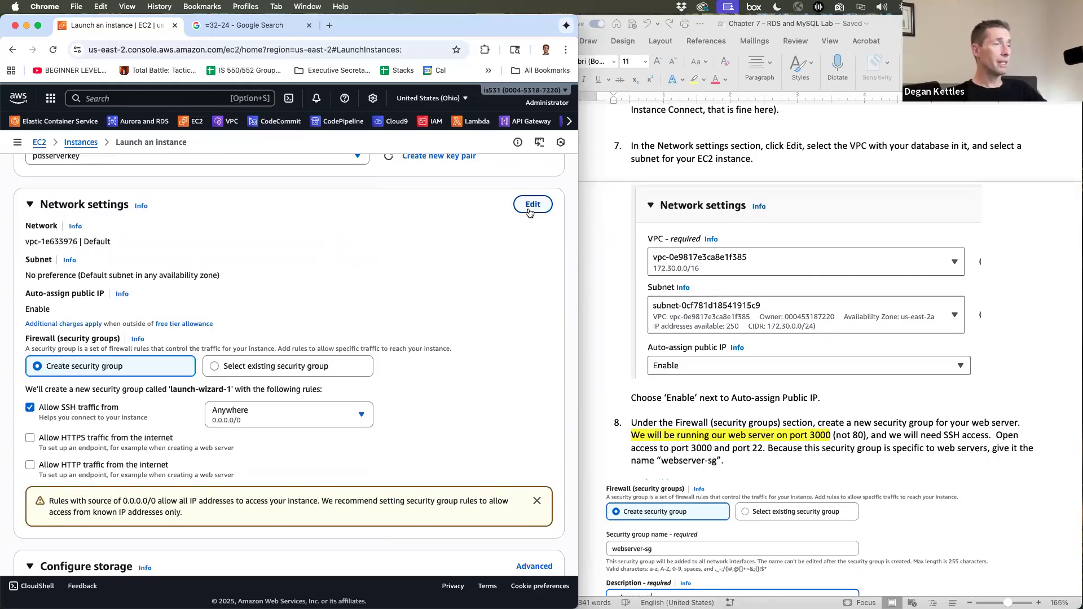
click(530, 207)
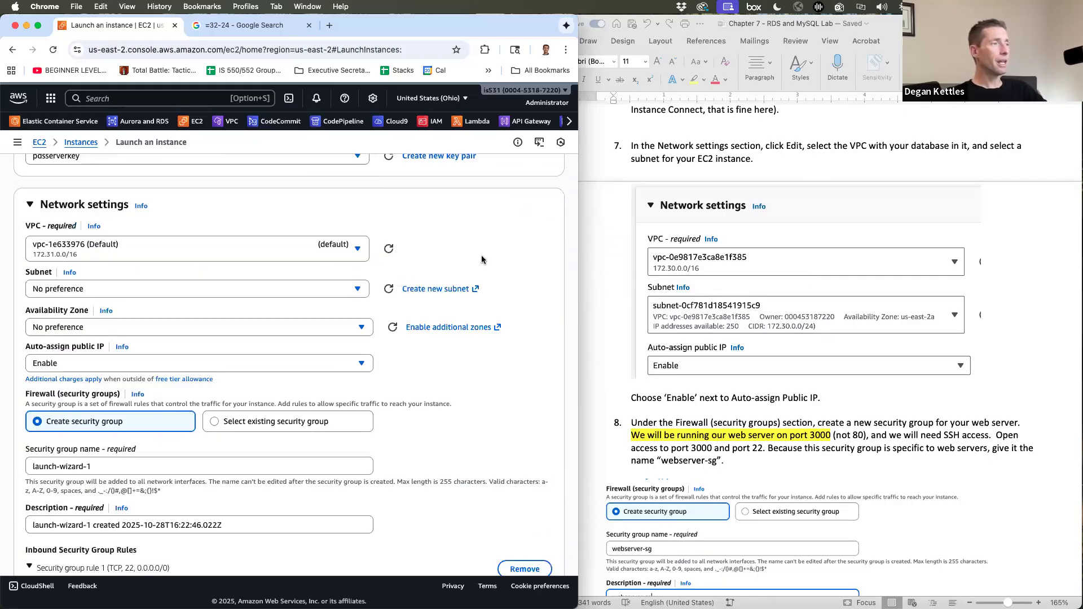
scroll(482, 260, down, 1)
click(120, 217)
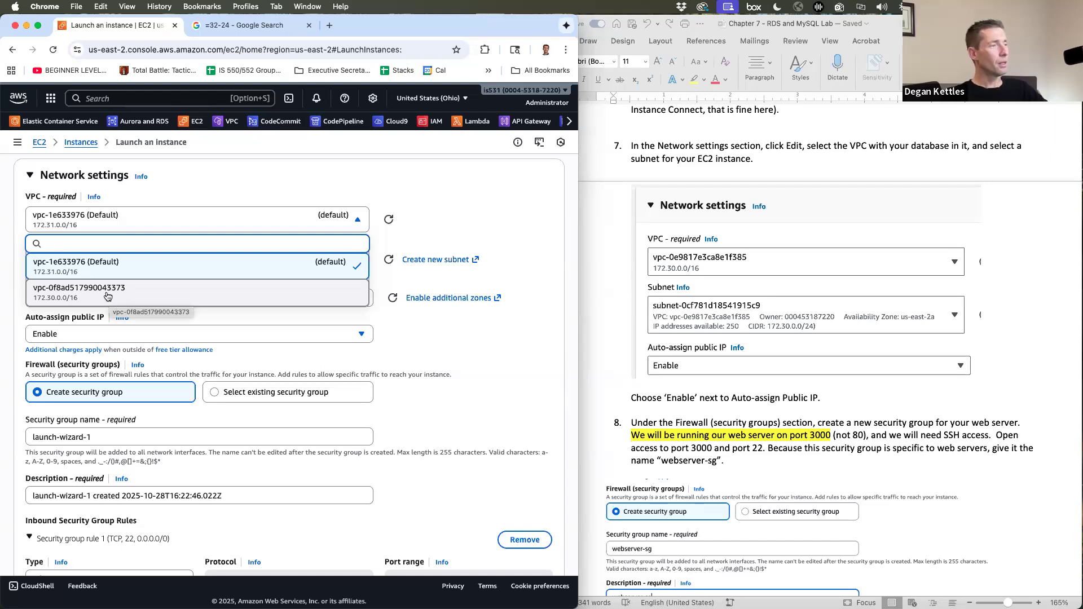
click(106, 292)
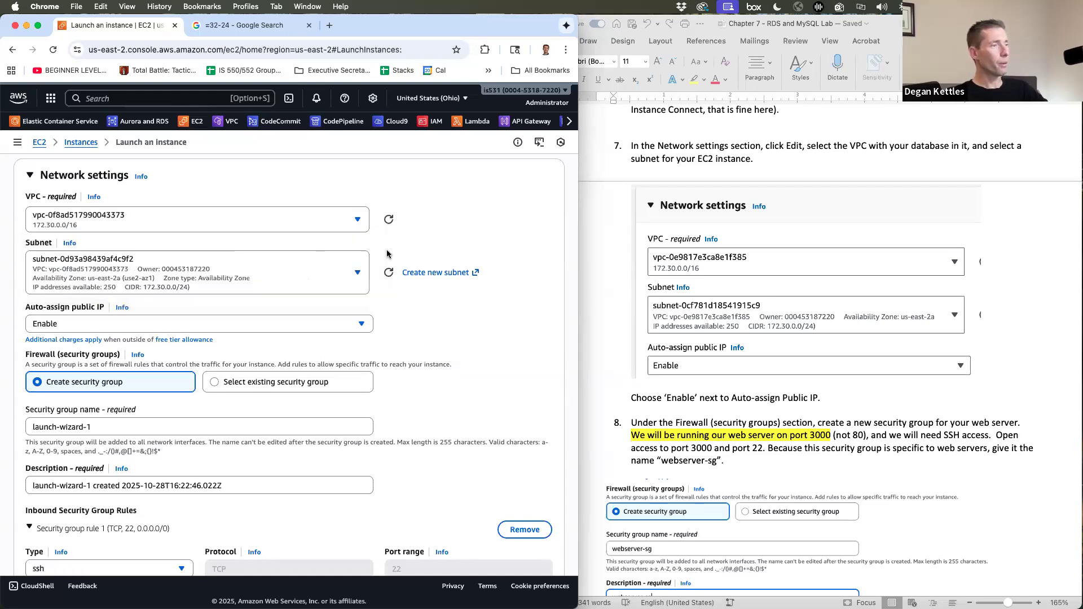
scroll(483, 316, down, 5)
scroll(483, 319, up, 3)
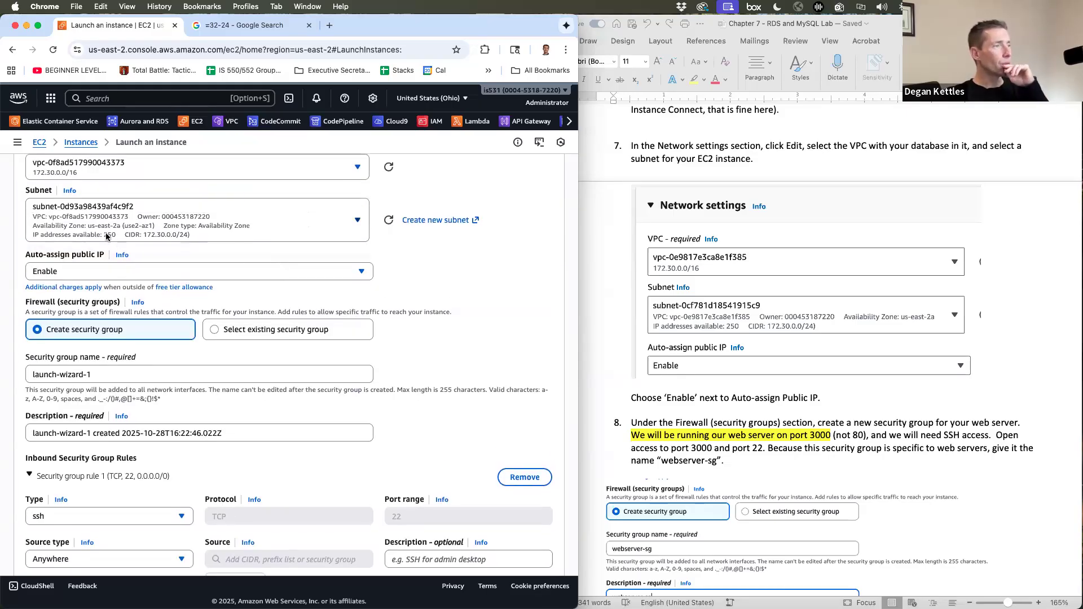
scroll(140, 228, up, 1)
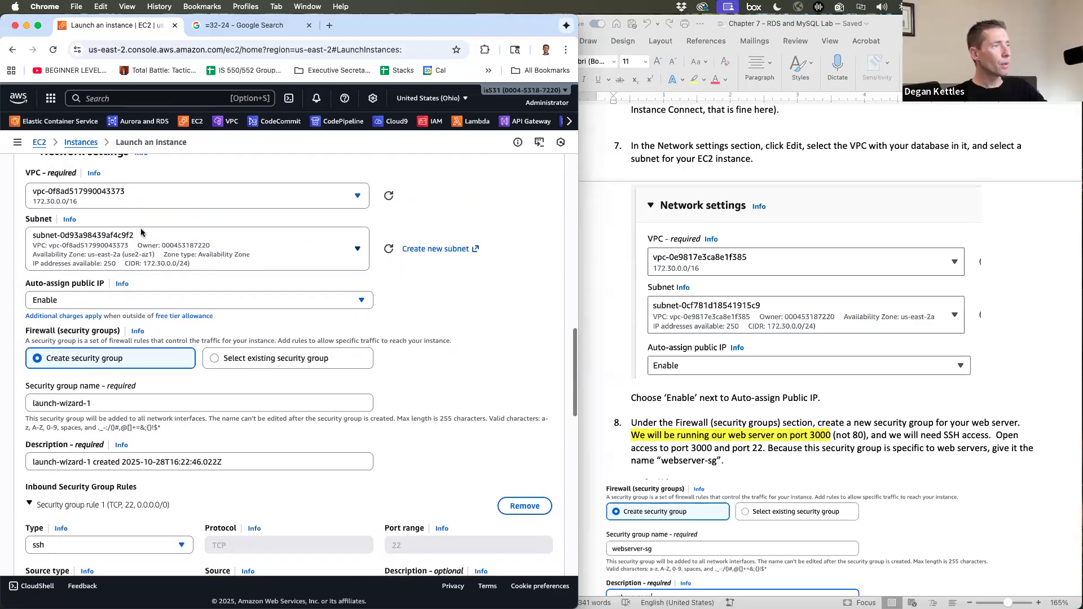
click(104, 246)
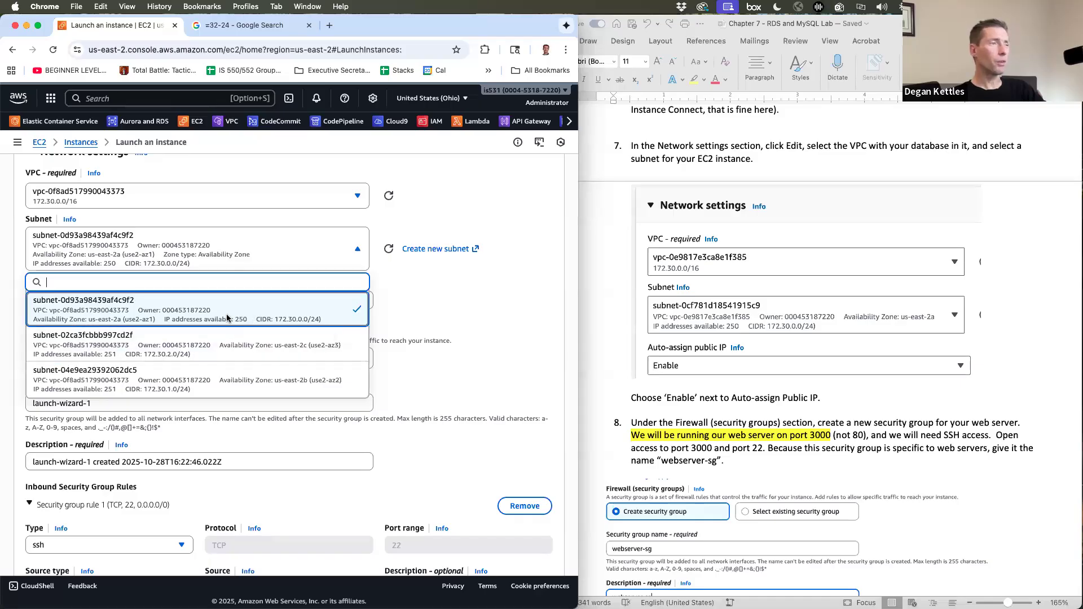
click(239, 318)
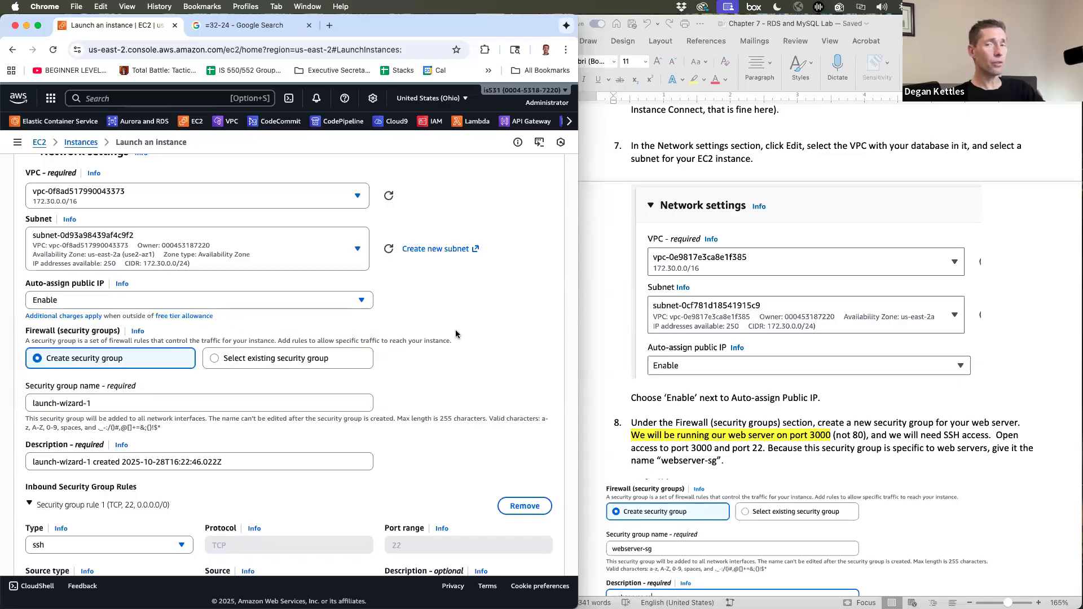
scroll(456, 334, down, 2)
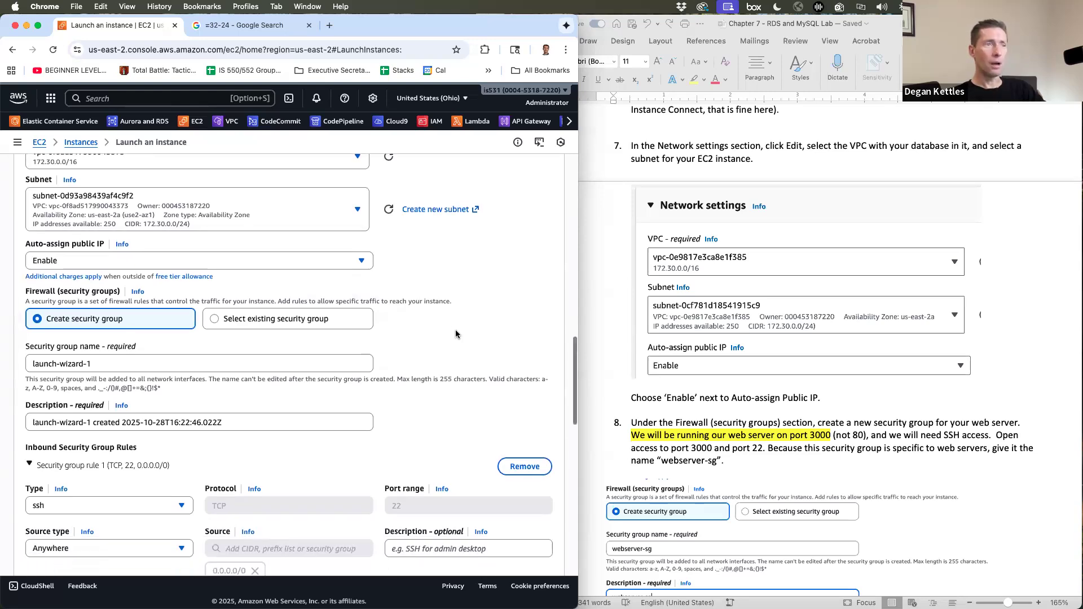
scroll(917, 343, down, 10)
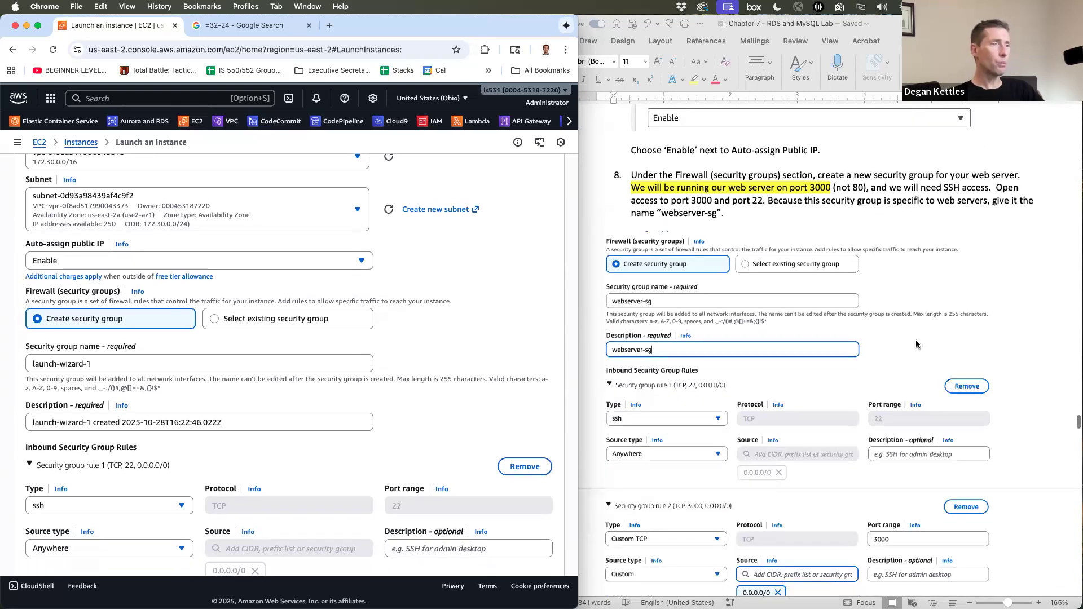
- Enter webserver-sg as both the new security group's name and its description
click(105, 366)
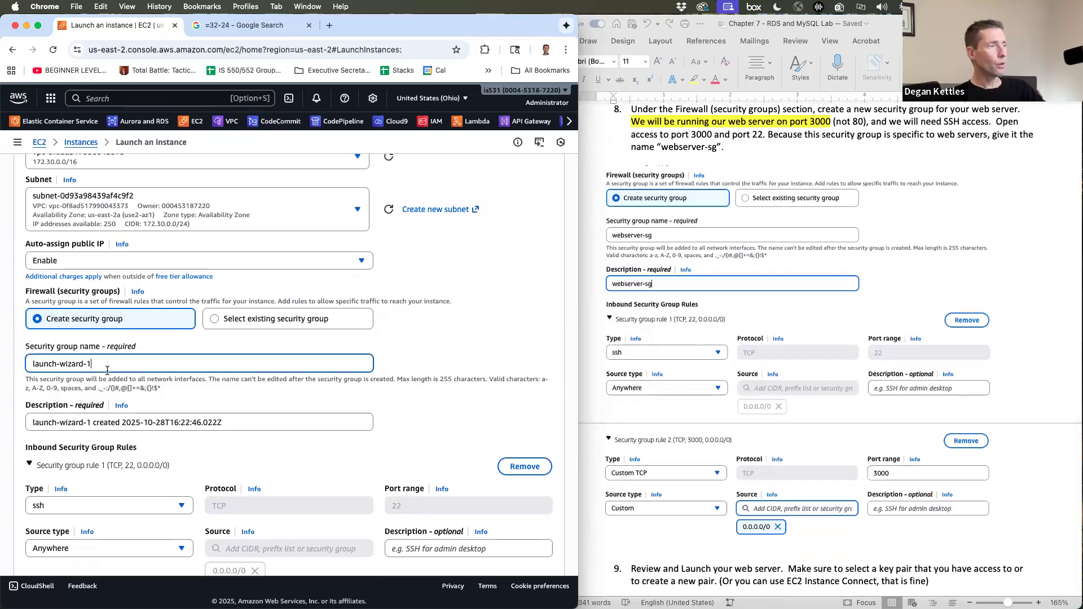
triple_click(48, 367)
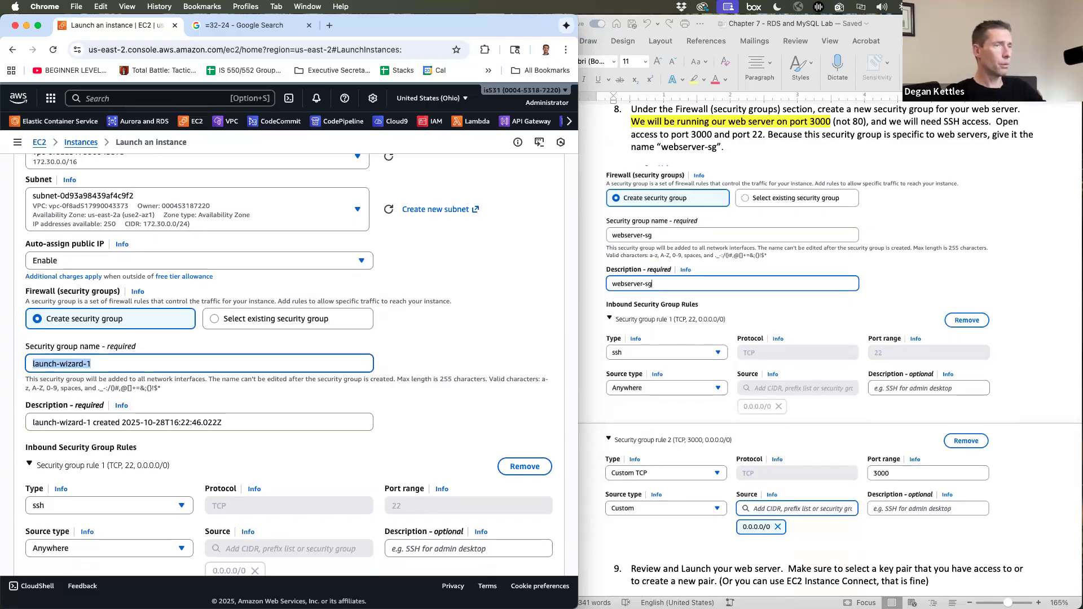
text(webserver-sg)
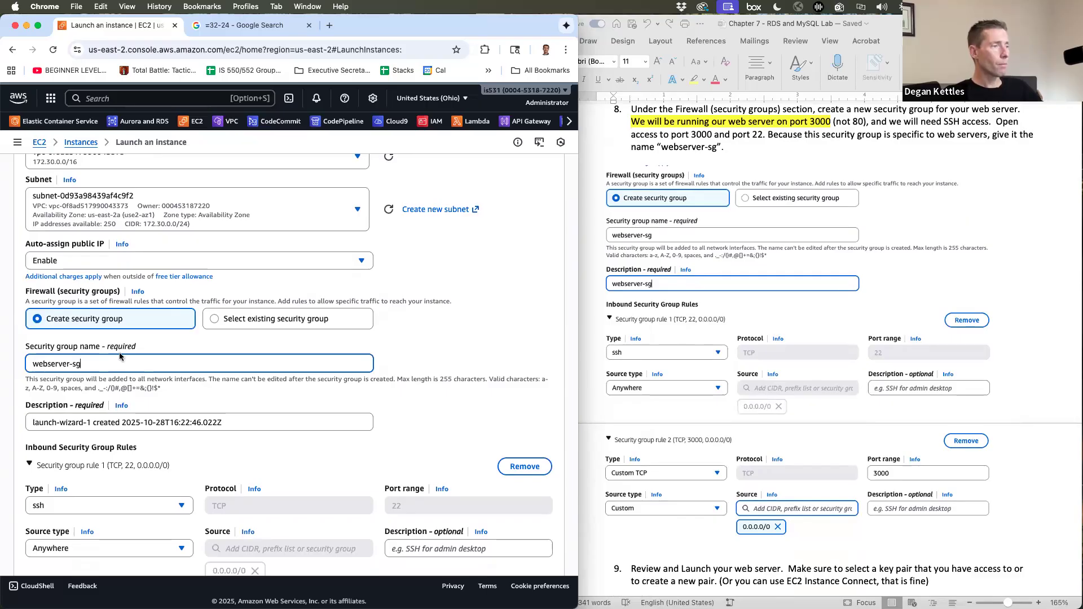
triple_click(28, 365)
key(super+c)
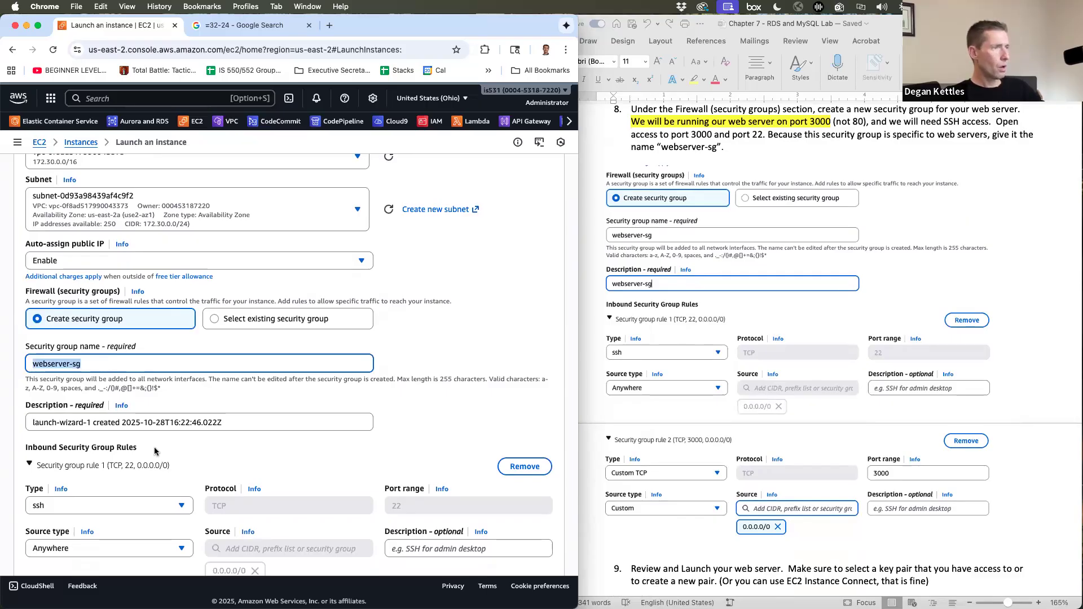
triple_click(255, 423)
key(super+v)
scroll(255, 395, down, 2)
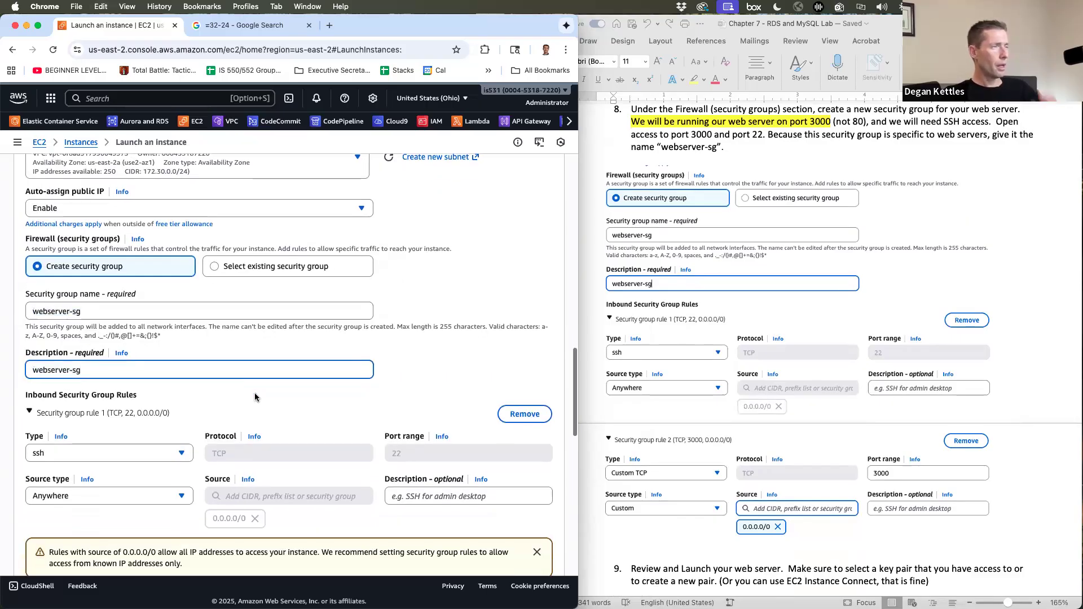
scroll(255, 393, up, 3)
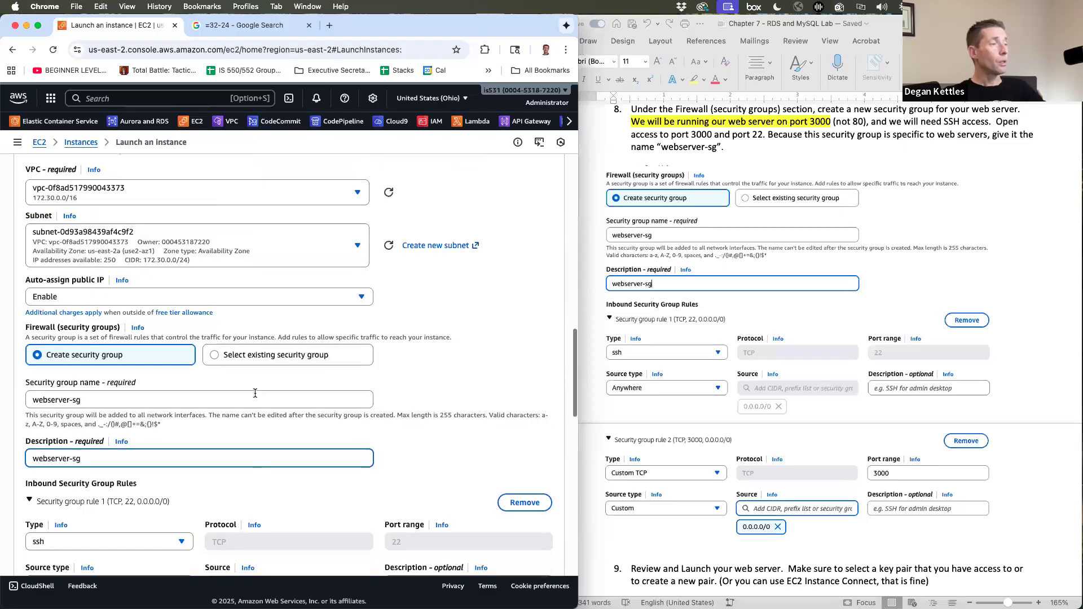
scroll(255, 394, down, 1)
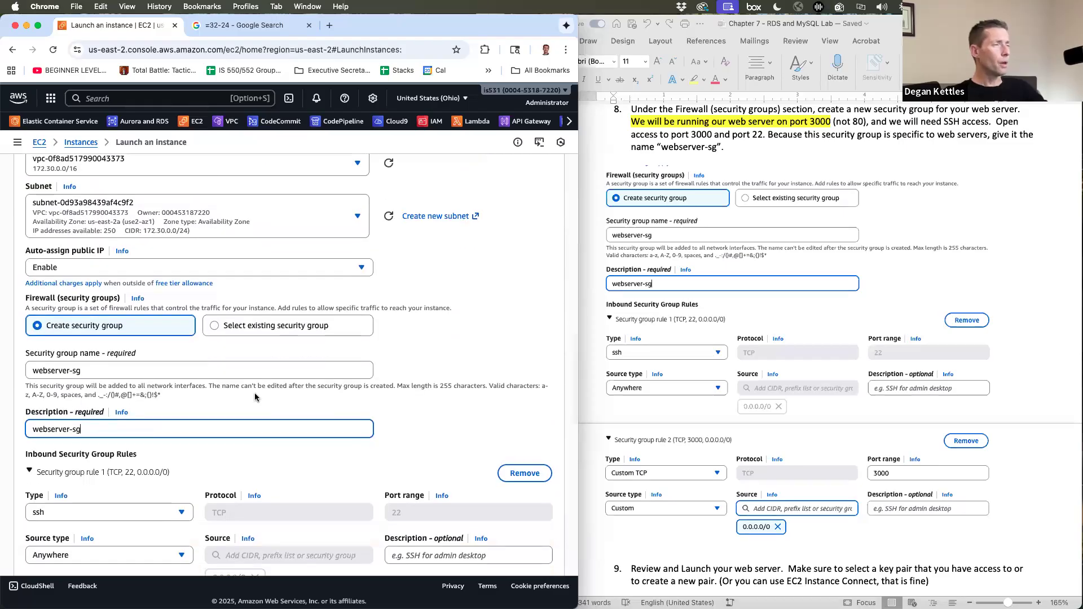
scroll(255, 393, down, 3)
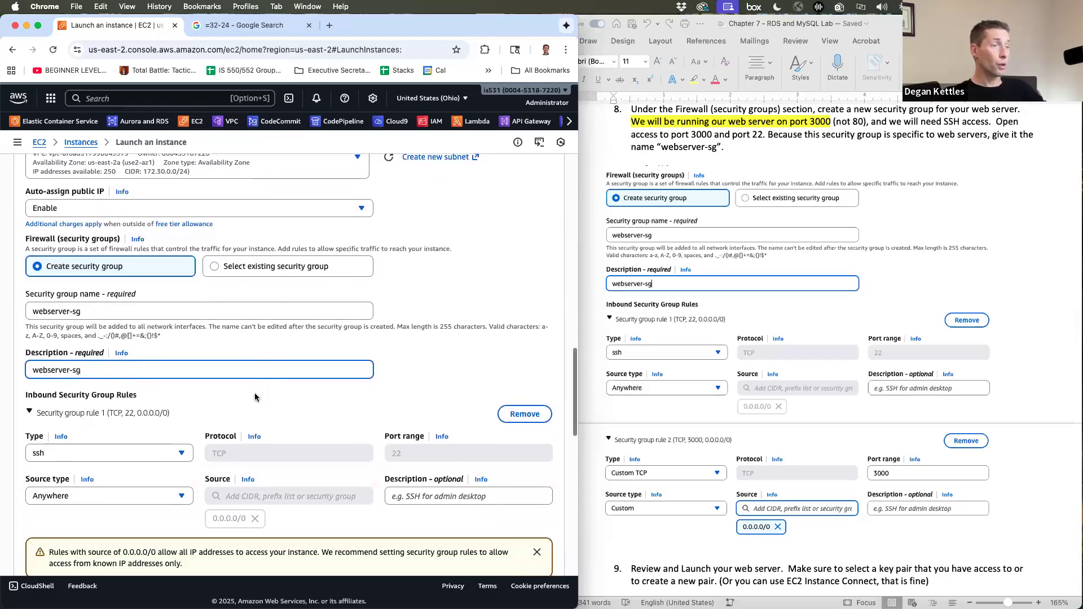
scroll(256, 398, down, 4)
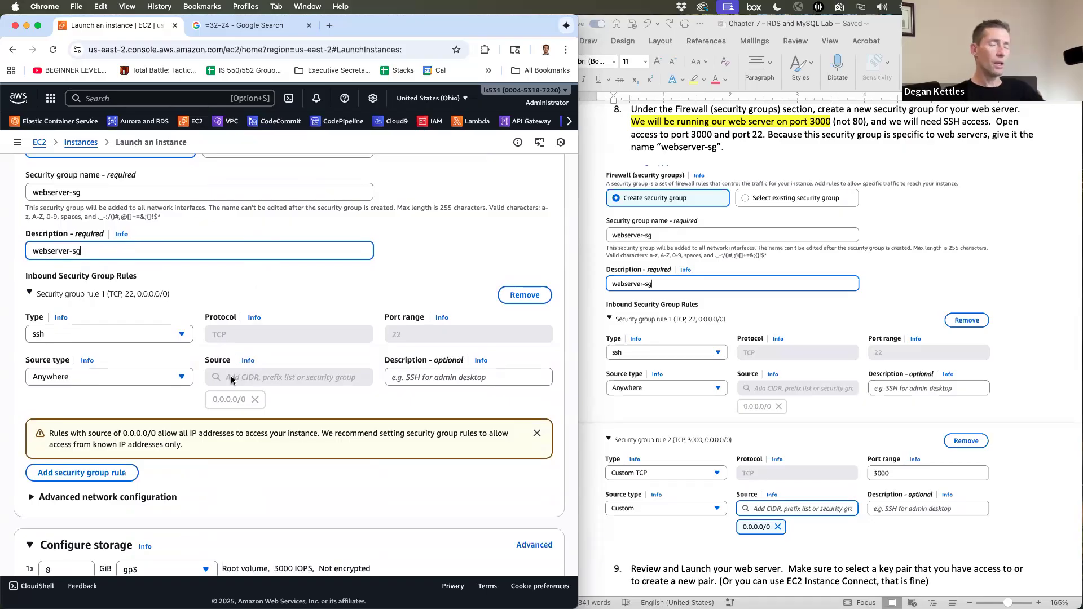
- Keep the SSH inbound rule's source set to Anywhere
click(121, 383)
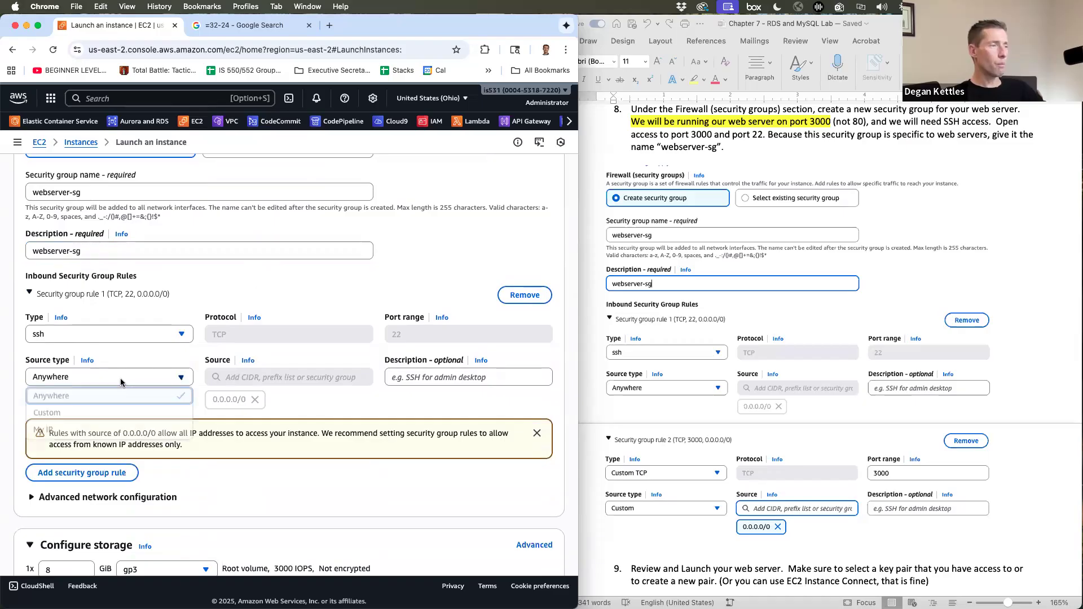
click(391, 273)
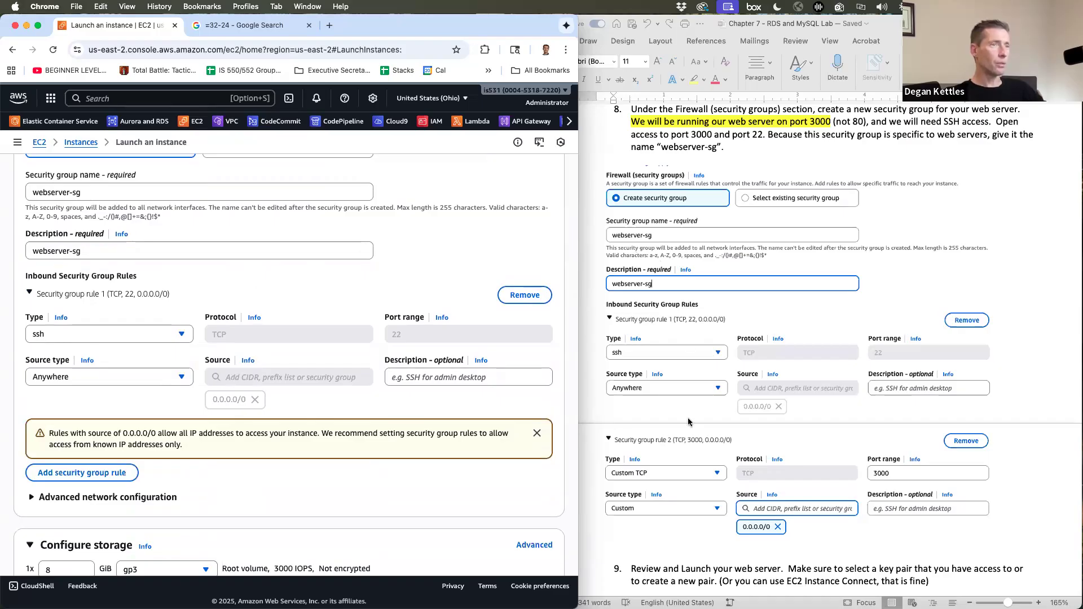
scroll(688, 422, down, 4)
scroll(688, 422, down, 3)
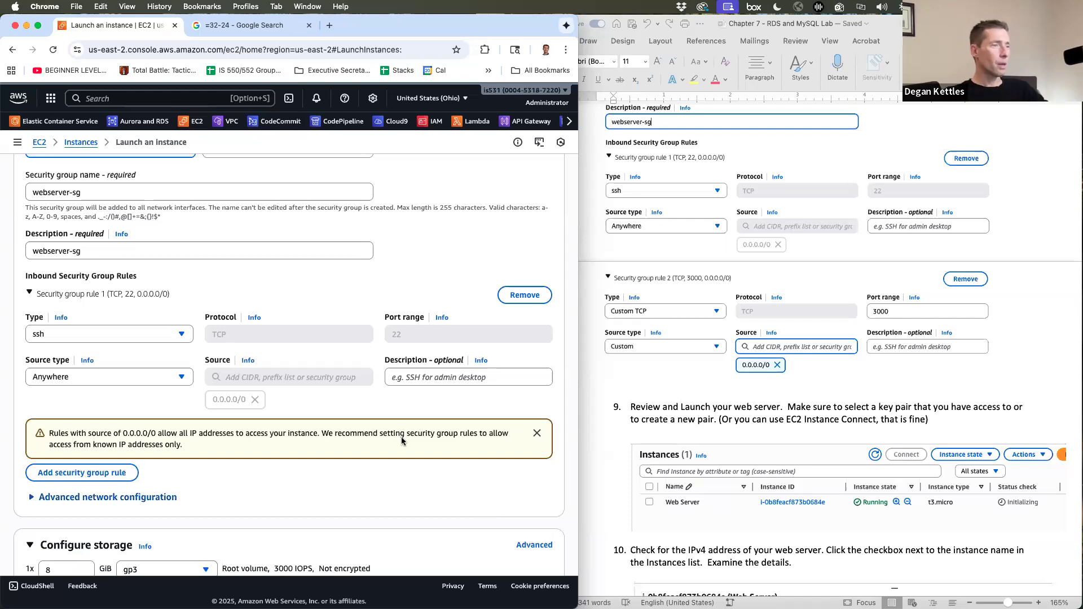
scroll(401, 438, down, 3)
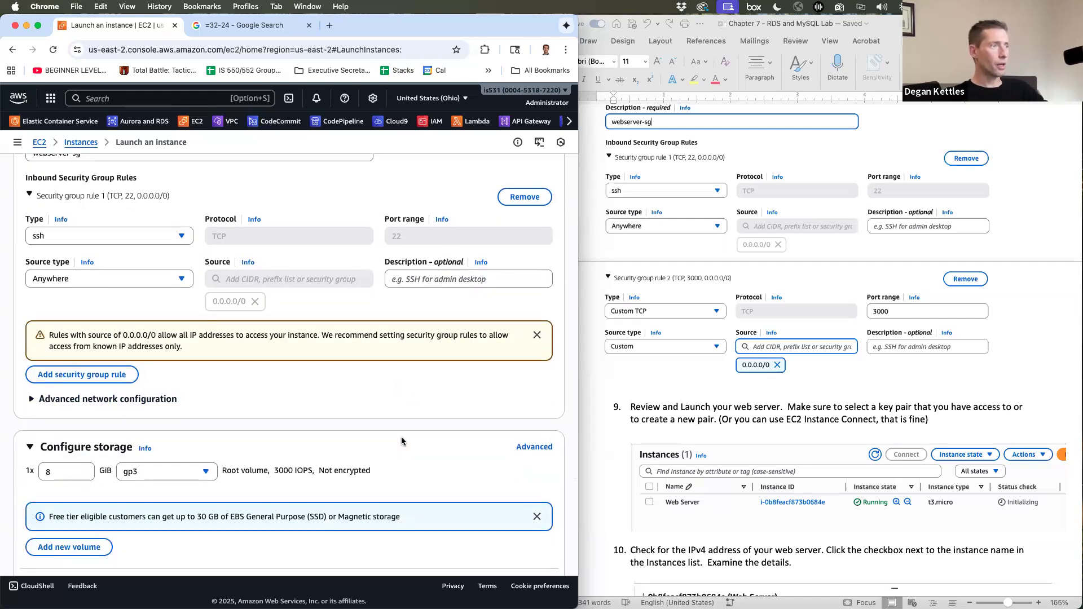
- Add an inbound Custom TCP rule for port 3000 from 0.0.0.0/0
click(78, 379)
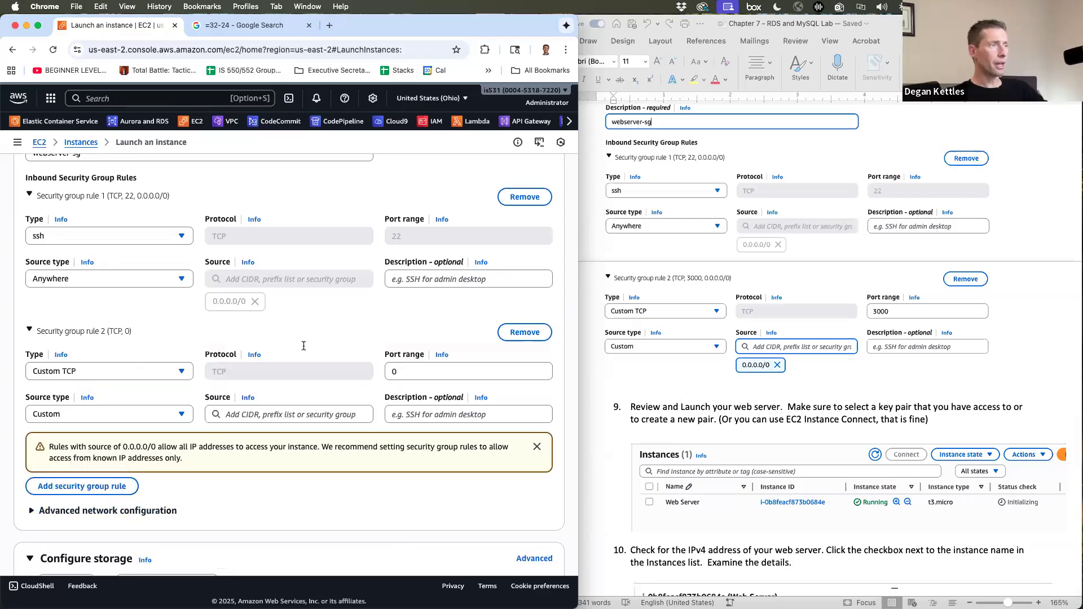
key(Tab)
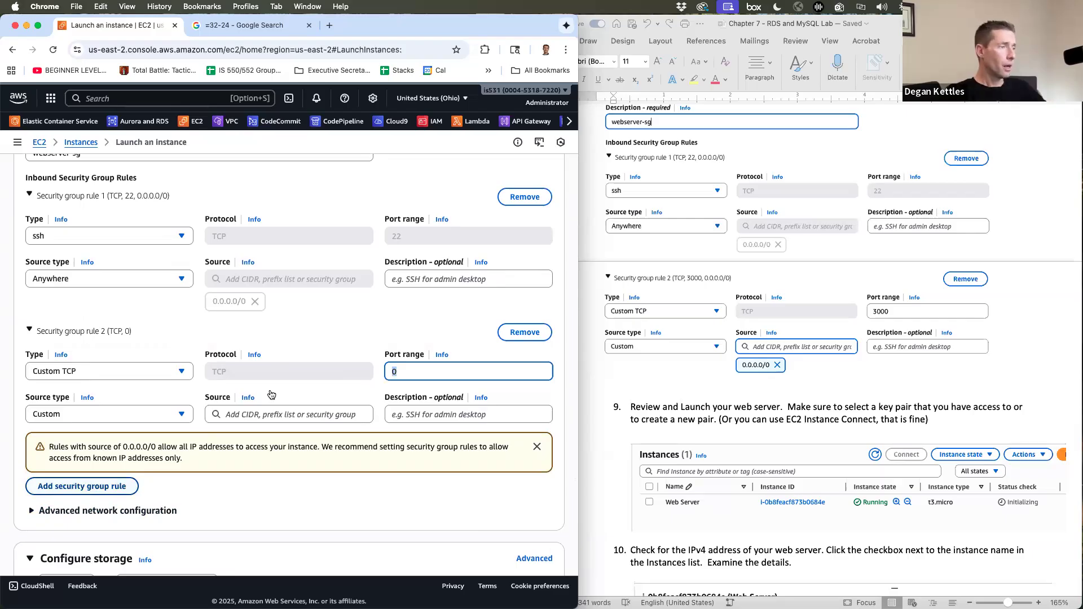
text(3)
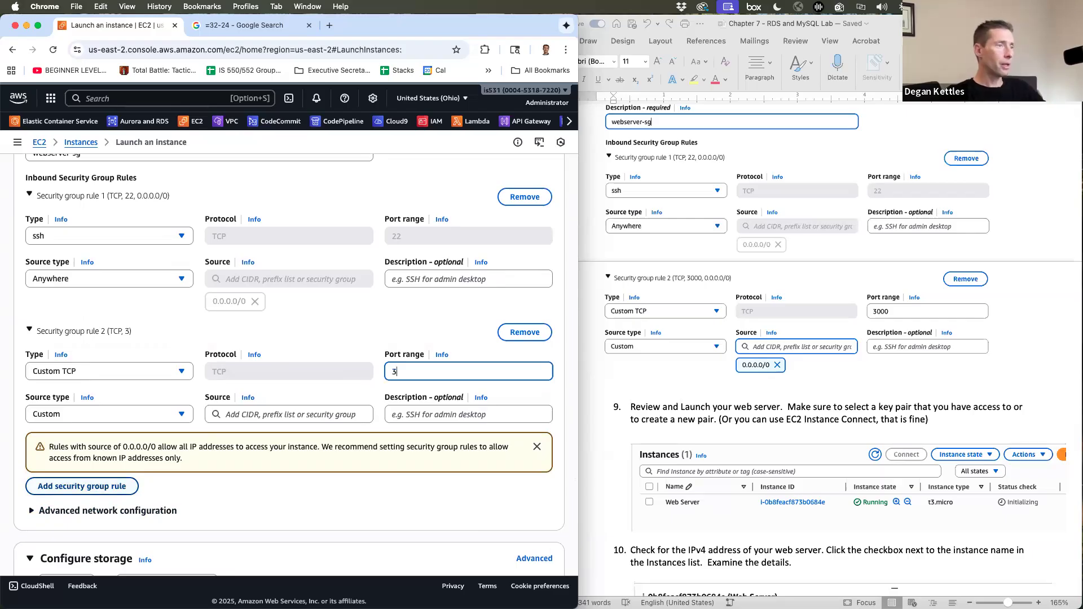
text(000)
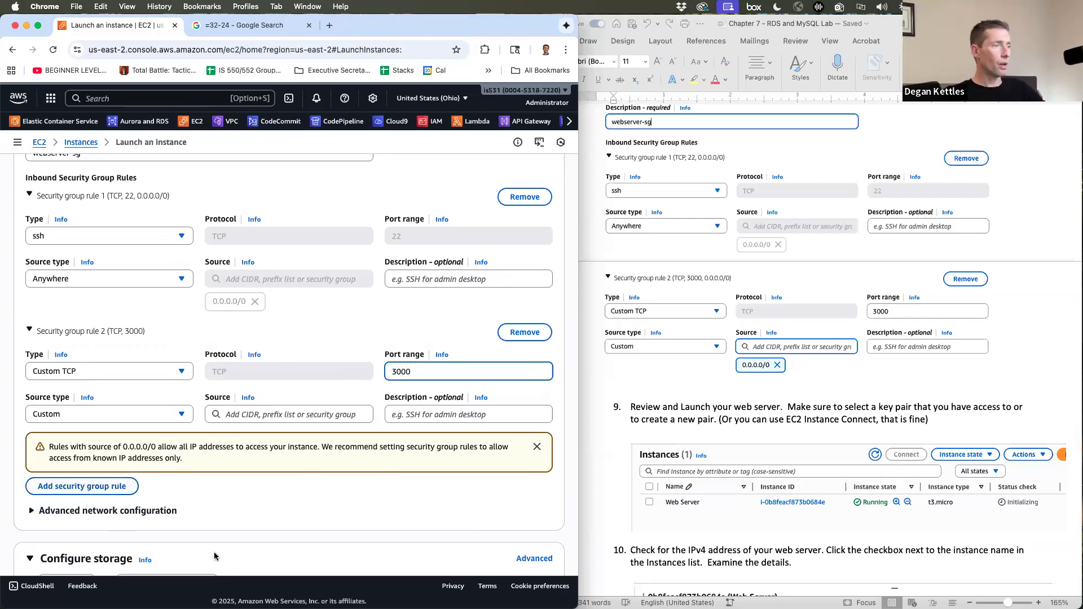
click(249, 415)
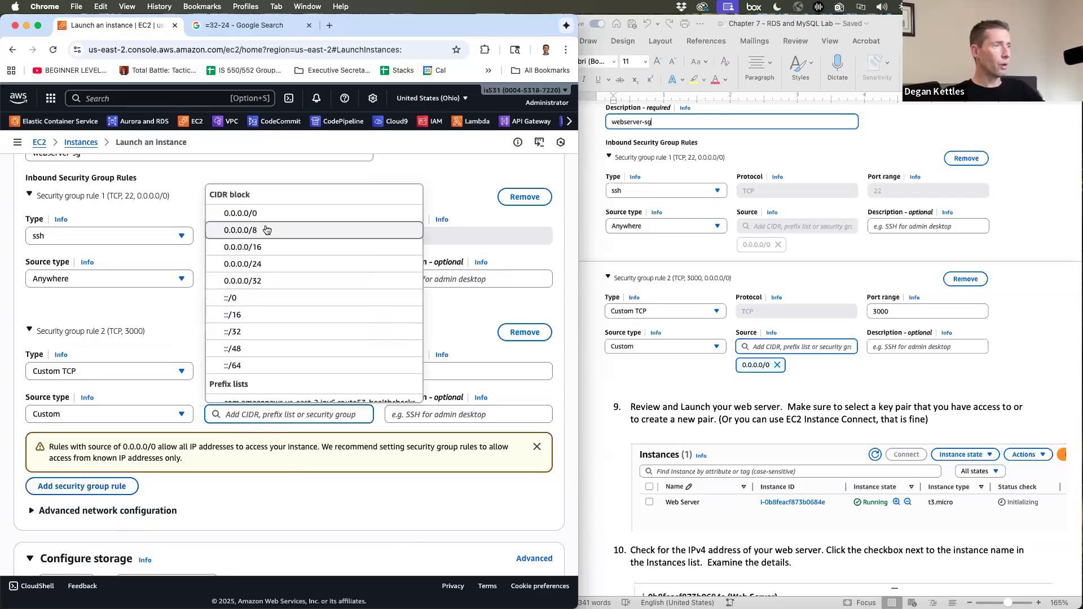
click(264, 222)
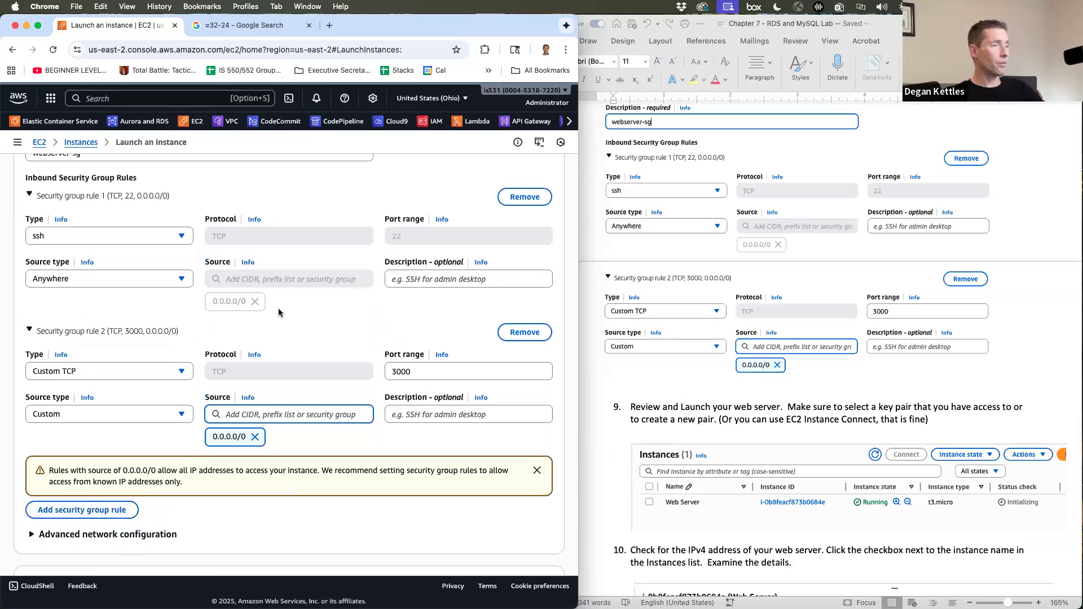
scroll(735, 334, down, 5)
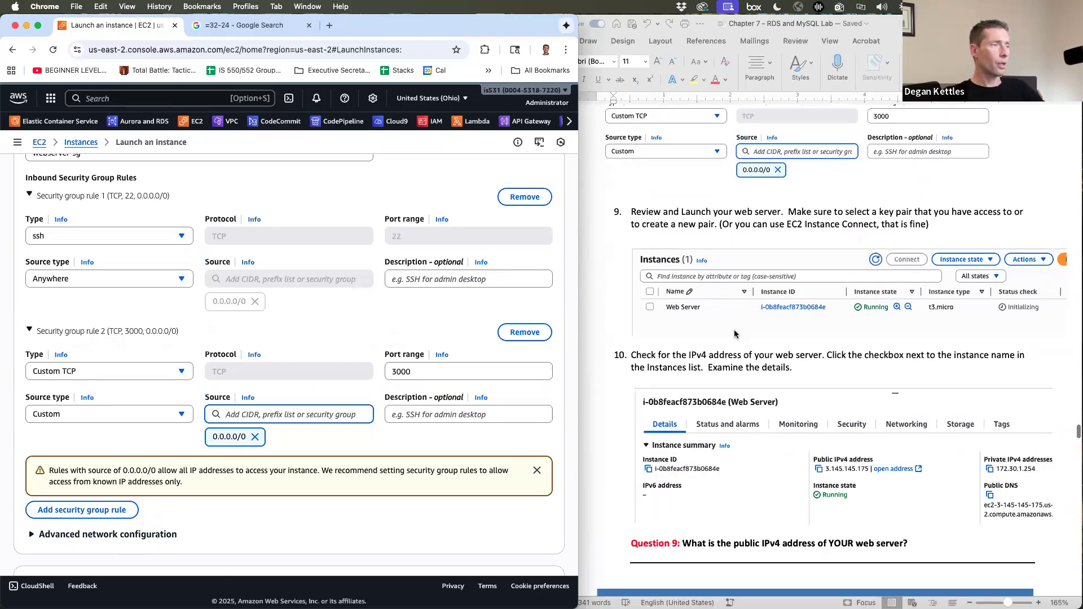
scroll(301, 430, down, 5)
scroll(301, 430, down, 2)
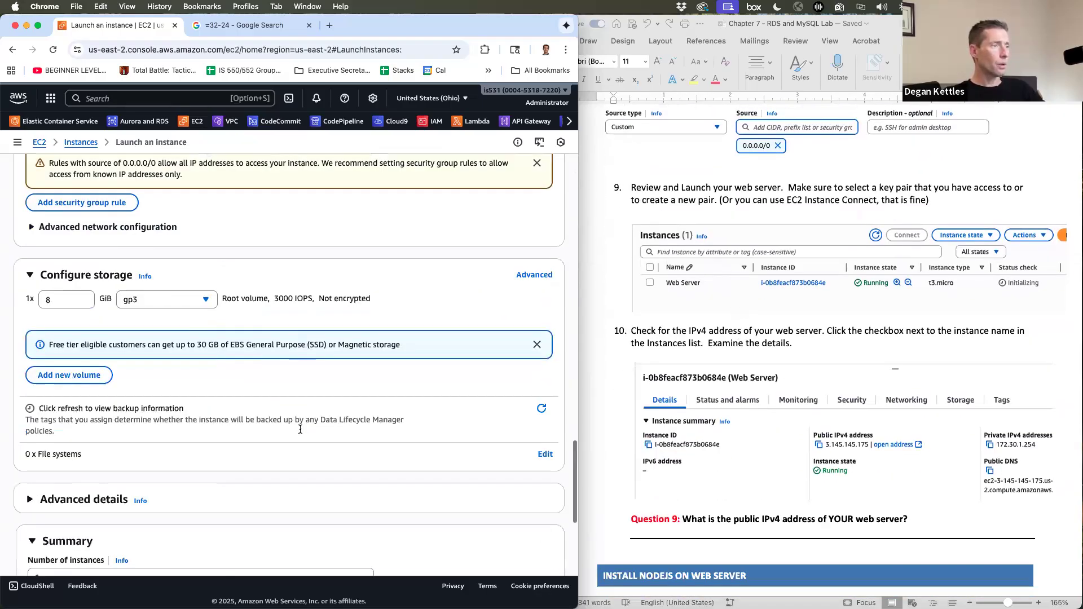
scroll(323, 428, down, 5)
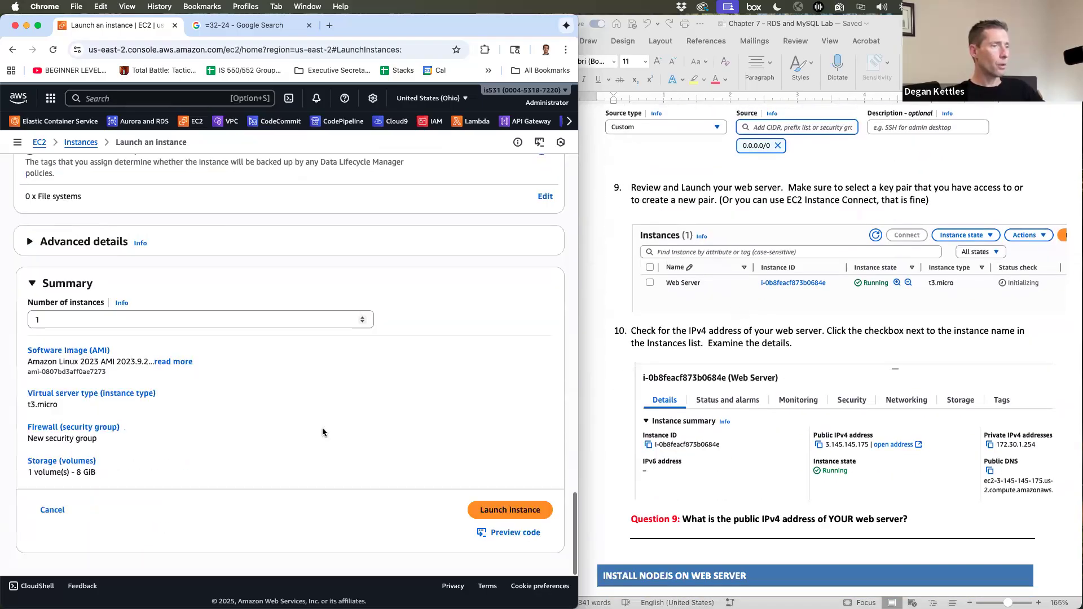
- Launch the Web Server instance and connect to it through EC2 Instance Connect
click(492, 512)
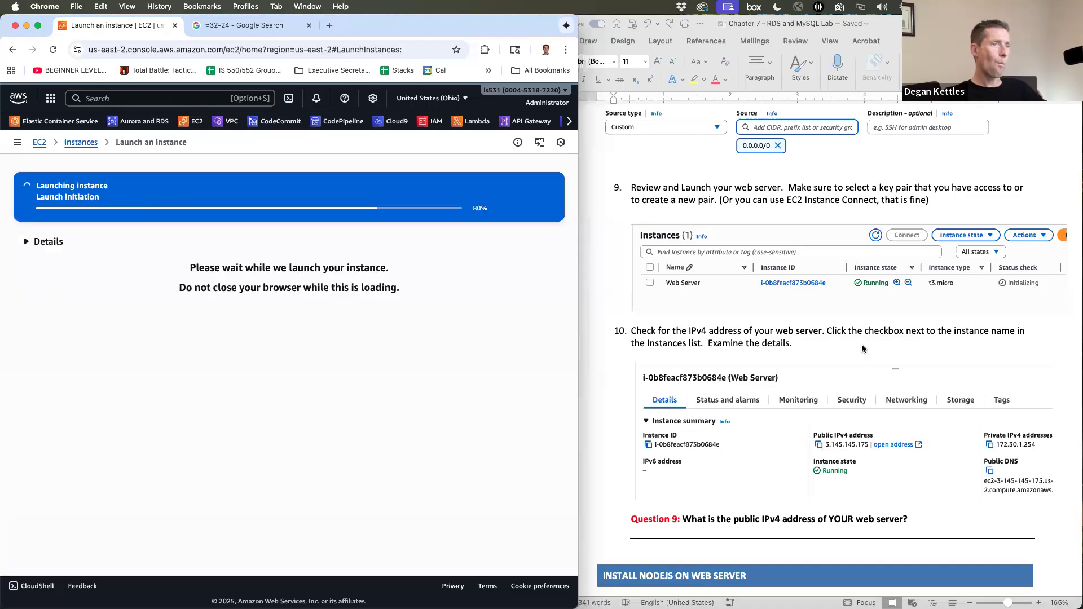
scroll(862, 348, down, 2)
scroll(862, 349, down, 5)
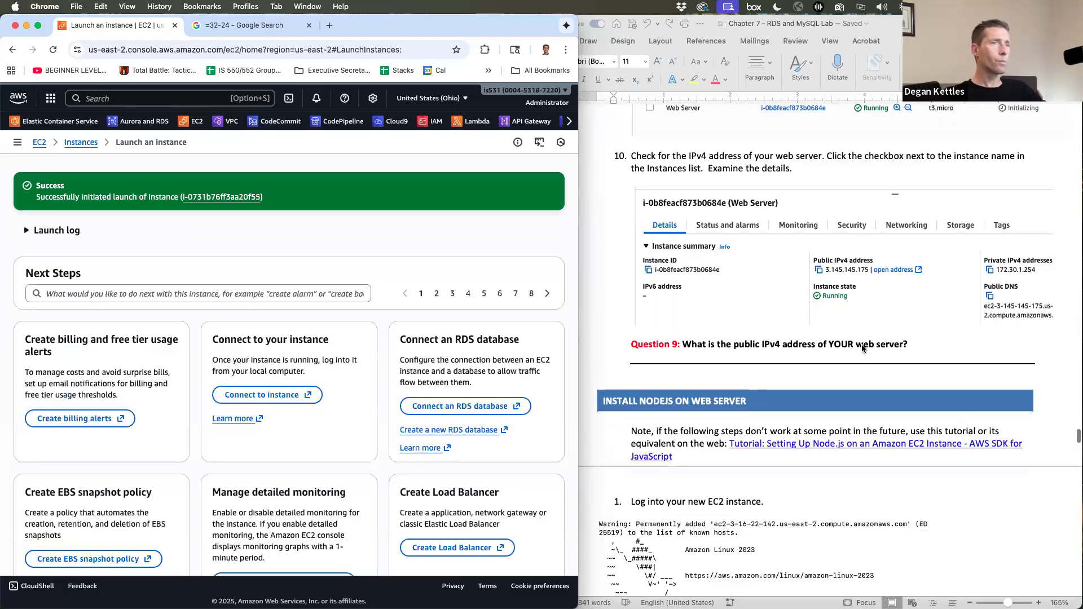
click(223, 197)
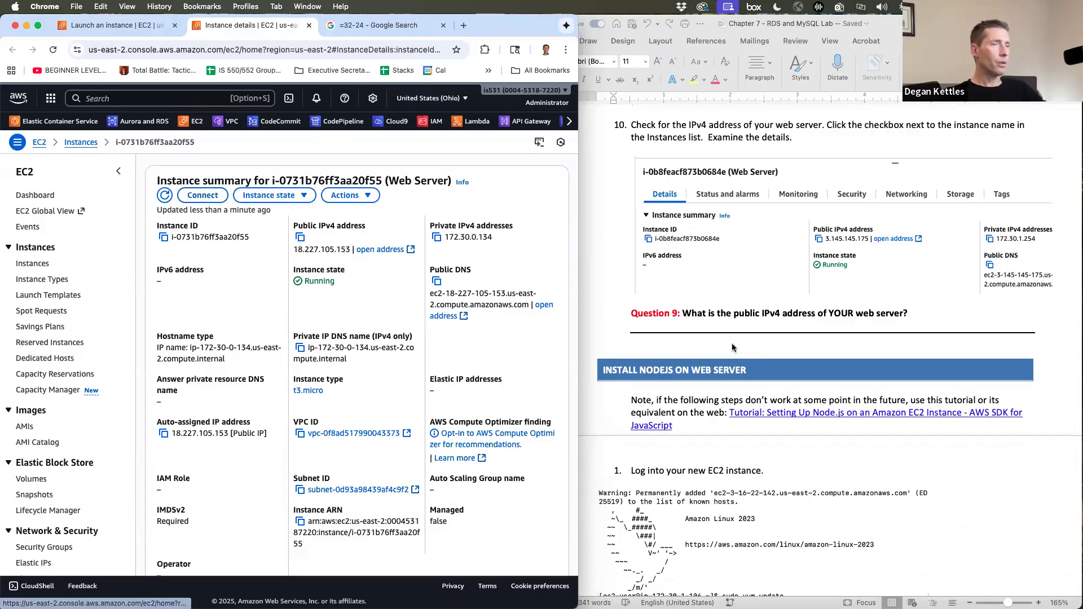
scroll(711, 316, down, 8)
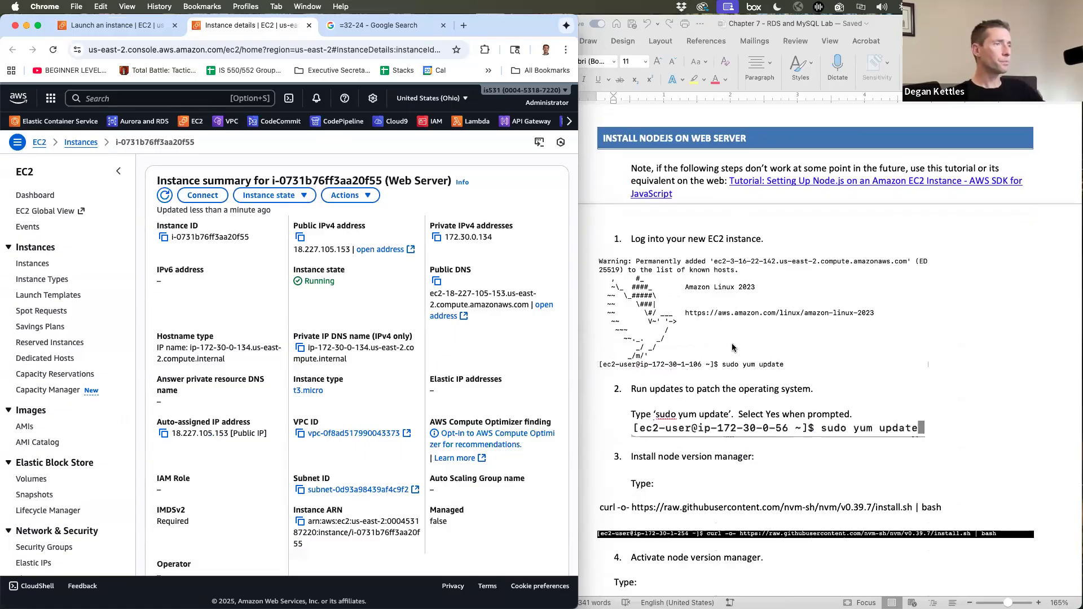
click(203, 196)
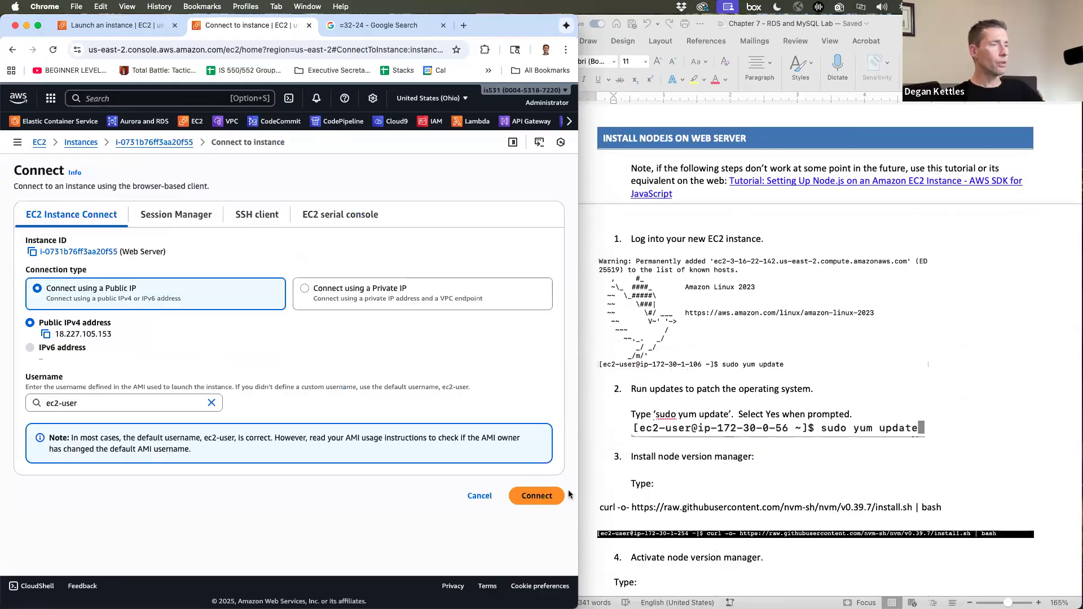
click(537, 497)
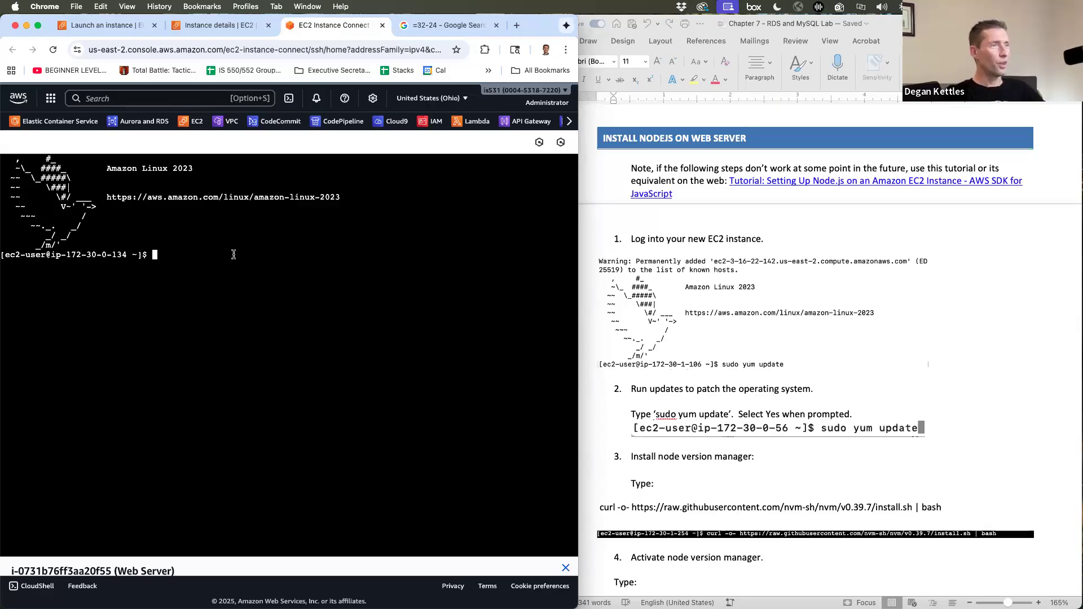
- Run sudo yum update on the web server, which reports nothing to do
text(s)
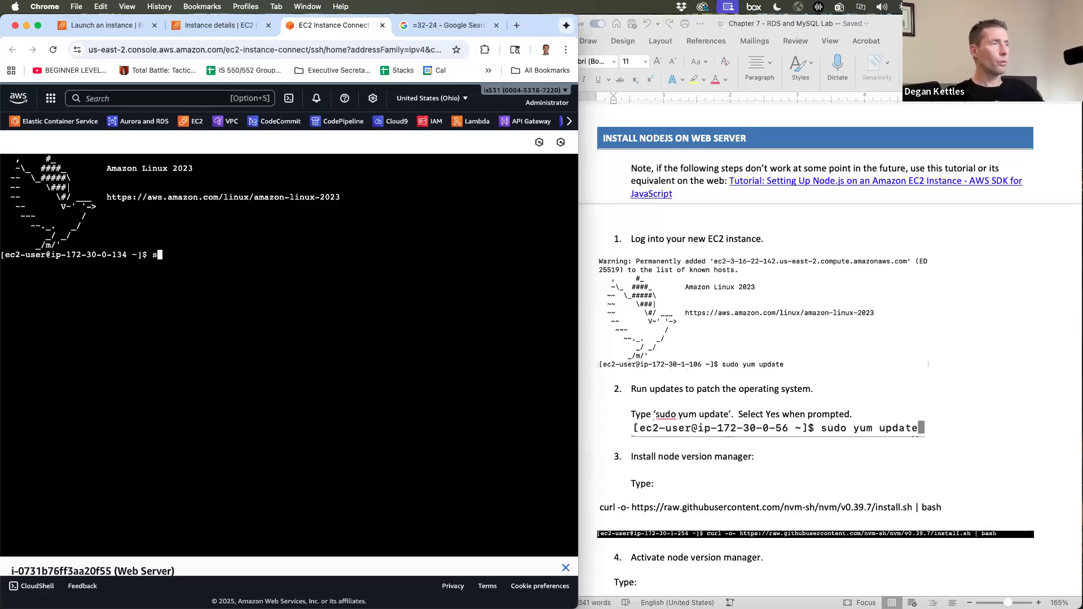
text(udo yum update)
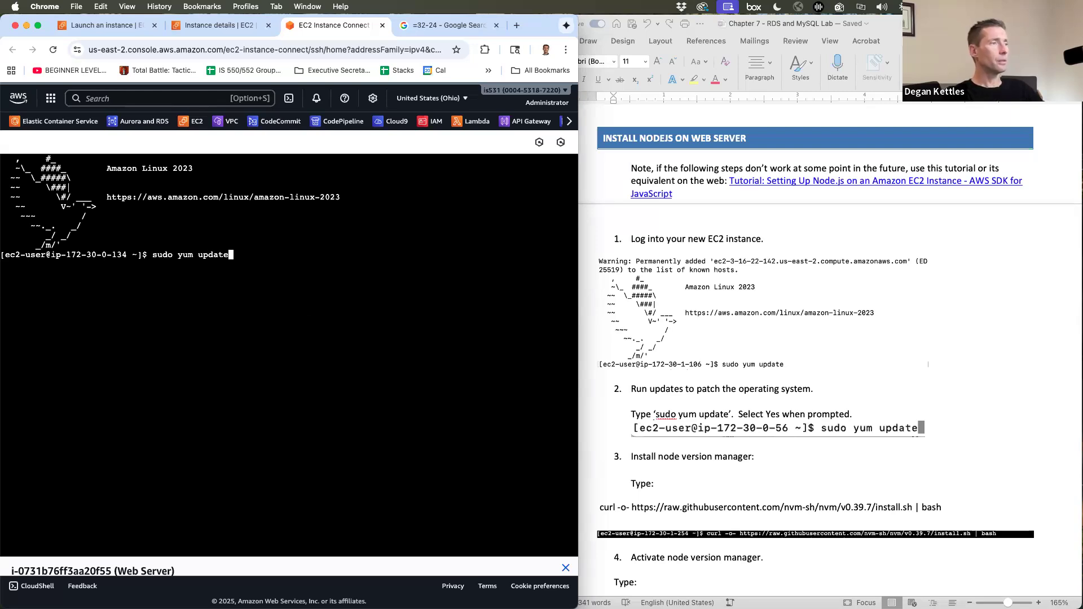
key(Return)
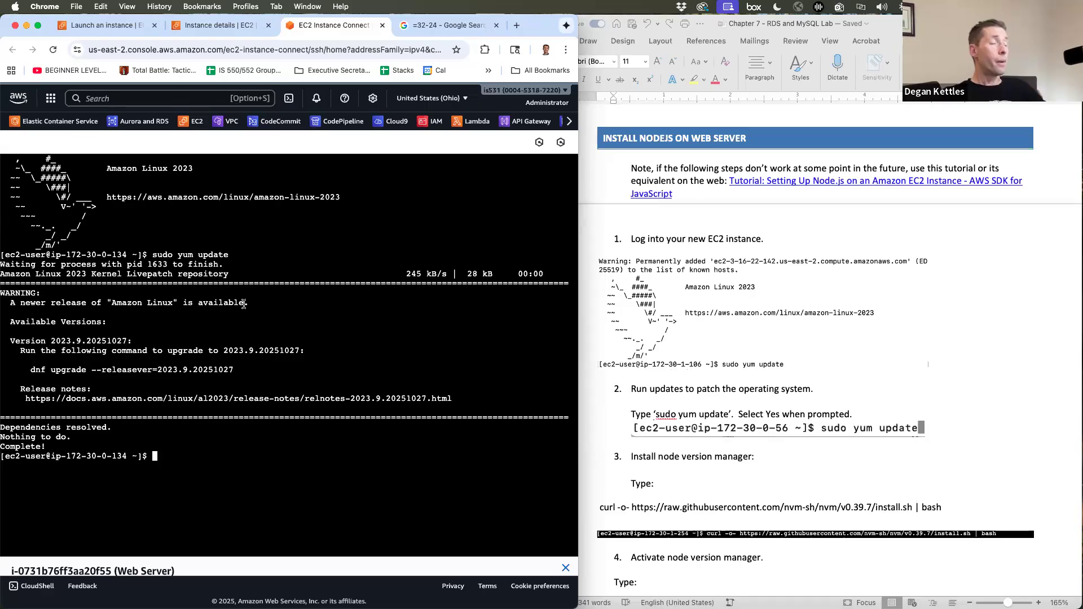
click(107, 25)
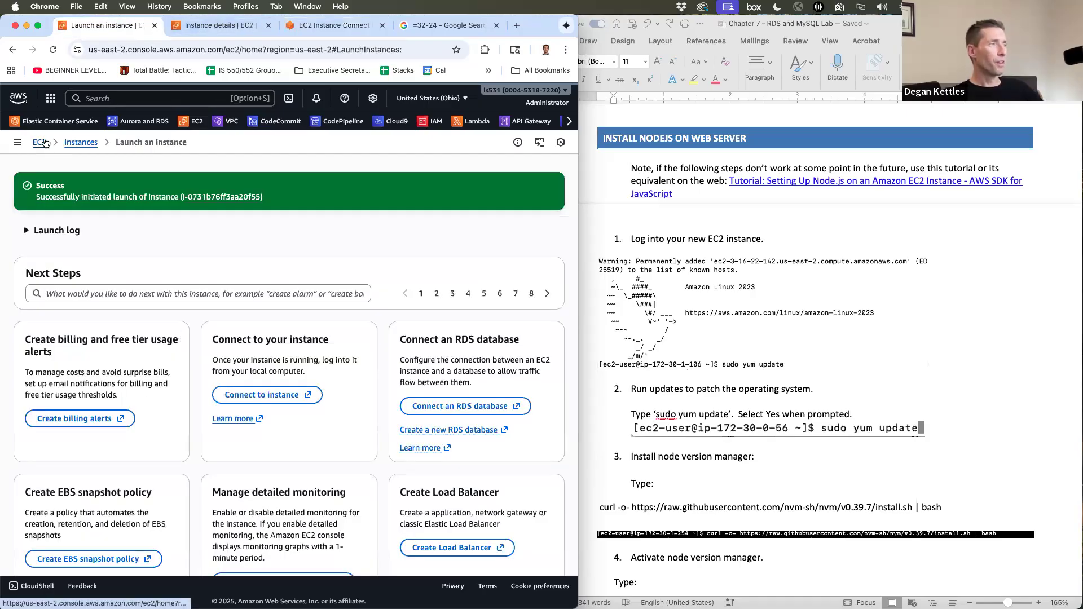
- Review the AMI list in a fresh launch wizard, then go back to the web server terminal
click(45, 144)
click(210, 388)
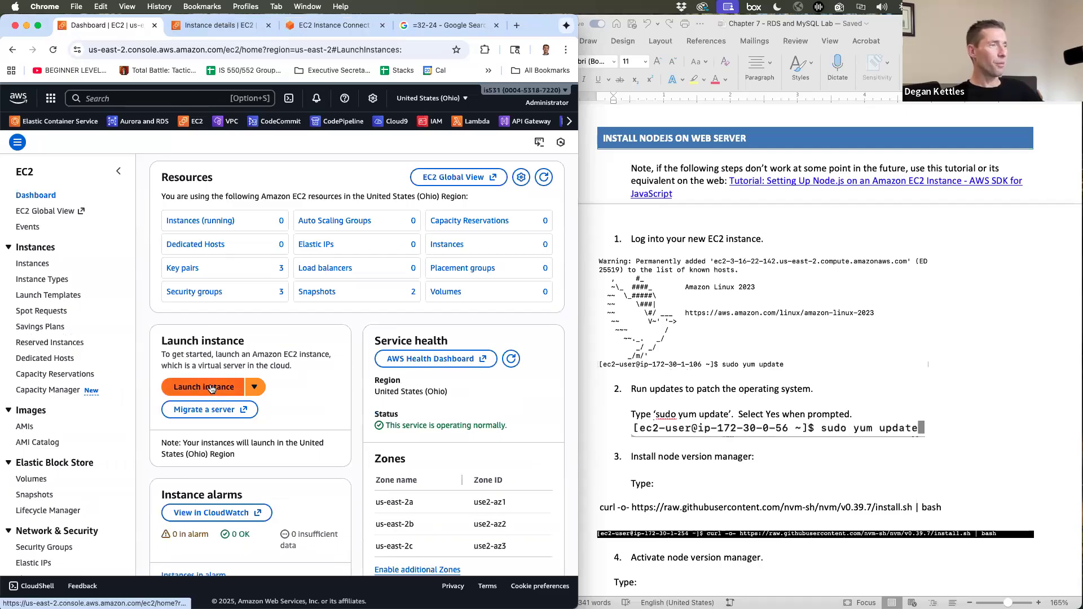
scroll(238, 387, down, 5)
scroll(238, 387, up, 5)
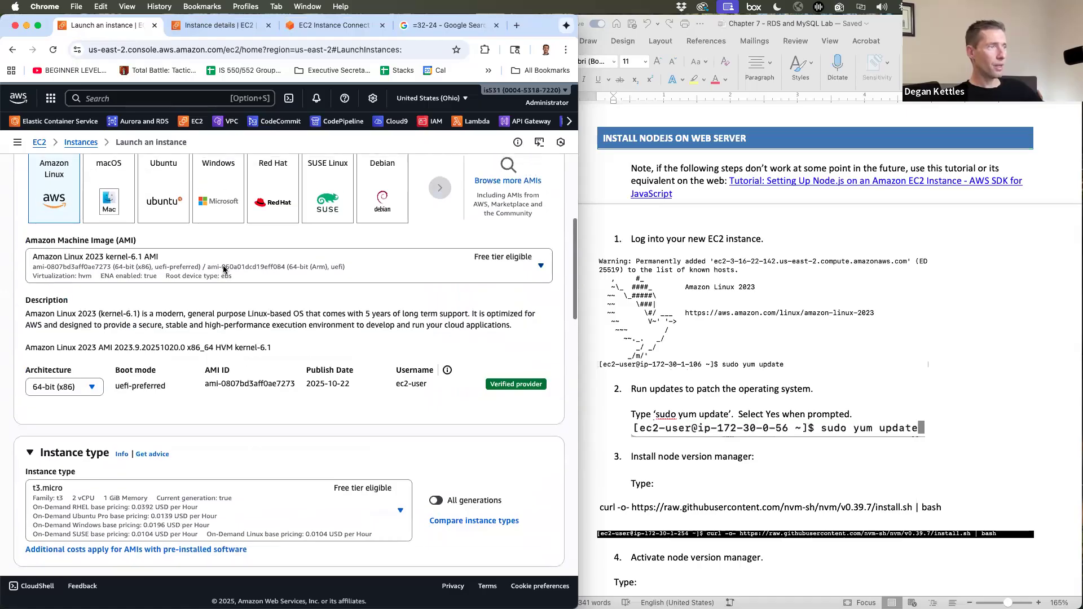
click(220, 273)
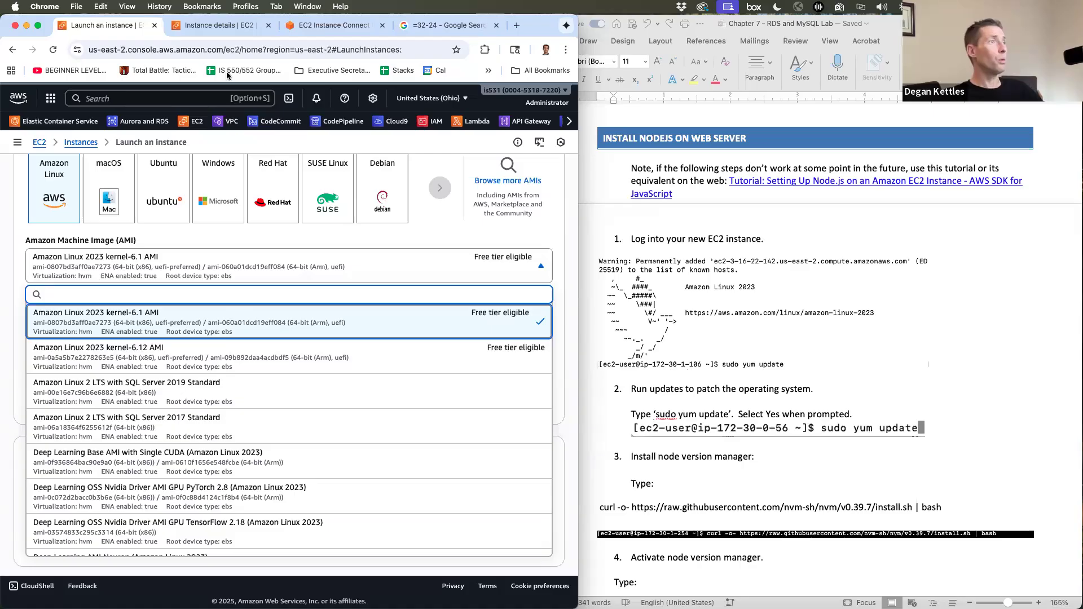
click(323, 25)
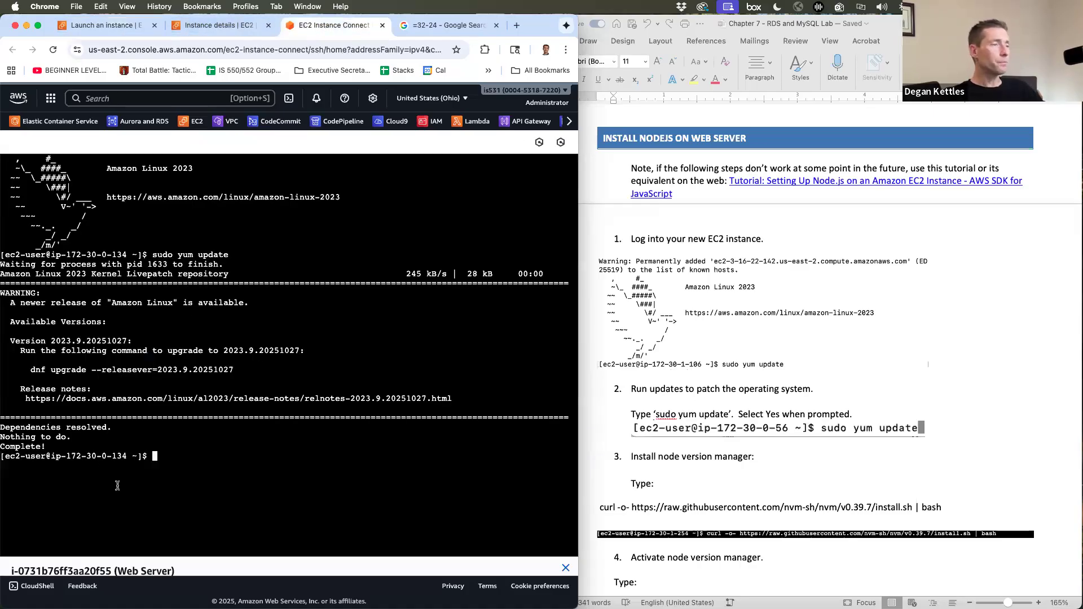
- Copy the nvm v0.39.7 curl install command from the lab guide and run it on the server
scroll(652, 432, down, 1)
scroll(651, 433, down, 5)
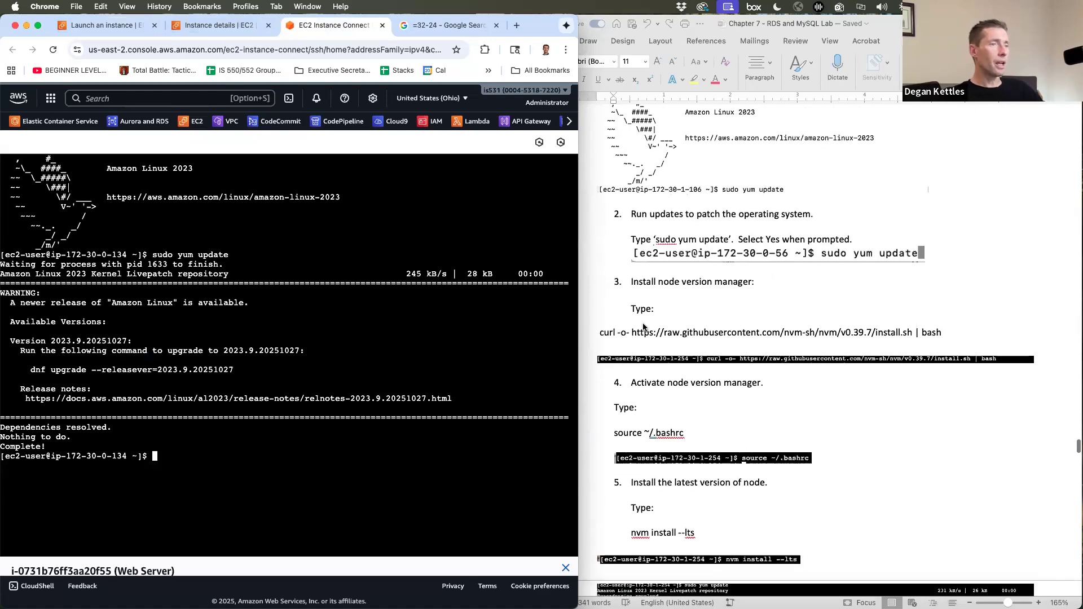
click(707, 330)
scroll(707, 330, up, 6)
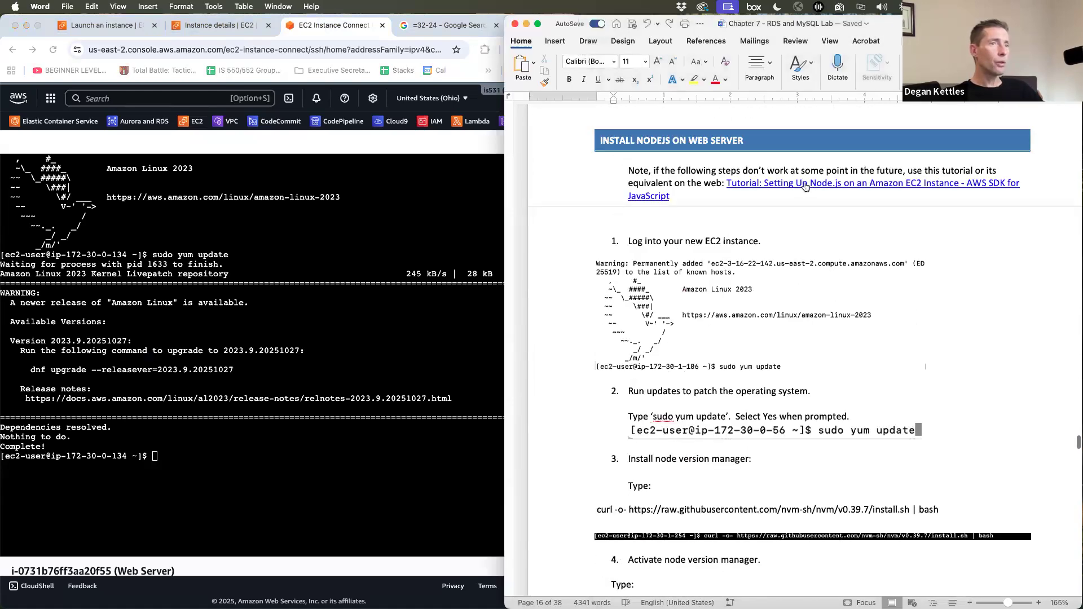
scroll(802, 259, down, 11)
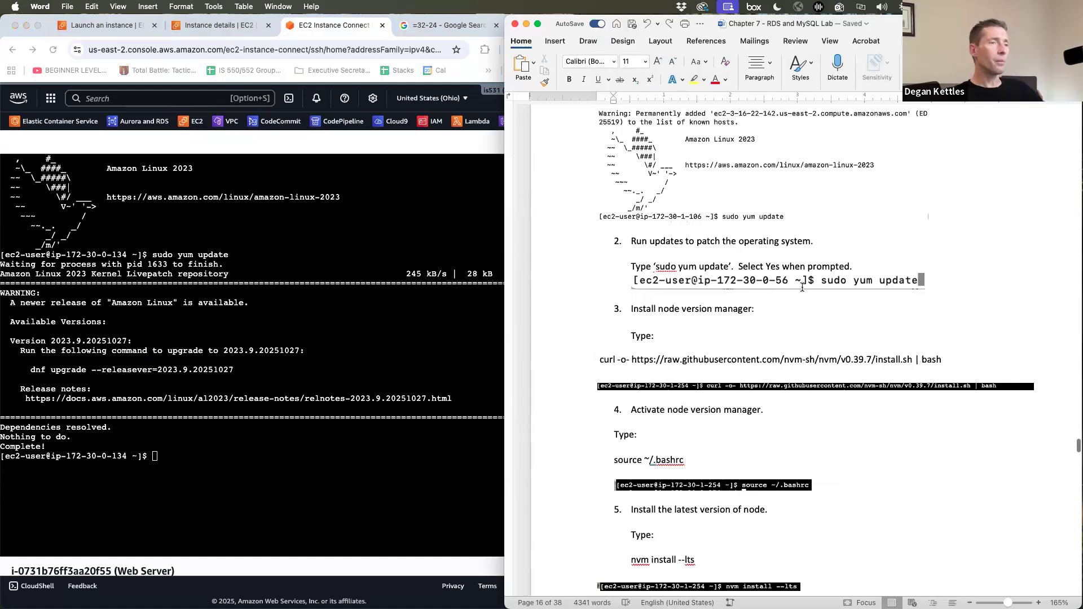
drag(603, 204, 941, 203)
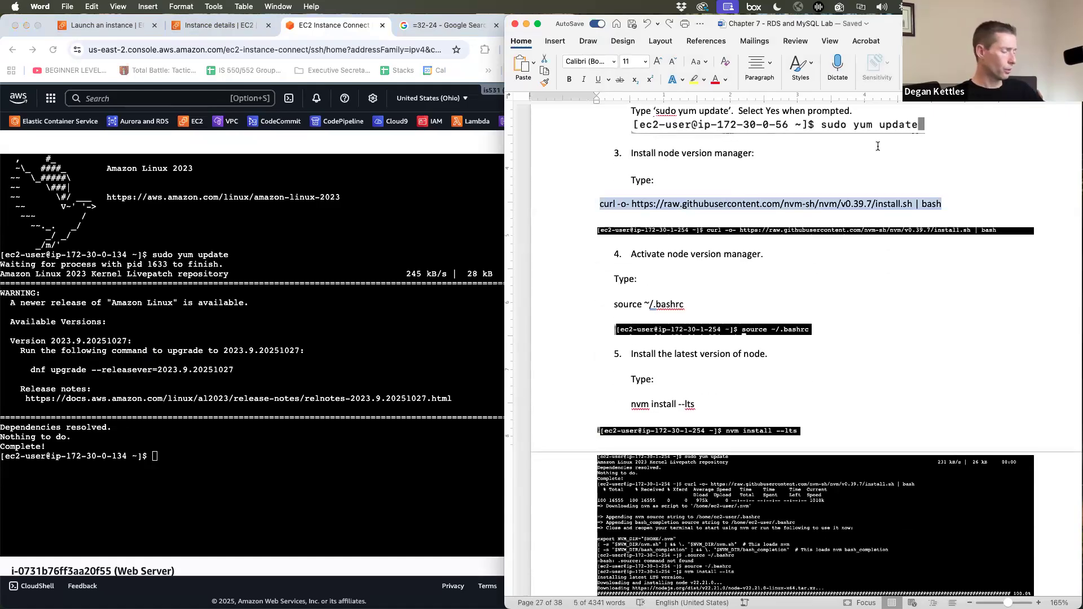
key(super+c)
click(249, 456)
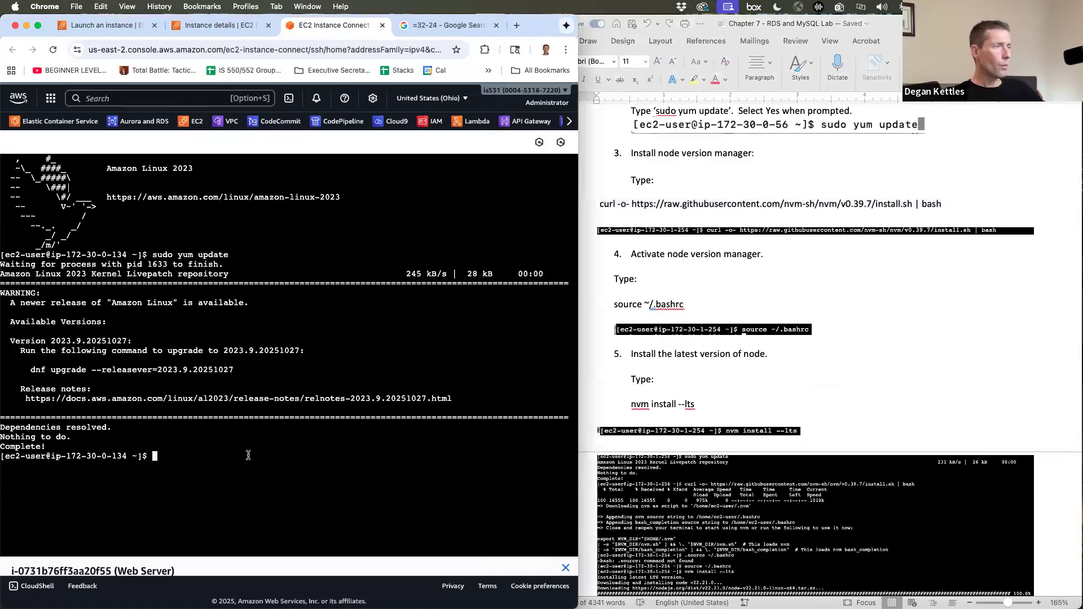
key(super+v)
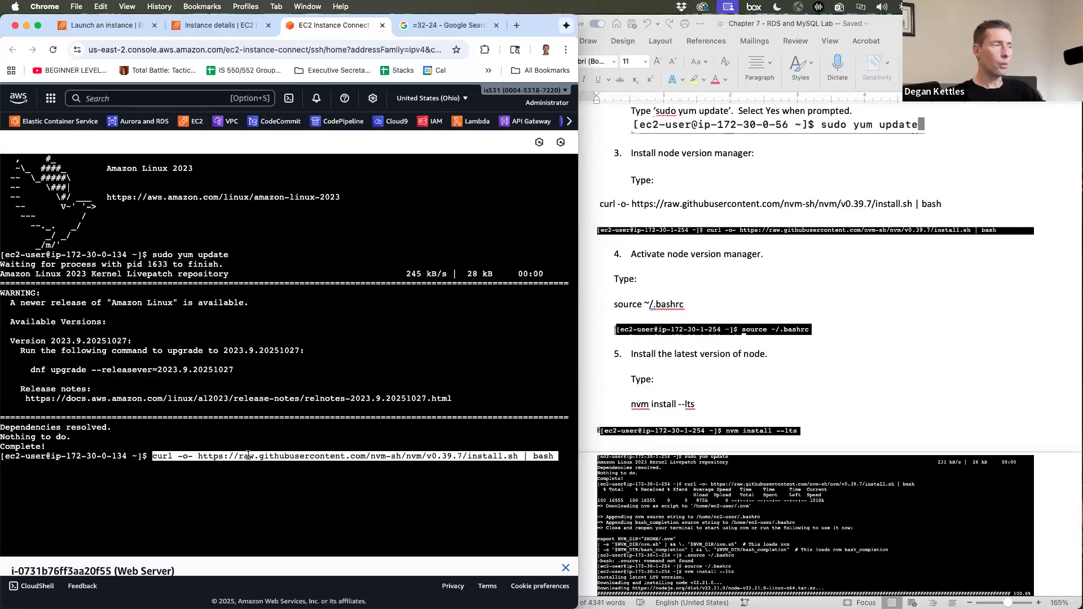
key(Return)
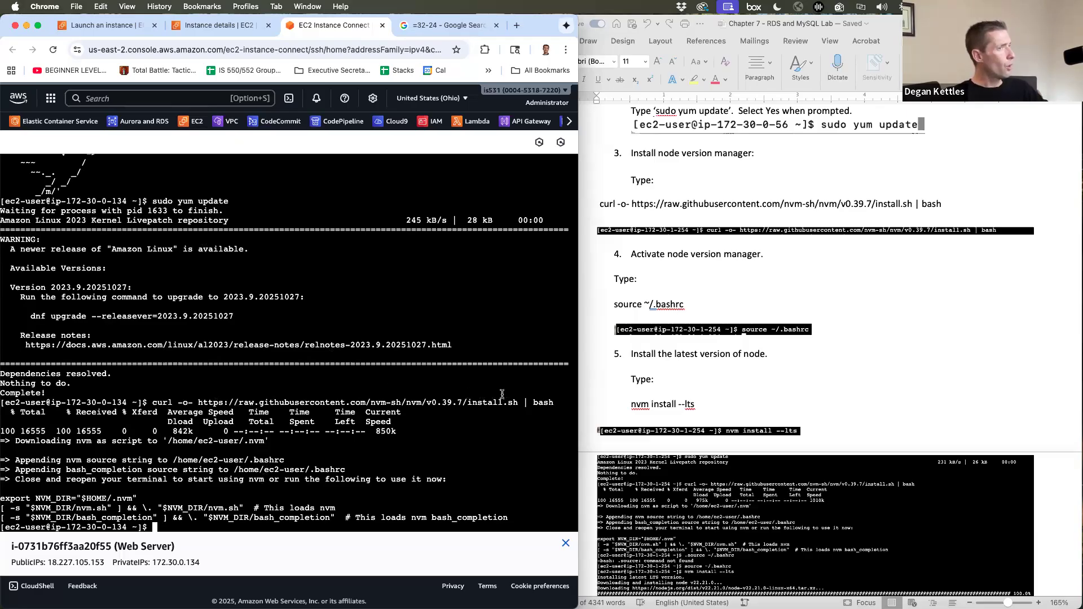
click(707, 296)
drag(702, 307, 616, 313)
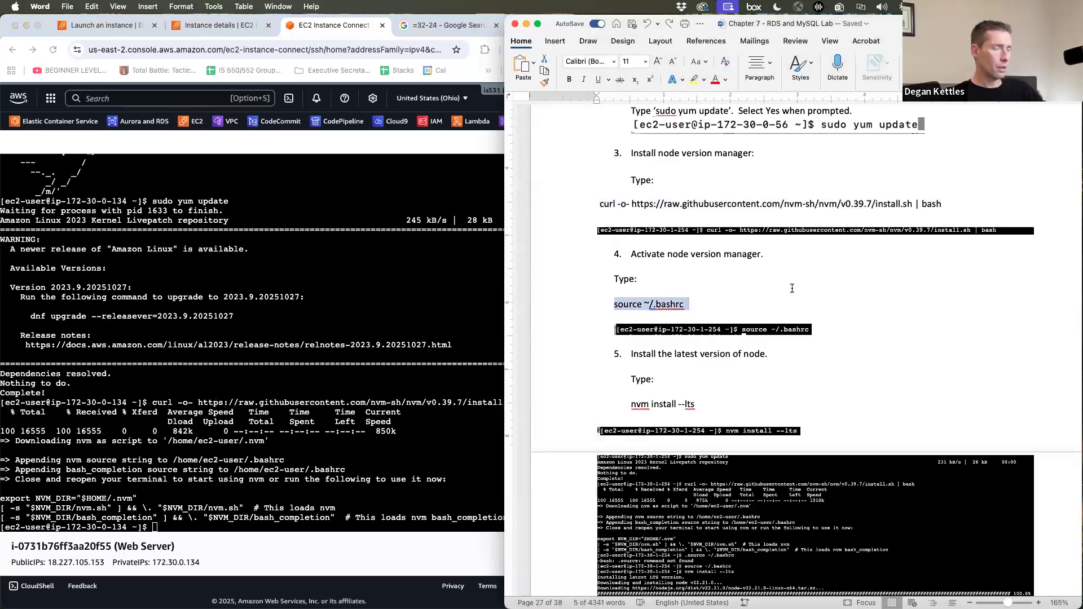
- Activate nvm on the web server by pasting and running the source command
click(250, 524)
key(super+v)
key(Return)
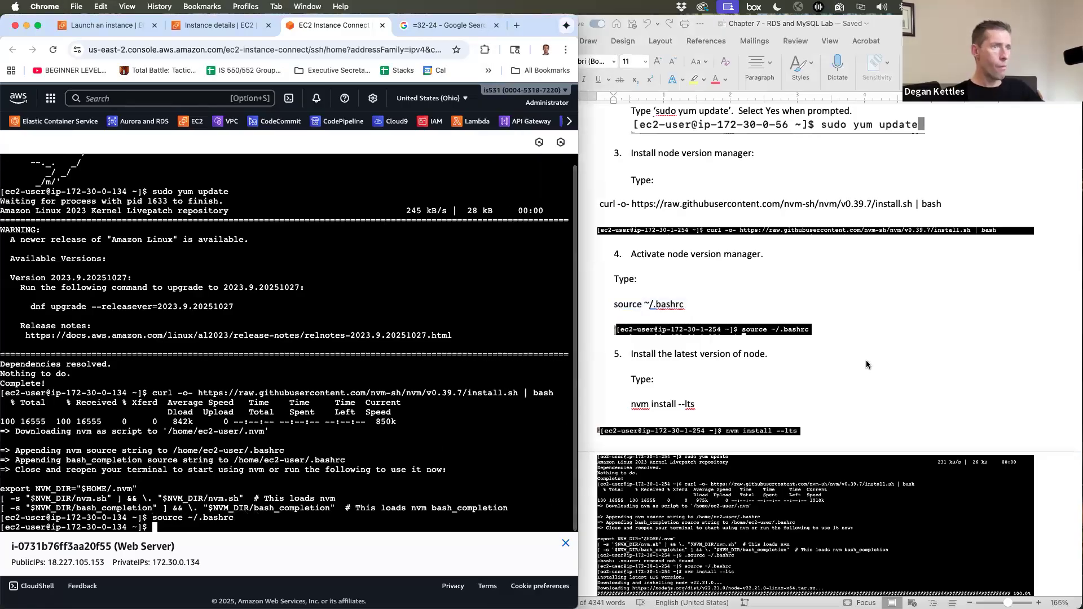
- Install the latest LTS Node release, v22.21.0, with 'nvm install --lts'
click(865, 360)
scroll(866, 360, down, 6)
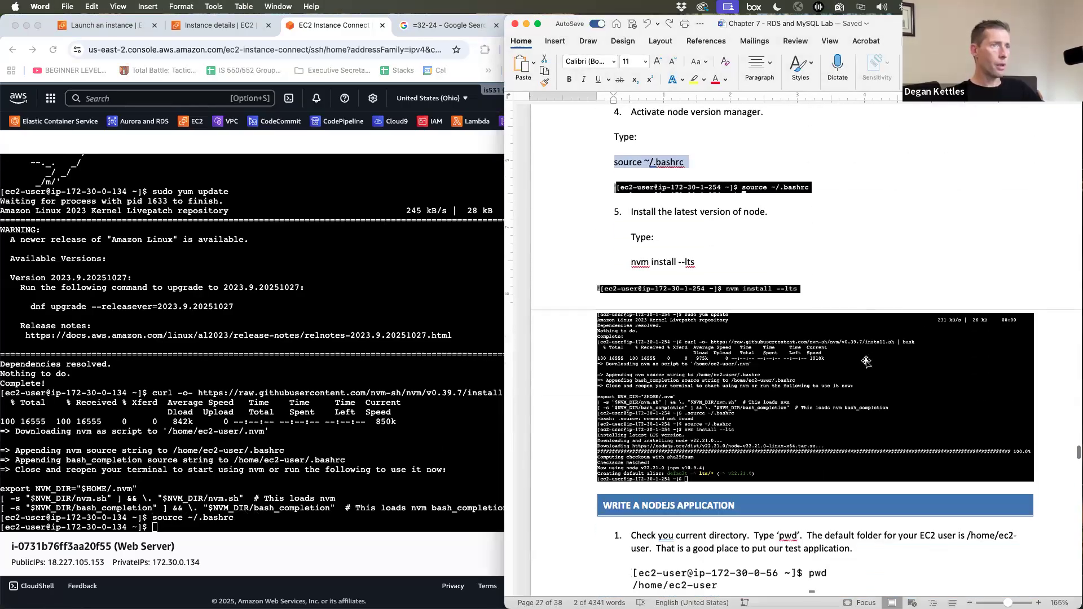
click(308, 495)
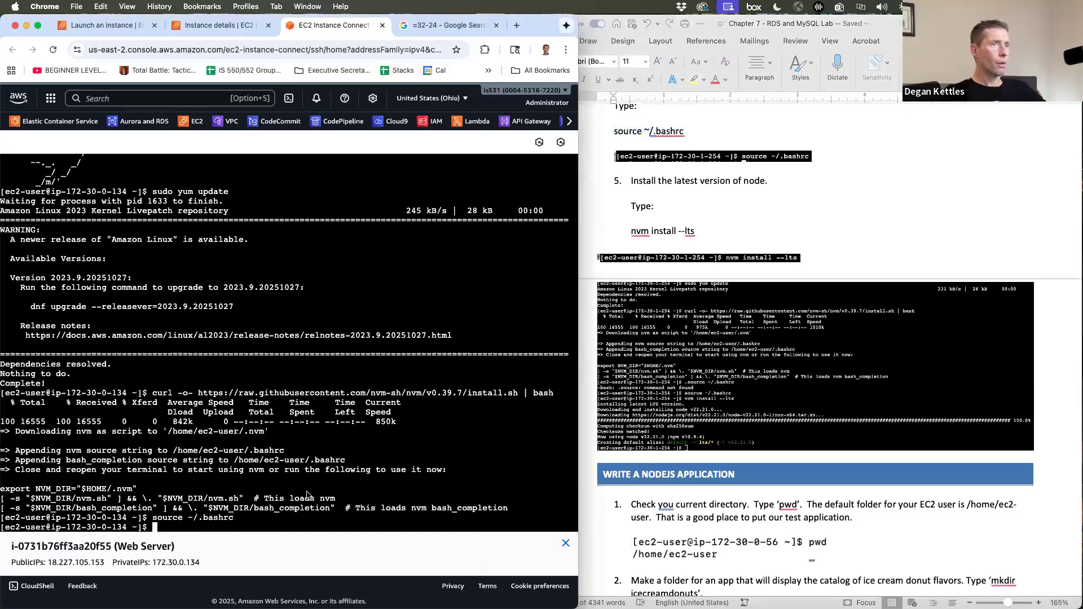
text(nvm )
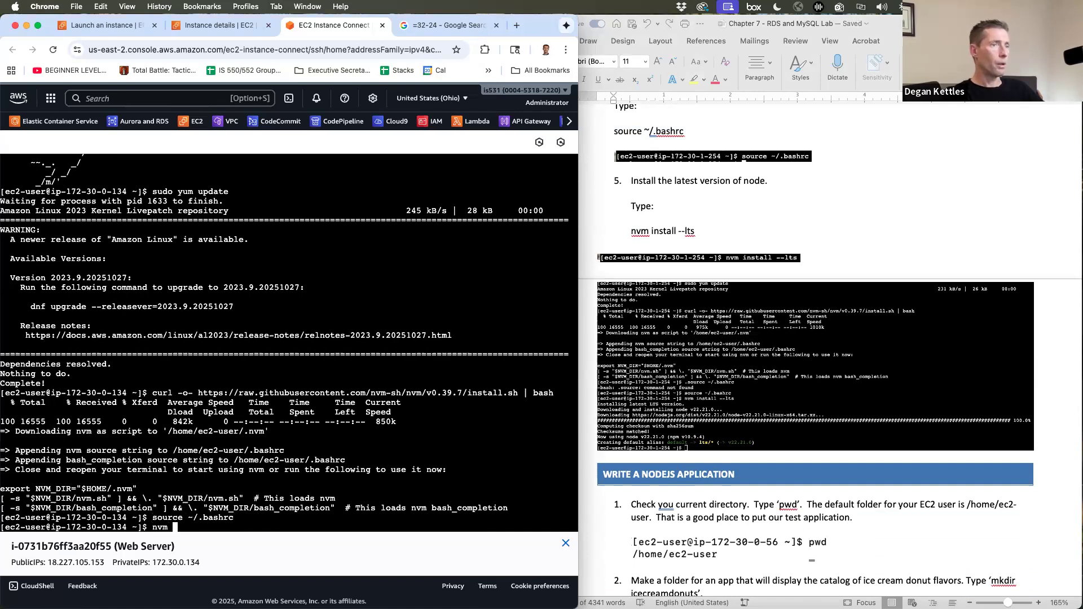
text(inst)
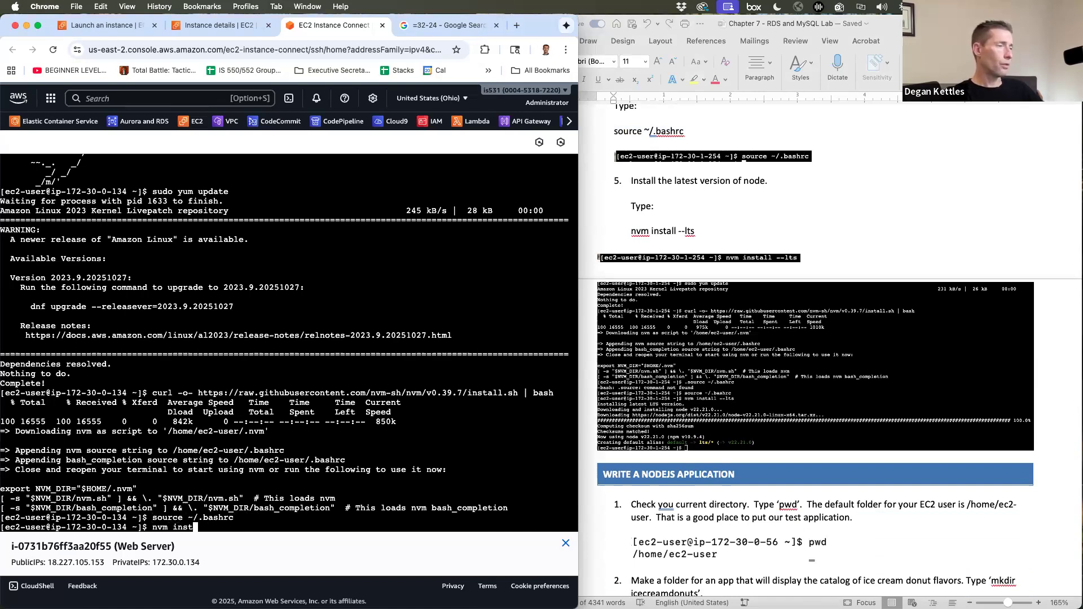
text(all)
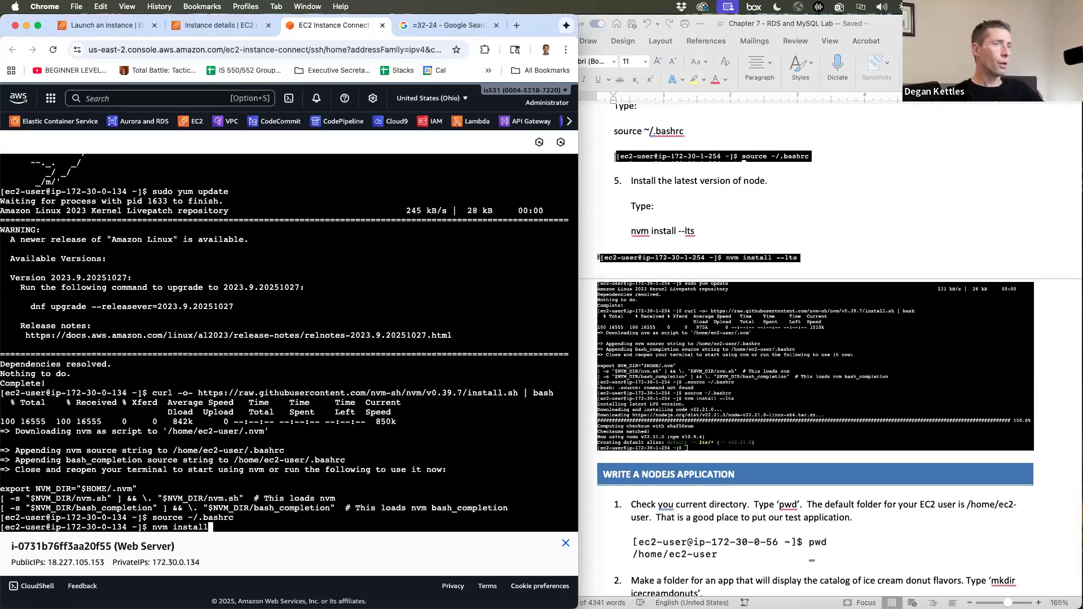
text( -lts)
key(BackSpace)
key(BackSpace)
key(BackSpace)
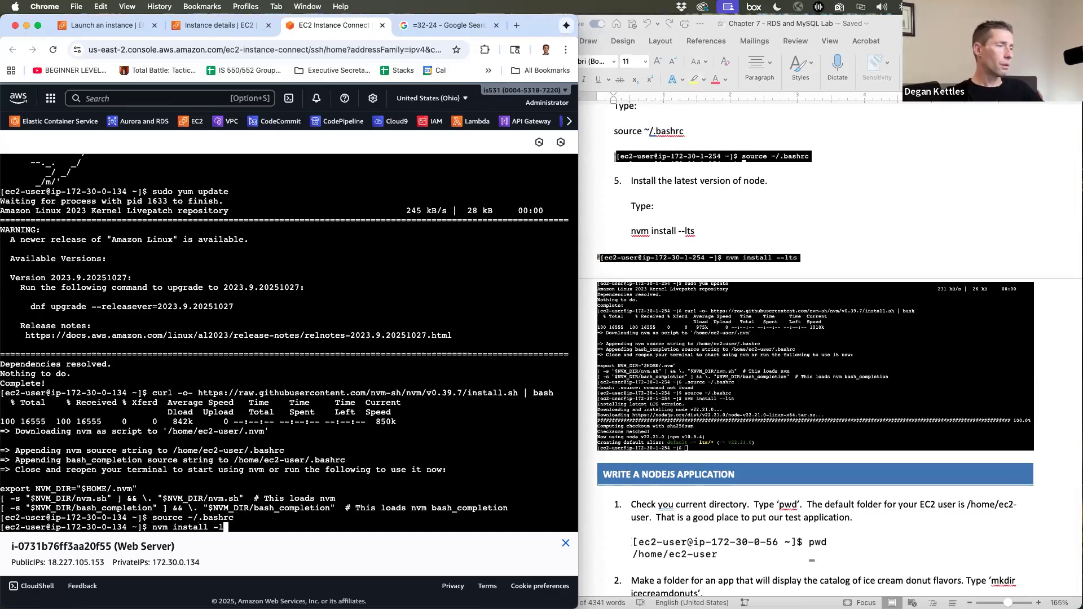
text(-ts)
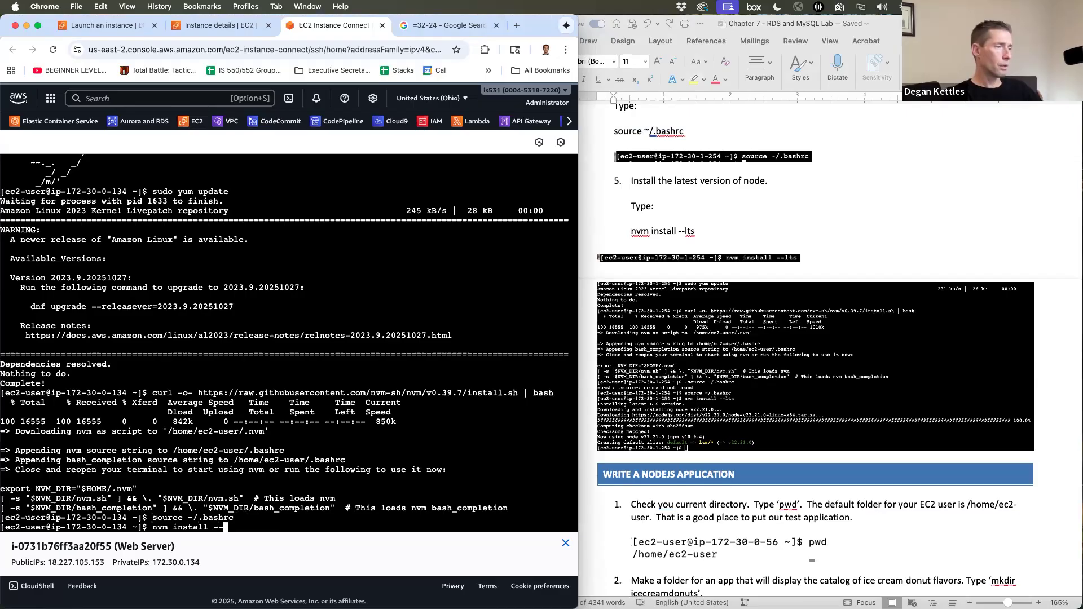
key(BackSpace)
key(BackSpace)
text(lts)
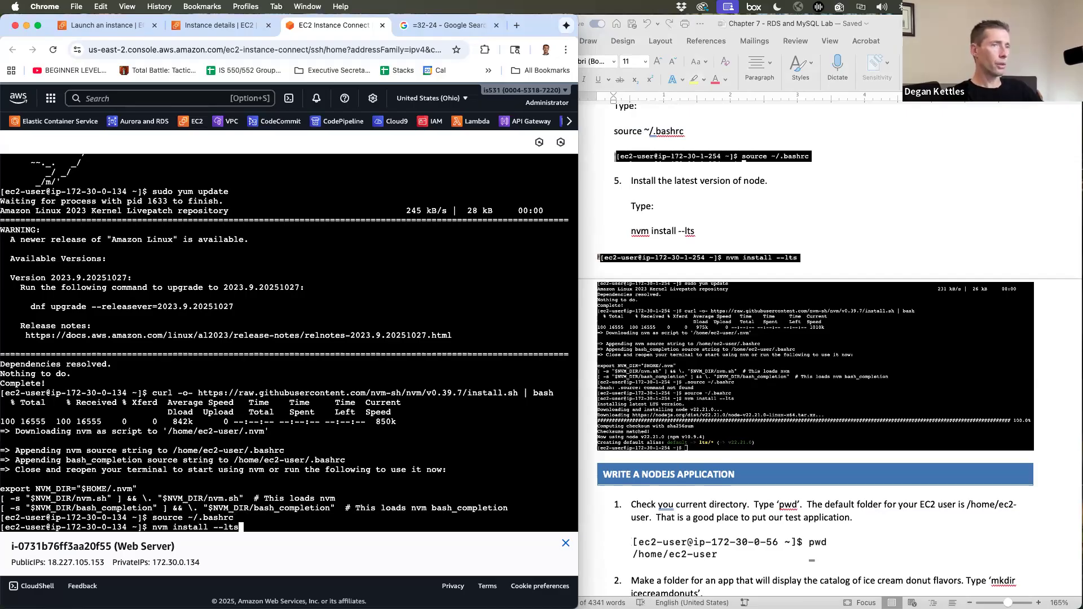
key(Return)
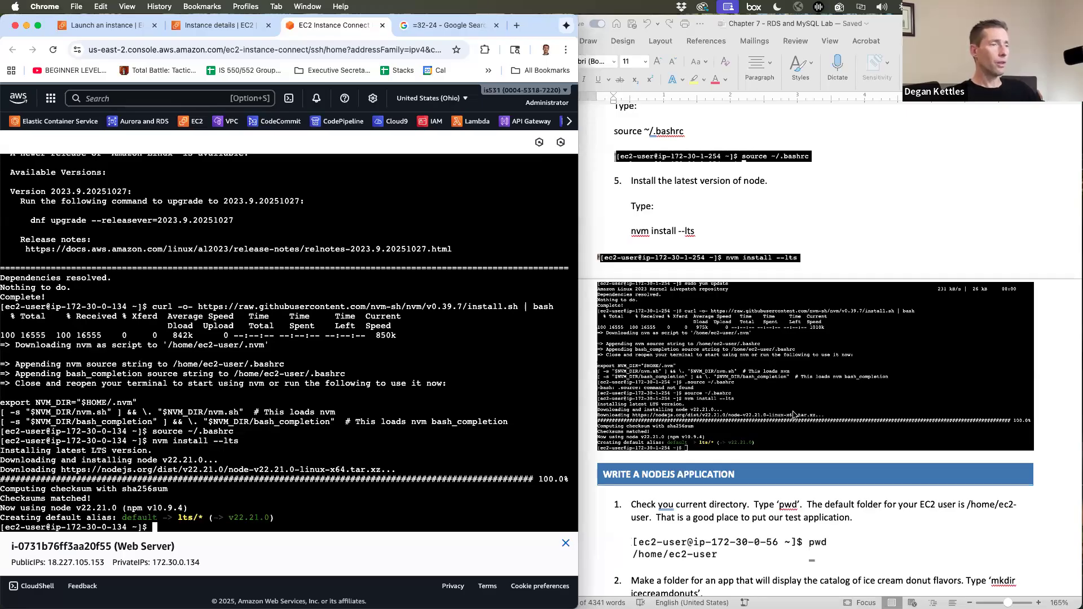
scroll(794, 413, down, 5)
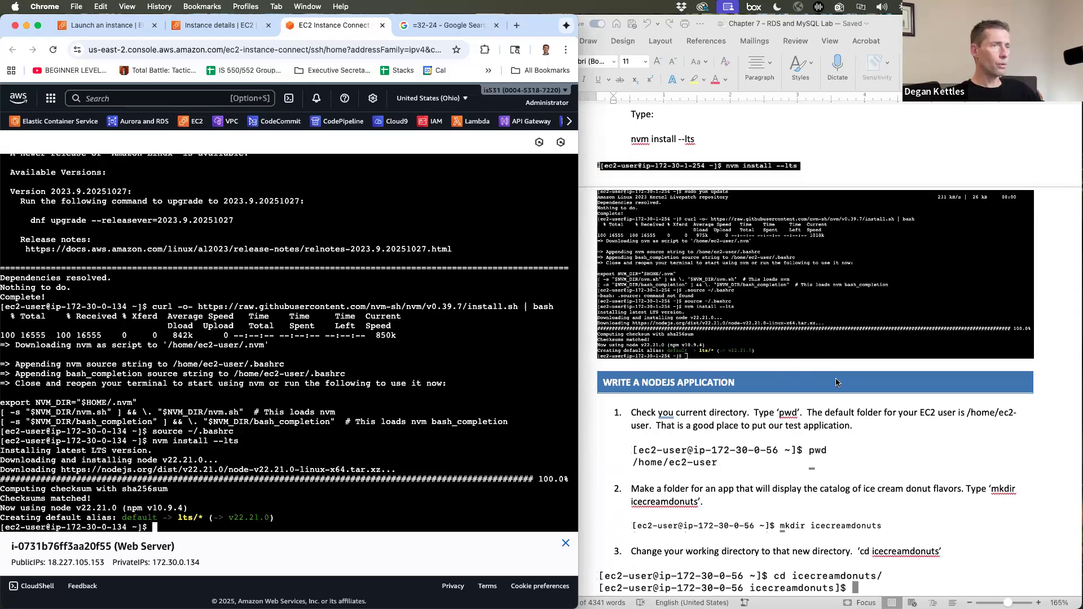
- Check the current working directory with pwd
scroll(836, 383, down, 3)
scroll(837, 382, down, 8)
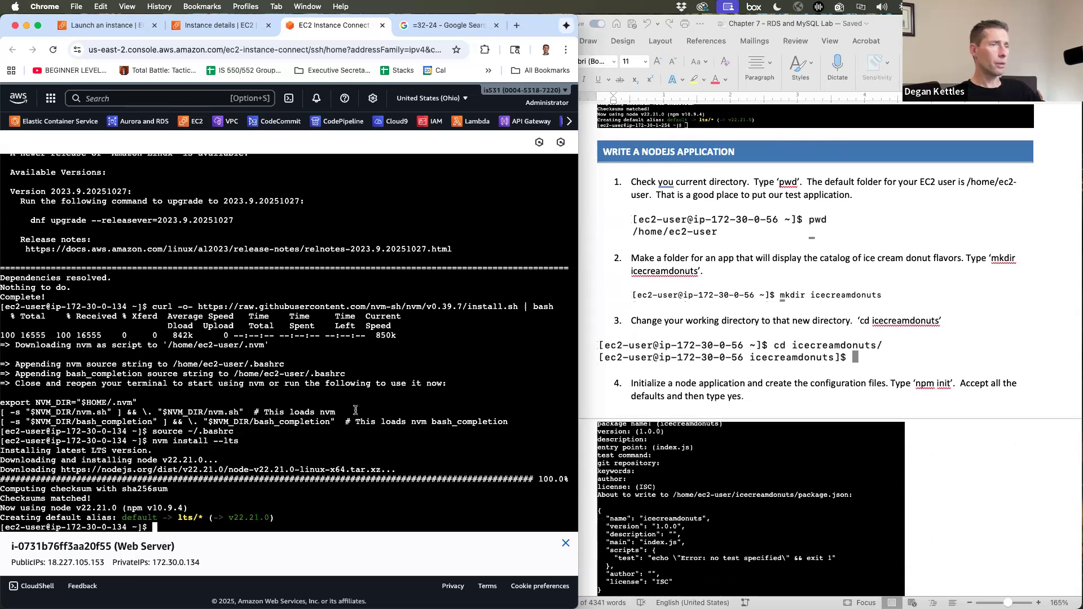
text(wd)
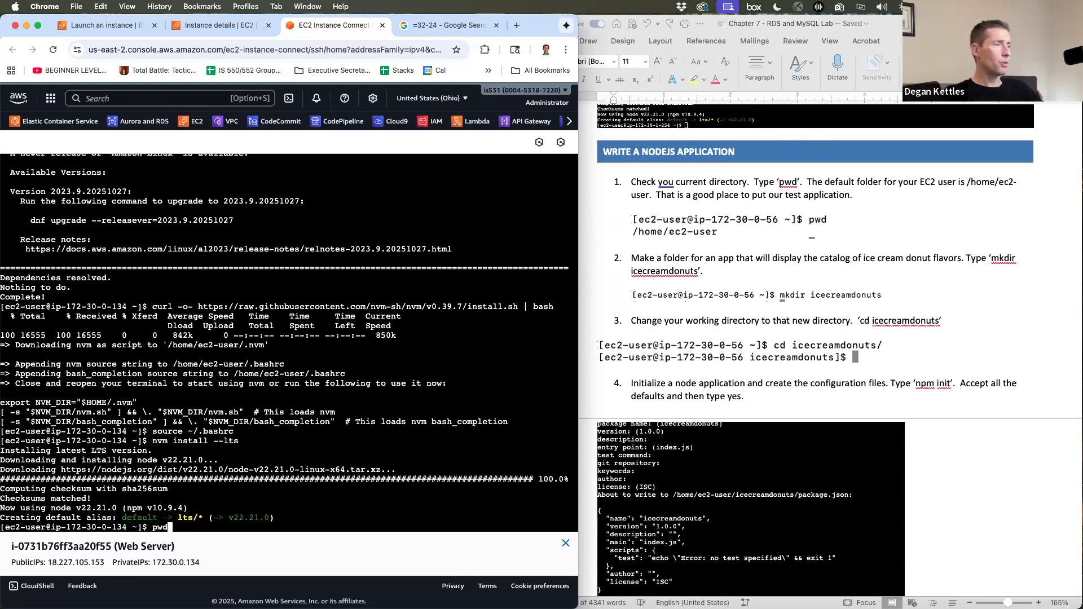
key(Return)
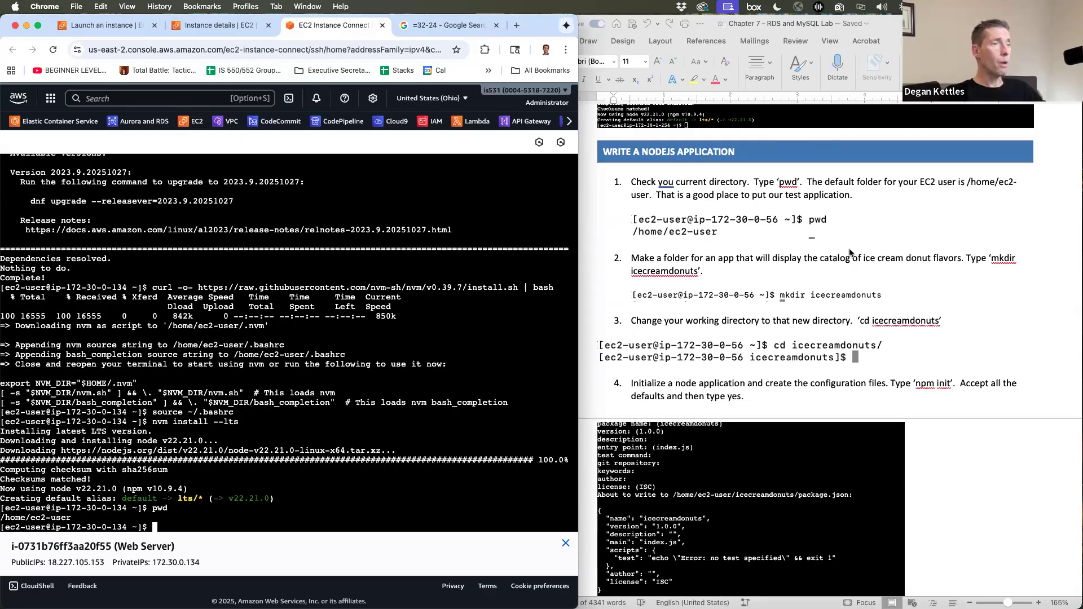
scroll(850, 252, down, 5)
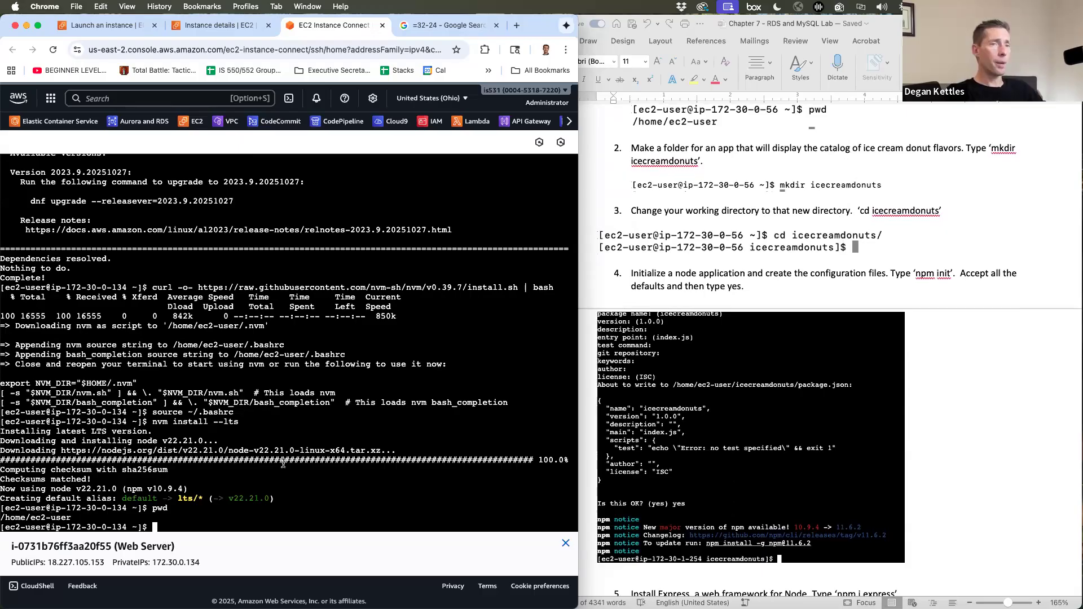
- Create the icecreamdonuts folder, move into it and confirm with pwd
text(mkdir ice)
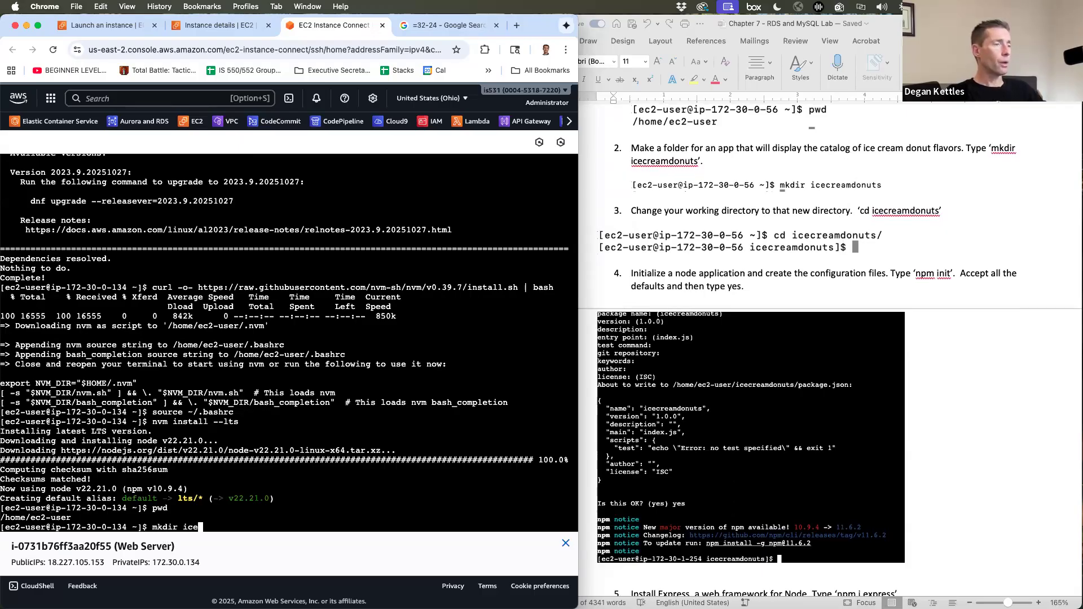
text(creamdonuts)
key(Return)
text(cd ic)
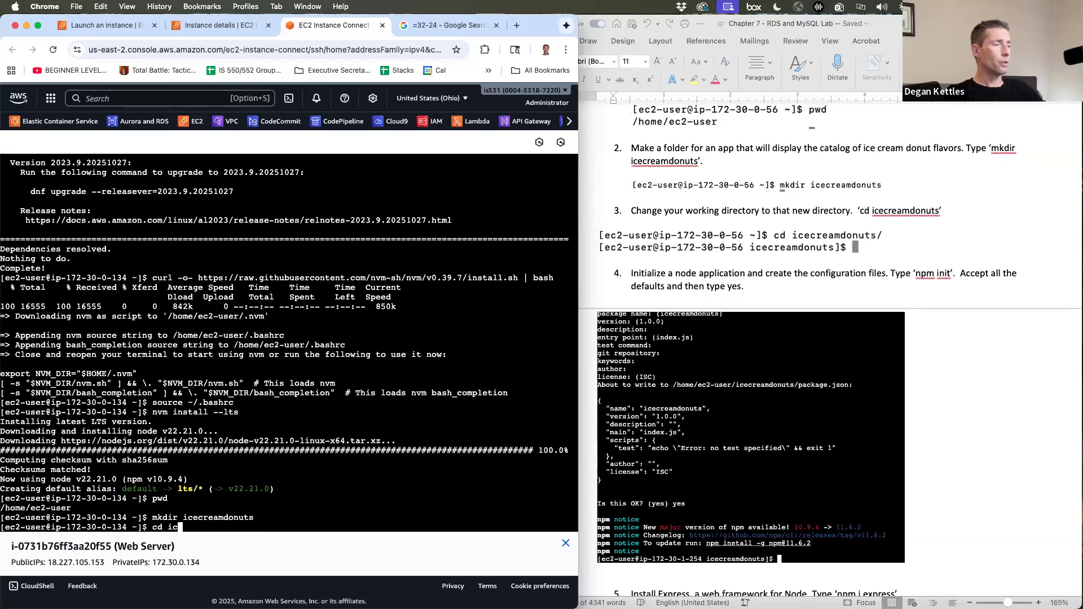
key(Tab)
key(Return)
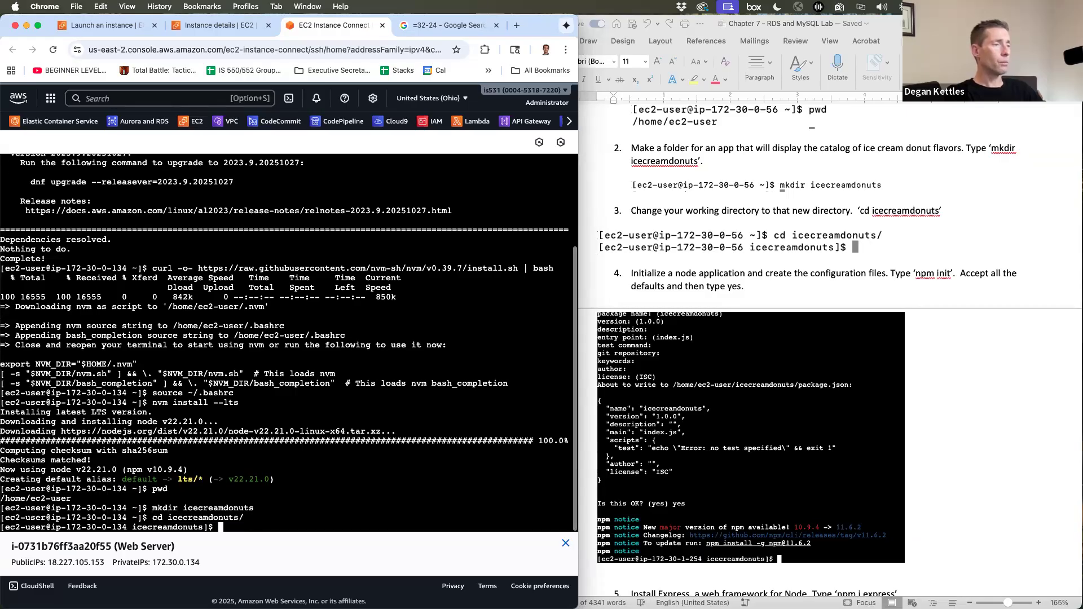
text(pwd)
key(Return)
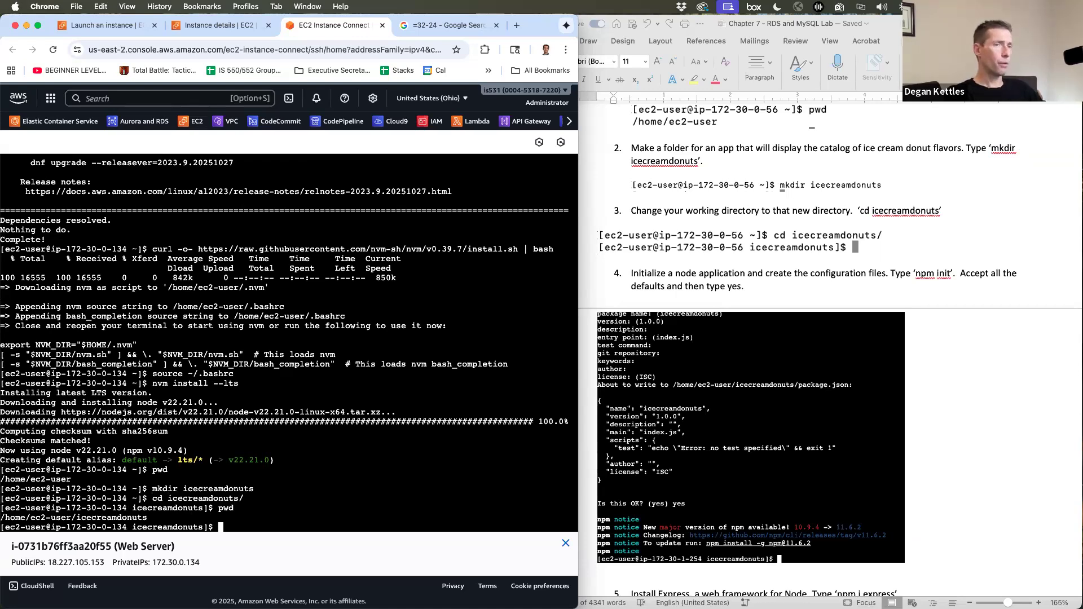
- Run npm init, accepting all defaults and approving the package.json with 'yes'
text(npm init)
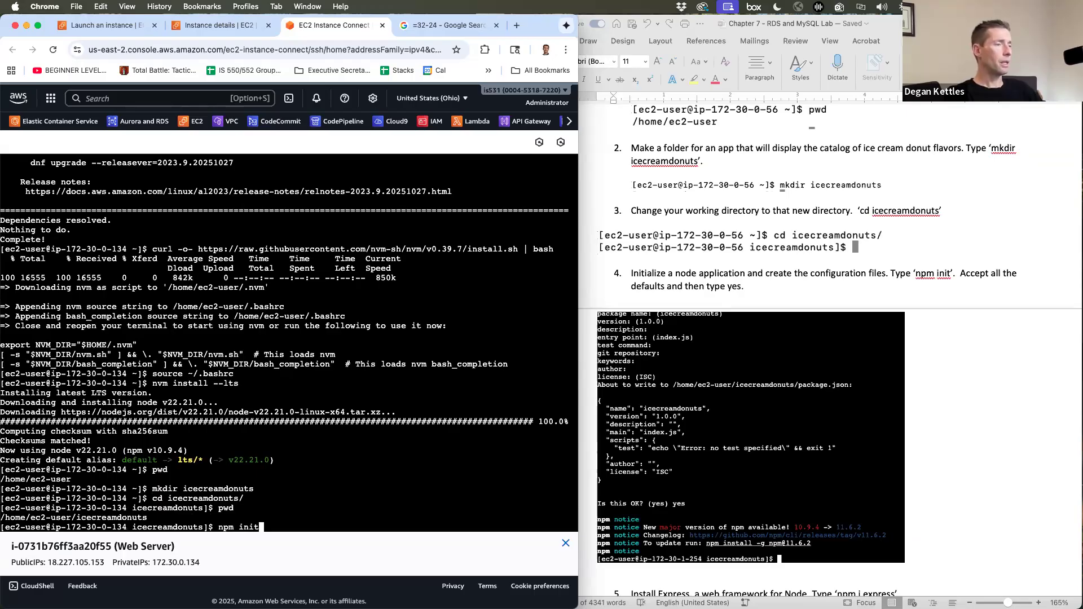
key(Return)
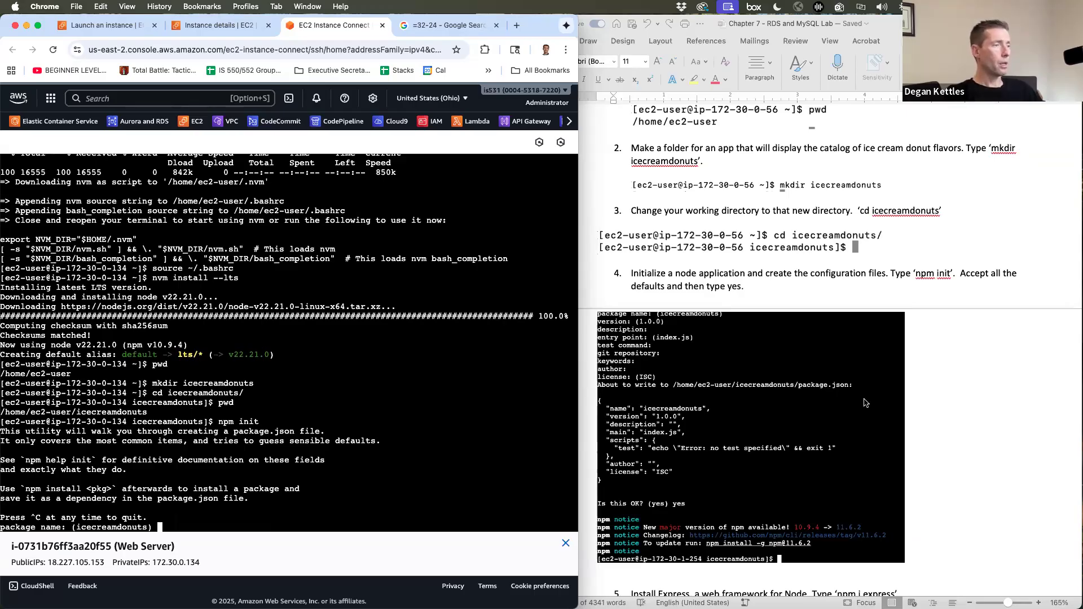
key(Return)
key(Return)
key(Return)
key(Return)
key(Return)
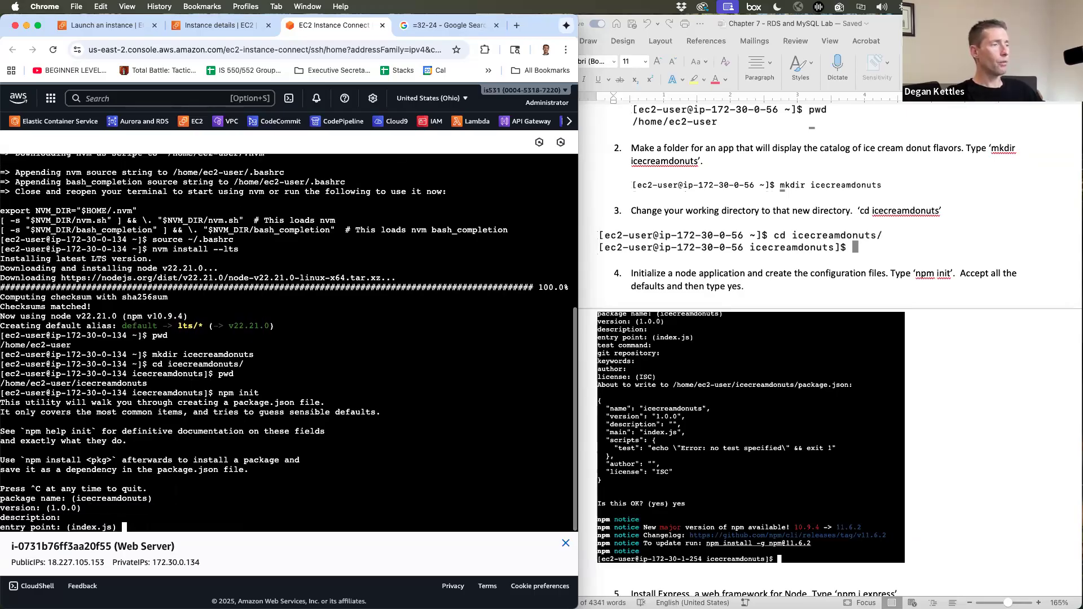
key(Return)
key(Return)
key(Return)
key(Return)
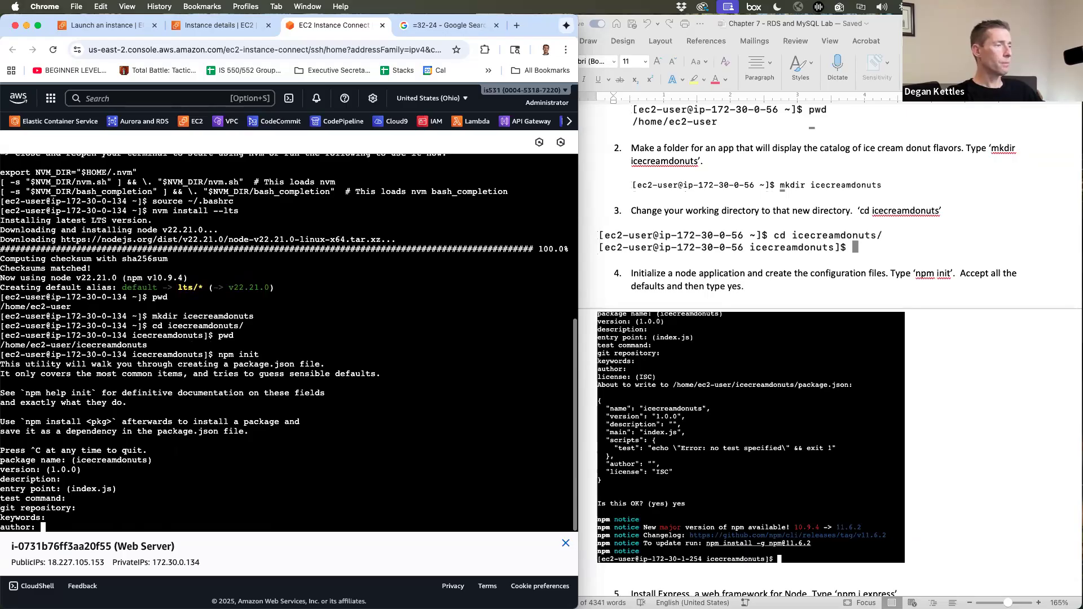
text(yes) yes)
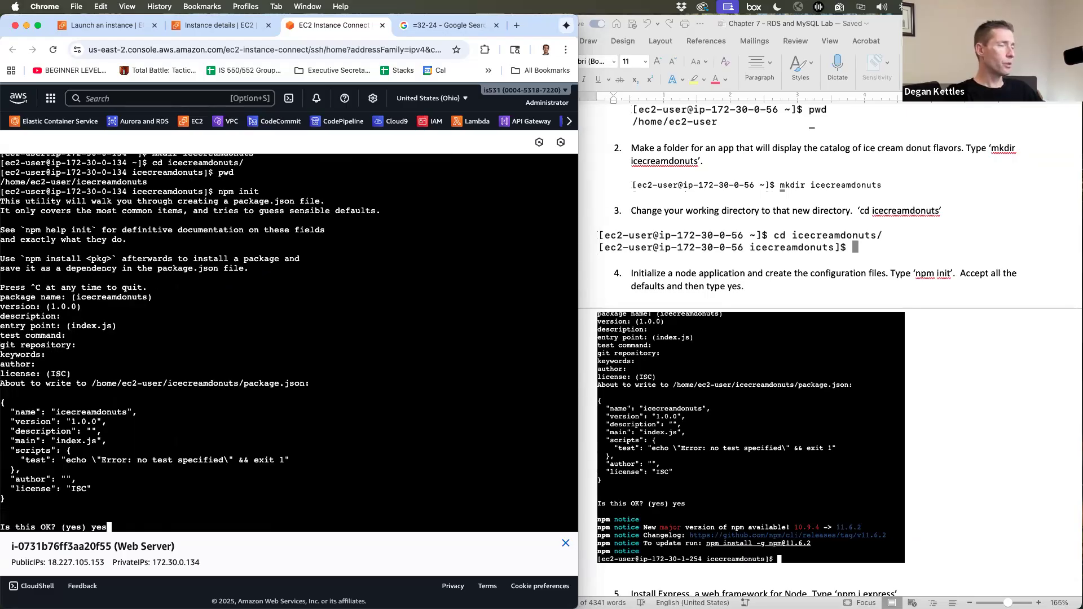
key(Return)
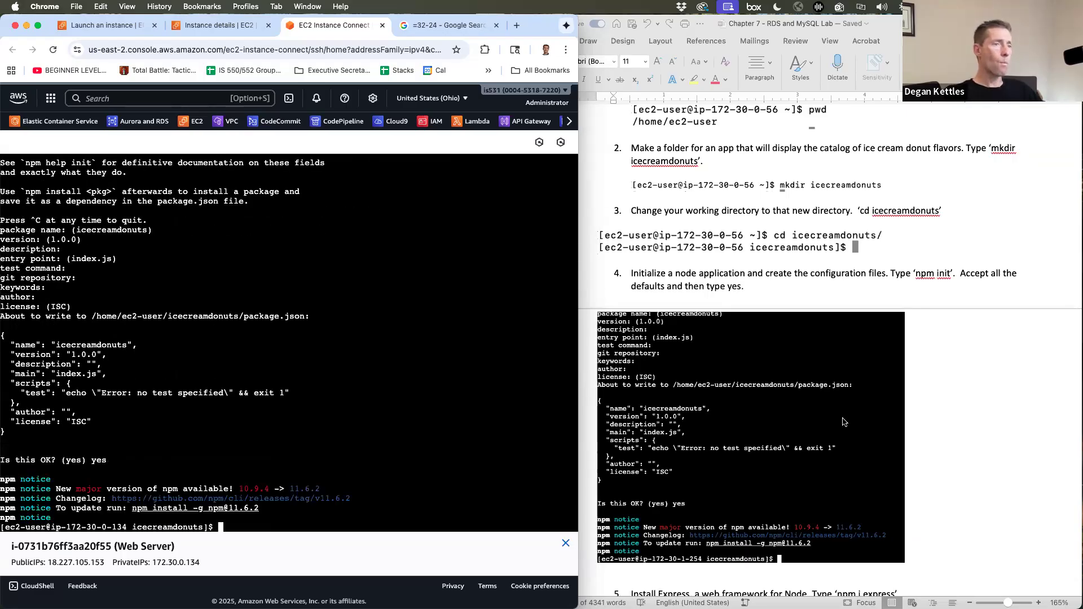
scroll(845, 404, down, 10)
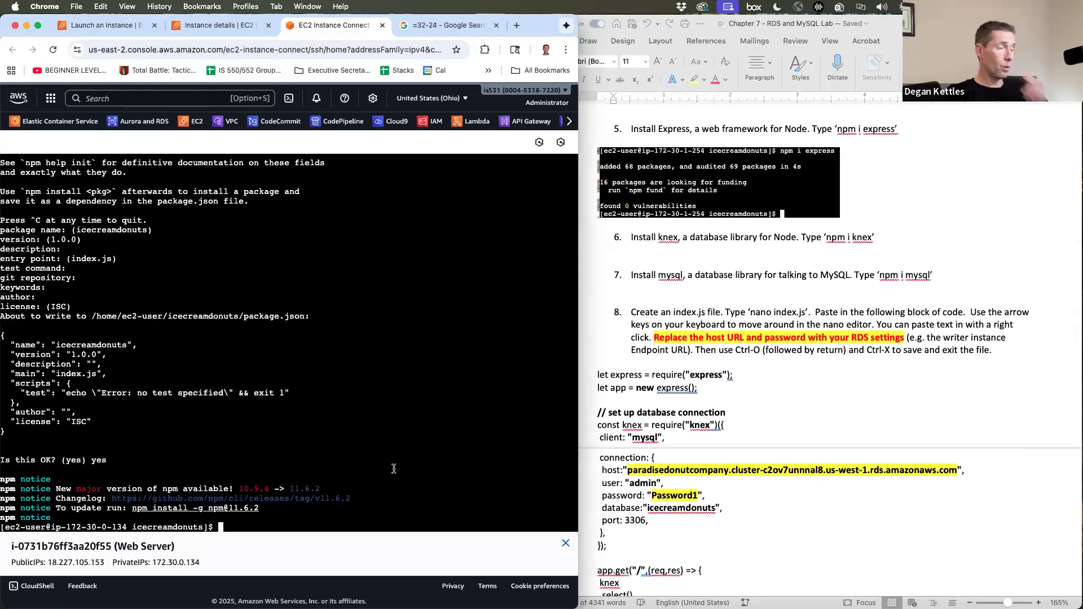
- Install the express, knex and mysql packages with npm i
text(npm)
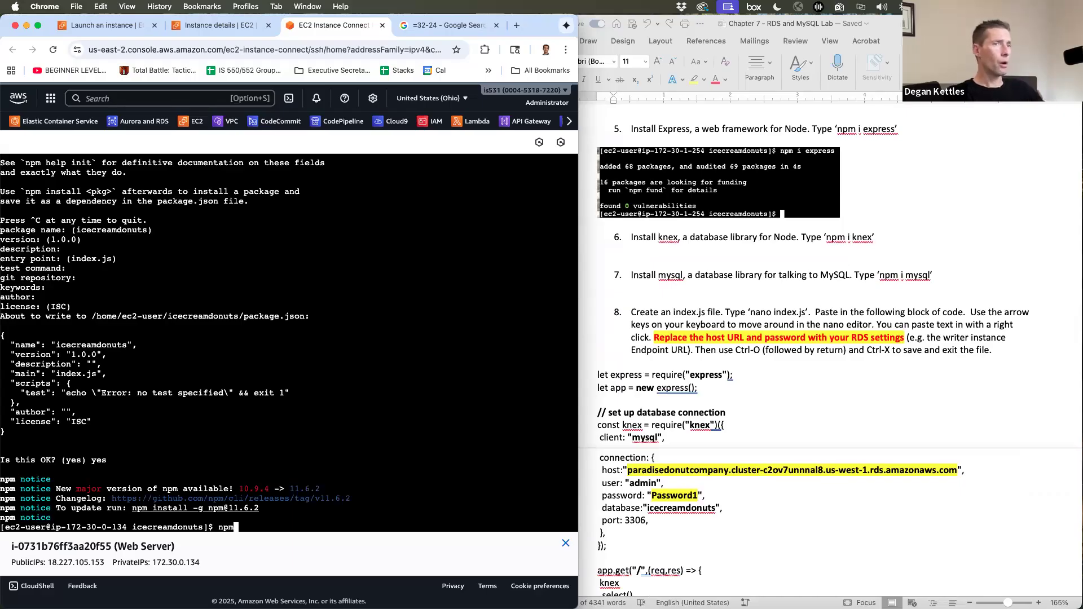
text( i express)
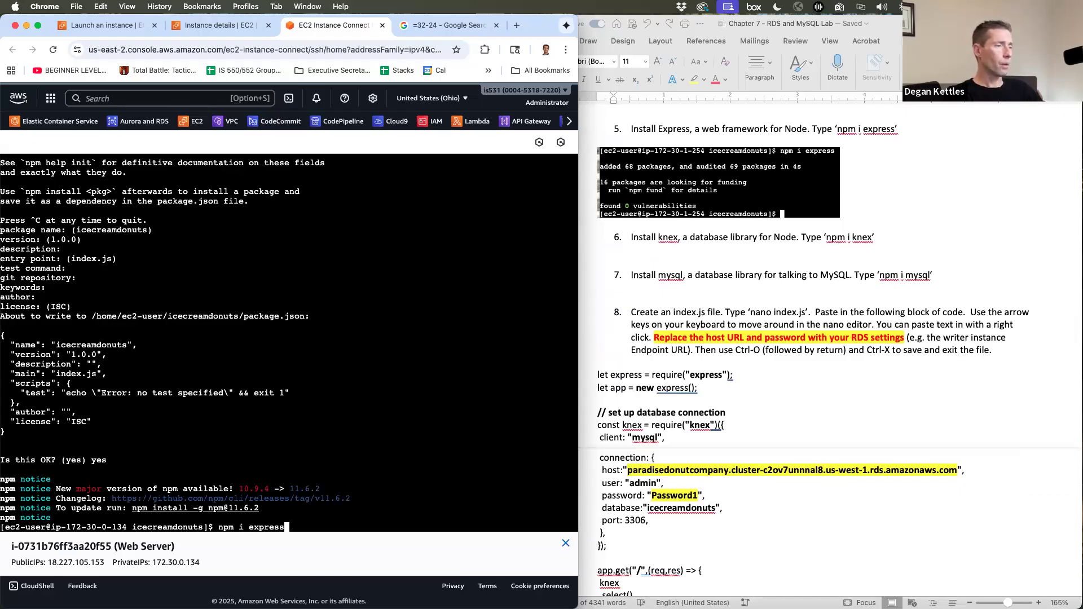
key(Return)
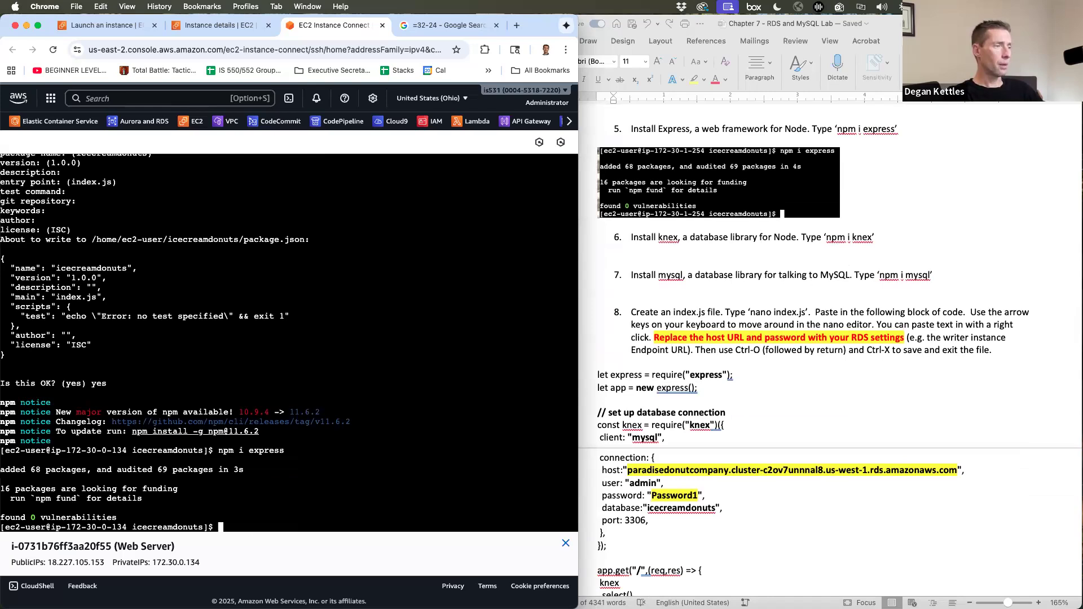
text(npm i knex)
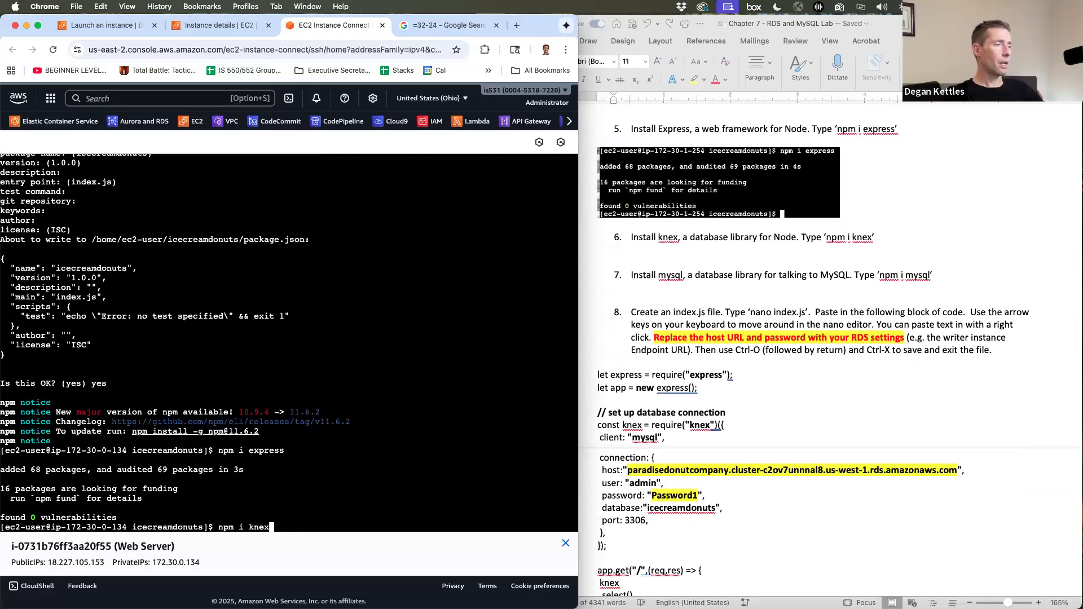
key(Return)
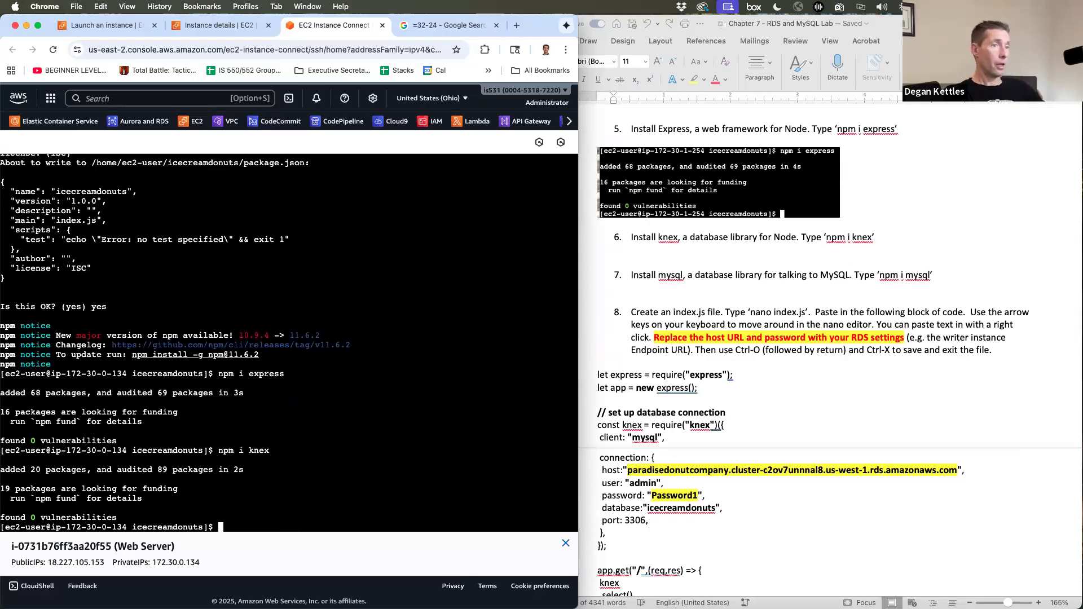
text(npm i )
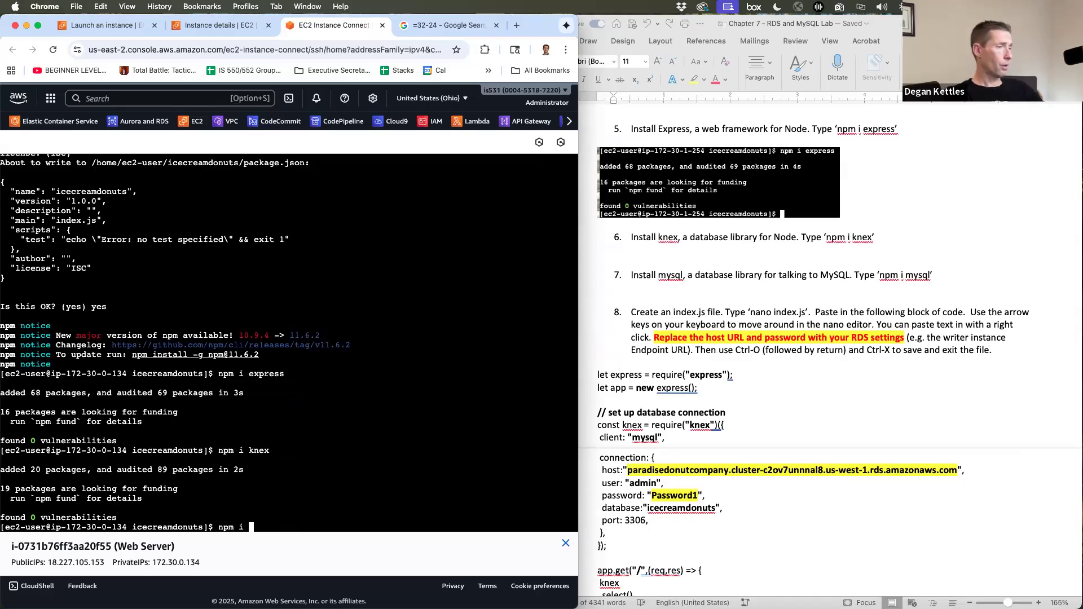
text(mysql)
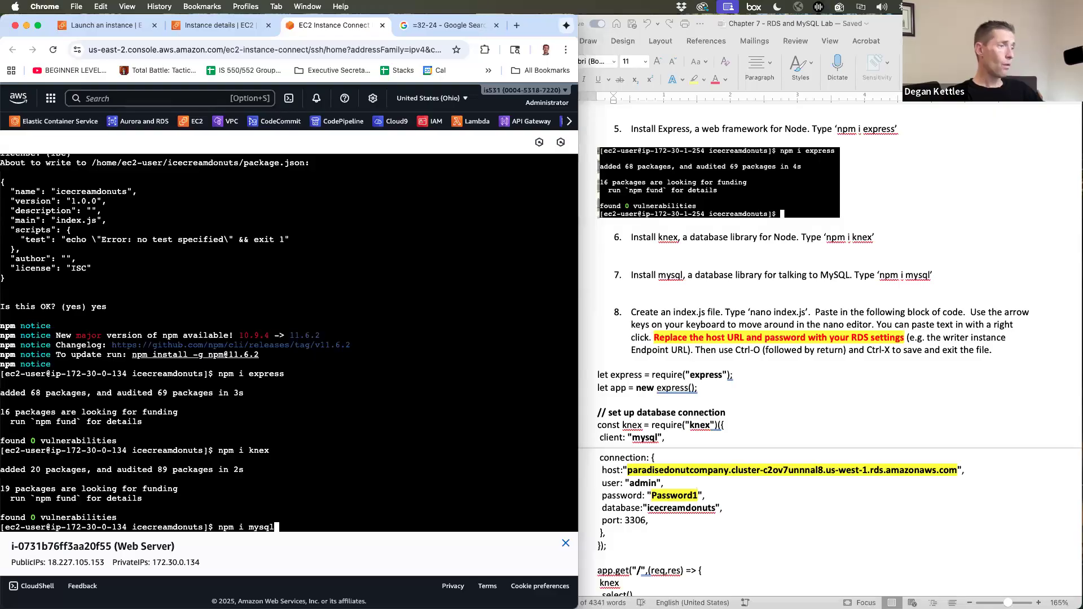
key(Return)
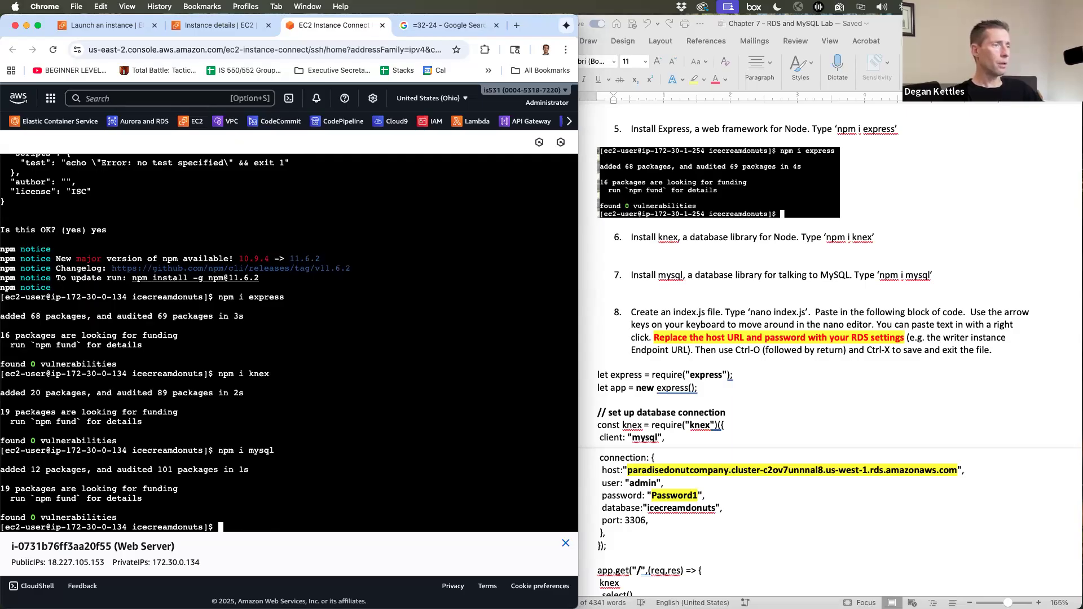
- List the app folder to confirm node_modules and package files exist
text(ls)
key(Return)
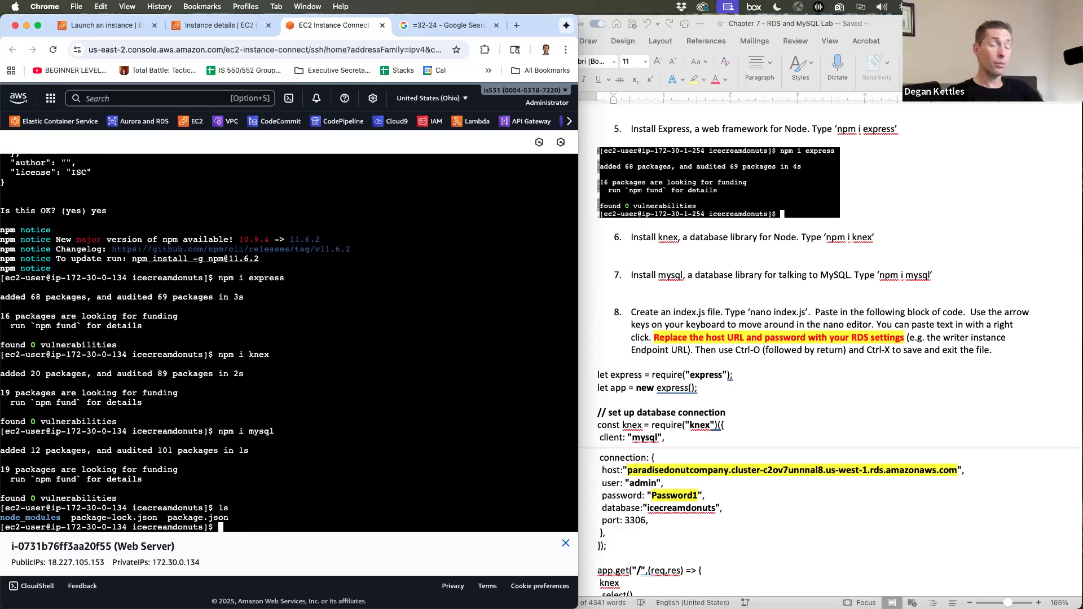
text(nano index.js)
- Create index.js in nano and paste in the Express and knex code from the lab document
key(Return)
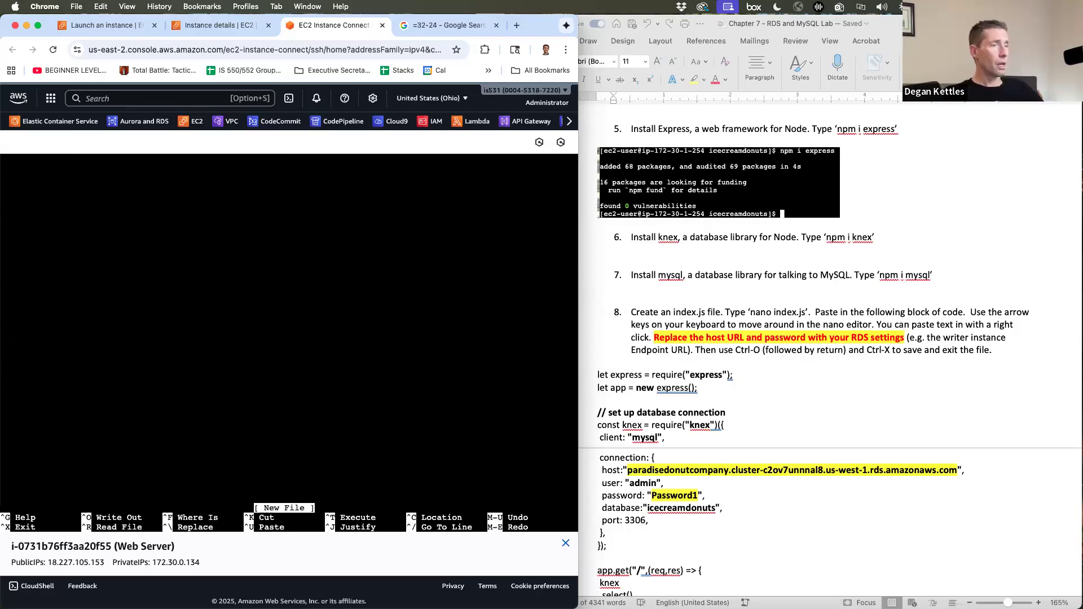
click(860, 435)
drag(597, 375, 700, 452)
key(super+c)
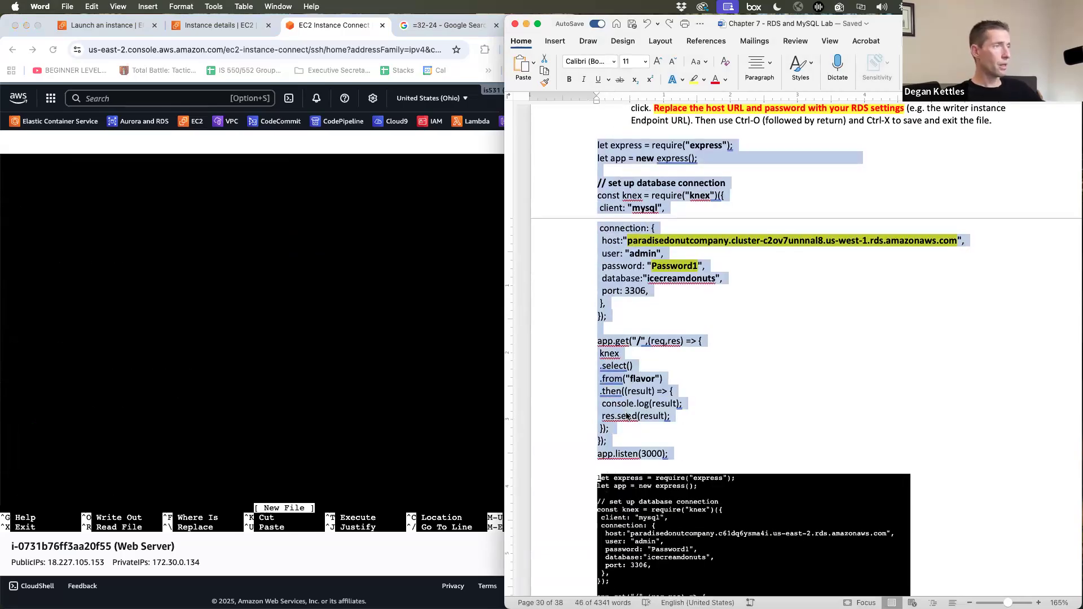
click(204, 242)
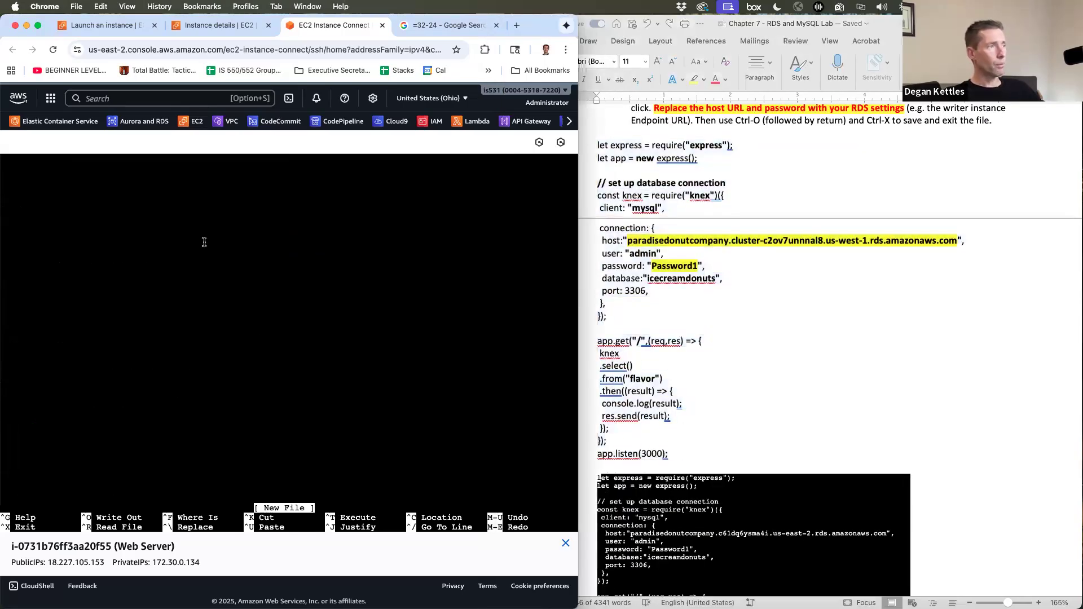
key(super+v)
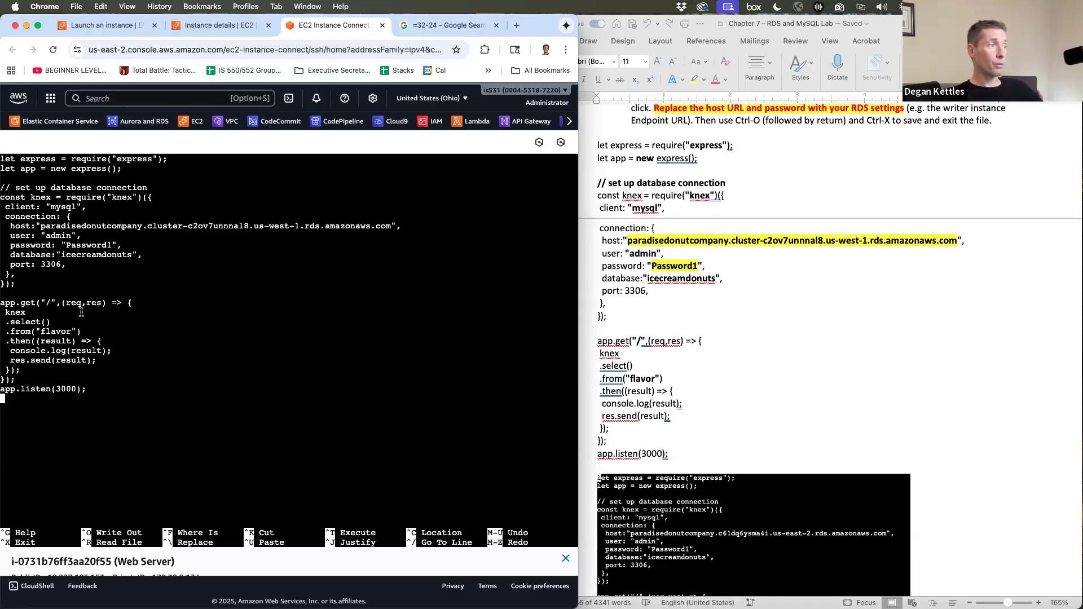
- Delete the old endpoint text from the host value in index.js
scroll(85, 273, up, 5)
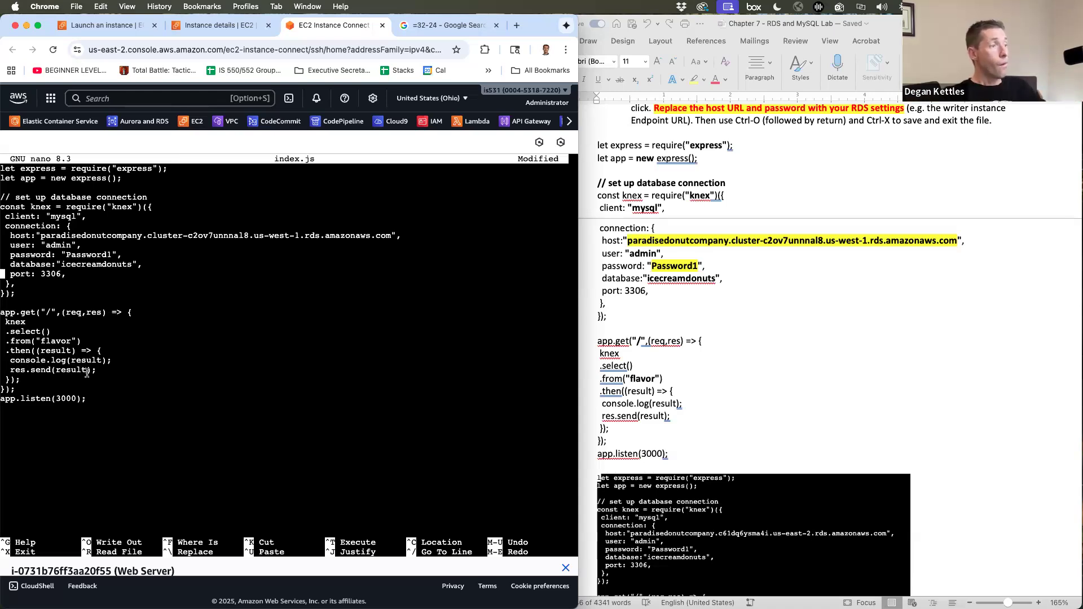
key(Up)
key(Up)
key(Up)
key(Up)
key(Right)
key(Right)
key(Right)
key(Right)
key(Right)
key(Right)
key(Right)
key(Right)
key(Right)
key(Right)
key(Right)
key(Right)
key(Right)
key(Right)
key(Right)
key(Right)
key(Right)
key(Right)
key(Right)
key(Right)
key(Right)
key(Right)
key(Right)
key(Right)
key(Right)
key(Right)
key(Right)
key(Right)
key(Right)
key(Right)
key(Right)
key(Right)
key(Right)
key(Right)
key(Right)
key(Right)
key(Right)
key(Right)
key(Right)
key(Right)
key(Right)
key(Right)
key(Right)
key(Right)
key(Right)
key(Right)
key(Right)
key(Right)
key(Right)
key(Right)
key(Right)
key(Right)
key(Right)
key(Right)
key(Right)
key(Right)
key(Right)
key(Right)
key(Right)
key(Right)
key(Right)
key(Right)
key(Right)
key(Right)
key(Right)
key(Right)
key(Right)
key(Right)
key(Right)
key(BackSpace)
key(BackSpace)
key(BackSpace)
key(BackSpace)
key(BackSpace)
key(BackSpace)
key(BackSpace)
key(BackSpace)
key(BackSpace)
key(BackSpace)
key(BackSpace)
key(BackSpace)
key(BackSpace)
key(BackSpace)
key(BackSpace)
key(BackSpace)
key(BackSpace)
key(BackSpace)
key(BackSpace)
key(BackSpace)
key(BackSpace)
key(BackSpace)
key(BackSpace)
key(BackSpace)
key(BackSpace)
key(BackSpace)
key(BackSpace)
key(BackSpace)
key(BackSpace)
key(BackSpace)
key(BackSpace)
key(BackSpace)
key(BackSpace)
key(BackSpace)
key(BackSpace)
key(BackSpace)
key(BackSpace)
key(BackSpace)
key(BackSpace)
key(BackSpace)
key(BackSpace)
key(BackSpace)
key(BackSpace)
key(BackSpace)
key(BackSpace)
key(BackSpace)
key(BackSpace)
key(BackSpace)
key(BackSpace)
key(BackSpace)
key(BackSpace)
key(BackSpace)
key(BackSpace)
key(BackSpace)
key(BackSpace)
key(BackSpace)
key(BackSpace)
key(BackSpace)
key(BackSpace)
key(BackSpace)
key(BackSpace)
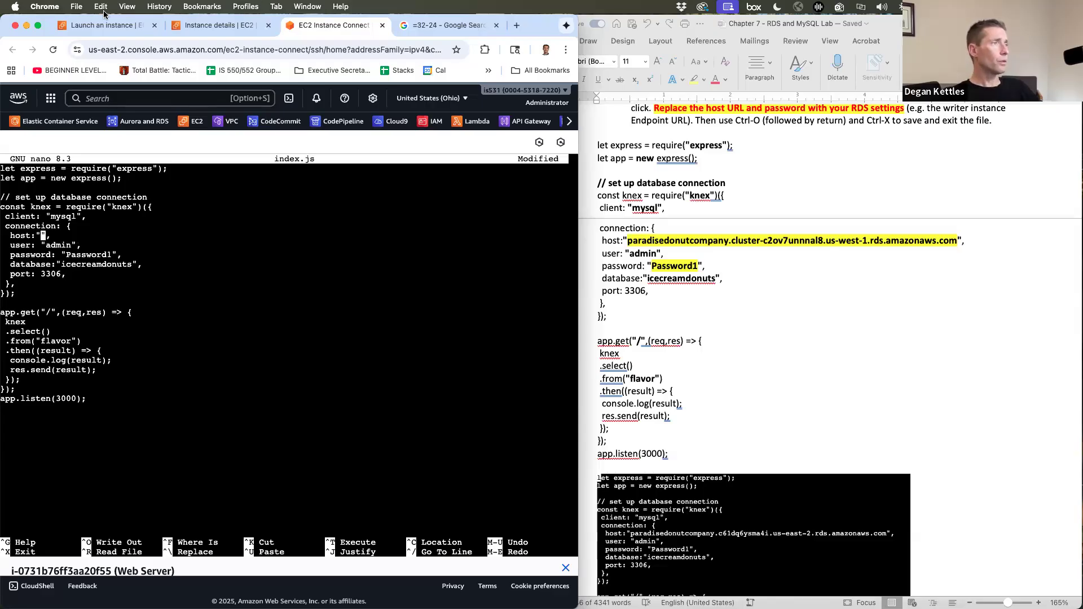
- Copy the paradisedonutcompany database endpoint from Aurora and RDS > Databases
click(94, 25)
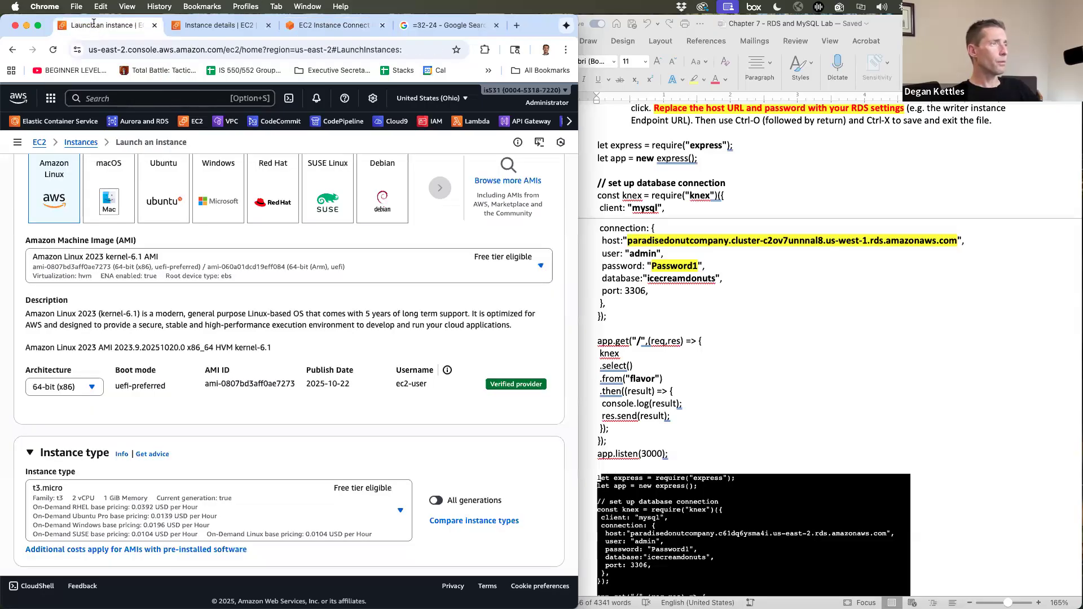
click(145, 127)
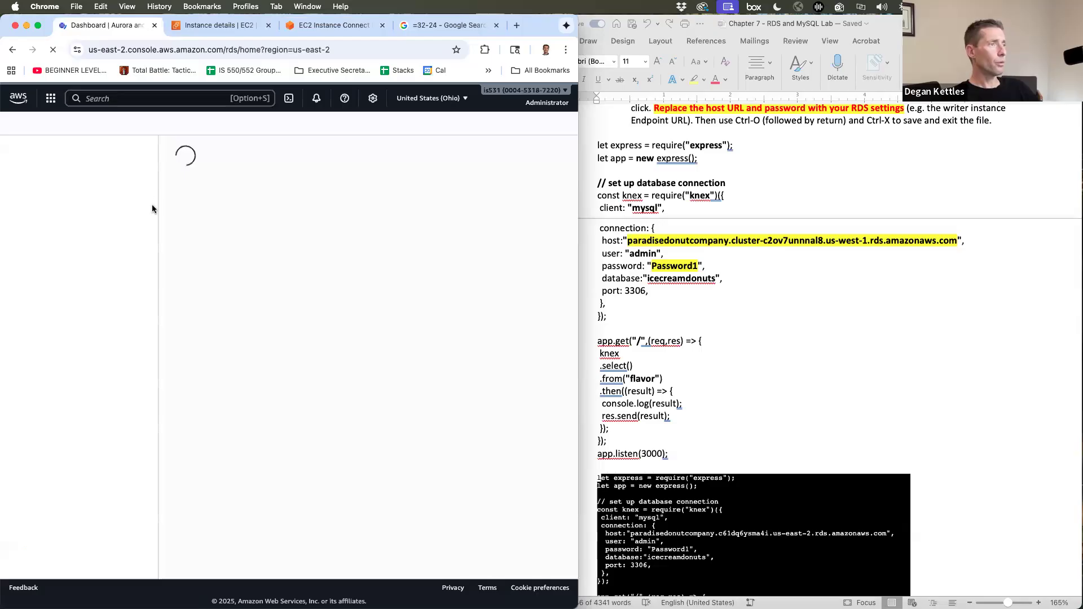
click(212, 215)
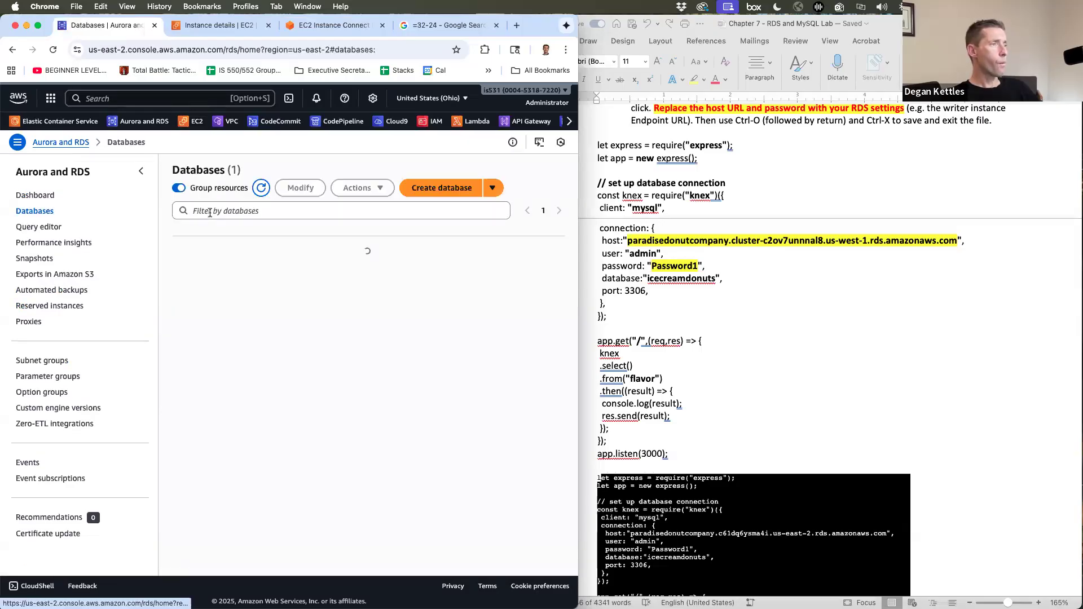
click(240, 263)
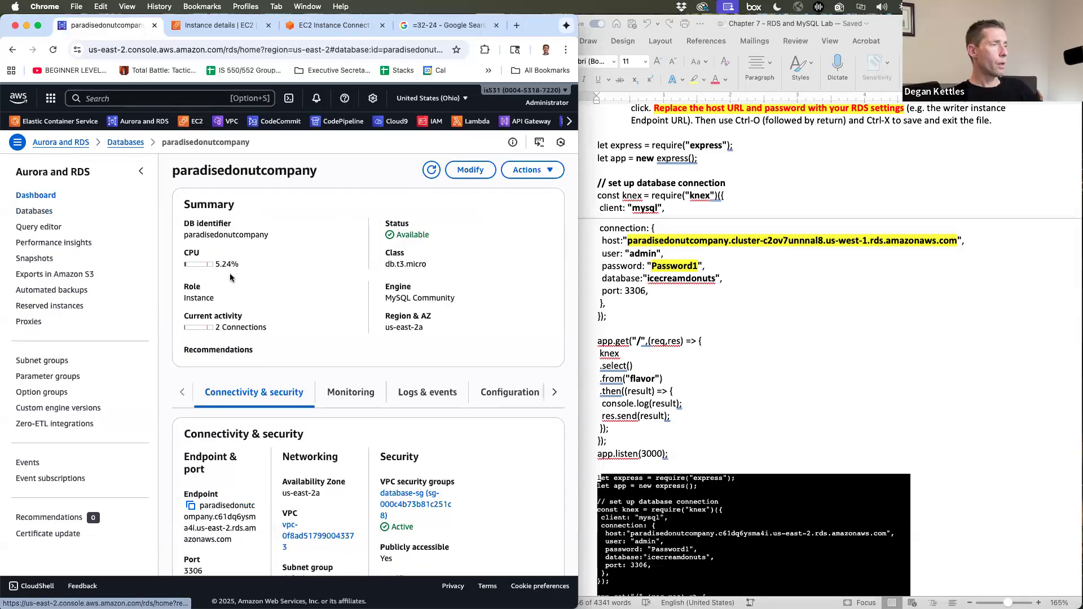
scroll(215, 414, down, 2)
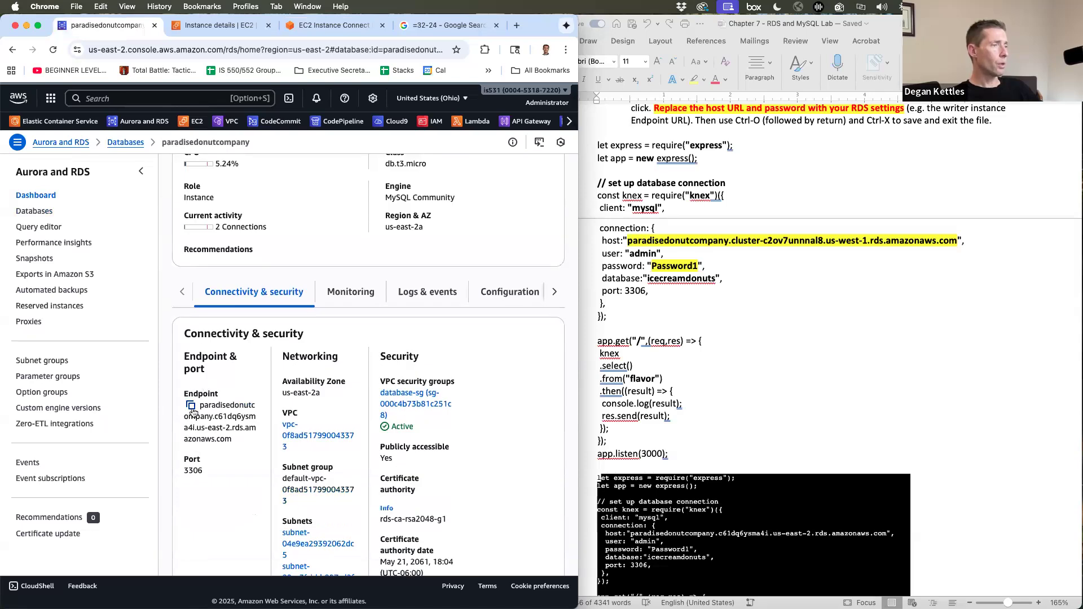
click(191, 405)
- Paste the RDS endpoint into the empty host quotes in index.js
click(334, 24)
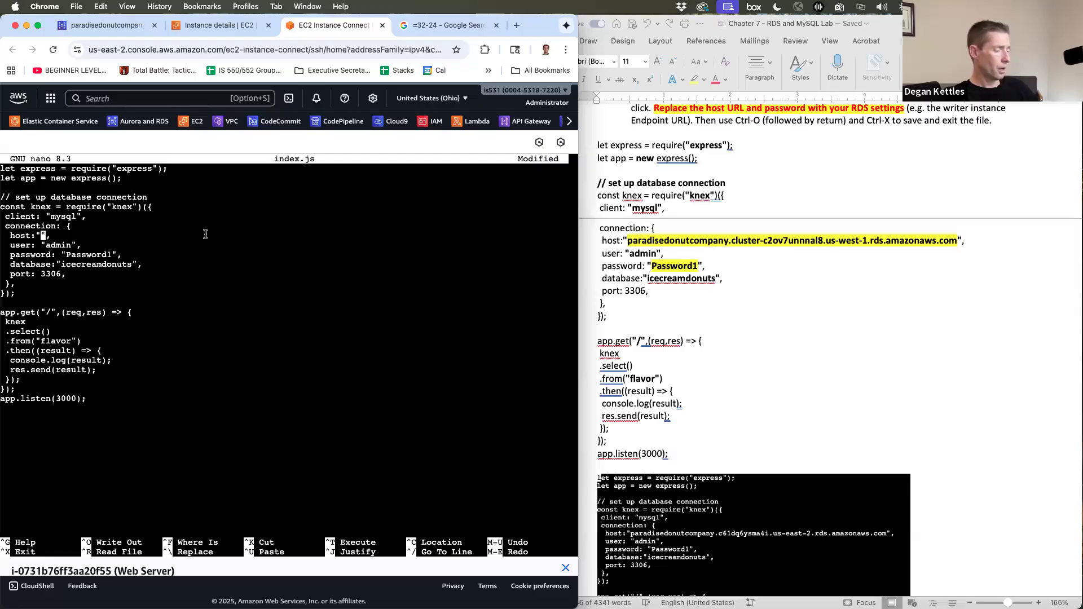
key(ctrl+v)
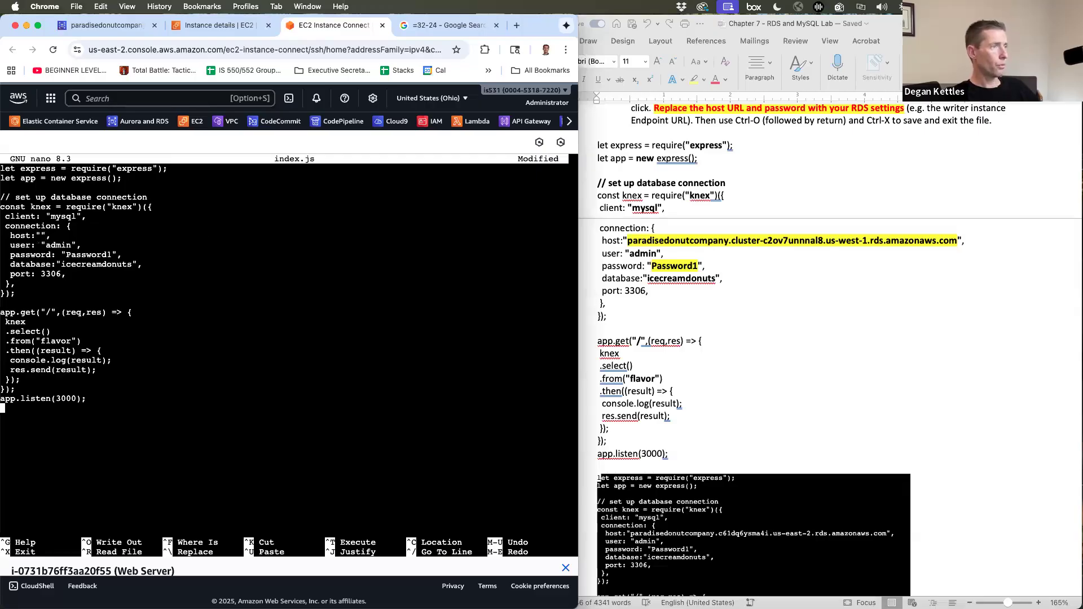
key(Up)
key(Up)
key(Up)
key(Up)
key(Up)
key(Up)
key(Up)
key(Up)
key(Up)
key(Up)
key(Up)
key(Up)
key(Up)
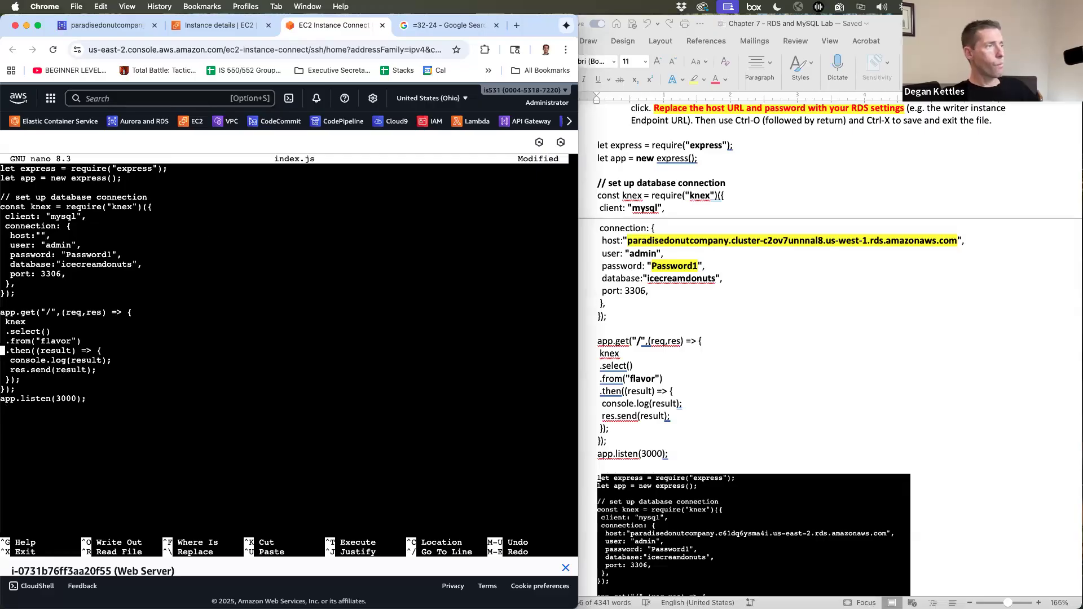
key(Up)
key(Up)
key(Up)
key(Up)
key(Up)
key(Right)
key(Right)
key(Right)
key(Right)
key(Right)
key(Right)
key(Right)
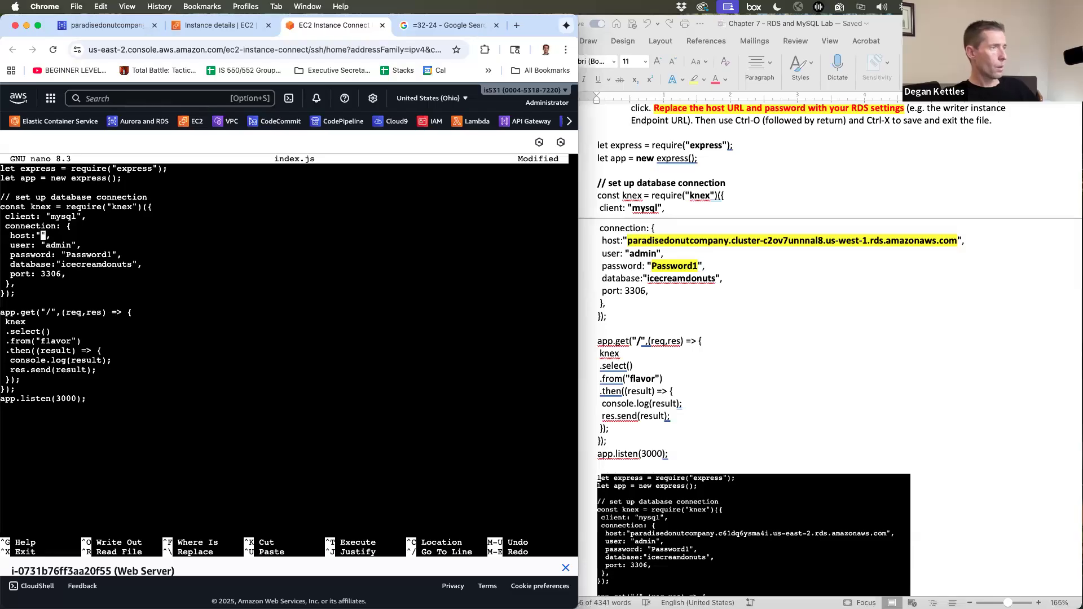
key(super+v)
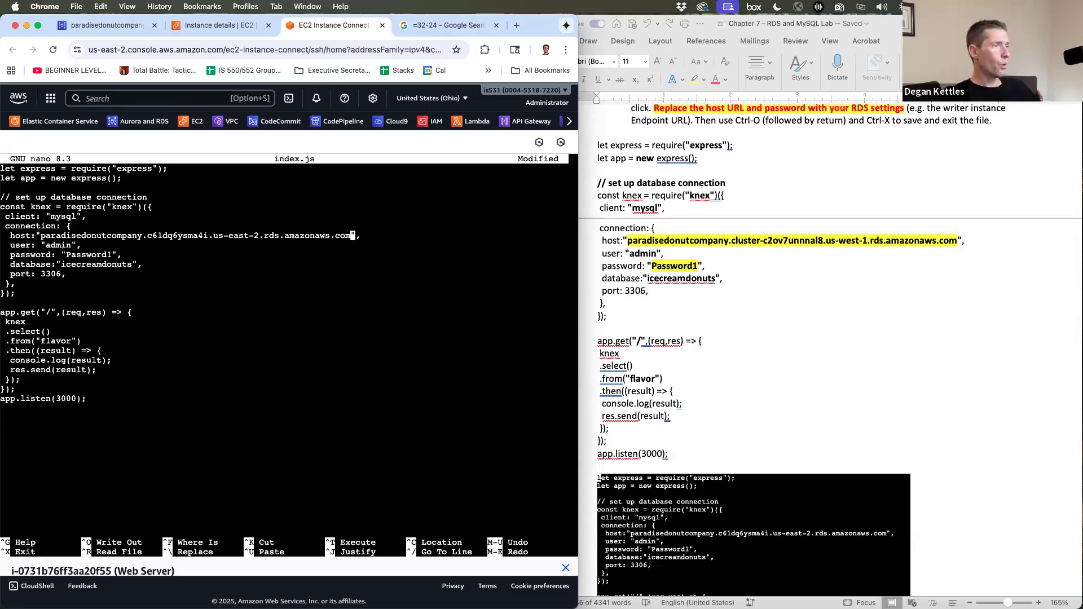
- Save index.js and exit nano back to the shell
key(ctrl+o)
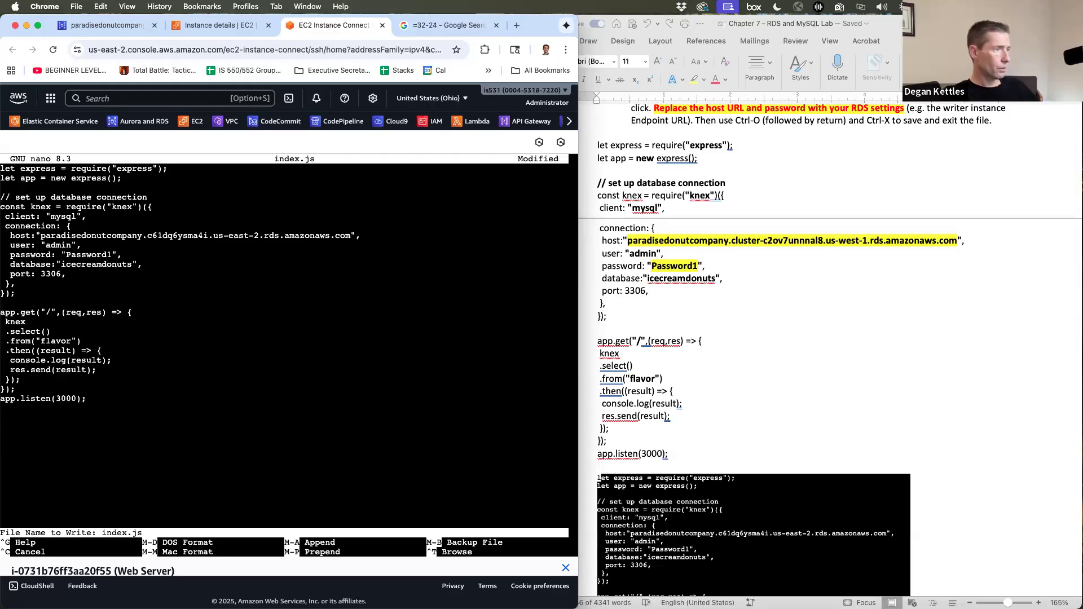
key(Return)
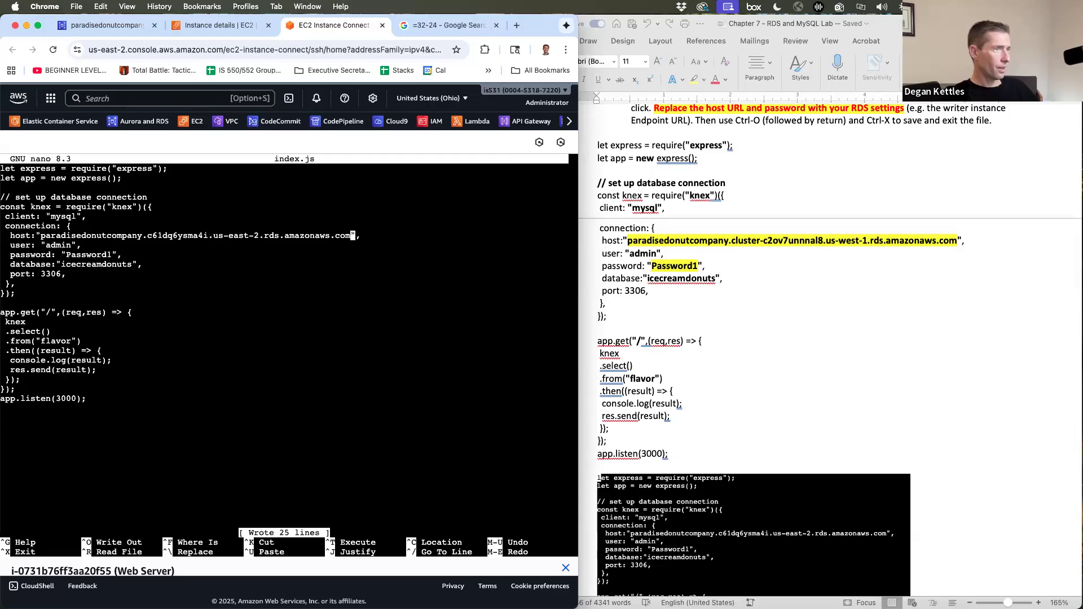
key(ctrl+o)
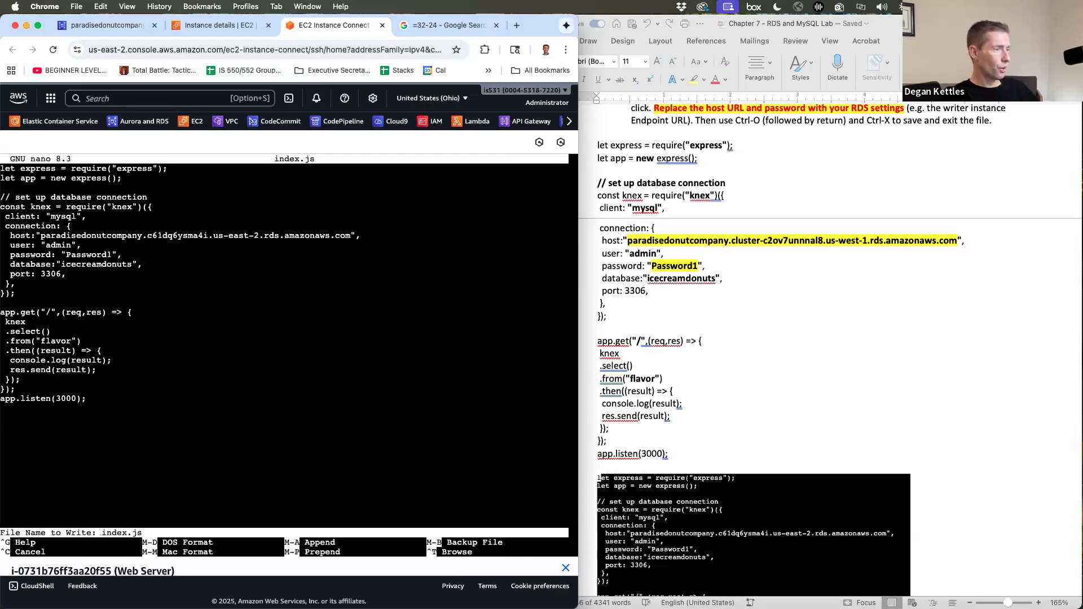
key(Return)
key(ctrl+x)
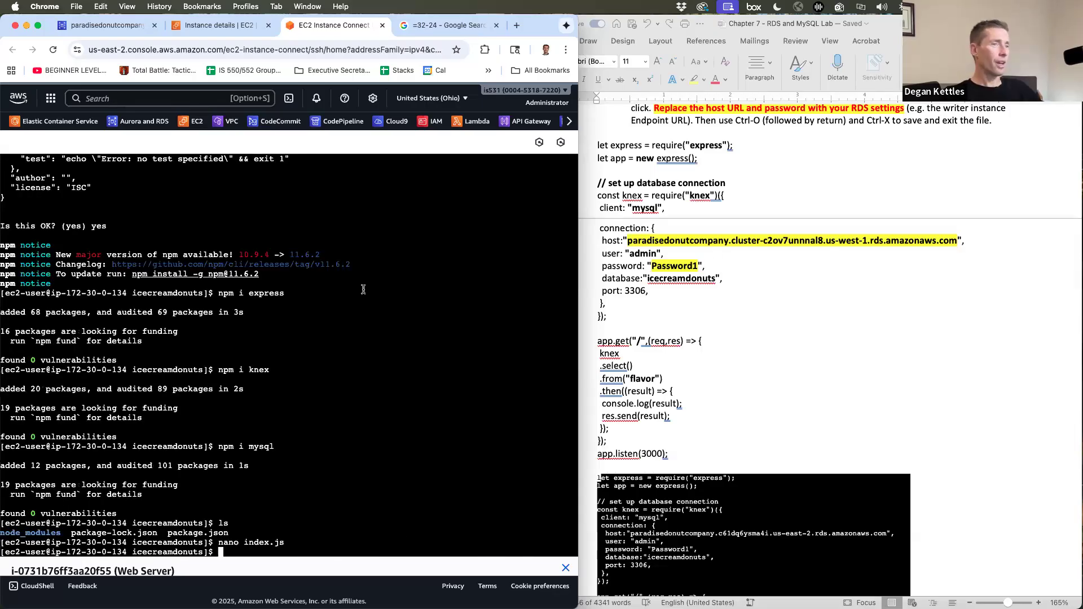
click(755, 315)
scroll(755, 315, down, 15)
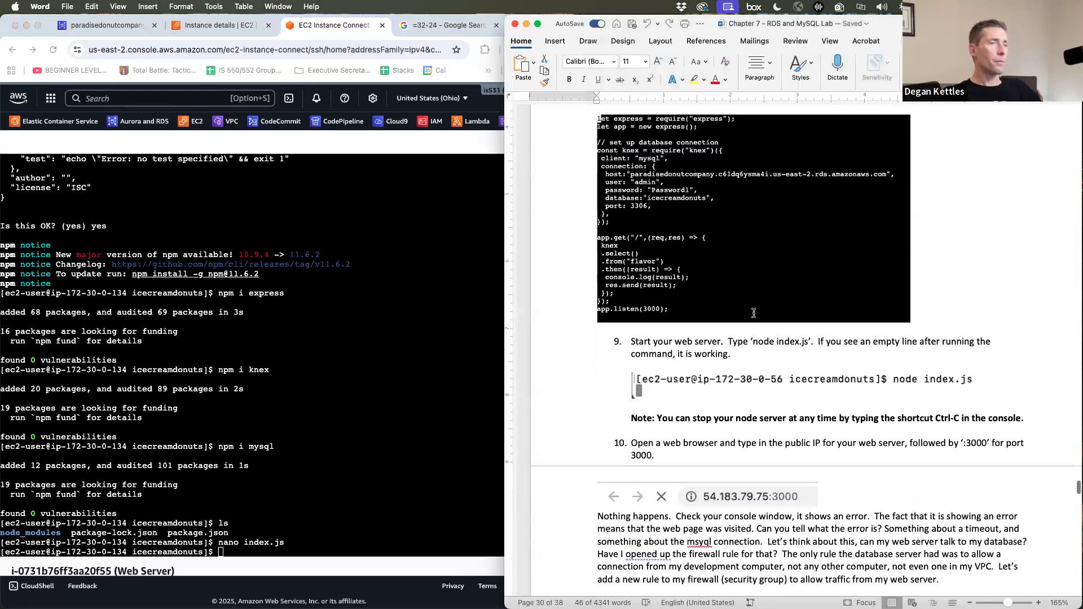
- Start the Node web server with 'node index.js'
scroll(759, 297, down, 2)
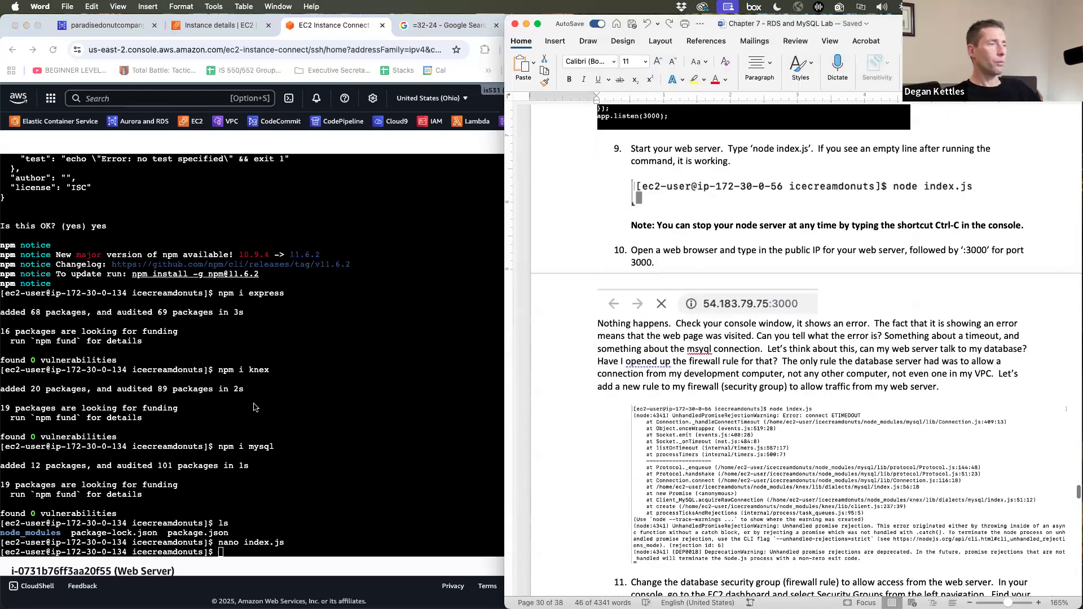
click(254, 405)
text(nod)
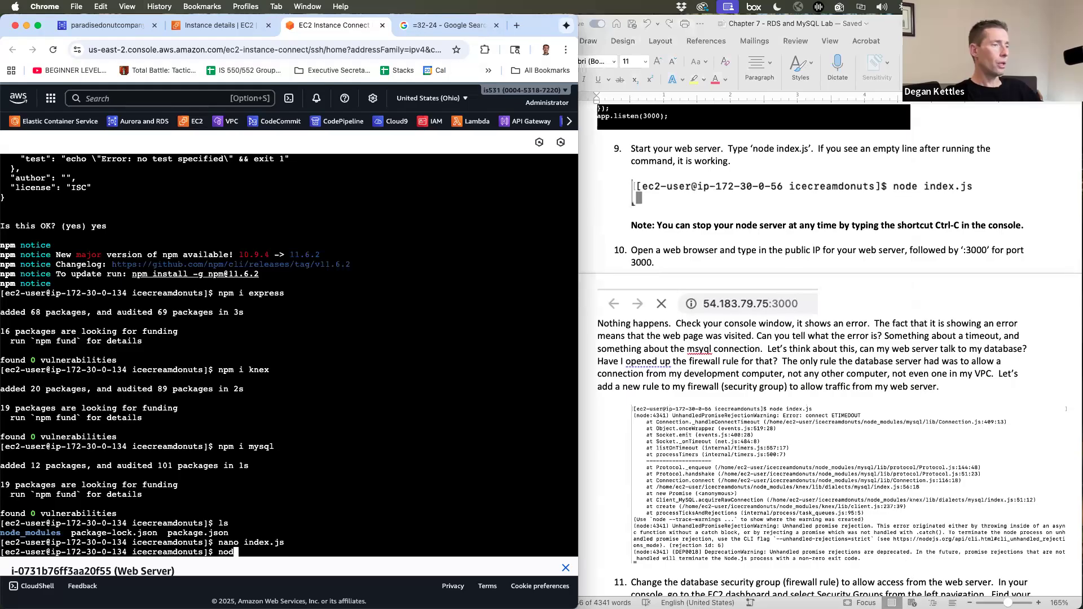
text(e inde..js)
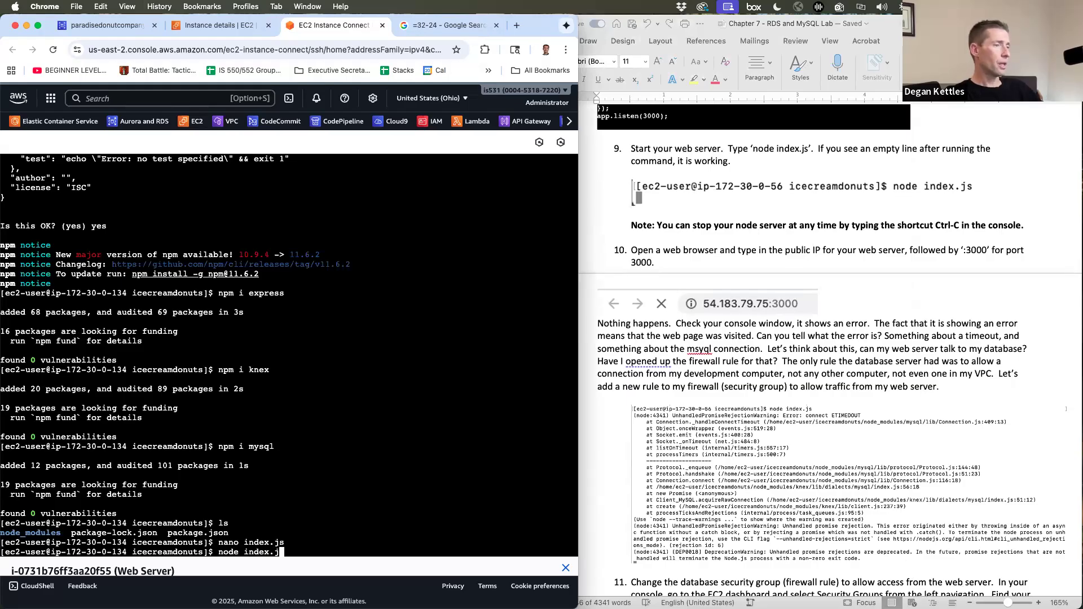
key(Return)
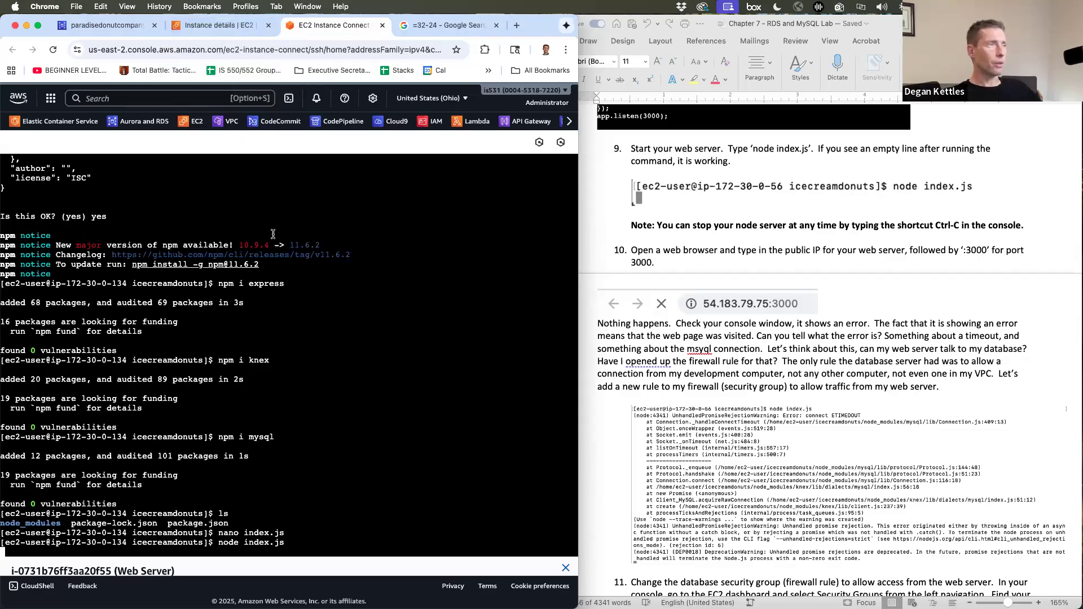
click(211, 24)
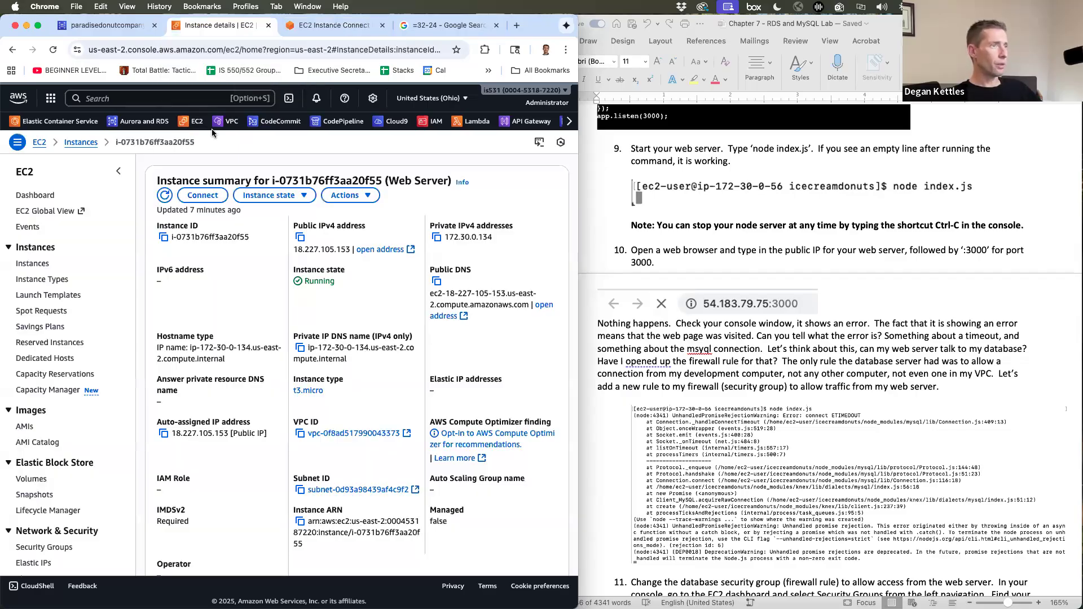
drag(293, 249, 354, 249)
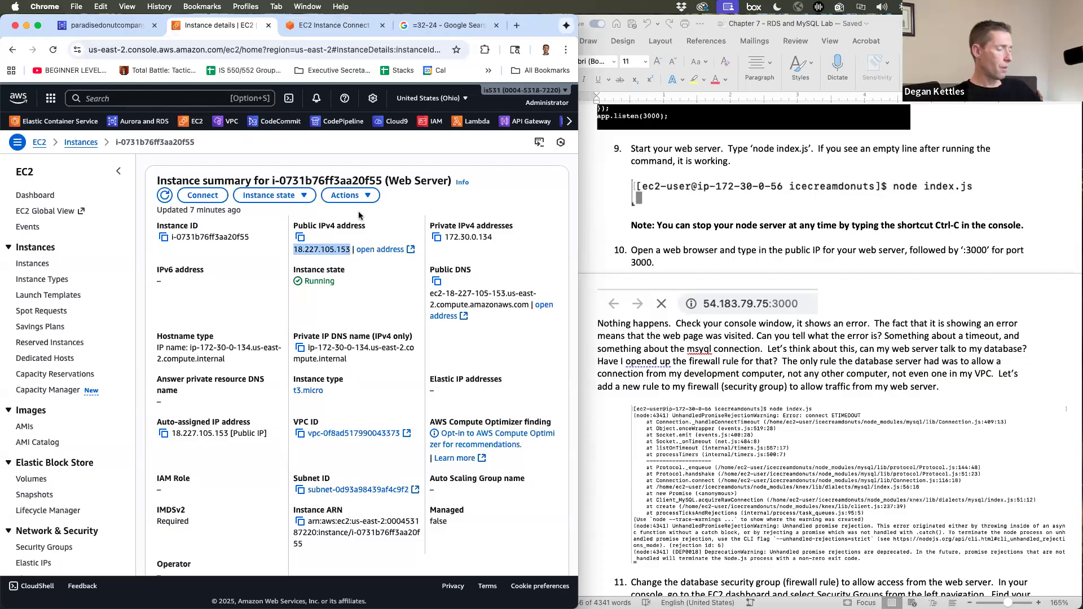
click(517, 26)
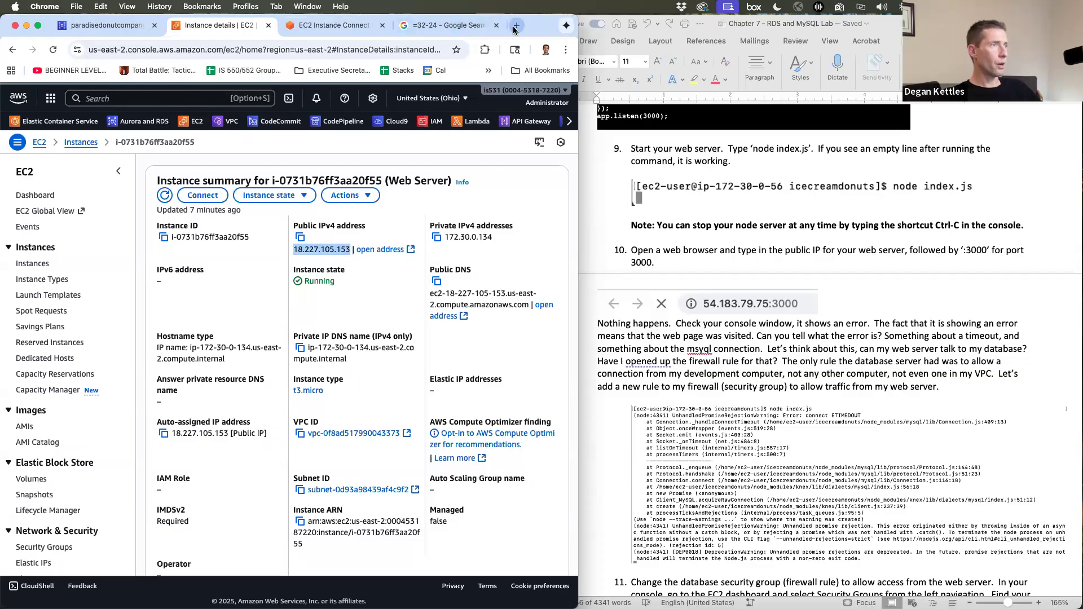
key(super+v)
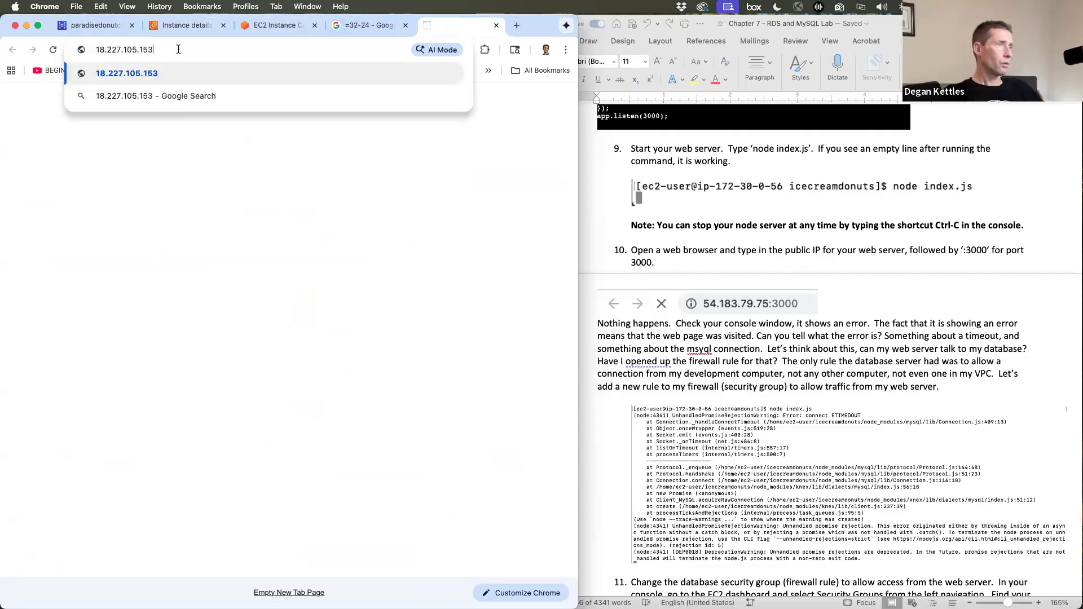
text(:3000)
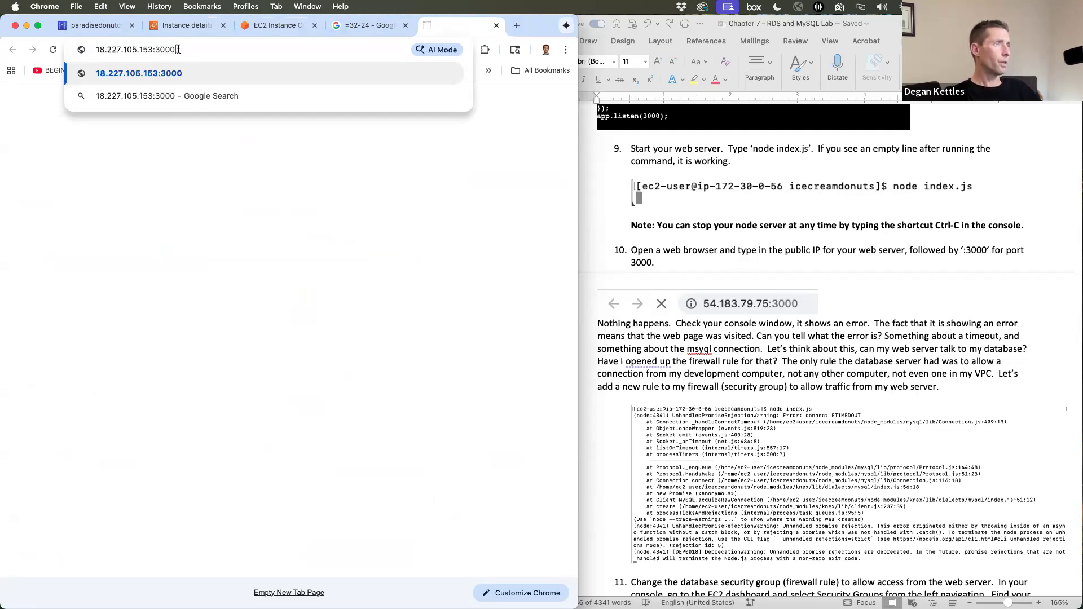
key(Return)
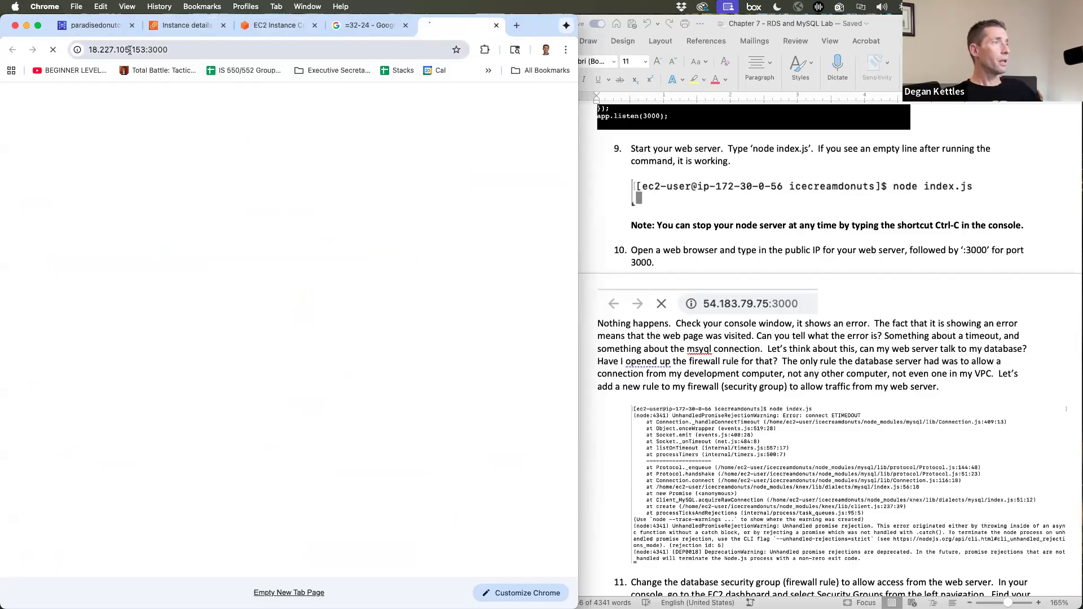
click(90, 52)
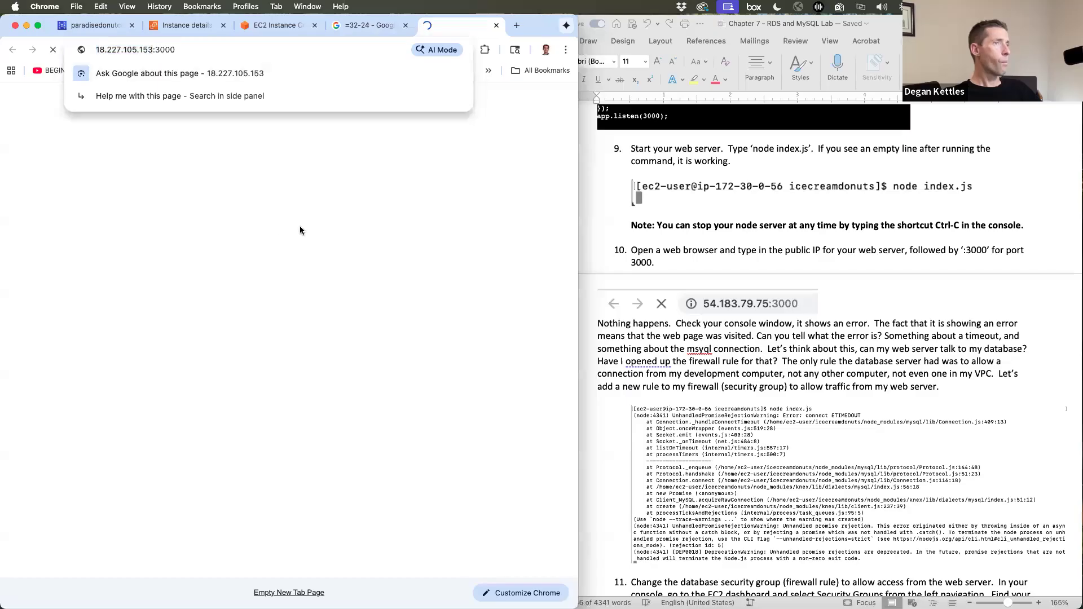
click(353, 176)
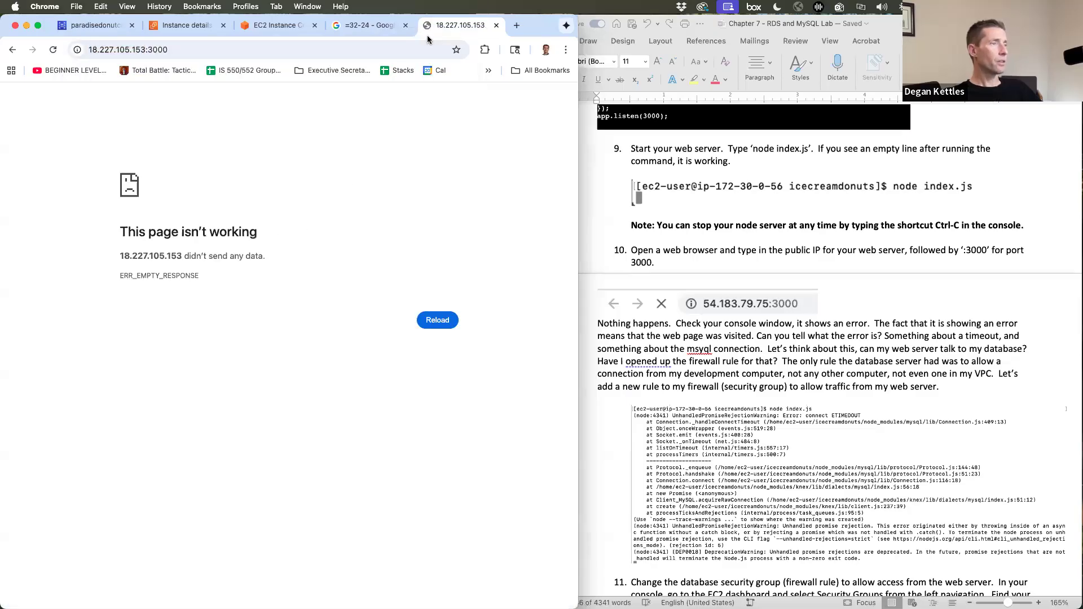
- Compare the 18.227.105.153 tab with the terminal's mysql ETIMEDOUT crash
click(262, 29)
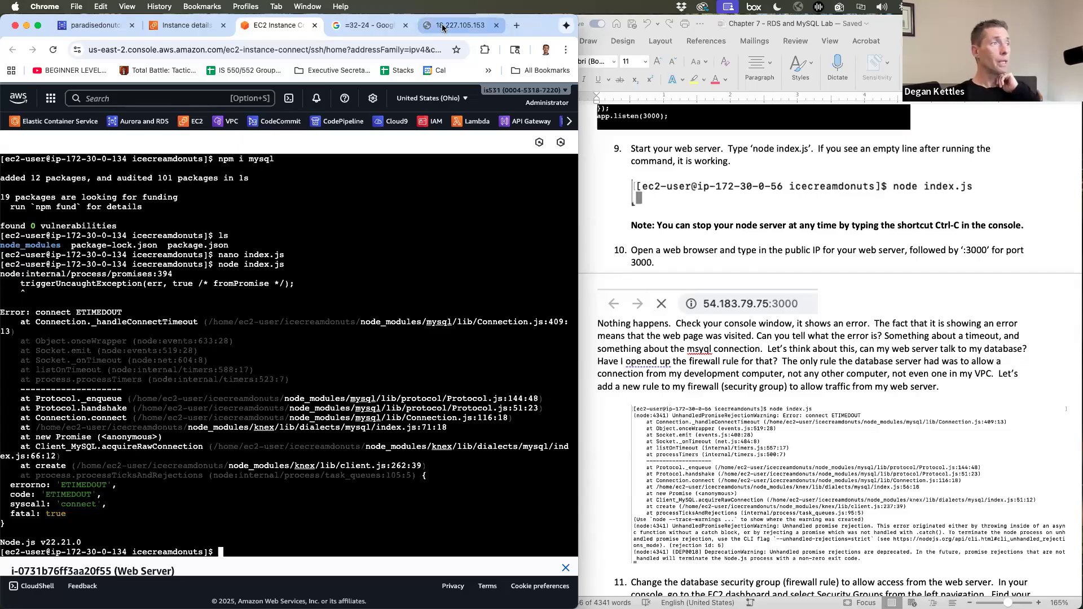
click(460, 25)
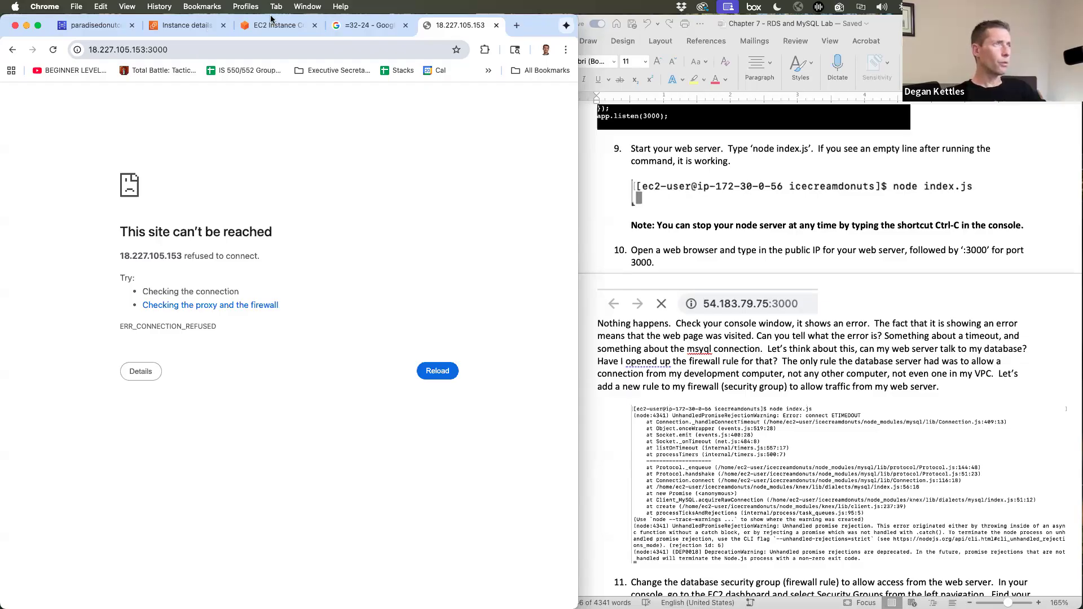
- Note the web server's private IP 172.30.0.134 and view its webserver-sg security group
click(258, 34)
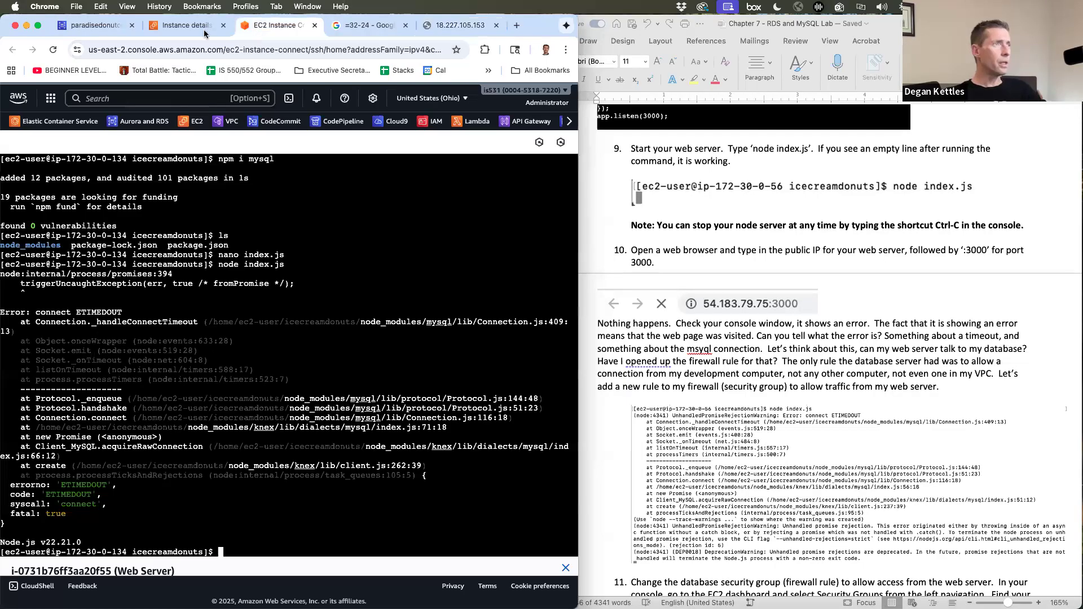
click(185, 32)
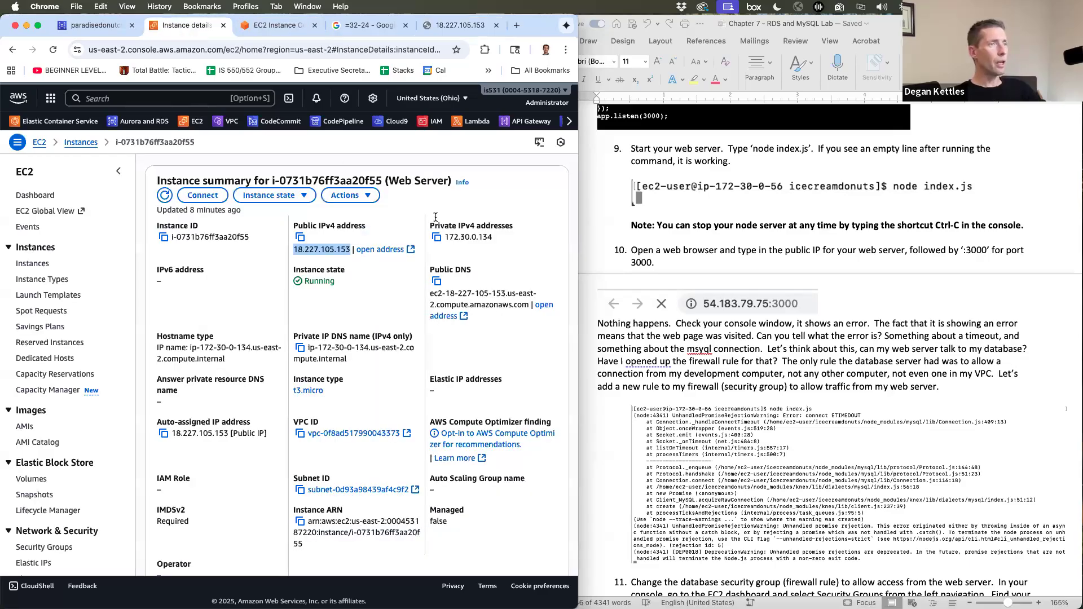
drag(445, 237, 495, 241)
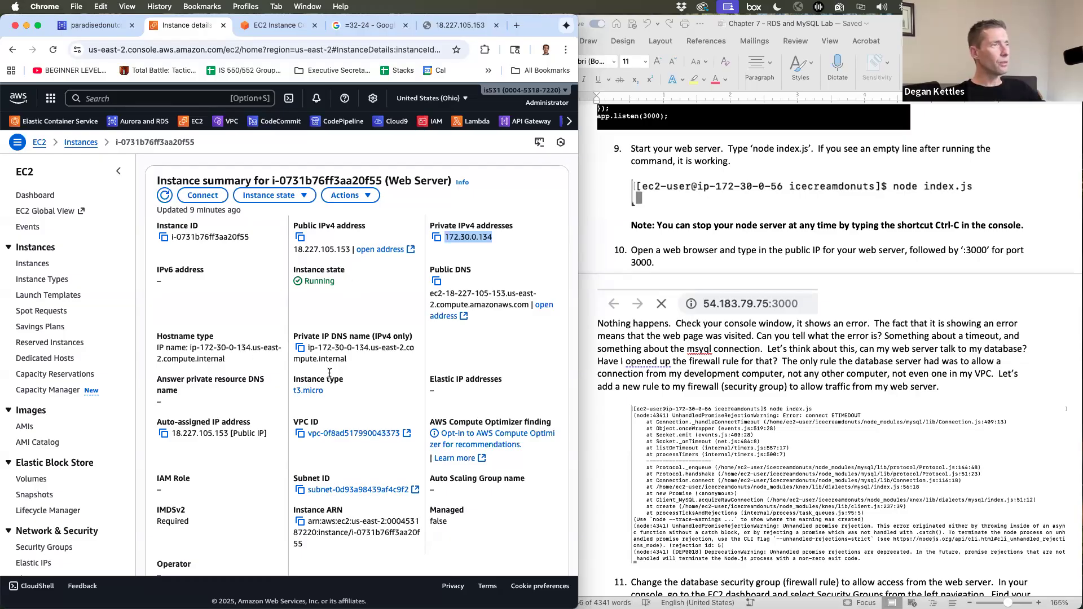
scroll(339, 367, down, 5)
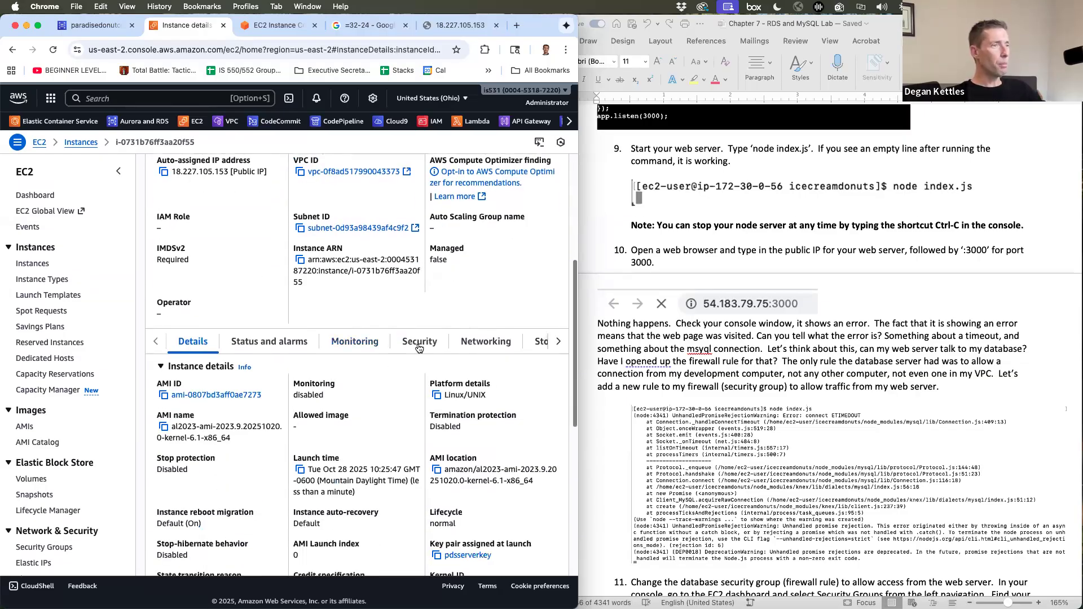
click(419, 345)
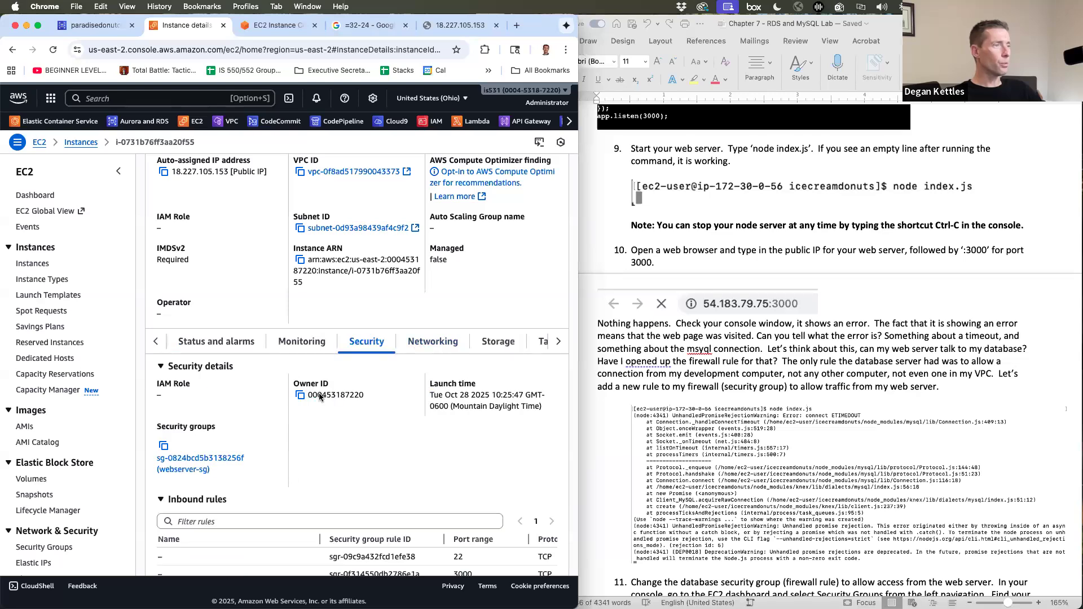
scroll(293, 403, down, 2)
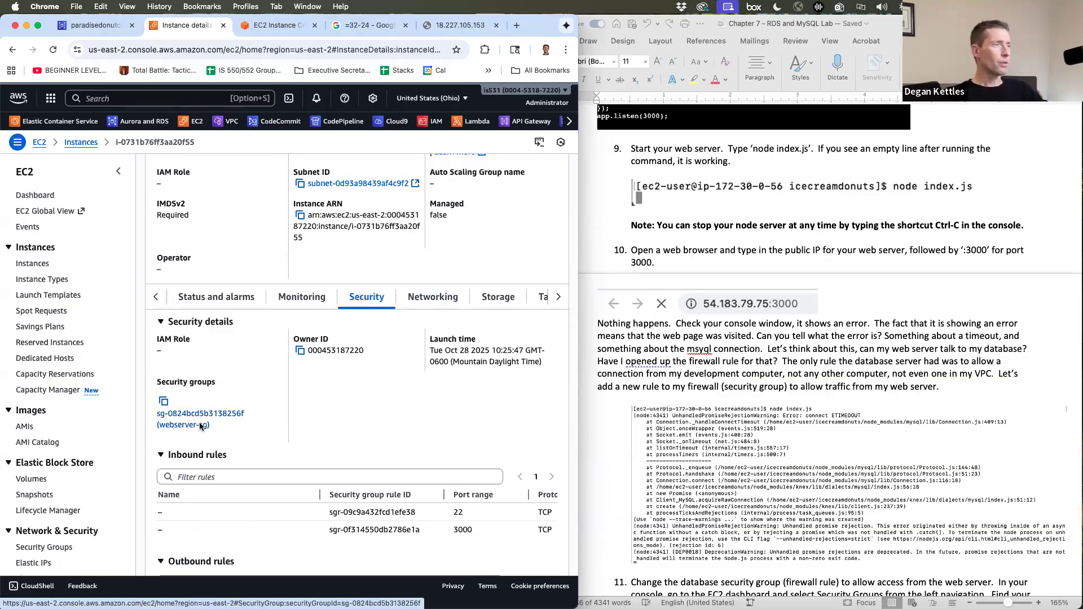
scroll(203, 417, up, 10)
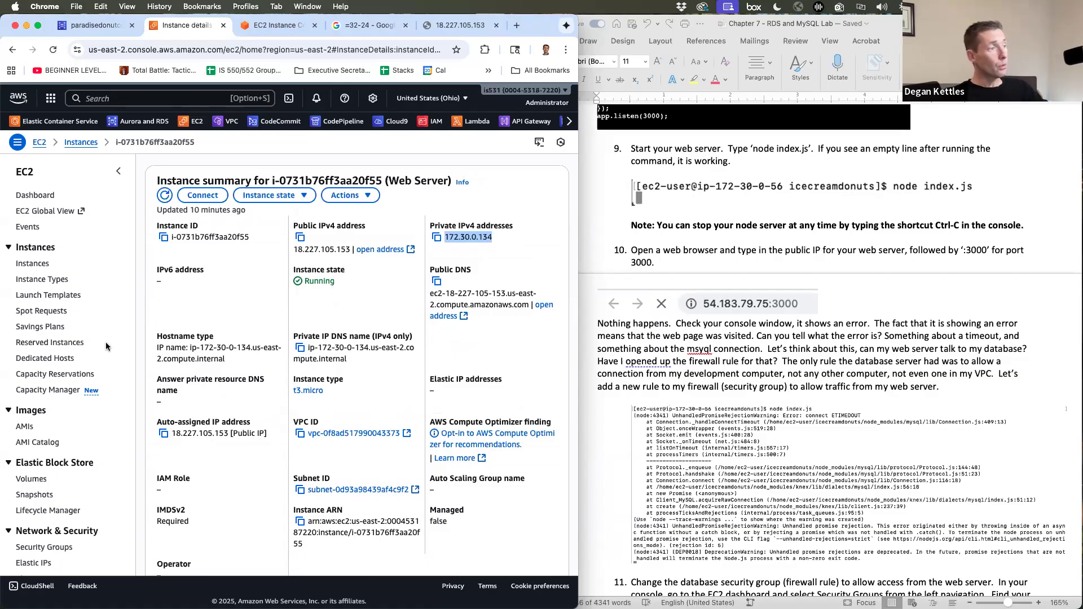
scroll(73, 401, down, 5)
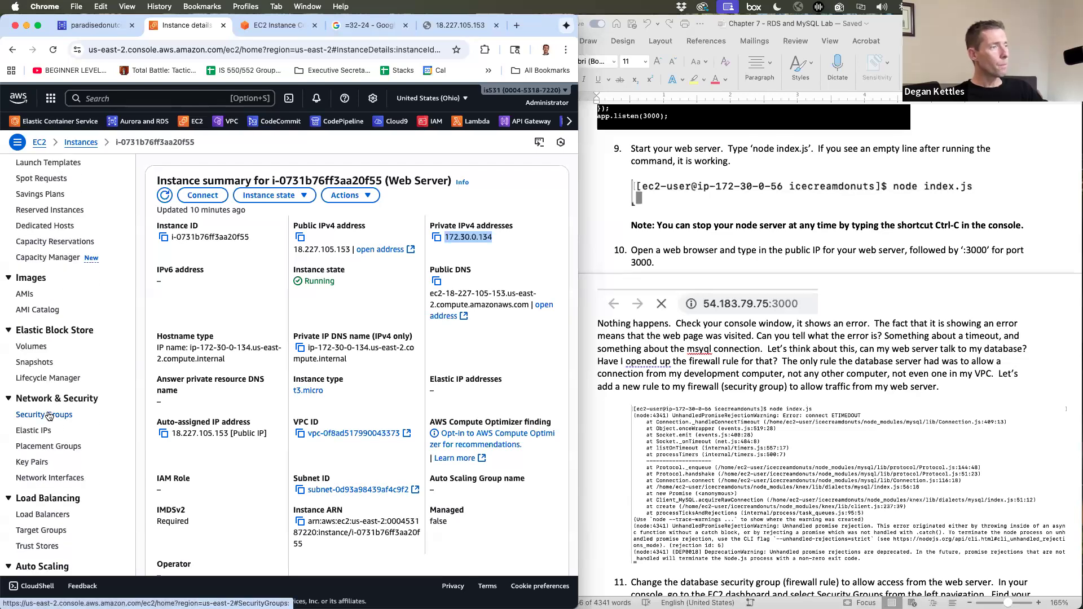
- Open database-sg's inbound rules for editing from the Security Groups list
click(49, 416)
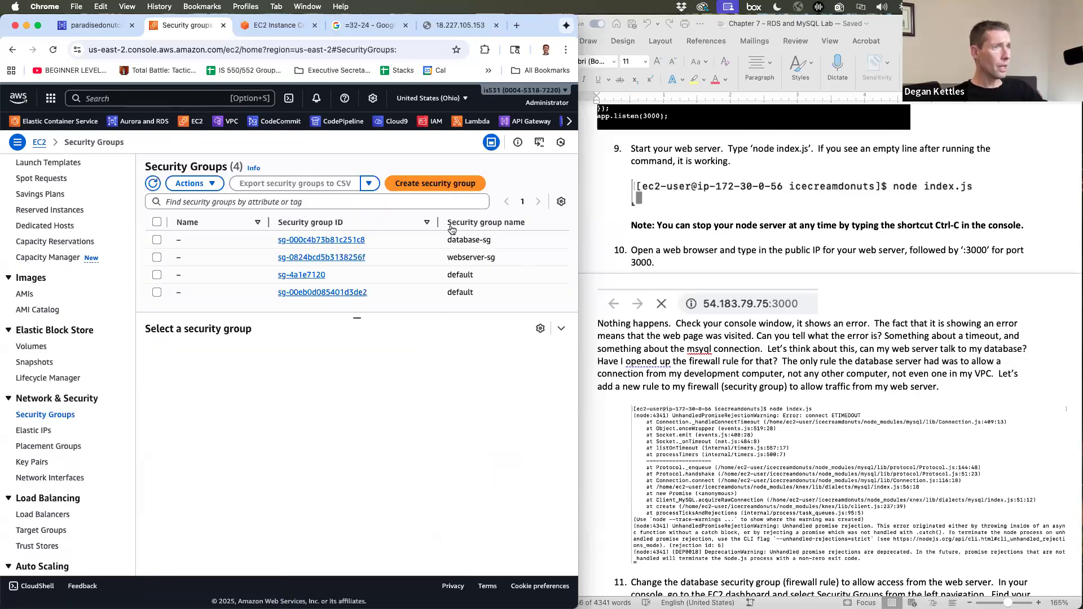
scroll(451, 240, right, 5)
scroll(361, 248, left, 5)
click(156, 240)
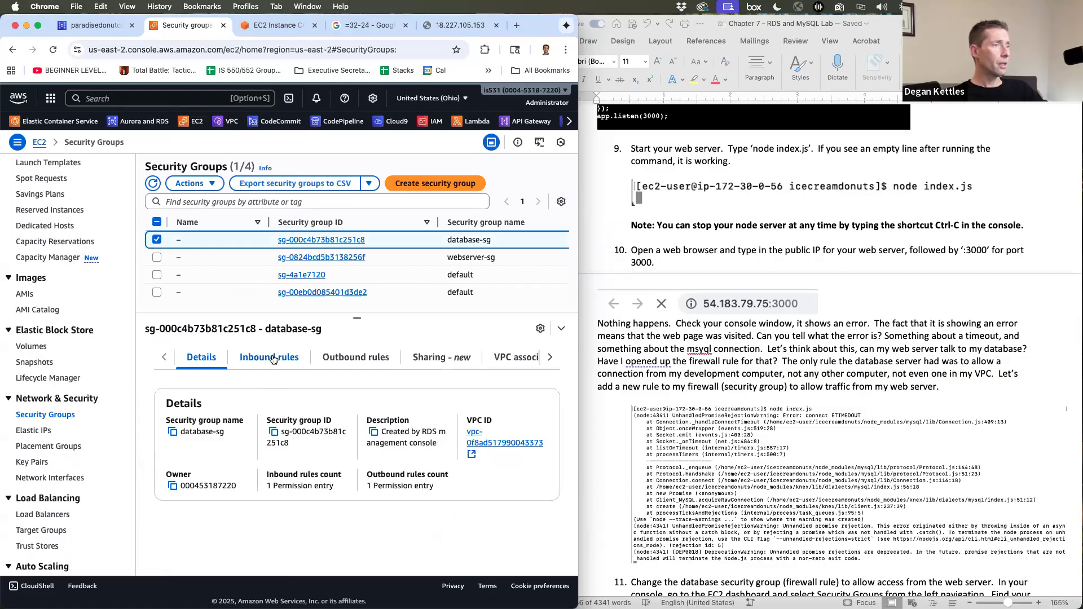
click(272, 359)
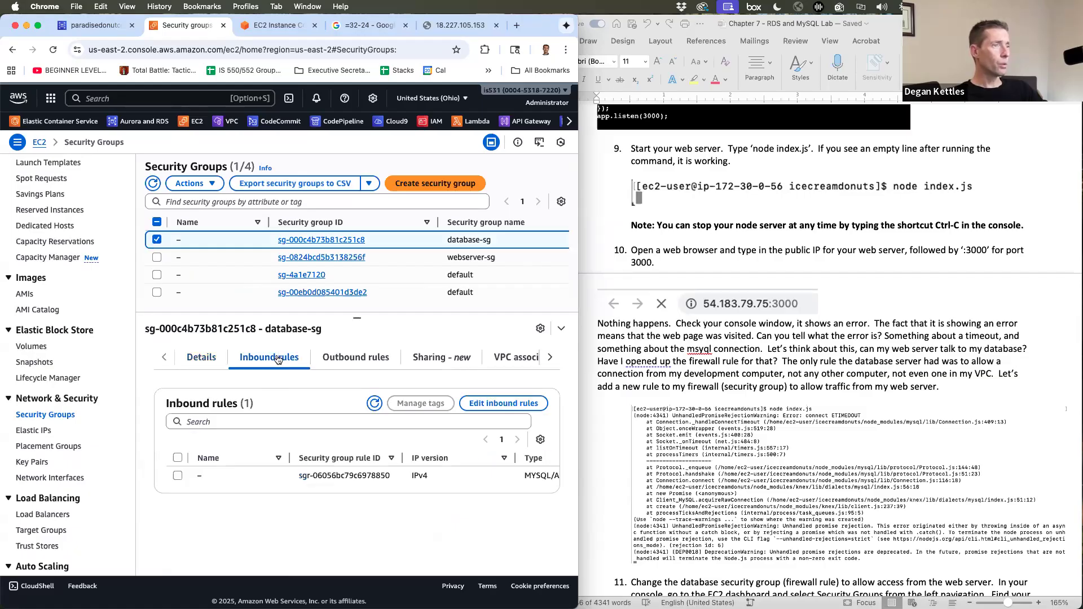
click(481, 403)
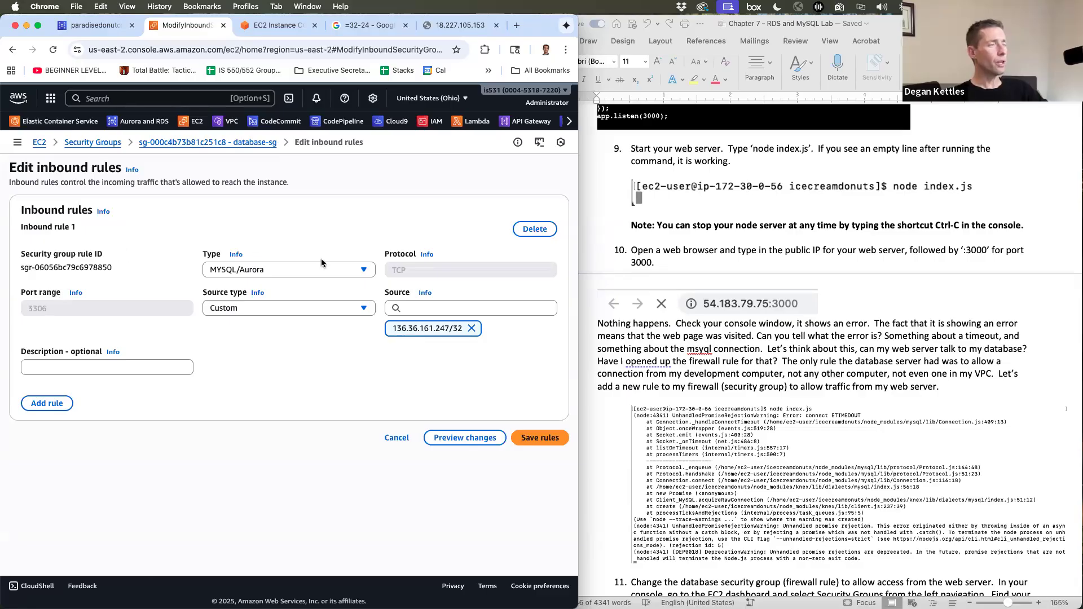
- Add a second inbound rule of type MYSQL/Aurora on port 3306
click(47, 403)
scroll(169, 424, down, 2)
click(266, 412)
scroll(268, 350, down, 5)
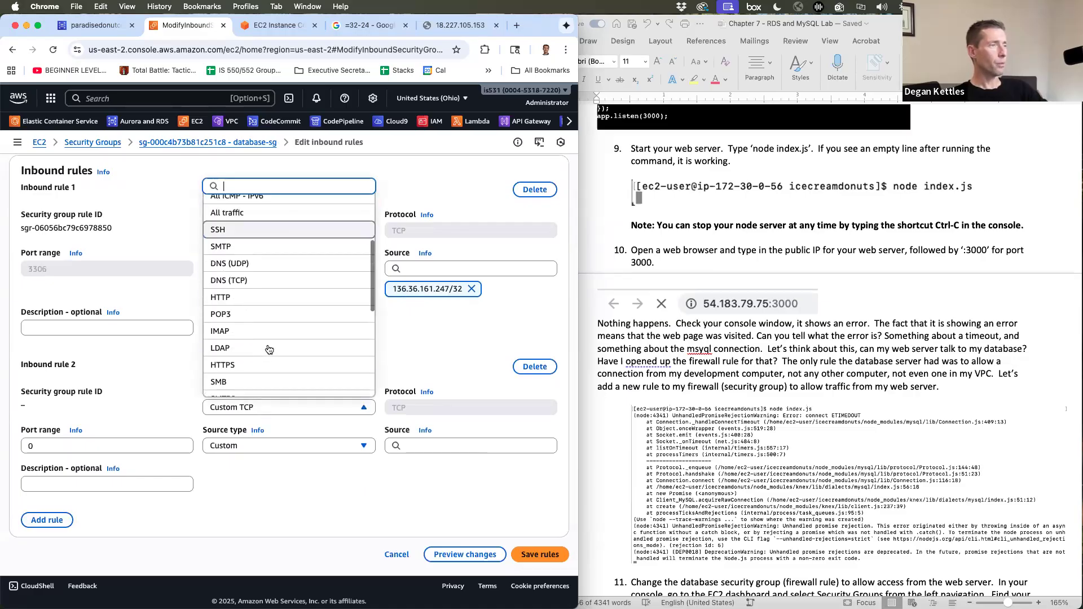
scroll(266, 344, down, 3)
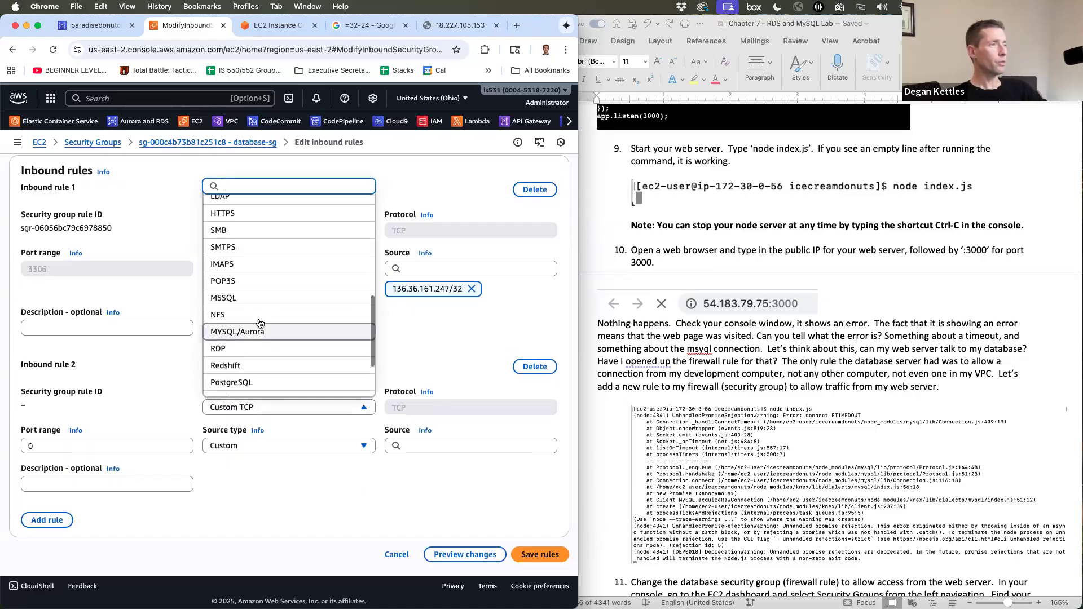
click(258, 333)
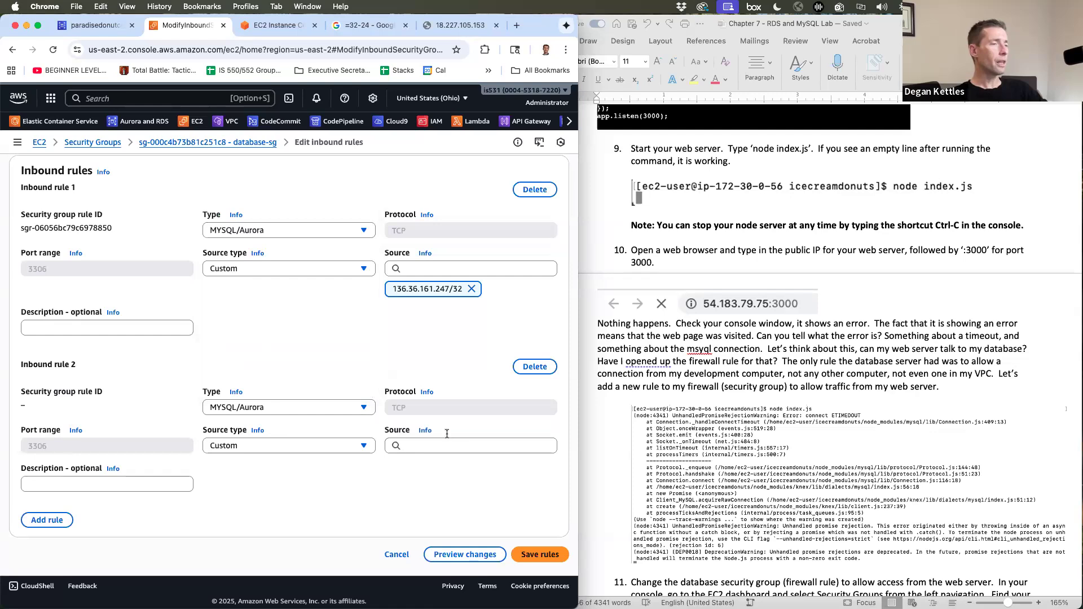
- Set the new rule's source to the webserver-sg security group
click(426, 447)
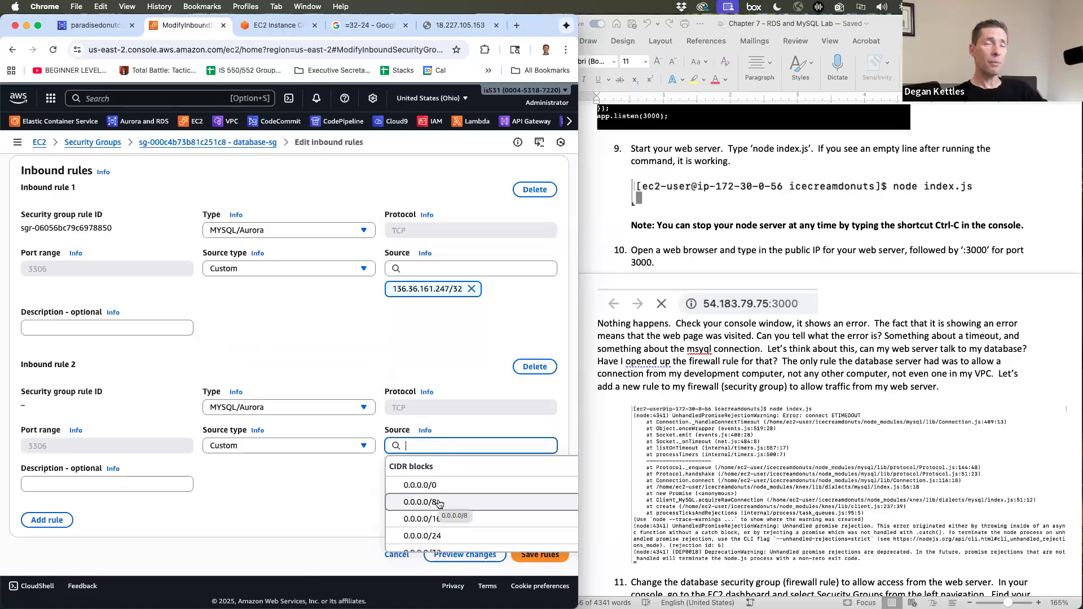
scroll(471, 510, down, 3)
scroll(471, 509, down, 5)
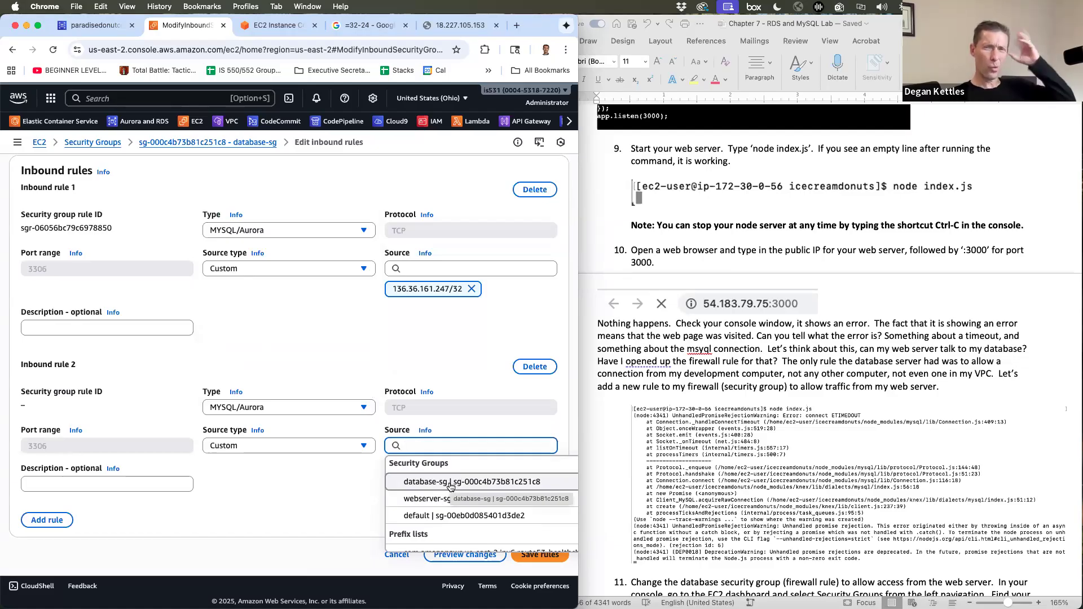
click(412, 500)
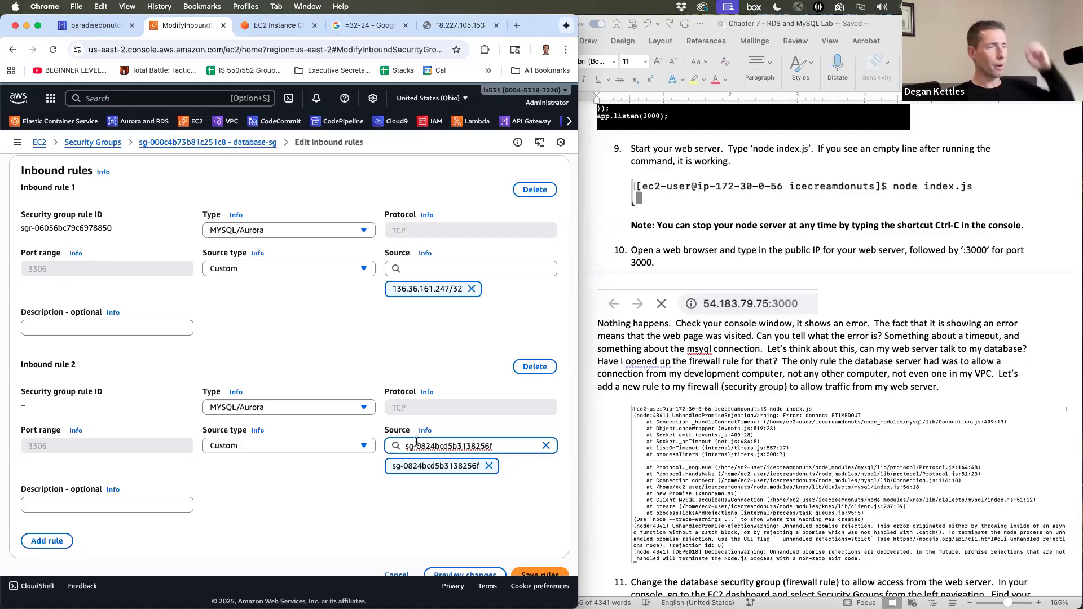
click(322, 498)
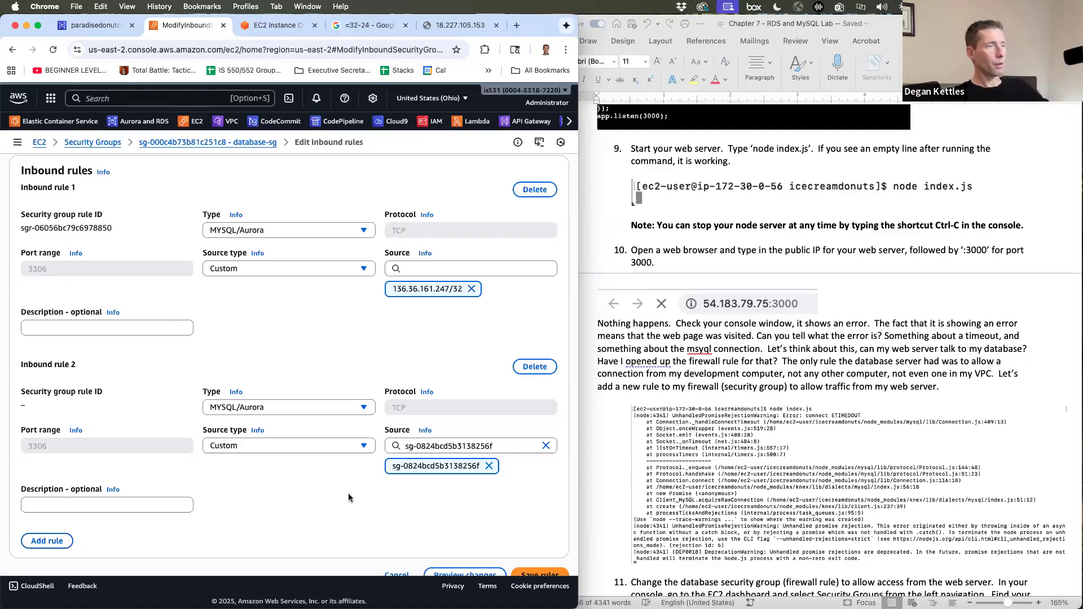
scroll(349, 498, down, 2)
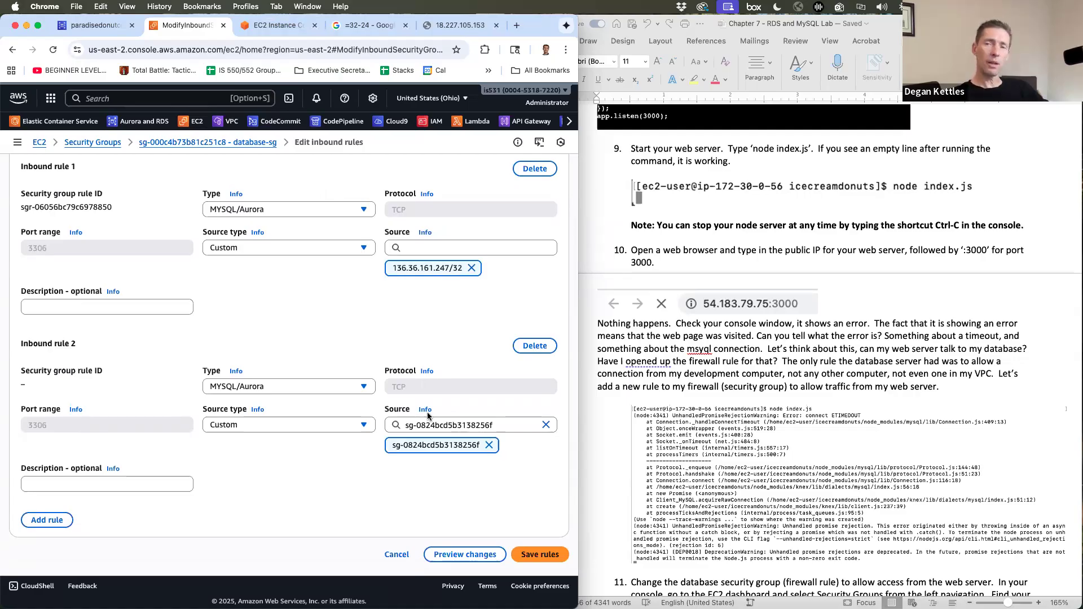
- Save database-sg's port 3306 rule from webserver-sg and confirm it now lists two inbound rules
click(533, 555)
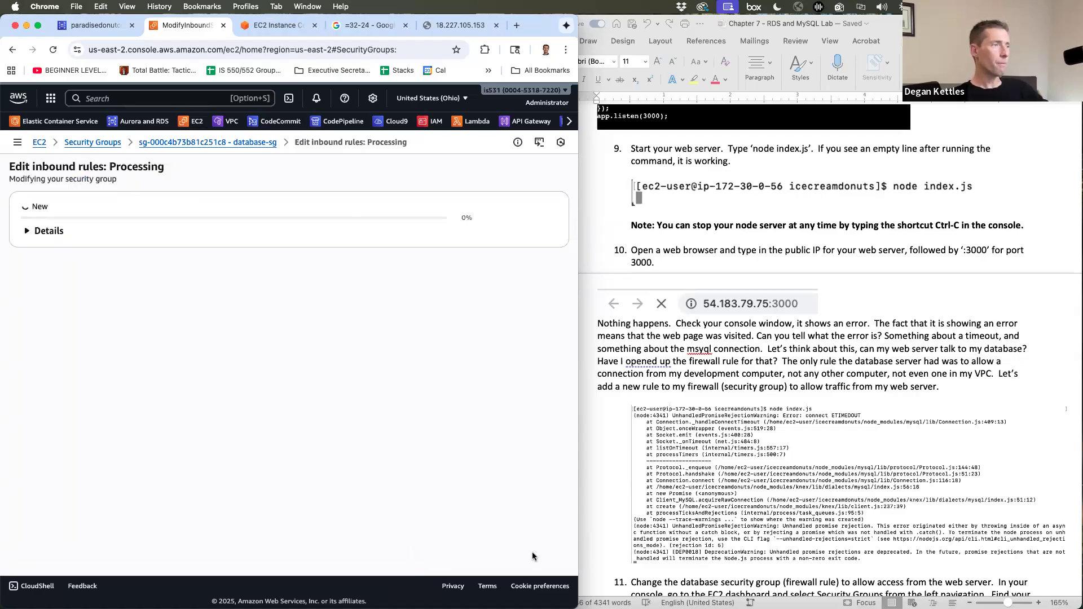
scroll(217, 289, down, 1)
click(158, 286)
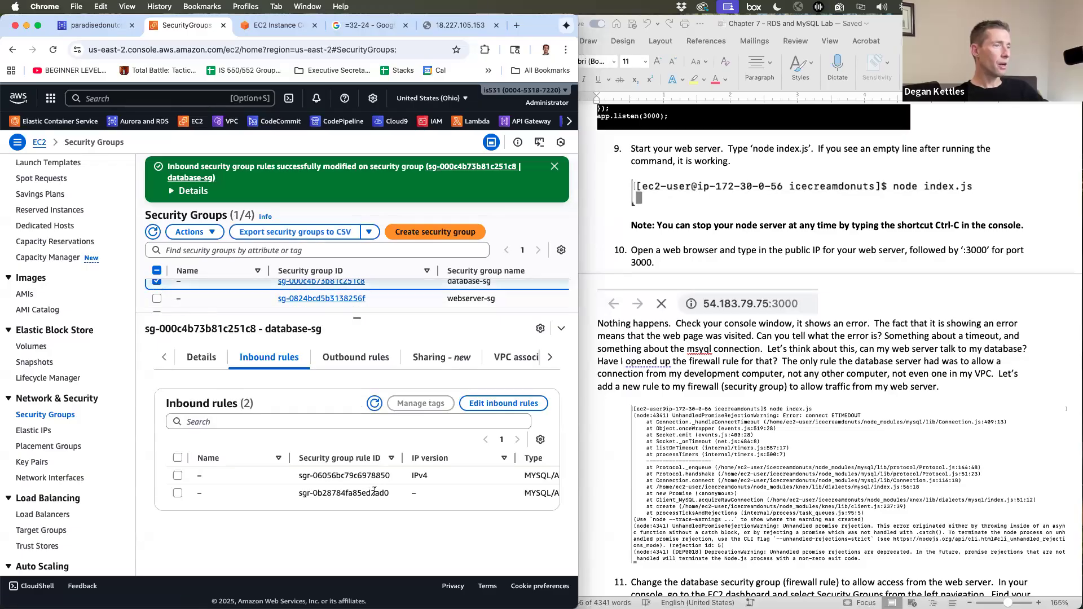
scroll(375, 492, right, 5)
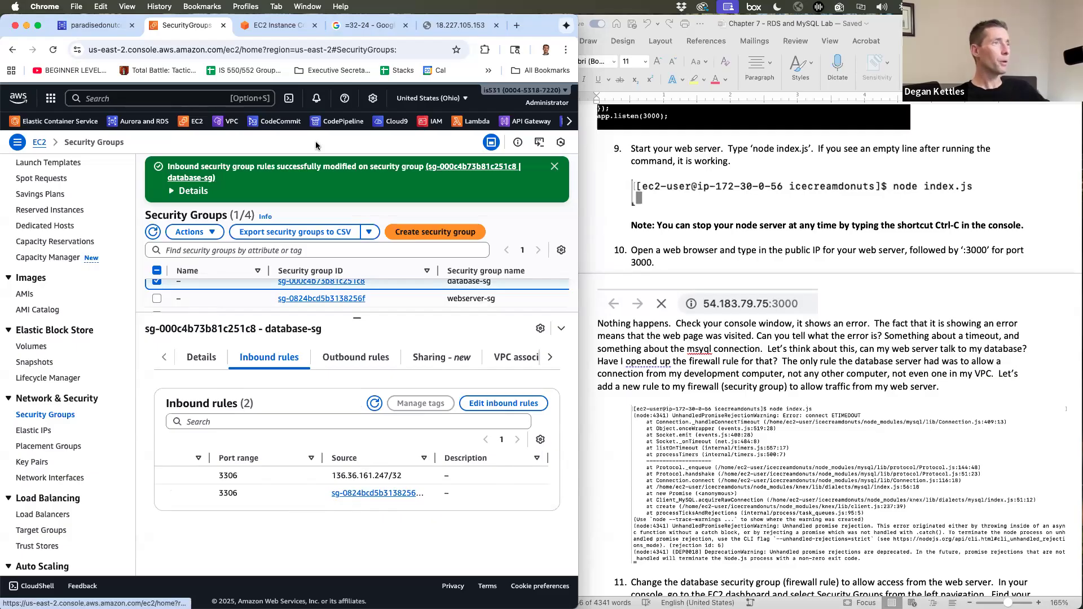
click(280, 33)
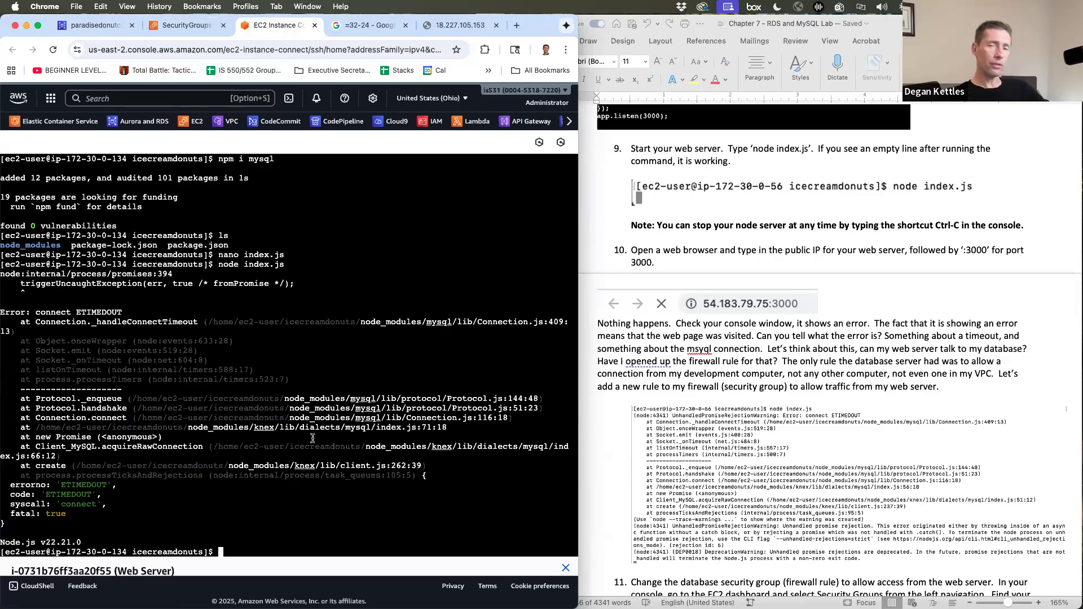
- Rerun node index.js and reload 18.227.105.153:3000 to get the five donut flavors as JSON
key(Up)
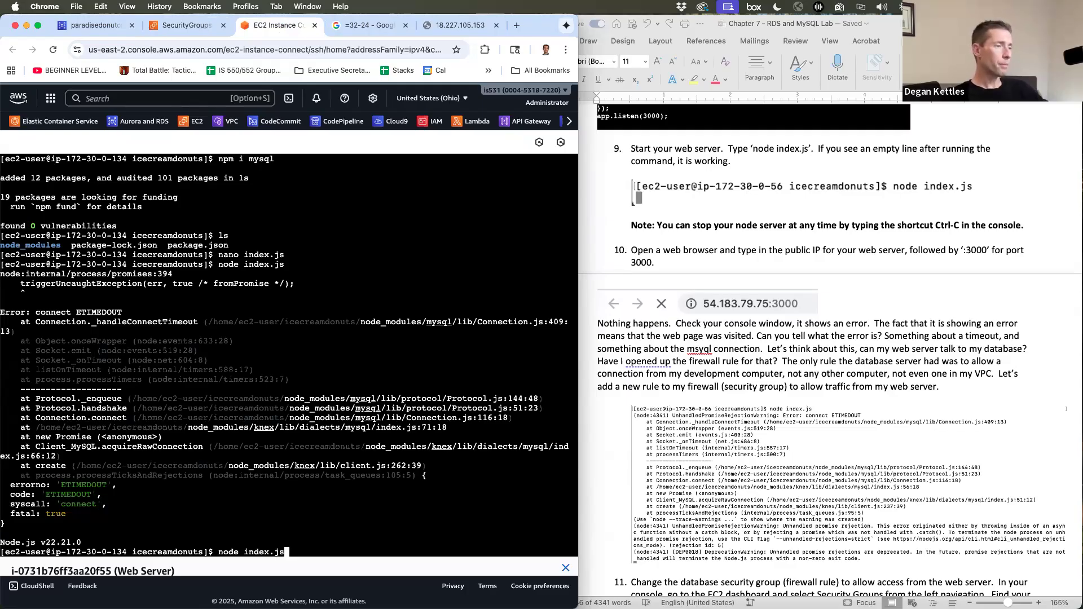
key(Return)
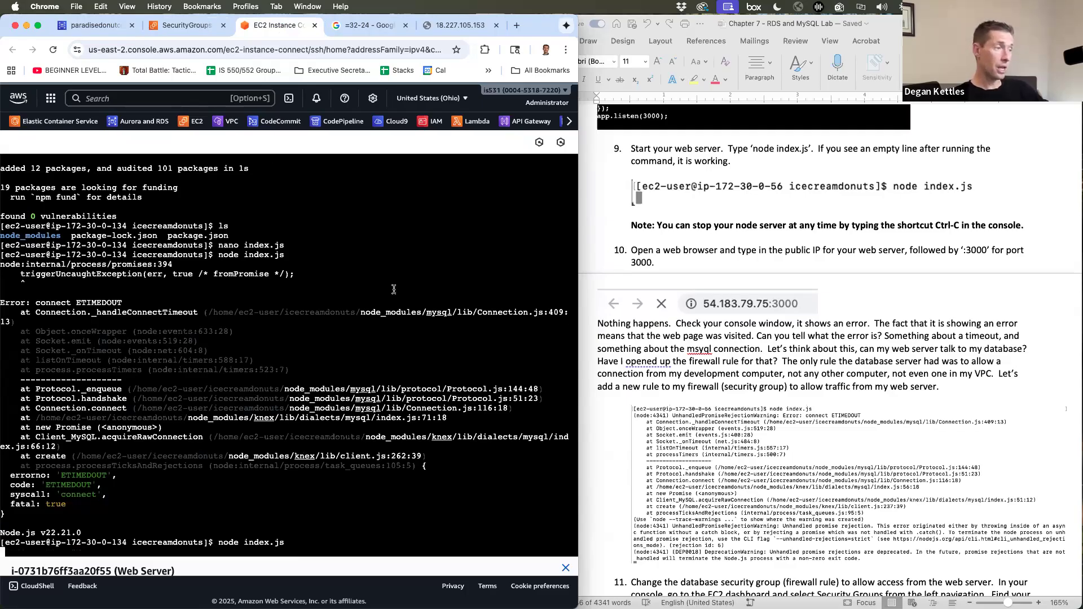
click(447, 25)
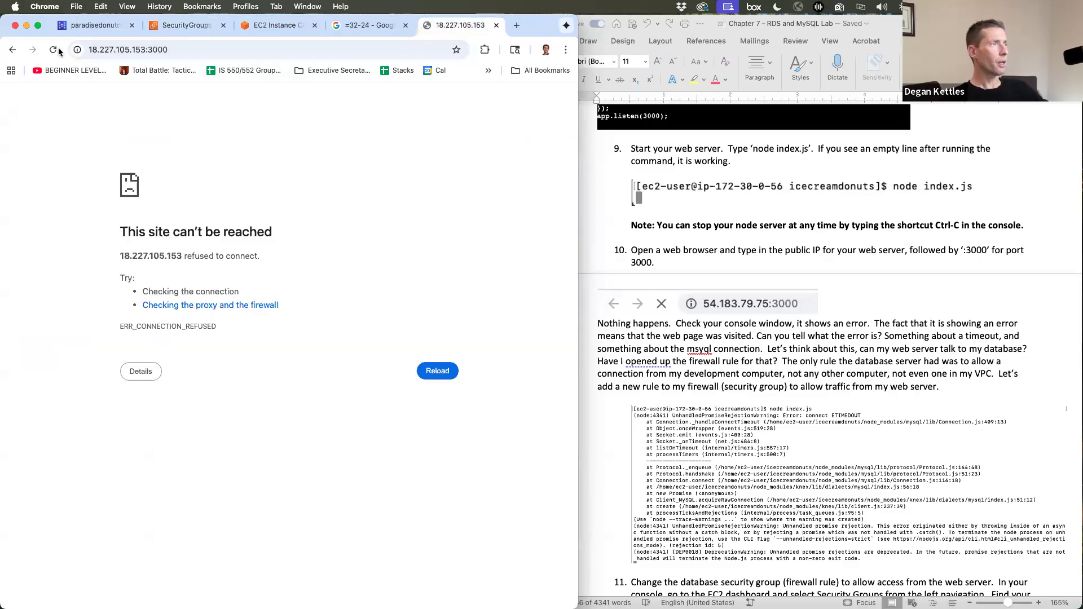
click(54, 51)
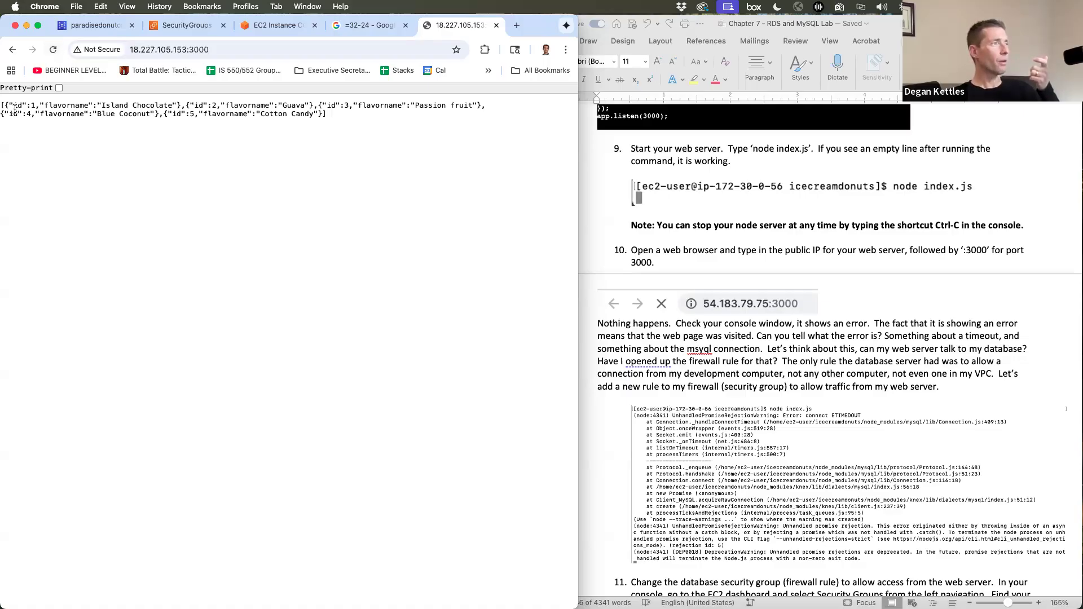
mouse_move(17, 107)
mouse_down()
mouse_move(320, 125)
mouse_move(322, 110)
mouse_move(13, 100)
mouse_up()
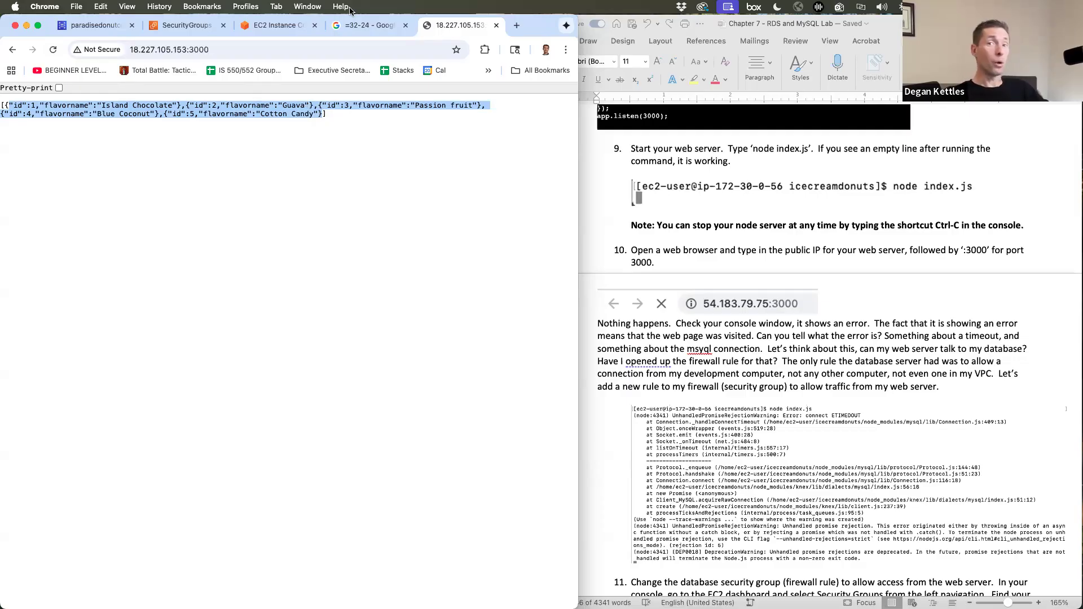
- Bring the lab instructions document forward and scroll down through it
click(672, 345)
scroll(672, 345, down, 10)
scroll(671, 344, down, 10)
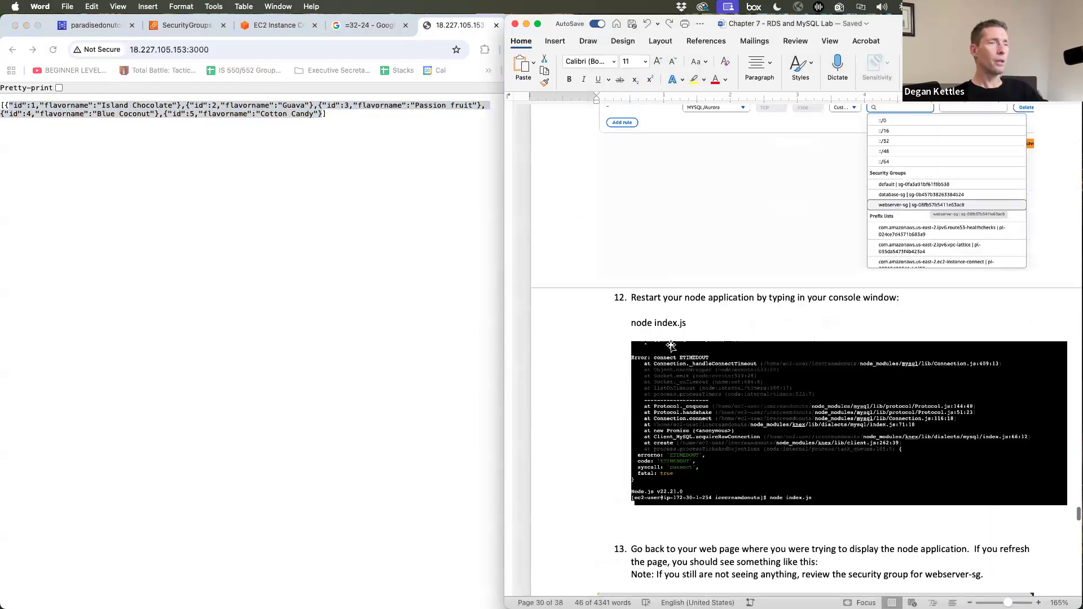
- Scroll the lab guide to the Optional NodeJS Application Update – Part 1 code, then return to the terminal
scroll(671, 344, down, 12)
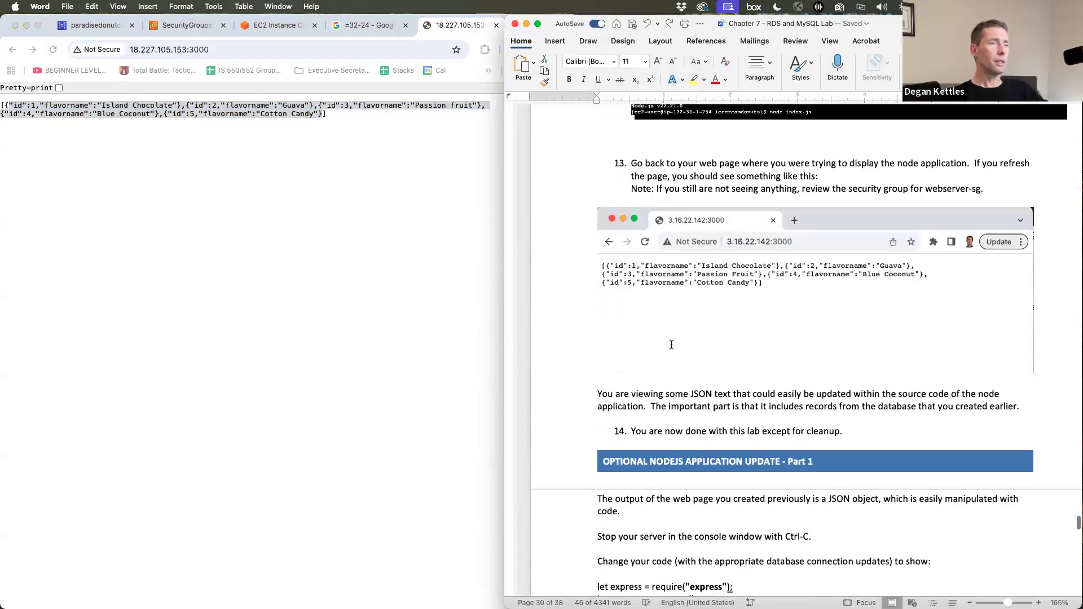
scroll(671, 344, up, 5)
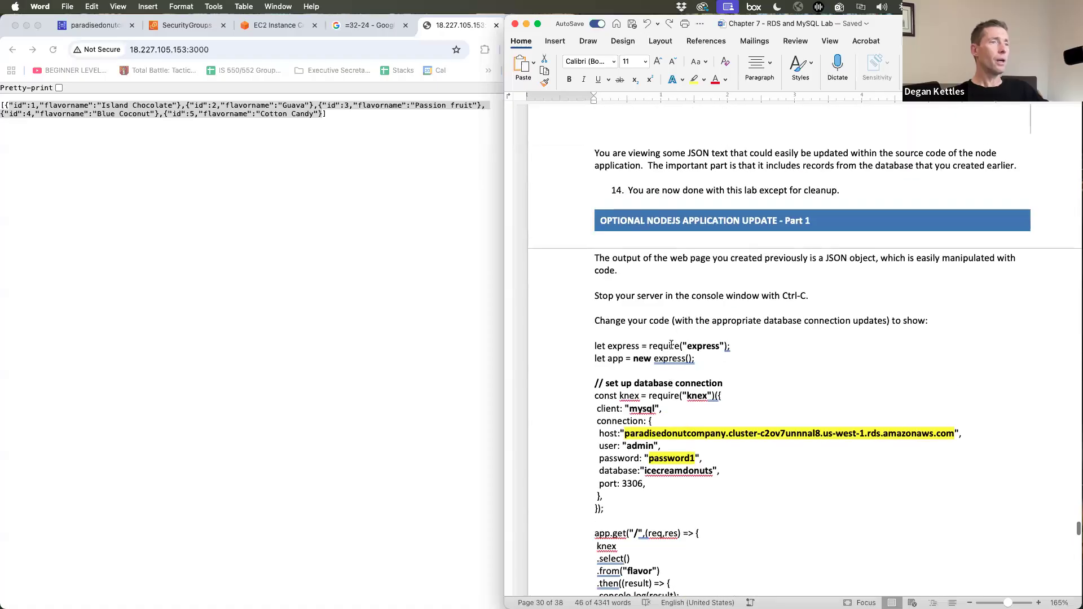
scroll(672, 344, down, 2)
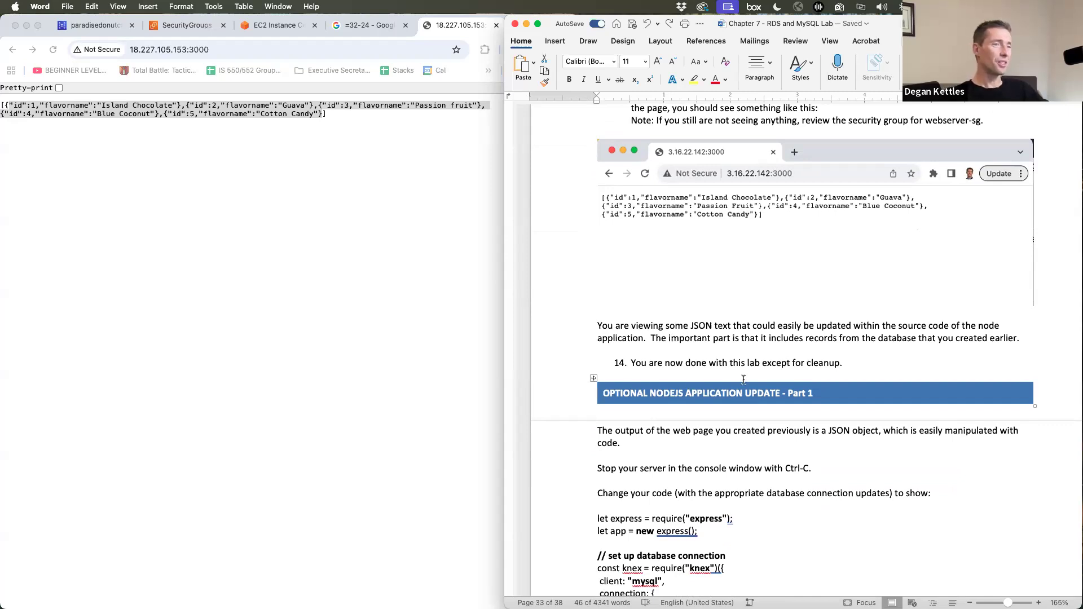
scroll(744, 380, down, 5)
scroll(744, 380, down, 2)
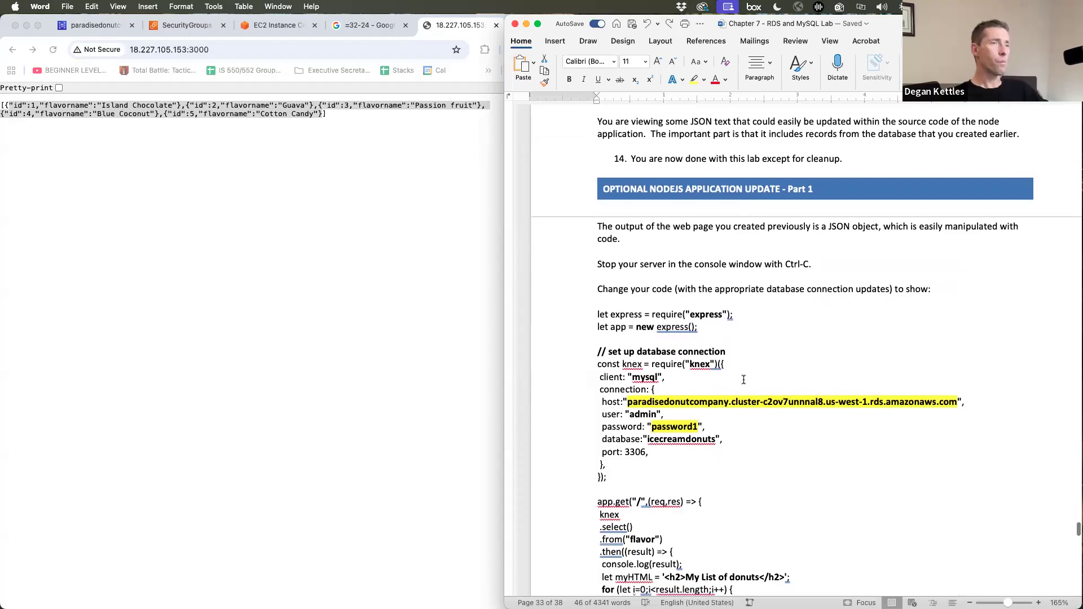
scroll(744, 380, up, 2)
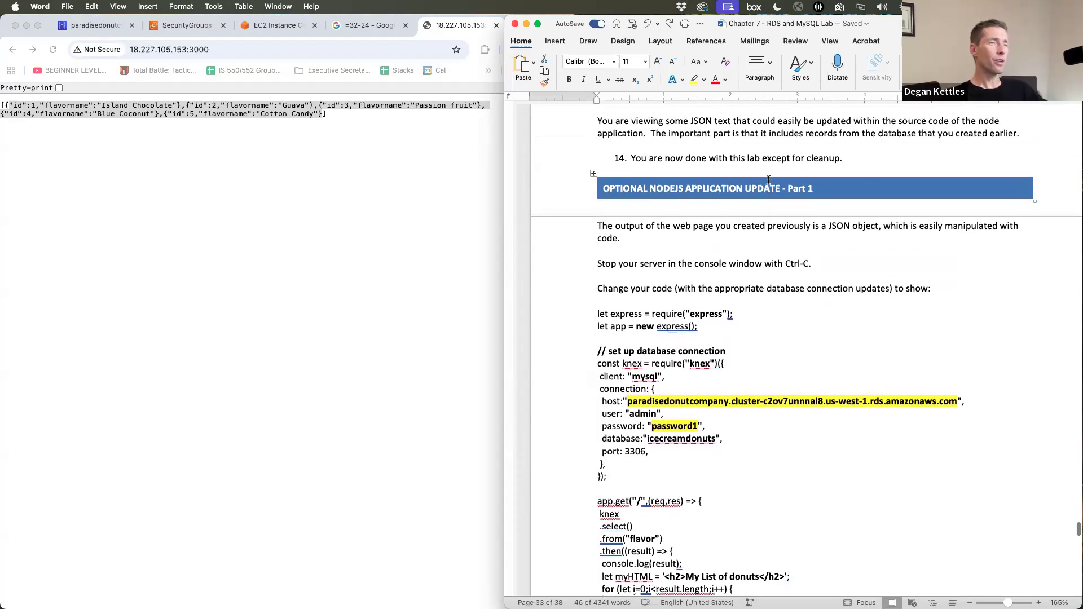
scroll(784, 314, down, 3)
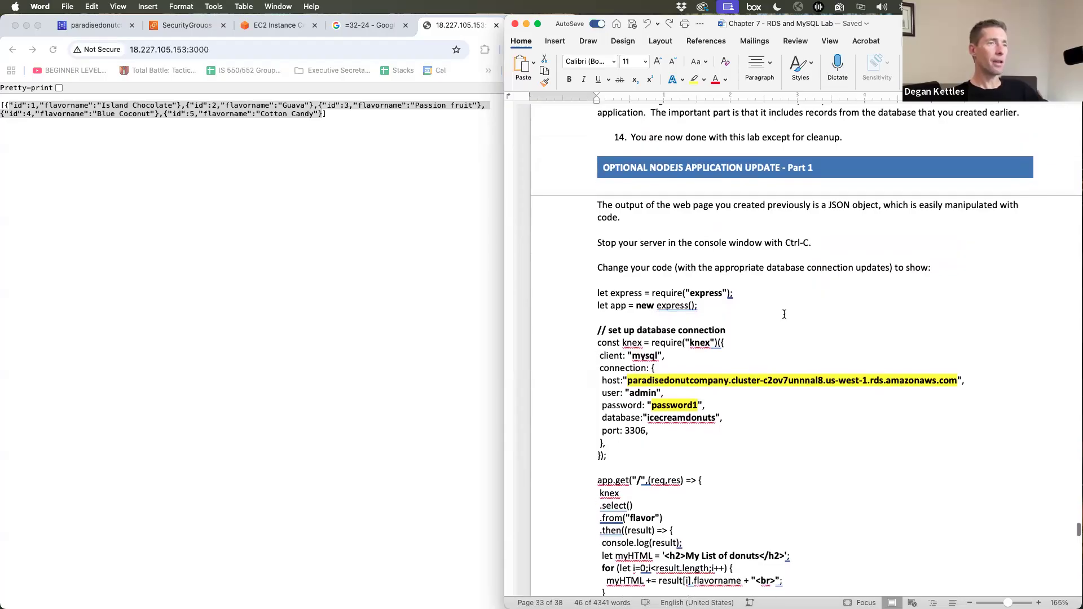
click(333, 285)
click(270, 30)
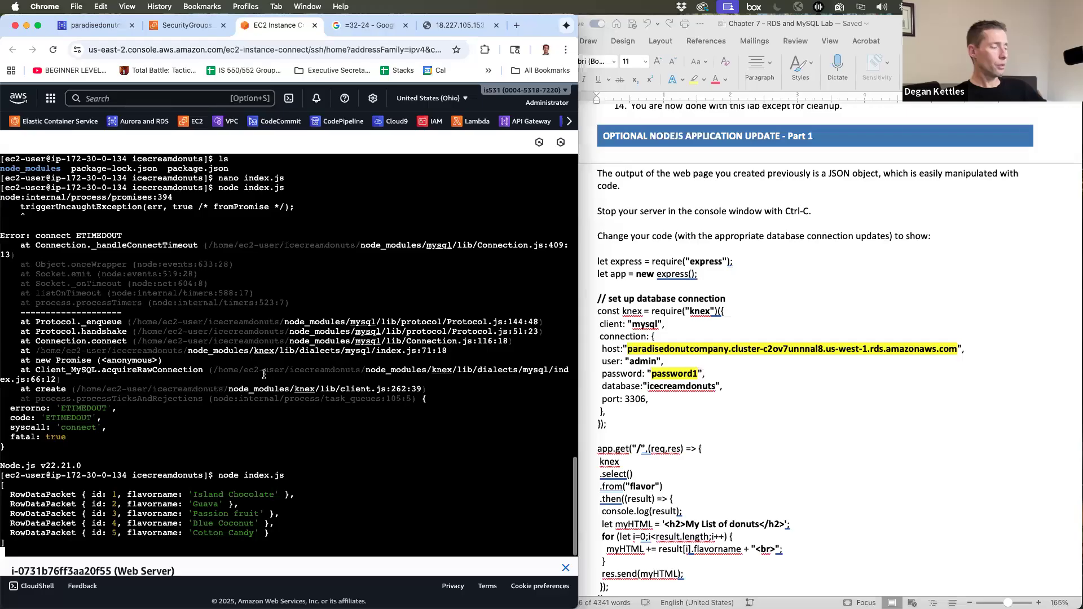
- Stop the node server and reopen index.js in nano
key(ctrl+c)
key(Up)
key(Up)
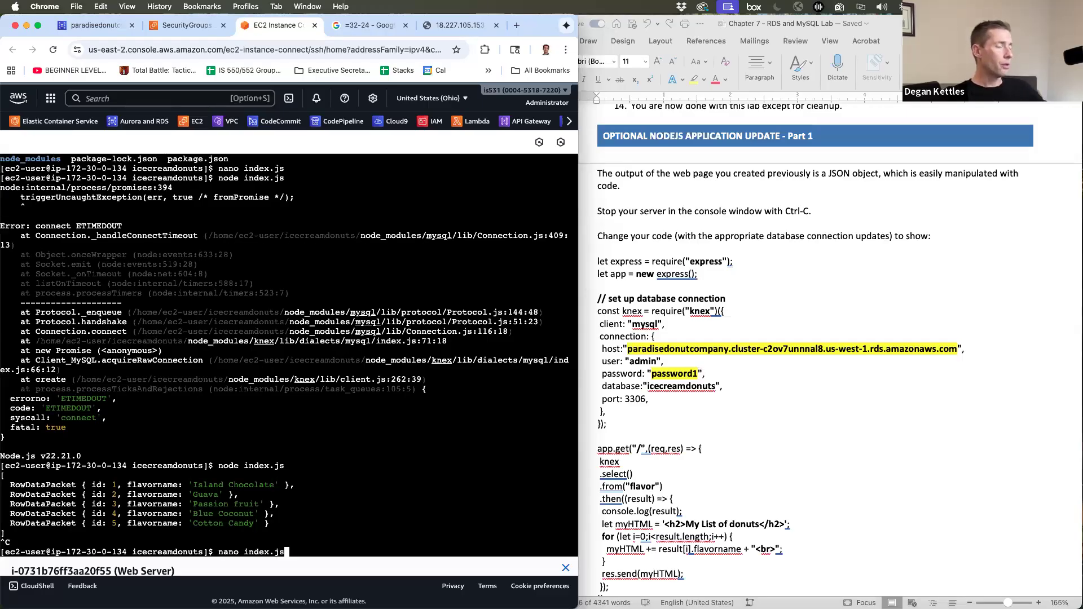
key(Return)
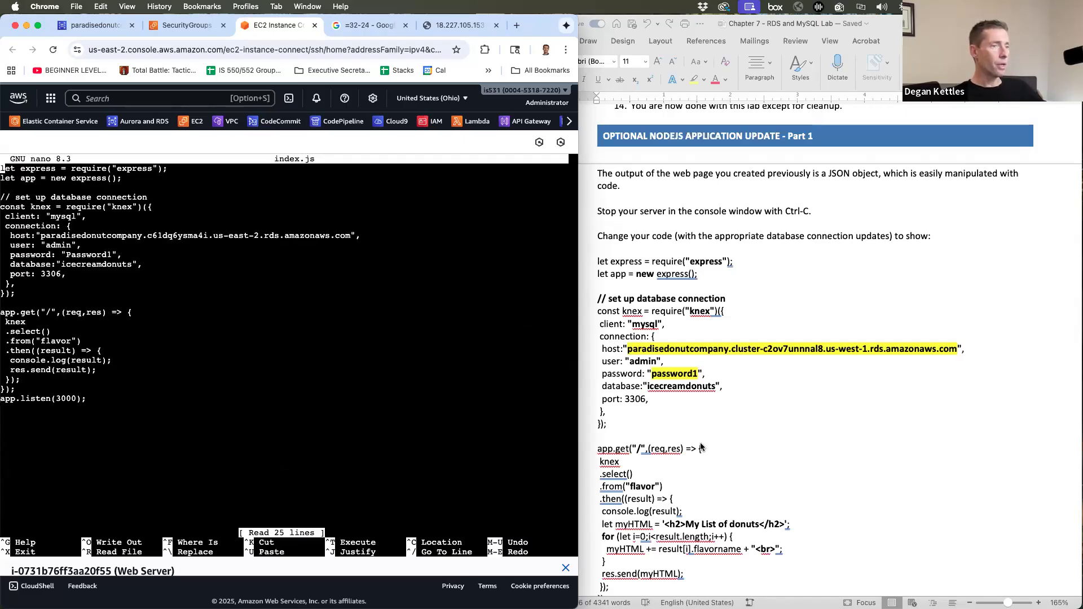
scroll(701, 448, down, 3)
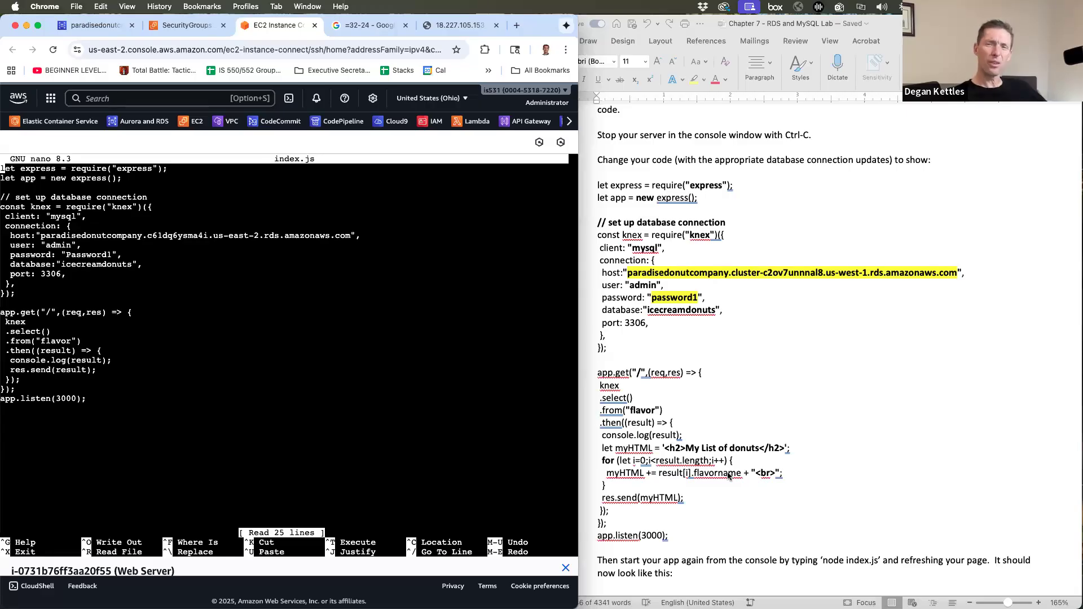
- Copy the new app.get through app.listen code from the lab document
click(658, 400)
drag(596, 373, 693, 539)
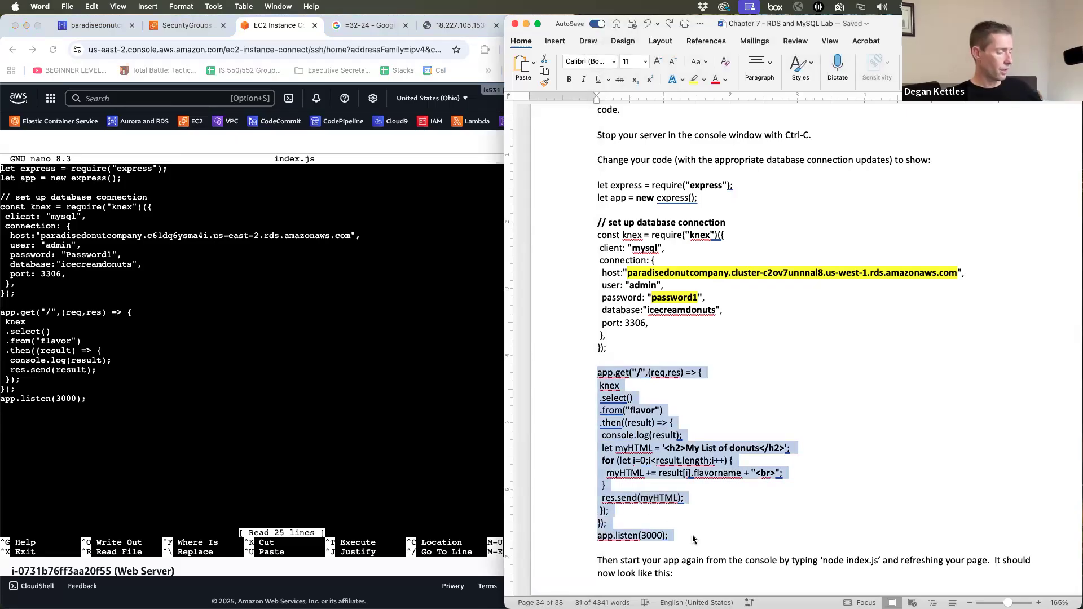
click(233, 434)
- Replace index.js's old route with the pasted HTML-building donut list code
key(Down)
key(Down)
key(Down)
key(Down)
key(Down)
key(Down)
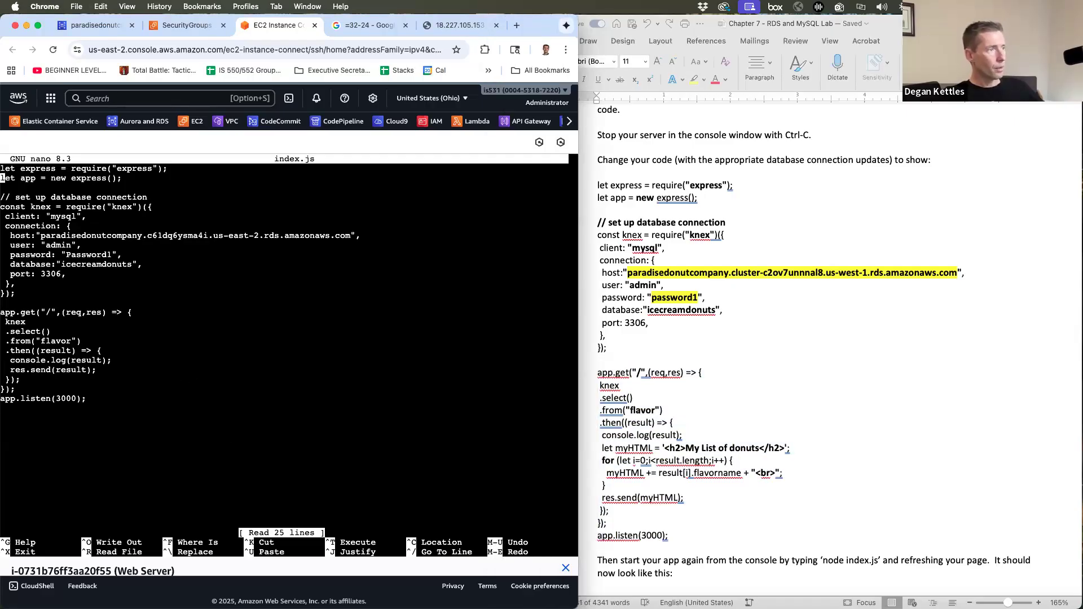
key(Down)
key(Down)
key(Down)
key(Down)
key(Down)
key(Down)
key(Down)
key(Down)
key(Down)
key(Down)
key(Down)
key(Down)
key(Down)
key(Down)
key(Down)
key(Down)
key(Down)
key(Down)
key(Down)
key(BackSpace)
key(BackSpace)
key(BackSpace)
key(BackSpace)
key(BackSpace)
key(BackSpace)
key(BackSpace)
key(BackSpace)
key(BackSpace)
key(BackSpace)
key(BackSpace)
key(BackSpace)
key(BackSpace)
key(BackSpace)
key(BackSpace)
key(BackSpace)
key(BackSpace)
key(BackSpace)
key(BackSpace)
key(BackSpace)
key(BackSpace)
key(BackSpace)
key(BackSpace)
key(BackSpace)
key(BackSpace)
key(BackSpace)
key(BackSpace)
key(BackSpace)
key(BackSpace)
key(BackSpace)
key(BackSpace)
key(BackSpace)
key(BackSpace)
key(BackSpace)
key(BackSpace)
key(BackSpace)
key(BackSpace)
key(BackSpace)
key(BackSpace)
key(BackSpace)
key(BackSpace)
key(BackSpace)
key(BackSpace)
key(BackSpace)
key(BackSpace)
key(BackSpace)
key(BackSpace)
key(BackSpace)
key(BackSpace)
key(BackSpace)
key(BackSpace)
key(BackSpace)
key(BackSpace)
key(BackSpace)
key(BackSpace)
key(BackSpace)
key(BackSpace)
key(BackSpace)
key(BackSpace)
key(BackSpace)
key(BackSpace)
key(BackSpace)
key(BackSpace)
key(BackSpace)
key(BackSpace)
key(BackSpace)
key(BackSpace)
key(BackSpace)
key(BackSpace)
key(BackSpace)
key(BackSpace)
key(BackSpace)
key(BackSpace)
key(BackSpace)
key(BackSpace)
key(BackSpace)
key(BackSpace)
key(BackSpace)
key(BackSpace)
key(BackSpace)
key(BackSpace)
key(BackSpace)
key(BackSpace)
key(BackSpace)
key(BackSpace)
key(BackSpace)
key(BackSpace)
key(BackSpace)
key(BackSpace)
key(BackSpace)
key(BackSpace)
key(BackSpace)
key(BackSpace)
key(BackSpace)
key(BackSpace)
key(BackSpace)
key(BackSpace)
key(BackSpace)
key(BackSpace)
key(BackSpace)
key(BackSpace)
key(BackSpace)
key(BackSpace)
key(BackSpace)
key(BackSpace)
key(BackSpace)
key(BackSpace)
key(BackSpace)
key(BackSpace)
key(BackSpace)
key(BackSpace)
key(BackSpace)
key(BackSpace)
key(BackSpace)
key(BackSpace)
key(BackSpace)
key(BackSpace)
key(BackSpace)
key(BackSpace)
key(BackSpace)
key(BackSpace)
key(BackSpace)
key(BackSpace)
key(BackSpace)
key(BackSpace)
key(BackSpace)
key(BackSpace)
key(BackSpace)
key(BackSpace)
key(BackSpace)
key(super+v)
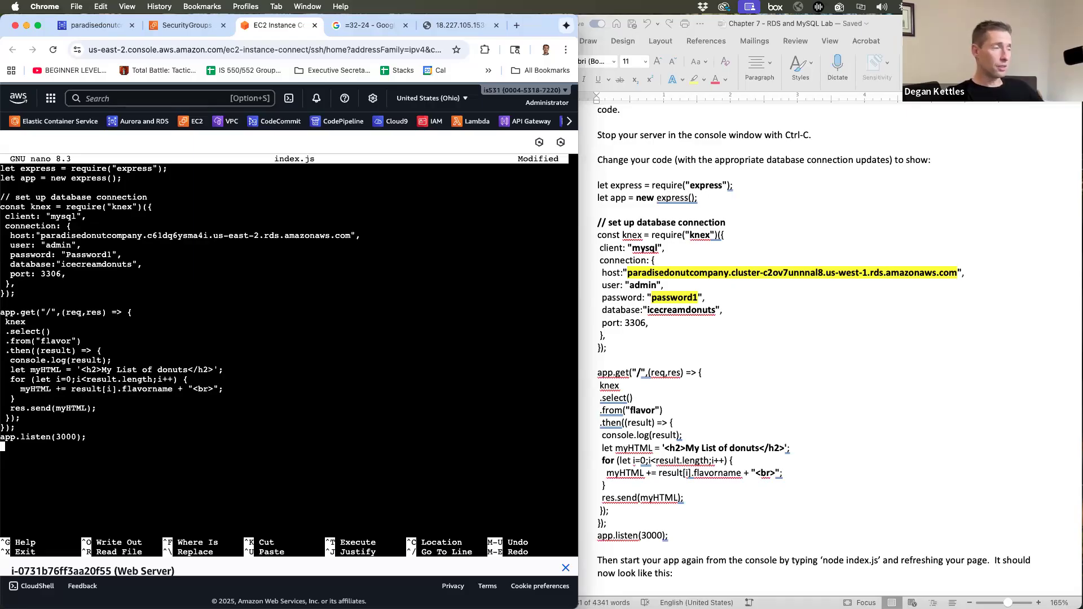
- Save index.js, exit nano, and relaunch node index.js
key(ctrl+o)
key(Return)
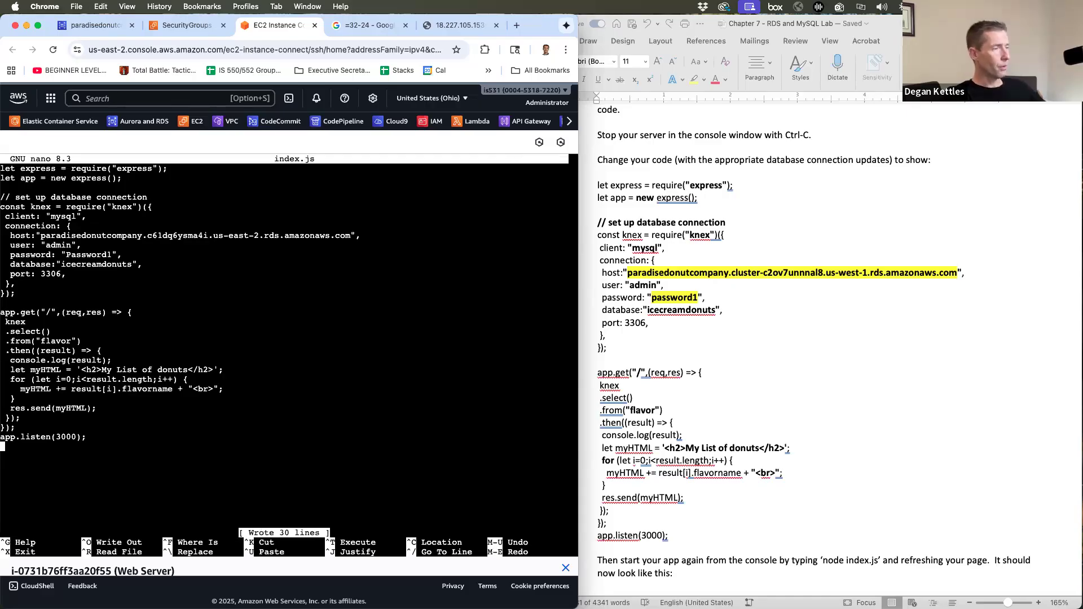
key(ctrl+x)
key(Up)
key(Up)
key(Return)
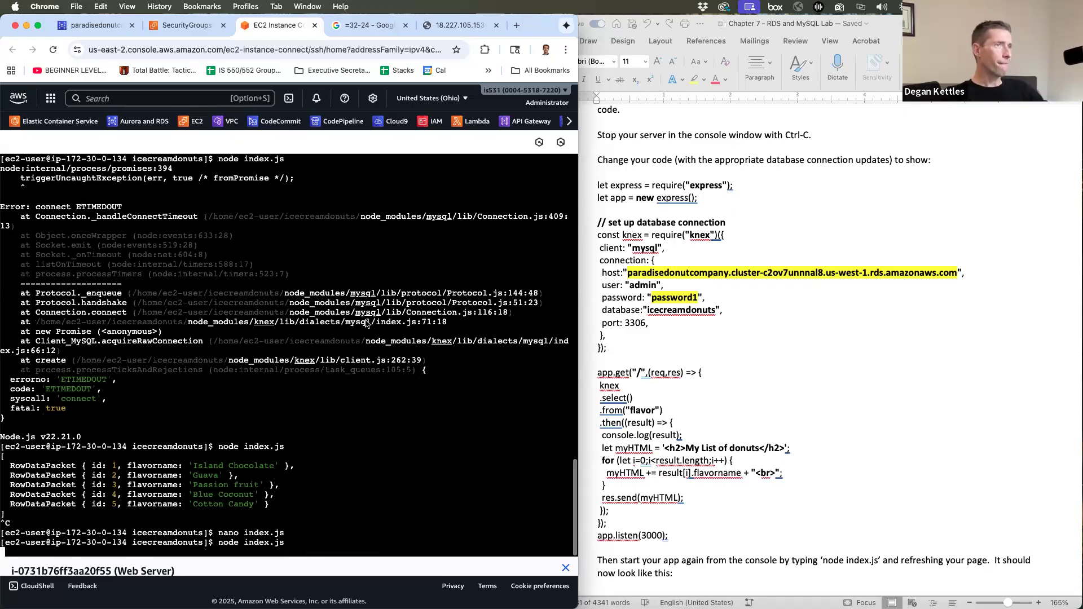
- Reload 18.227.105.153:3000 to show the My List of donuts heading and five flavors
click(443, 28)
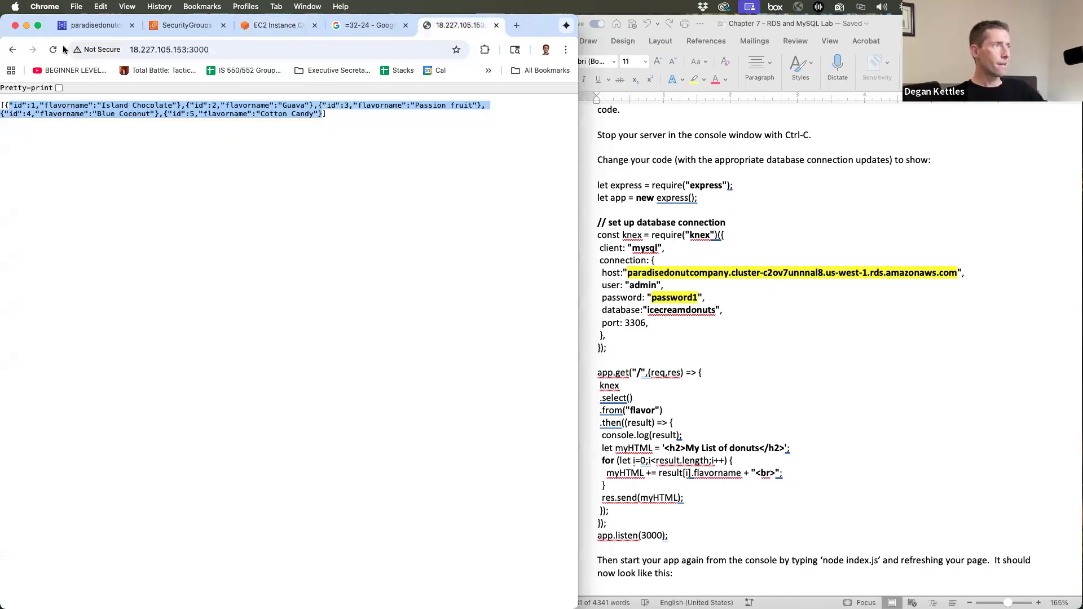
click(53, 51)
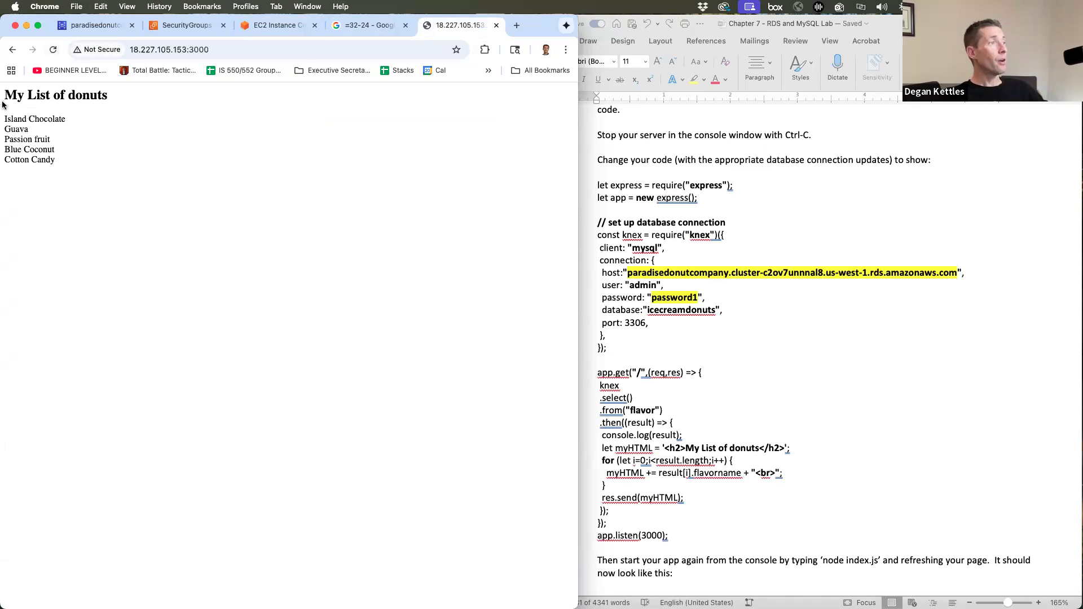
drag(3, 95, 109, 96)
click(69, 165)
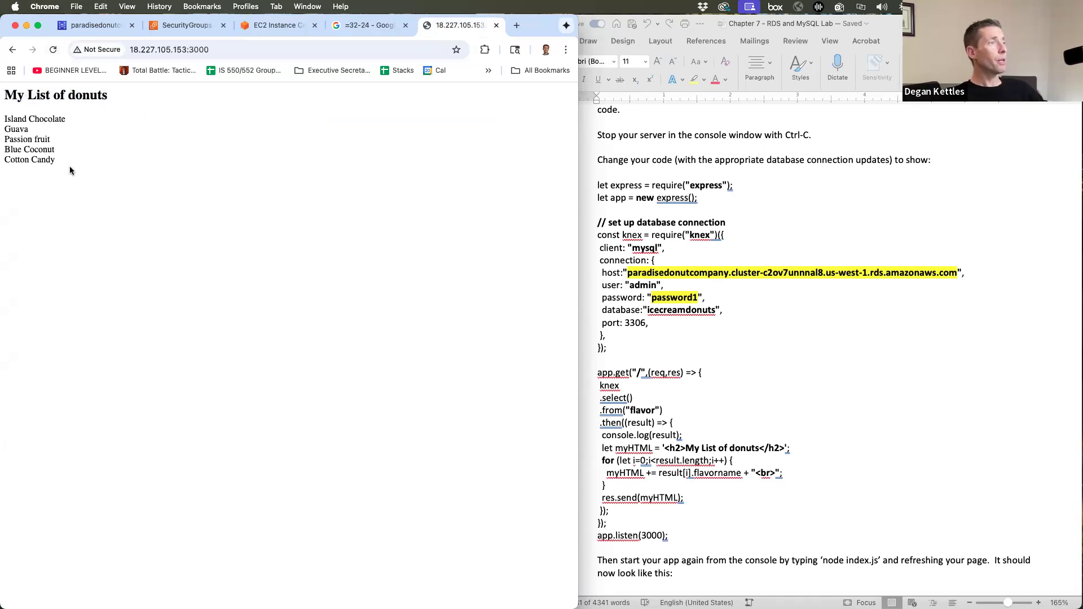
- Inspect the page's HTML source, then close the source tab
right_click(123, 230)
click(162, 399)
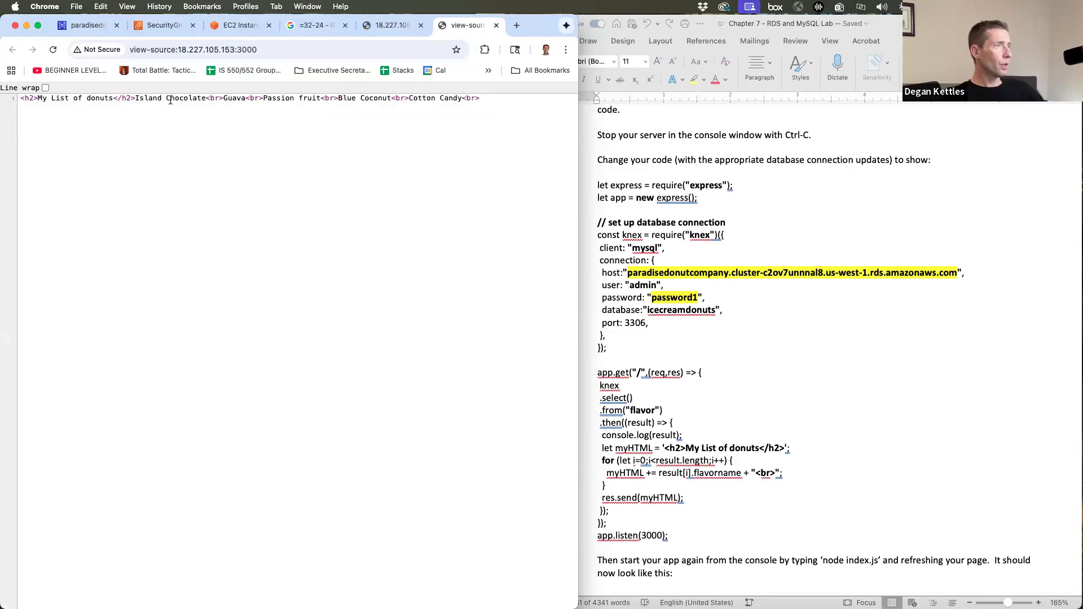
drag(479, 98, 20, 98)
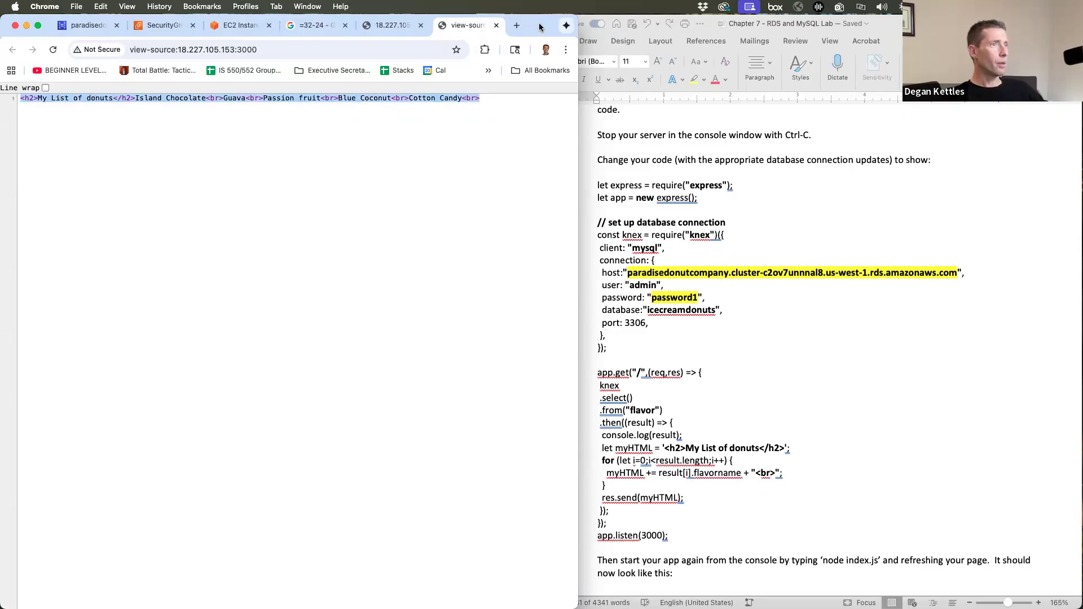
click(496, 25)
- Select the app.get code block in the lab document and scroll down
click(710, 400)
triple_click(710, 400)
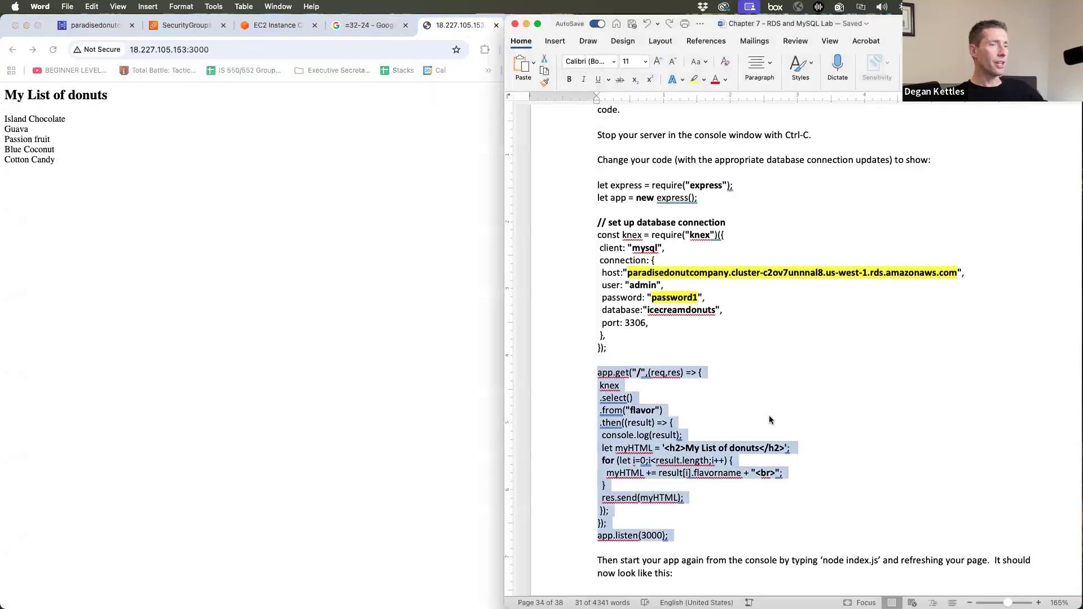
scroll(770, 416, down, 10)
scroll(769, 415, down, 4)
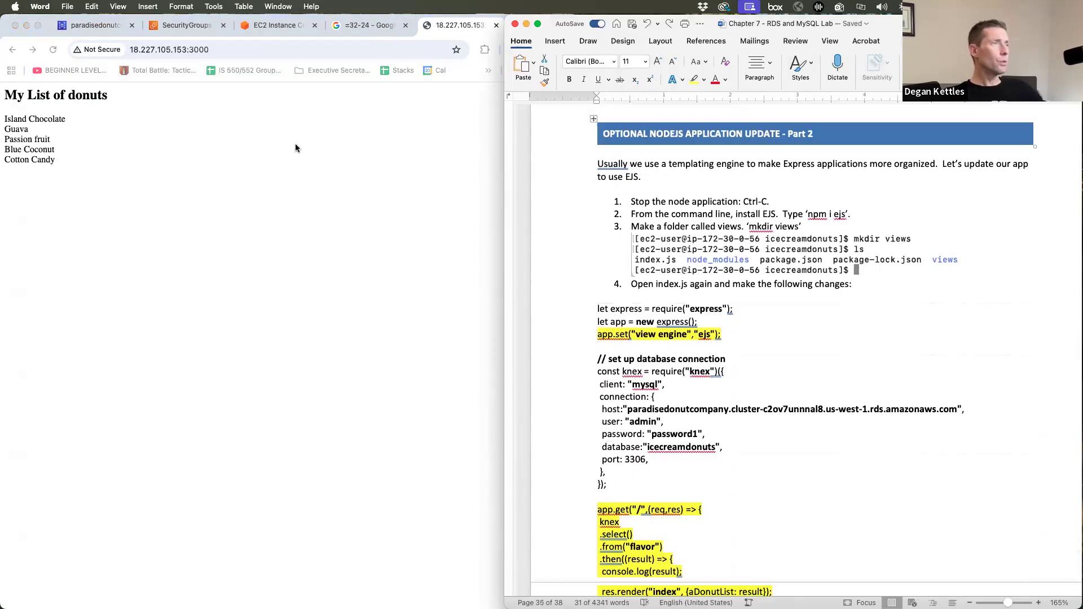
- Stop the node app and run cat index.js to print the updated file
click(273, 24)
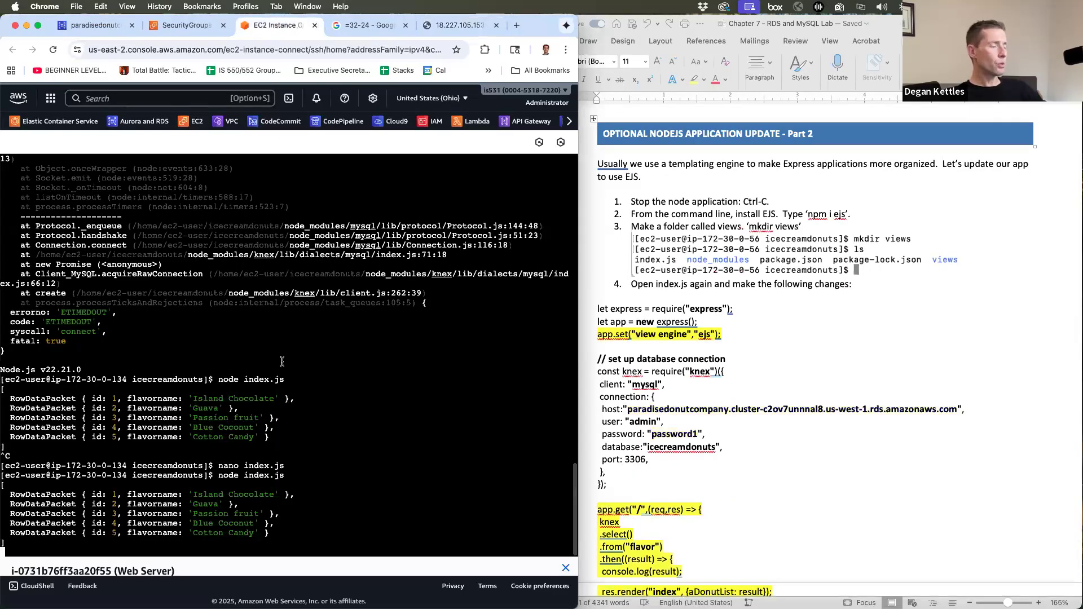
key(ctrl+c)
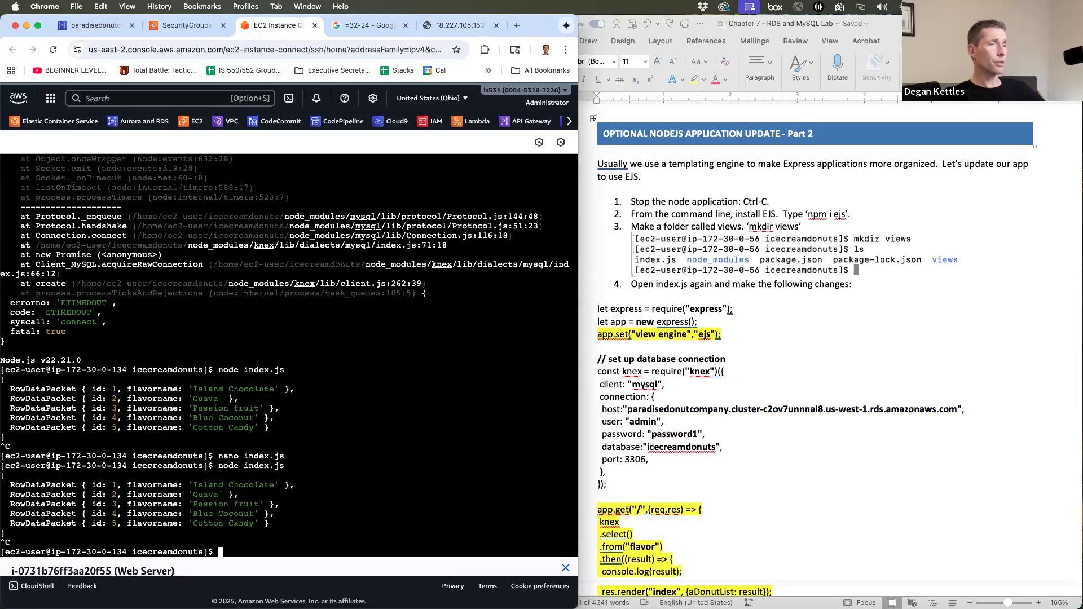
text(c)
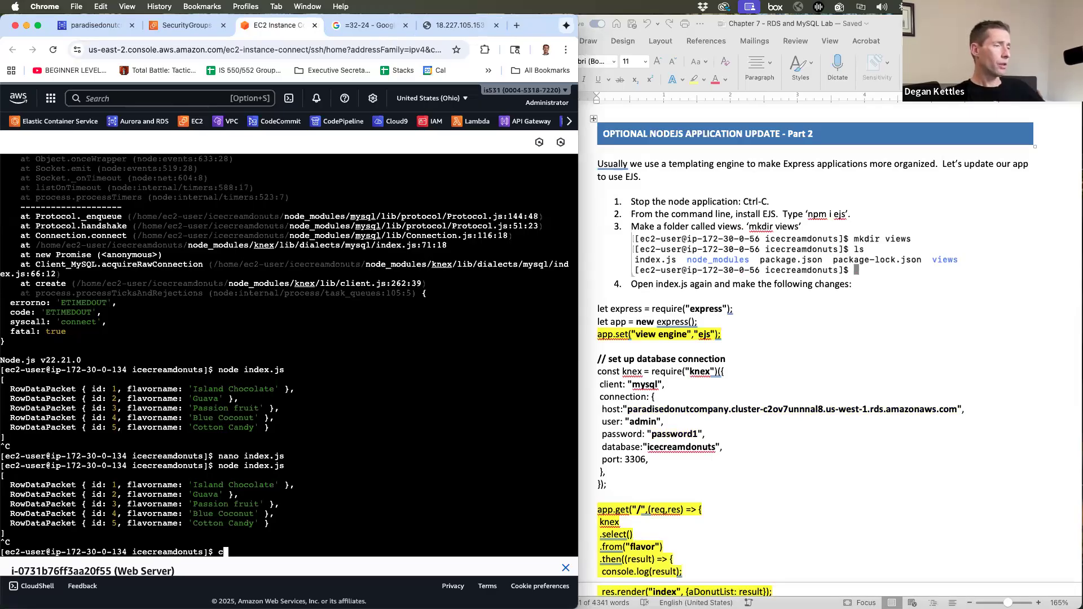
text(at index.js)
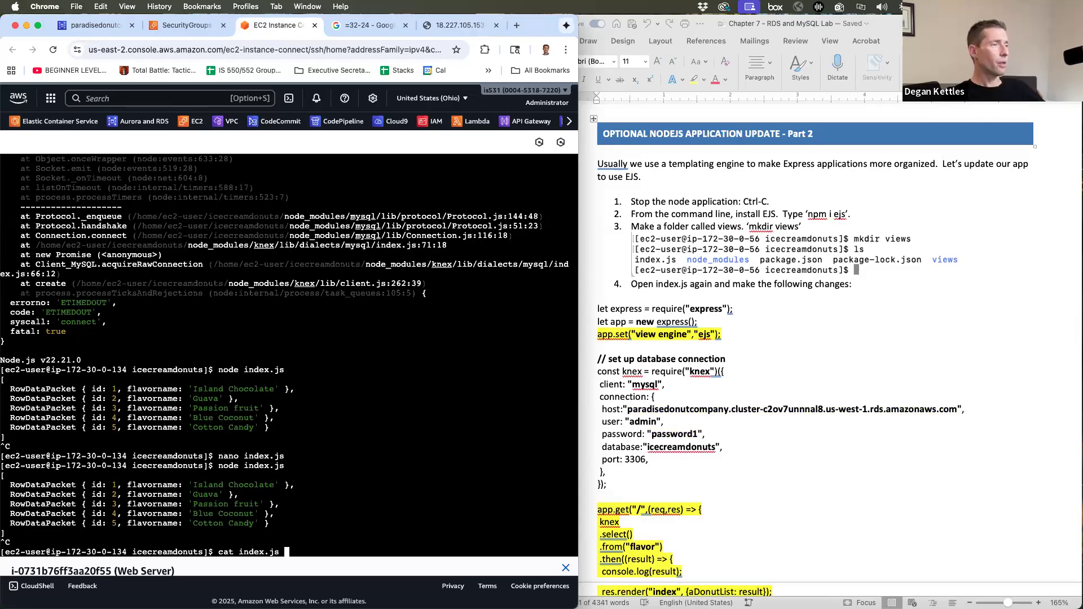
key(Return)
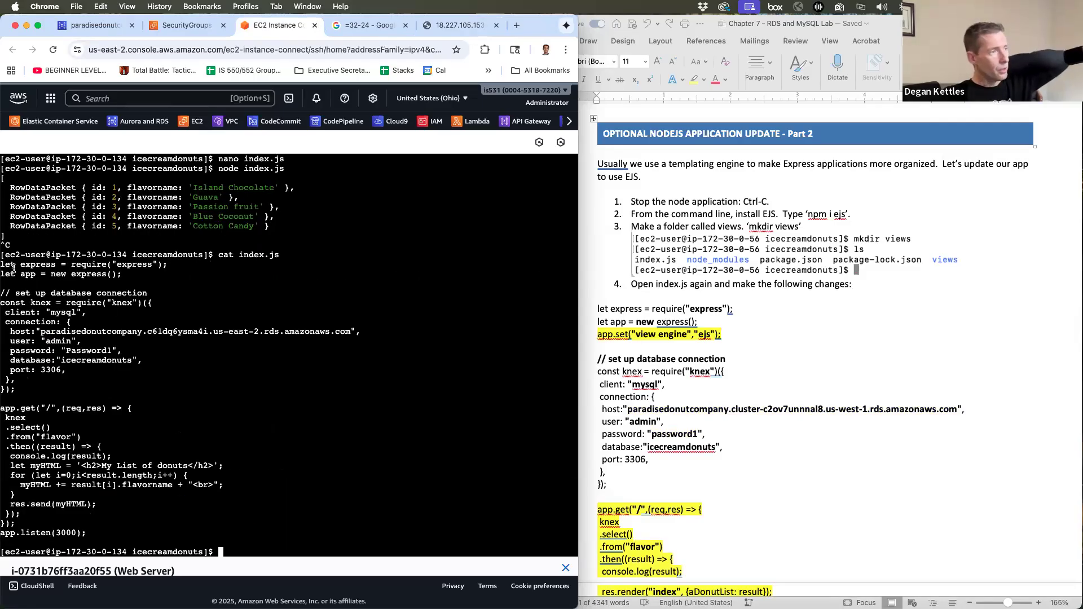
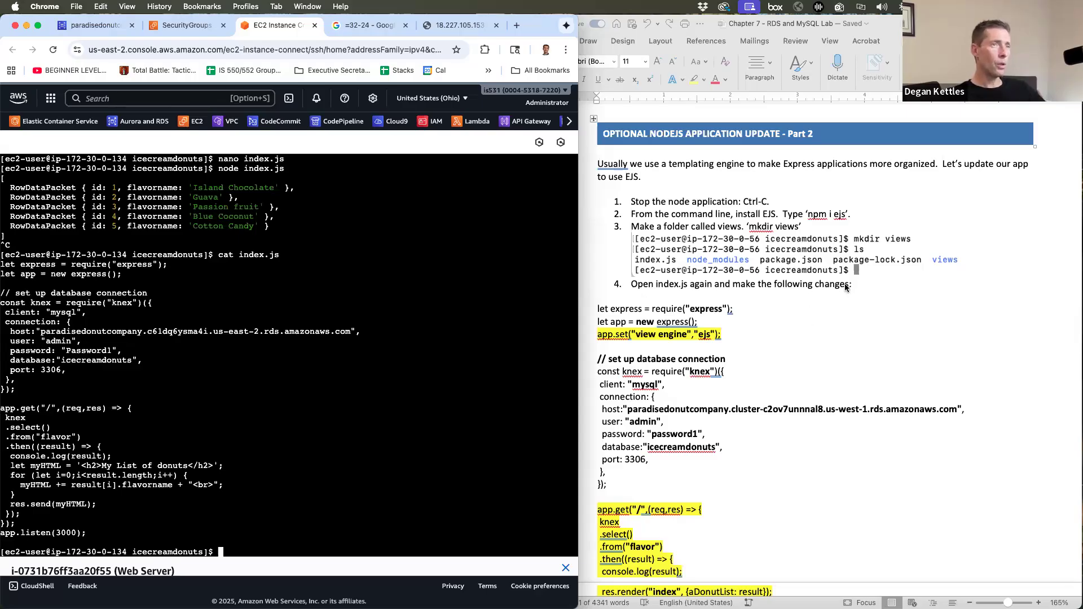
- Install the EJS package with npm i ejs and create a views folder
text(n)
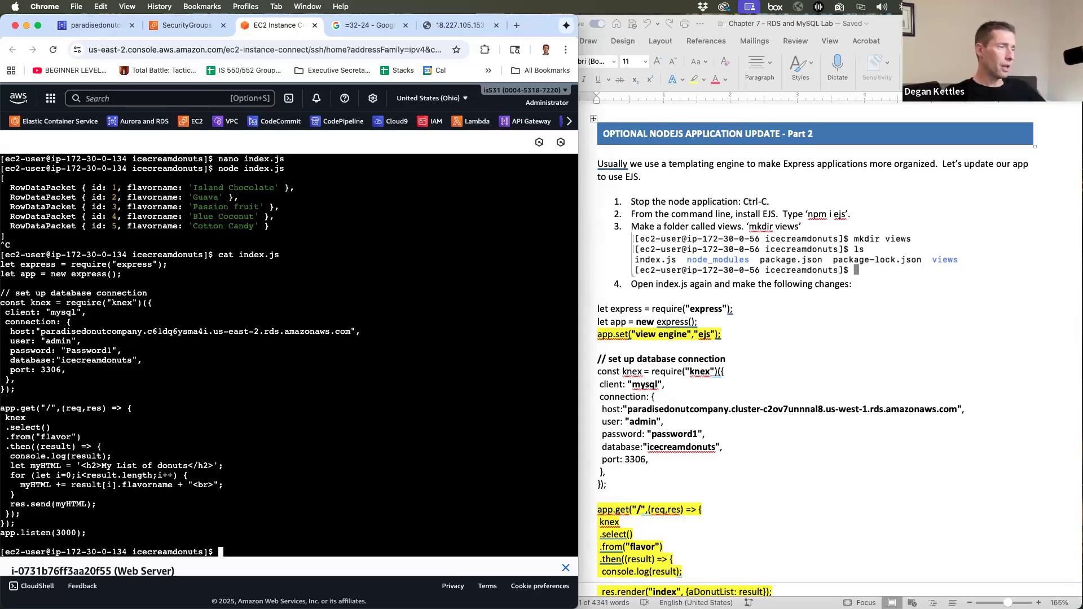
text(pm i)
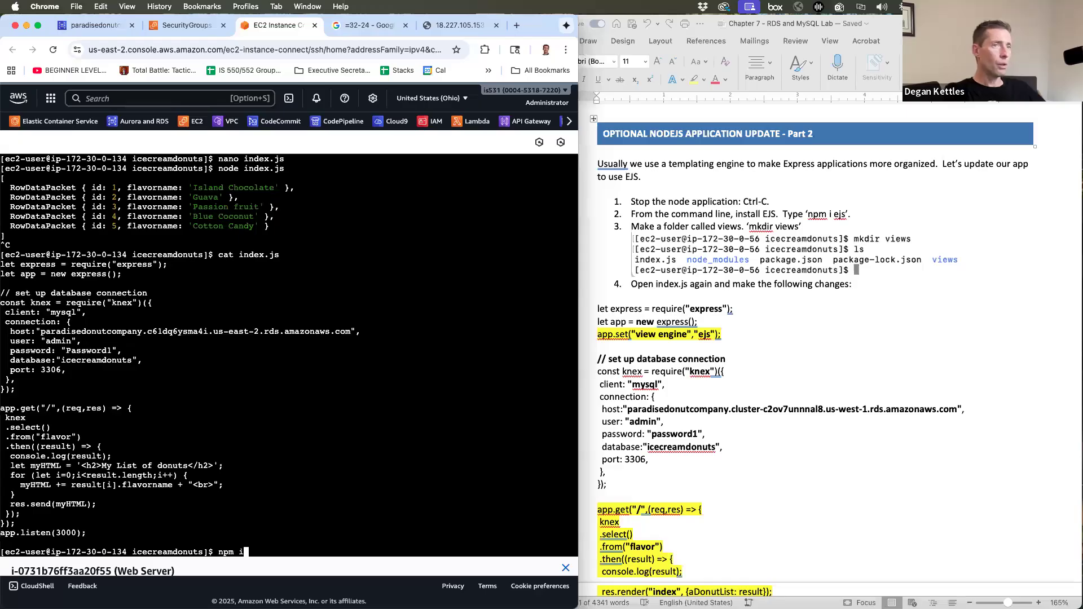
text( ejs)
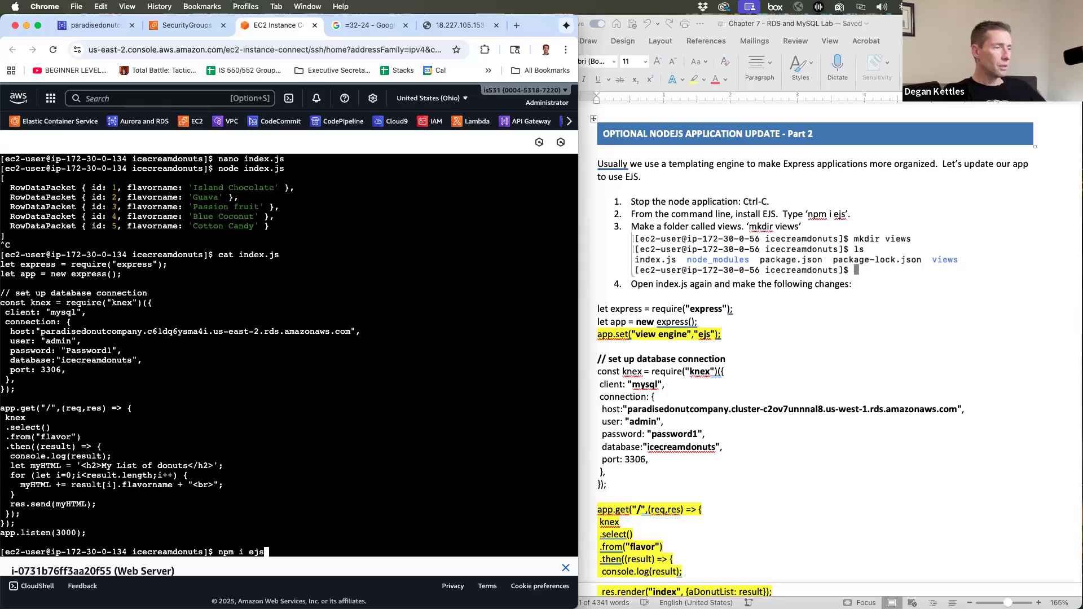
key(Return)
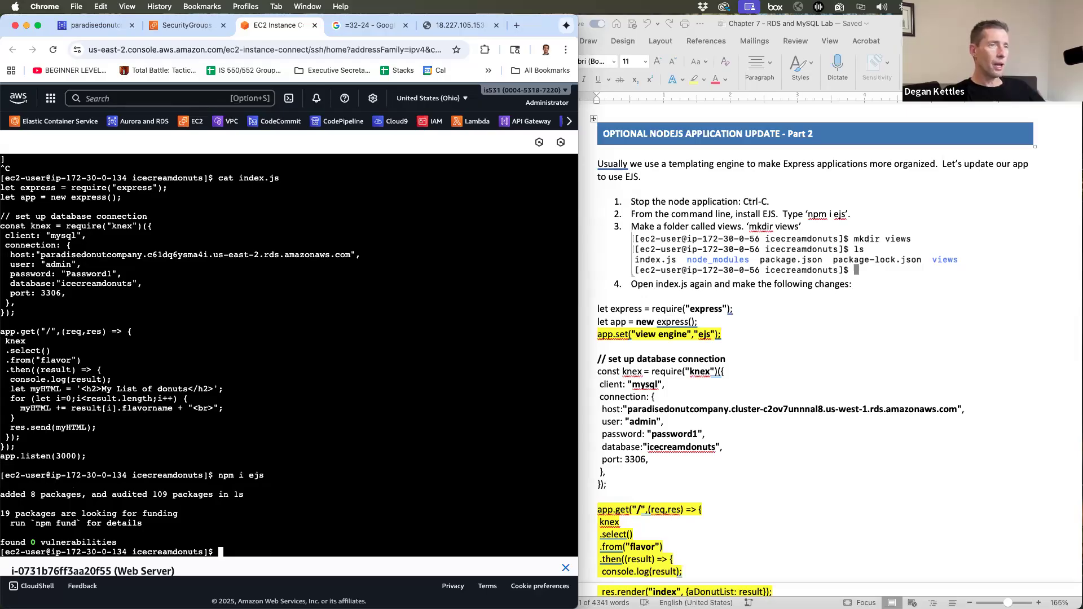
text(mkdir)
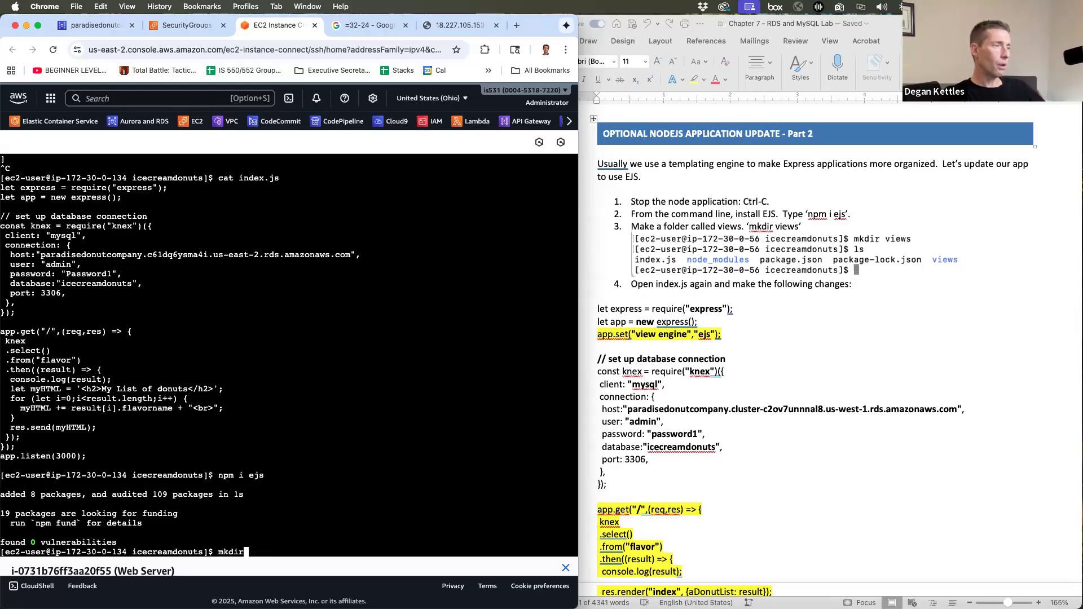
text( views)
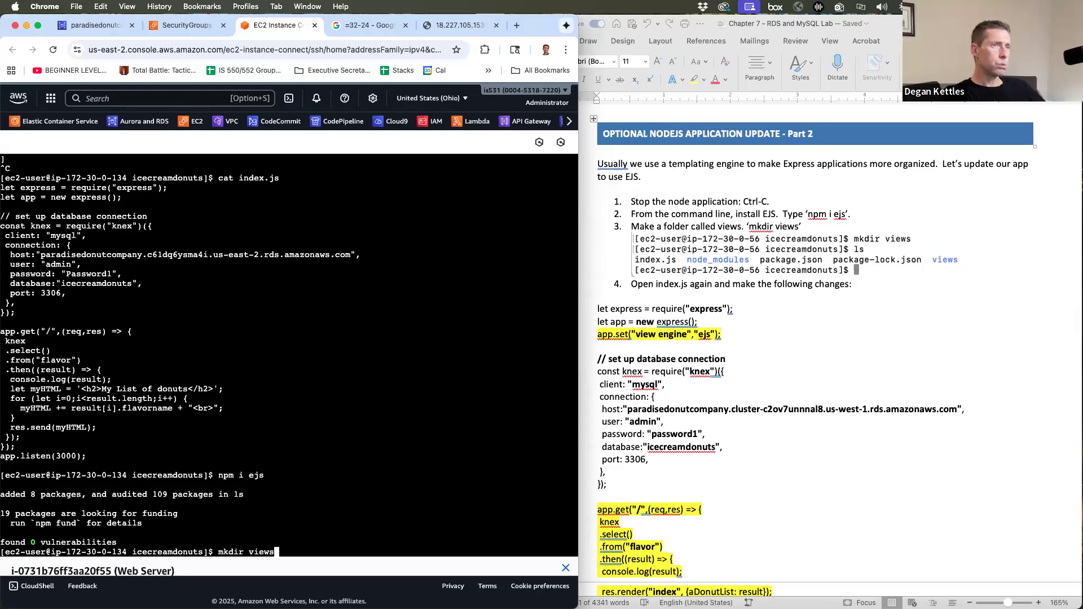
key(Return)
- List the project files and recall the nano index.js command from history
text(ls)
key(Return)
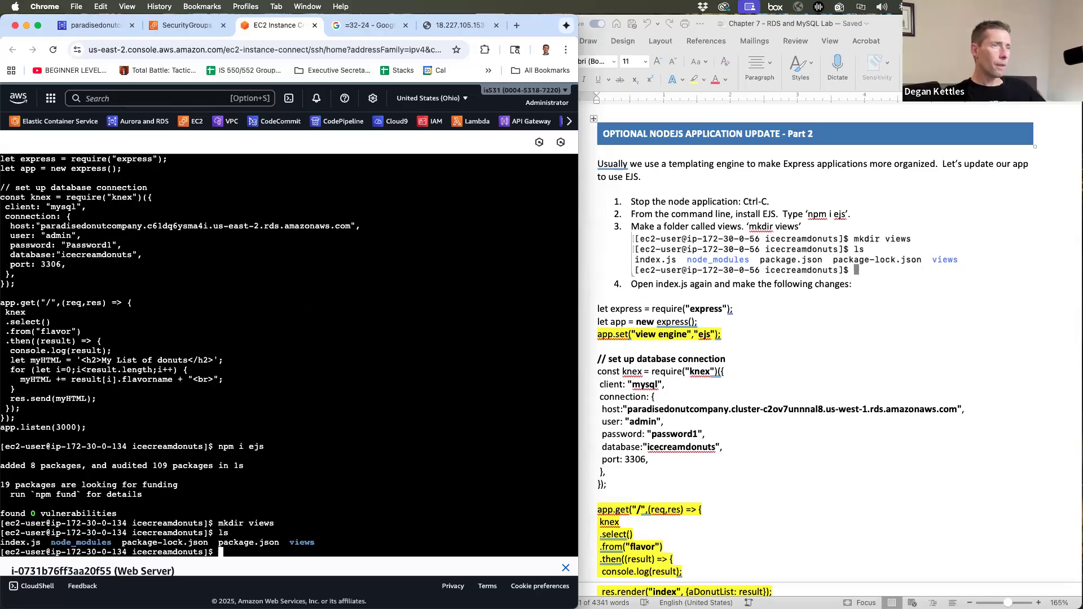
text(cat index.js)
key(Up)
key(Up)
key(Up)
key(Up)
key(Up)
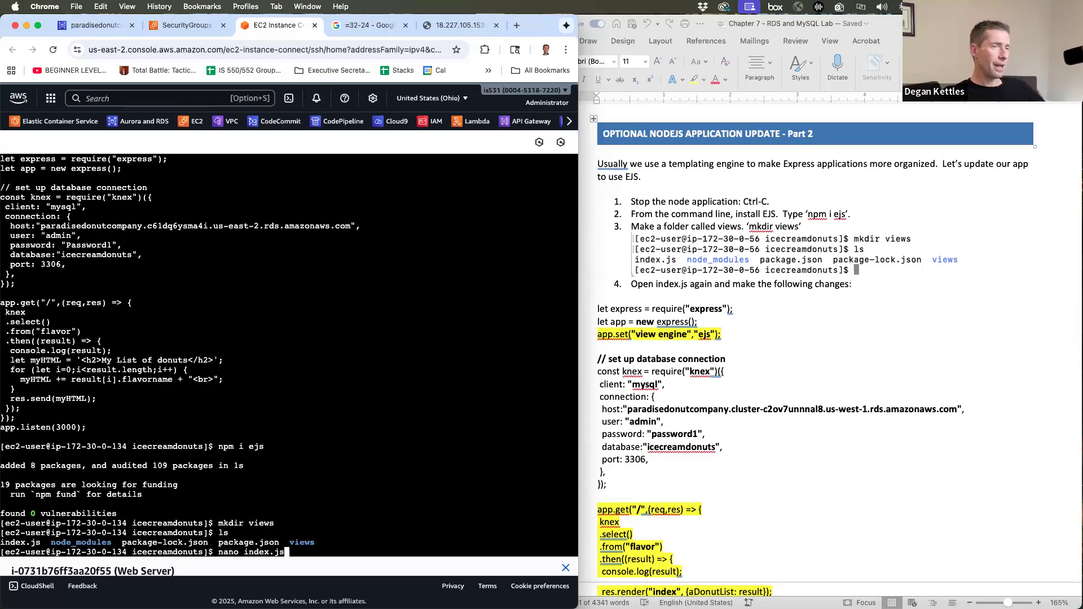
- Open index.js in nano and add app.set("view engine","ejs"); on line 3
key(Return)
key(Down)
key(Down)
key(Return)
key(Up)
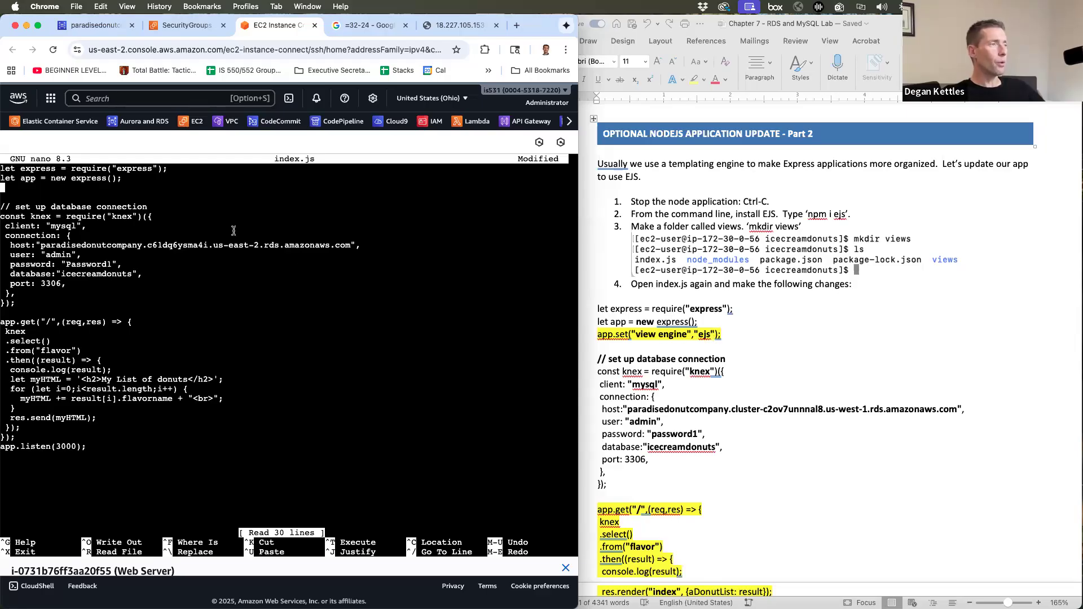
text(app.set)
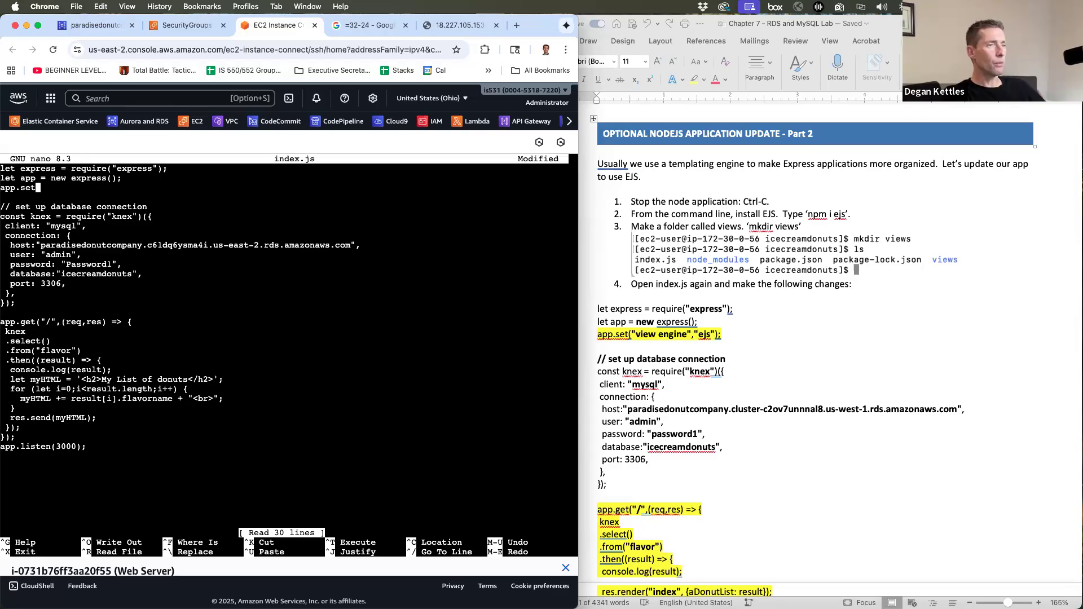
text(("vie)
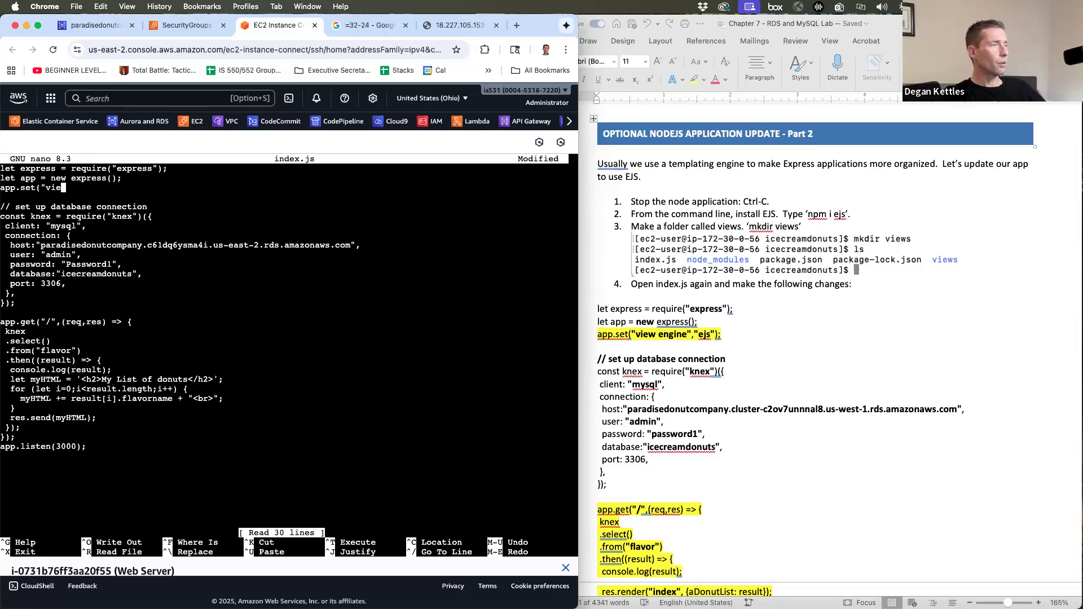
text(w engine","ejs");)
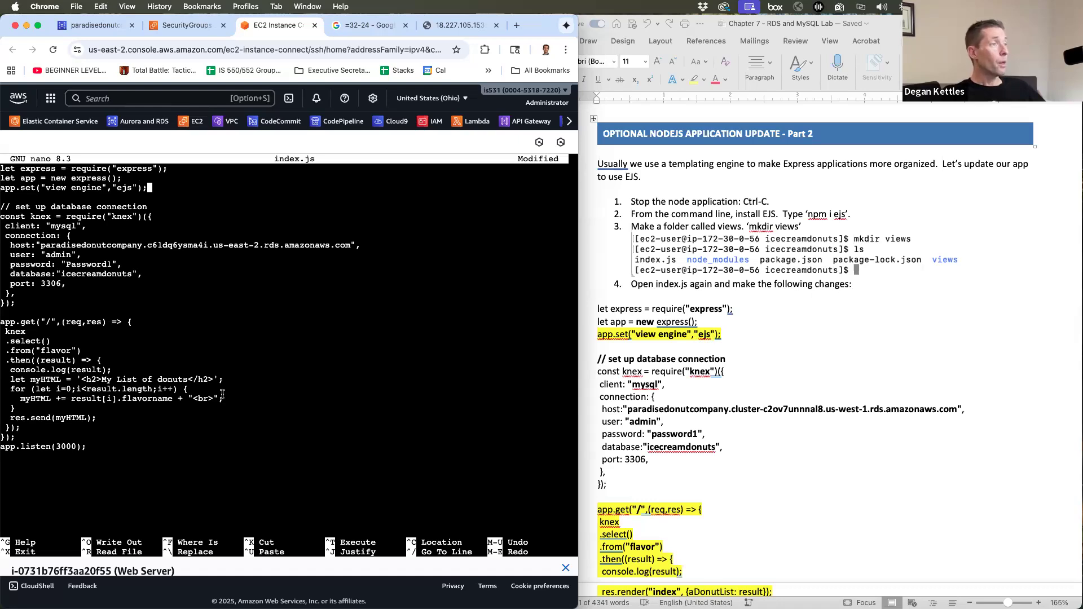
- Delete the old donut-list route code from app.get through app.listen(3000);
key(Down)
key(Down)
key(Down)
key(Down)
key(Down)
key(Down)
key(Down)
key(Down)
key(Down)
key(Down)
key(Down)
key(Down)
key(Down)
key(Down)
key(Down)
key(Down)
key(Down)
key(Down)
key(Down)
key(Down)
key(Down)
key(Down)
key(Down)
key(Down)
key(Down)
key(Down)
key(Down)
key(Down)
key(BackSpace)
key(BackSpace)
key(BackSpace)
key(BackSpace)
key(BackSpace)
key(BackSpace)
key(BackSpace)
key(BackSpace)
key(BackSpace)
key(BackSpace)
key(BackSpace)
key(BackSpace)
key(BackSpace)
key(BackSpace)
key(BackSpace)
key(BackSpace)
key(BackSpace)
key(BackSpace)
key(BackSpace)
key(BackSpace)
key(BackSpace)
key(BackSpace)
key(BackSpace)
key(BackSpace)
scroll(829, 338, down, 5)
key(BackSpace)
key(BackSpace)
key(BackSpace)
key(BackSpace)
key(BackSpace)
key(BackSpace)
key(BackSpace)
key(BackSpace)
key(BackSpace)
key(BackSpace)
key(BackSpace)
key(BackSpace)
key(BackSpace)
key(BackSpace)
key(BackSpace)
key(BackSpace)
key(BackSpace)
key(BackSpace)
key(BackSpace)
key(BackSpace)
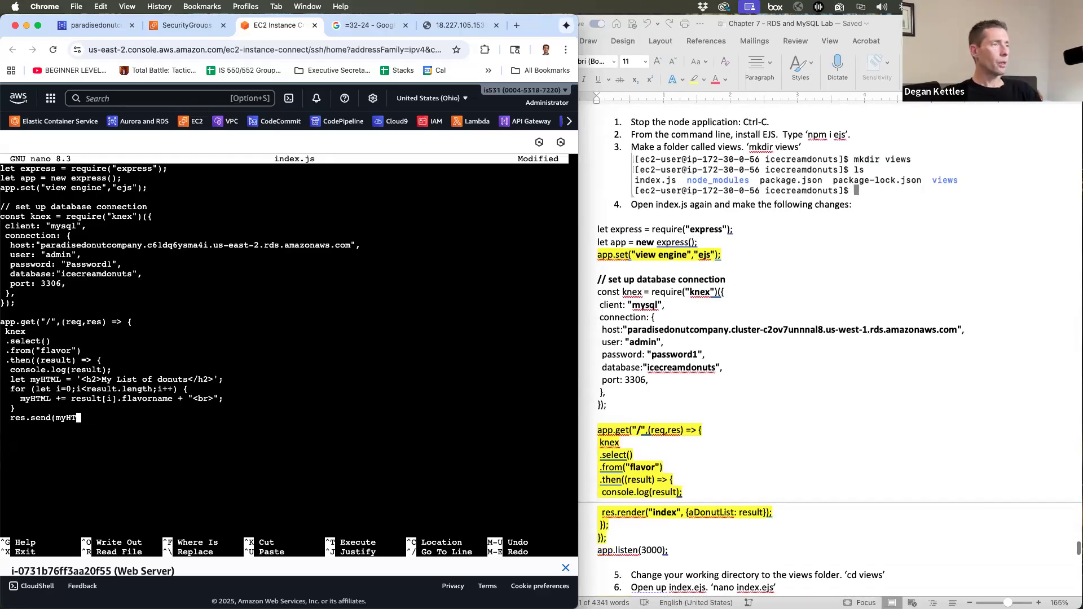
key(BackSpace)
key(BackSpace)
key(BackSpace)
key(BackSpace)
key(BackSpace)
key(BackSpace)
key(BackSpace)
key(BackSpace)
key(BackSpace)
key(BackSpace)
key(BackSpace)
key(BackSpace)
key(BackSpace)
key(BackSpace)
key(BackSpace)
key(BackSpace)
key(BackSpace)
key(BackSpace)
key(BackSpace)
key(BackSpace)
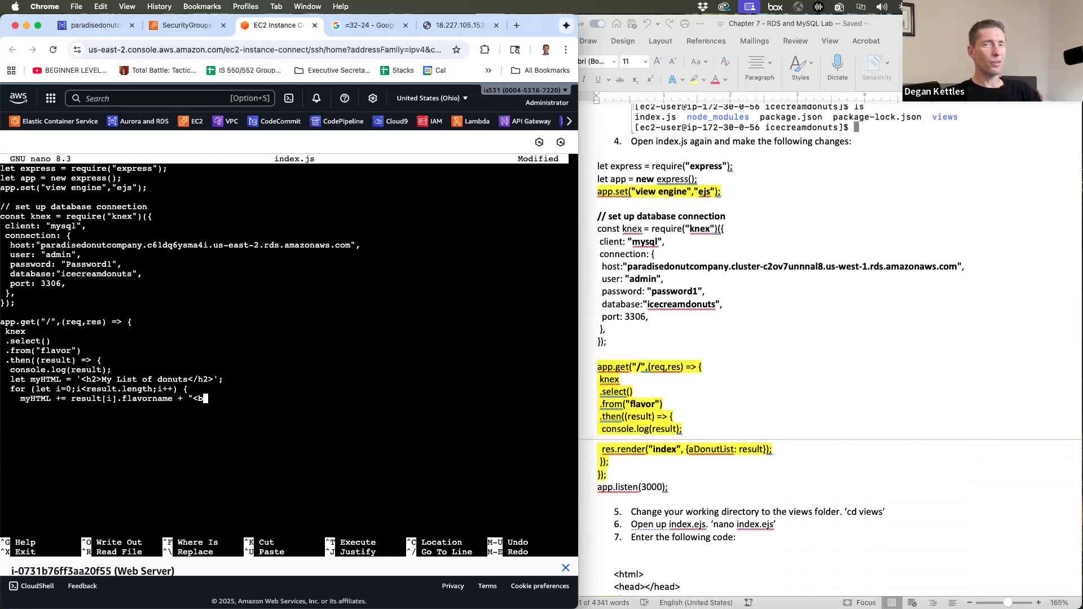
key(BackSpace)
key(BackSpace)
key(BackSpace)
key(BackSpace)
key(BackSpace)
key(BackSpace)
key(BackSpace)
key(BackSpace)
key(BackSpace)
key(BackSpace)
key(BackSpace)
key(BackSpace)
key(BackSpace)
key(BackSpace)
key(BackSpace)
key(BackSpace)
key(BackSpace)
key(BackSpace)
key(BackSpace)
key(BackSpace)
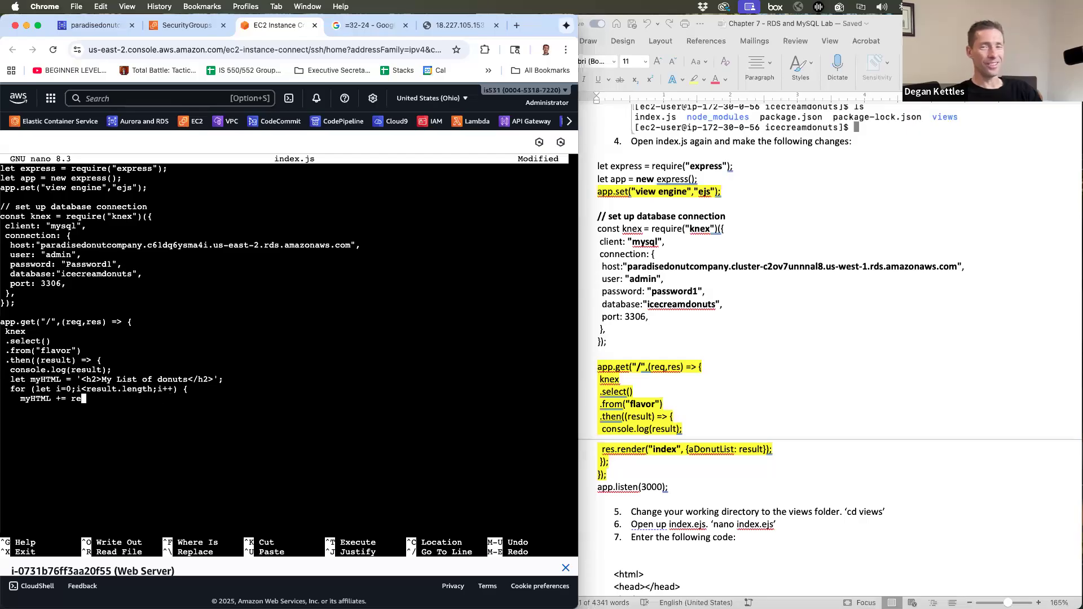
key(BackSpace)
key(BackSpace)
key(BackSpace)
key(BackSpace)
key(BackSpace)
key(BackSpace)
key(BackSpace)
key(BackSpace)
key(BackSpace)
key(BackSpace)
key(BackSpace)
key(BackSpace)
key(BackSpace)
key(BackSpace)
key(BackSpace)
key(BackSpace)
key(BackSpace)
key(BackSpace)
key(BackSpace)
key(BackSpace)
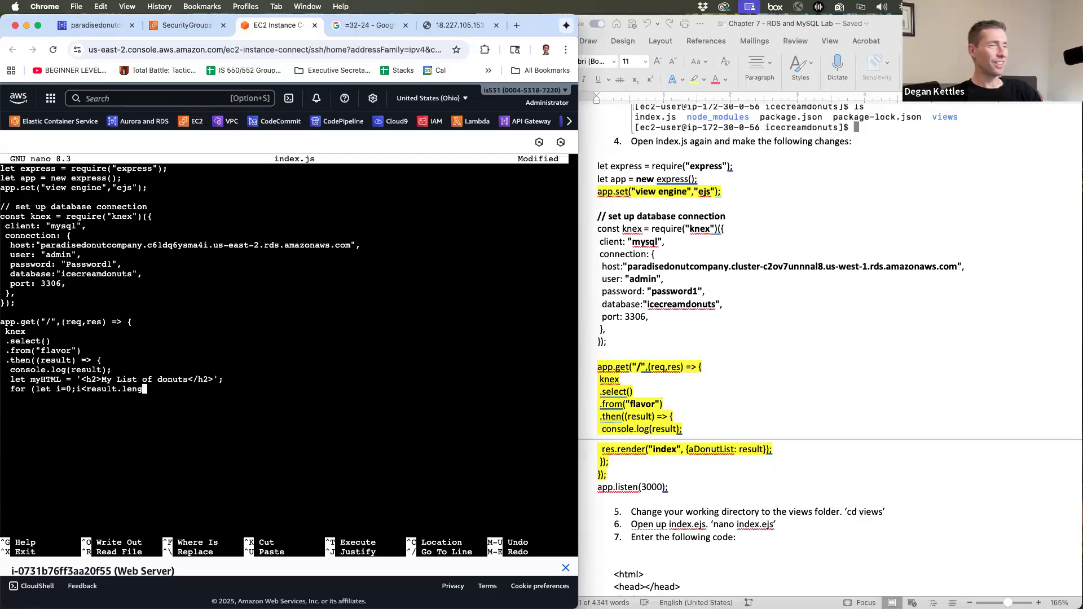
key(BackSpace)
key(BackSpace)
key(BackSpace)
key(BackSpace)
key(BackSpace)
key(BackSpace)
key(BackSpace)
key(BackSpace)
key(BackSpace)
key(BackSpace)
key(BackSpace)
key(BackSpace)
key(BackSpace)
key(BackSpace)
key(BackSpace)
key(BackSpace)
key(BackSpace)
key(BackSpace)
key(BackSpace)
key(BackSpace)
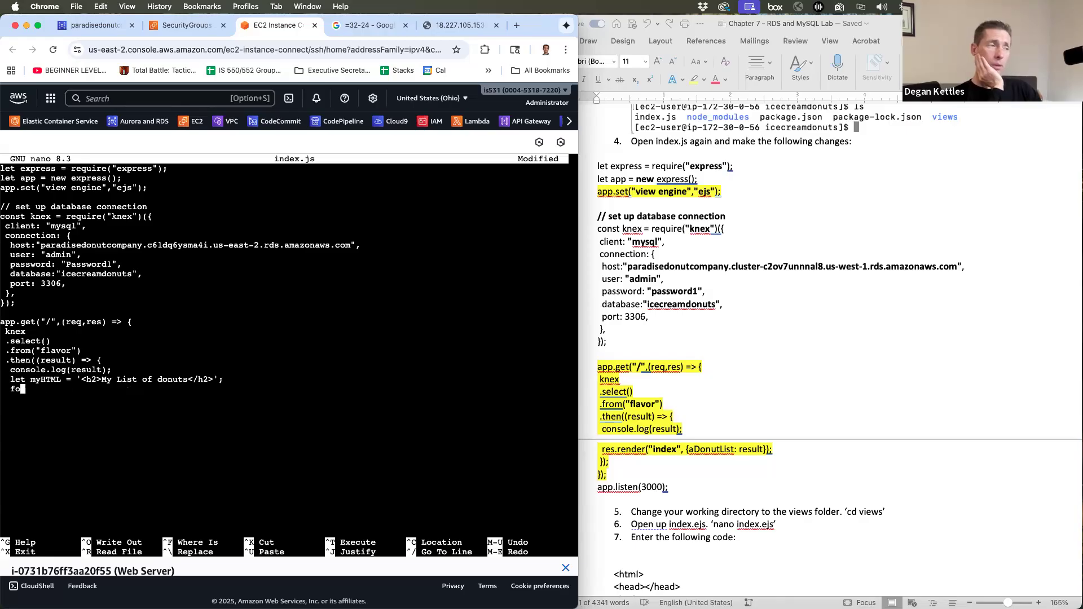
key(BackSpace)
key(BackSpace)
key(BackSpace)
key(BackSpace)
key(BackSpace)
key(BackSpace)
key(BackSpace)
key(BackSpace)
key(BackSpace)
key(BackSpace)
key(BackSpace)
key(BackSpace)
key(BackSpace)
key(BackSpace)
key(BackSpace)
key(BackSpace)
key(BackSpace)
key(BackSpace)
key(BackSpace)
key(BackSpace)
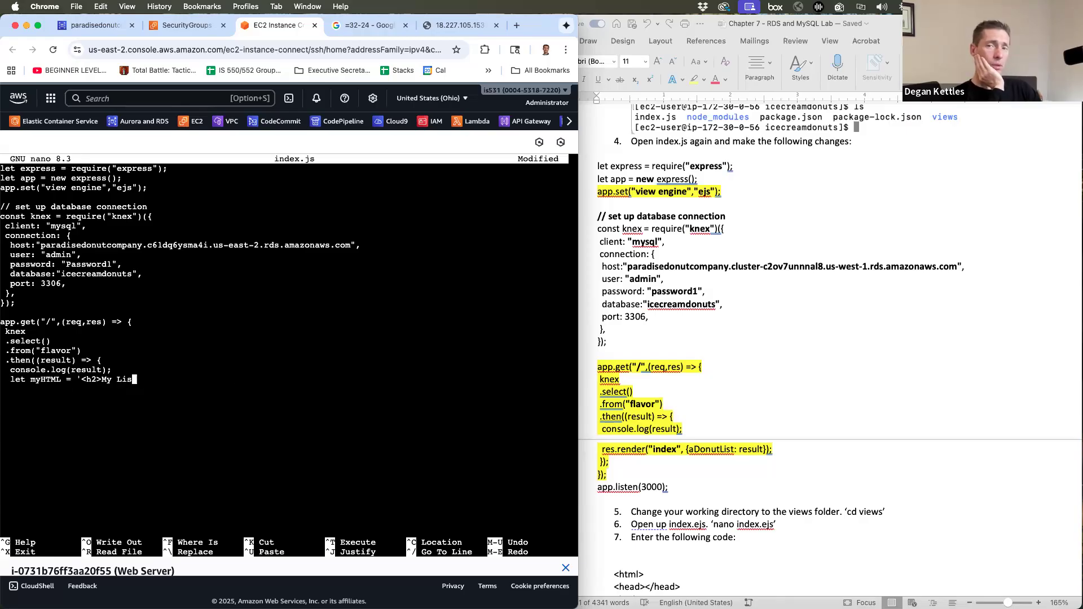
key(BackSpace)
key(BackSpace)
key(BackSpace)
key(BackSpace)
key(BackSpace)
key(BackSpace)
key(BackSpace)
key(BackSpace)
key(BackSpace)
key(BackSpace)
key(BackSpace)
key(BackSpace)
key(BackSpace)
key(BackSpace)
key(BackSpace)
key(BackSpace)
key(BackSpace)
key(BackSpace)
key(BackSpace)
key(BackSpace)
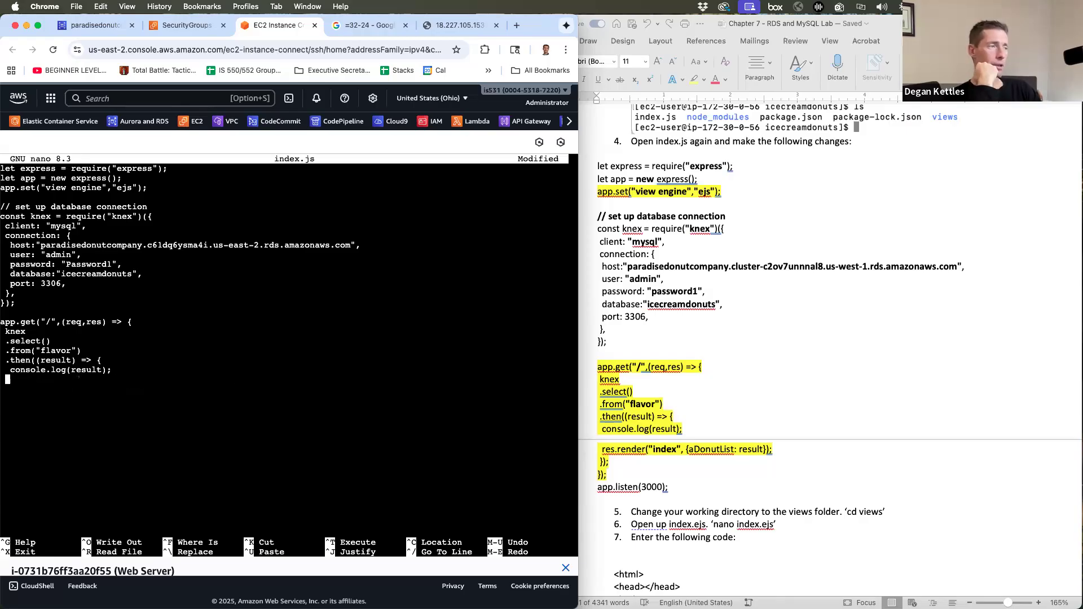
key(BackSpace)
key(BackSpace)
key(BackSpace)
key(BackSpace)
key(BackSpace)
key(BackSpace)
key(BackSpace)
key(BackSpace)
key(BackSpace)
key(BackSpace)
key(BackSpace)
key(BackSpace)
key(BackSpace)
key(BackSpace)
key(BackSpace)
key(BackSpace)
key(BackSpace)
key(BackSpace)
key(BackSpace)
key(BackSpace)
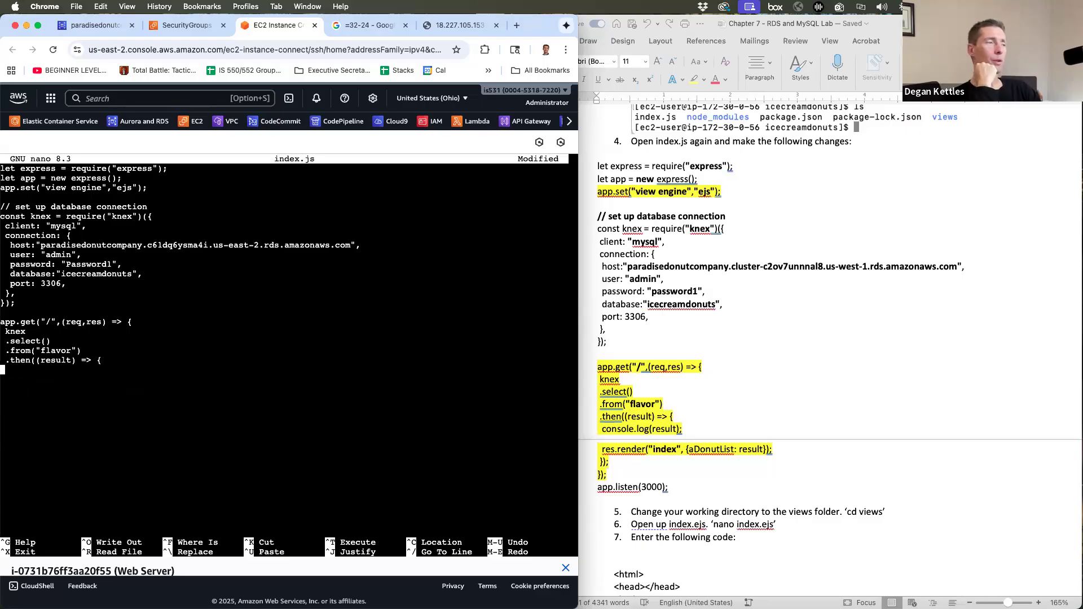
key(BackSpace)
key(BackSpace)
key(BackSpace)
key(BackSpace)
key(BackSpace)
key(BackSpace)
key(BackSpace)
key(BackSpace)
key(BackSpace)
key(BackSpace)
key(BackSpace)
key(BackSpace)
key(BackSpace)
key(BackSpace)
key(BackSpace)
key(BackSpace)
key(BackSpace)
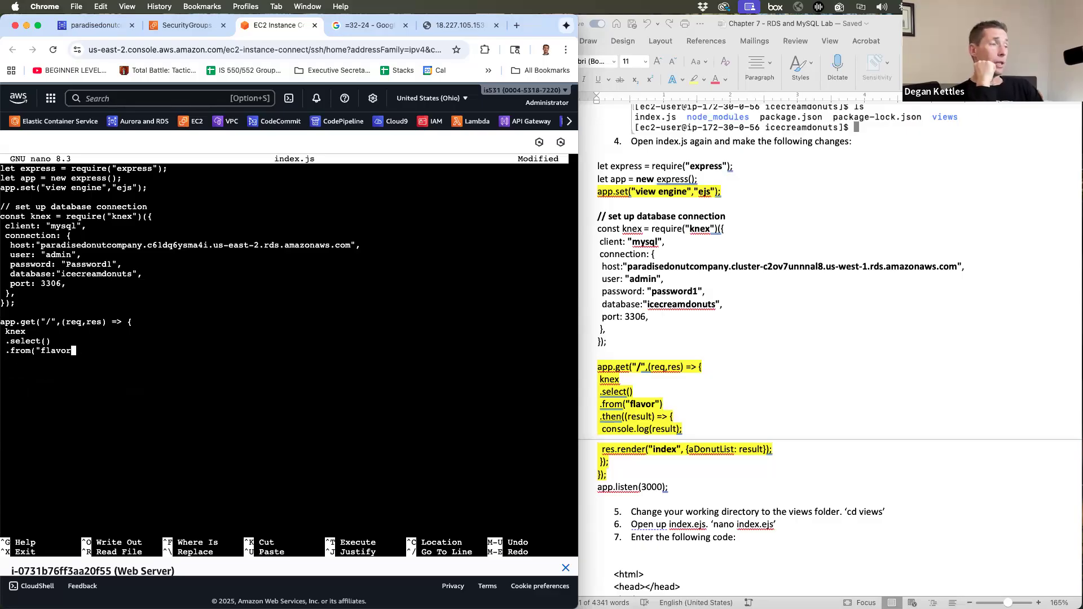
key(BackSpace)
key(BackSpace)
key(BackSpace)
key(BackSpace)
key(BackSpace)
key(BackSpace)
key(BackSpace)
key(BackSpace)
key(BackSpace)
key(BackSpace)
key(BackSpace)
key(BackSpace)
key(BackSpace)
key(BackSpace)
key(BackSpace)
key(BackSpace)
key(BackSpace)
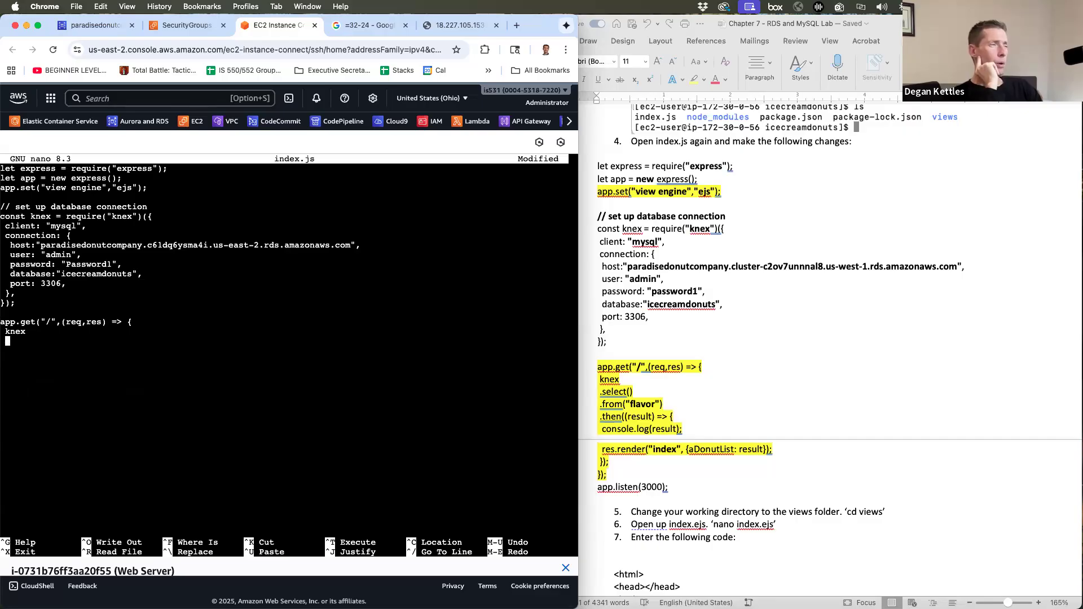
key(BackSpace)
key(BackSpace)
key(BackSpace)
key(BackSpace)
key(BackSpace)
key(BackSpace)
key(BackSpace)
key(BackSpace)
key(BackSpace)
key(BackSpace)
key(BackSpace)
key(BackSpace)
key(BackSpace)
key(BackSpace)
key(BackSpace)
key(BackSpace)
key(BackSpace)
key(BackSpace)
key(BackSpace)
key(BackSpace)
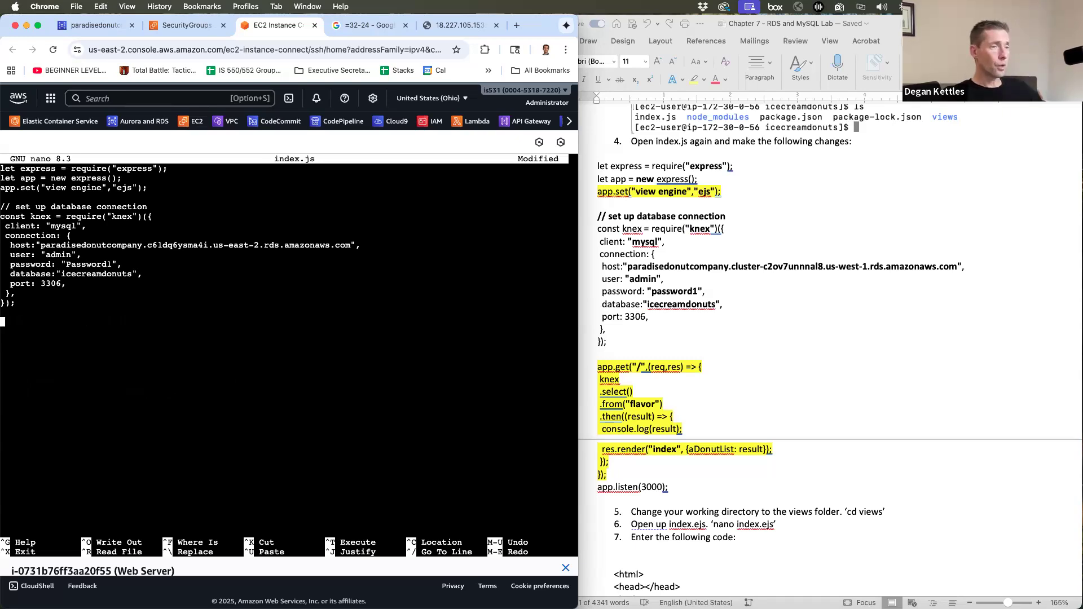
- Copy the updated "/" route code from the lab guide and paste it into index.js
click(660, 363)
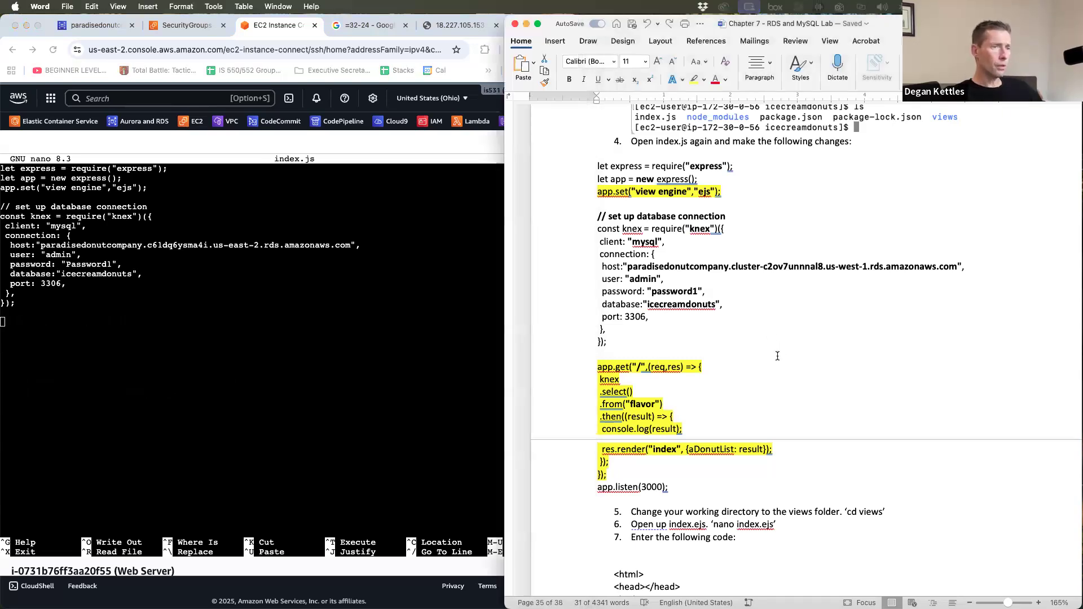
drag(623, 419, 595, 373)
key(super+c)
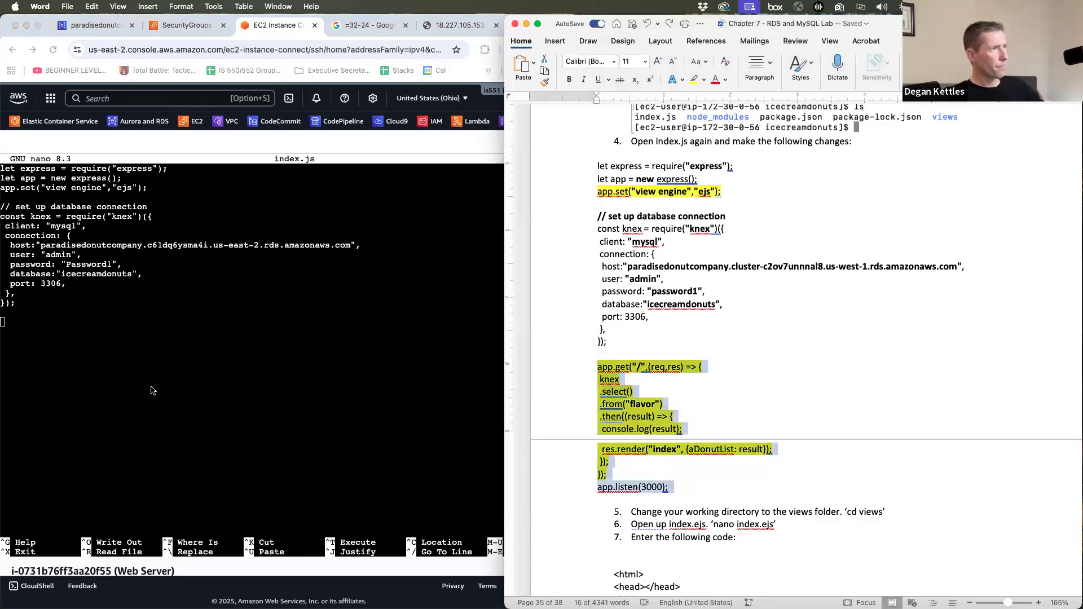
click(101, 355)
key(super+v)
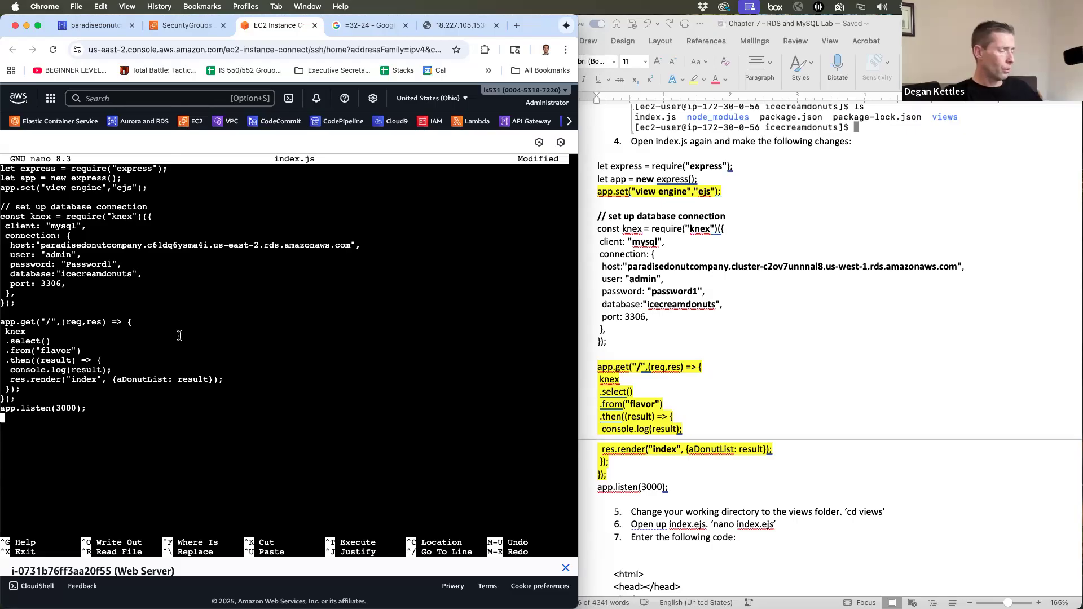
- Save index.js (28 lines written) and exit nano to the shell
key(ctrl+o)
key(Return)
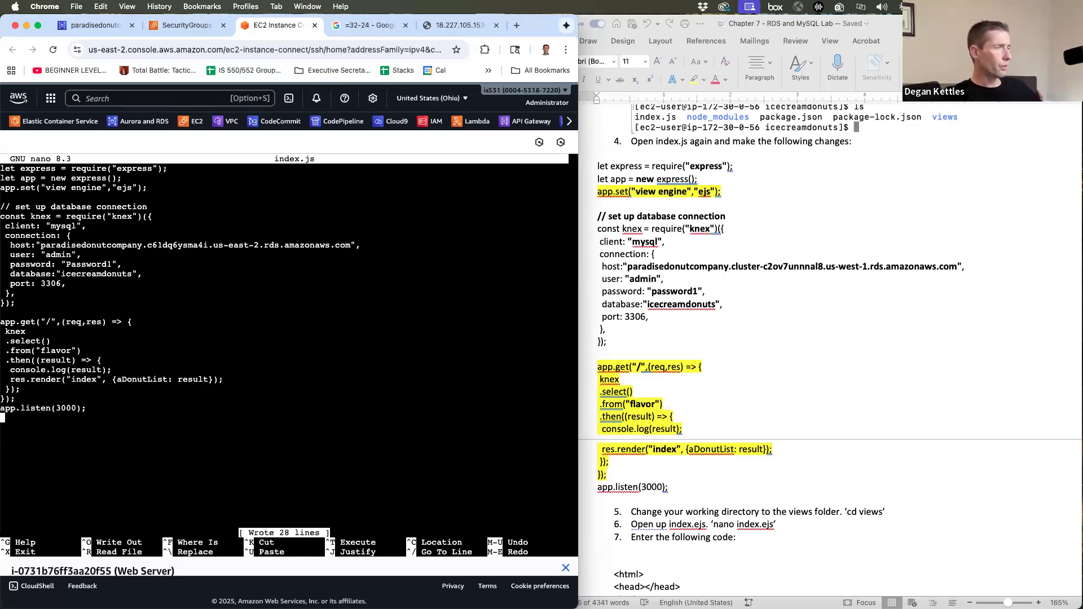
key(ctrl+x)
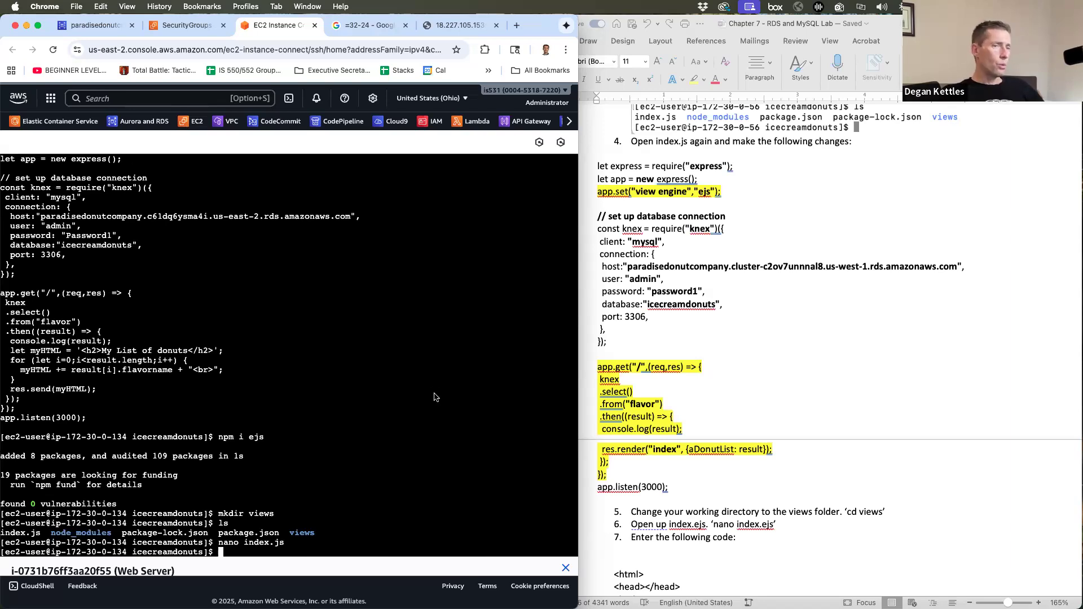
- Move into the views folder and start a new index.ejs file in nano
scroll(812, 361, down, 8)
scroll(813, 361, up, 2)
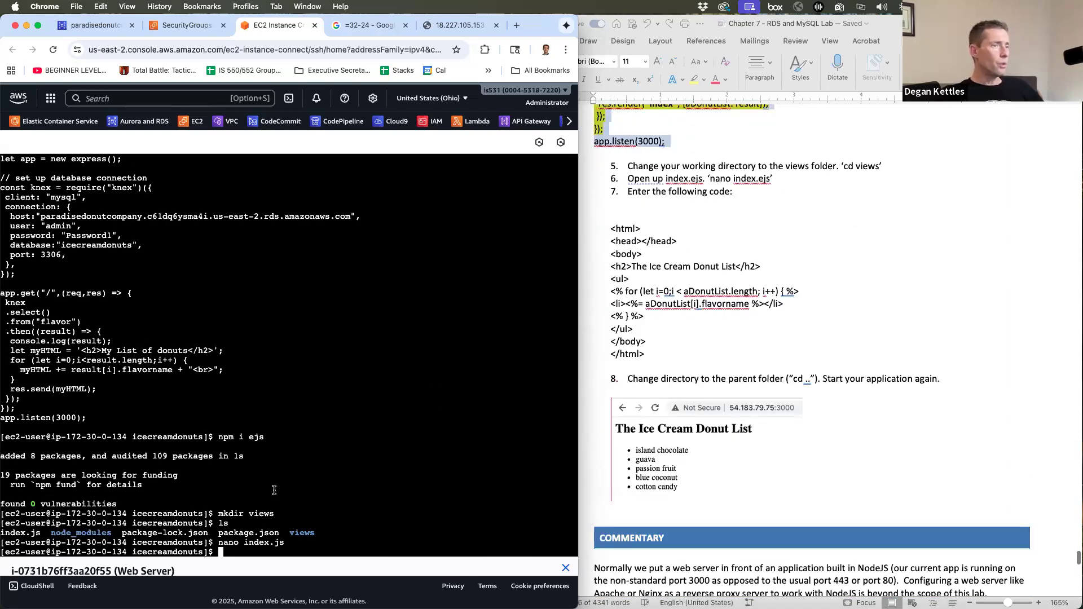
text(cd v)
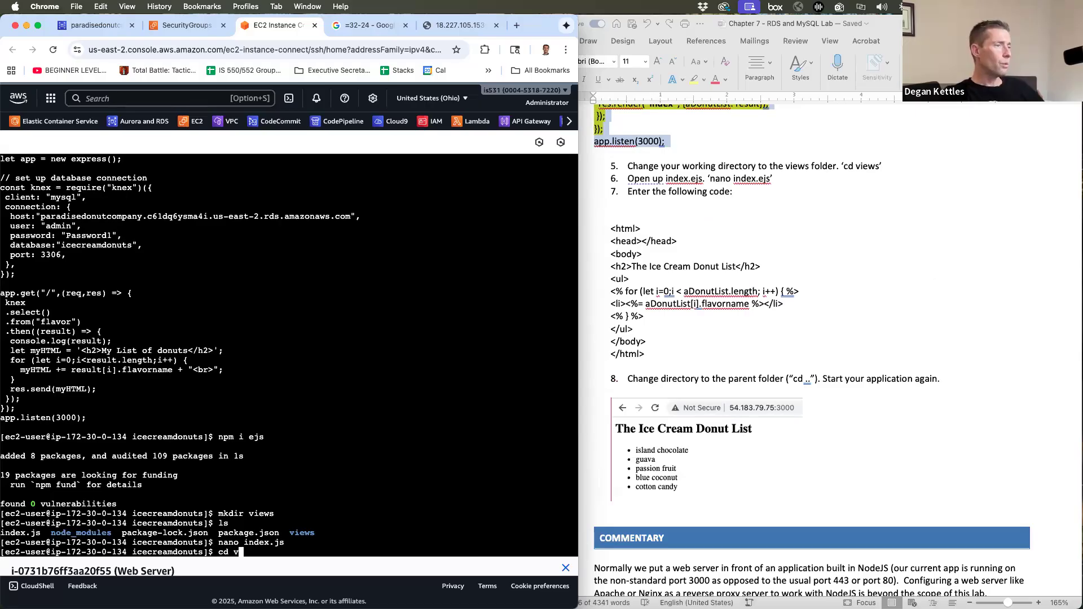
text(iews)
key(Return)
text(ls)
key(Return)
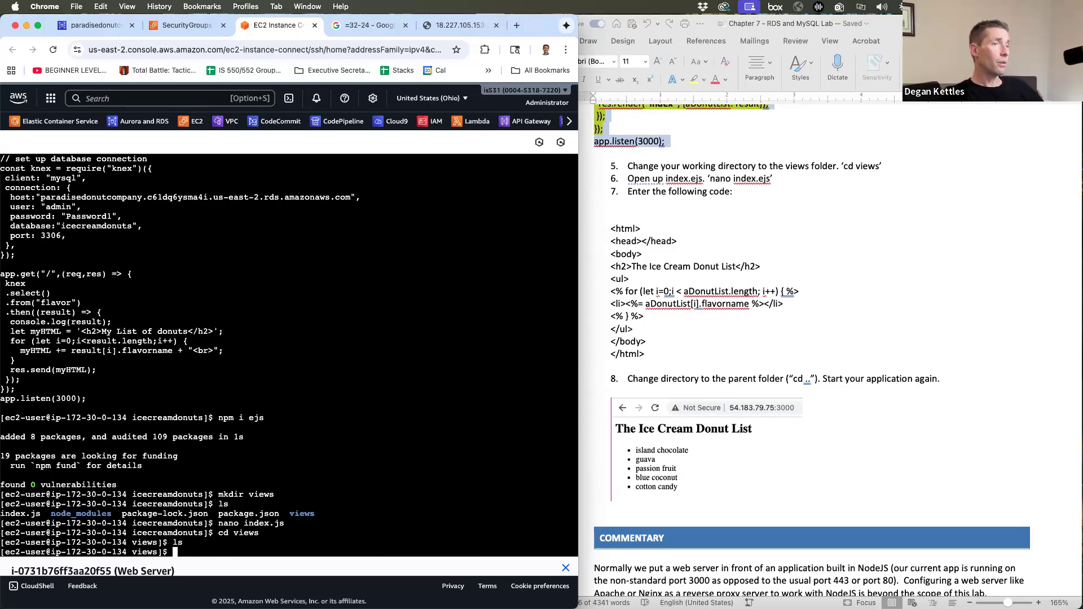
text(nano index.ejs)
key(Return)
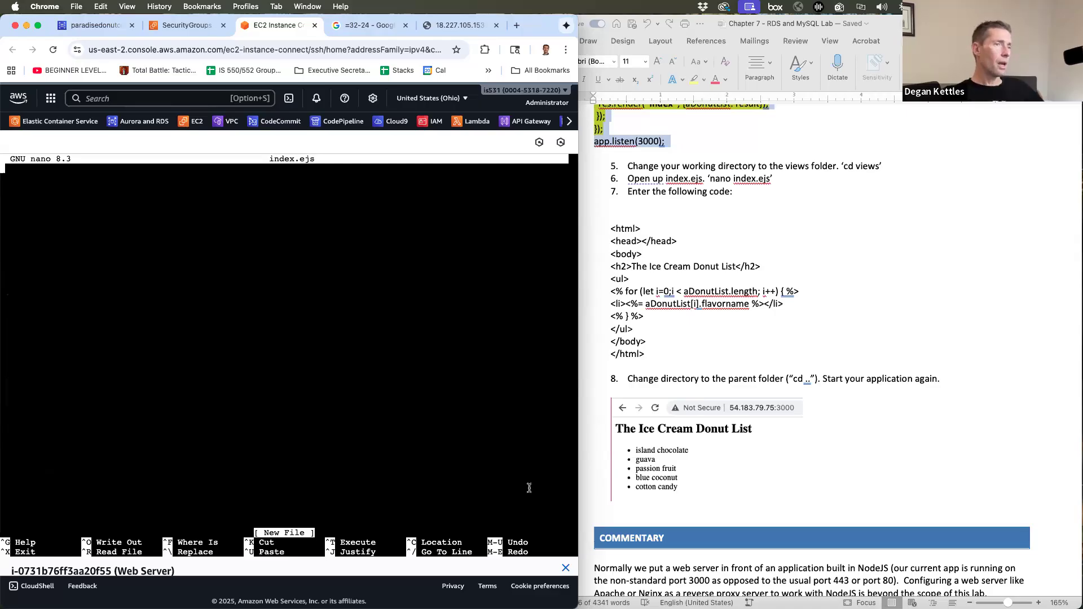
- Paste the Ice Cream Donut List template from the lab guide into index.ejs and save it
drag(668, 357, 599, 229)
key(super+c)
click(234, 167)
key(super+v)
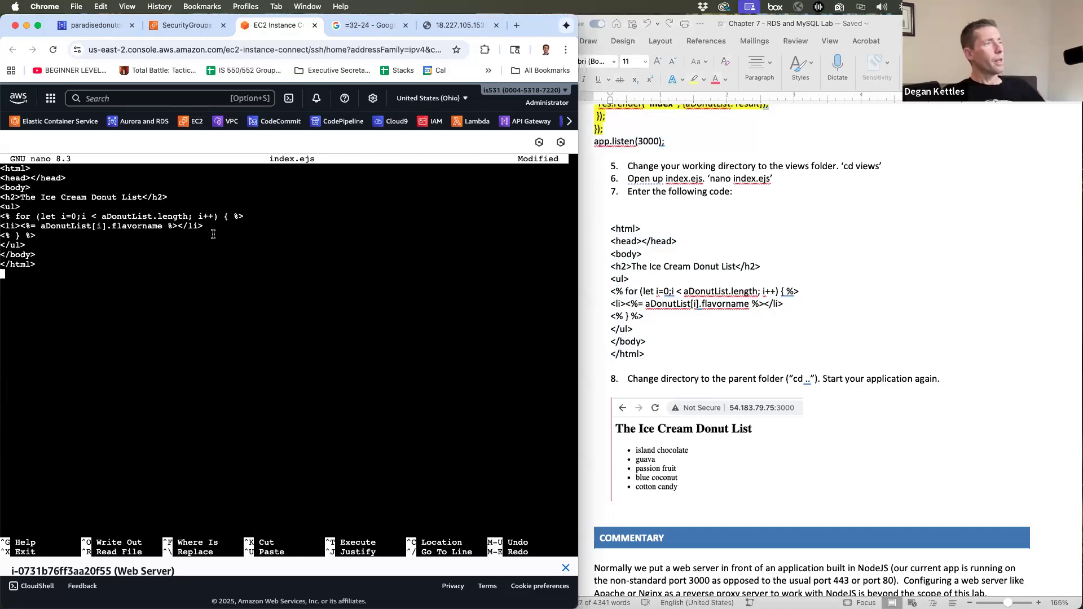
key(Up)
key(Up)
key(Up)
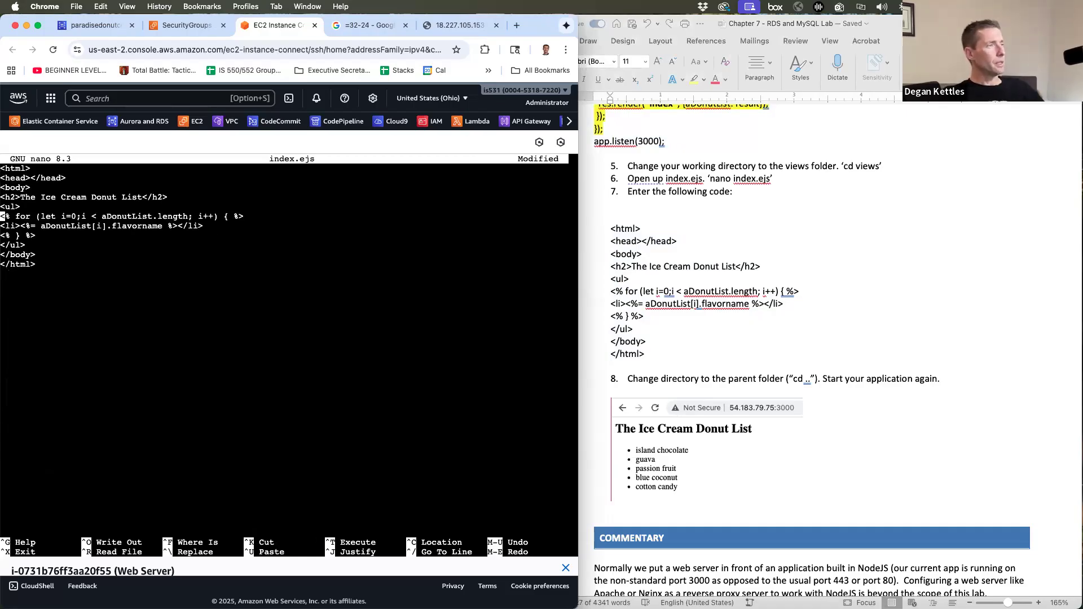
key(Down)
key(Right)
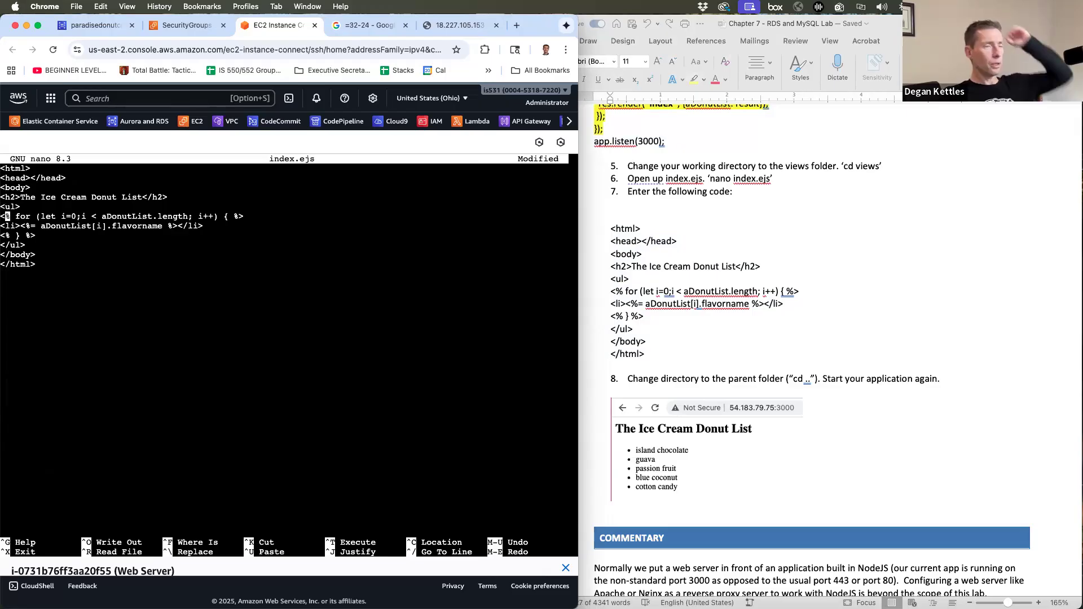
key(Right)
key(Right)
key(Right)
key(Right)
key(Right)
key(Right)
key(Right)
key(Right)
key(Right)
key(Right)
key(Right)
key(Right)
key(Down)
key(Down)
key(Down)
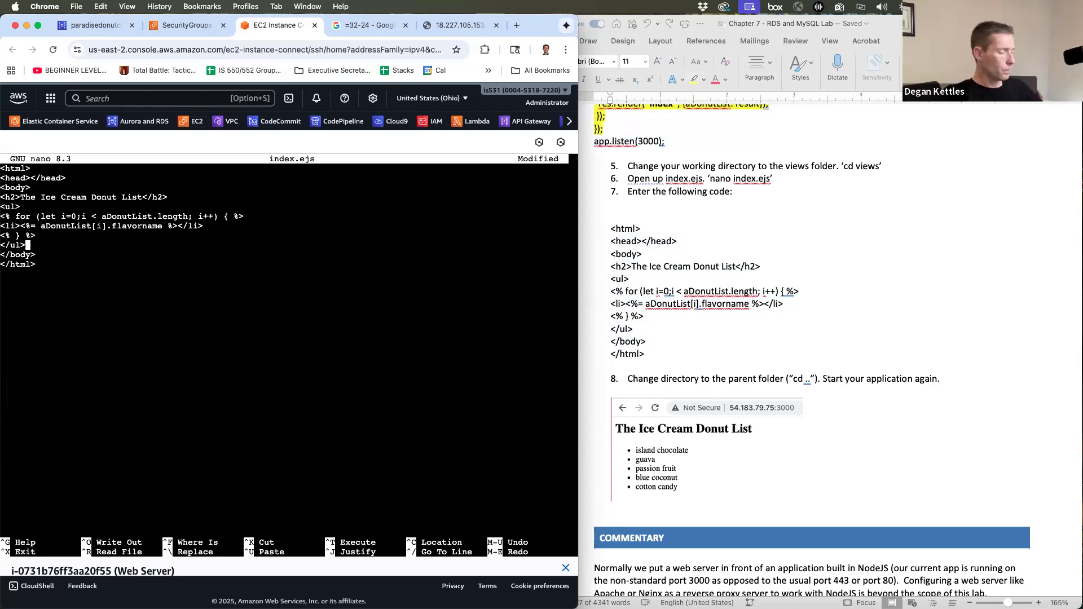
key(ctrl+o)
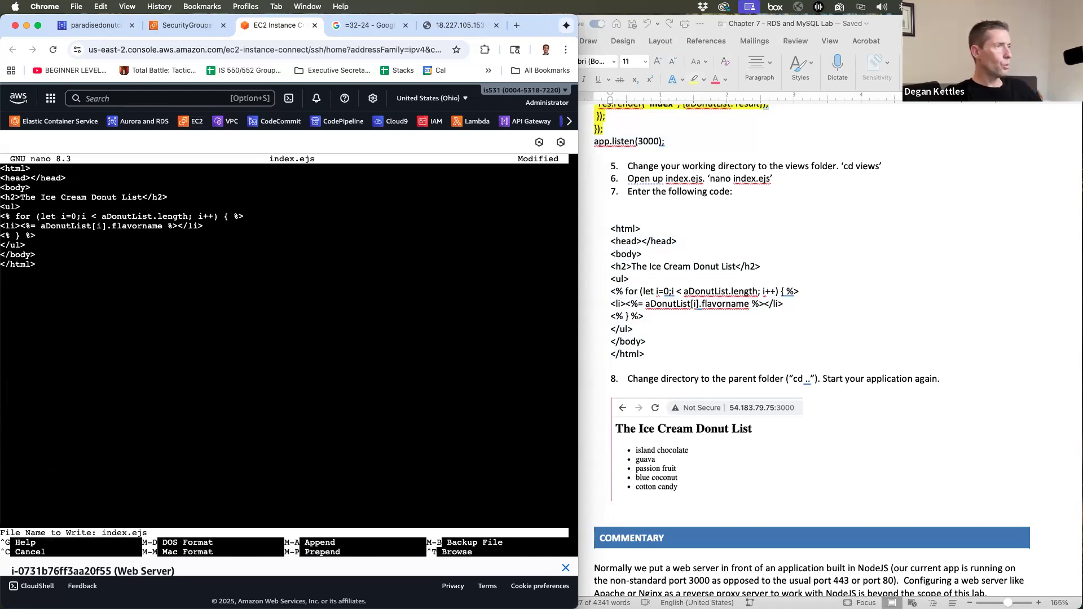
key(Return)
- Exit nano and return to the icecreamdonuts project folder, checking its path and files
key(ctrl+x)
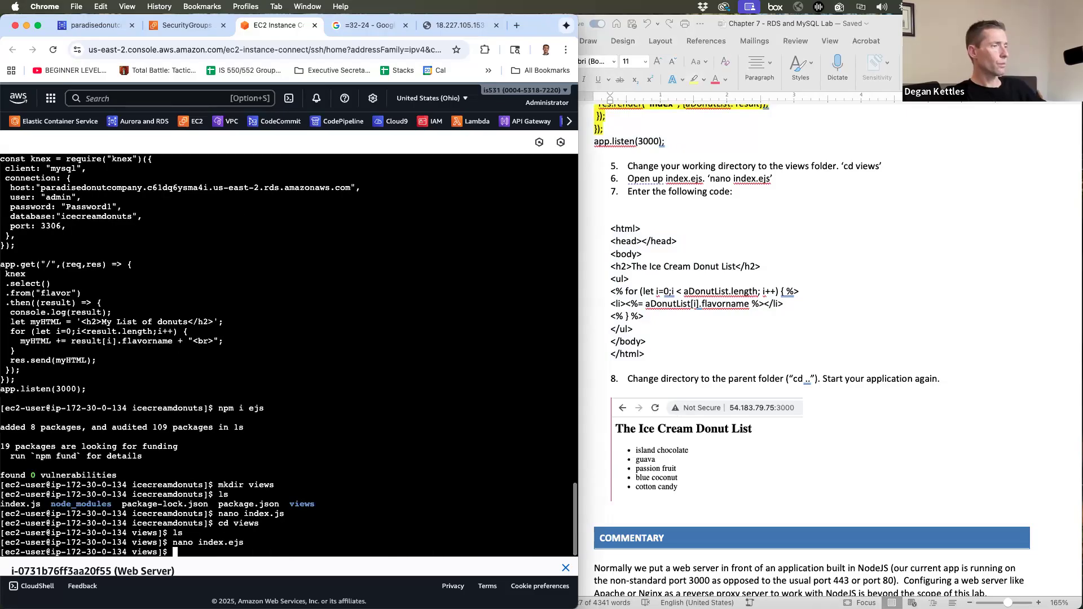
text(cd )
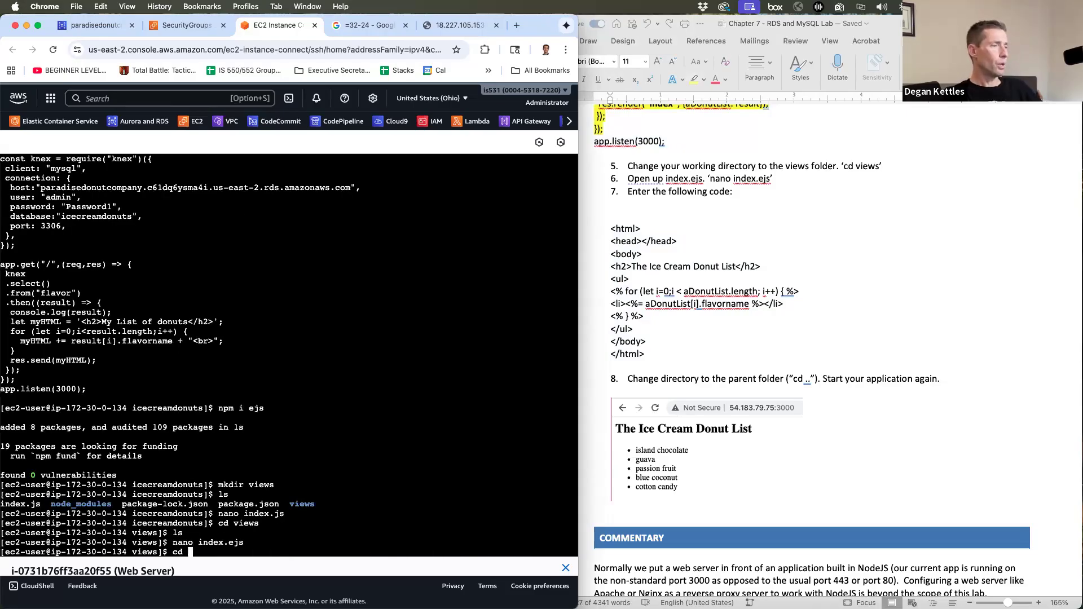
text(..)
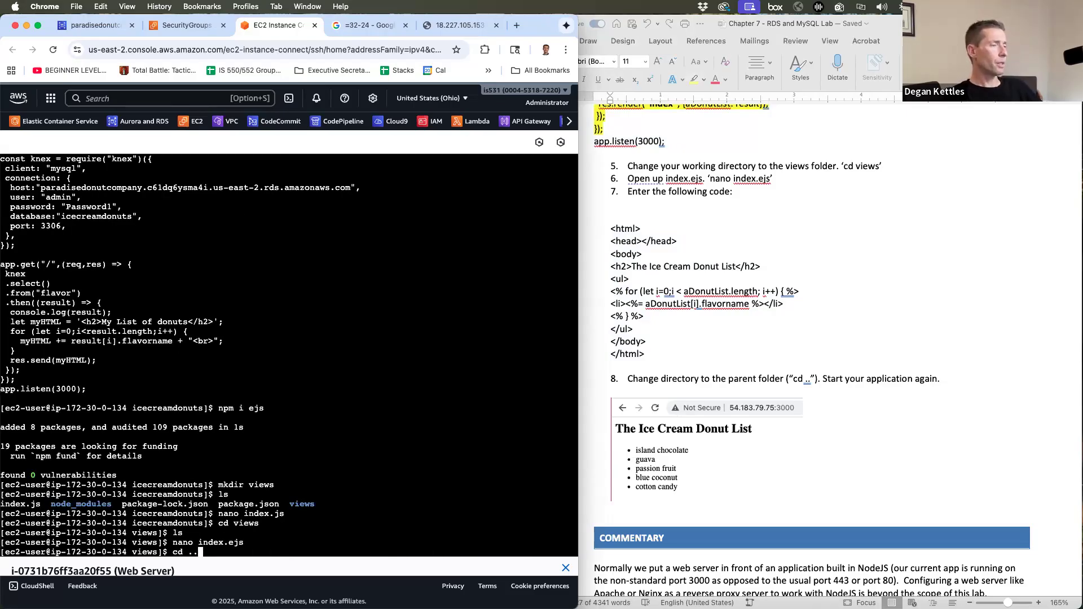
key(Return)
text(pwd)
key(Return)
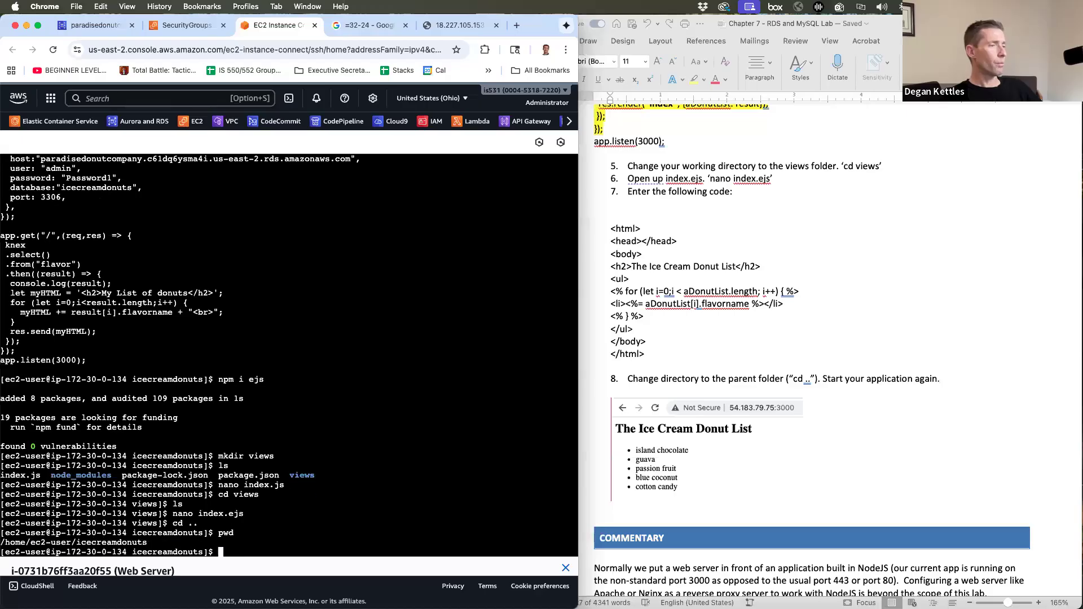
text(ls)
key(Return)
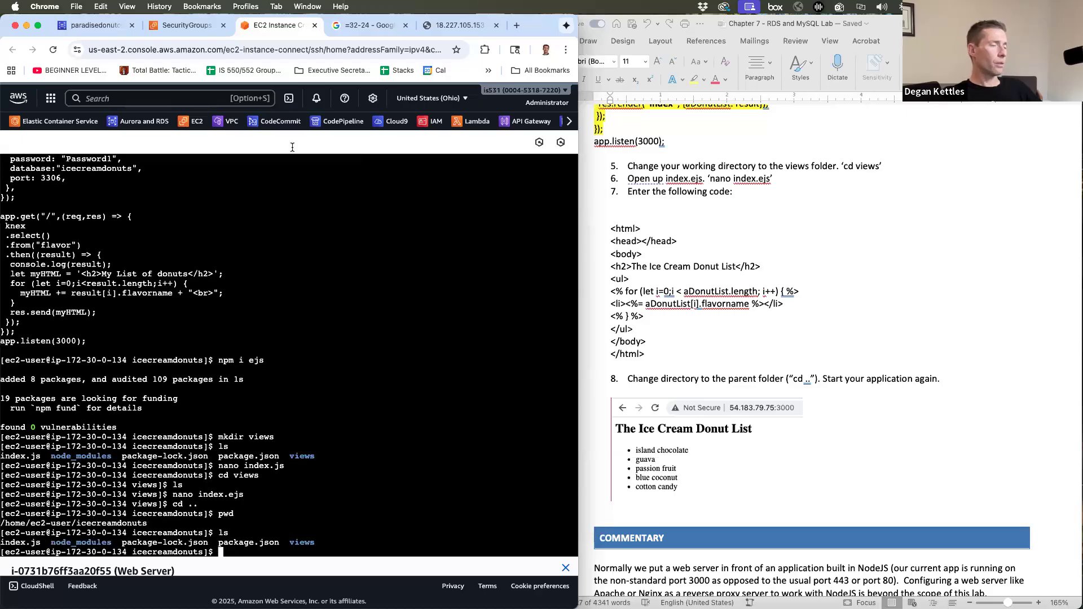
- Restart the app with node index.js and reload its port 3000 page
text(nano index.ejs)
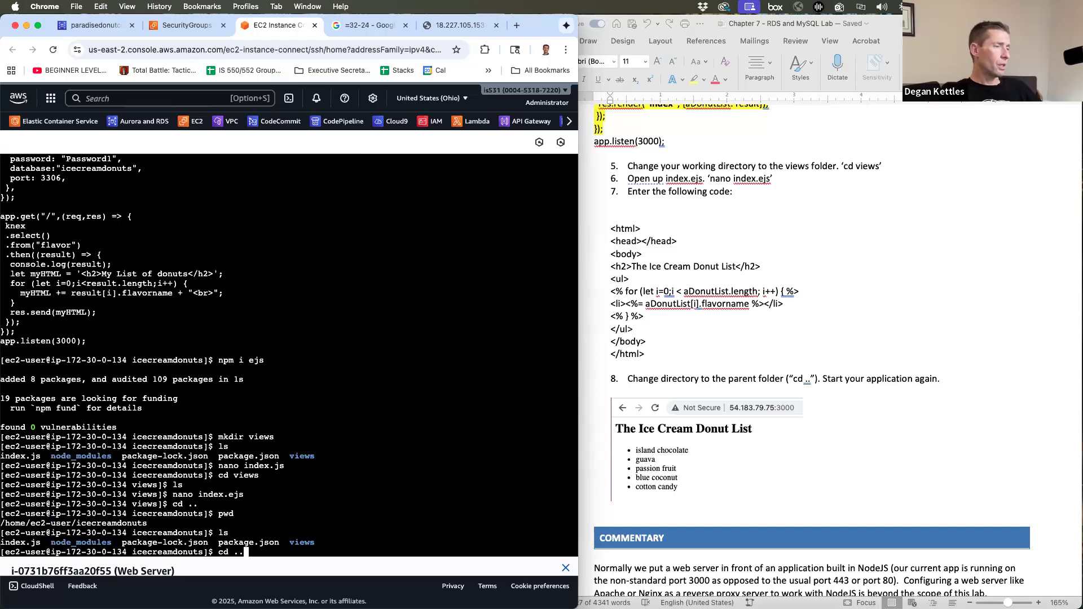
key(Up)
key(Up)
key(Up)
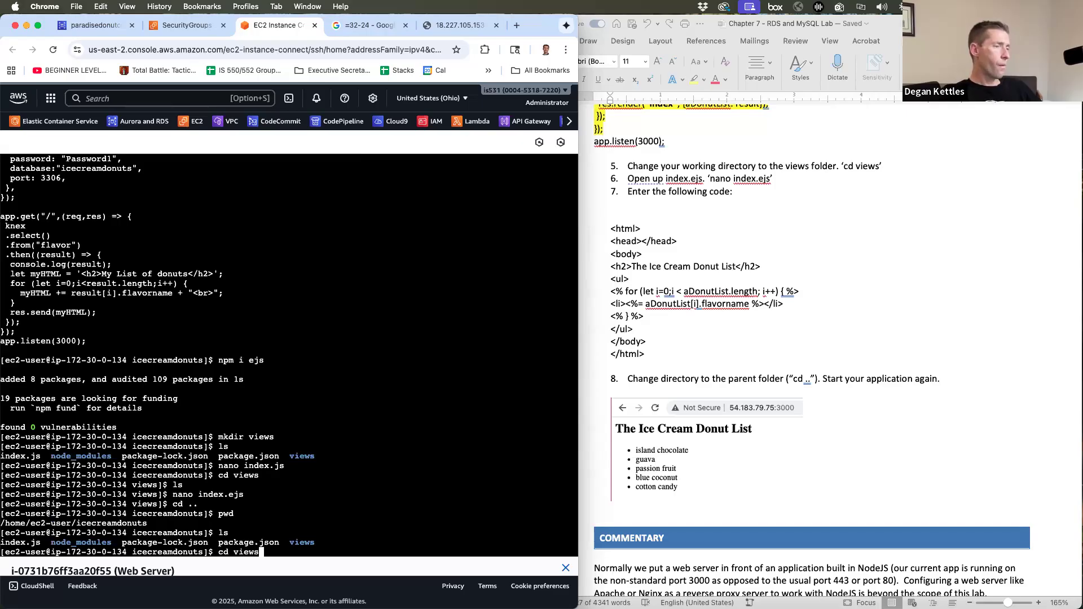
key(Up)
key(Up)
key(Up)
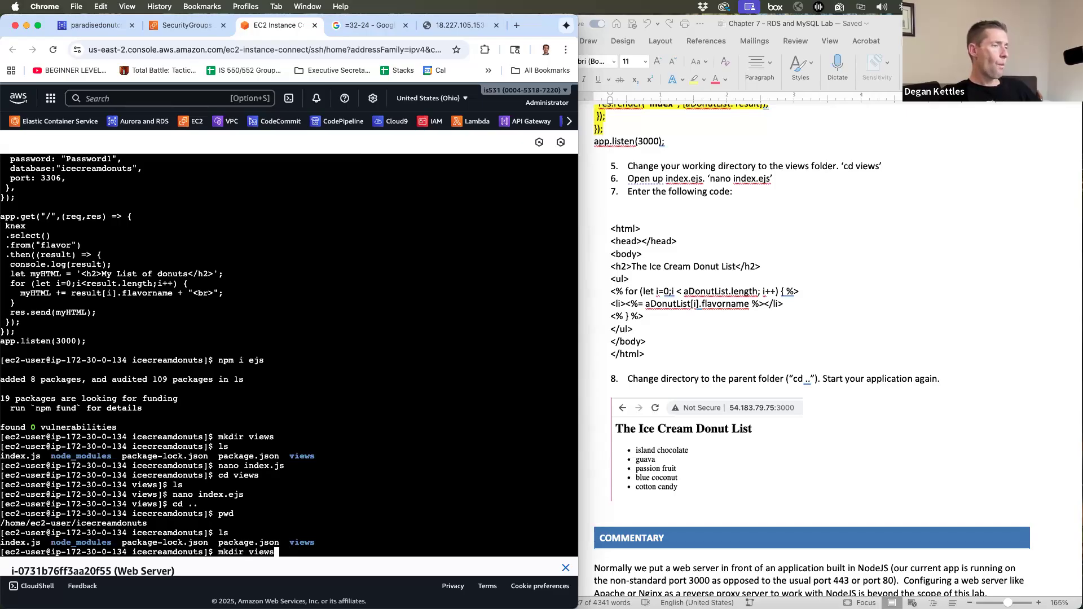
key(Up)
key(Up)
key(Return)
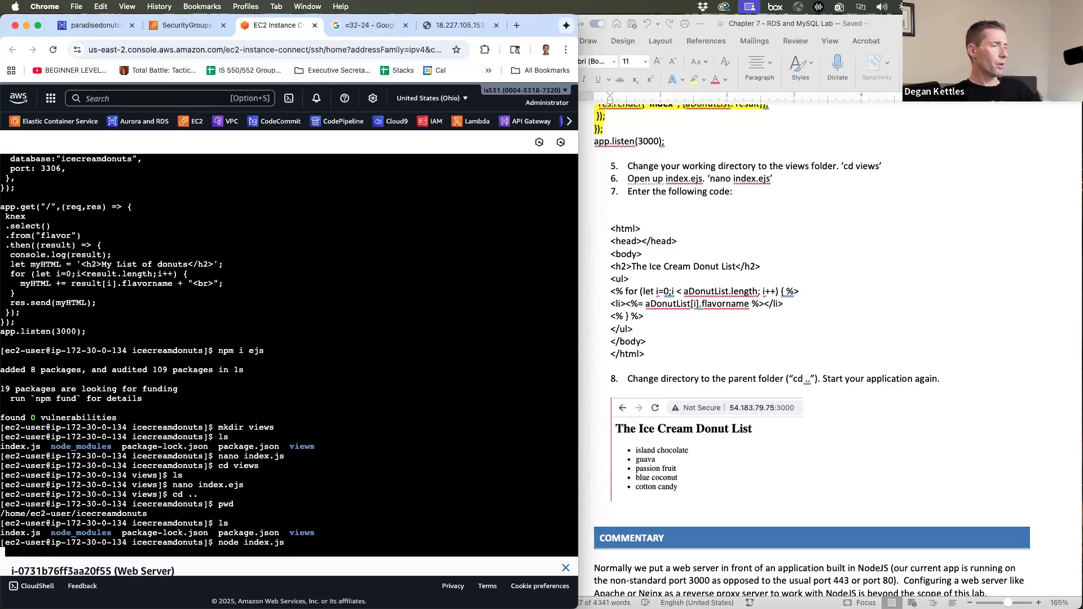
click(454, 25)
click(51, 50)
click(53, 50)
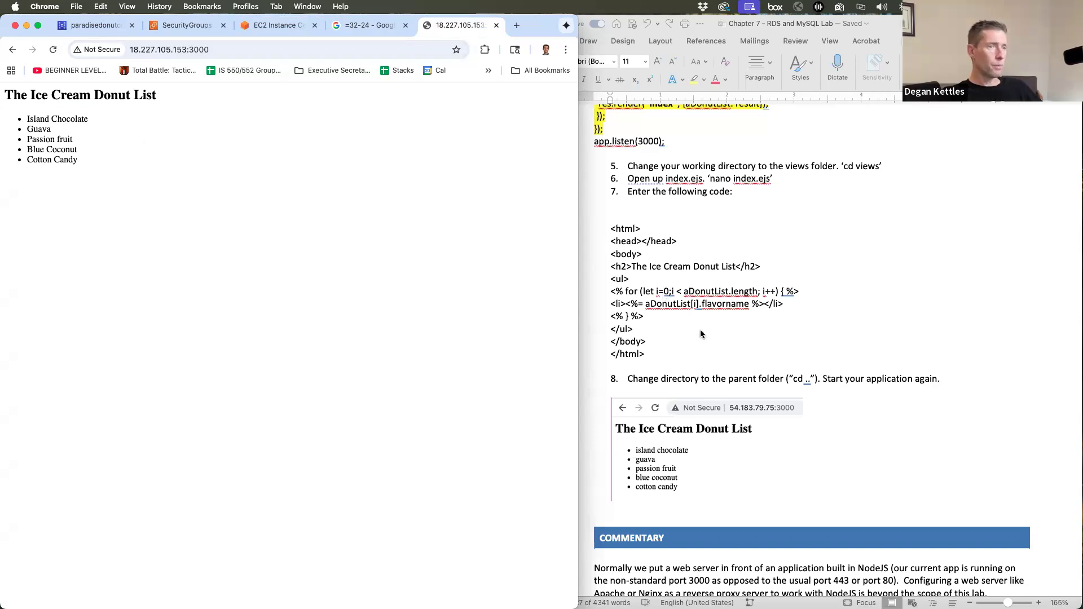
- Scroll the lab guide toward Delete Resources and back, then bring Word to the front
scroll(787, 350, down, 10)
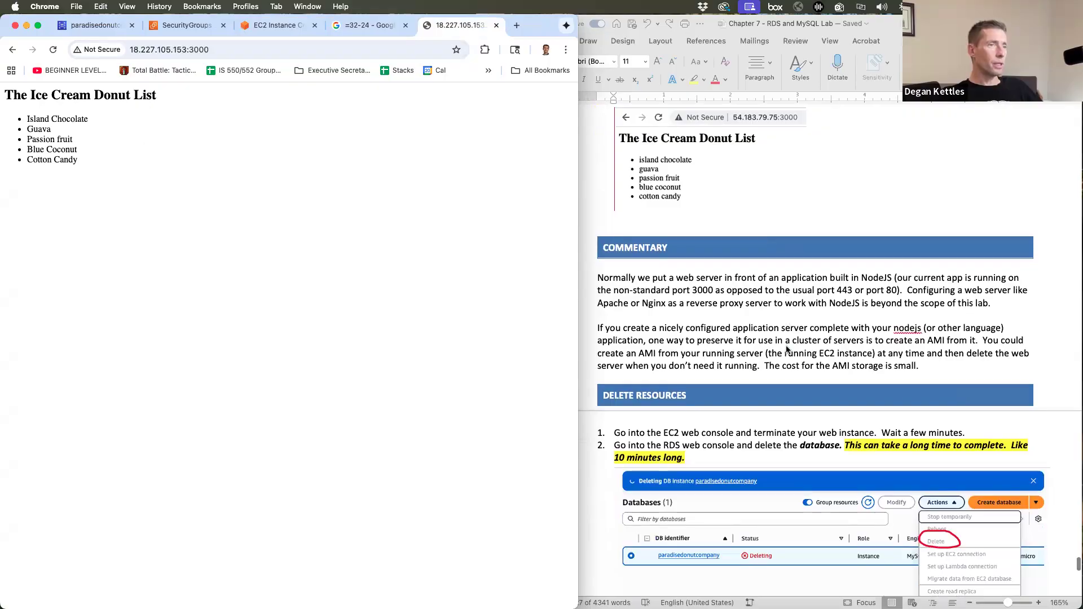
scroll(787, 351, up, 3)
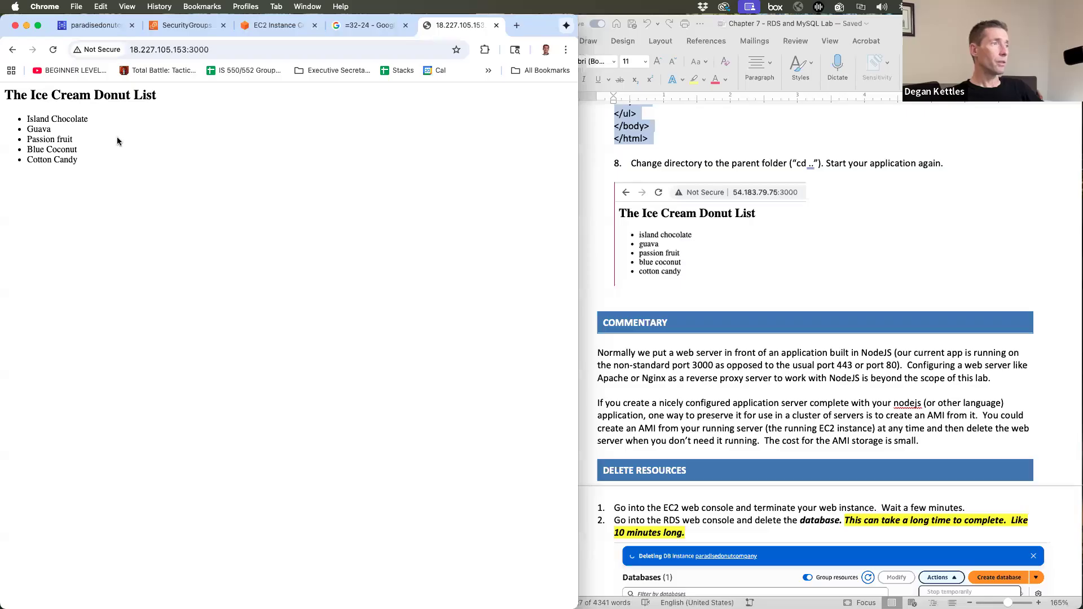
click(743, 160)
scroll(744, 160, up, 20)
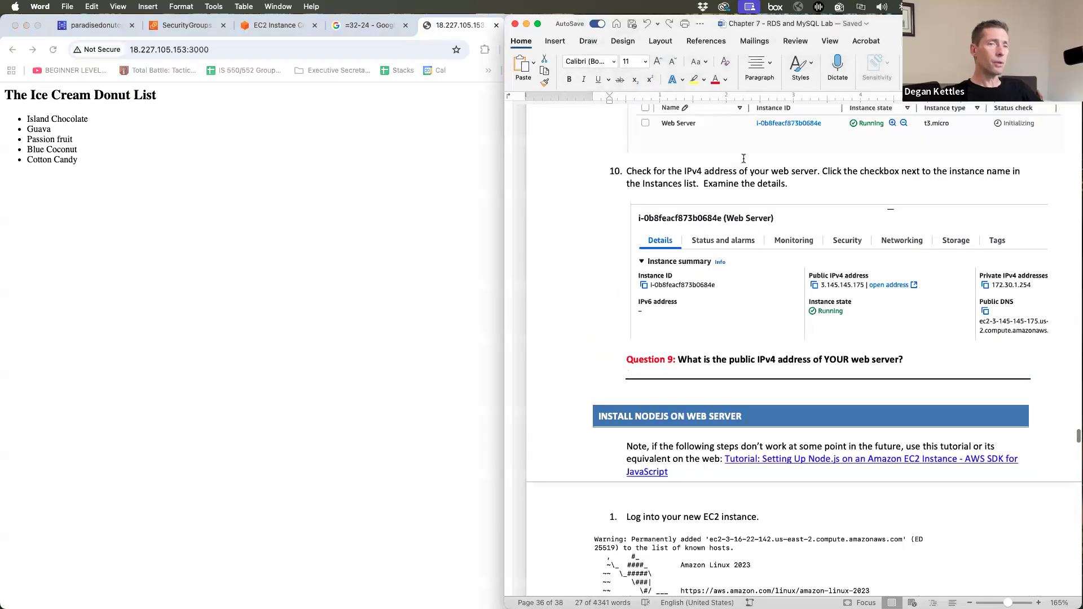
- Scroll the Word lab document down to the DELETE RESOURCES instructions
scroll(744, 160, up, 15)
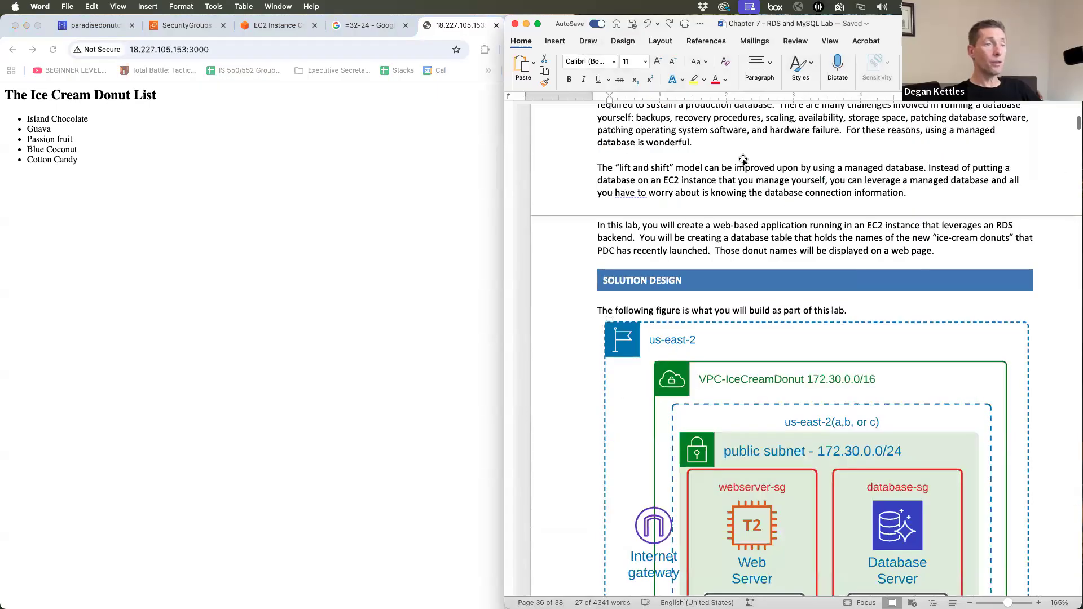
scroll(818, 295, down, 5)
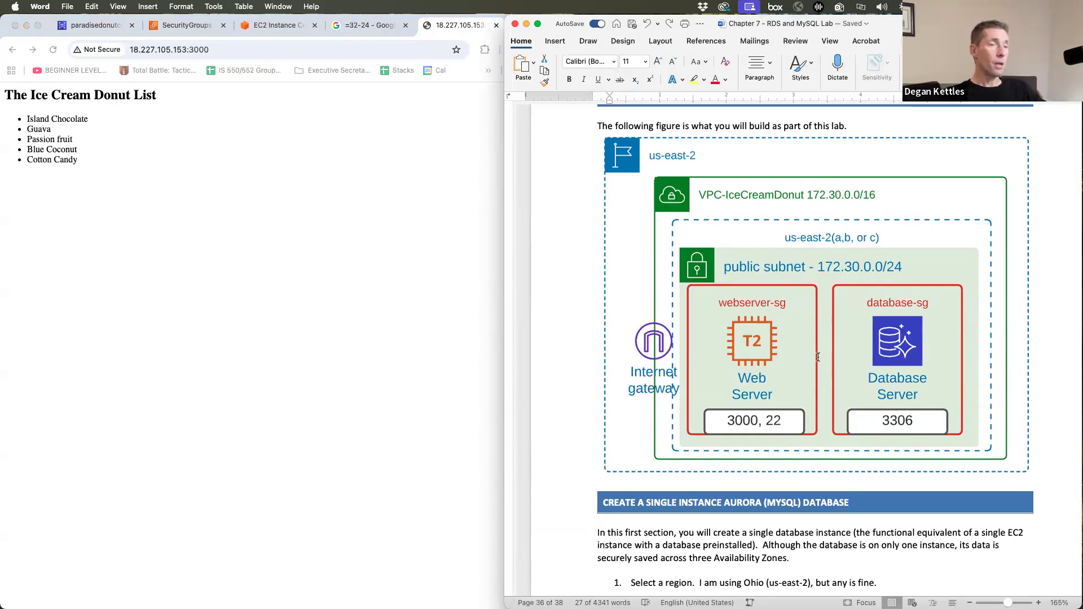
scroll(818, 360, down, 20)
scroll(819, 360, down, 20)
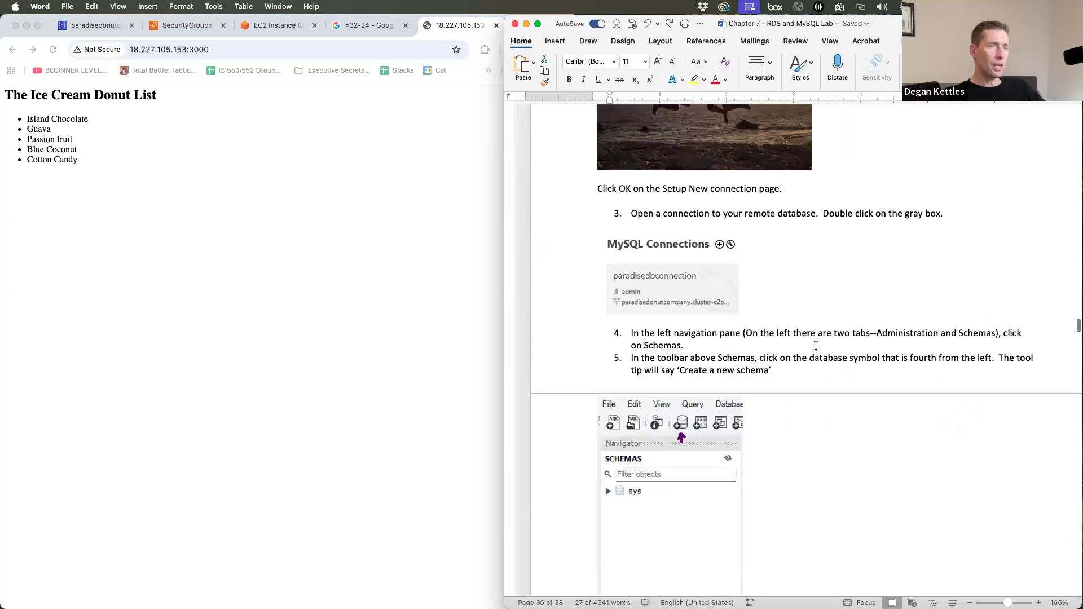
scroll(810, 305, down, 20)
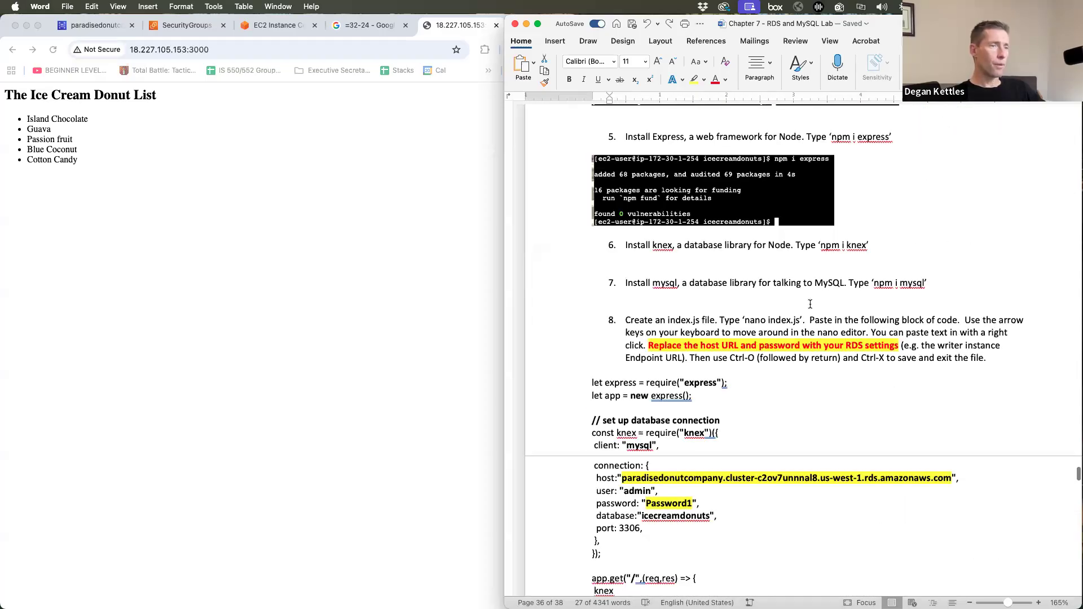
scroll(811, 304, down, 20)
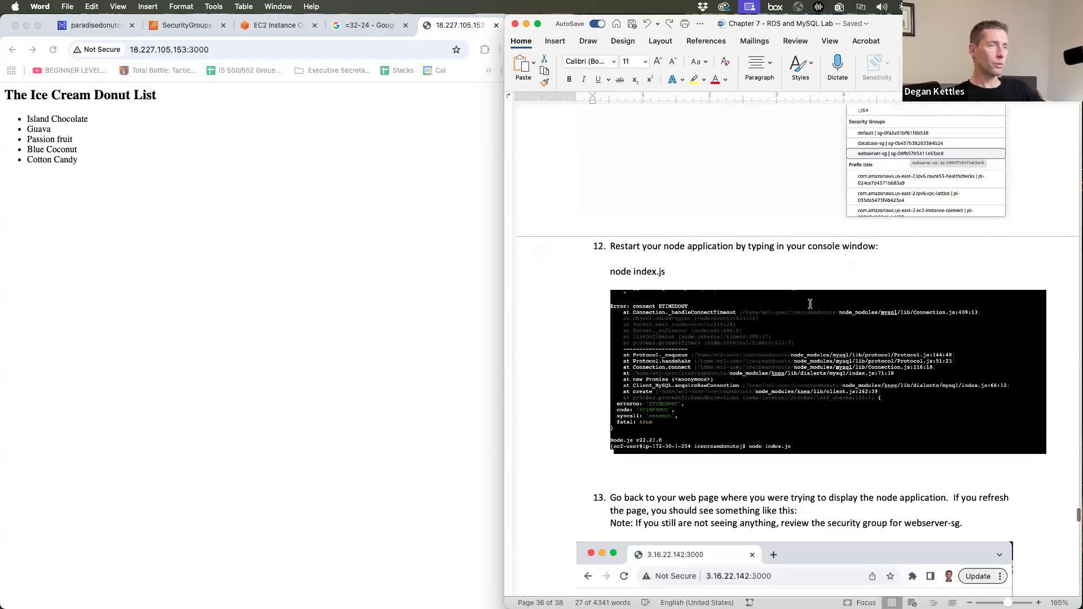
scroll(811, 305, down, 20)
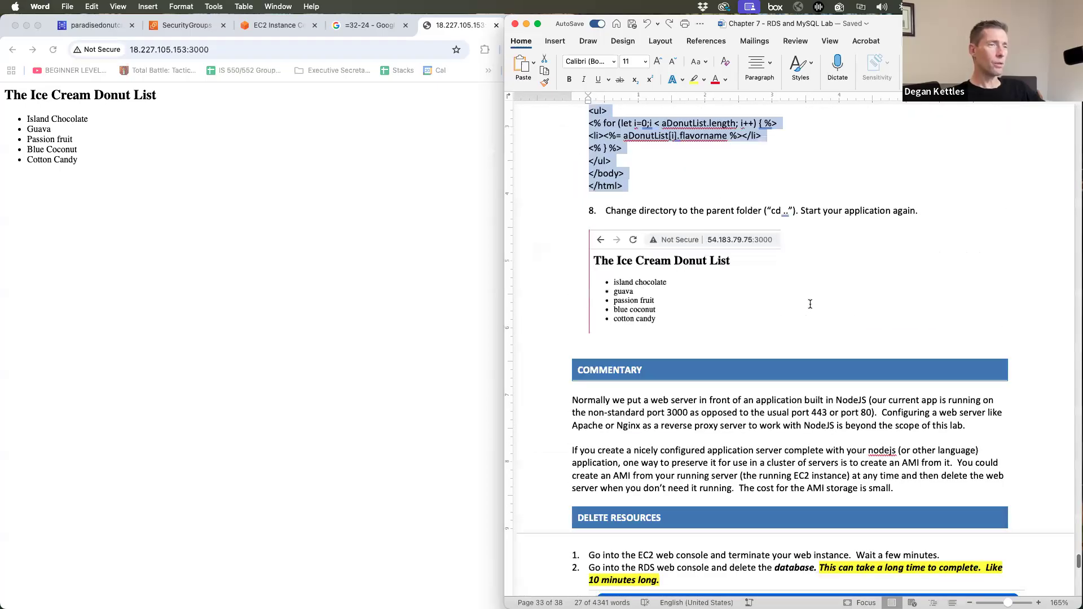
scroll(810, 305, up, 5)
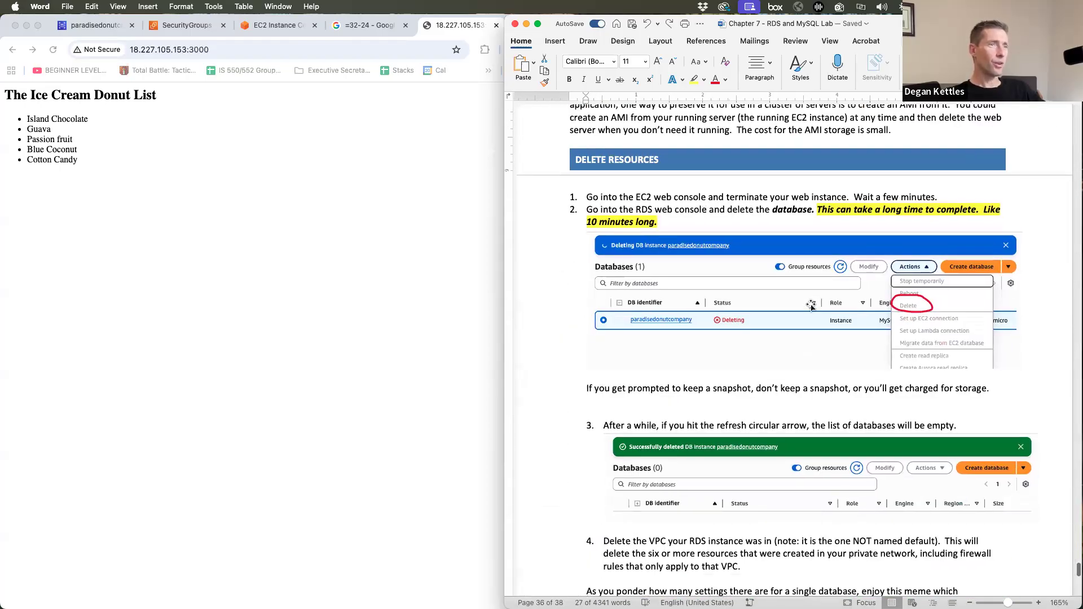
scroll(811, 307, down, 3)
- Close the EC2 Instance Connect terminal tab and the leftover calculator search tab
click(243, 122)
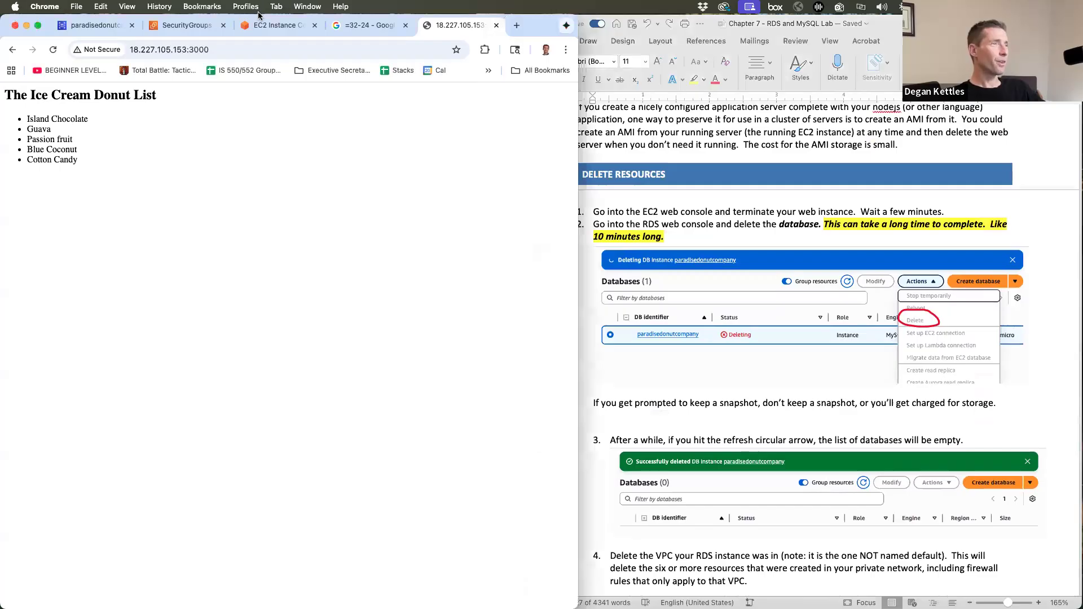
click(260, 24)
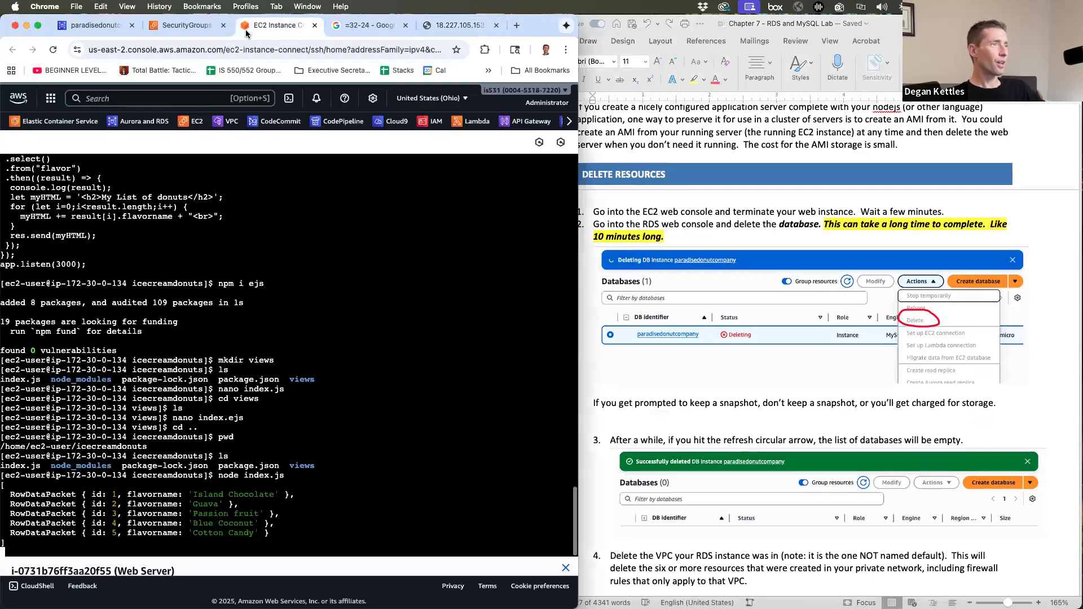
click(314, 26)
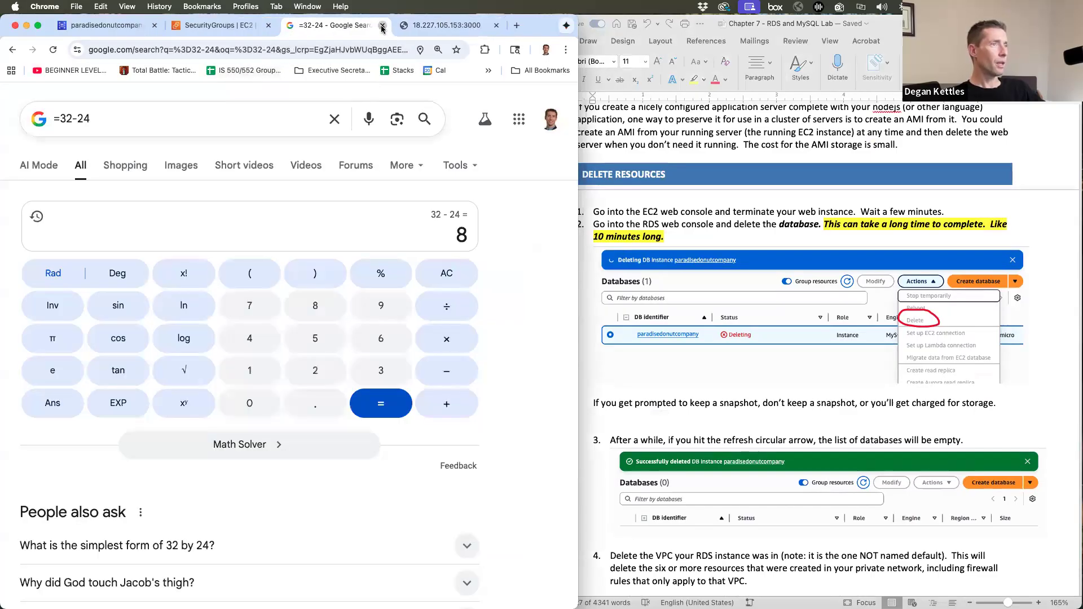
click(382, 27)
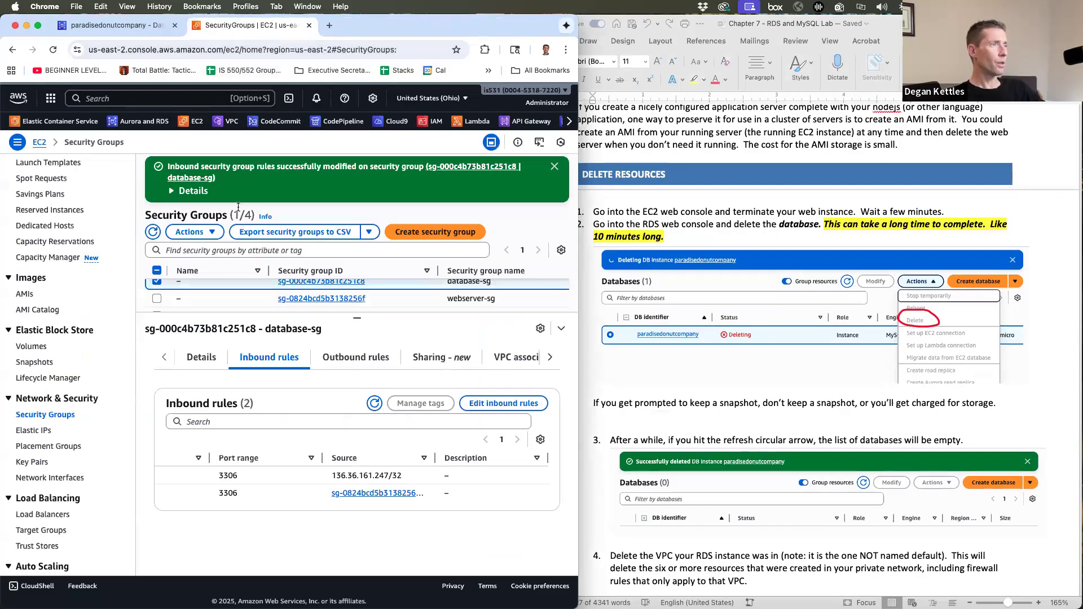
- Terminate the Web Server instance from the EC2 Instances list
scroll(194, 396, up, 1)
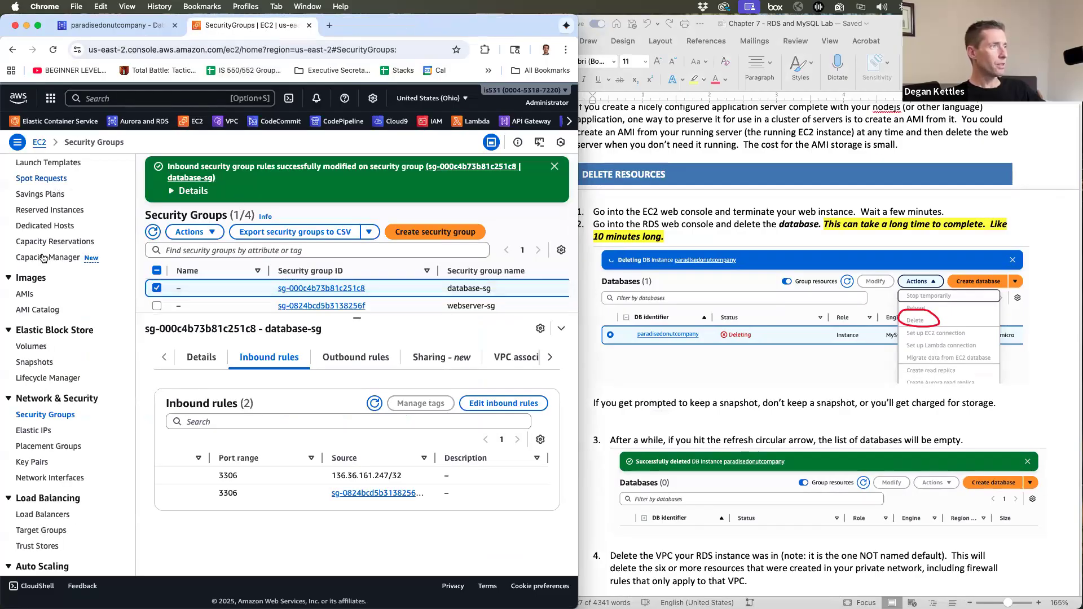
scroll(40, 276, up, 5)
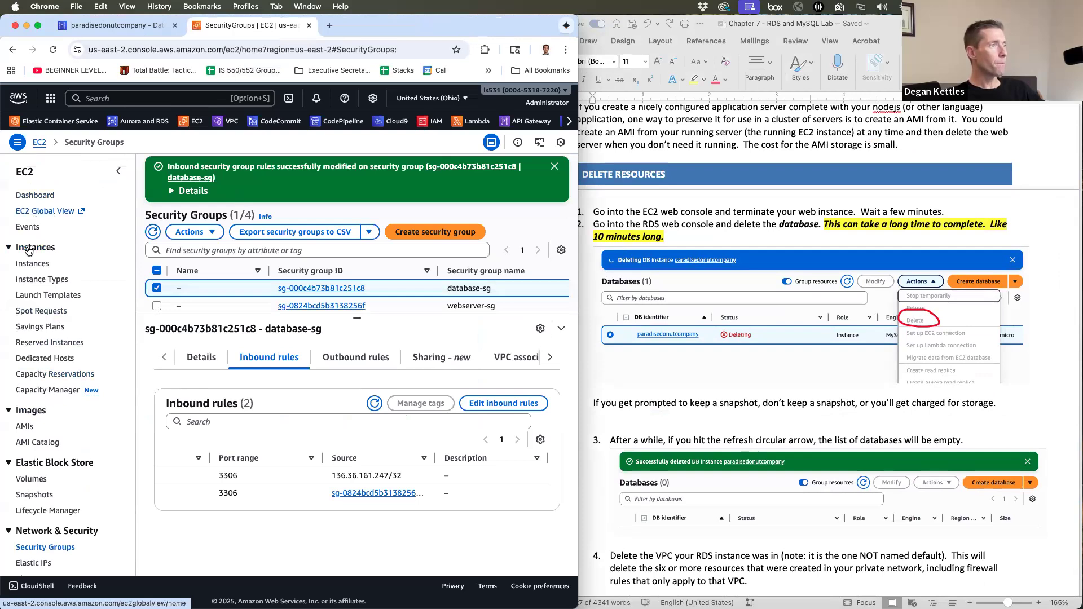
click(29, 265)
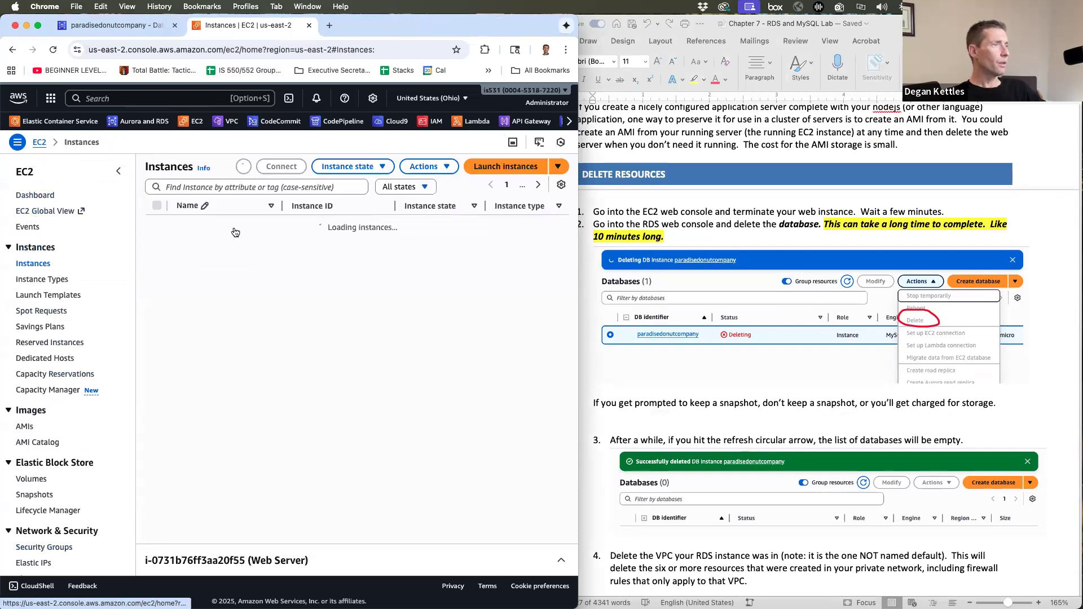
click(334, 184)
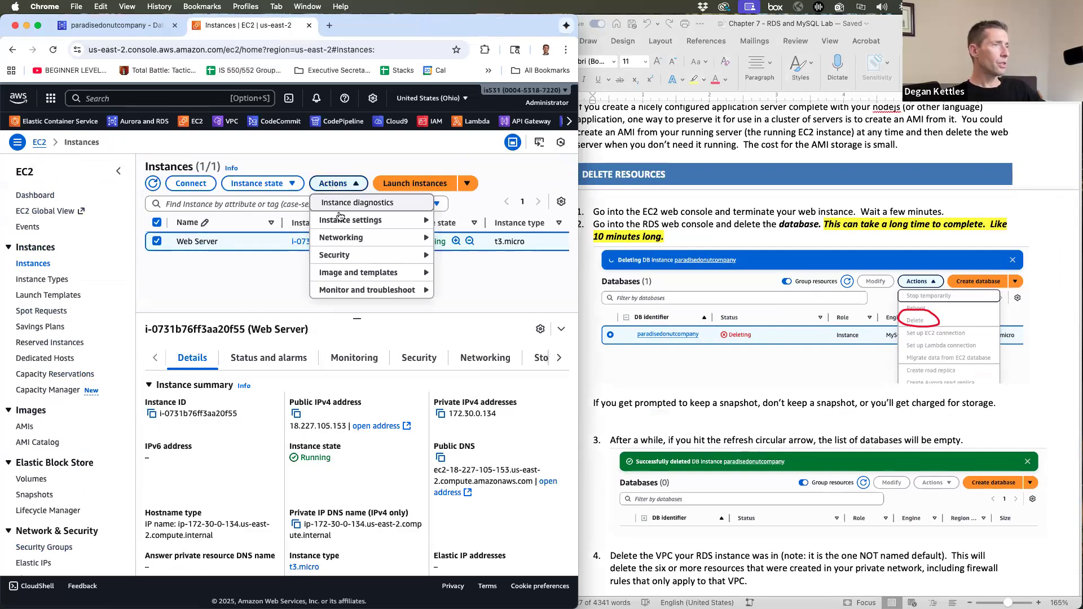
click(267, 184)
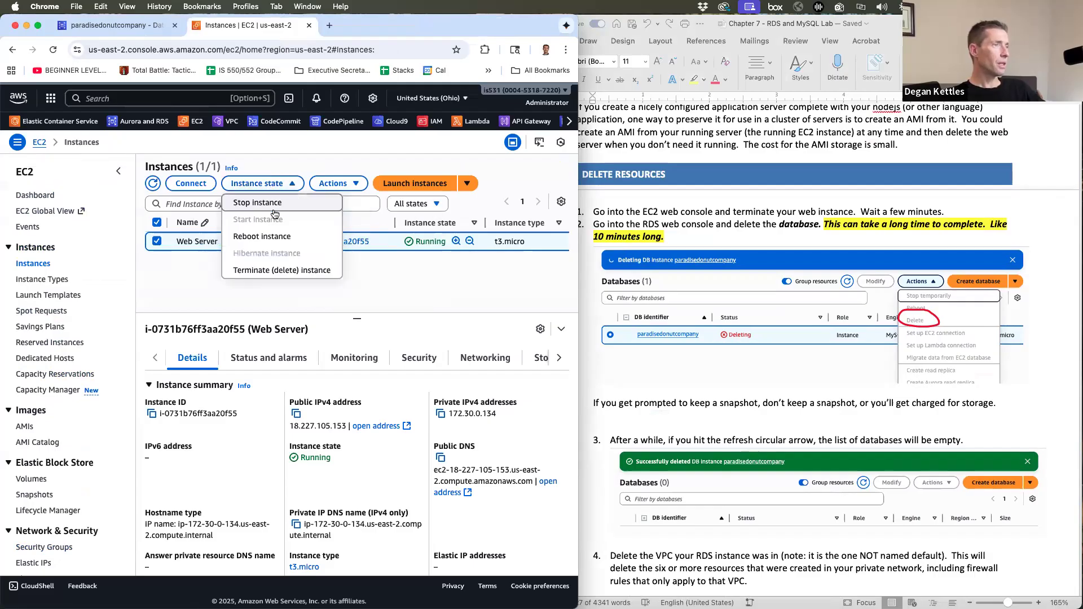
click(280, 272)
click(510, 464)
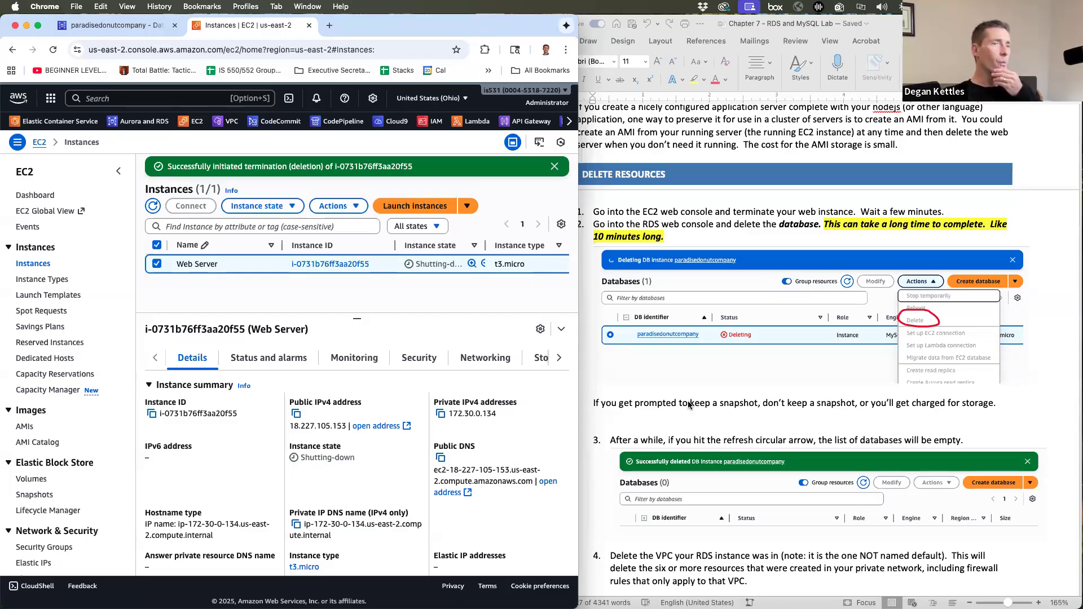
click(754, 243)
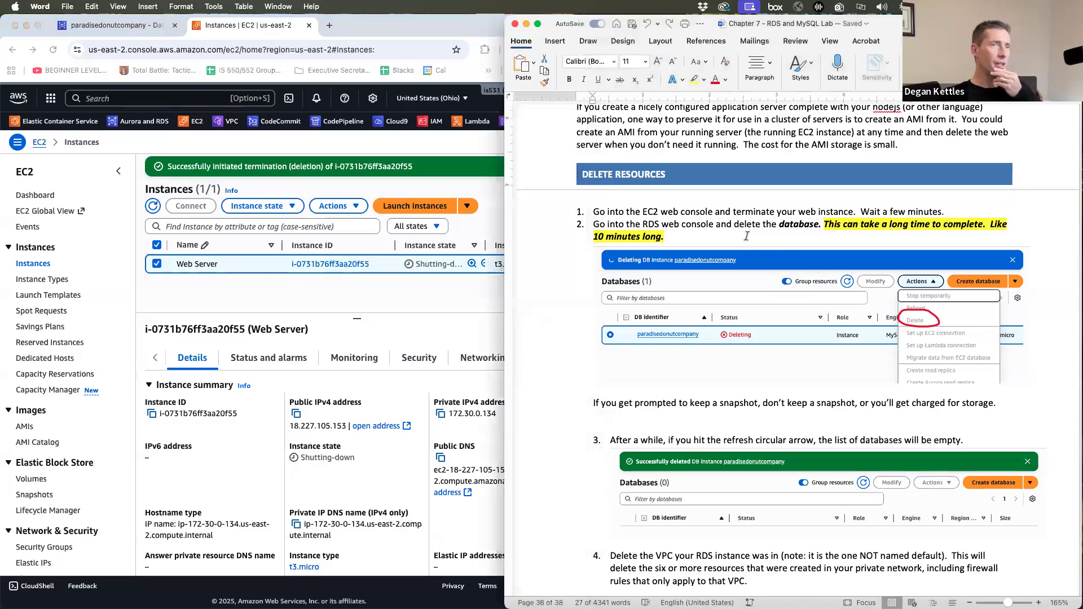
scroll(747, 236, down, 1)
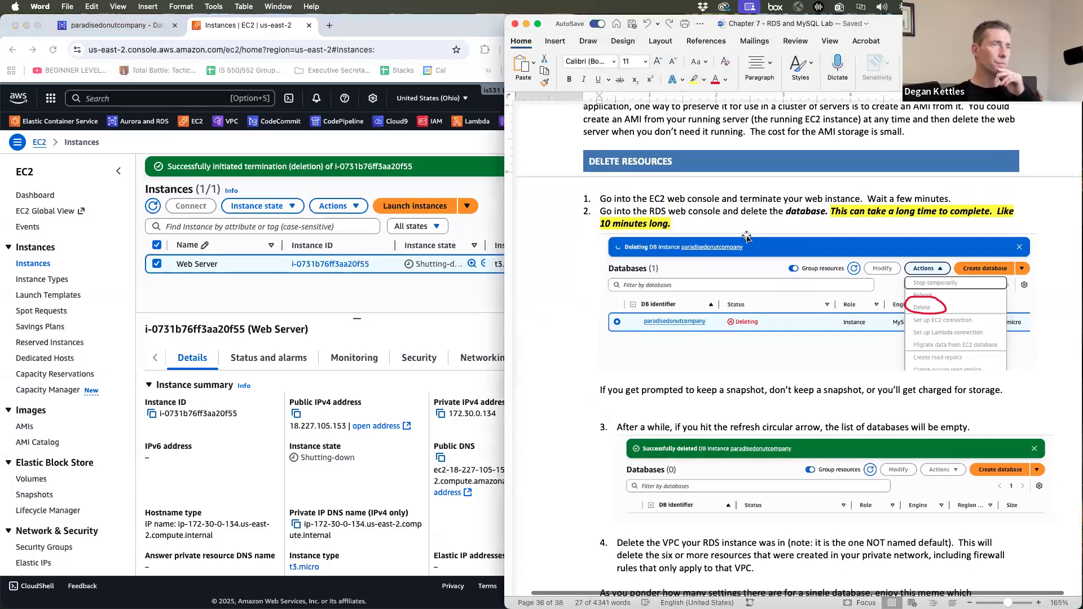
scroll(752, 239, down, 3)
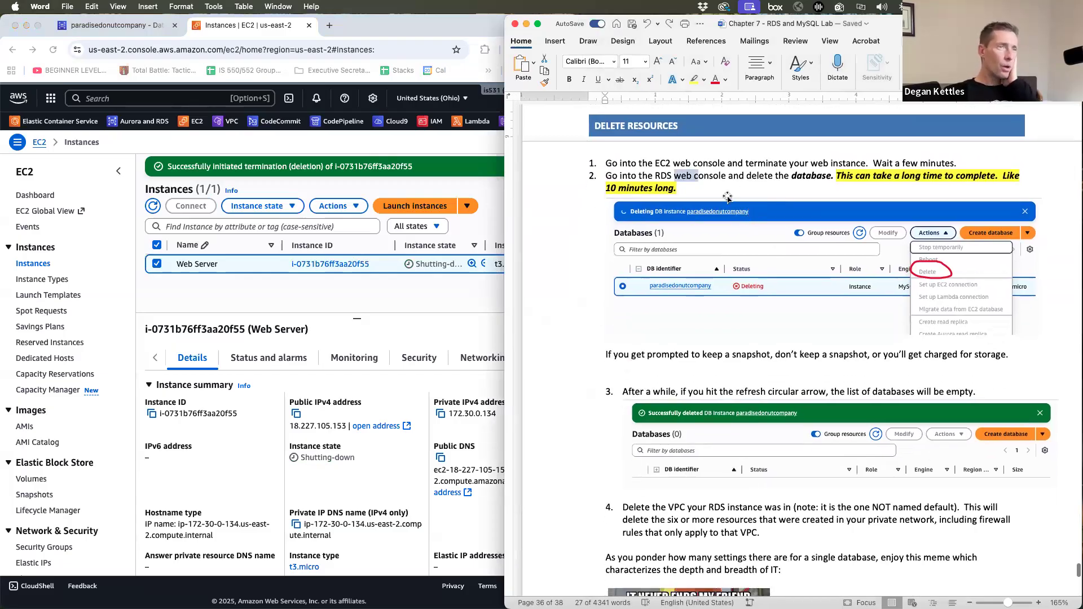
click(717, 185)
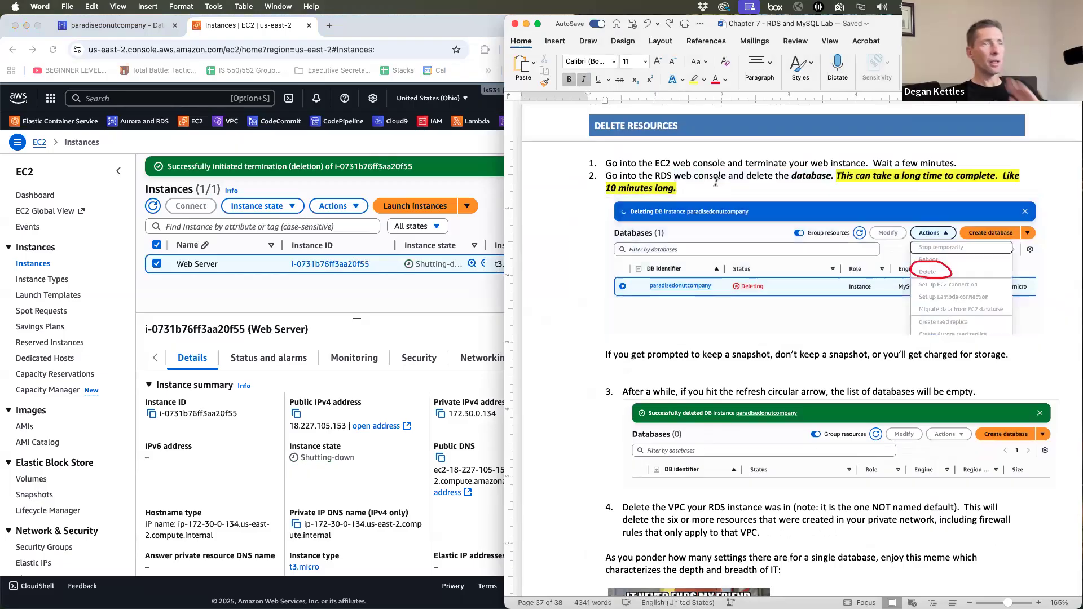
click(283, 143)
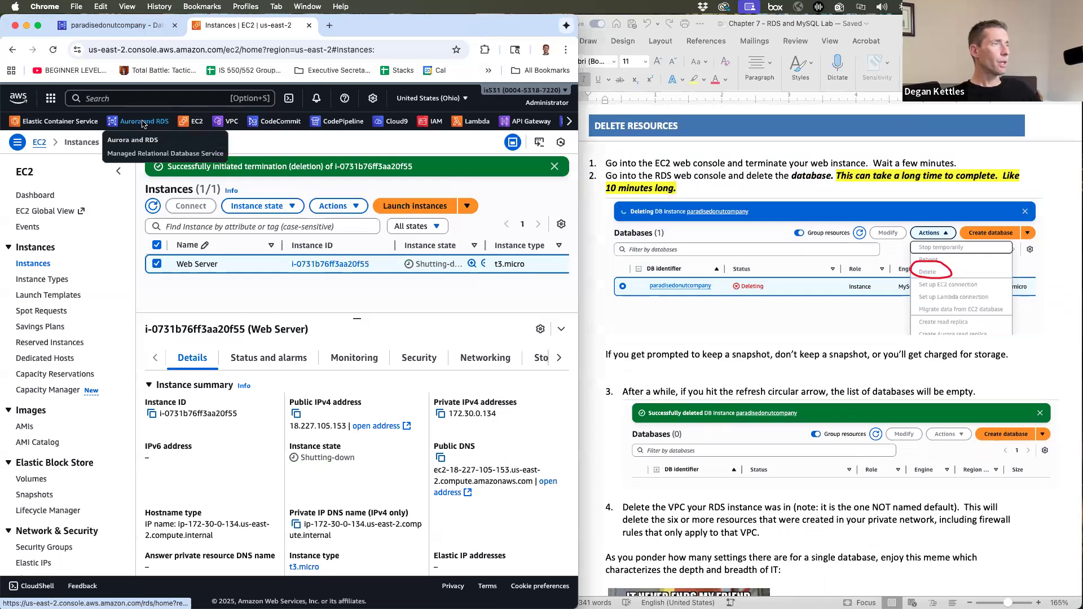
- Open RDS DB instances, select paradisedonutcompany and open its Actions menu
click(141, 121)
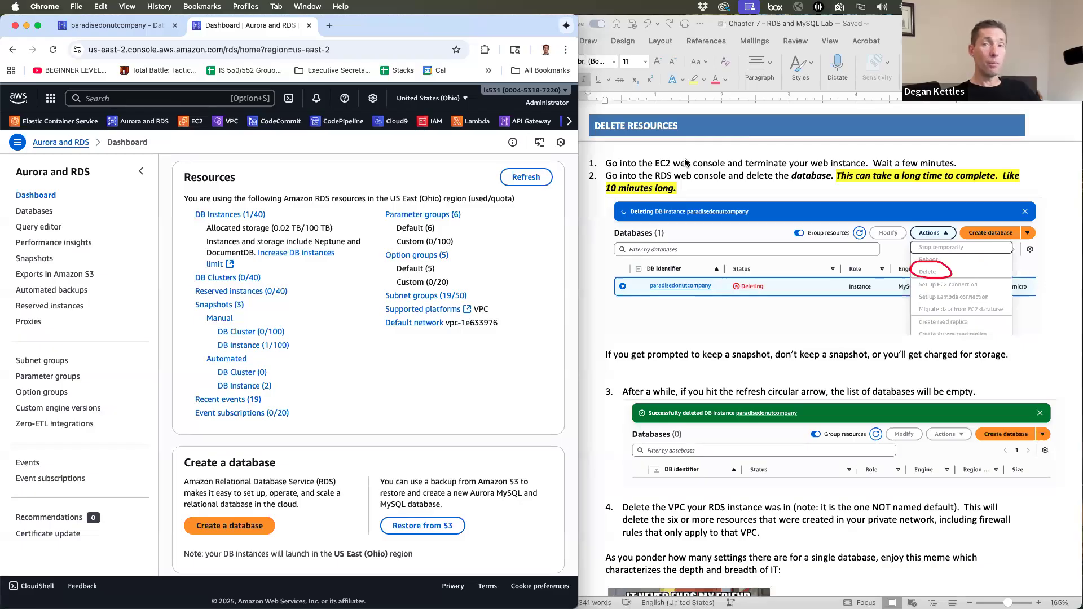
click(212, 215)
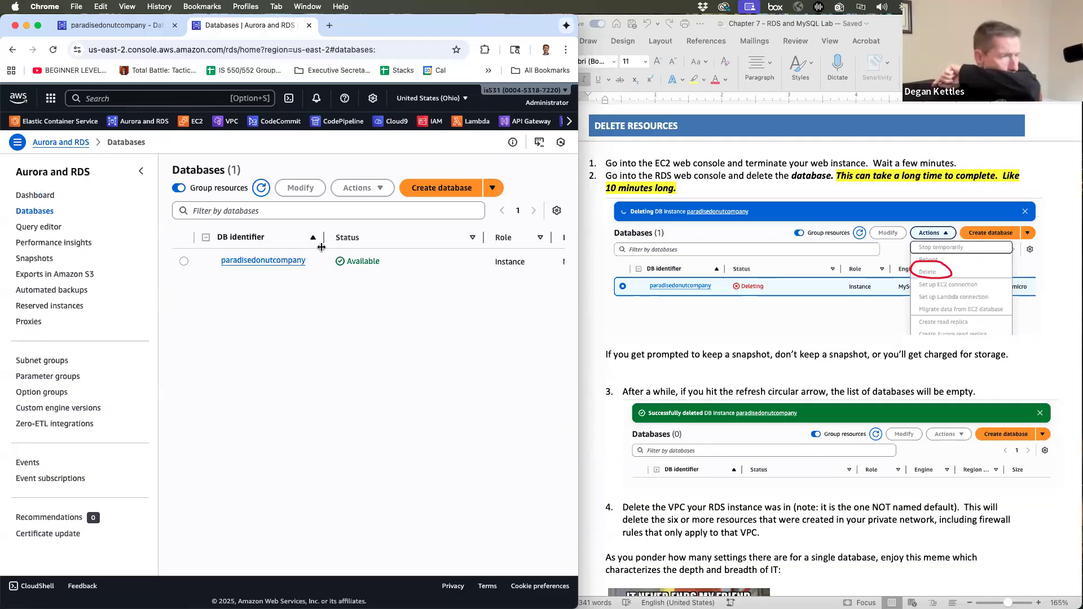
click(184, 261)
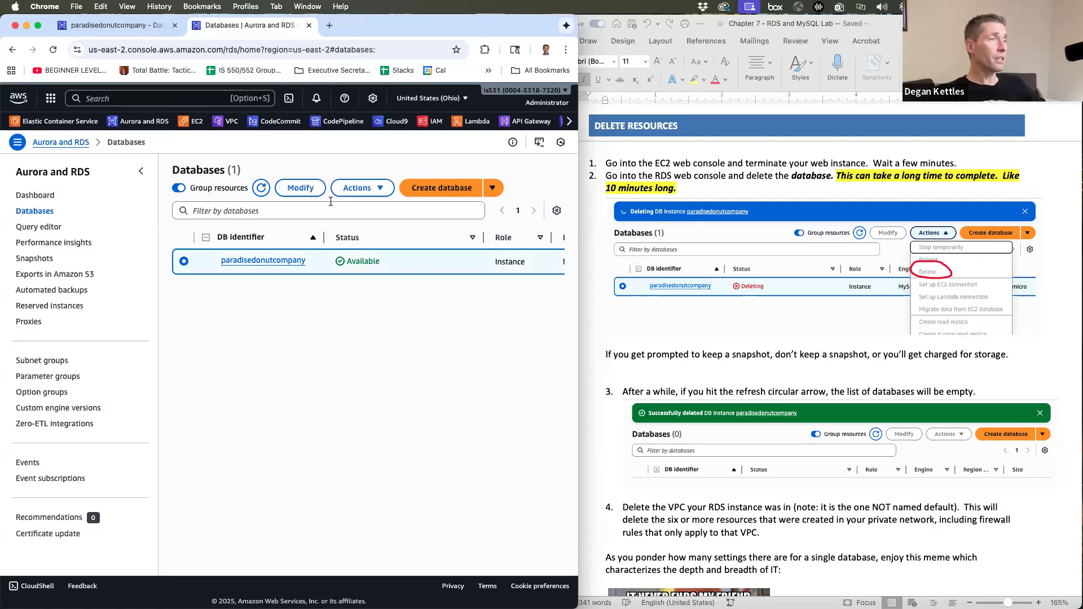
click(354, 188)
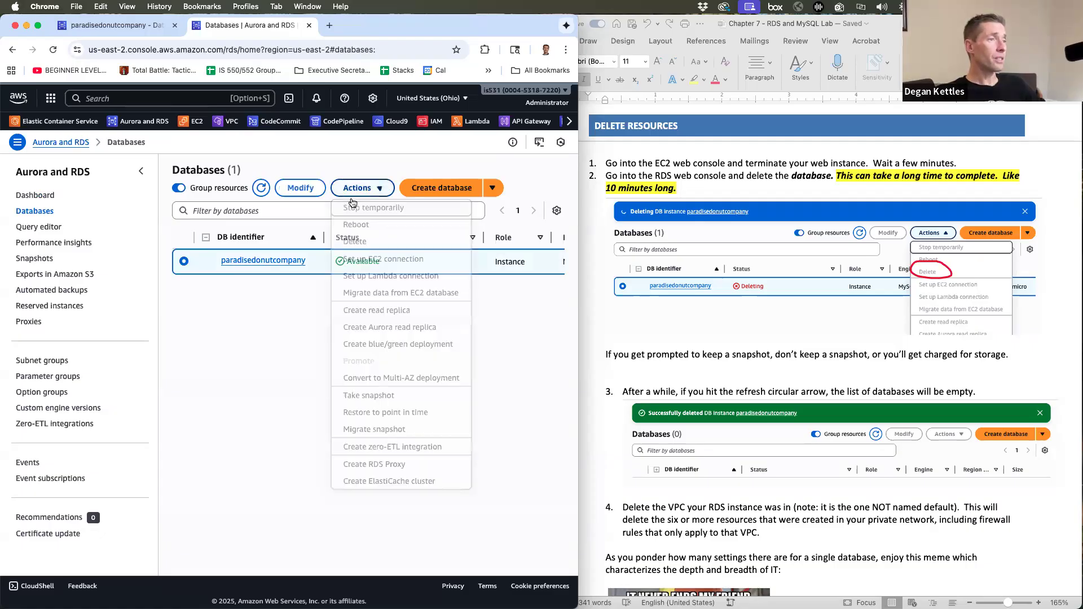
- Choose Delete for paradisedonutcompany, skipping the final snapshot and automated backups, and acknowledge
click(362, 243)
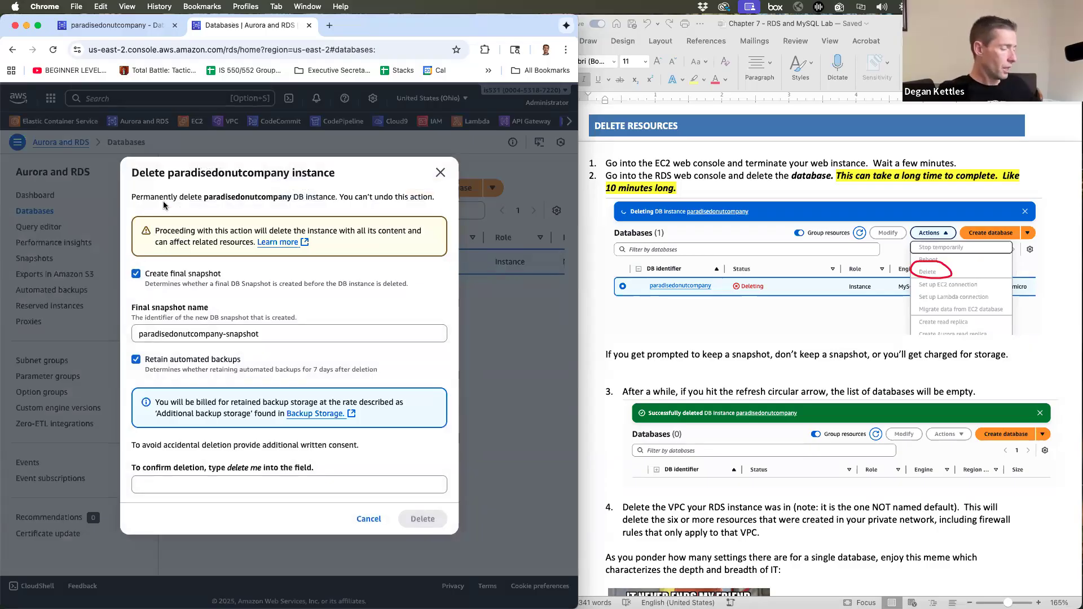
key(super+shift+4)
drag(131, 153, 457, 536)
click(136, 274)
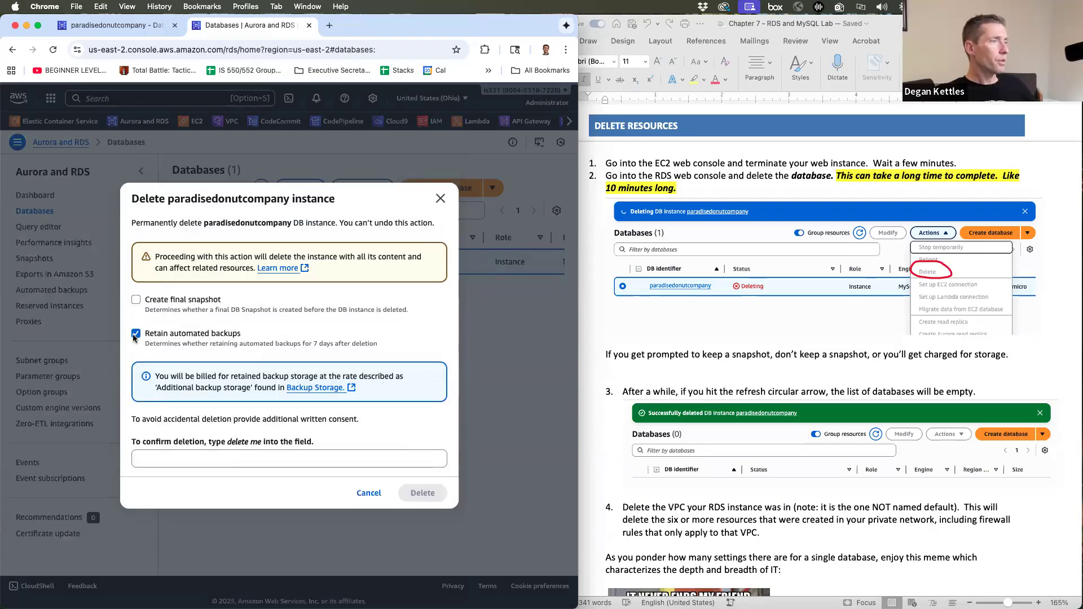
click(136, 334)
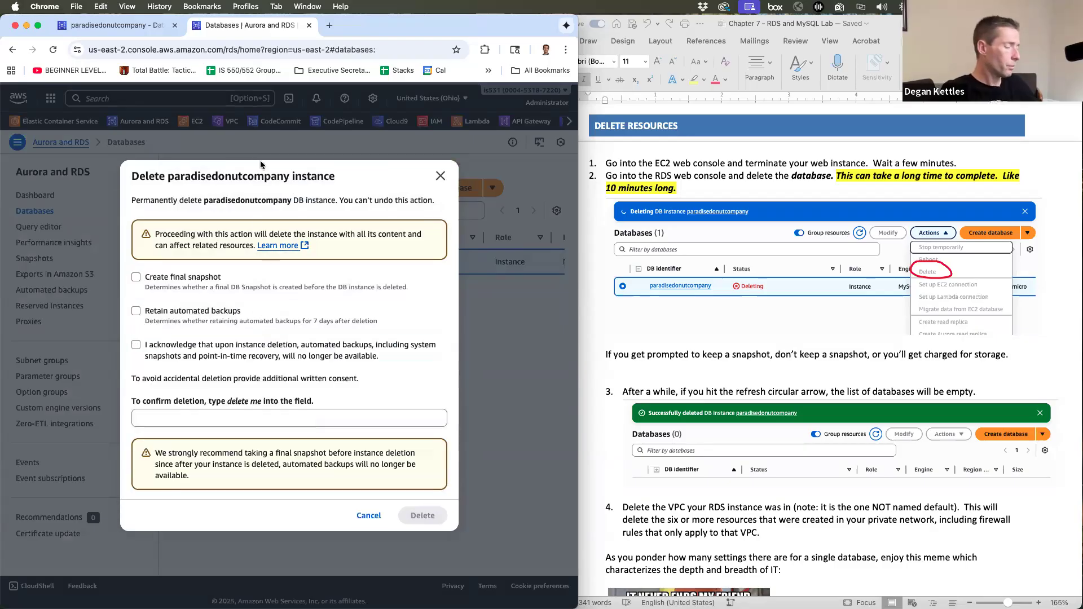
key(super+shift+4)
drag(125, 160, 460, 536)
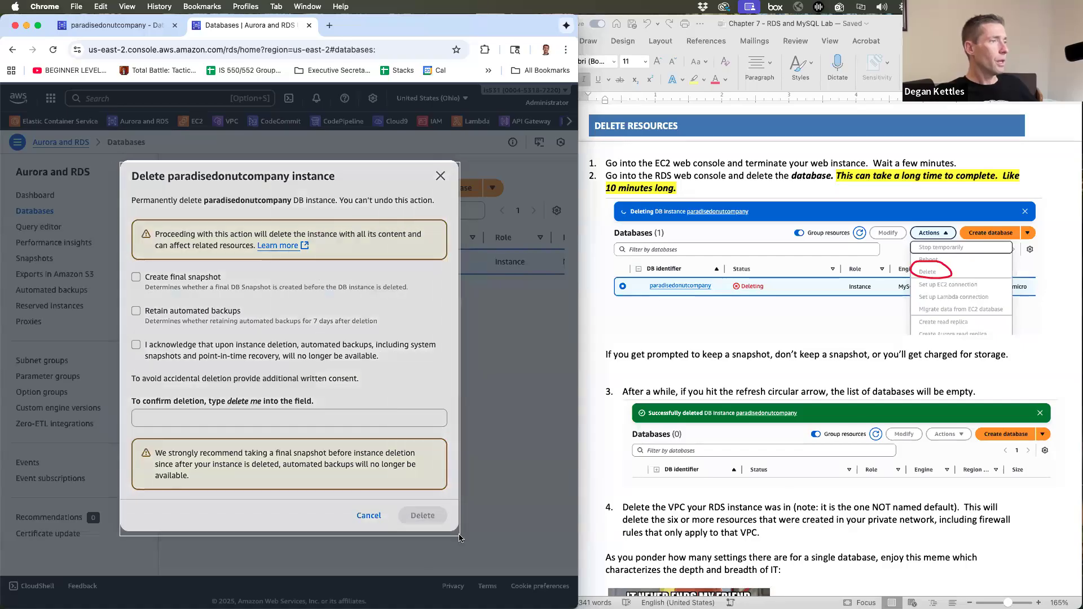
click(136, 345)
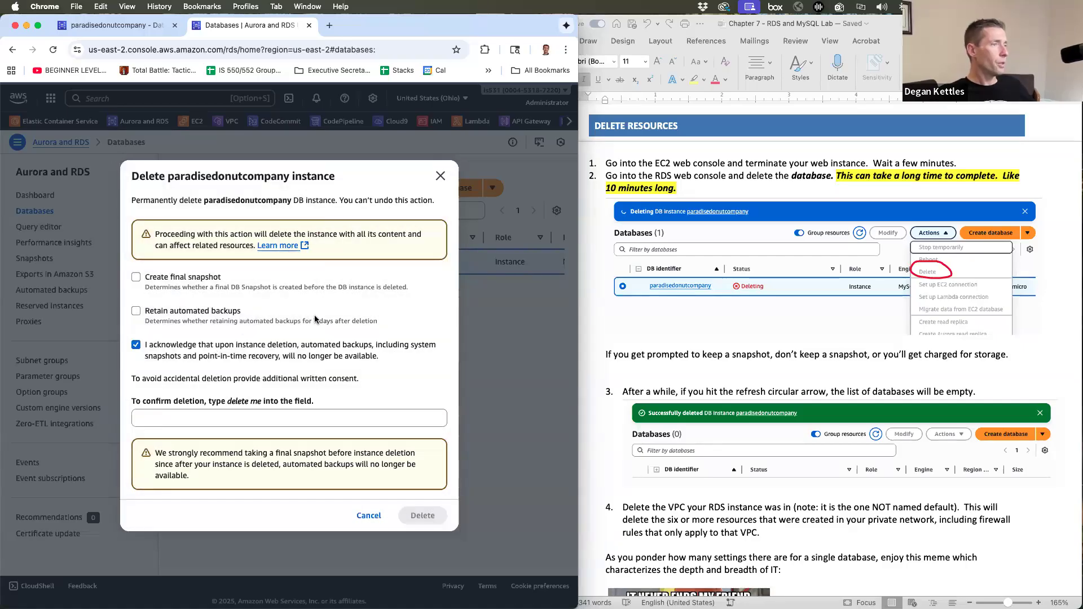
- Enter 'delete me' in the confirmation field and confirm deleting the database
click(179, 424)
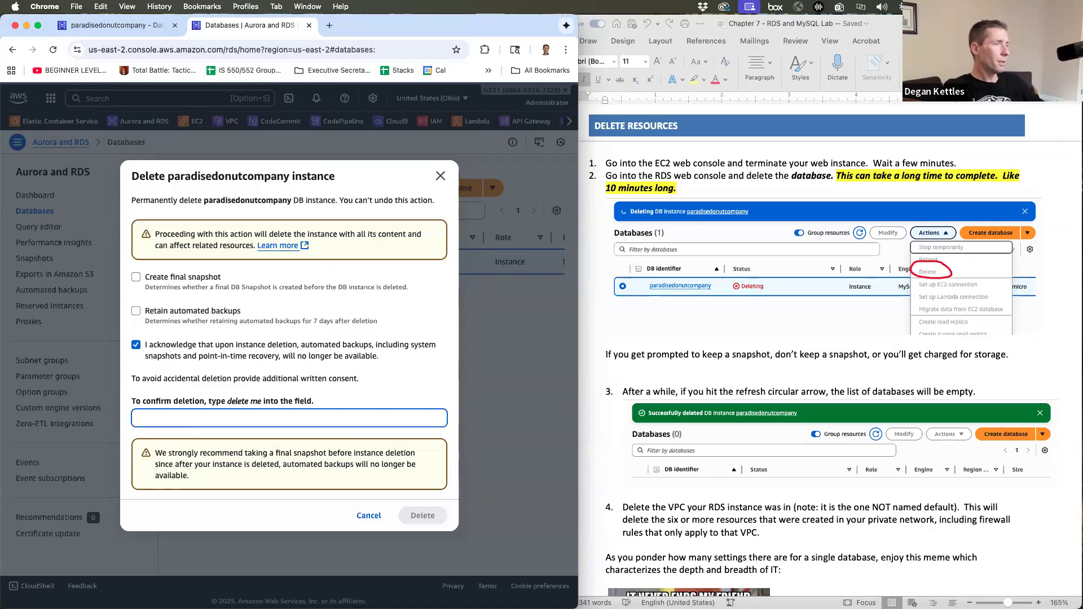
text(delete me)
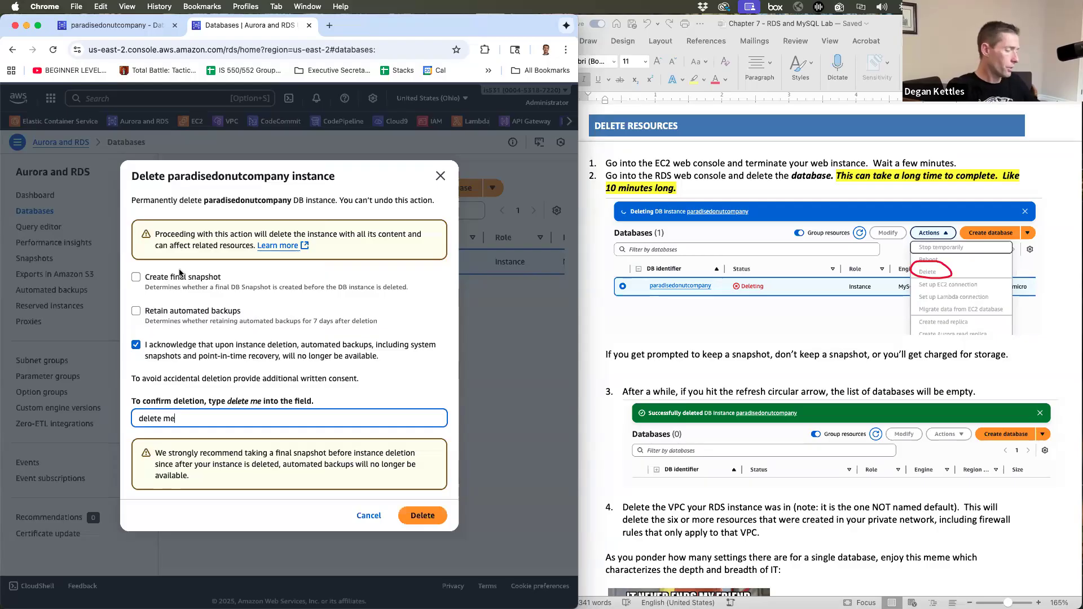
key(ctrl)
key(ctrl)
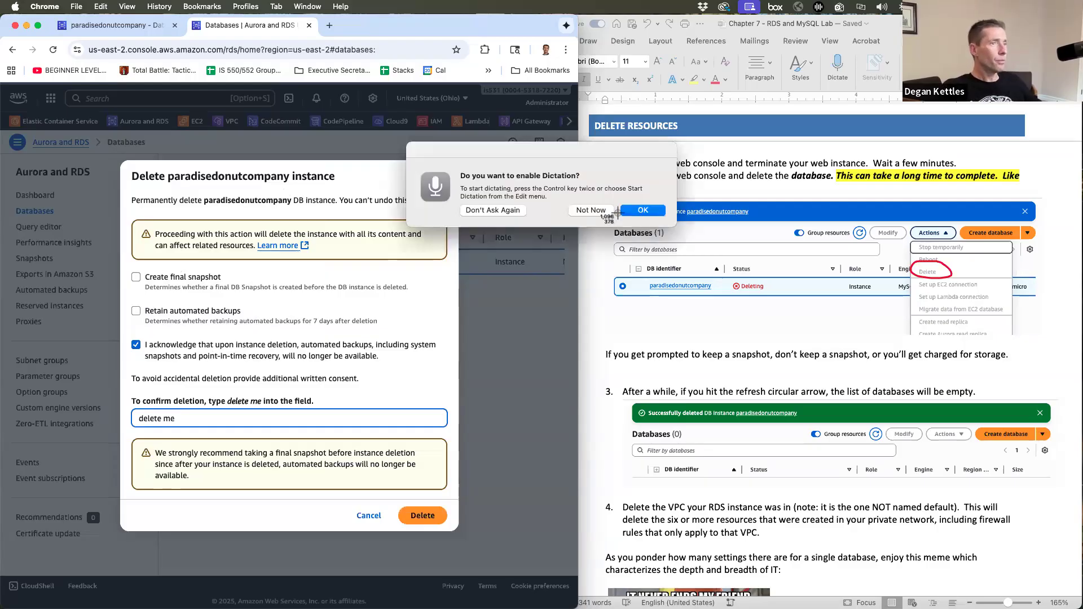
click(591, 211)
key(super+shift+4)
drag(119, 159, 467, 541)
click(418, 515)
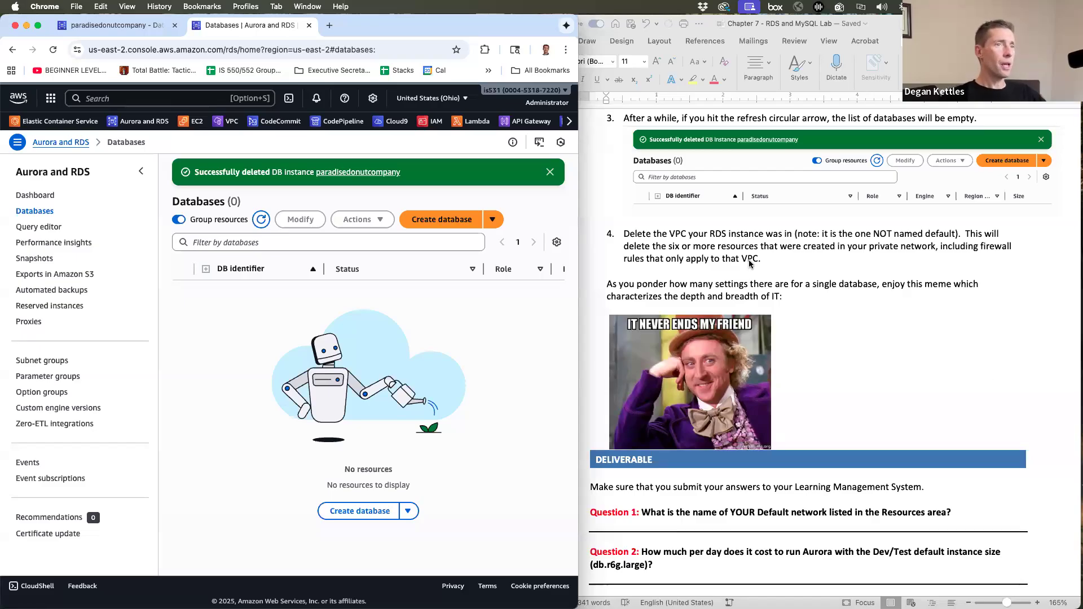
- Go to the VPC console and bring up the Your VPCs list
scroll(750, 260, up, 1)
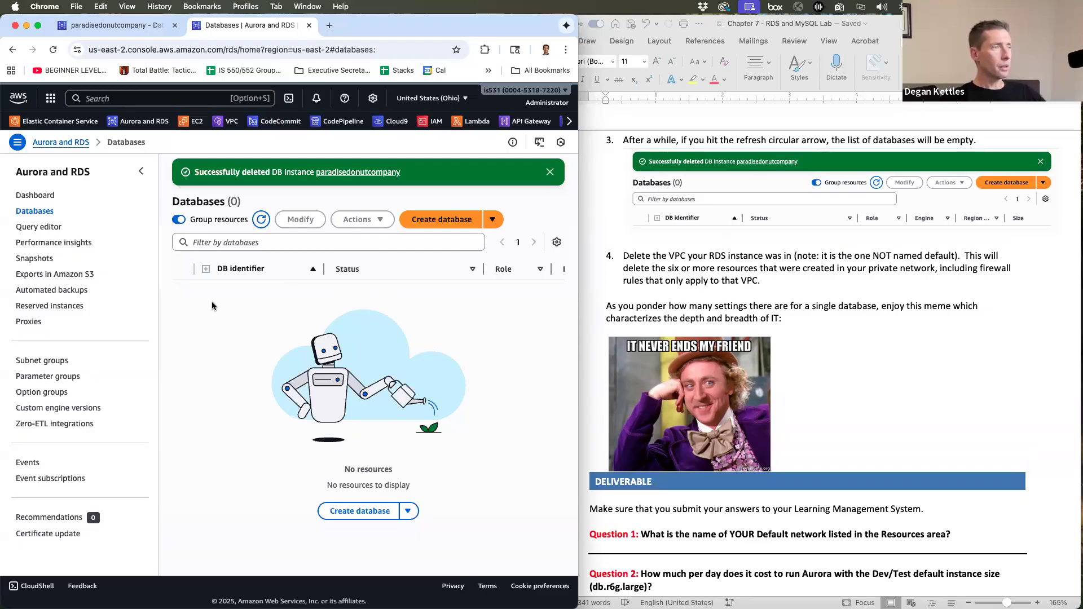
click(230, 124)
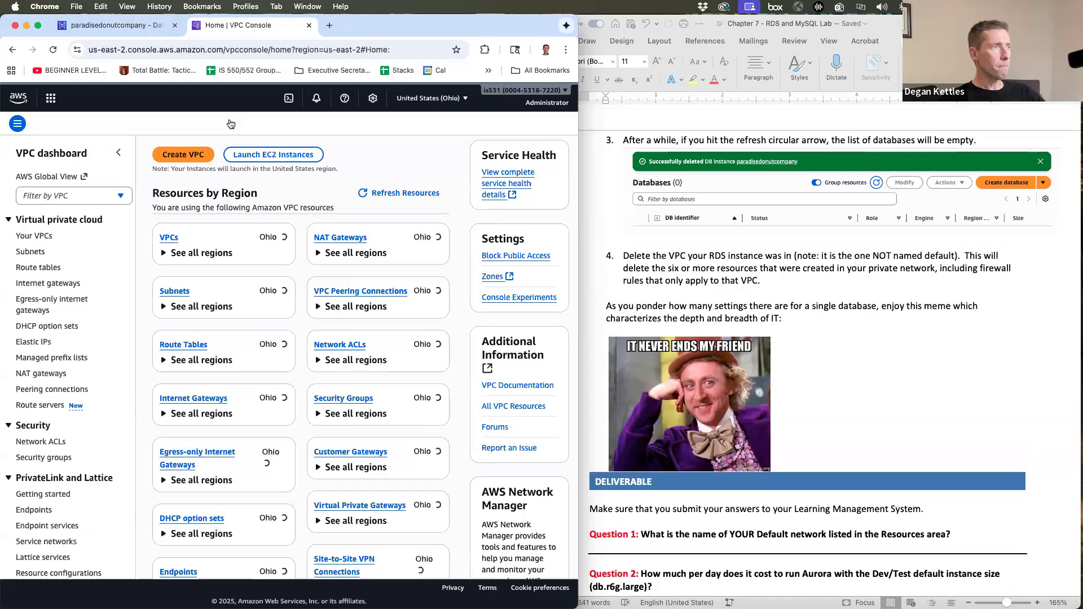
click(172, 258)
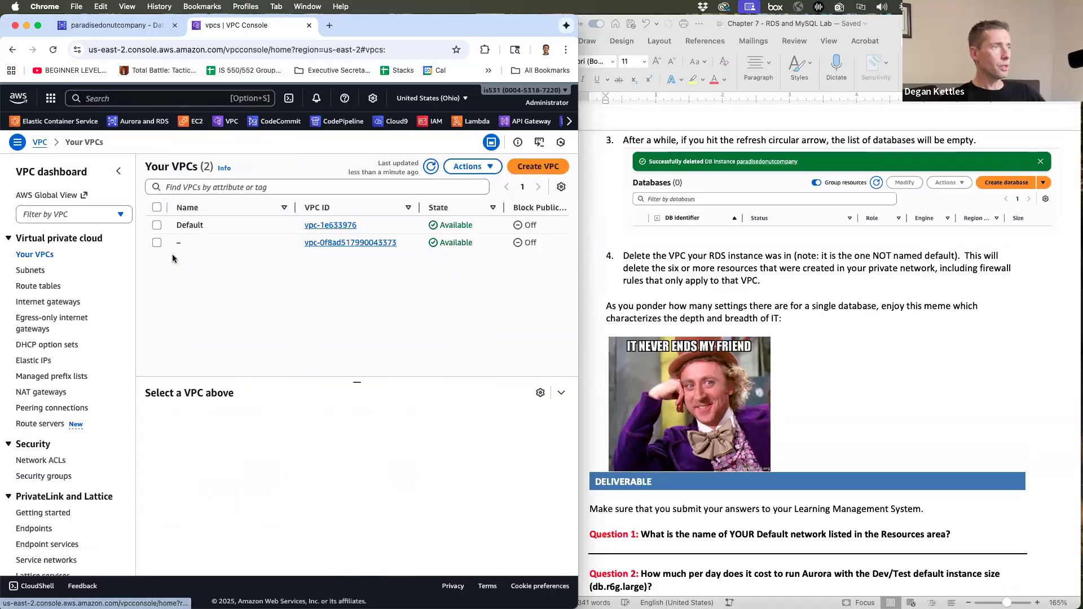
scroll(295, 257, right, 2)
scroll(294, 256, right, 10)
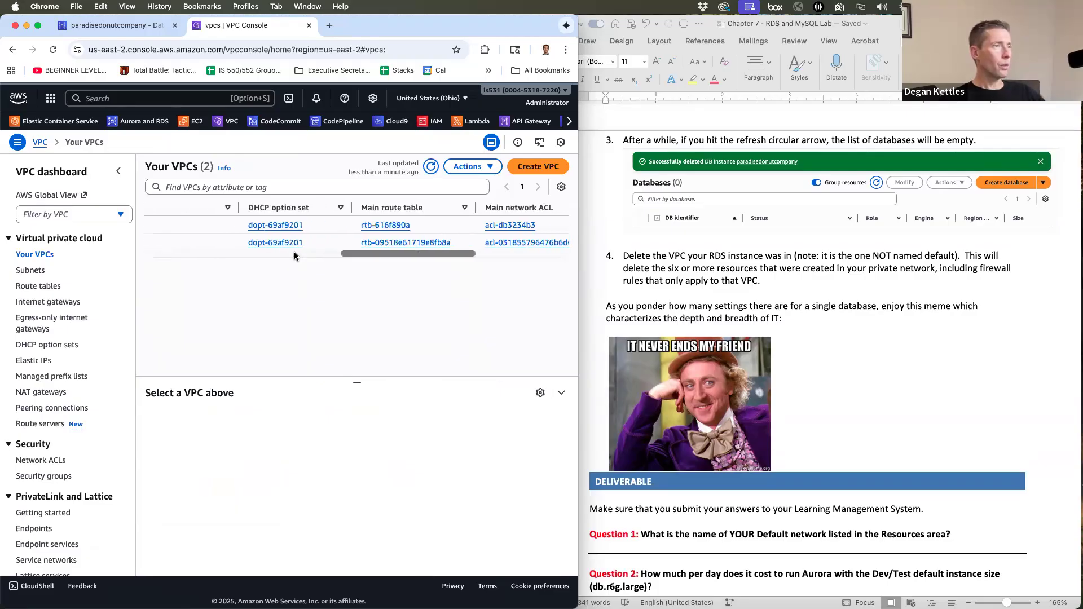
scroll(295, 257, right, 5)
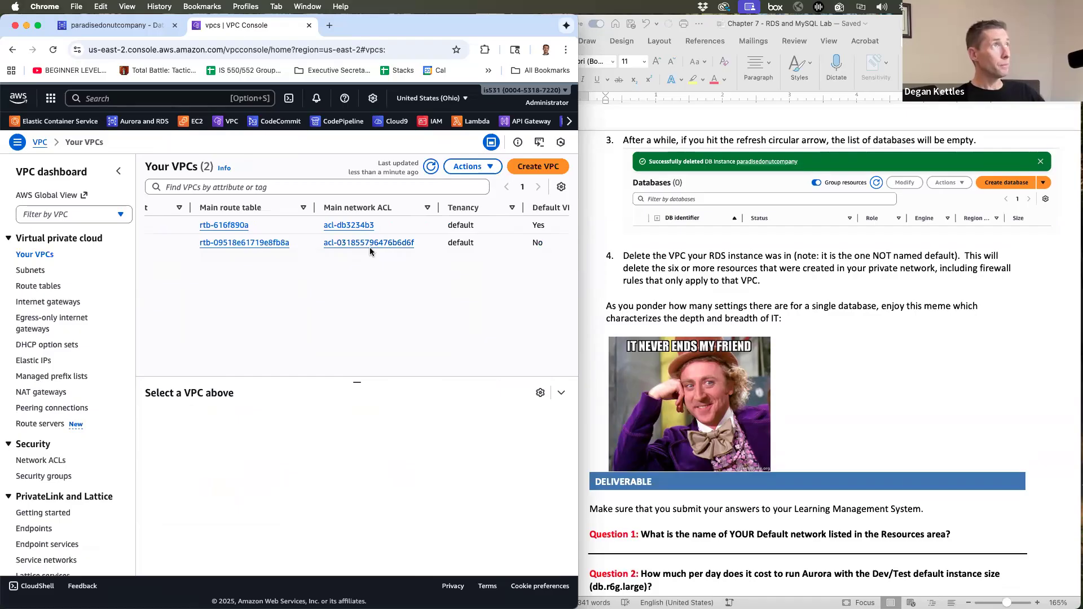
scroll(345, 253, right, 5)
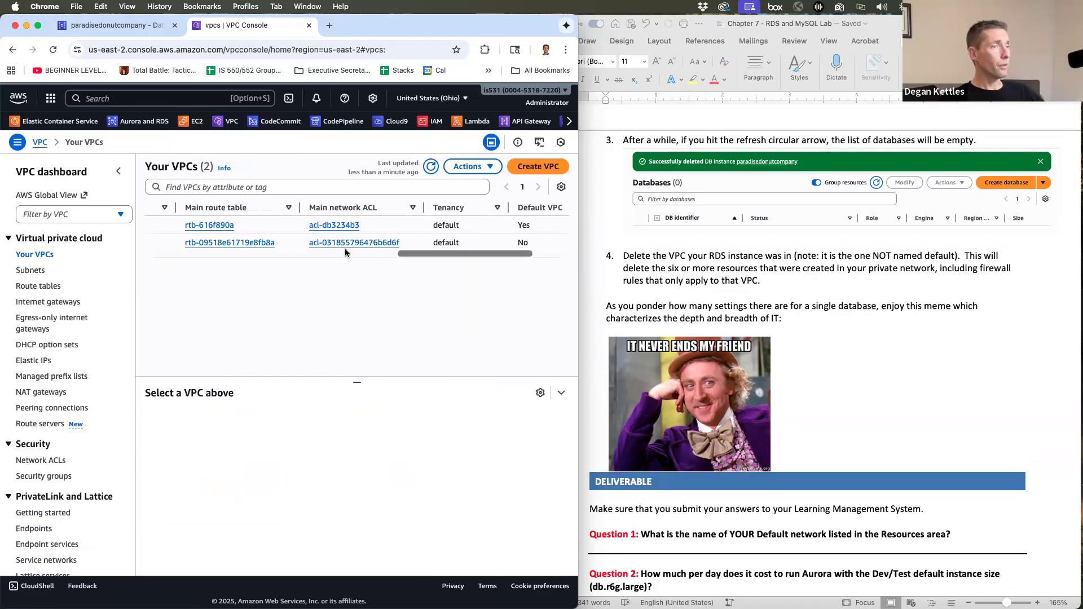
scroll(344, 248, left, 5)
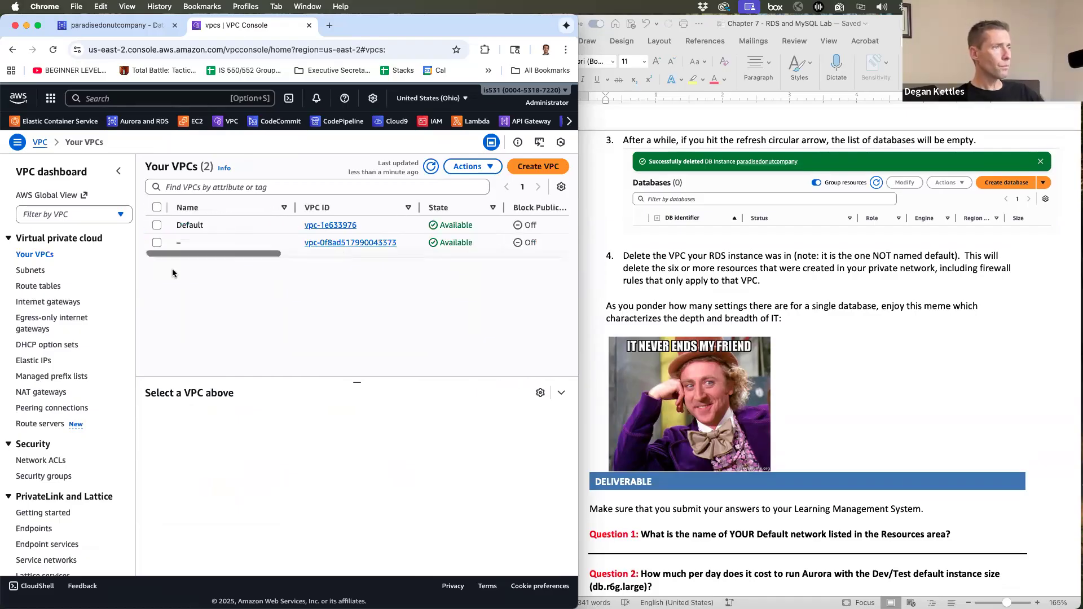
click(156, 242)
click(468, 167)
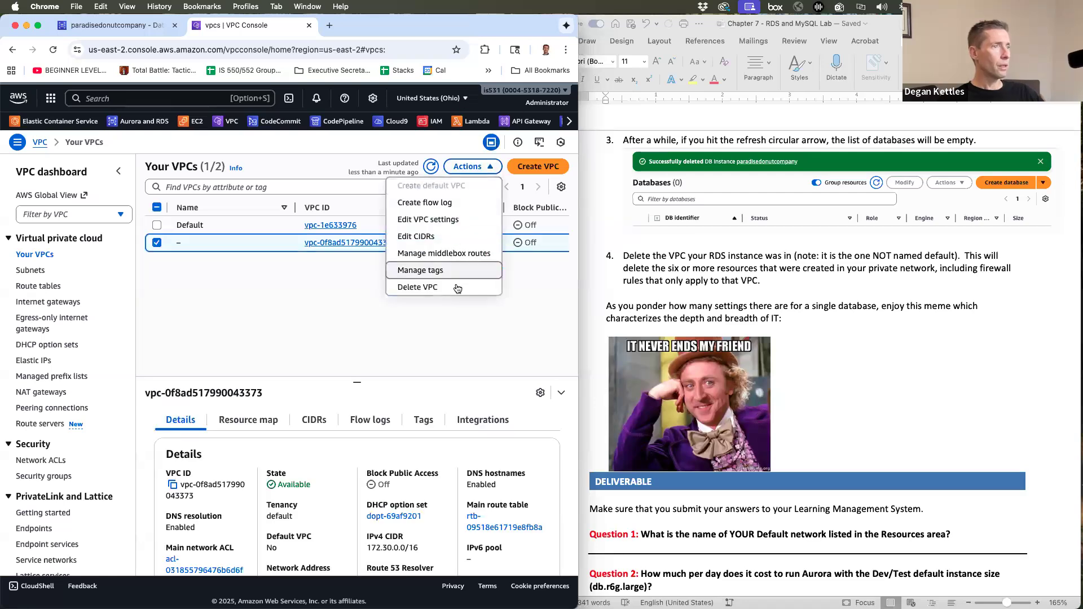
click(457, 288)
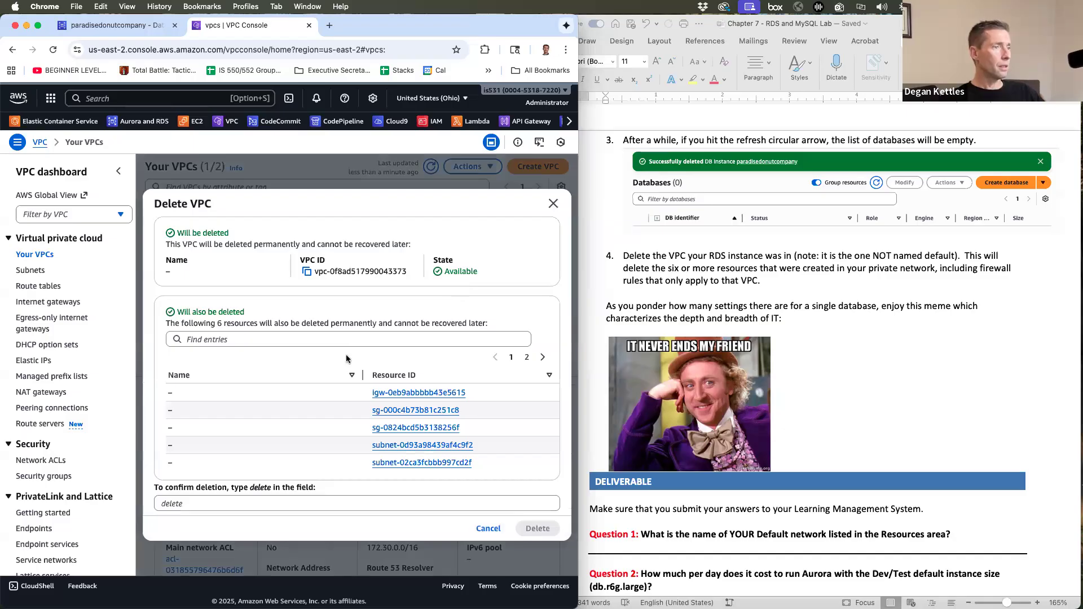
scroll(294, 421, right, 3)
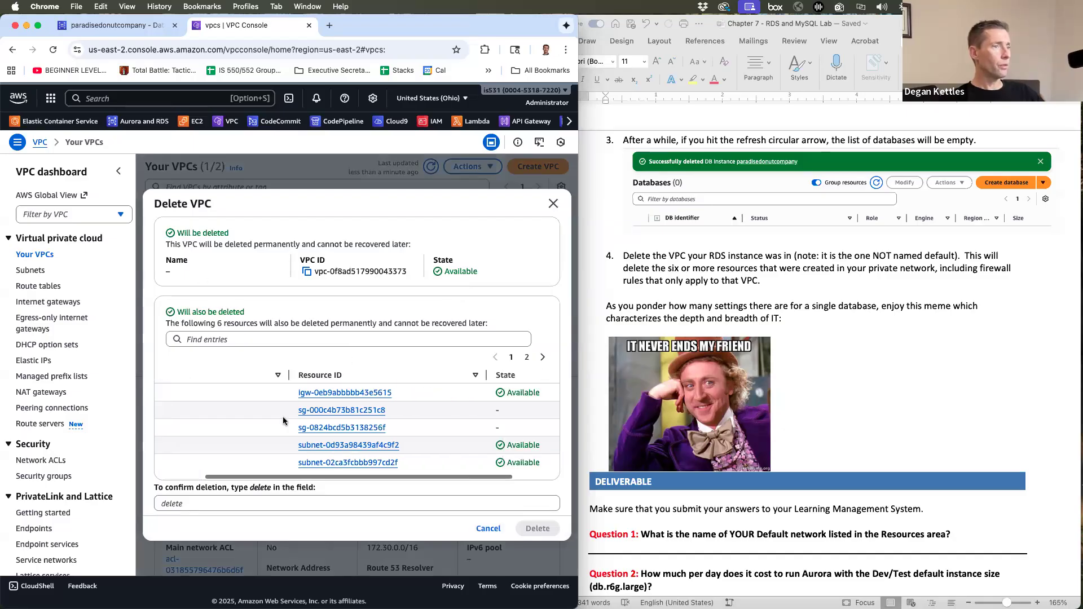
scroll(338, 417, left, 3)
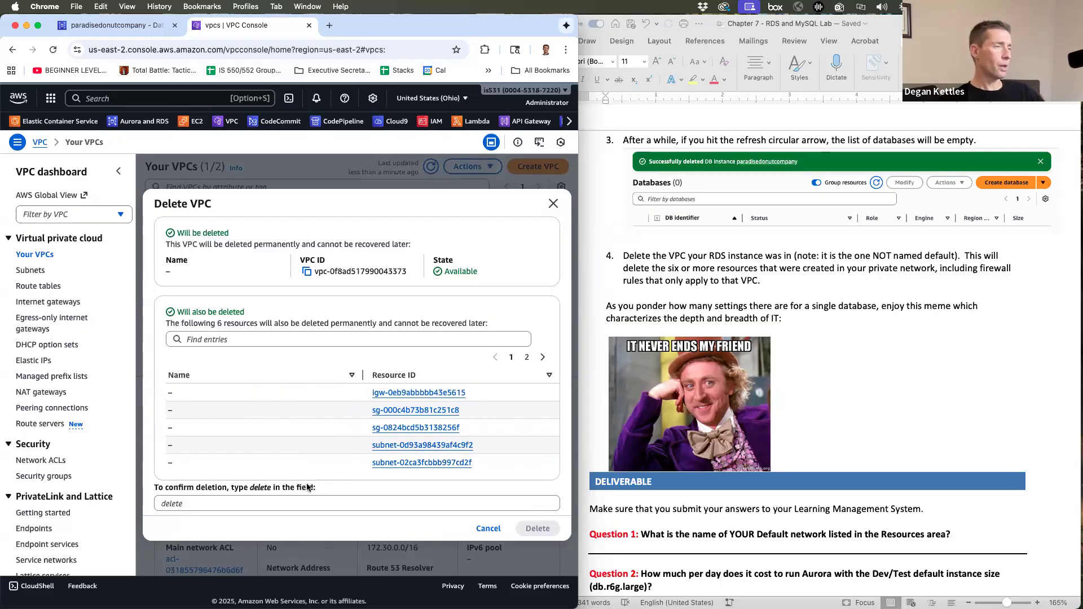
click(227, 505)
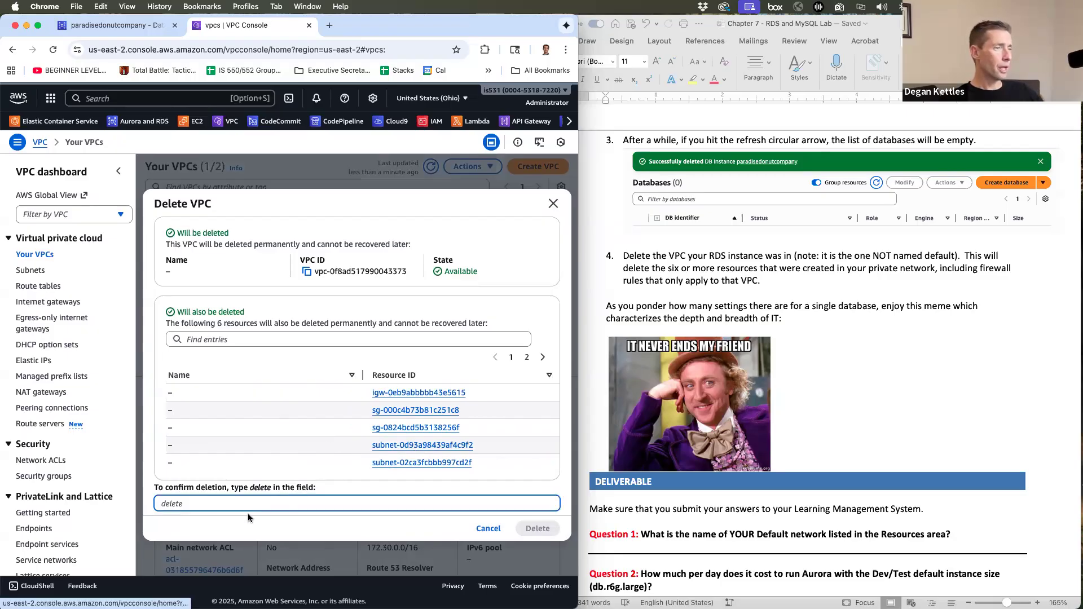
text(dele)
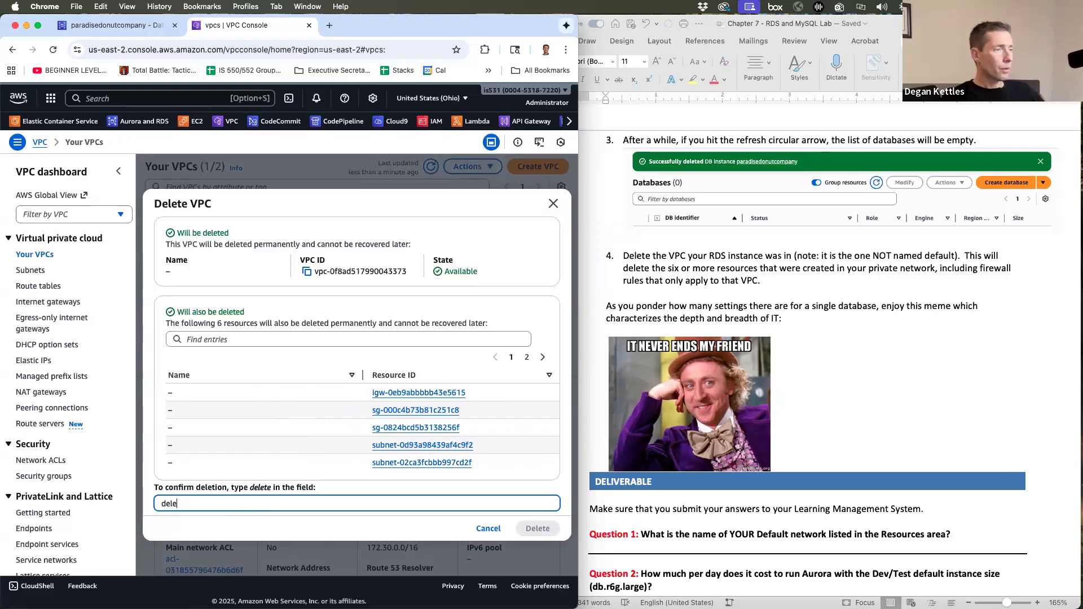
text(te)
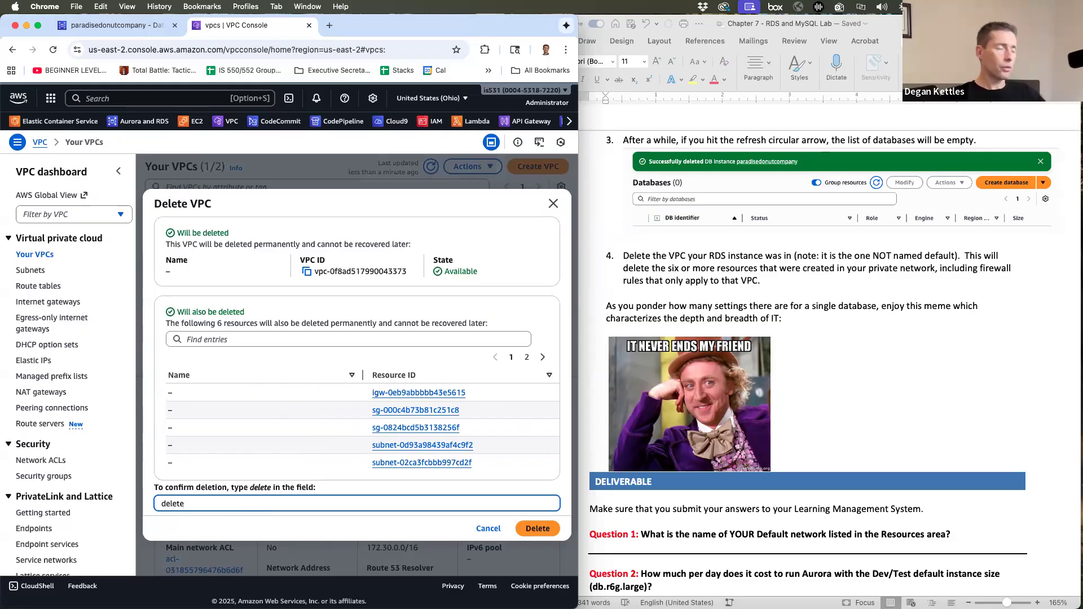
click(538, 529)
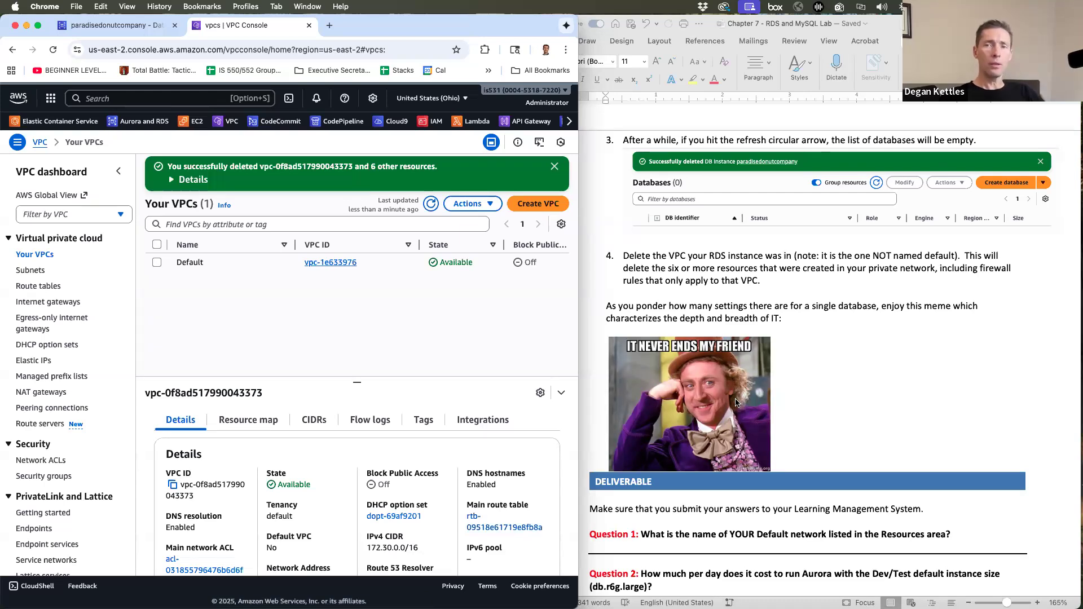
click(709, 394)
click(709, 395)
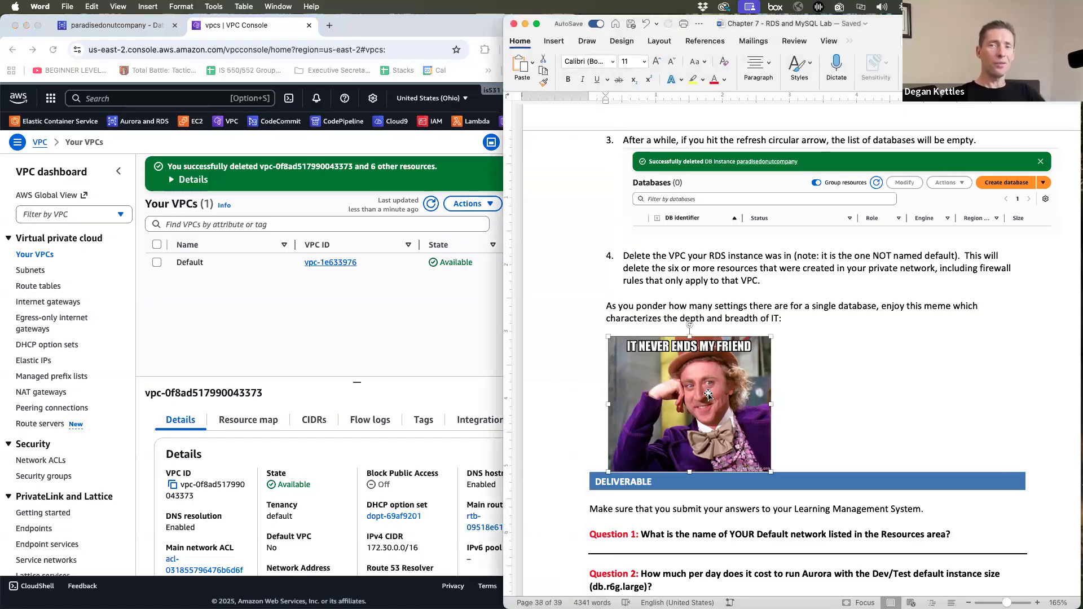